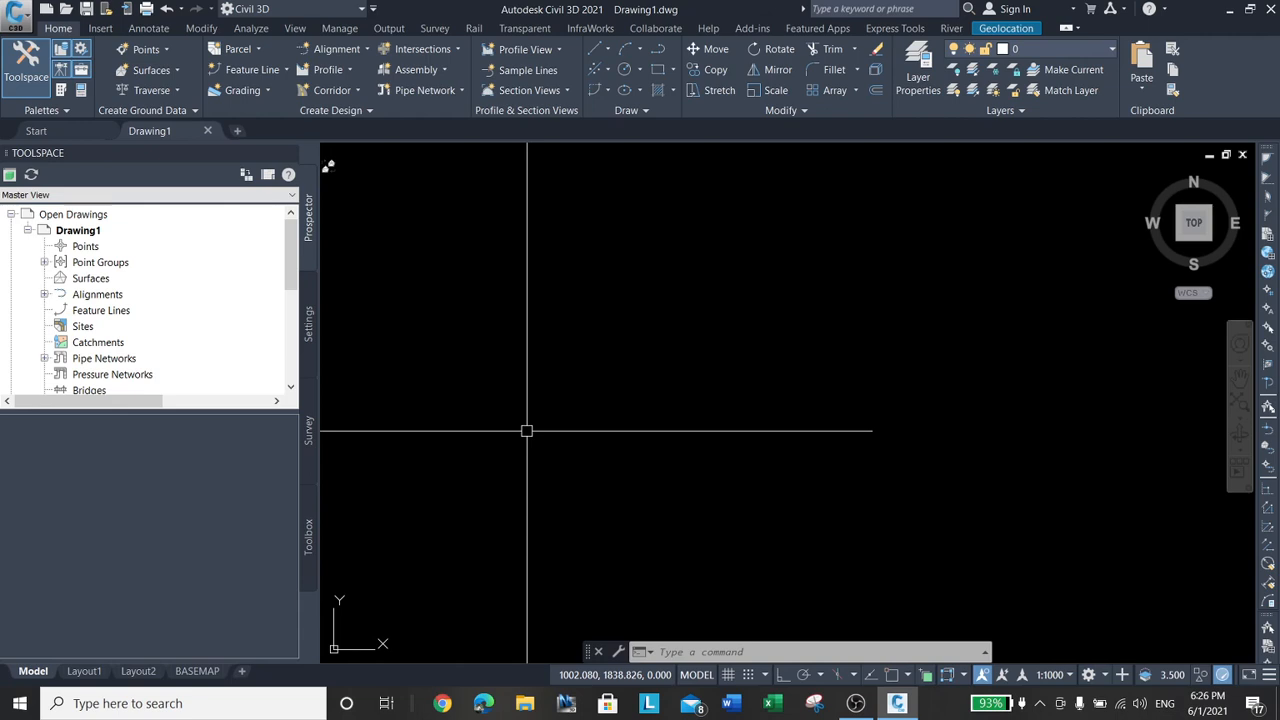
Switch the workspace from Civil 3D to Planning and Analysis.
click(356, 9)
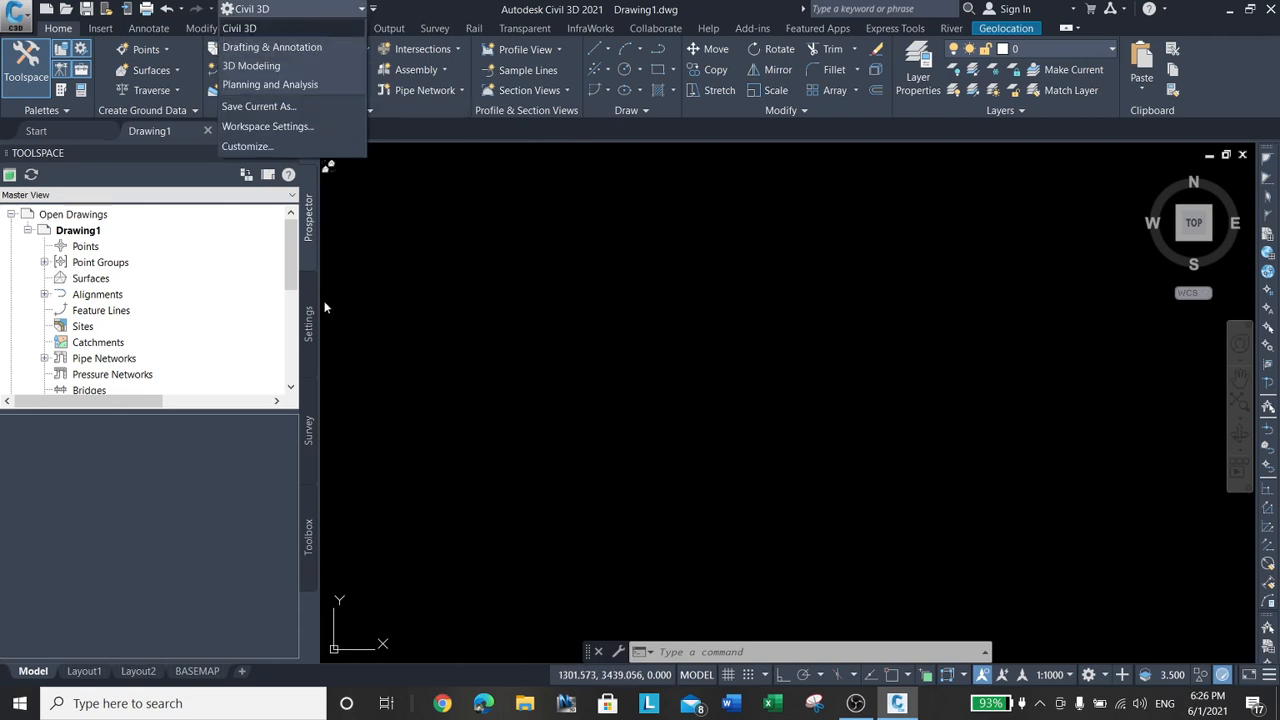
click(292, 243)
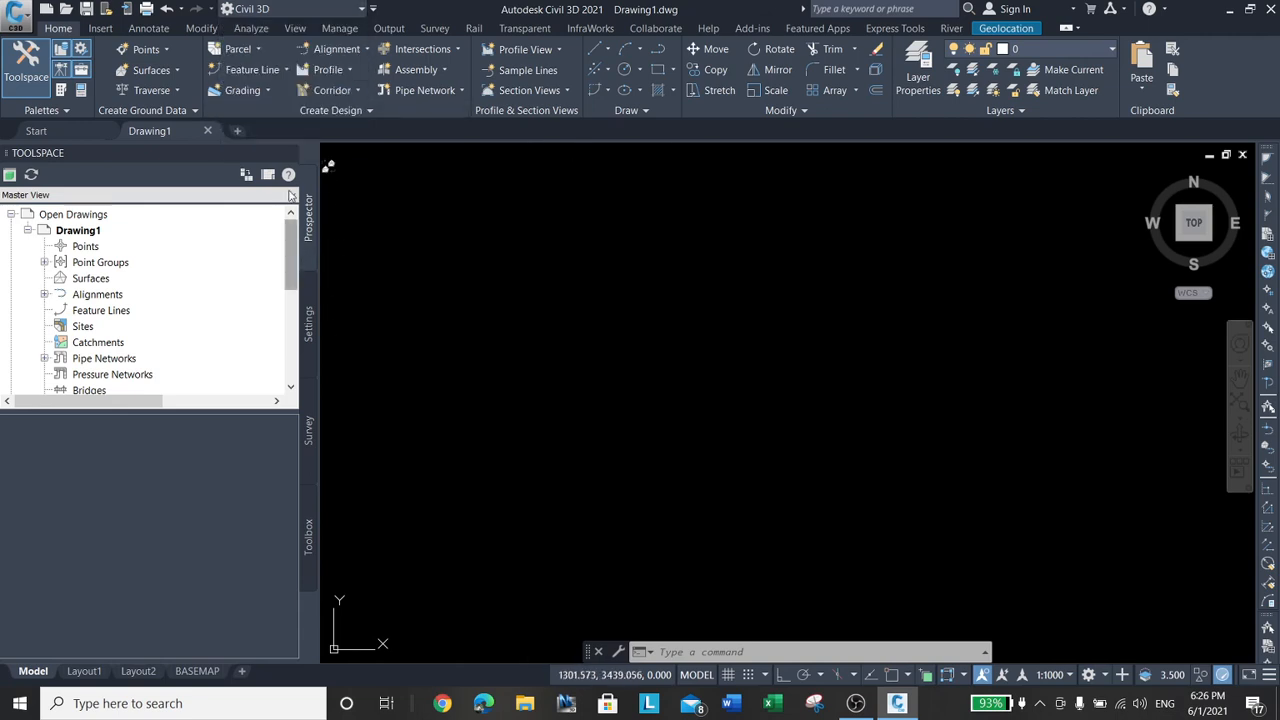
click(344, 10)
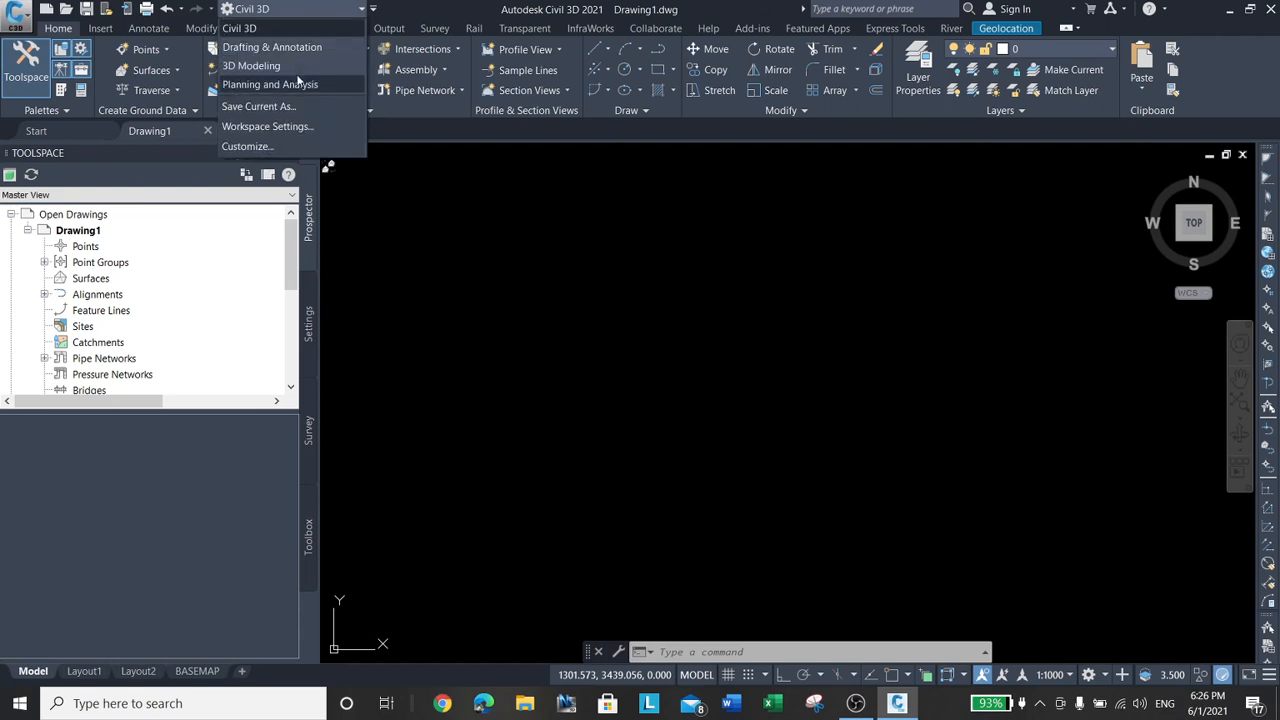
click(295, 88)
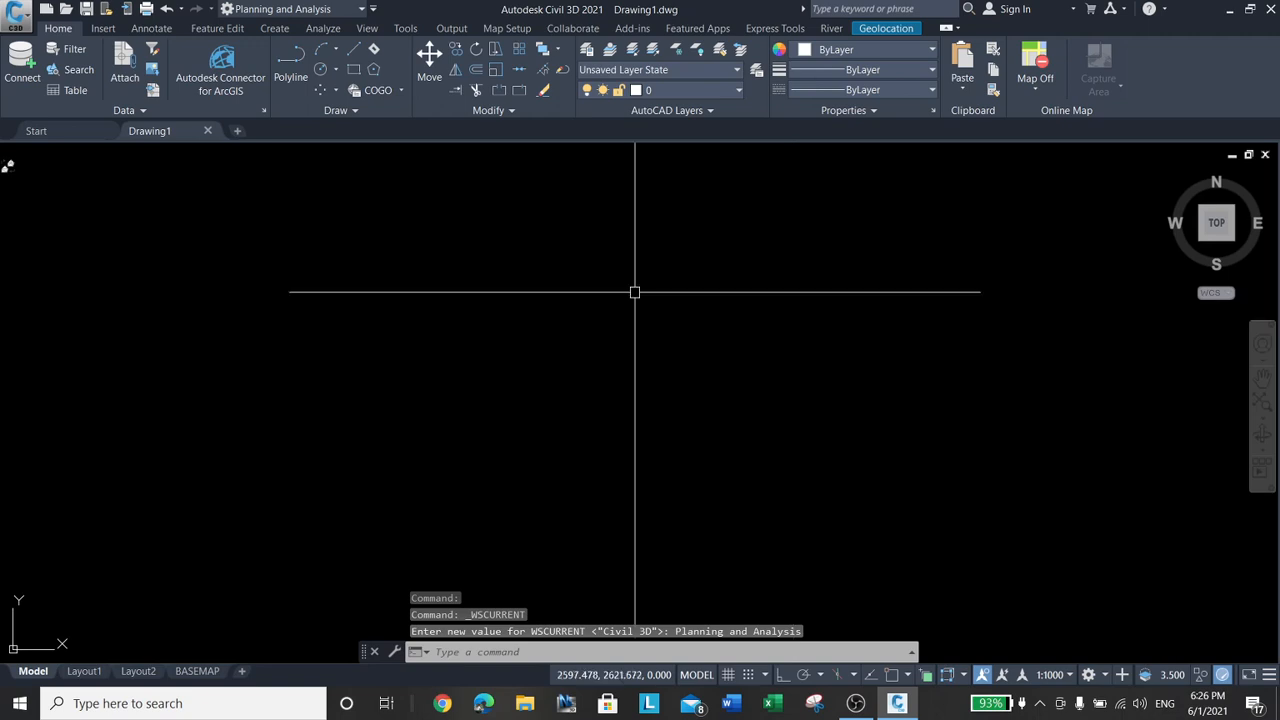
Turn on the map Task Pane with the MAPWSPACE command.
text(map)
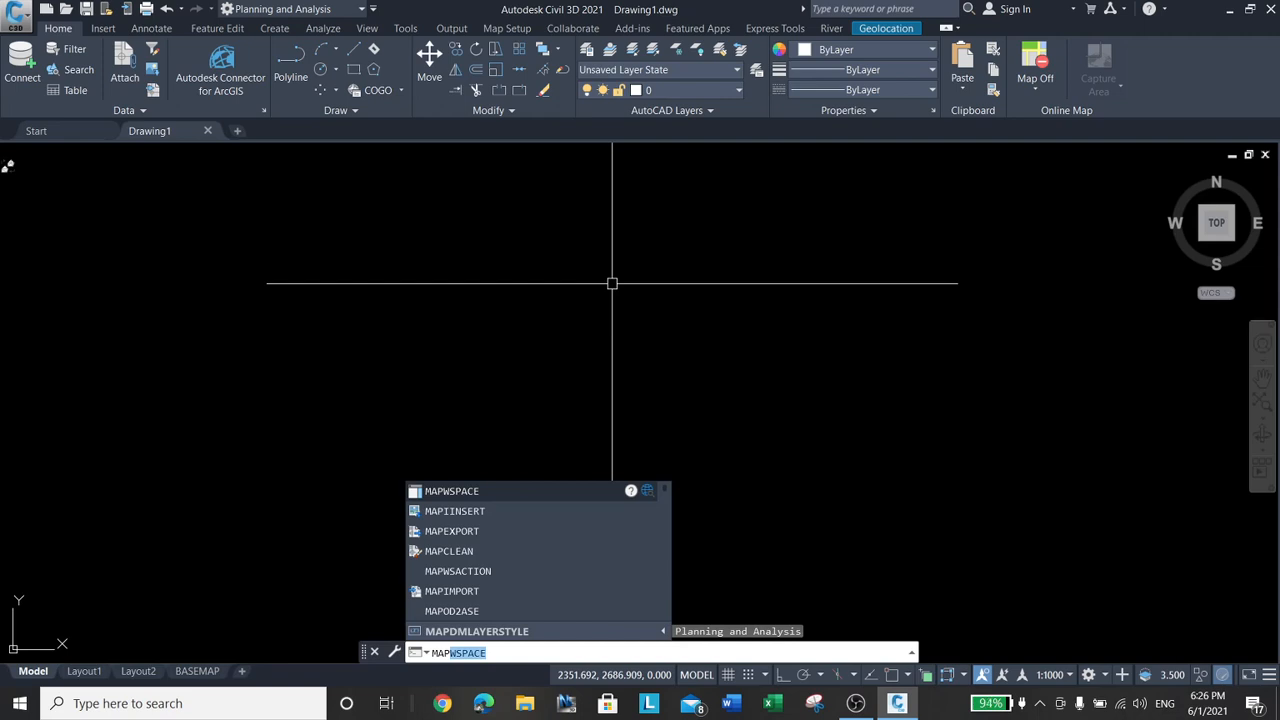
key(Return)
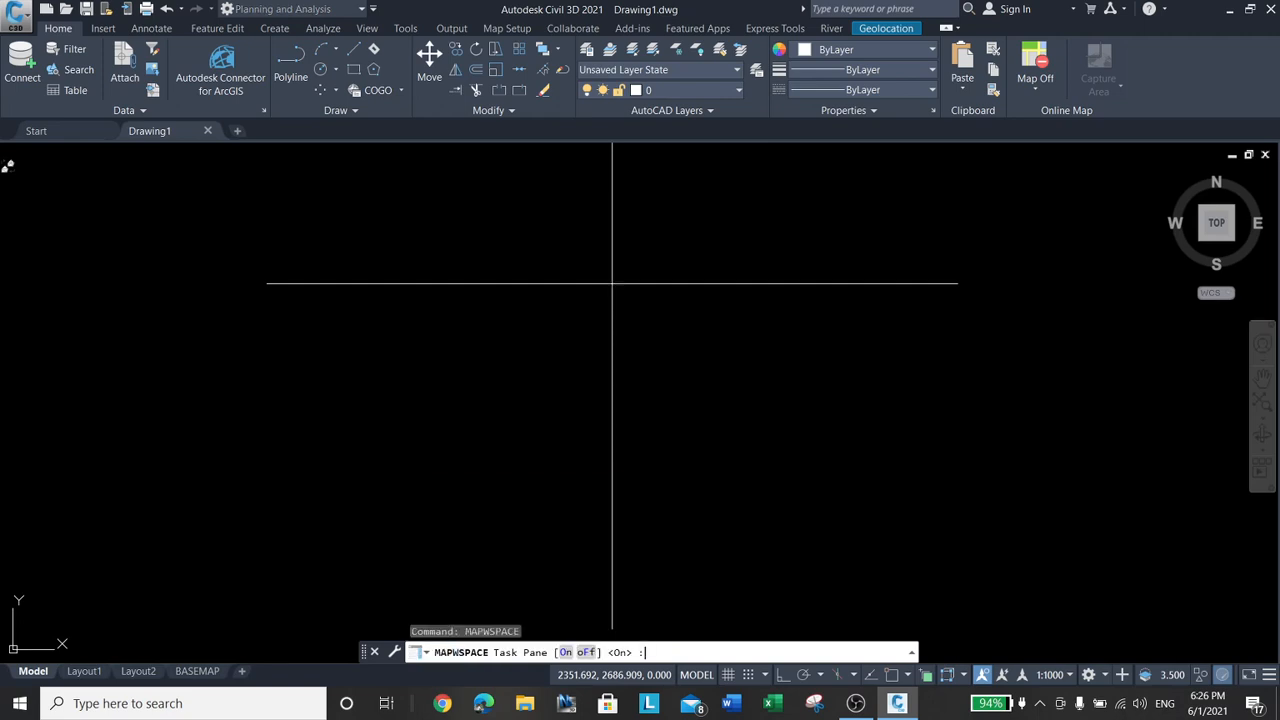
key(Return)
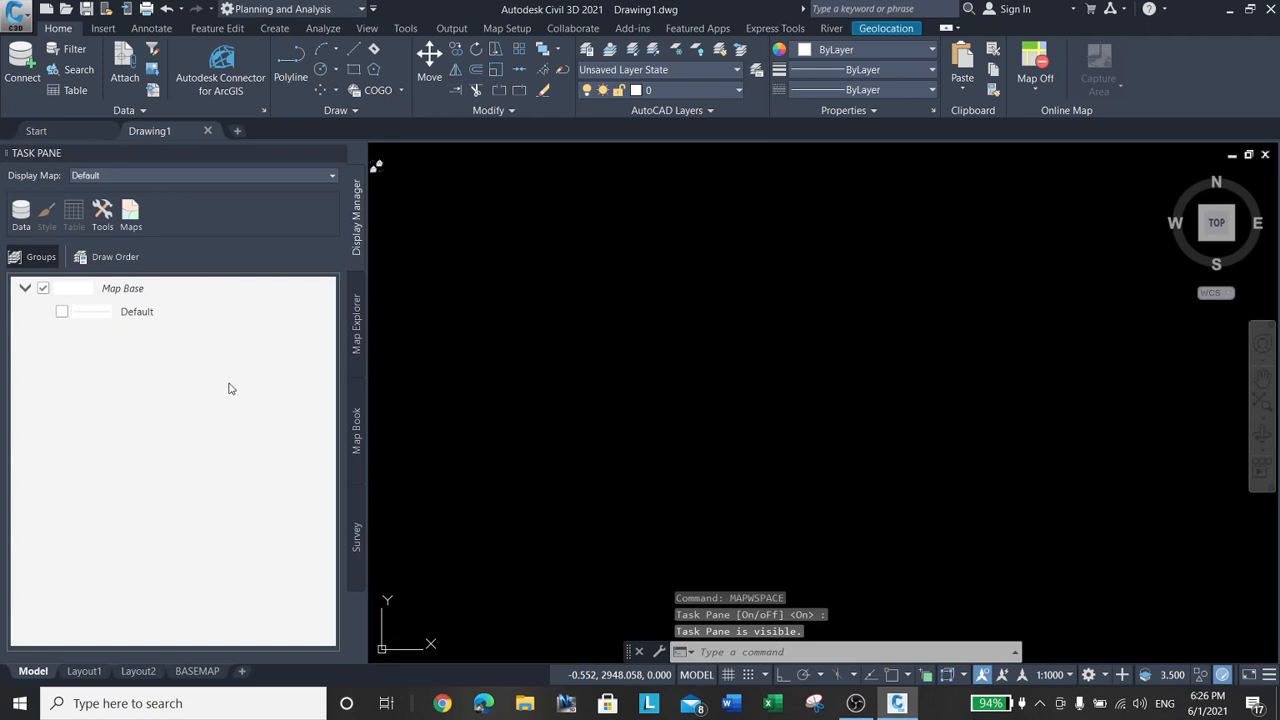
Examine the connection settings for the PostgreSQL and ODBC providers in Data Connect, and close it.
click(22, 216)
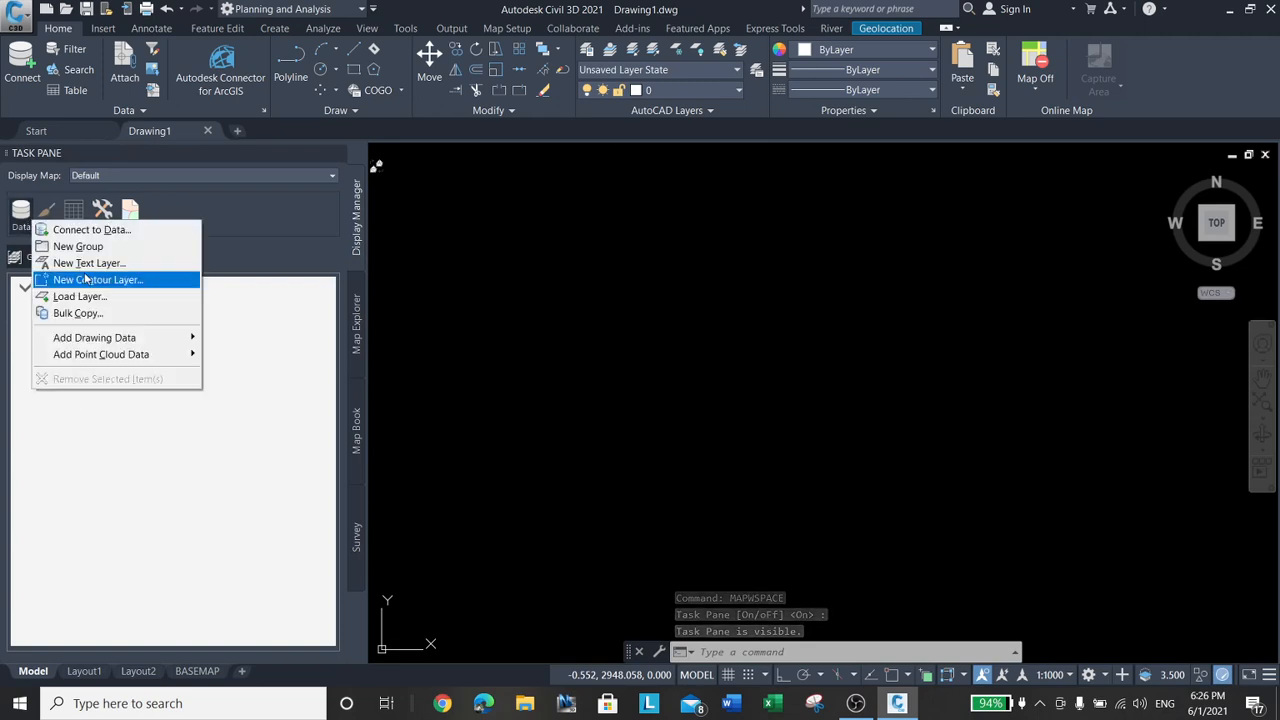
click(98, 230)
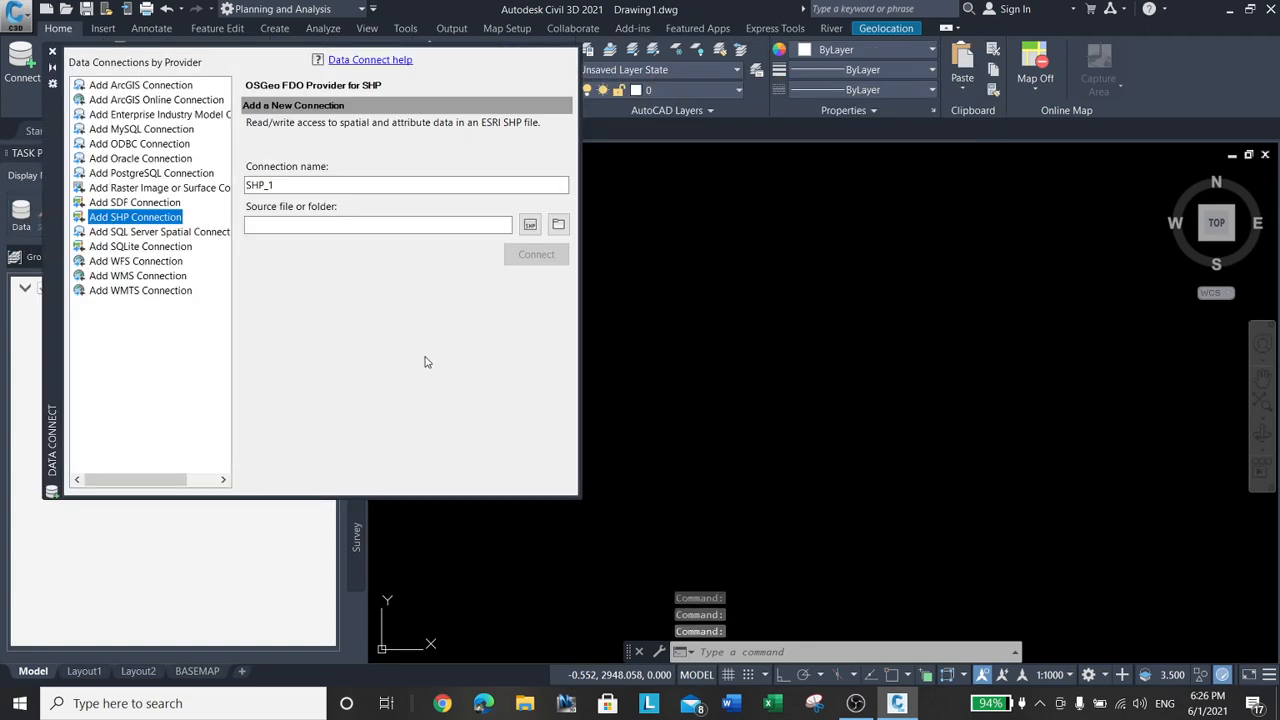
click(178, 175)
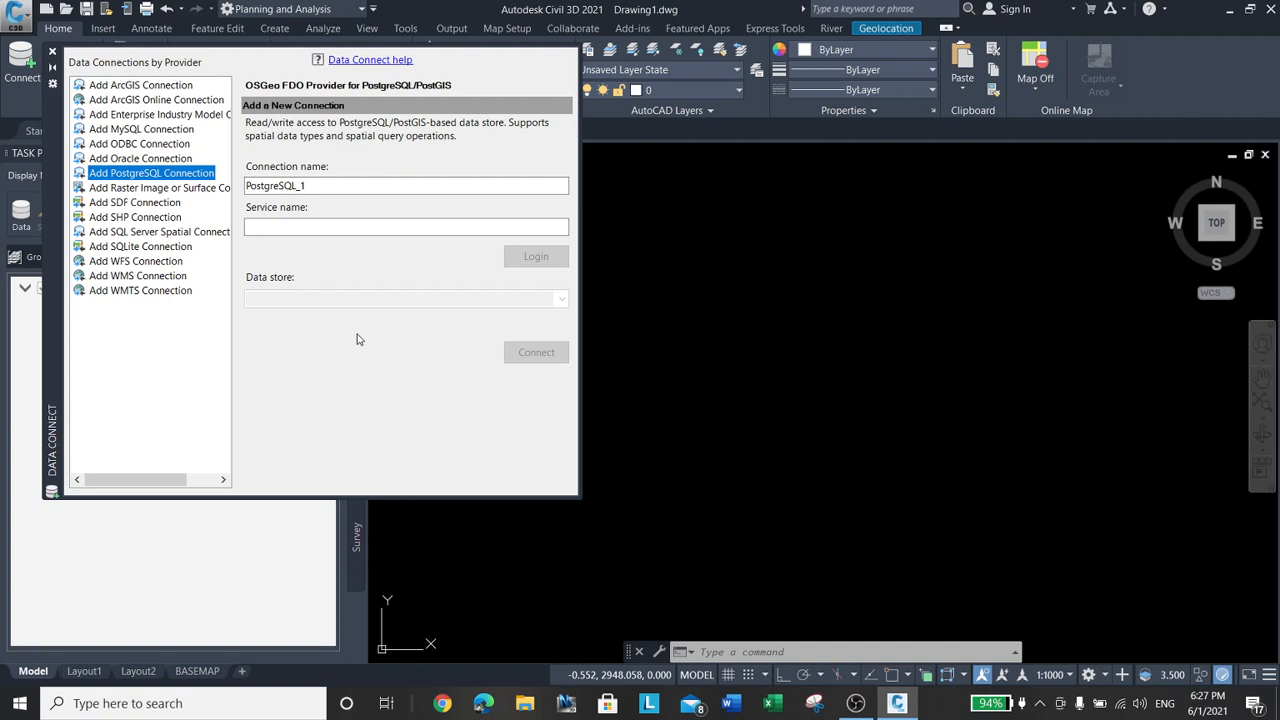
click(282, 228)
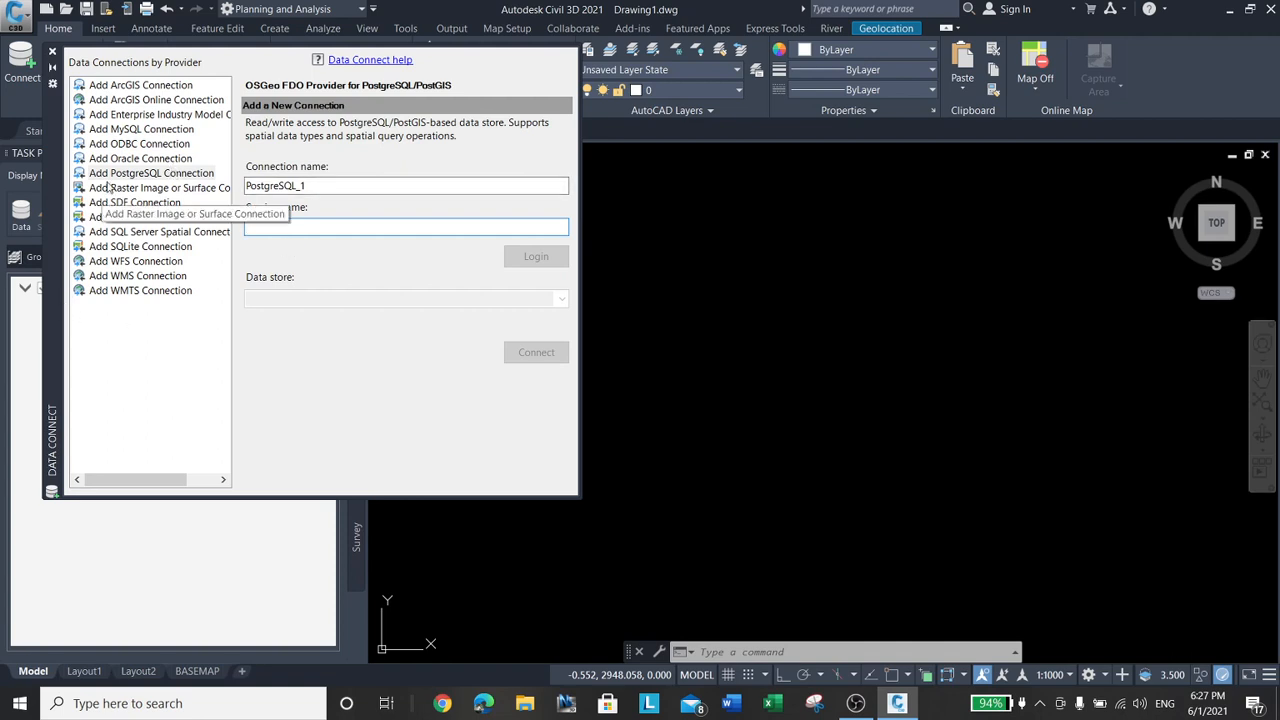
click(123, 148)
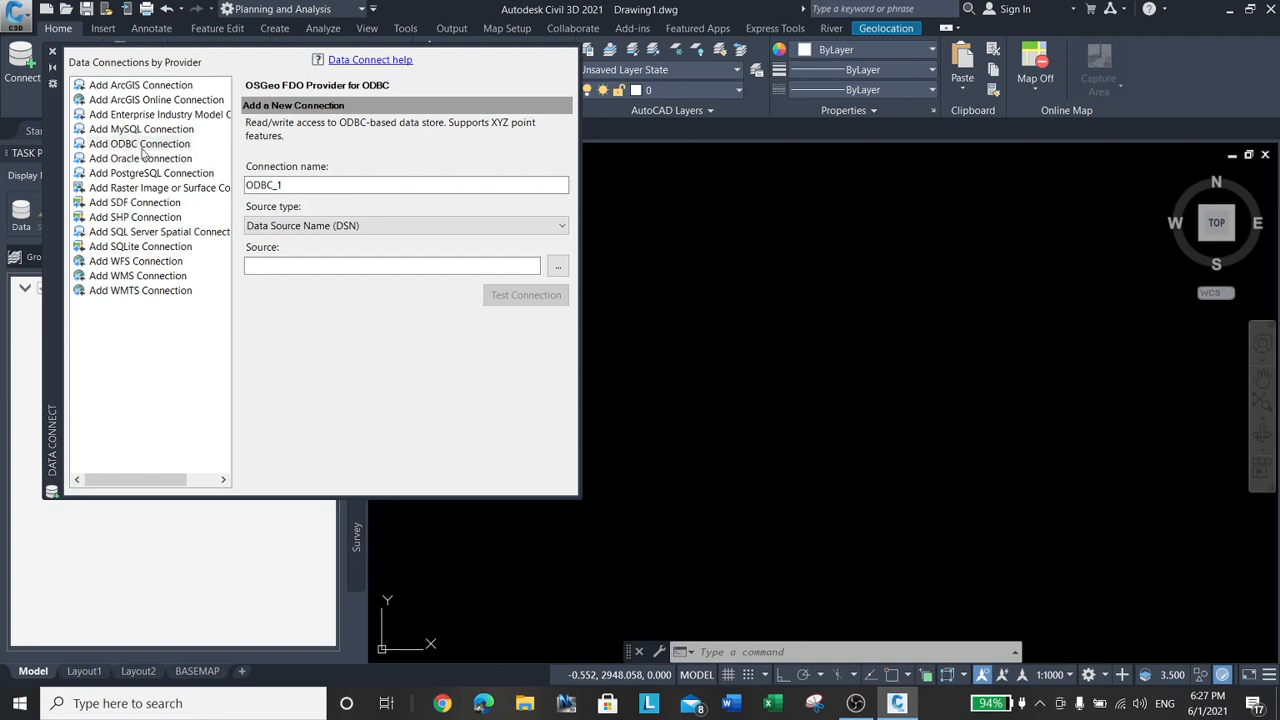
click(147, 144)
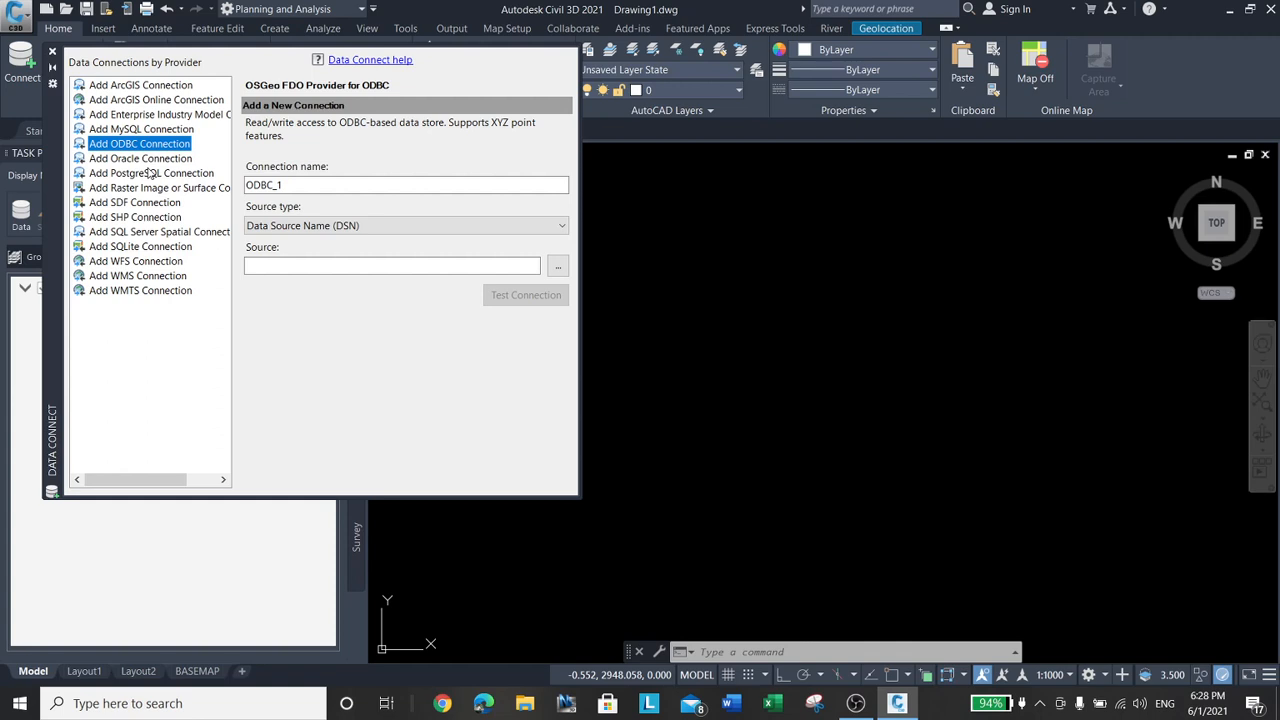
click(52, 52)
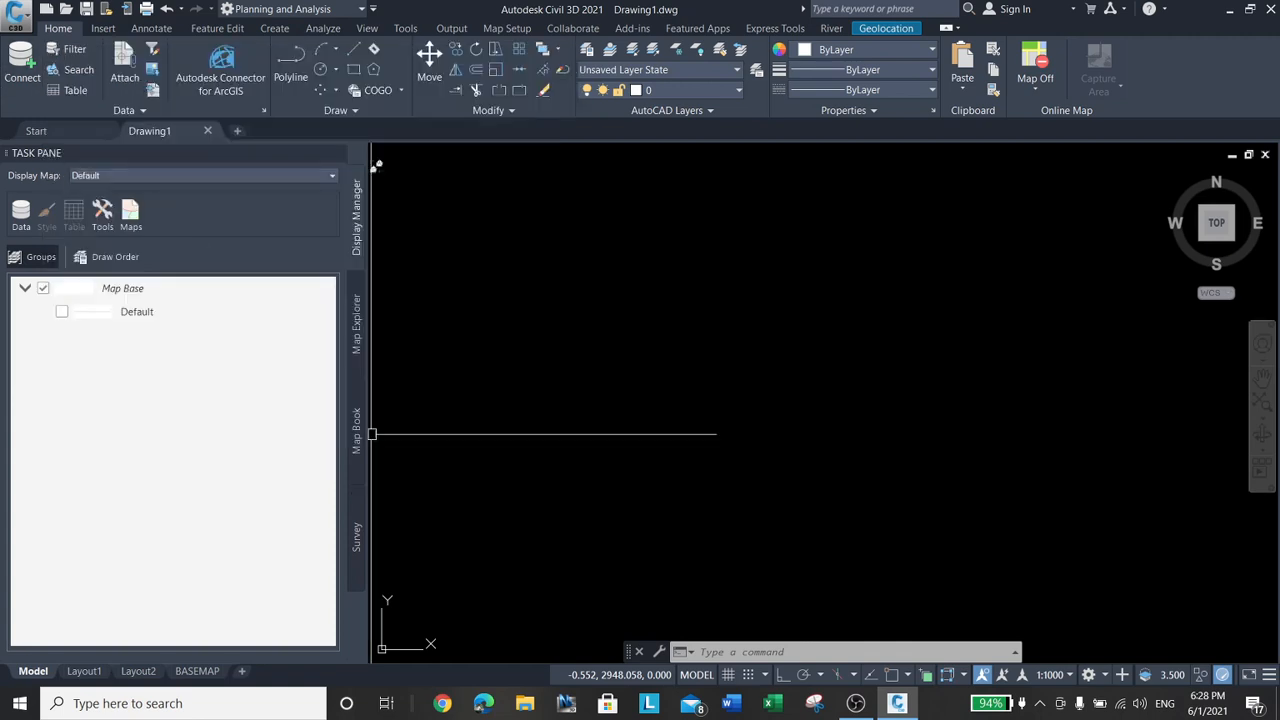
Open the Windows ODBC Data Sources (64-bit) app and select the PostgreSQL30 entry among the user data sources.
click(117, 705)
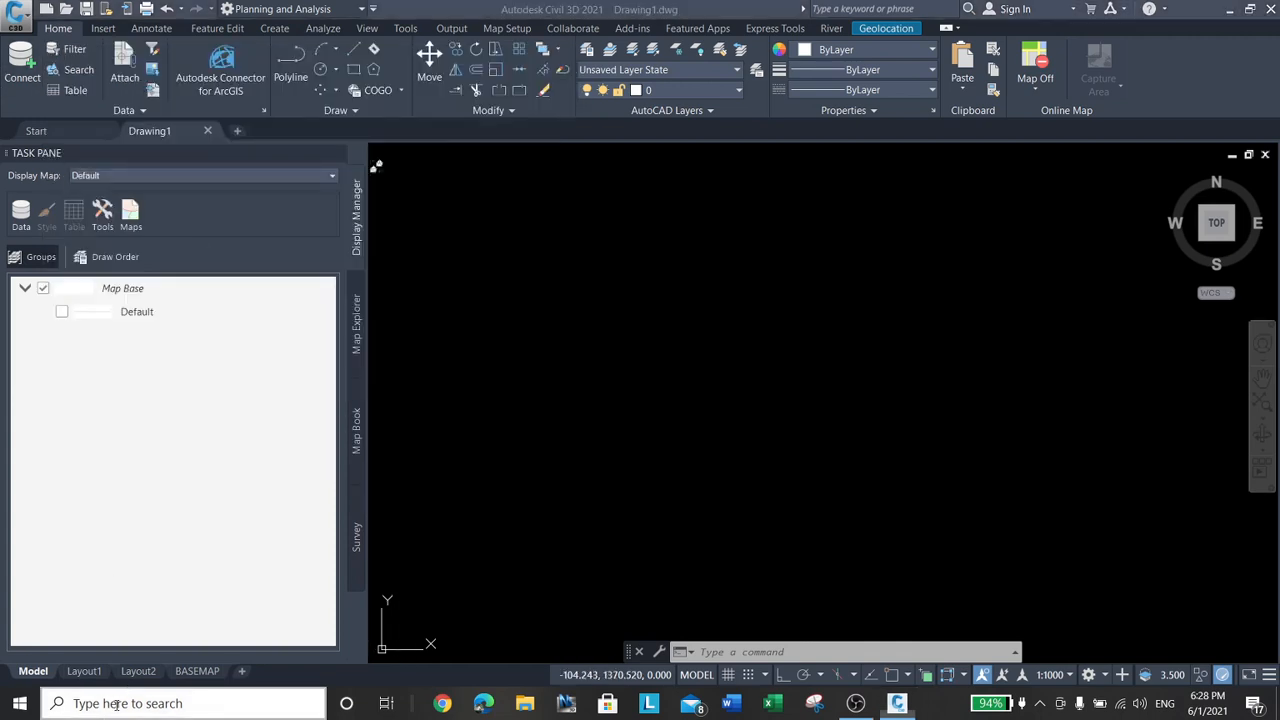
text(odbc)
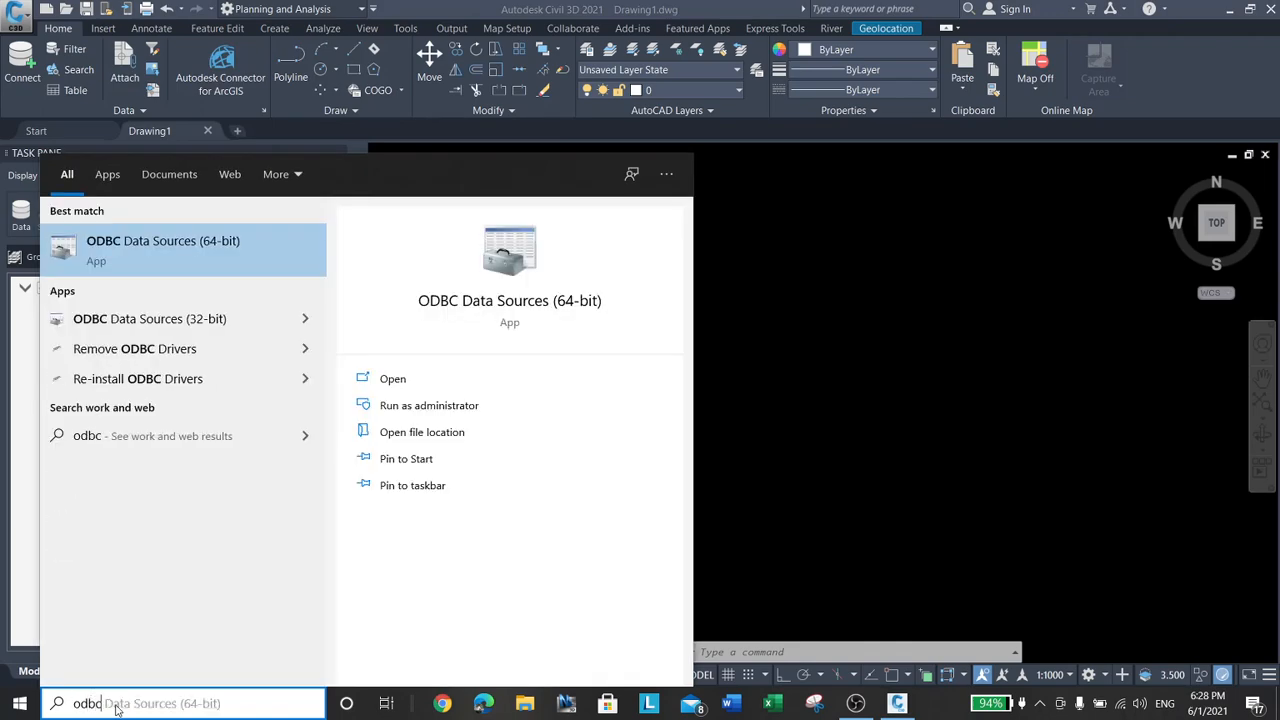
click(535, 294)
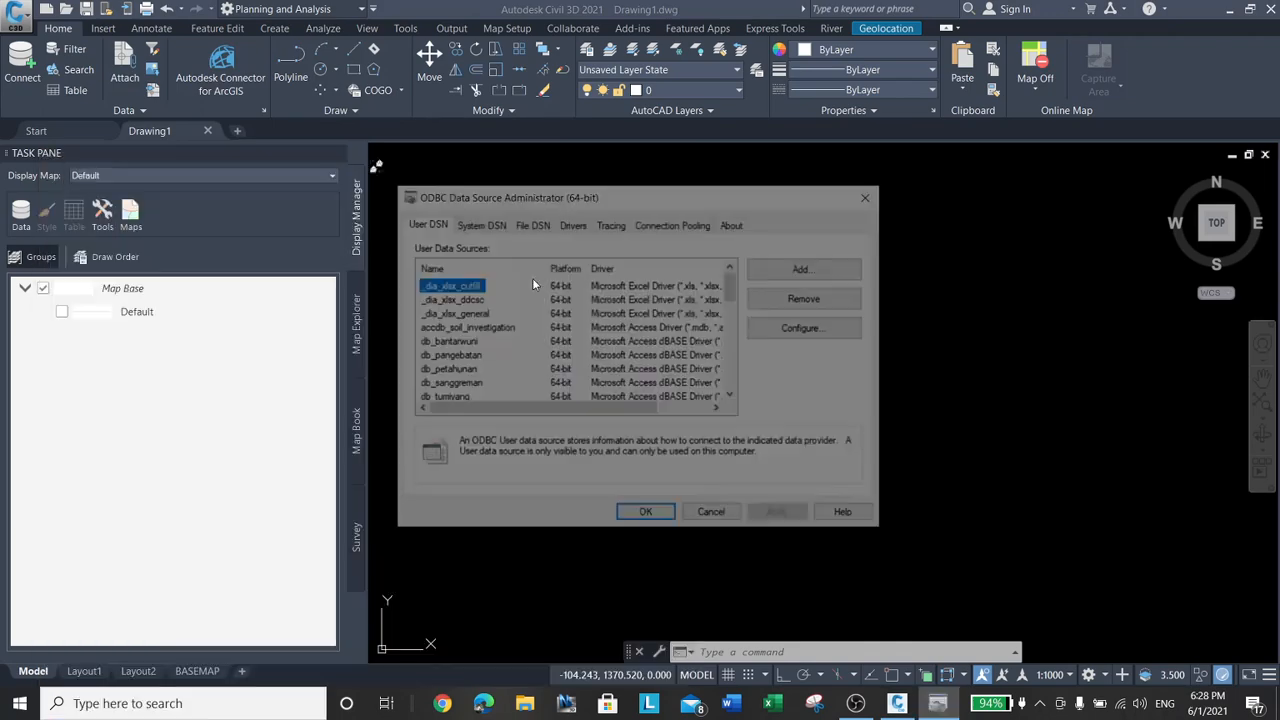
scroll(570, 380, down, 10)
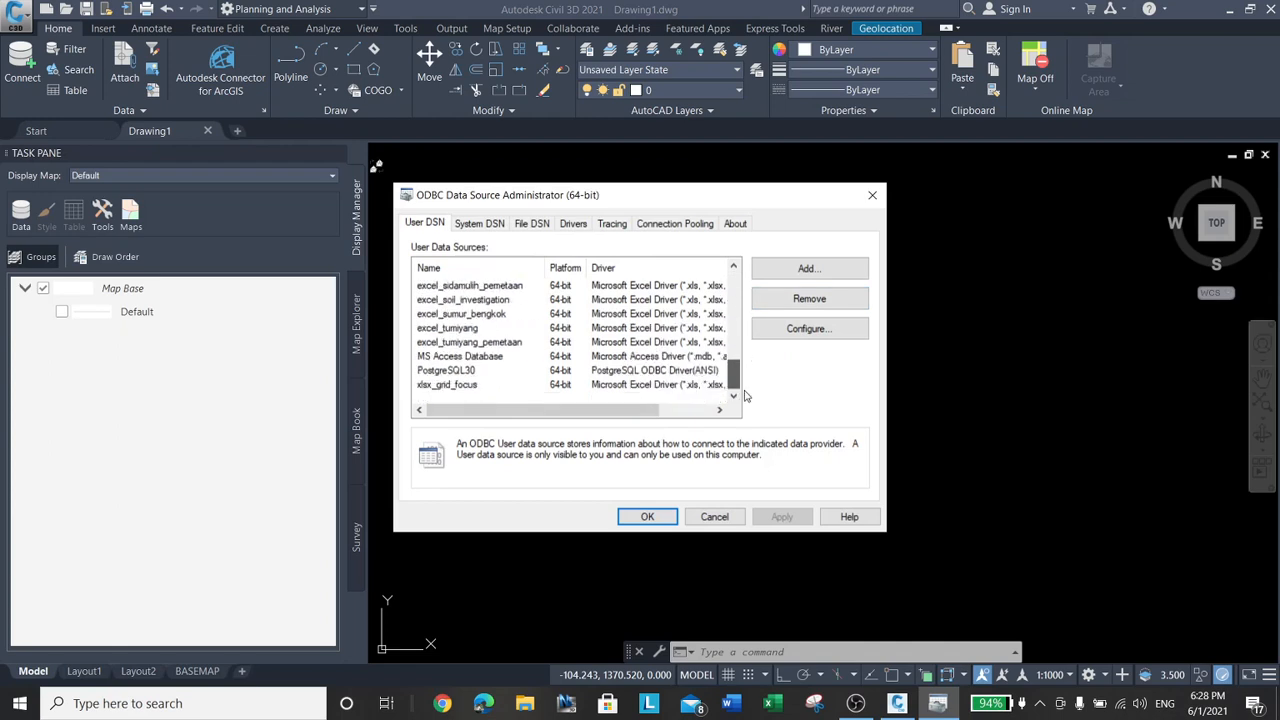
click(465, 372)
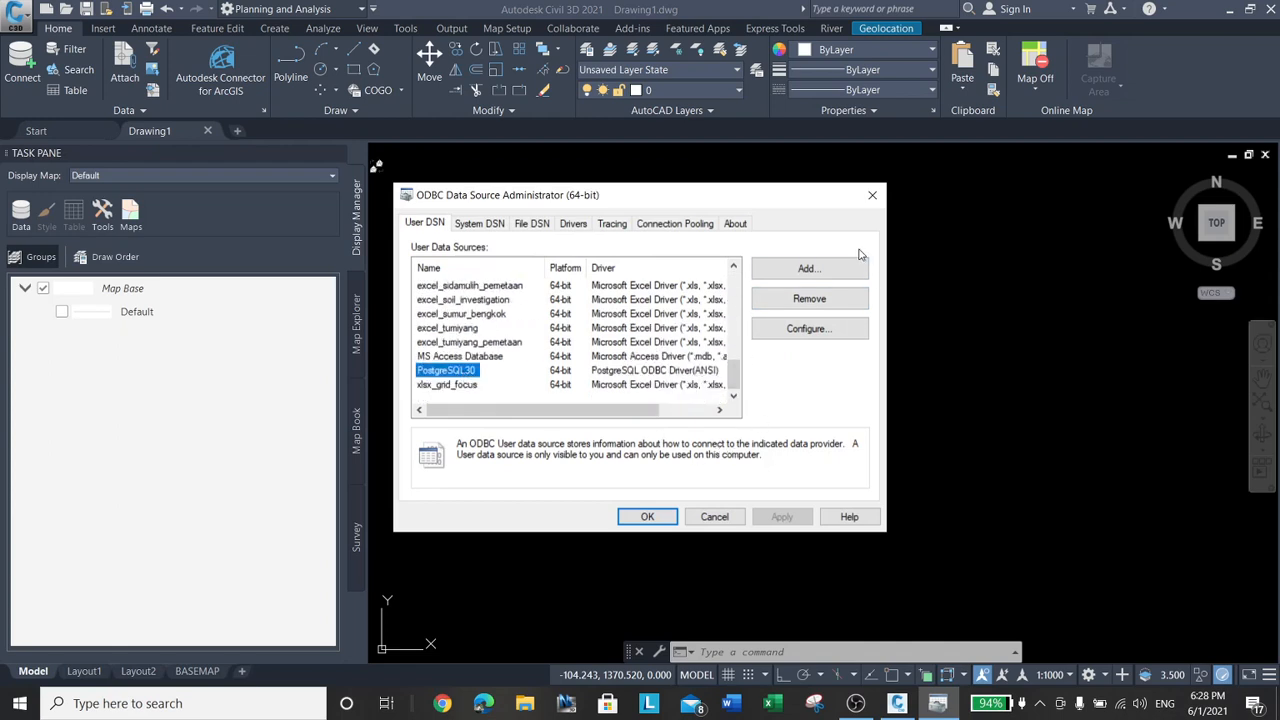
Start adding a new user data source and choose the PostgreSQL ODBC Driver(ANSI).
click(855, 268)
drag(808, 316, 811, 386)
click(665, 318)
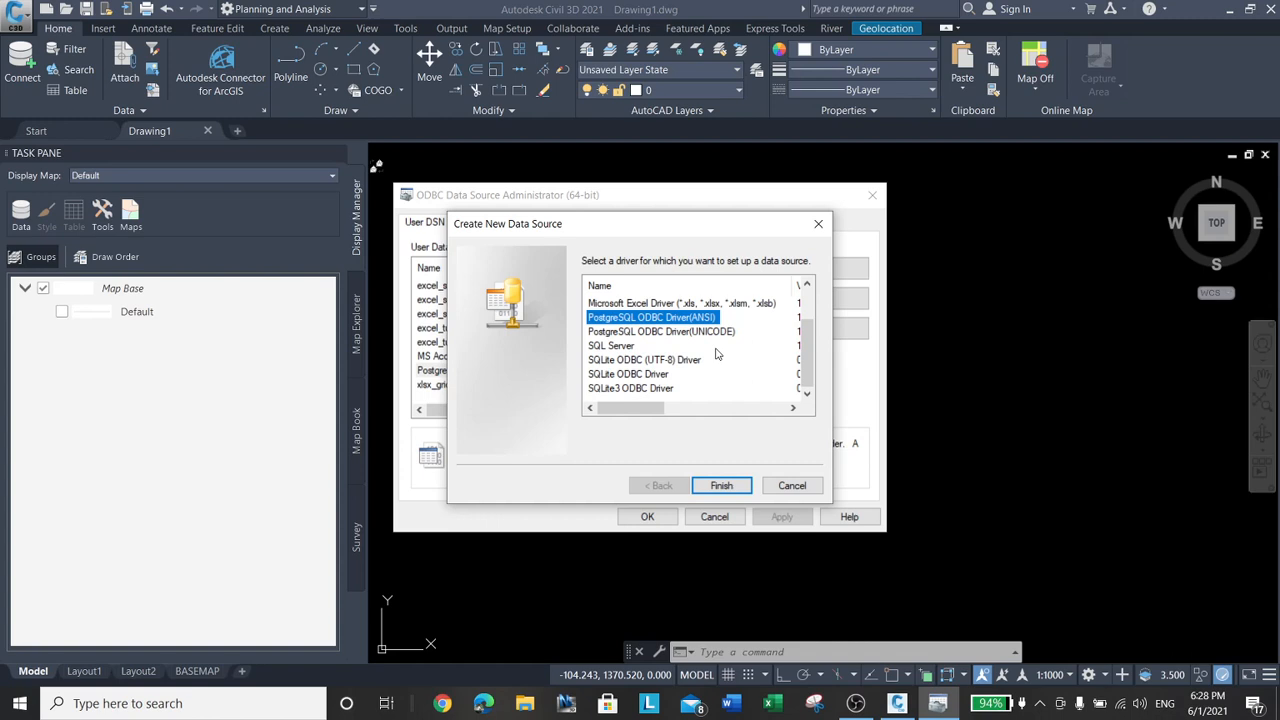
Switch to Chrome, search Google for "odbc postgresql", and go through the psqlODBC page to the PostgreSQL downloads site.
click(442, 699)
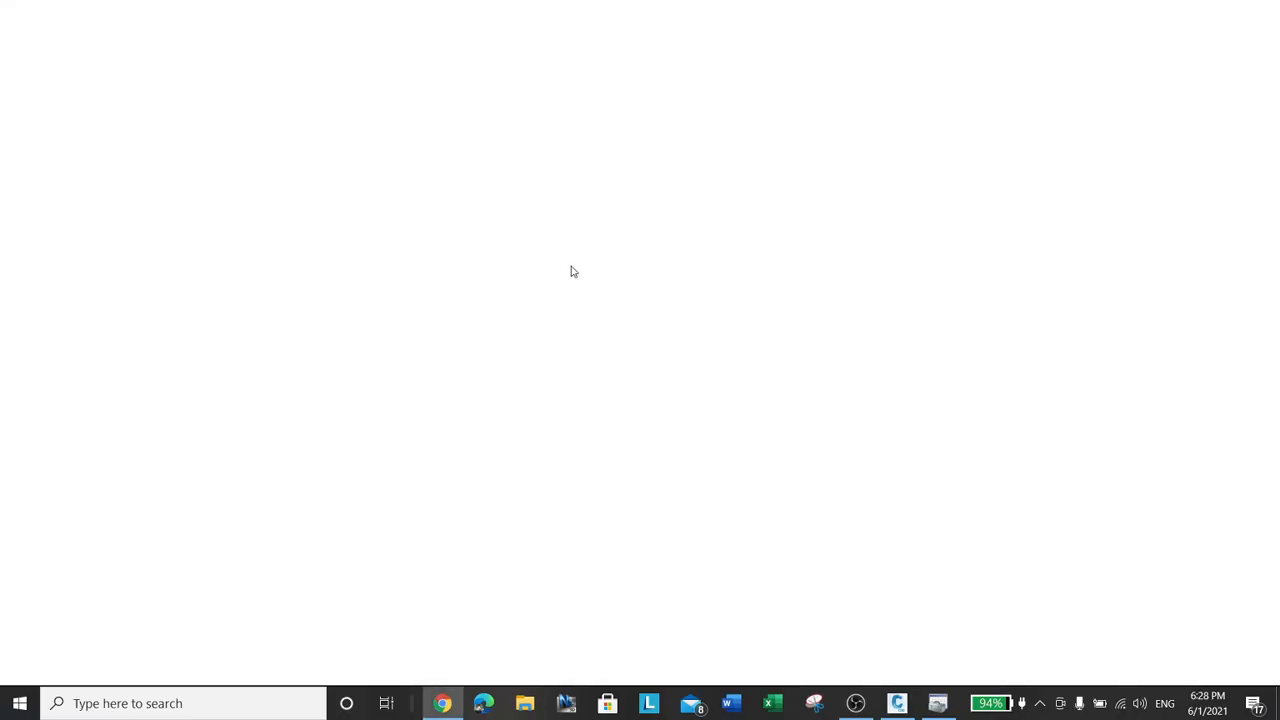
click(475, 309)
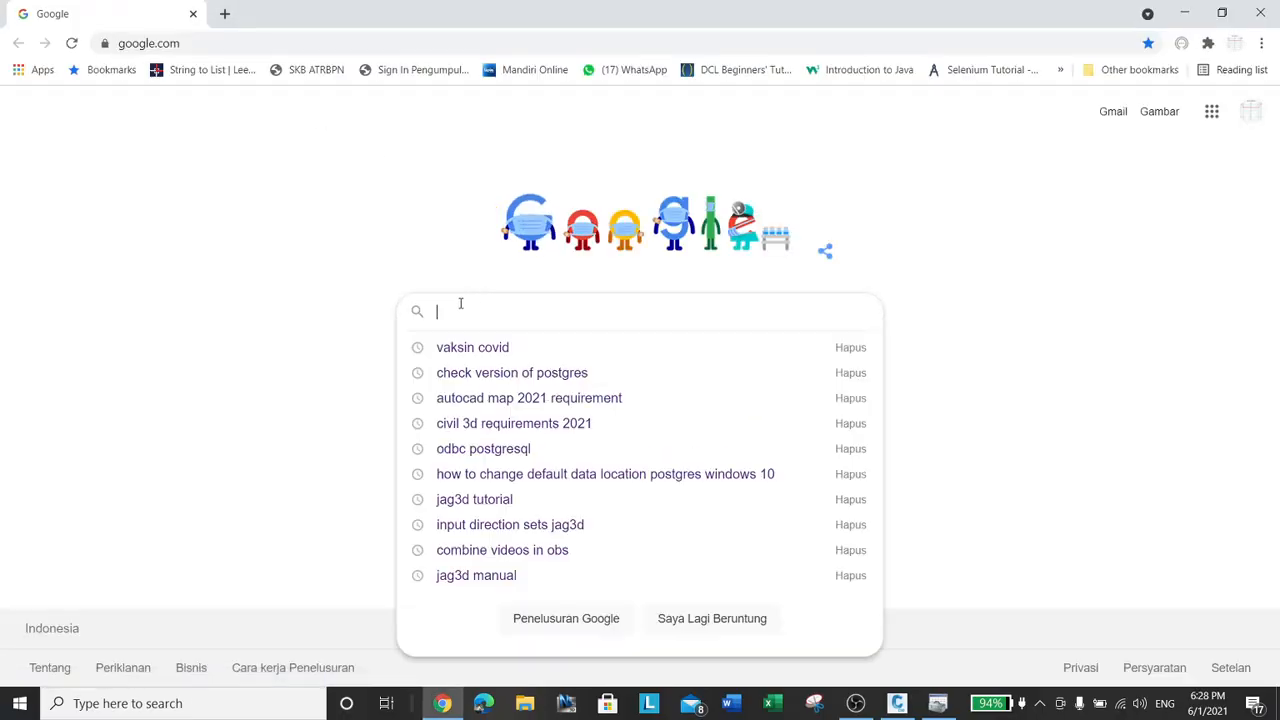
text(odbc)
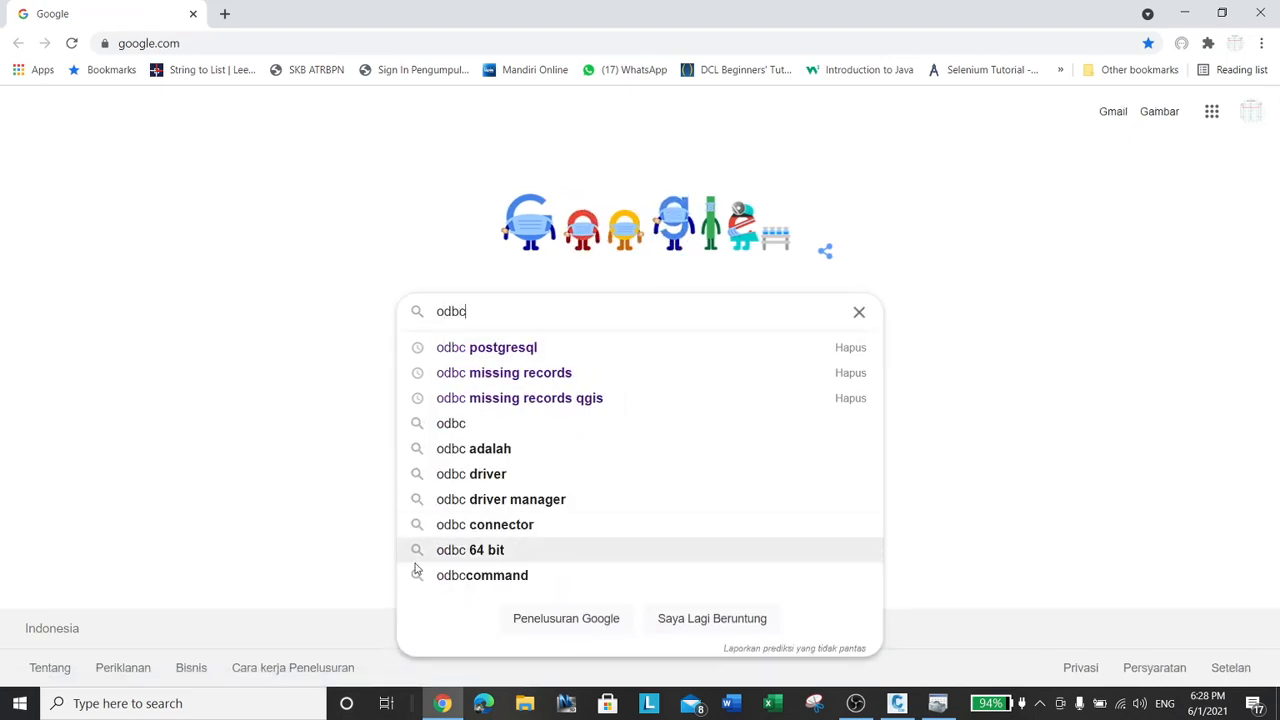
click(480, 349)
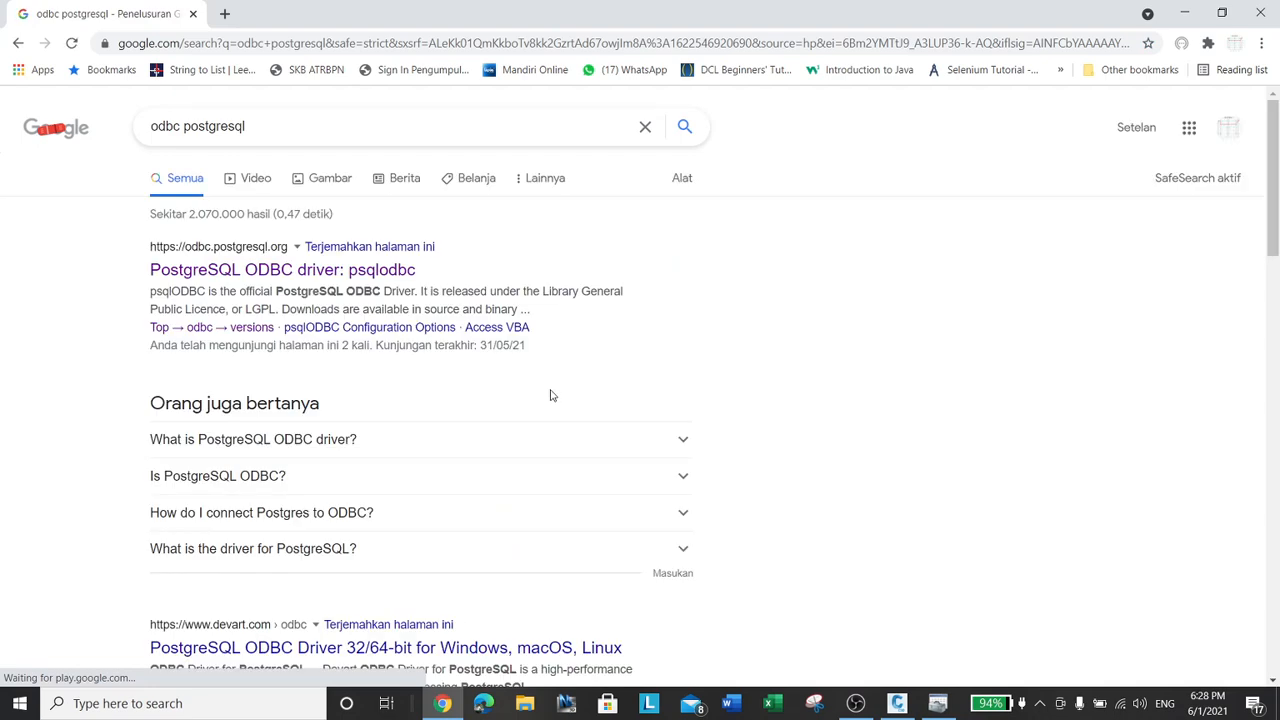
click(242, 265)
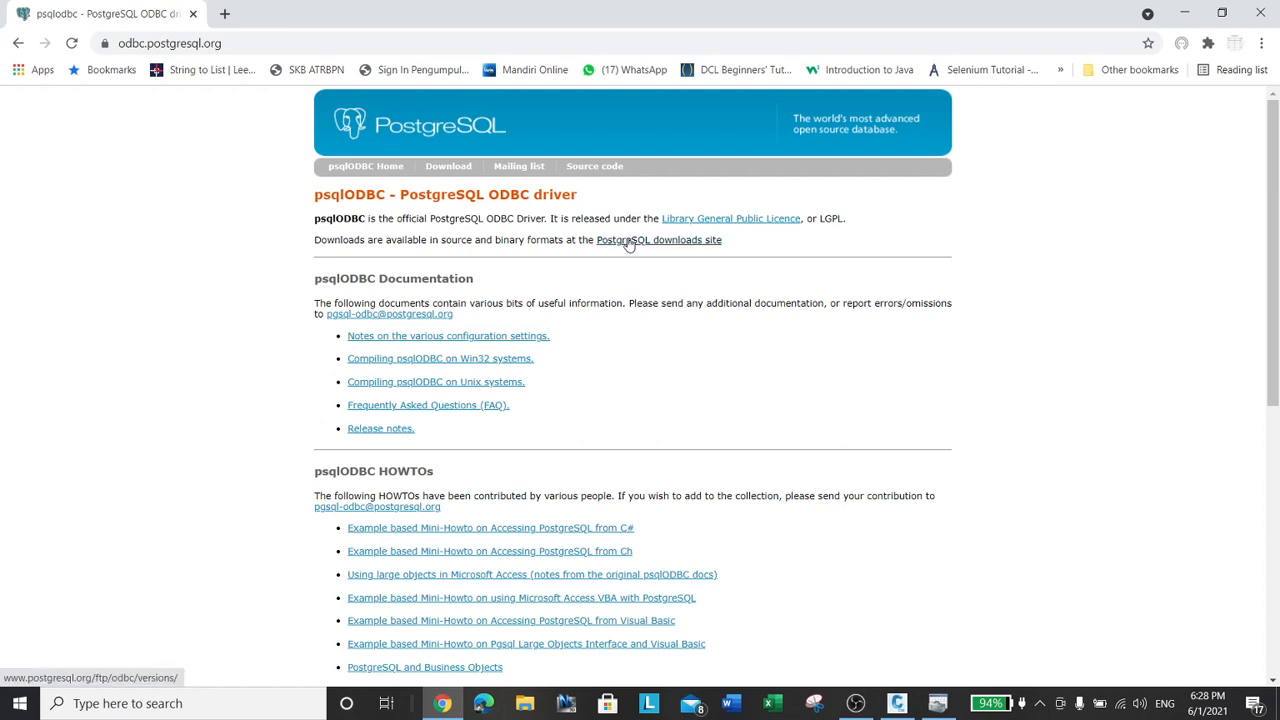
click(690, 249)
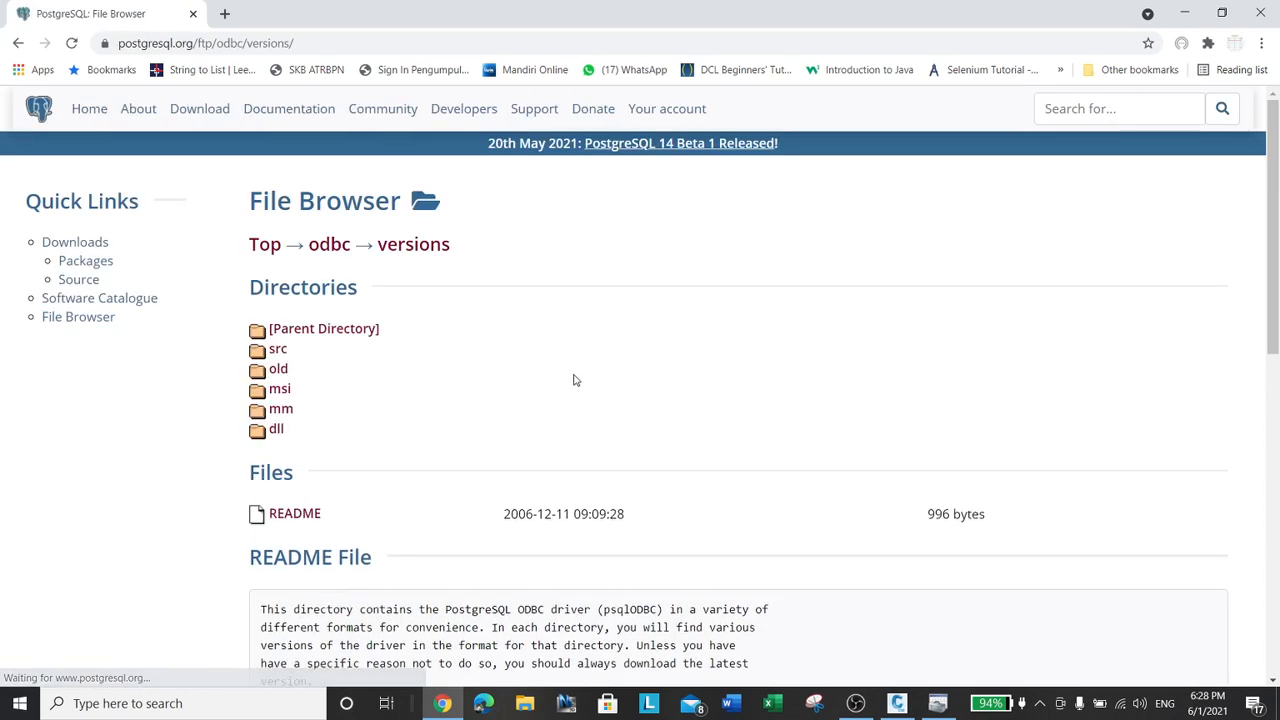
Open the msi directory, look through the psqlodbc driver versions available for download, and close the browser.
scroll(560, 382, down, 2)
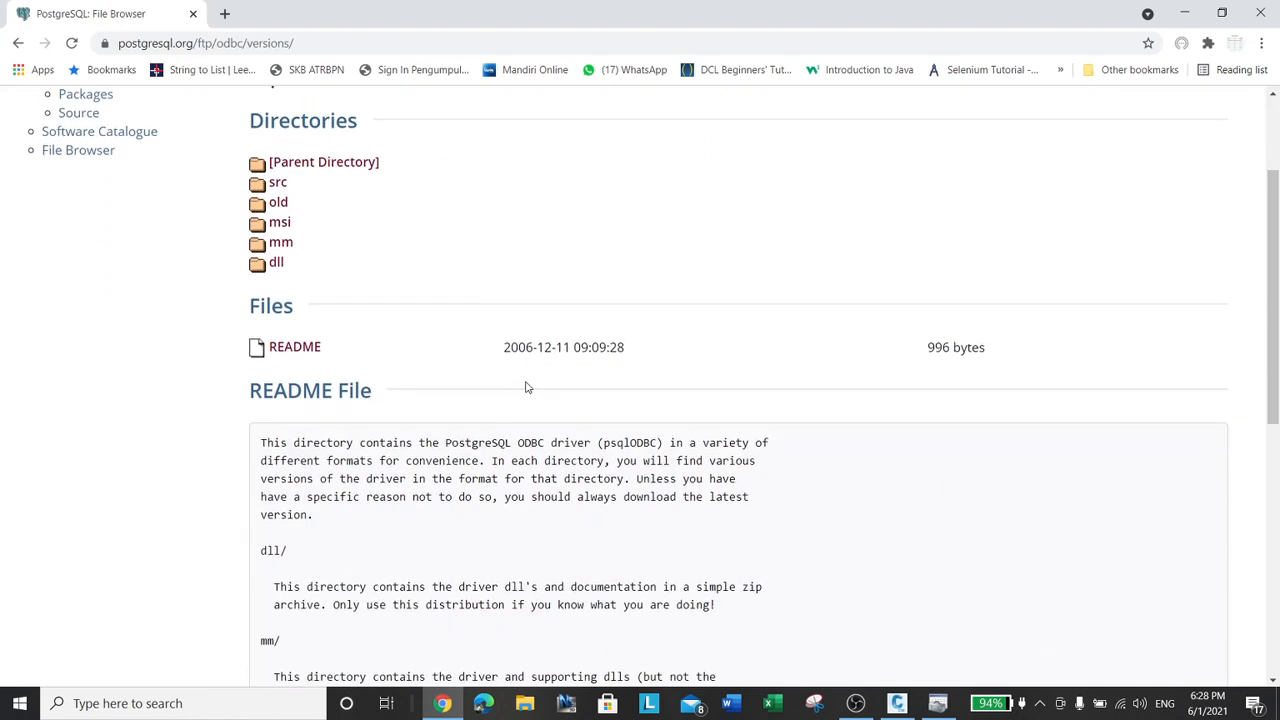
click(280, 224)
scroll(671, 437, down, 10)
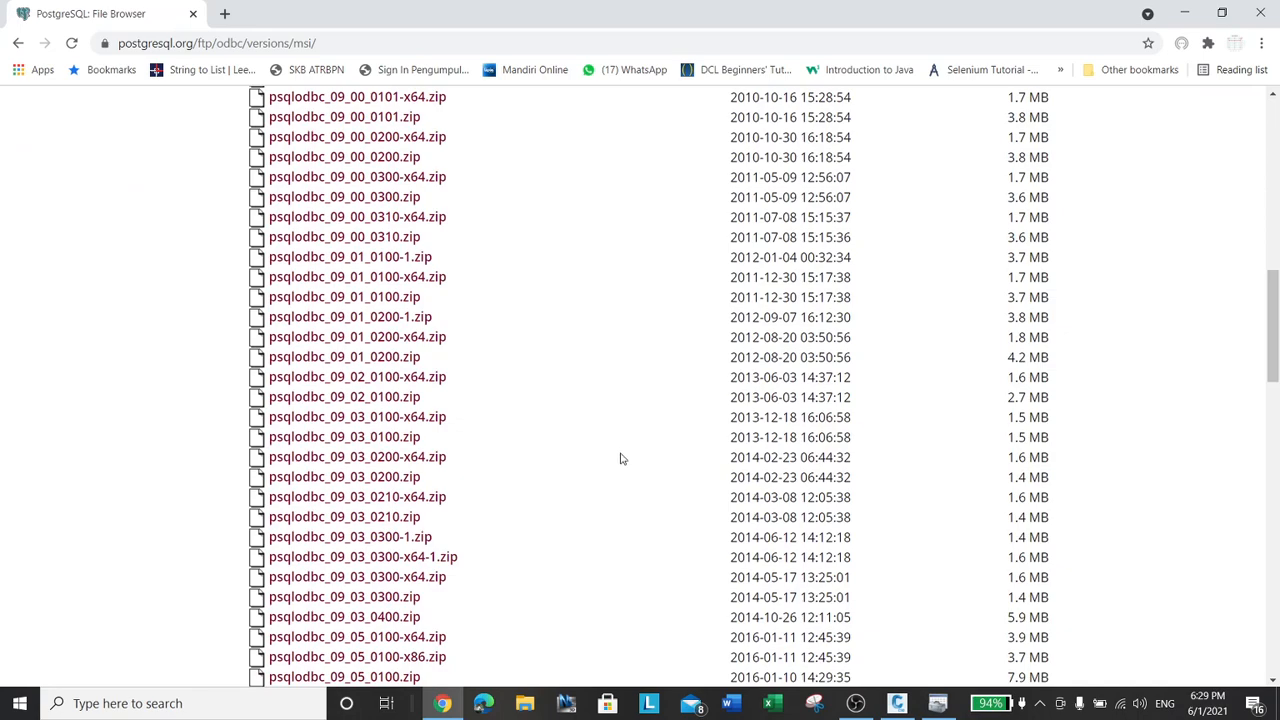
scroll(315, 495, down, 7)
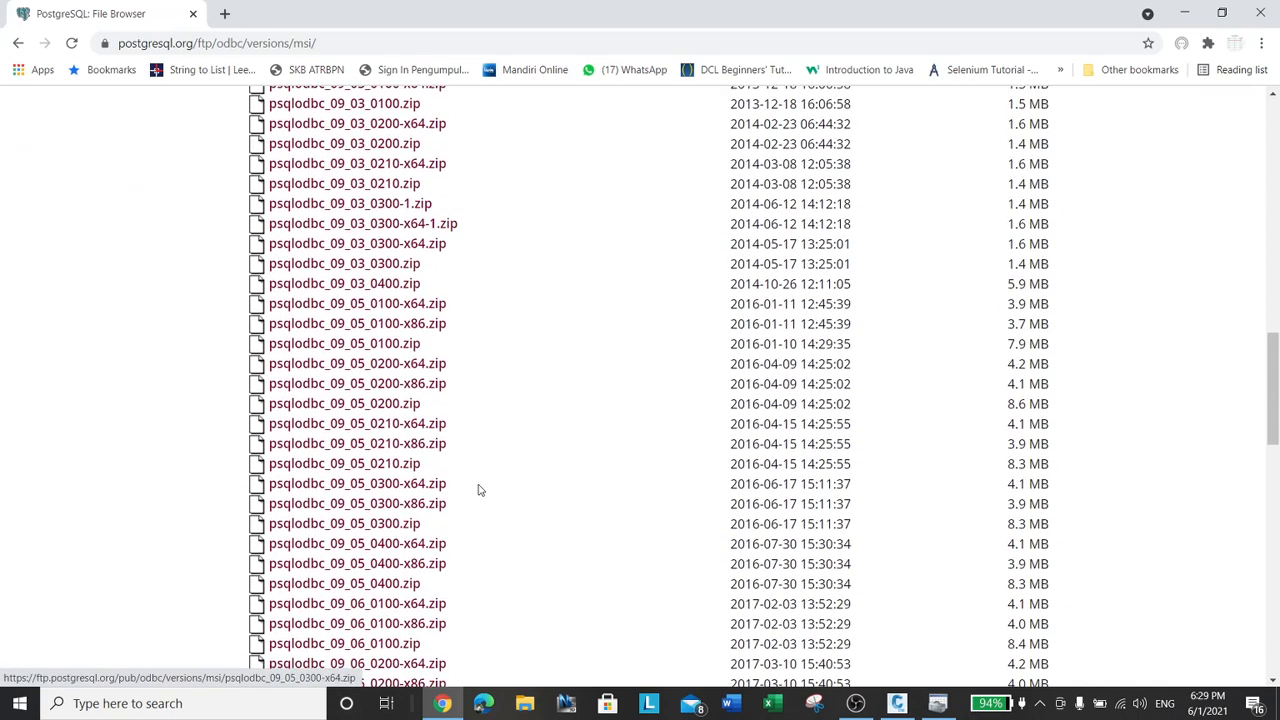
scroll(501, 483, down, 5)
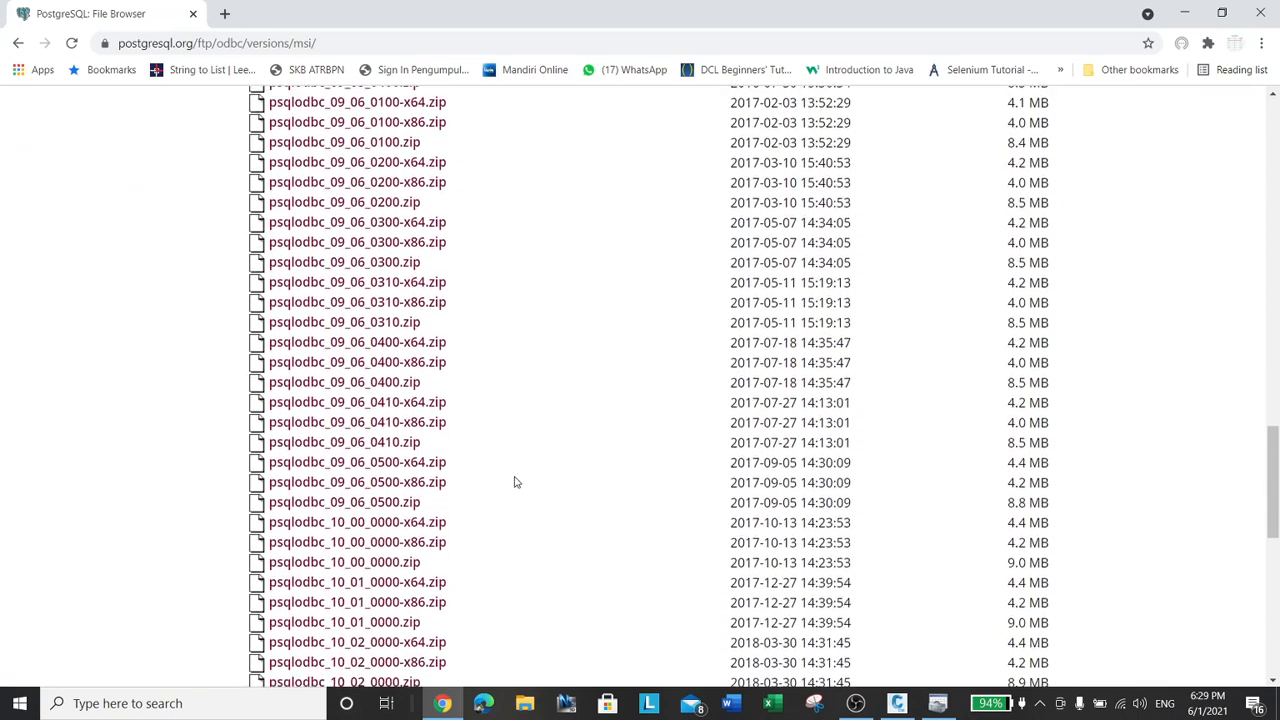
scroll(517, 483, down, 1)
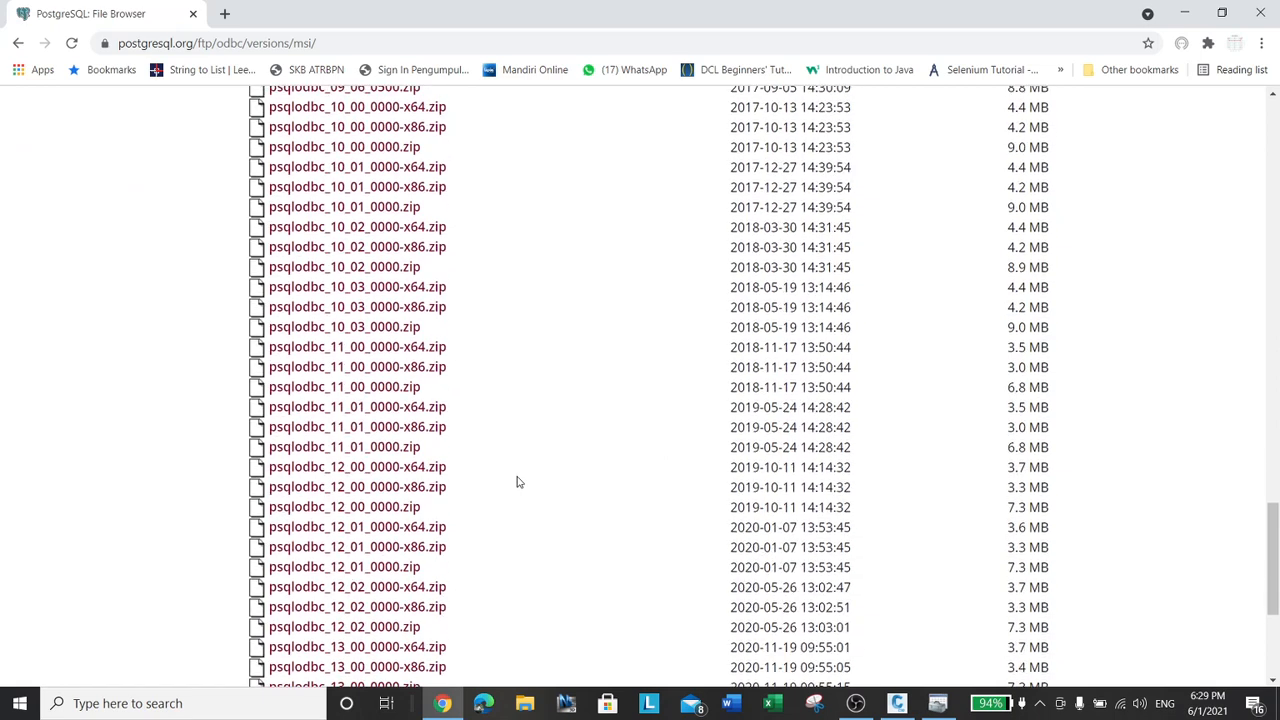
scroll(487, 574, down, 1)
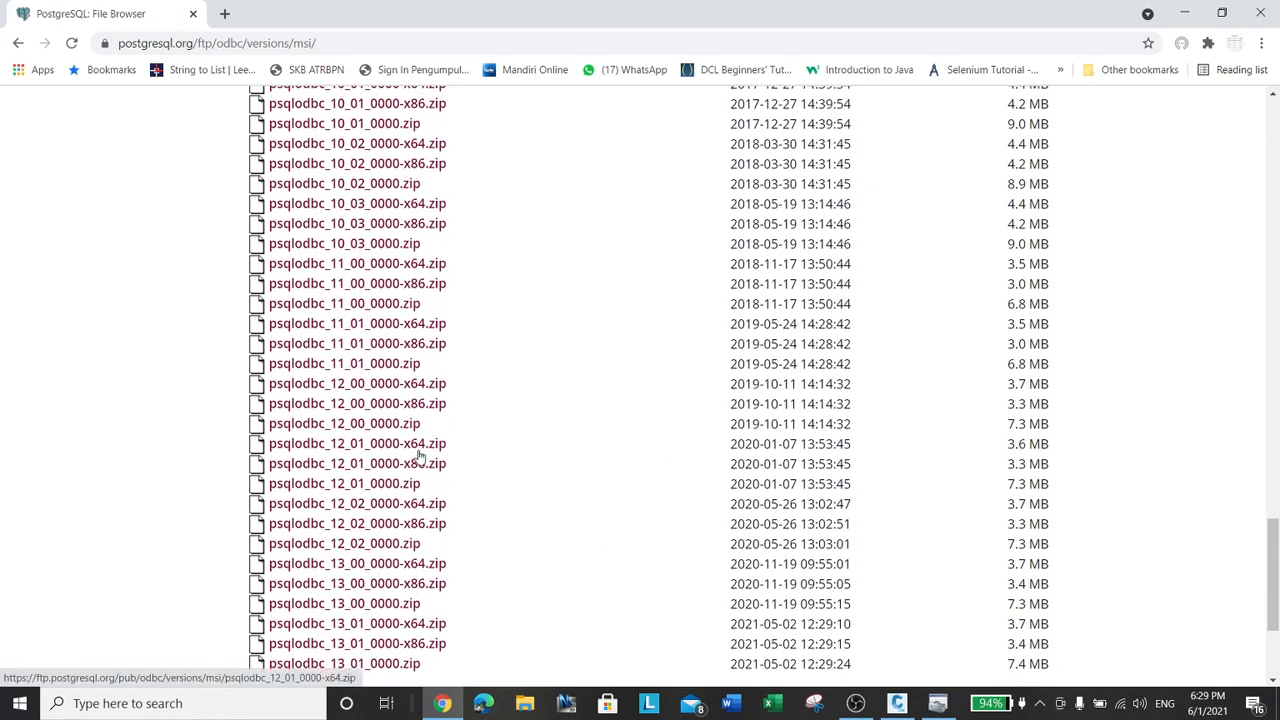
click(1263, 14)
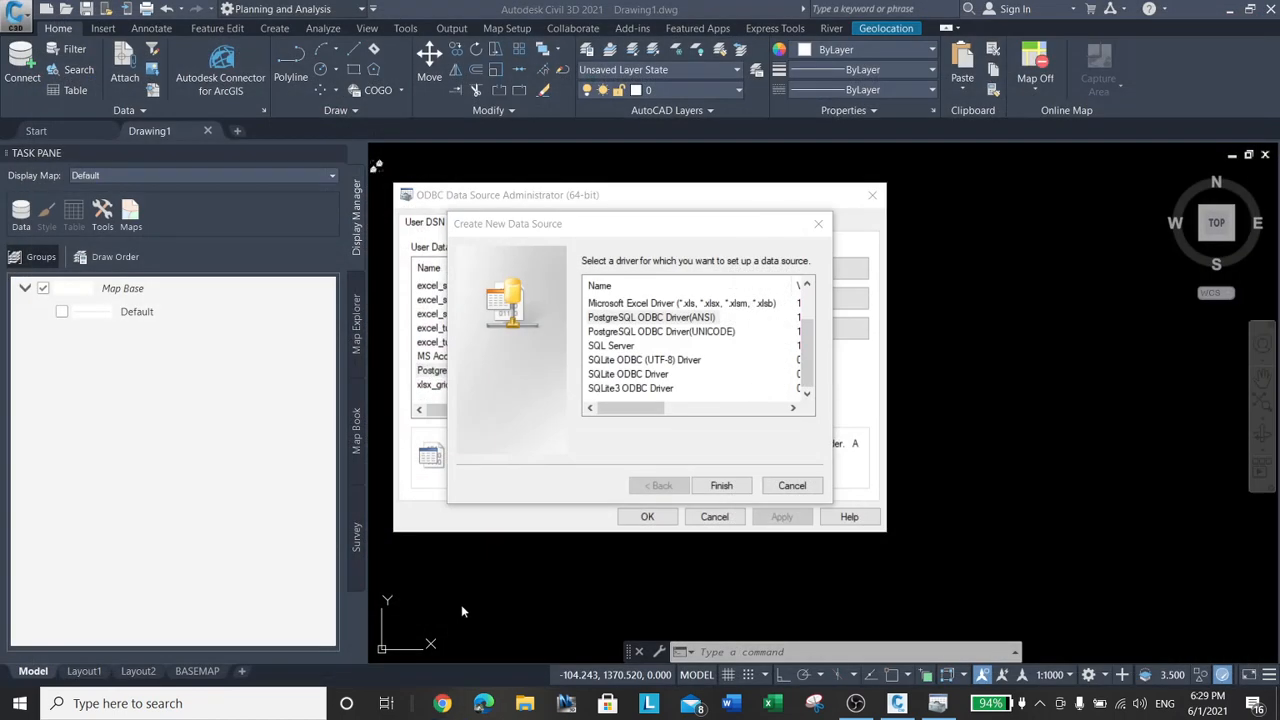
Accept the PostgreSQL ODBC Driver(ANSI) for the new data source and name the data source psql_dbsi.
click(692, 319)
click(721, 485)
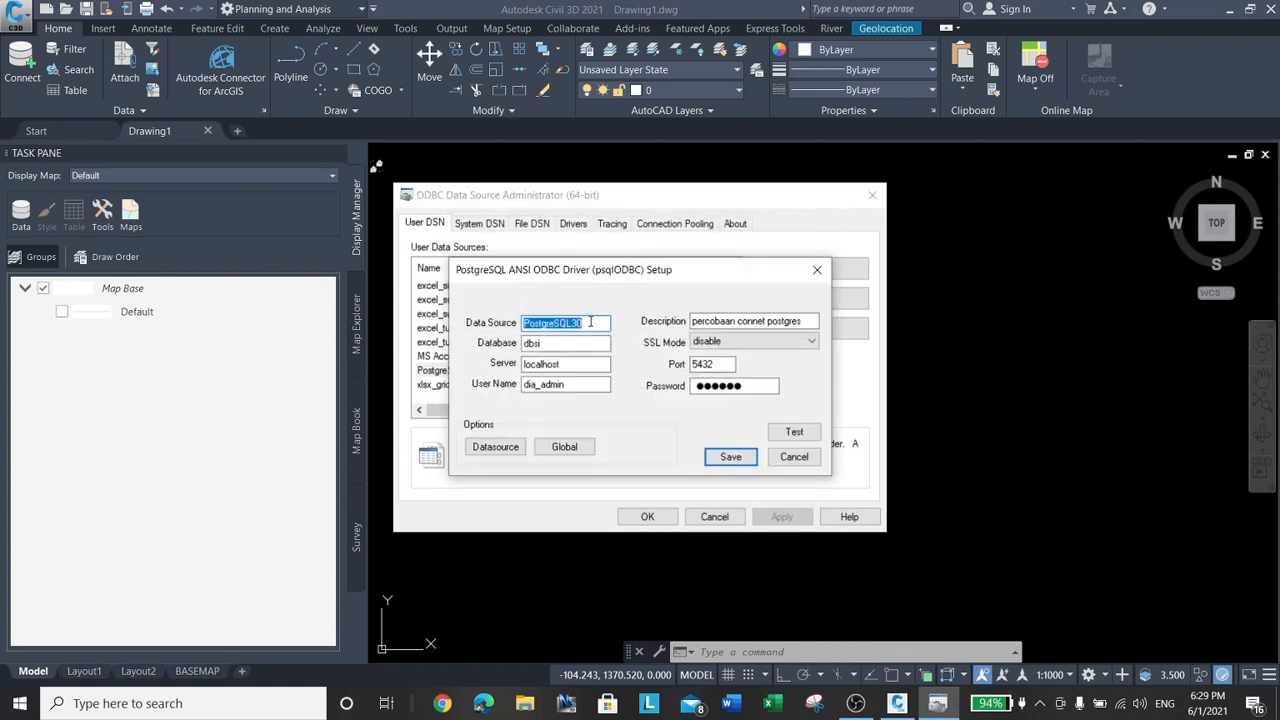
text(psql_dbsi)
click(575, 342)
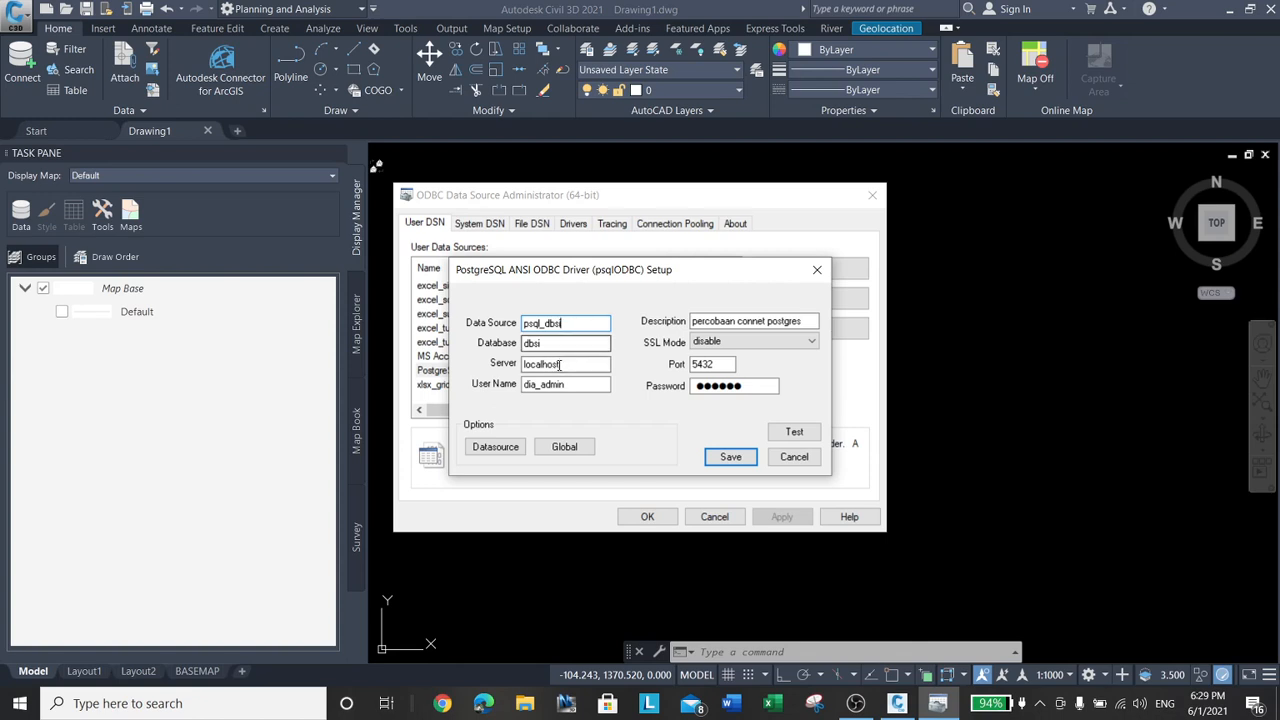
double_click(588, 321)
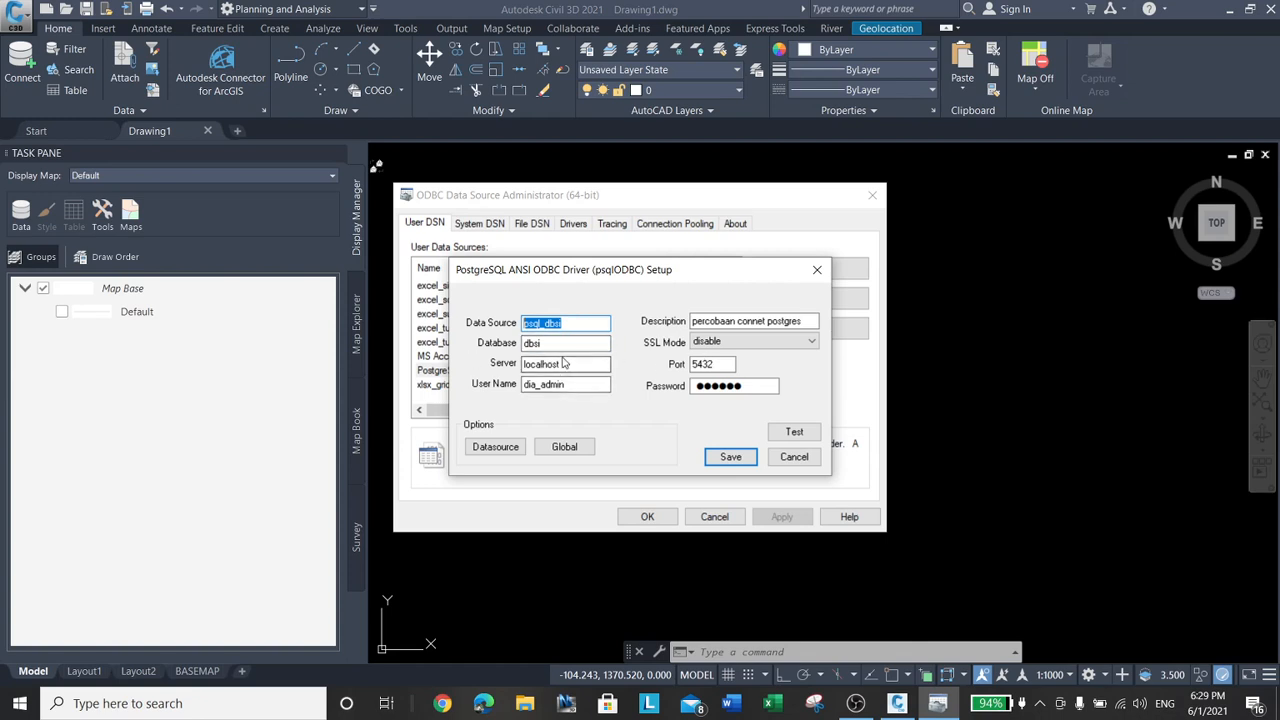
Check the database, server and user name fields, and set the data source's description to "odbc connect ke database dbsi".
click(564, 343)
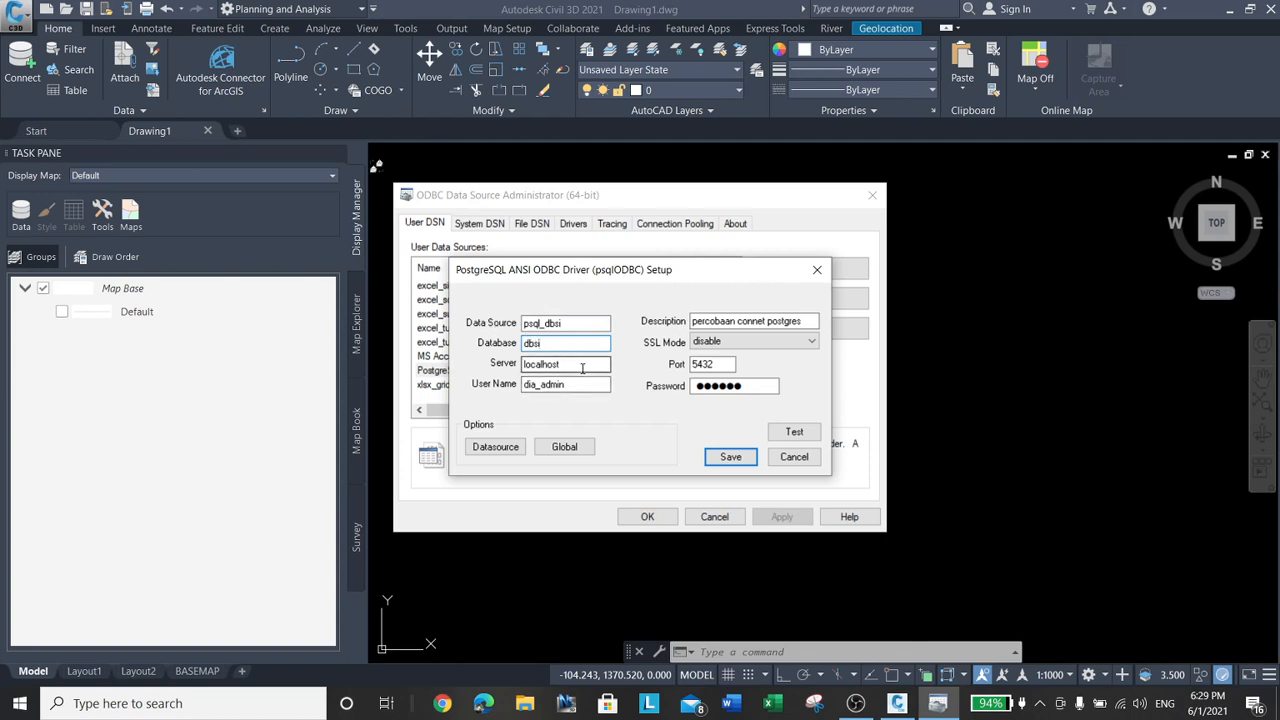
drag(583, 367, 467, 373)
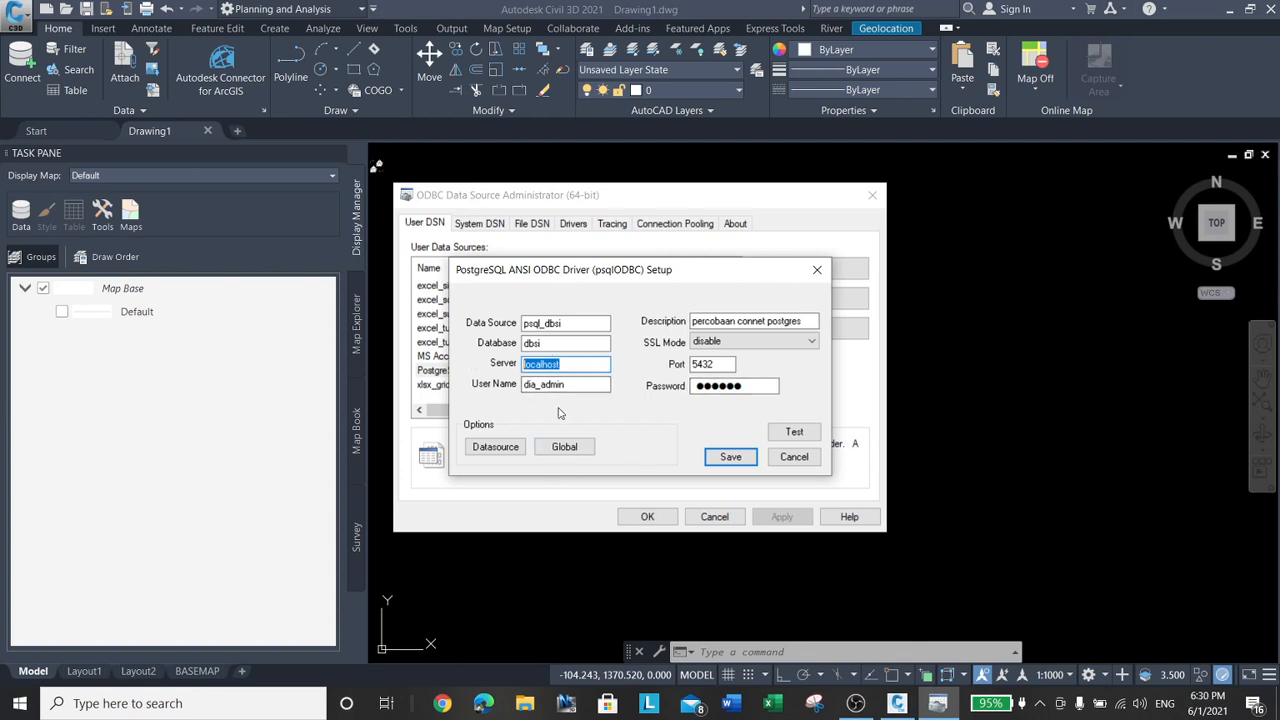
click(580, 383)
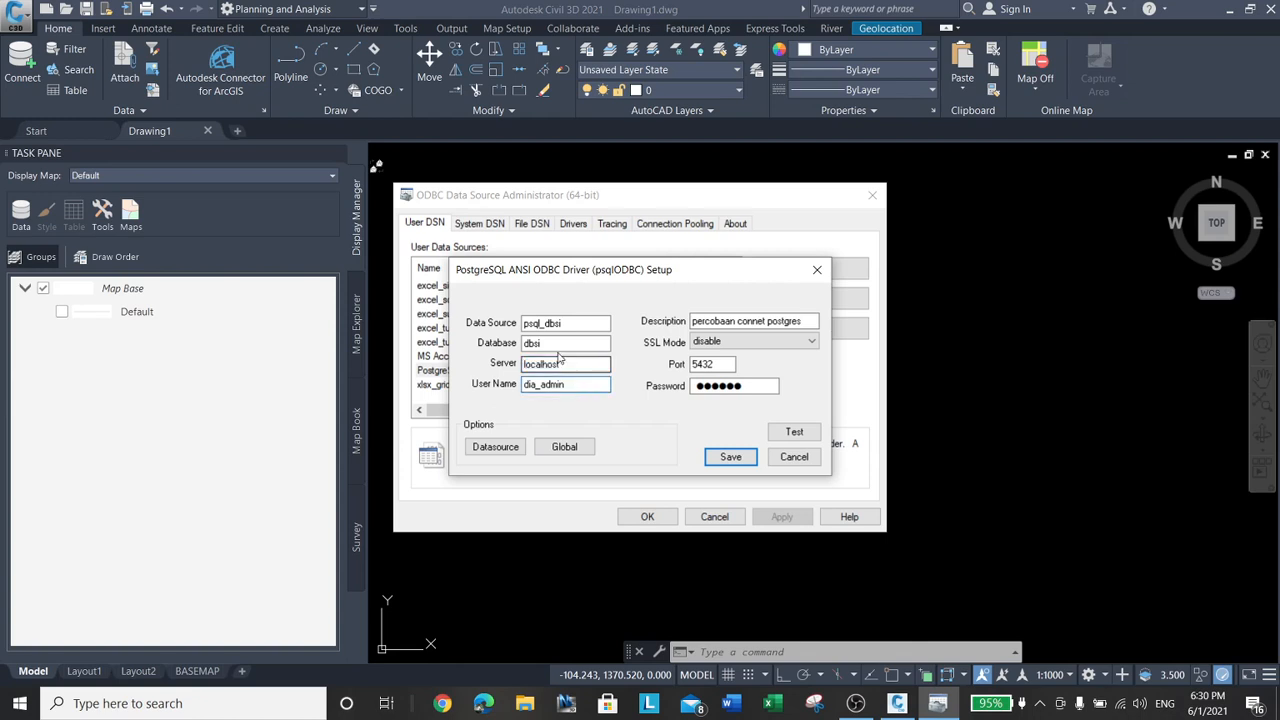
drag(541, 343, 526, 341)
key(Tab)
key(Tab)
key(Tab)
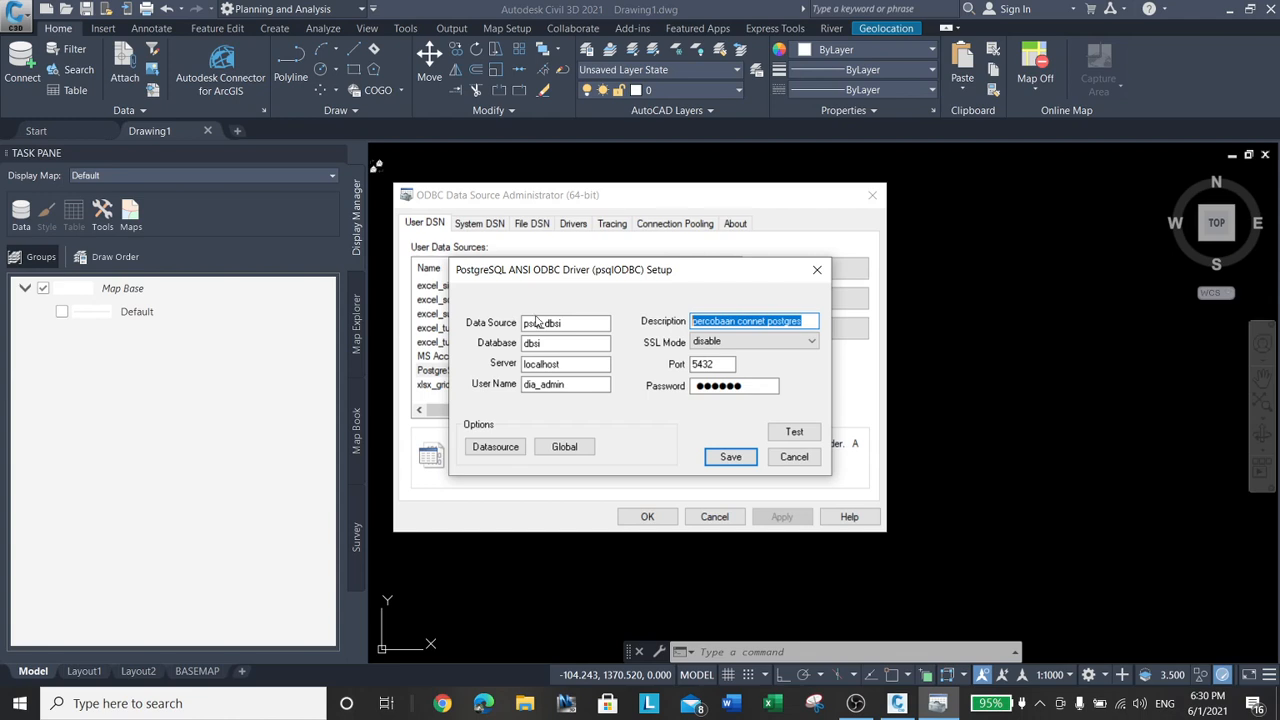
key(BackSpace)
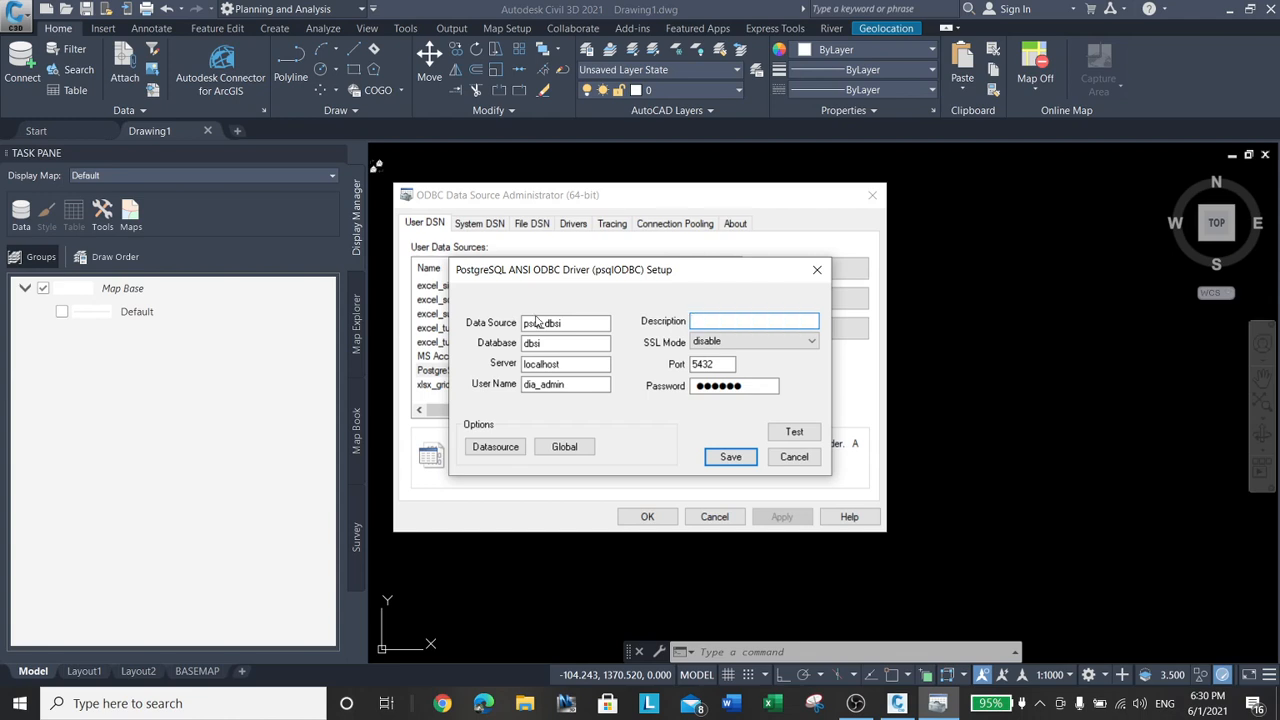
text(odbc connet)
text(t ke database dbsi)
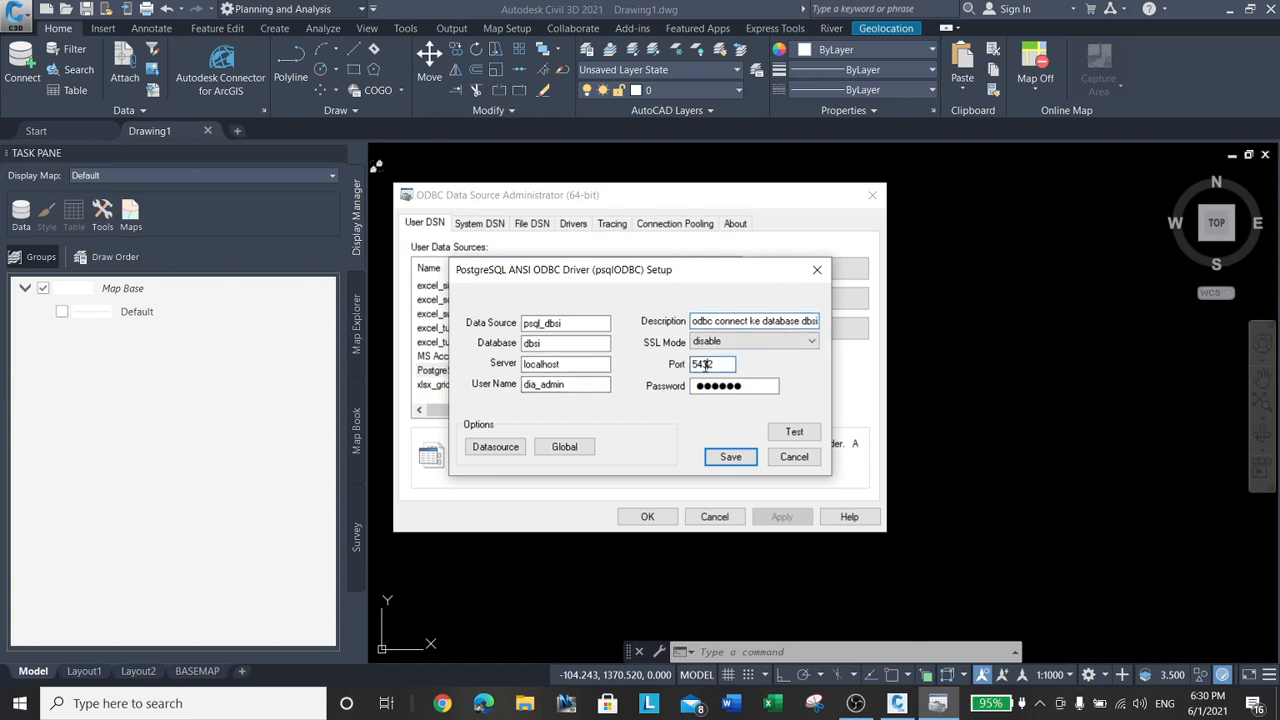
Check the port and password fields, and test the data source's connection to the database.
double_click(712, 365)
click(718, 367)
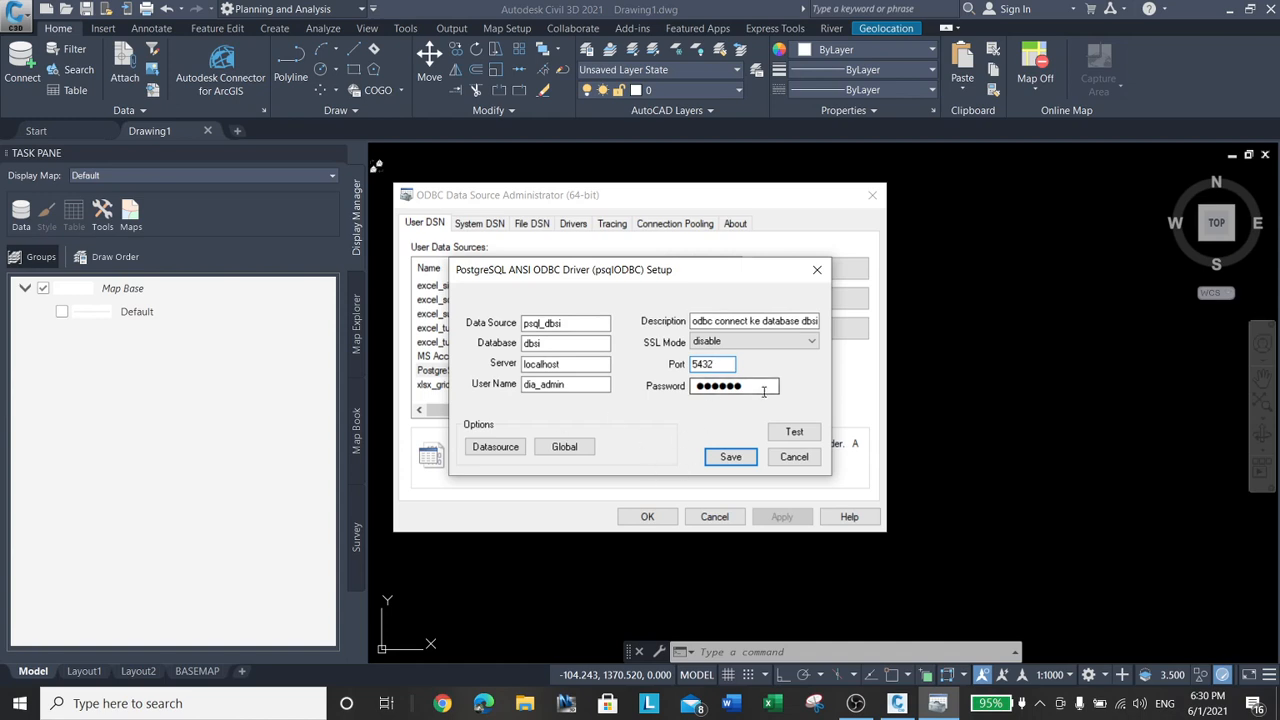
click(764, 391)
click(800, 432)
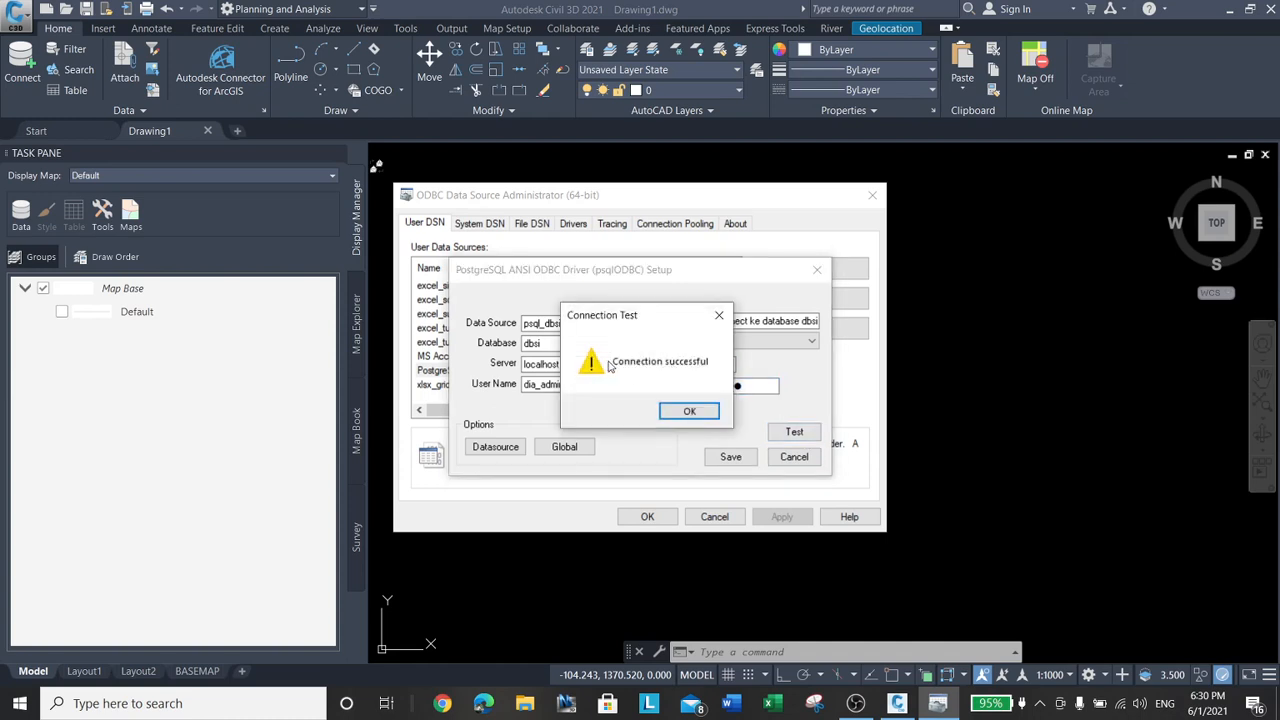
click(682, 411)
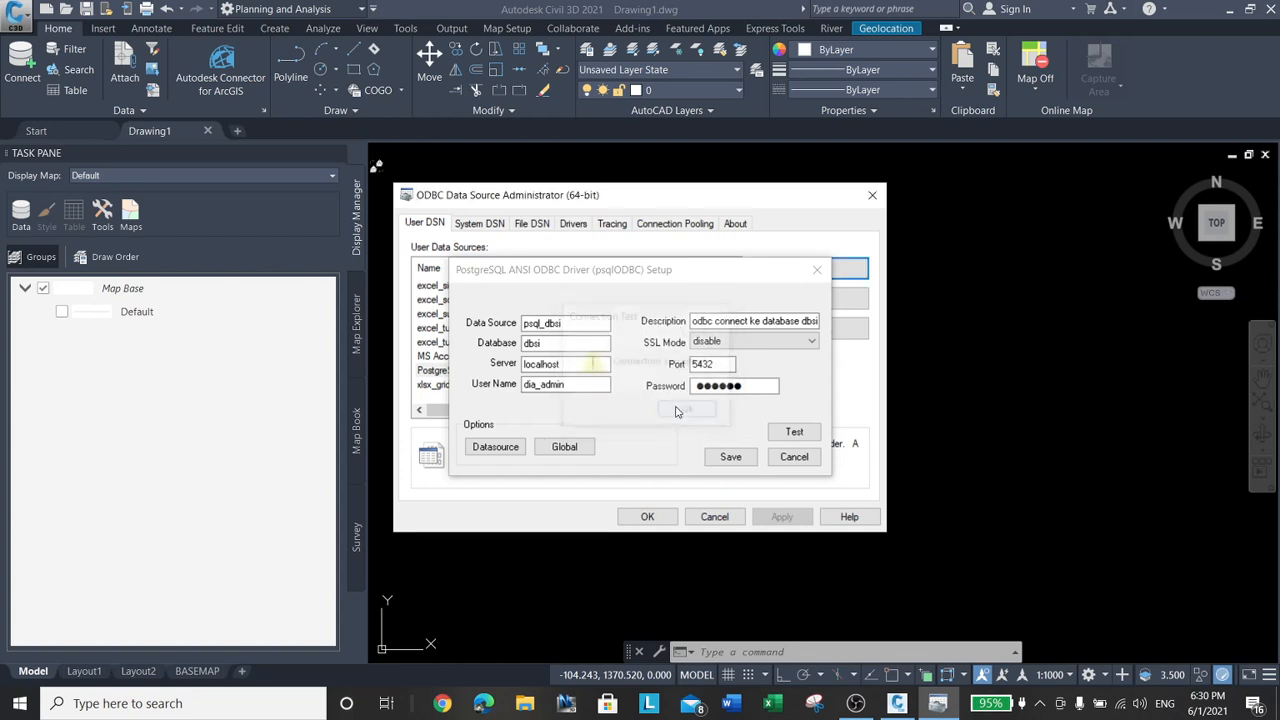
Save the psql_dbsi data source and close the ODBC Data Source Administrator.
click(529, 366)
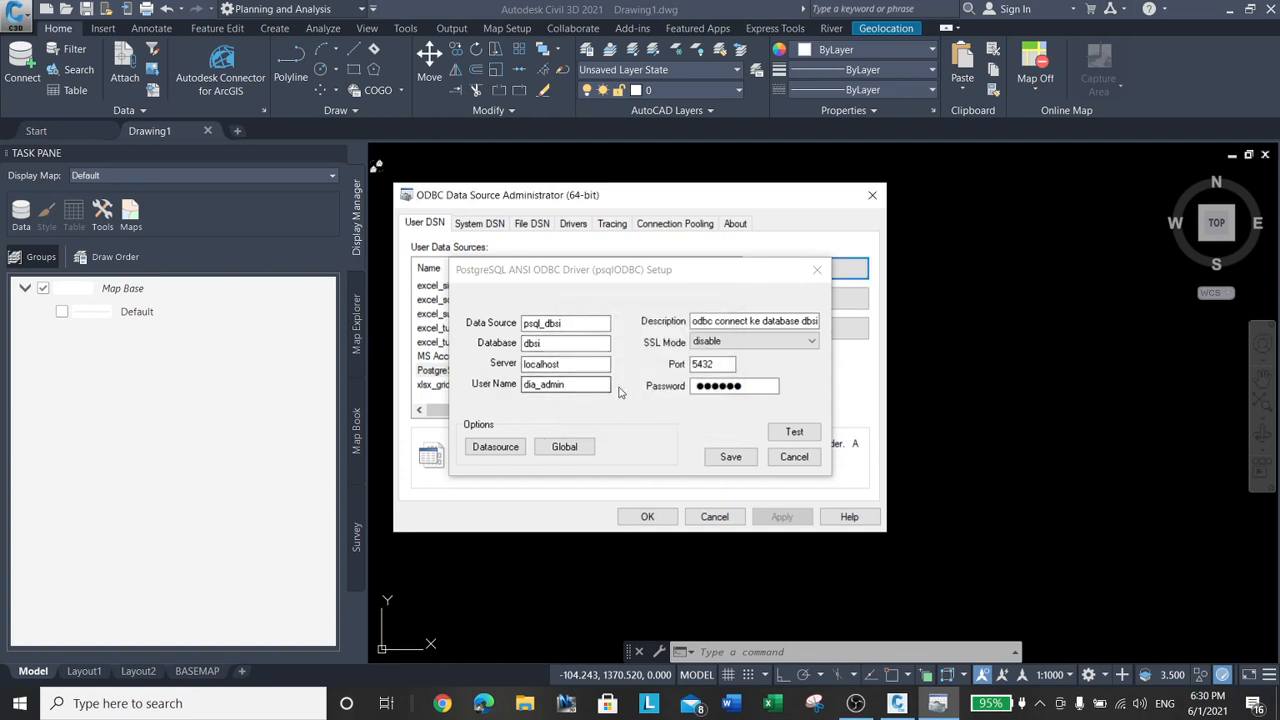
click(731, 457)
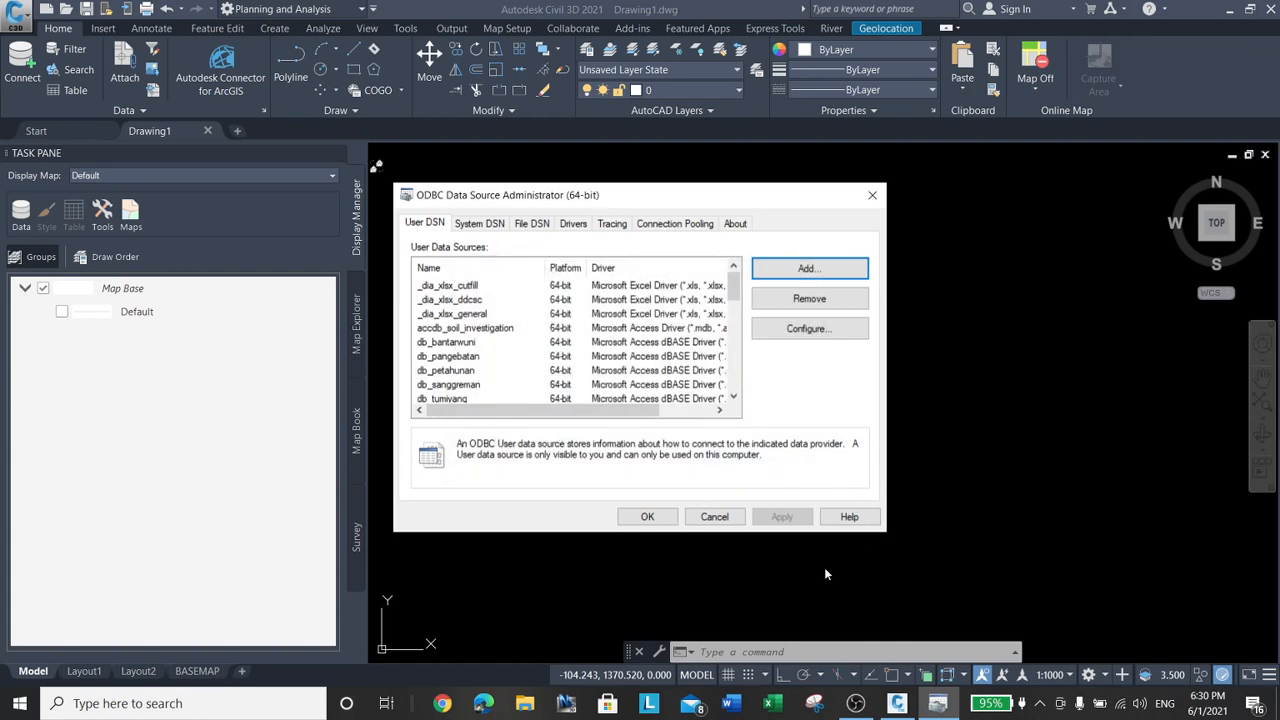
click(666, 521)
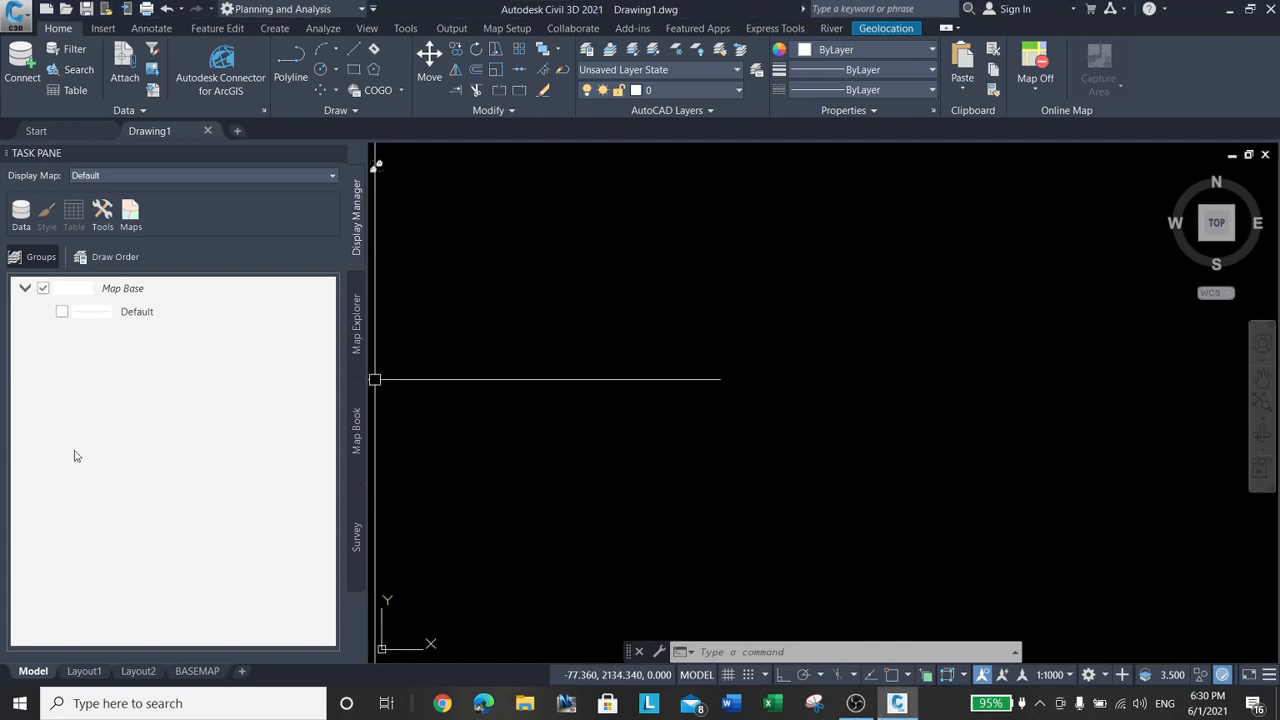
Start a new ODBC data connection from the map Task Pane and name it ODBC_PSQL.
click(27, 224)
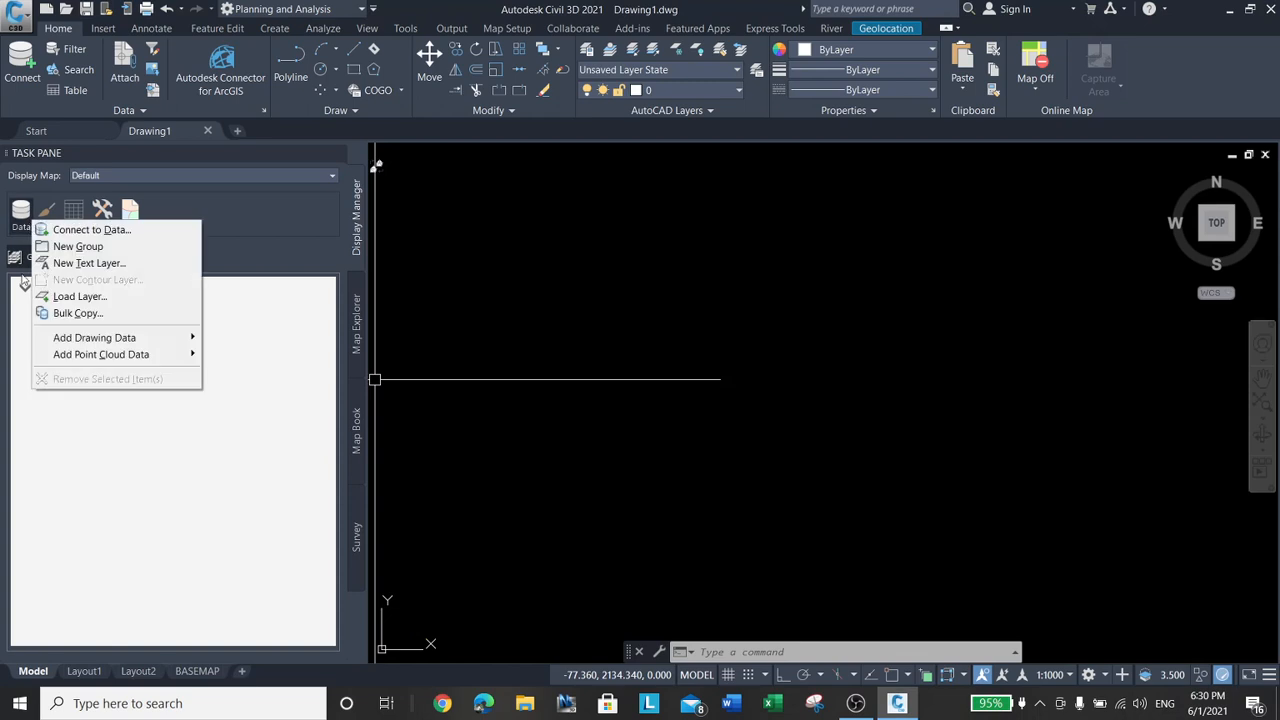
click(95, 229)
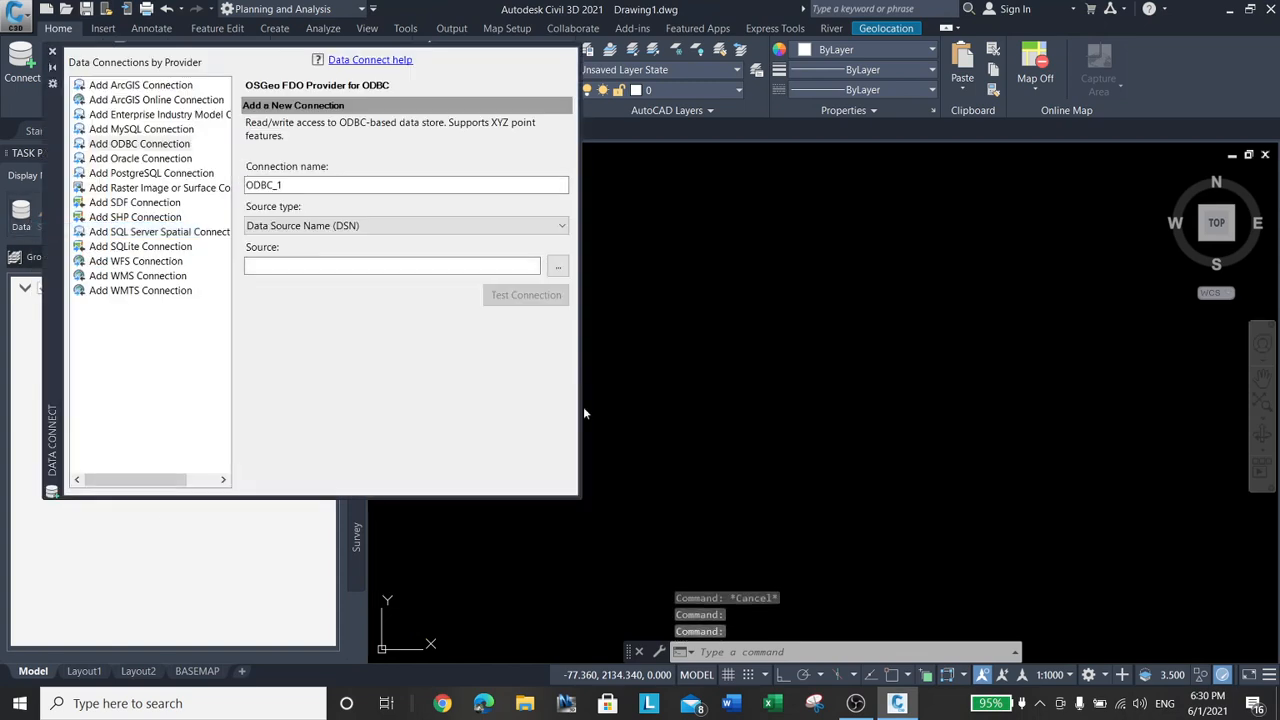
click(136, 142)
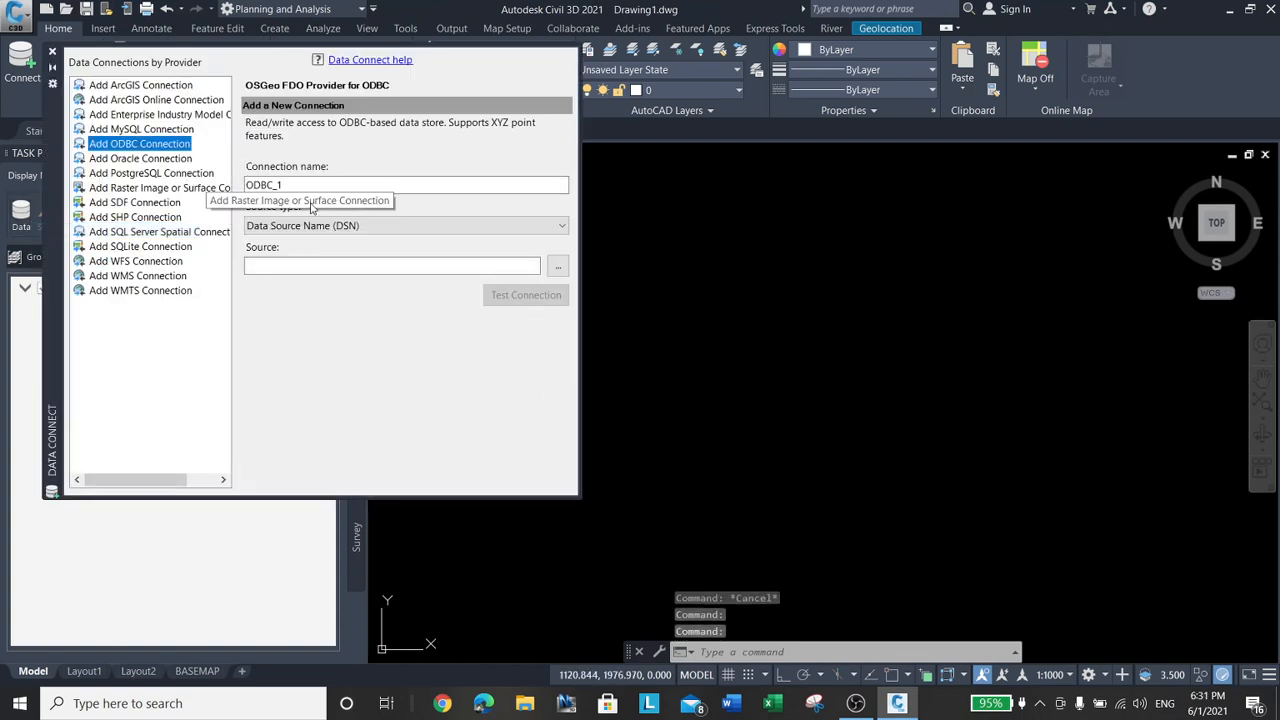
click(312, 187)
key(BackSpace)
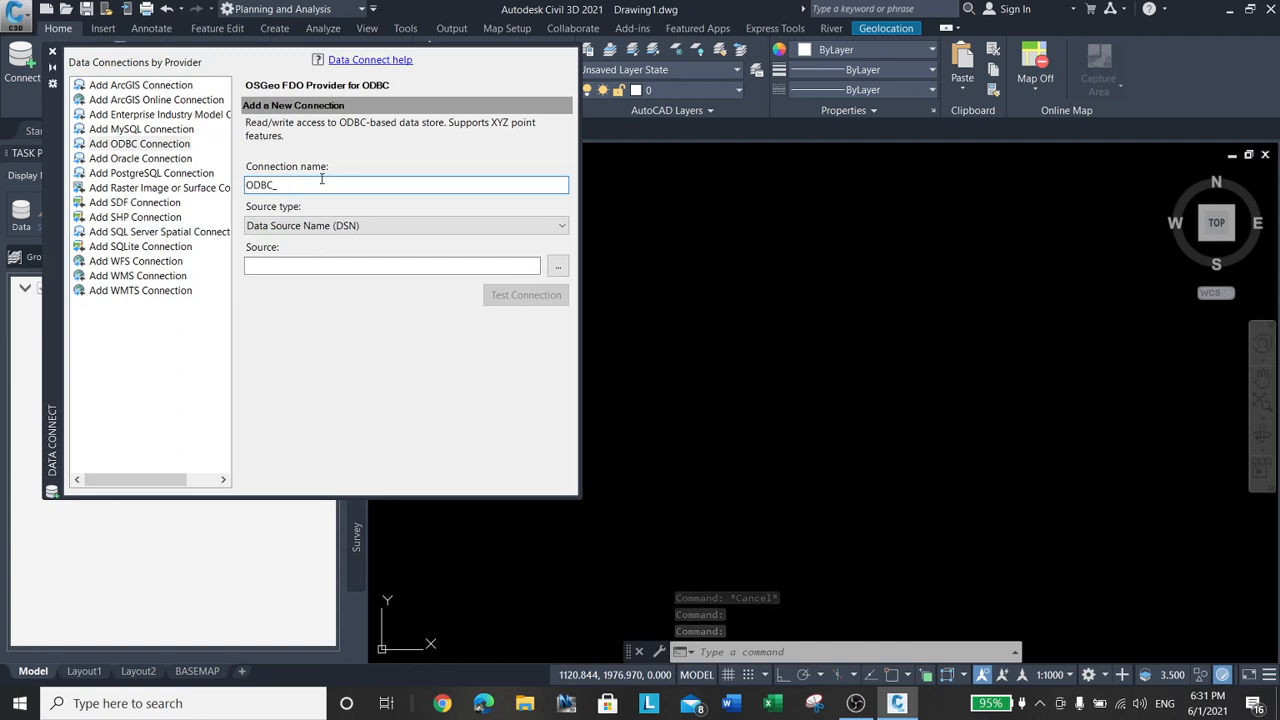
text(psq)
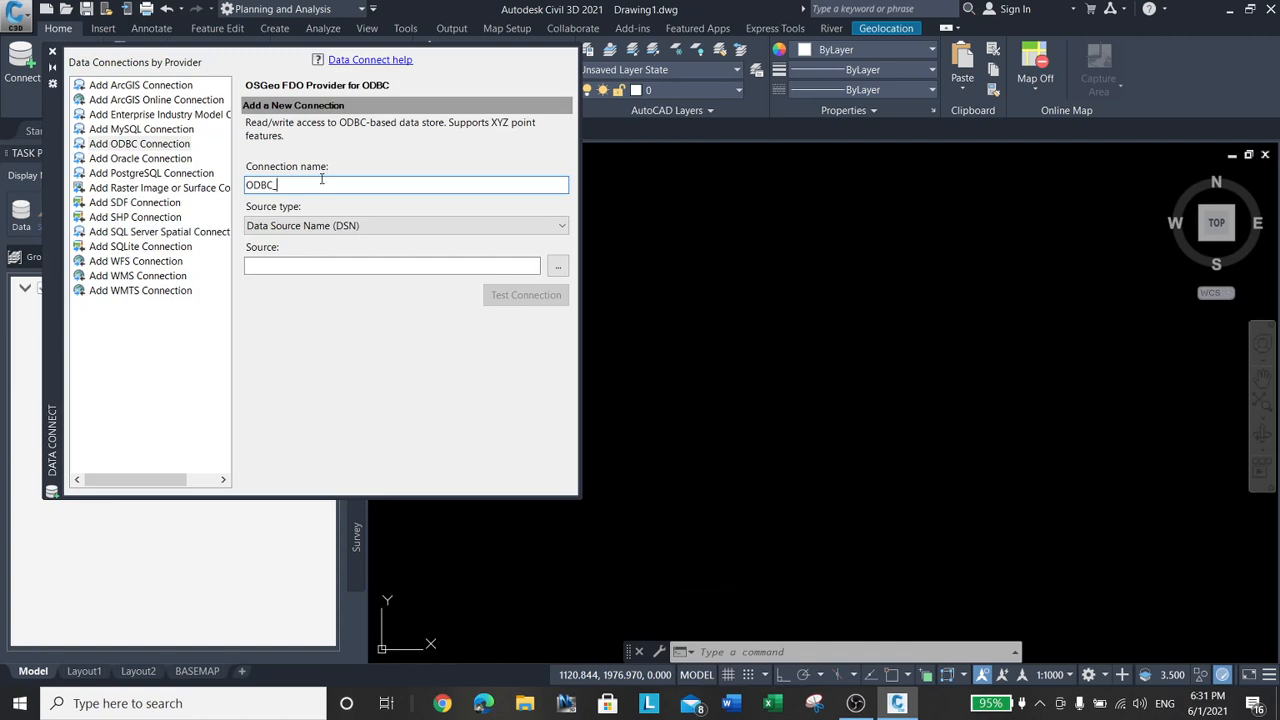
text(PSQL)
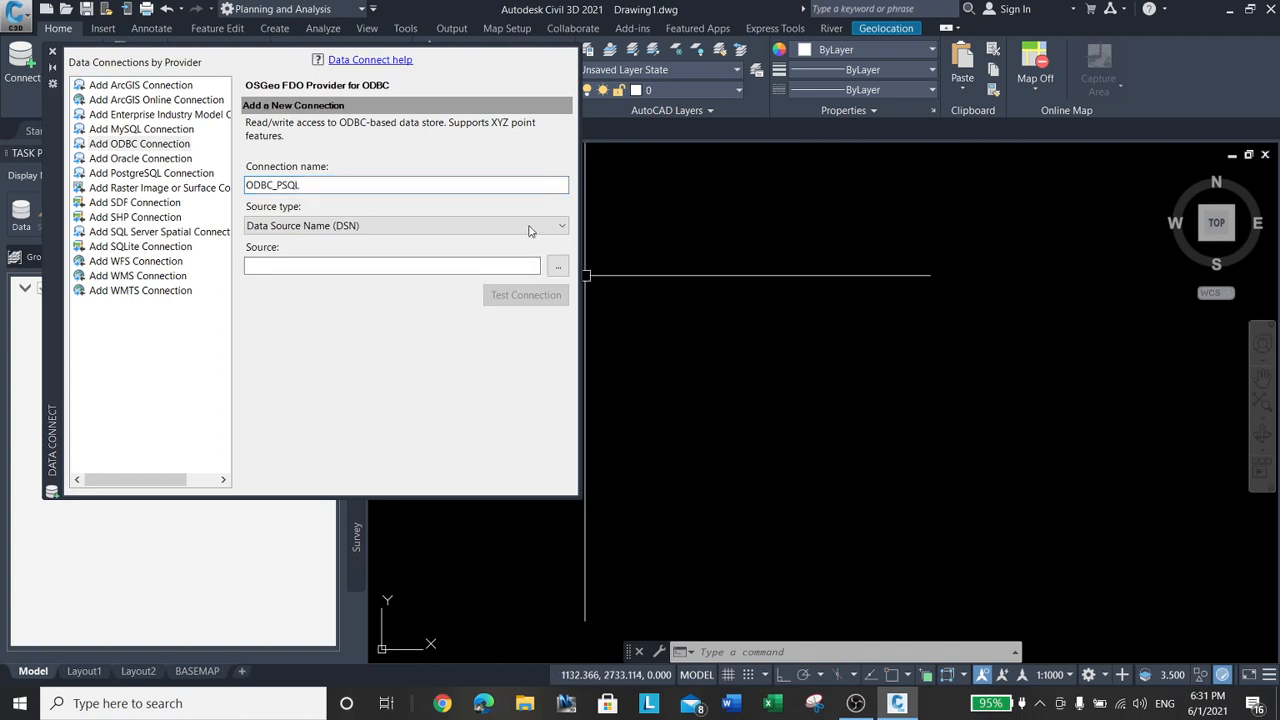
Keep Data Source Name (DSN) as the source type and highlight psql_dbsi among the available data source names.
click(278, 230)
click(288, 255)
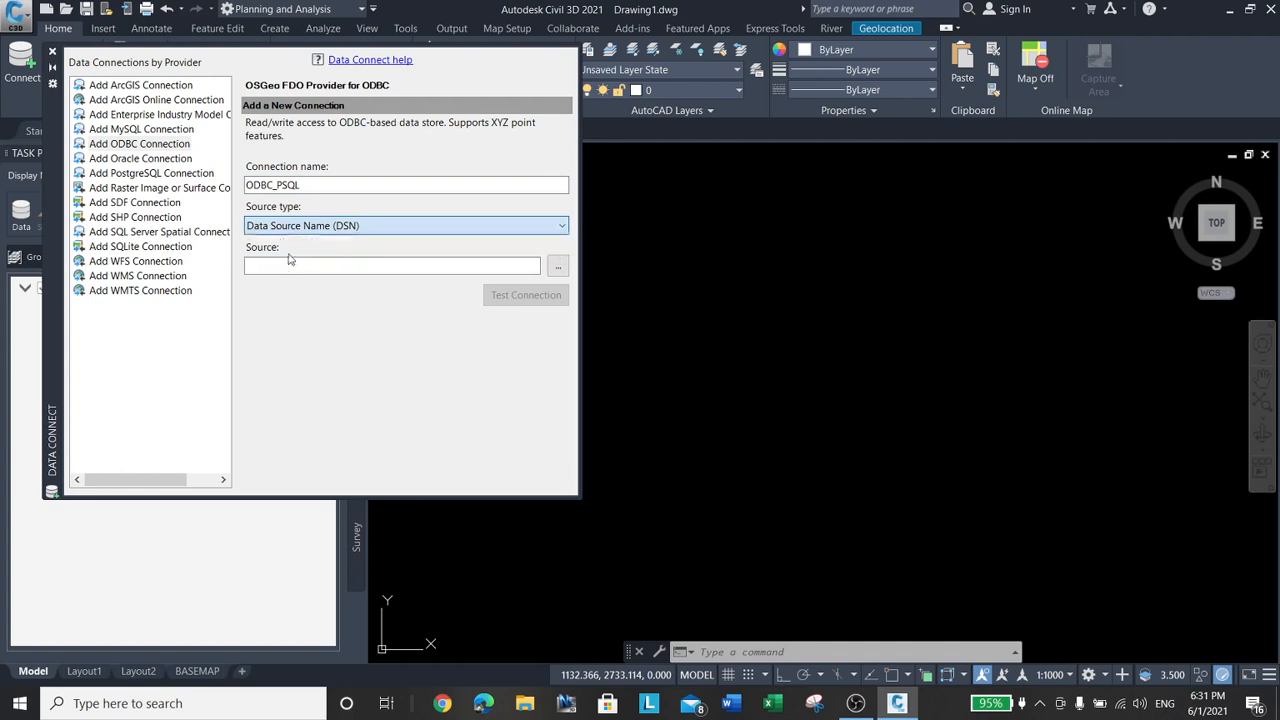
click(558, 265)
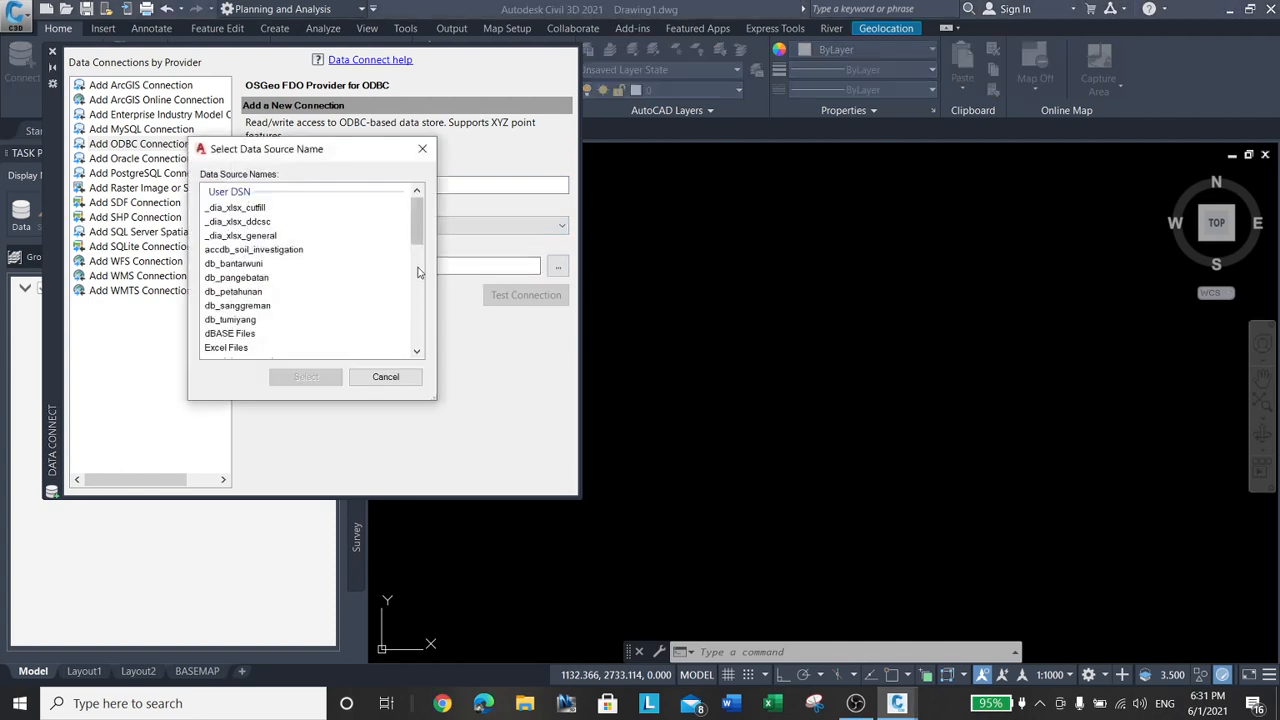
drag(419, 235, 428, 345)
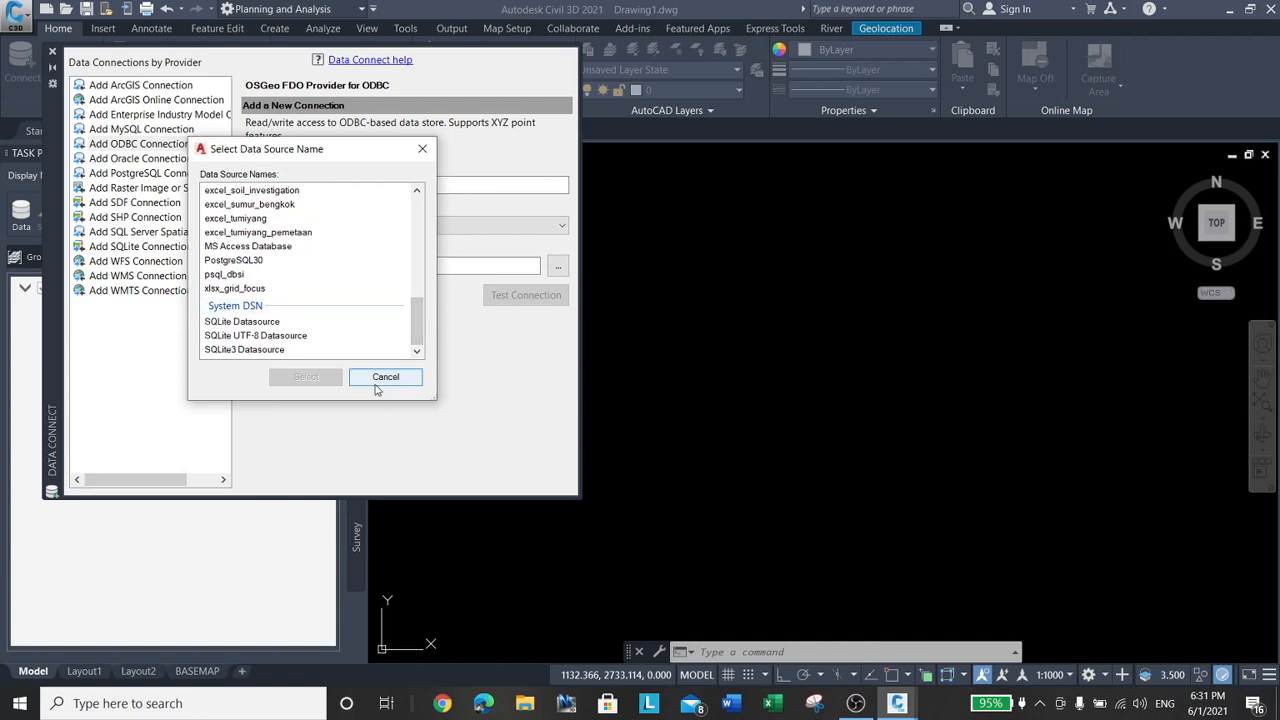
click(237, 275)
Open Windows' ODBC Data Sources (64-bit) to check the psql_dbsi entry among the user data sources, and close it without changes.
click(288, 703)
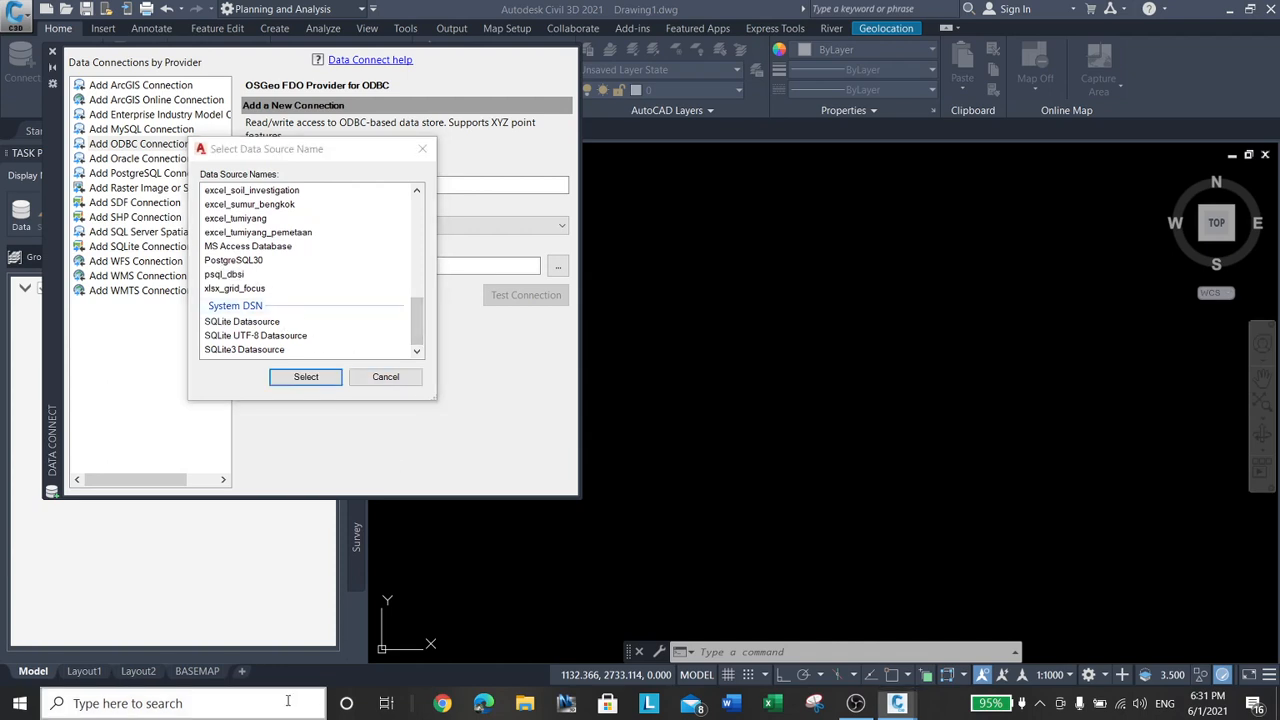
text(SER)
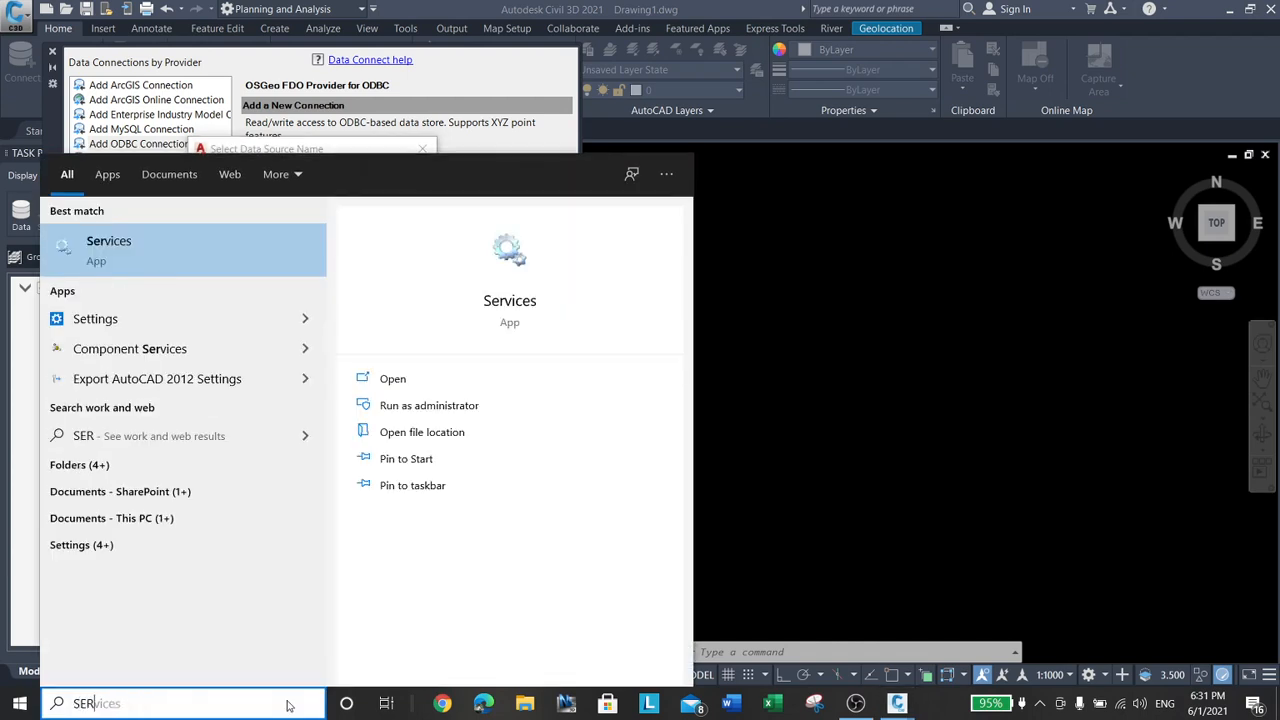
key(BackSpace)
key(BackSpace)
key(BackSpace)
text(ODBC)
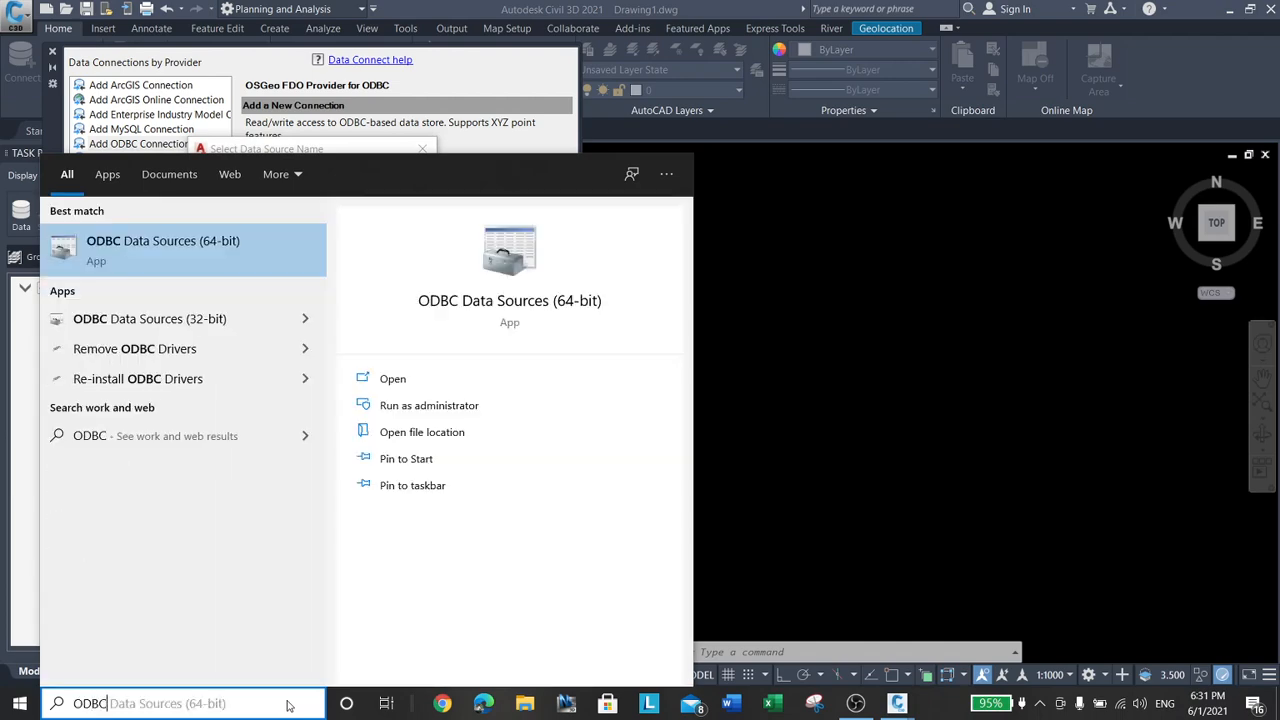
click(535, 252)
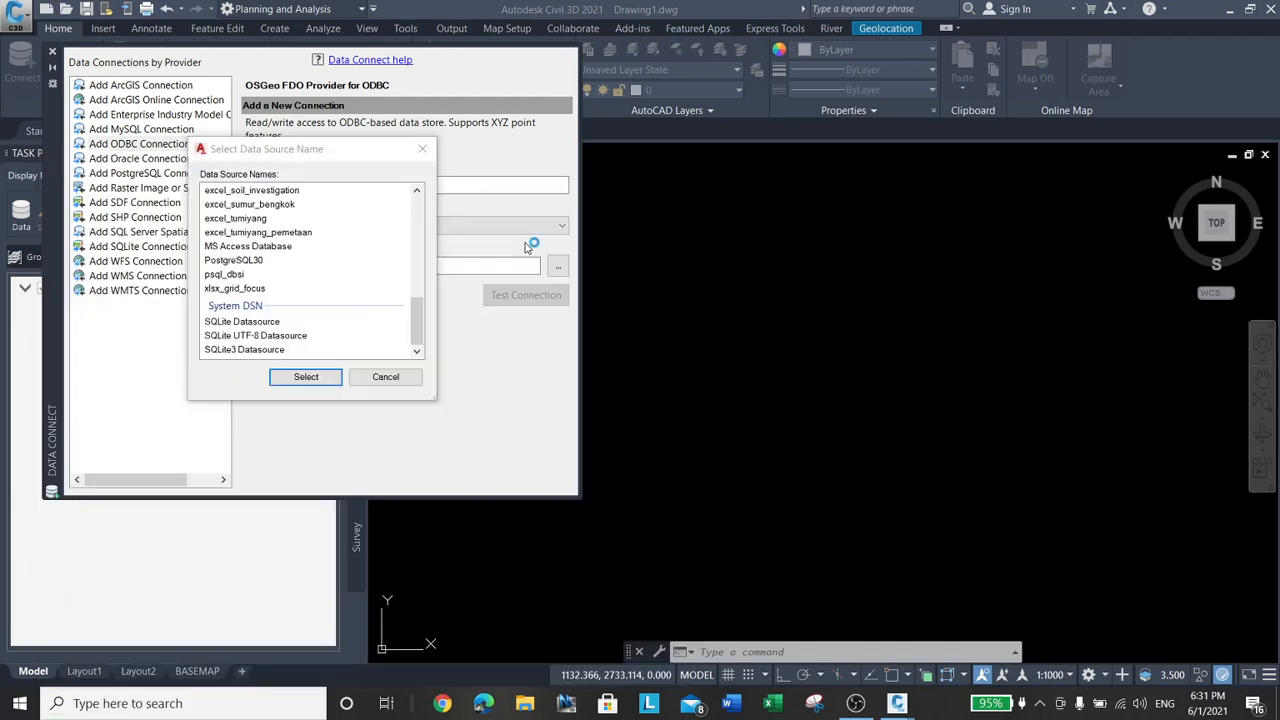
drag(734, 297, 727, 394)
click(438, 371)
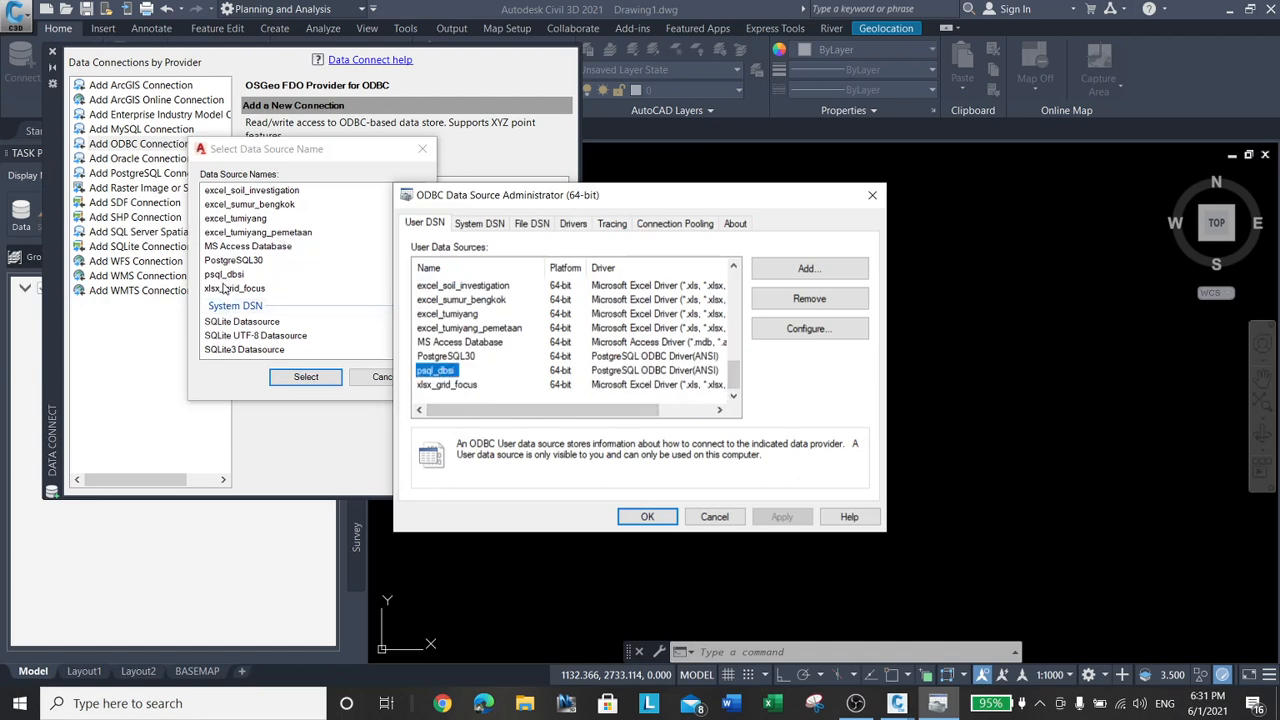
click(714, 516)
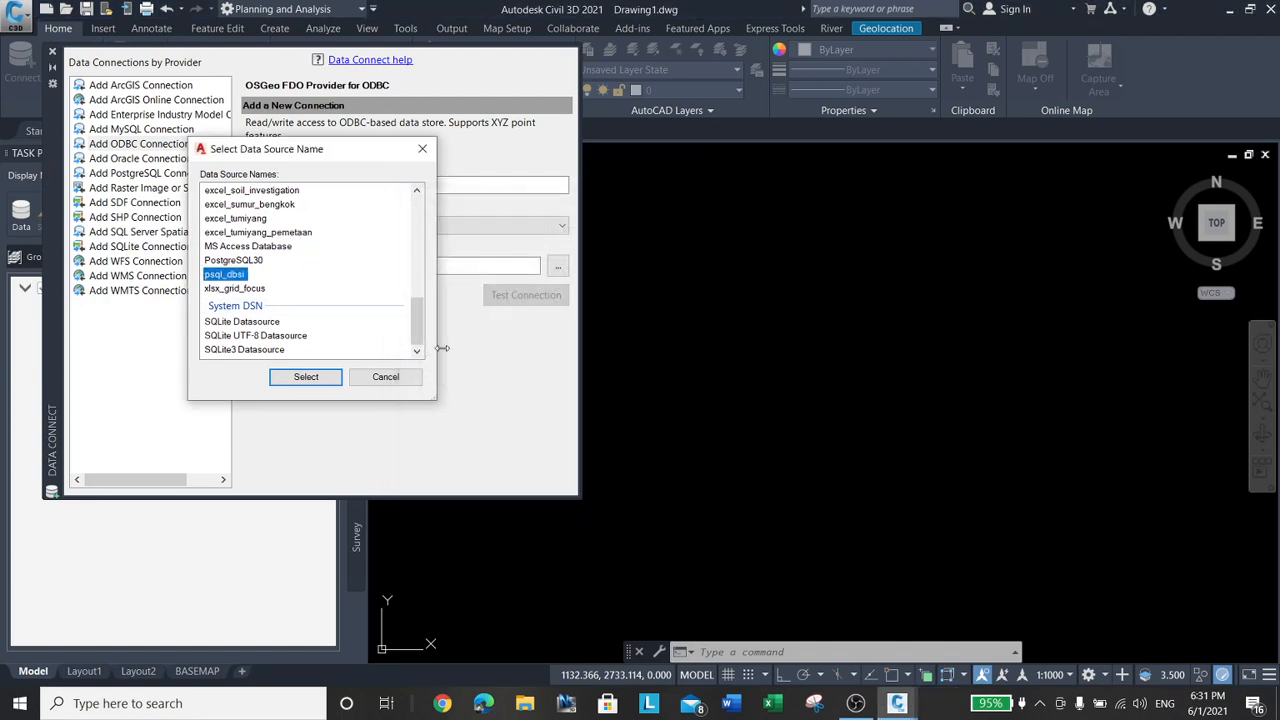
Use psql_dbsi as the connection's source and test the connection, logging in with the database user name and password.
click(333, 378)
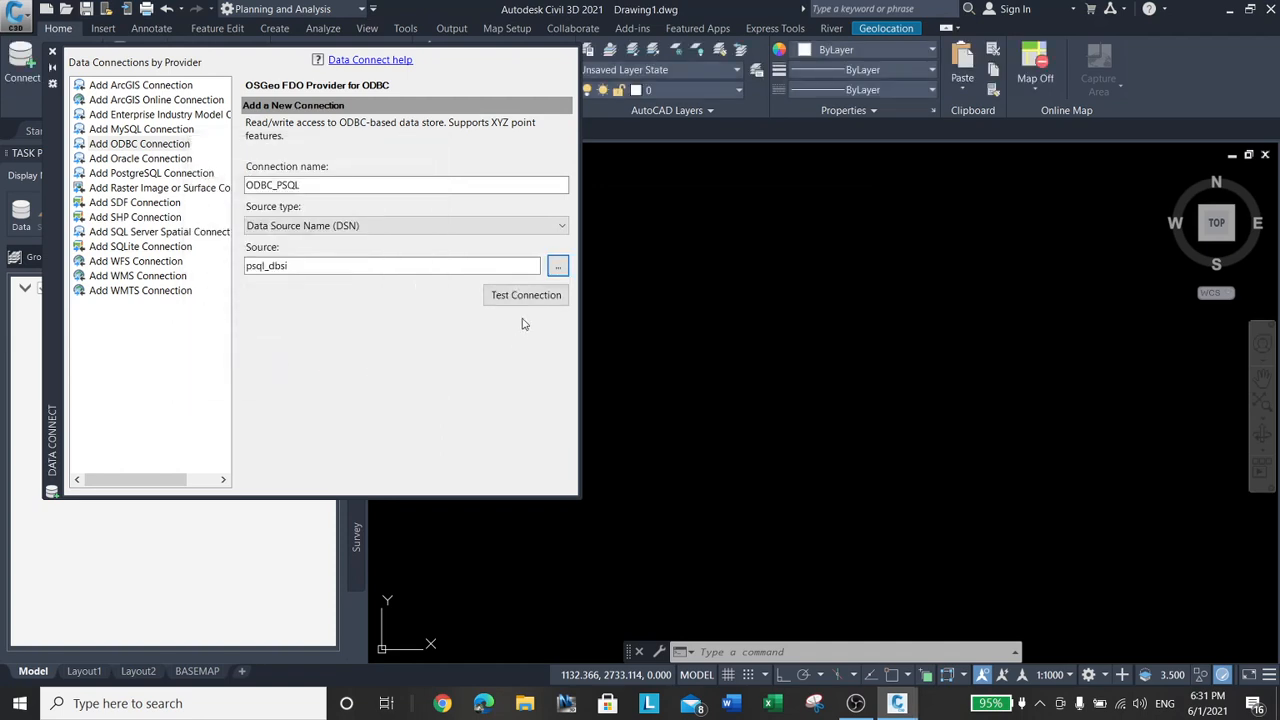
click(526, 295)
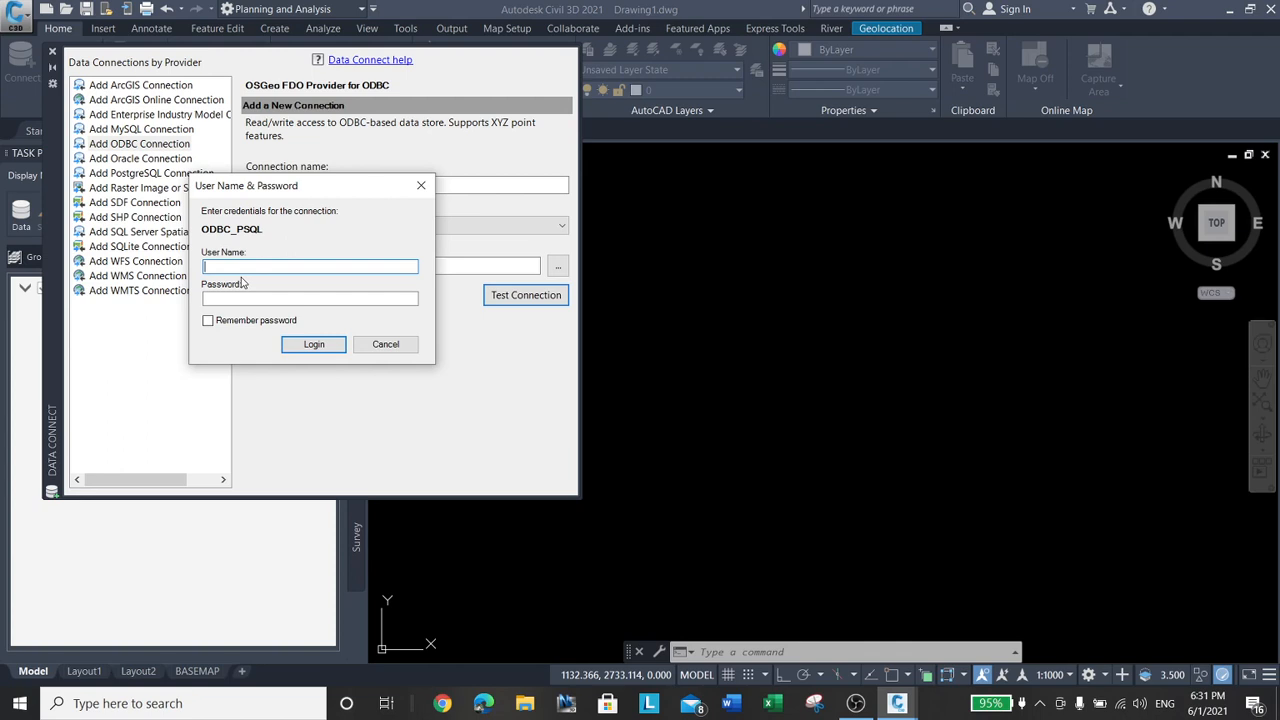
text(DI)
key(Tab)
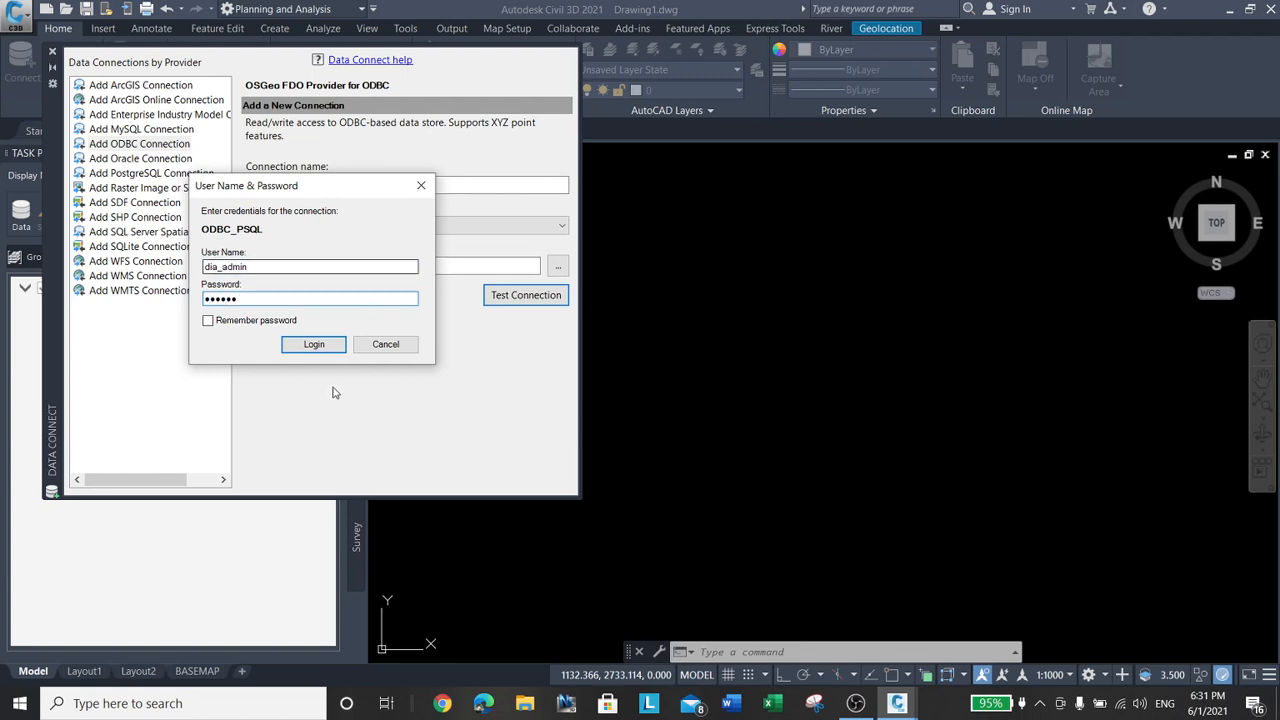
click(316, 344)
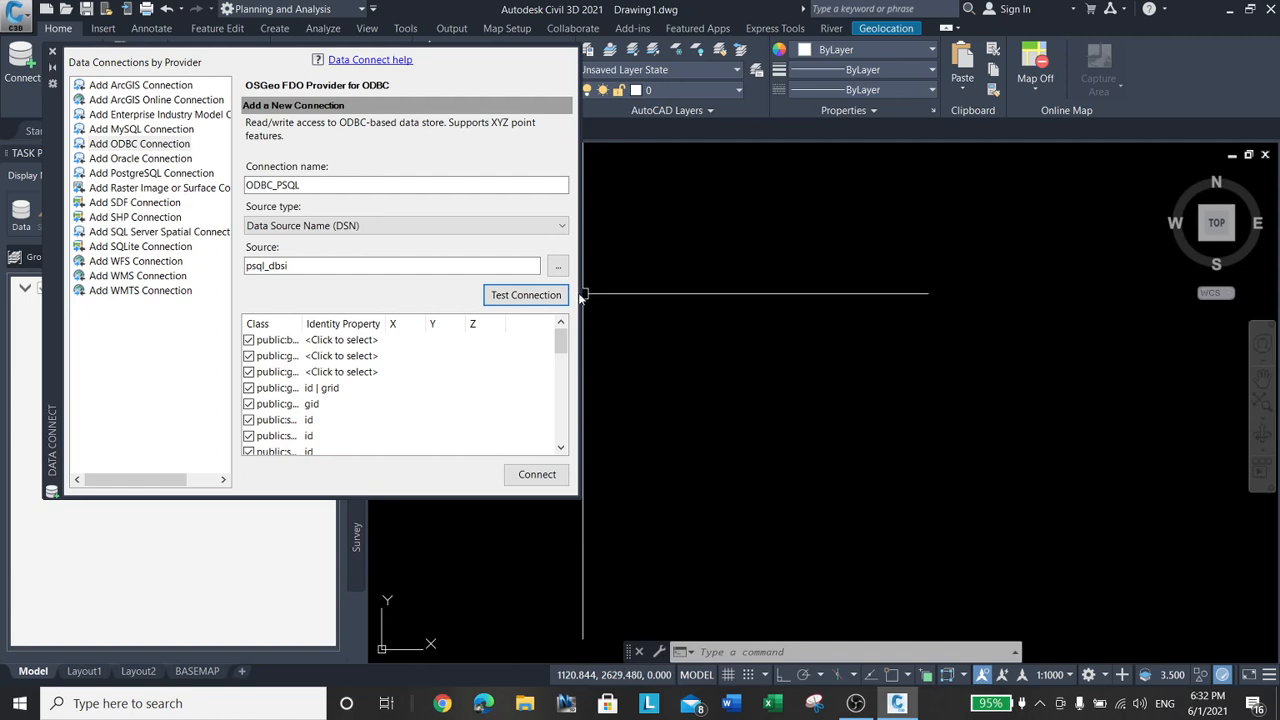
drag(581, 293, 966, 293)
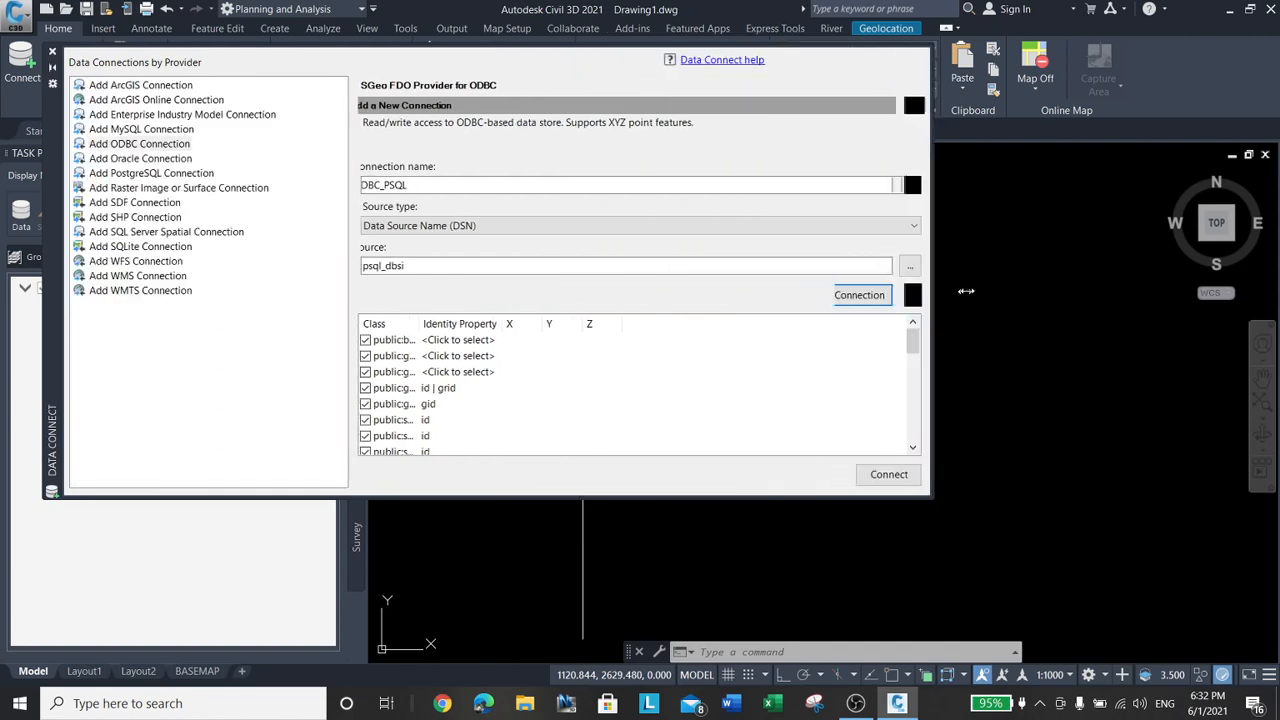
Map the public:scn class's X to coordinate_e and Y to coordinate_n in the ODBC_PSQL connection.
drag(551, 323, 780, 322)
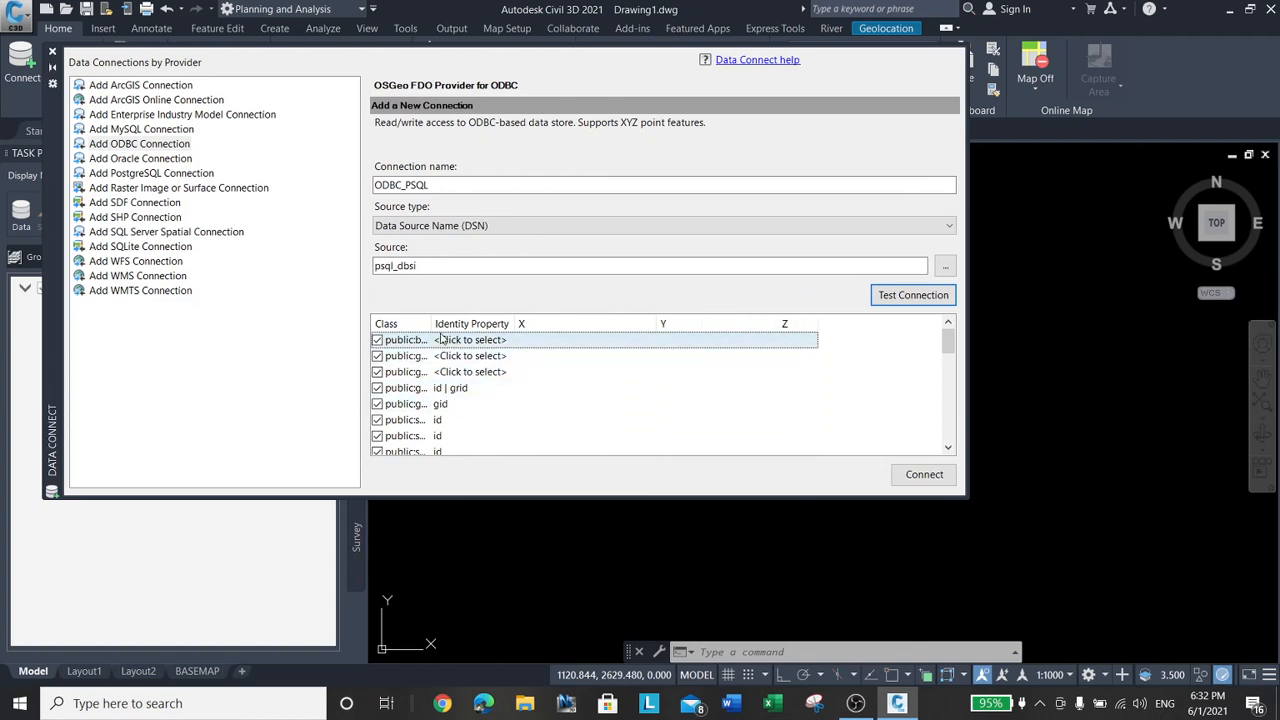
drag(431, 323, 500, 323)
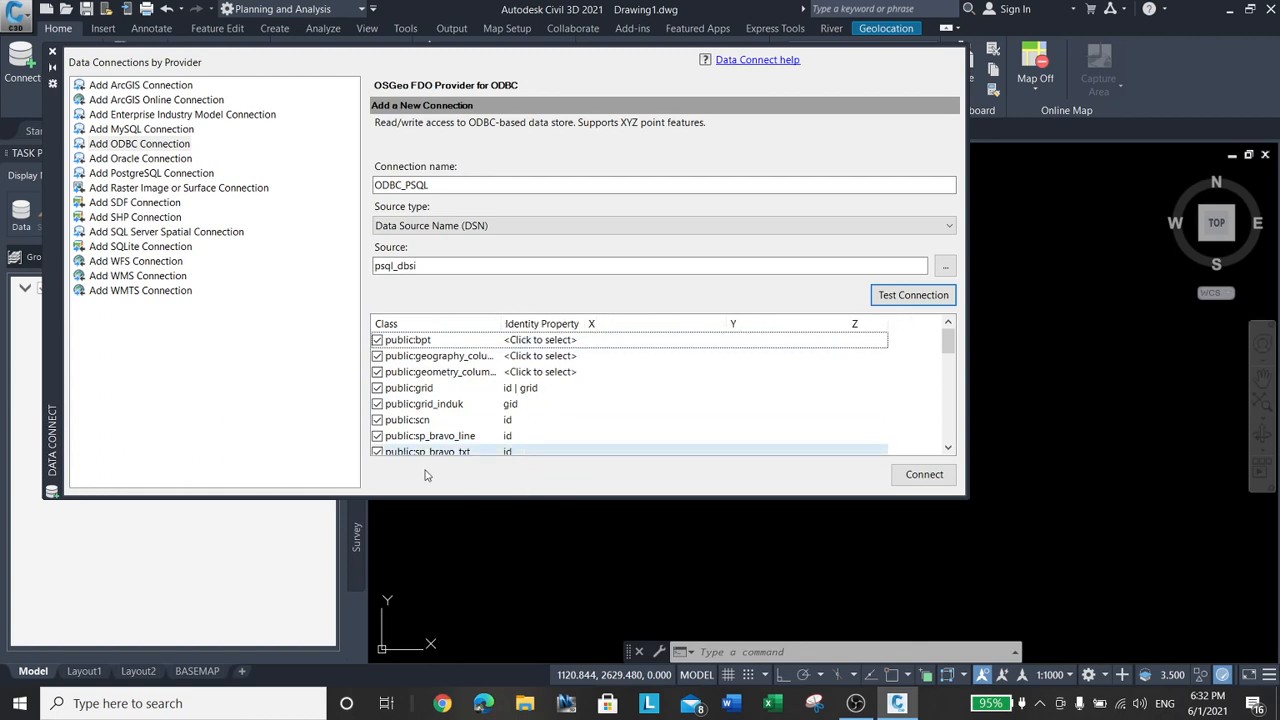
click(424, 423)
click(674, 422)
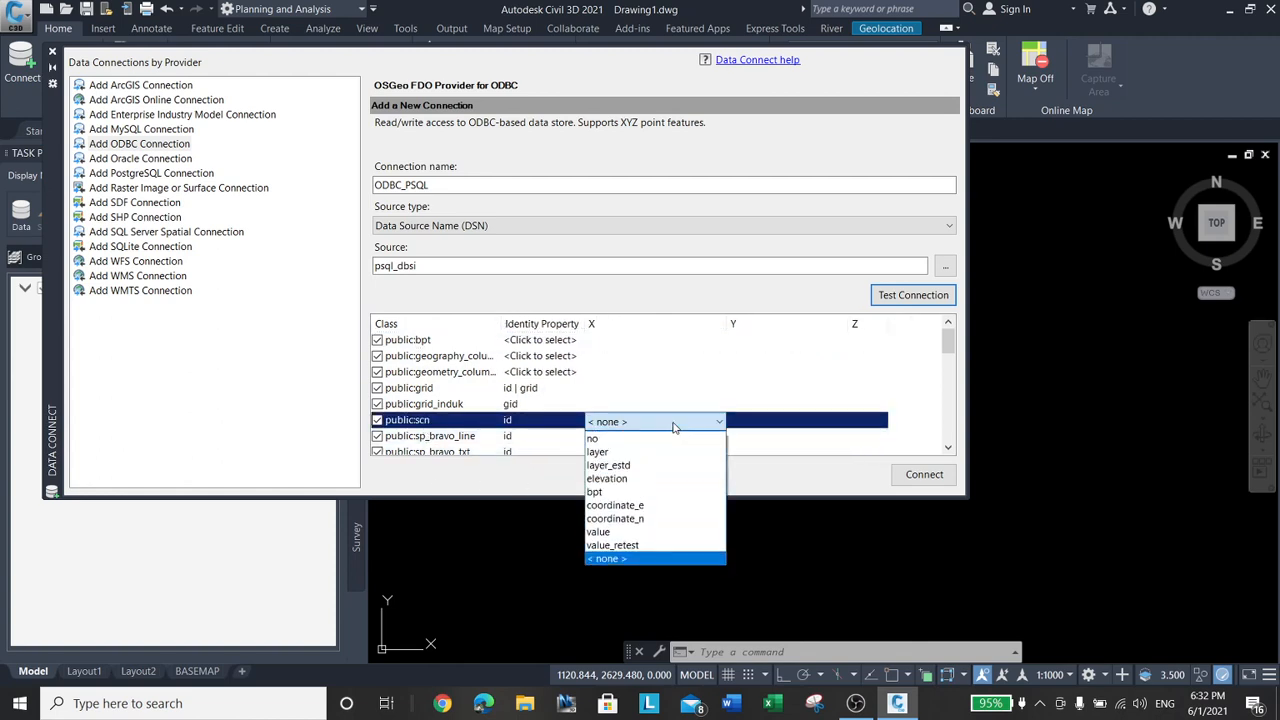
click(673, 507)
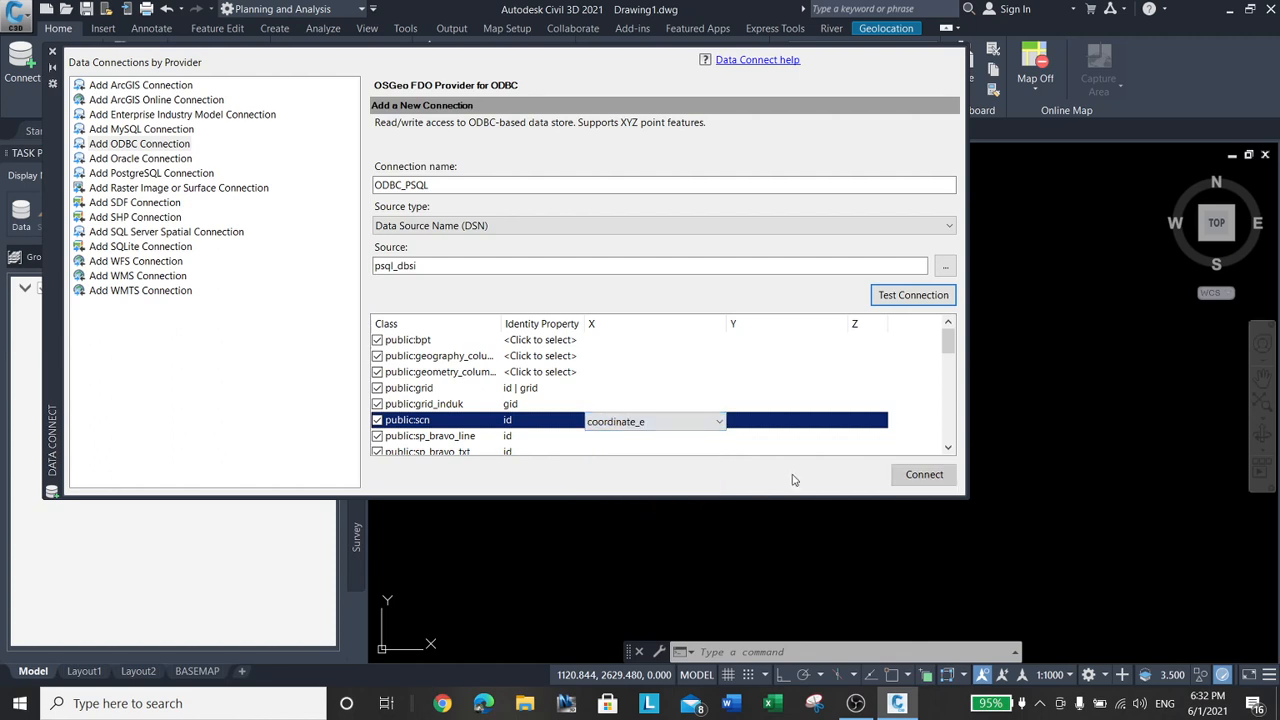
click(808, 421)
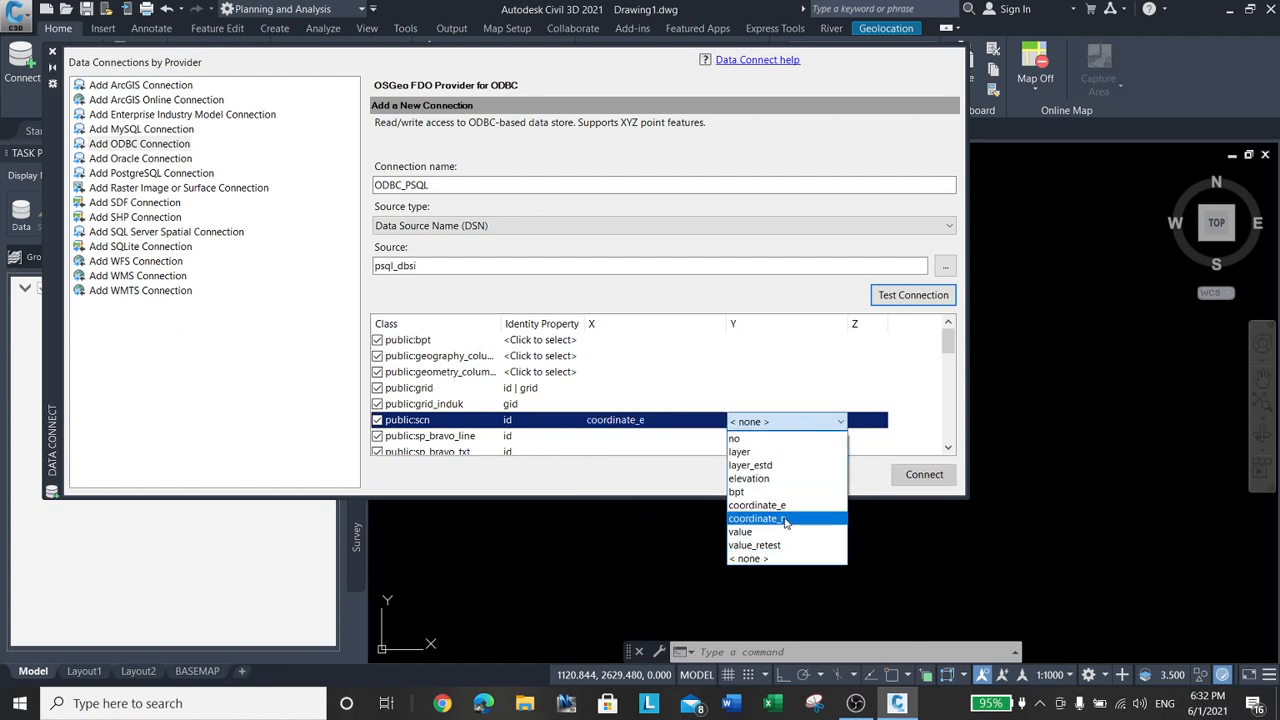
click(785, 519)
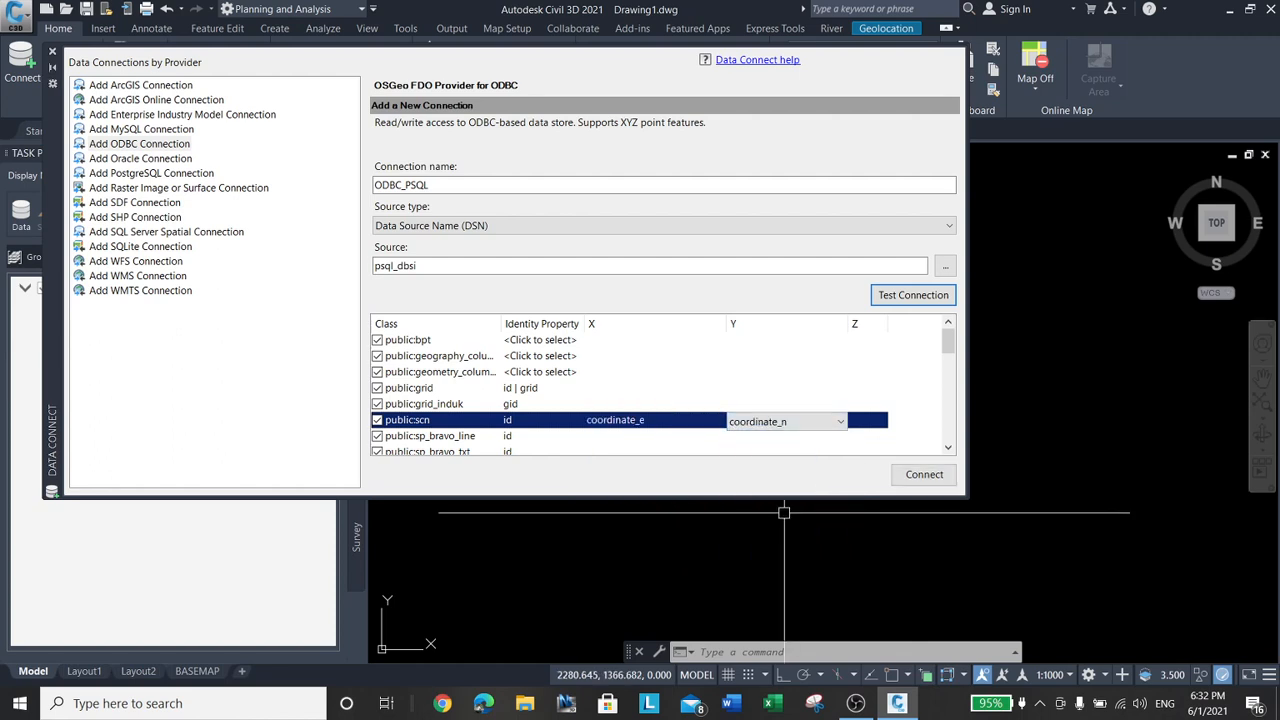
click(950, 344)
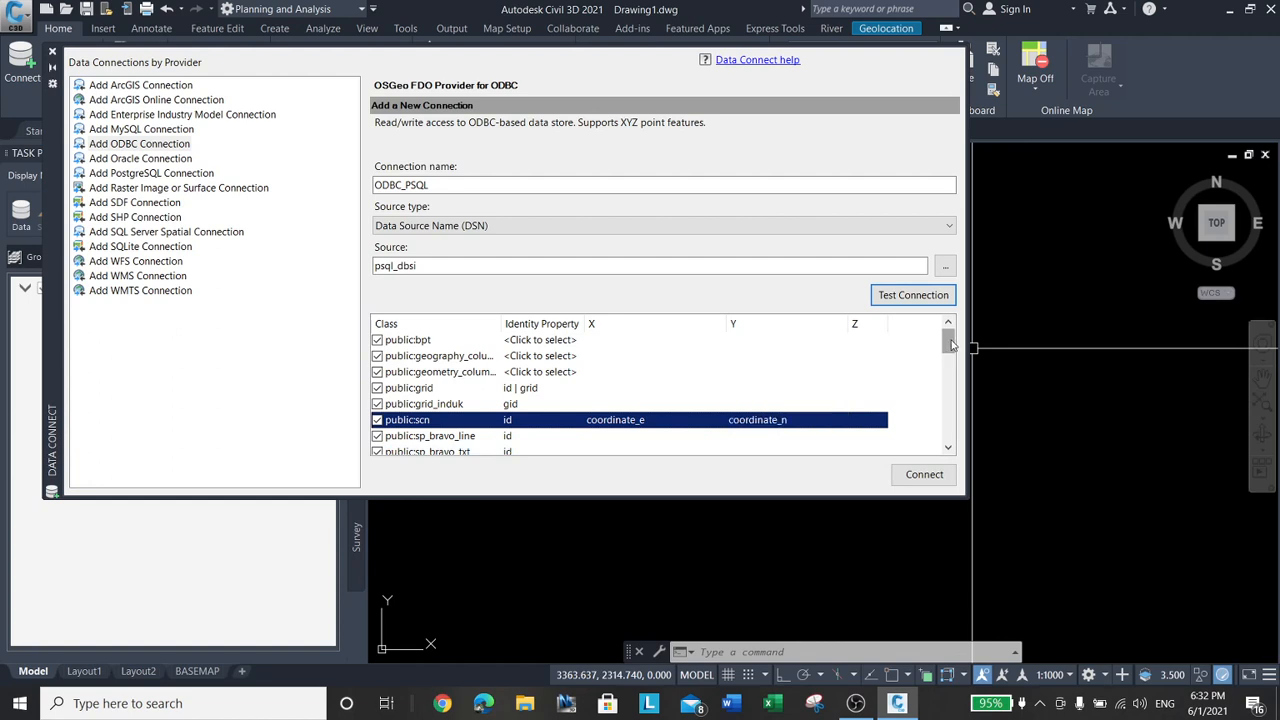
drag(950, 344, 974, 318)
Connect ODBC_PSQL and add only the scn feature class to the map as a layer.
click(924, 476)
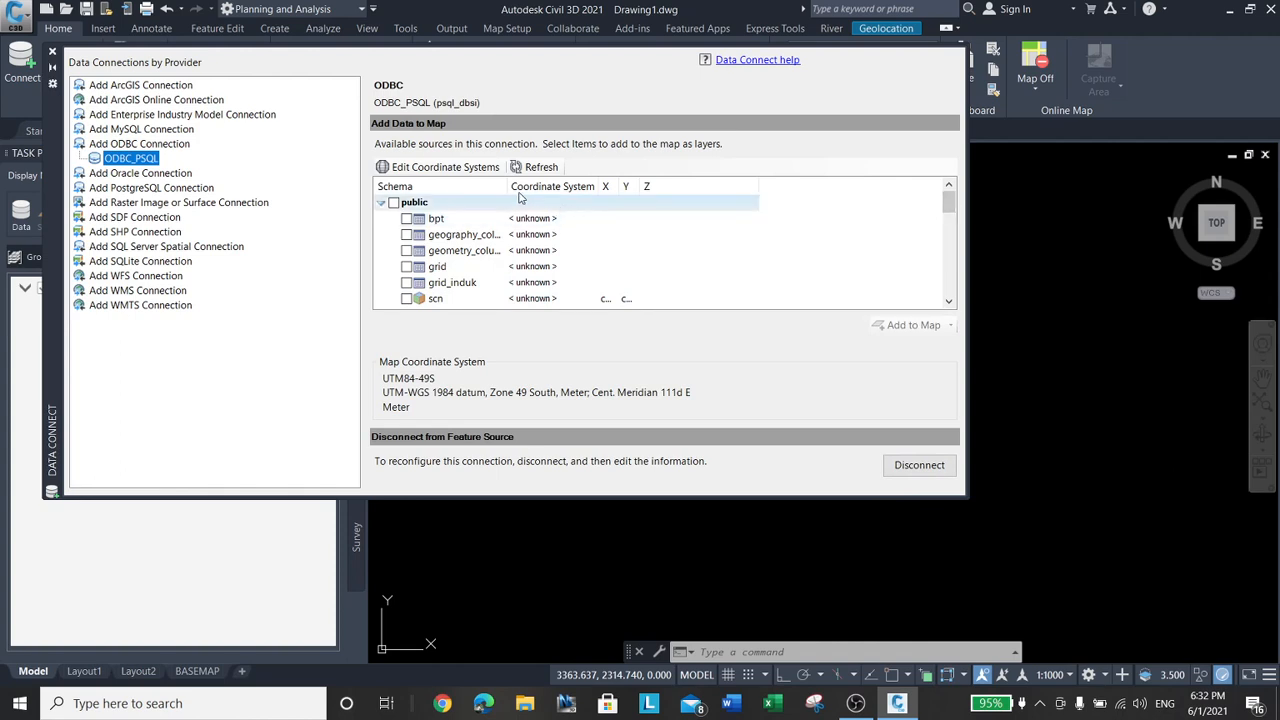
drag(507, 186, 580, 186)
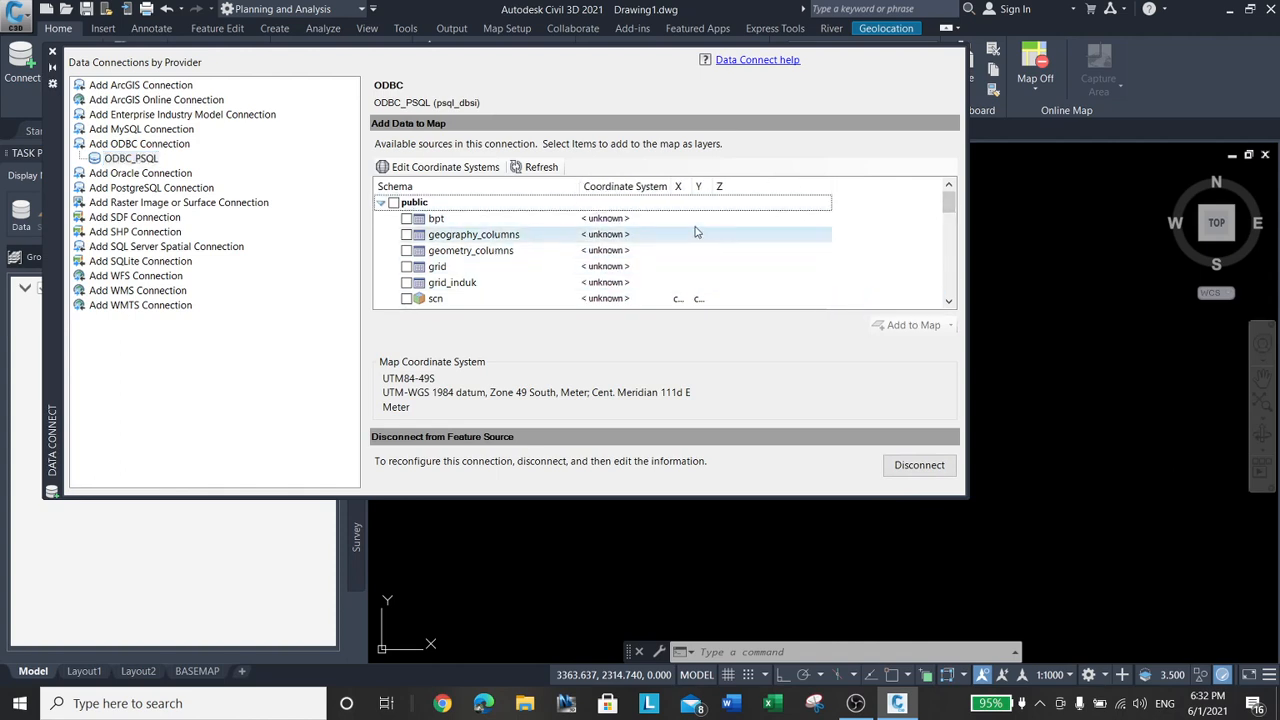
drag(695, 186, 741, 182)
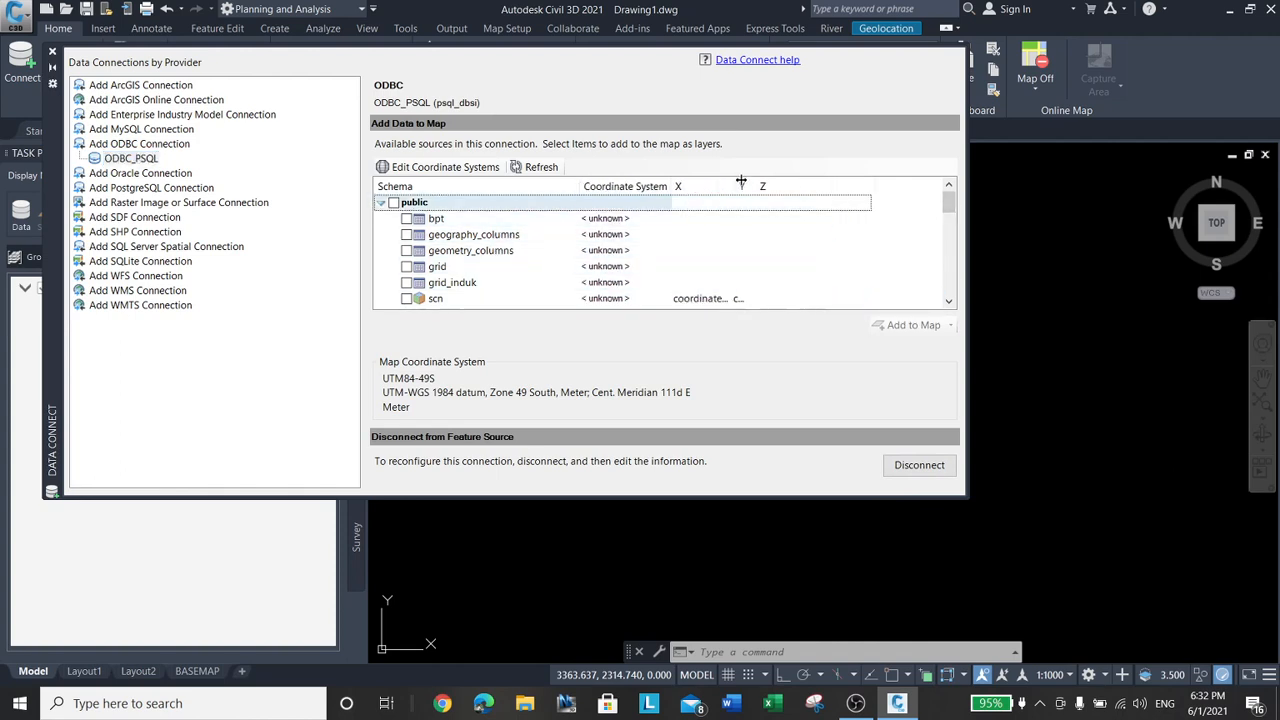
click(406, 299)
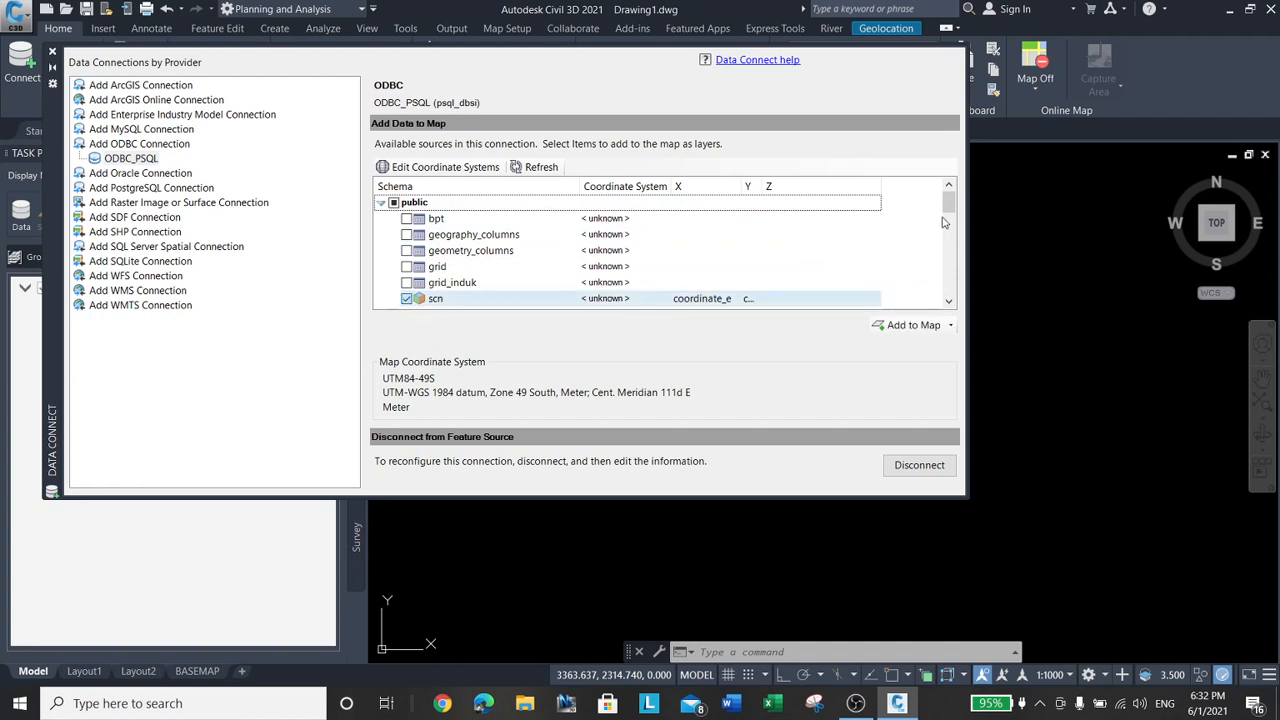
click(910, 325)
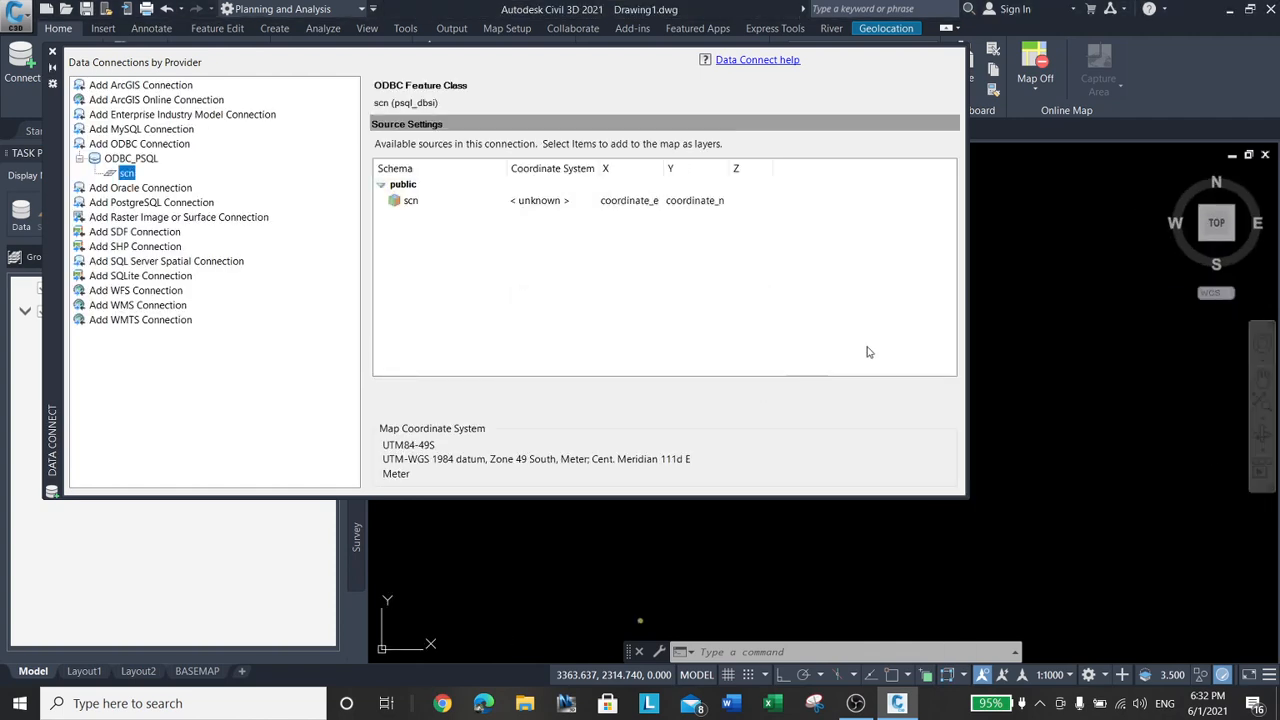
click(549, 203)
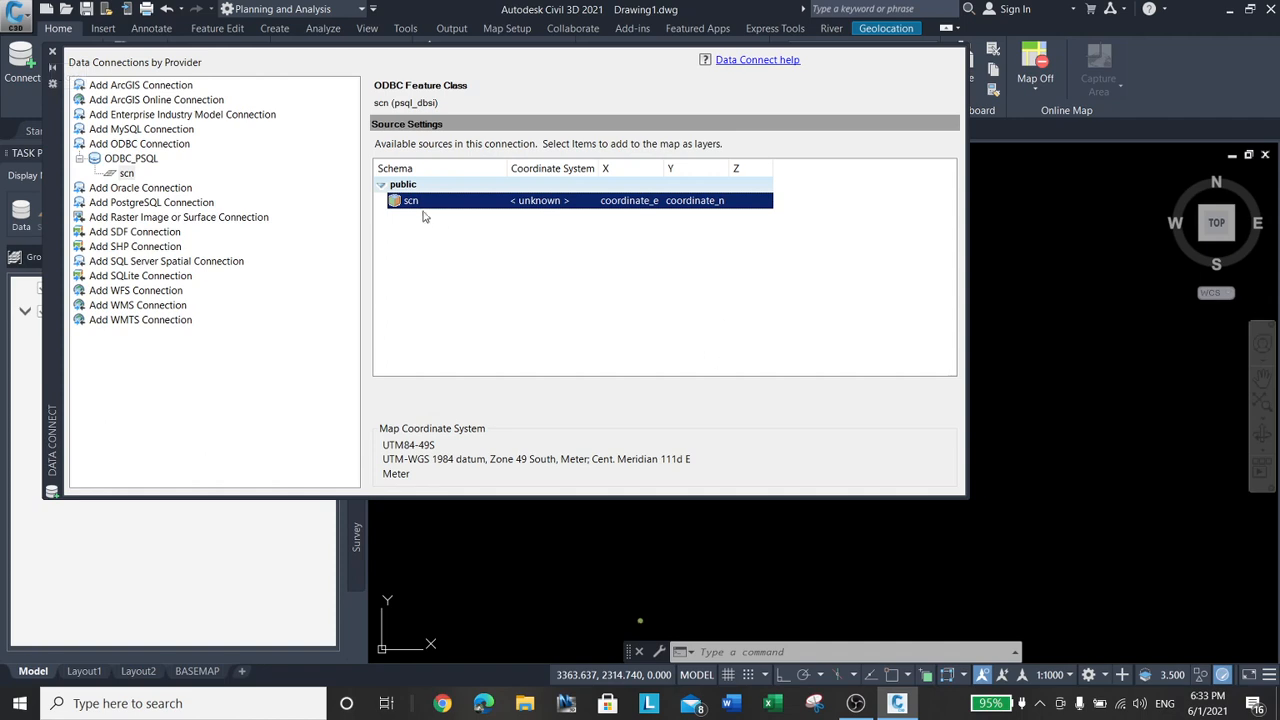
Start a new SHP connection and choose grid_induk.shp from 02-Bandara Dhoho Kediri\03-GIS\SHP\grid_induk as its source file.
click(160, 247)
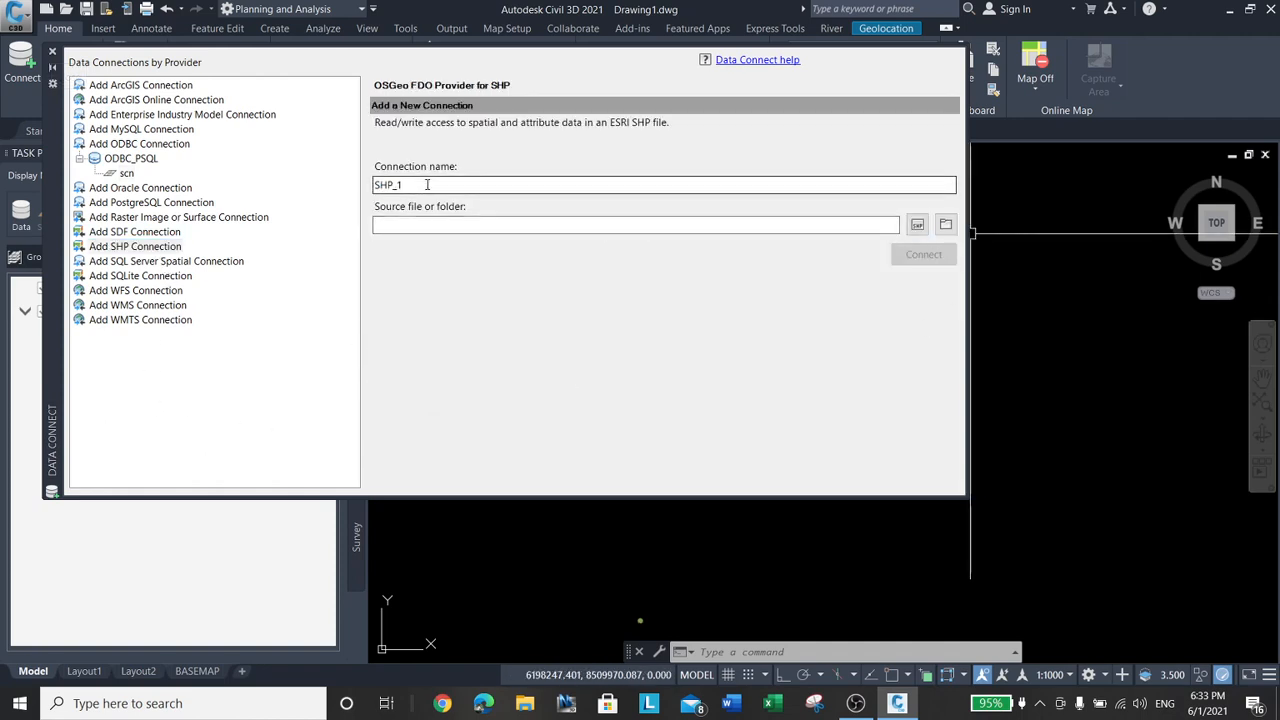
click(917, 224)
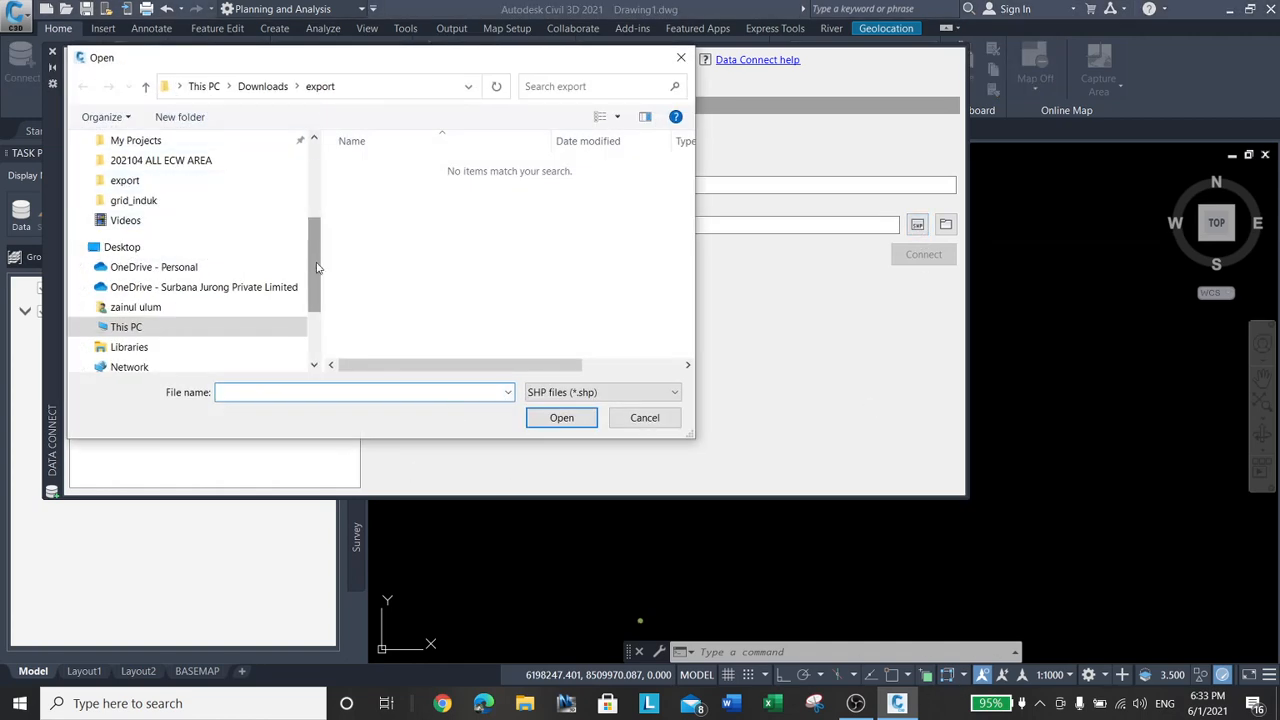
drag(316, 267, 314, 194)
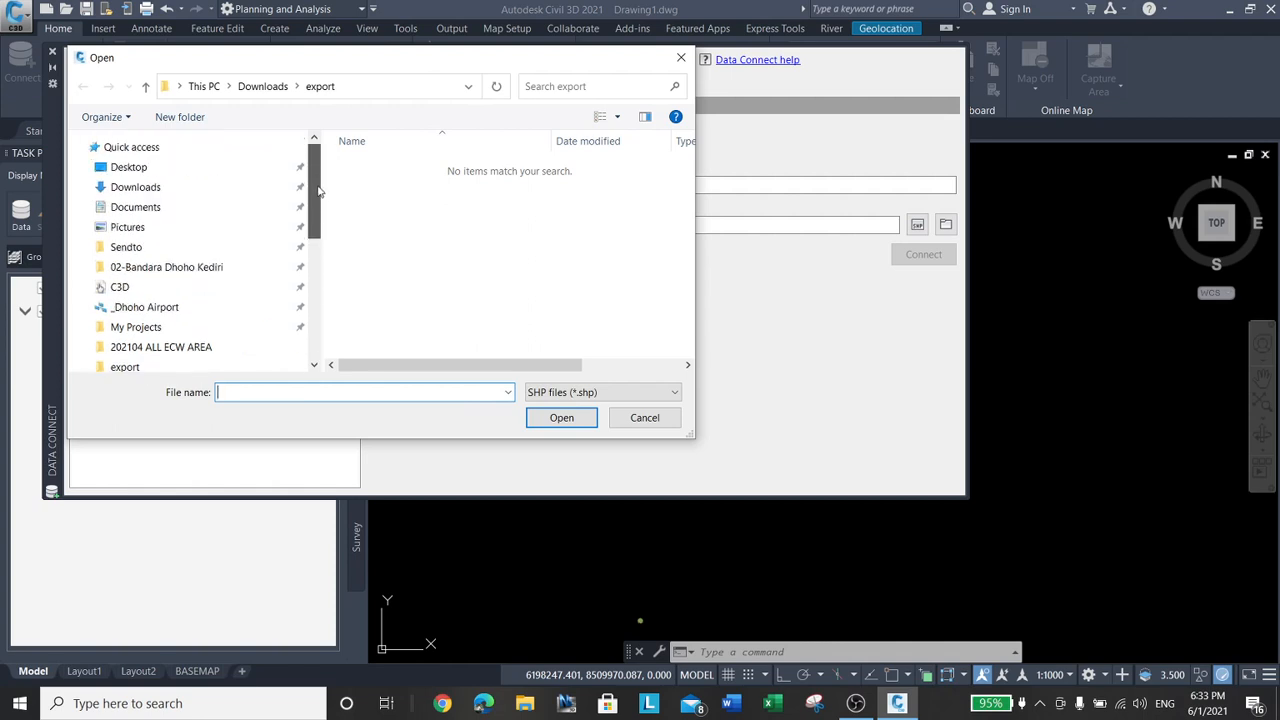
click(377, 86)
key(BackSpace)
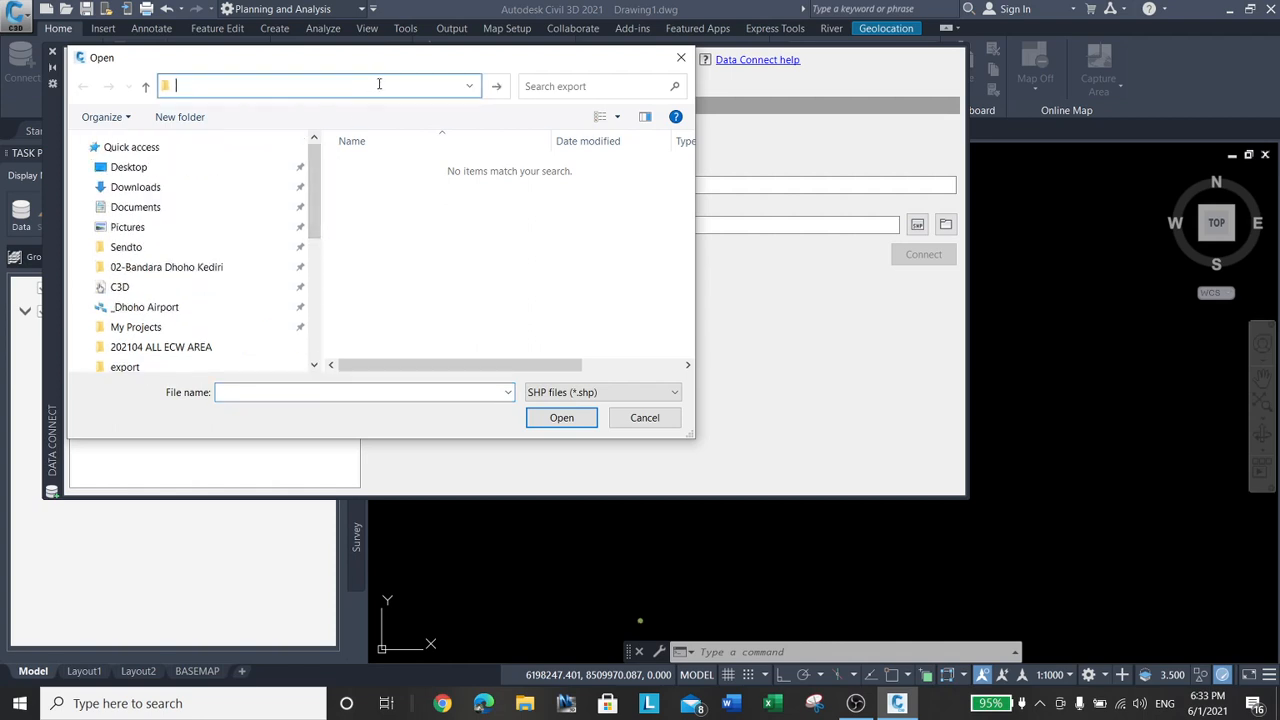
click(237, 269)
double_click(397, 224)
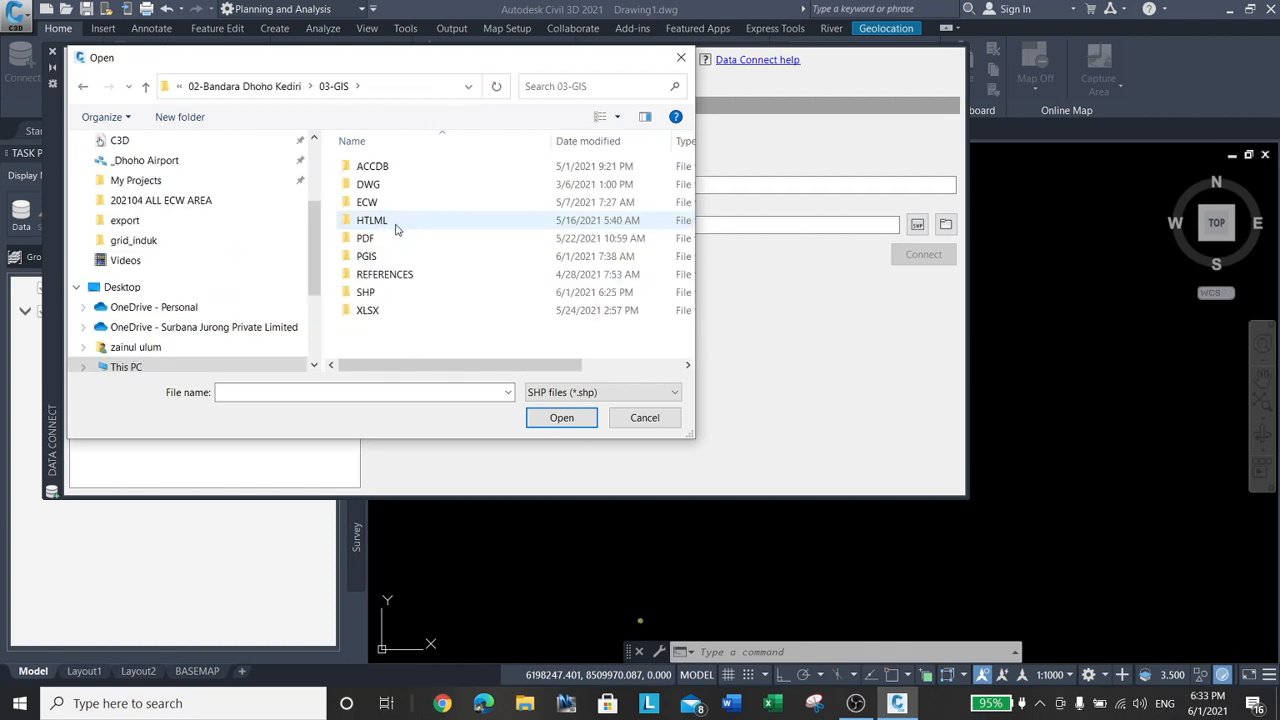
double_click(394, 292)
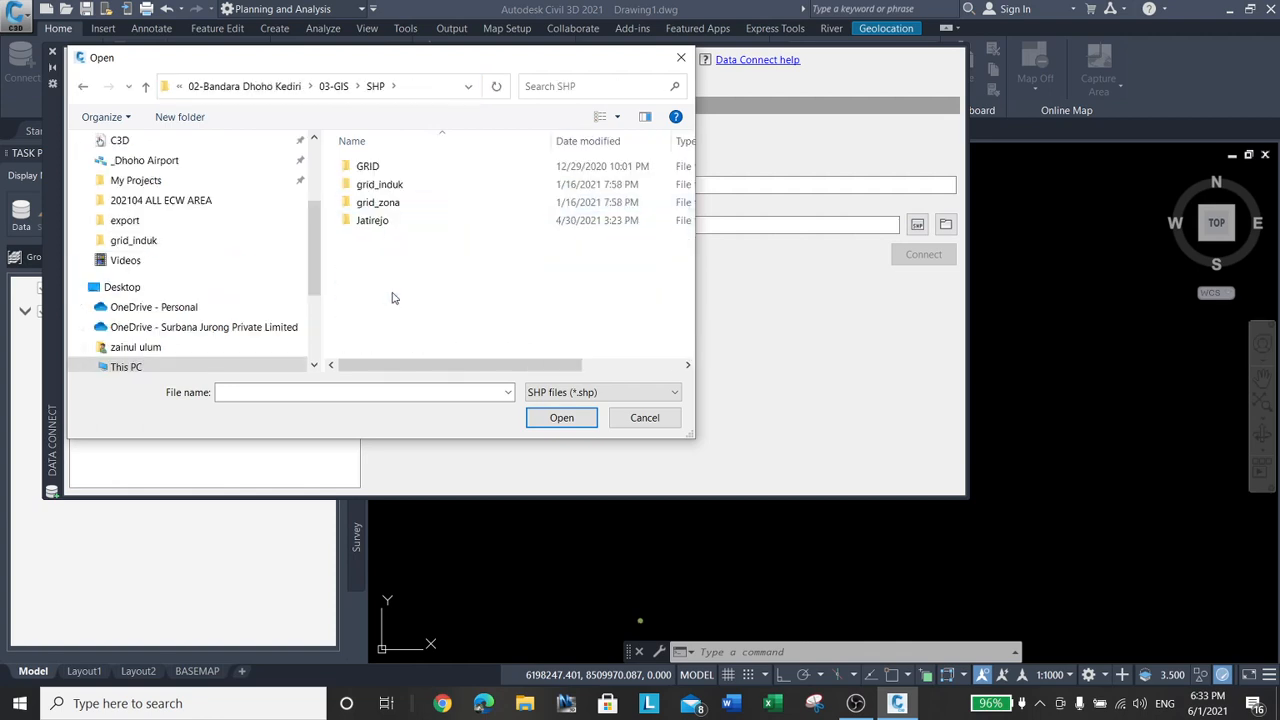
double_click(389, 184)
click(396, 167)
click(558, 416)
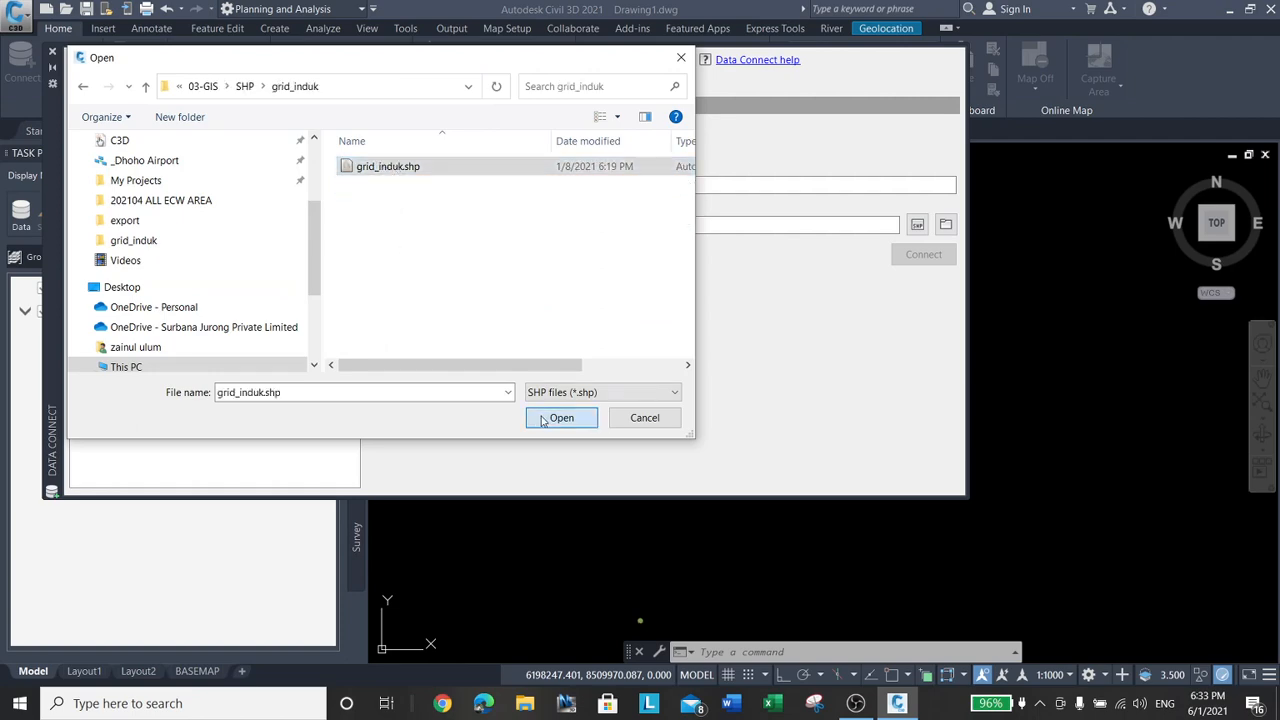
Connect the SHP source, add grid_induk to the map, and close the data connection window.
click(923, 255)
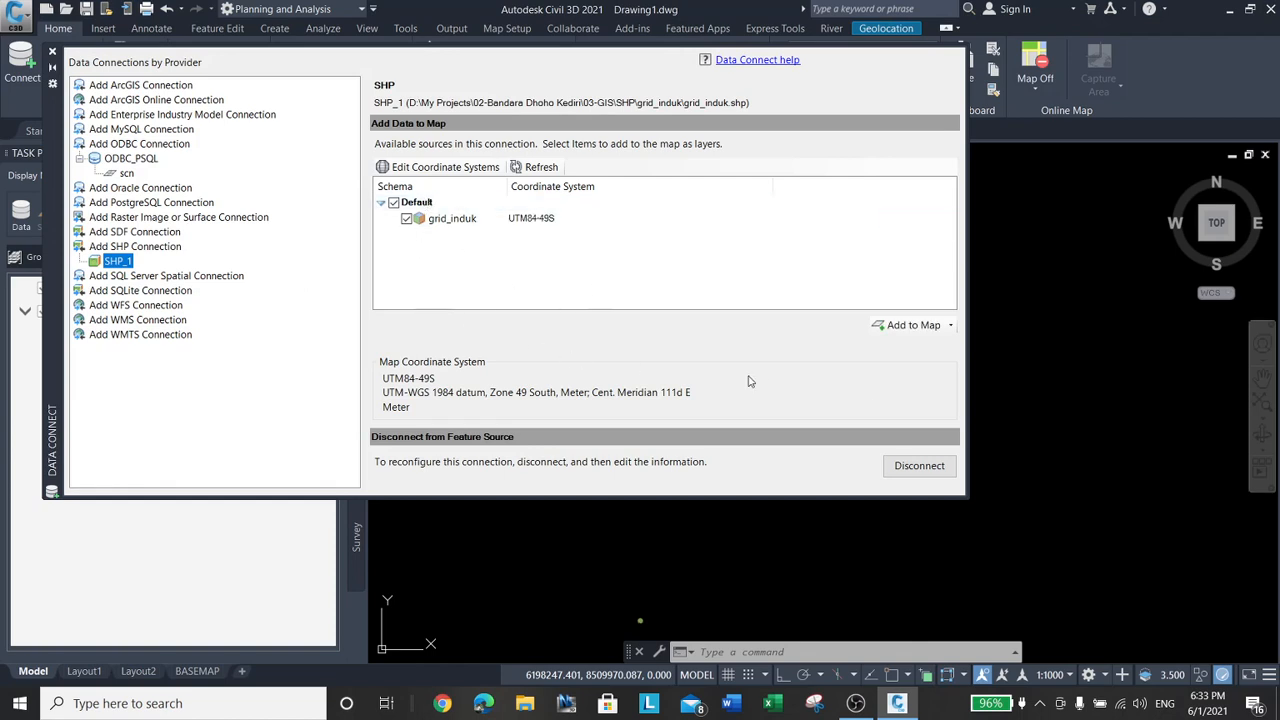
click(905, 328)
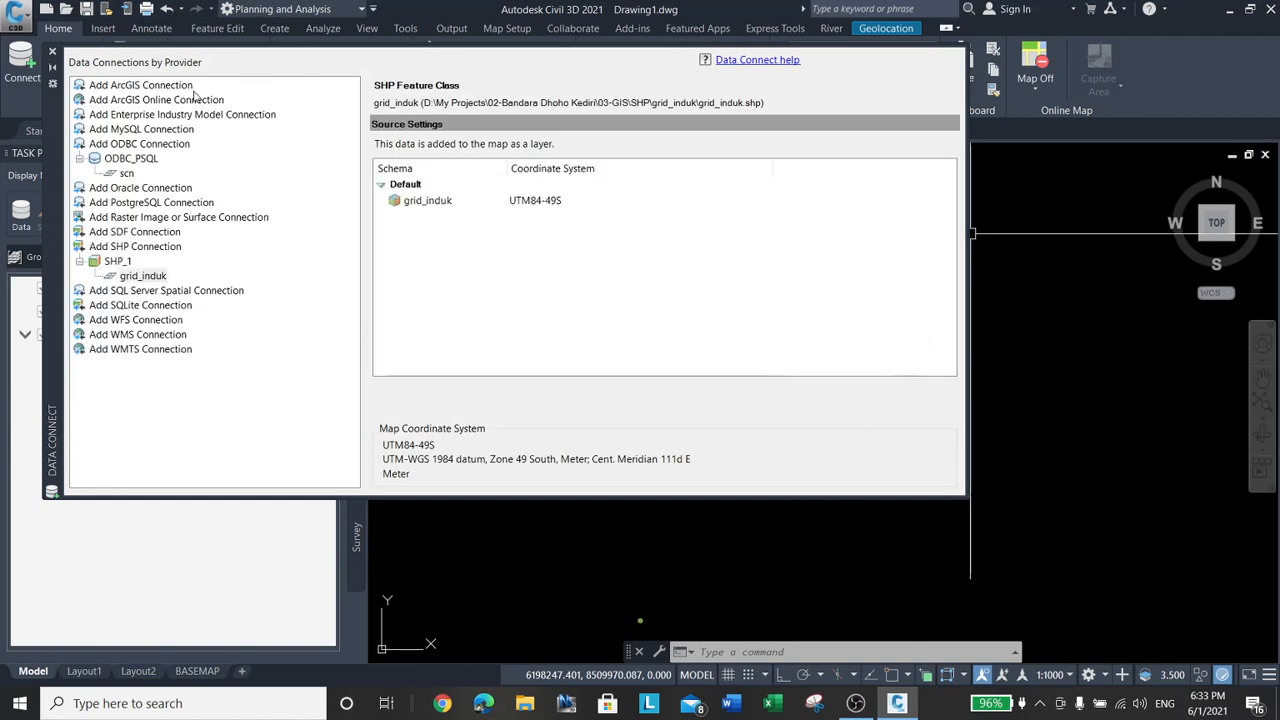
click(52, 51)
Zoom the drawing to its extents to view the scattered scn points.
scroll(686, 534, down, 5)
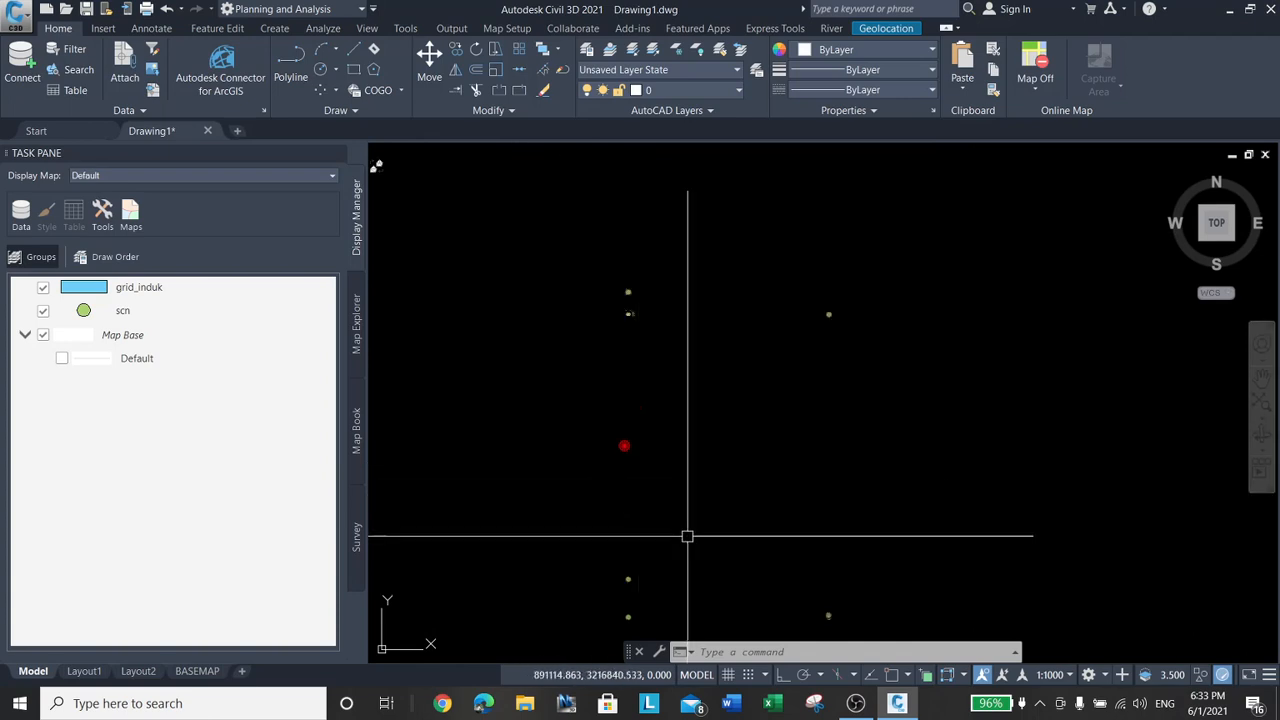
scroll(718, 399, up, 2)
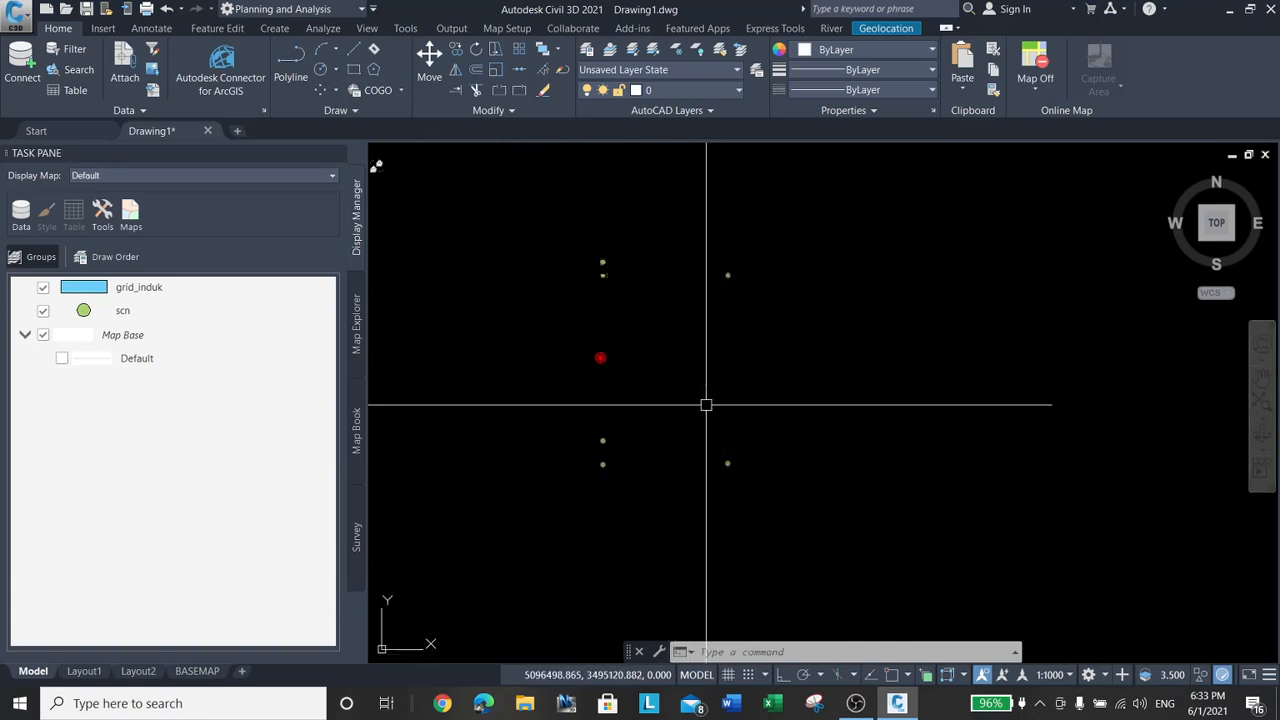
text(z)
key(Return)
text(e)
key(Return)
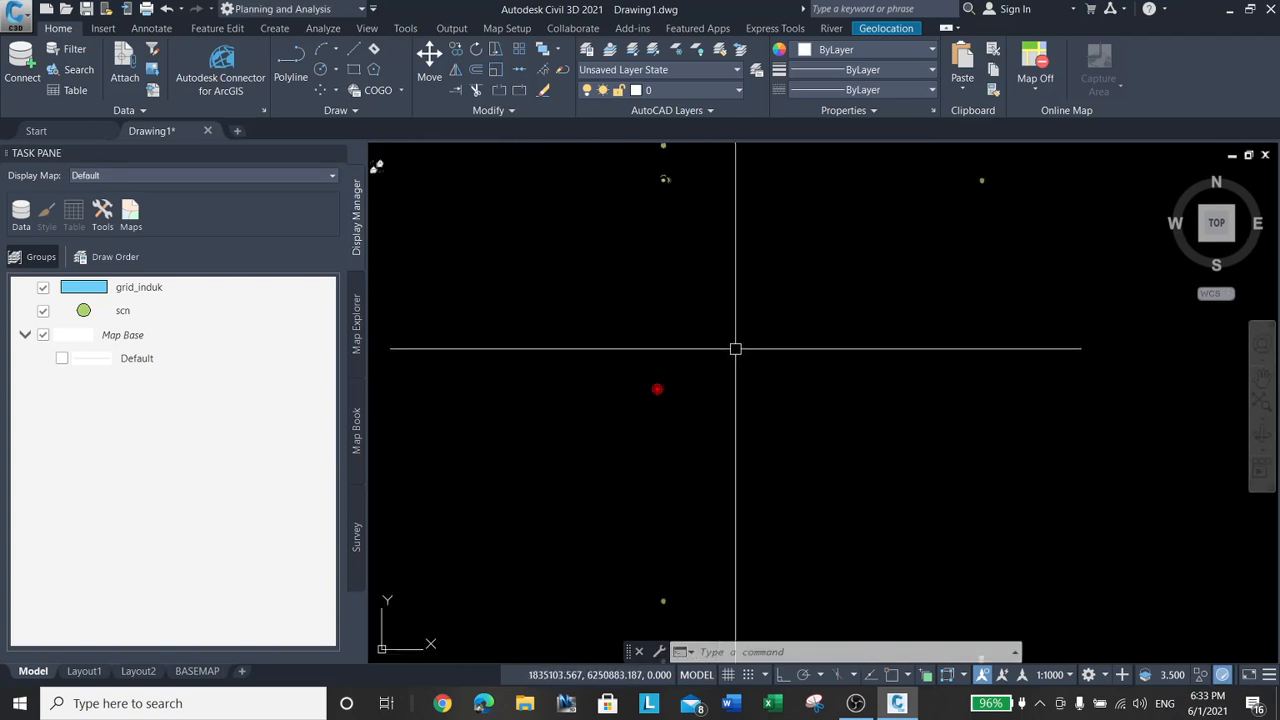
Zoom to the grid_induk layer's extents and examine where the scn points lie around the grid.
click(115, 313)
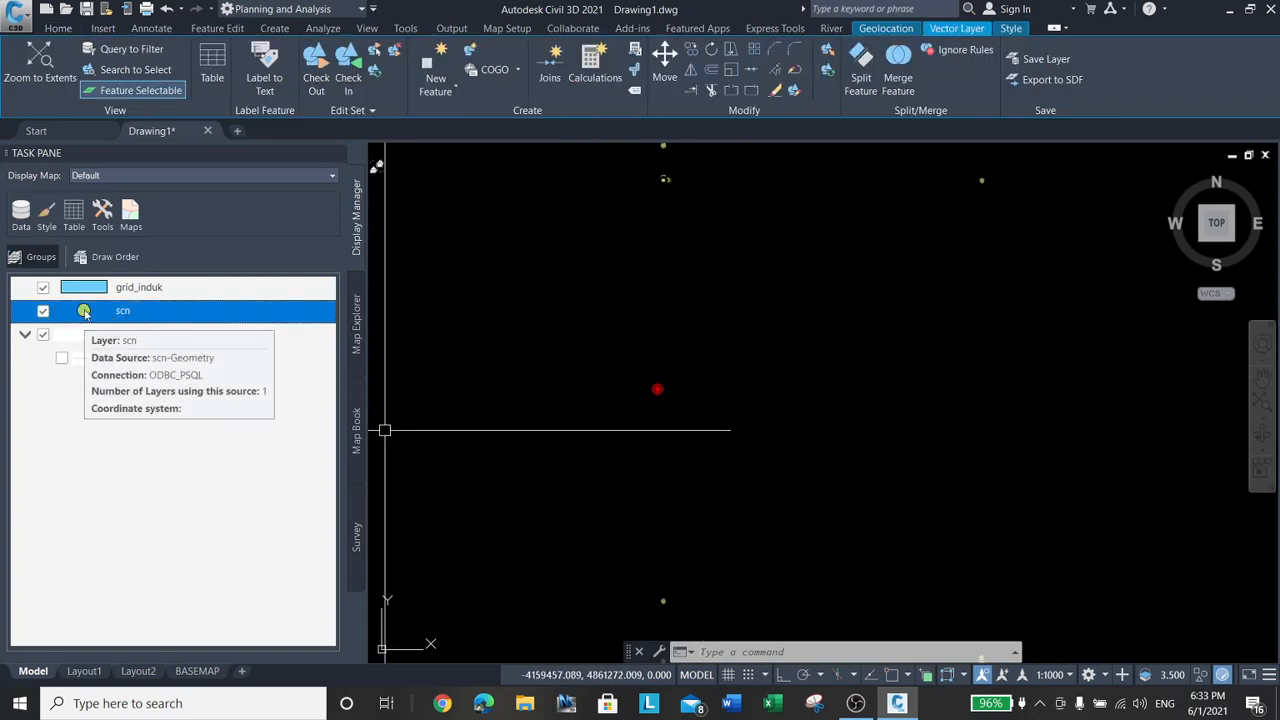
right_click(153, 290)
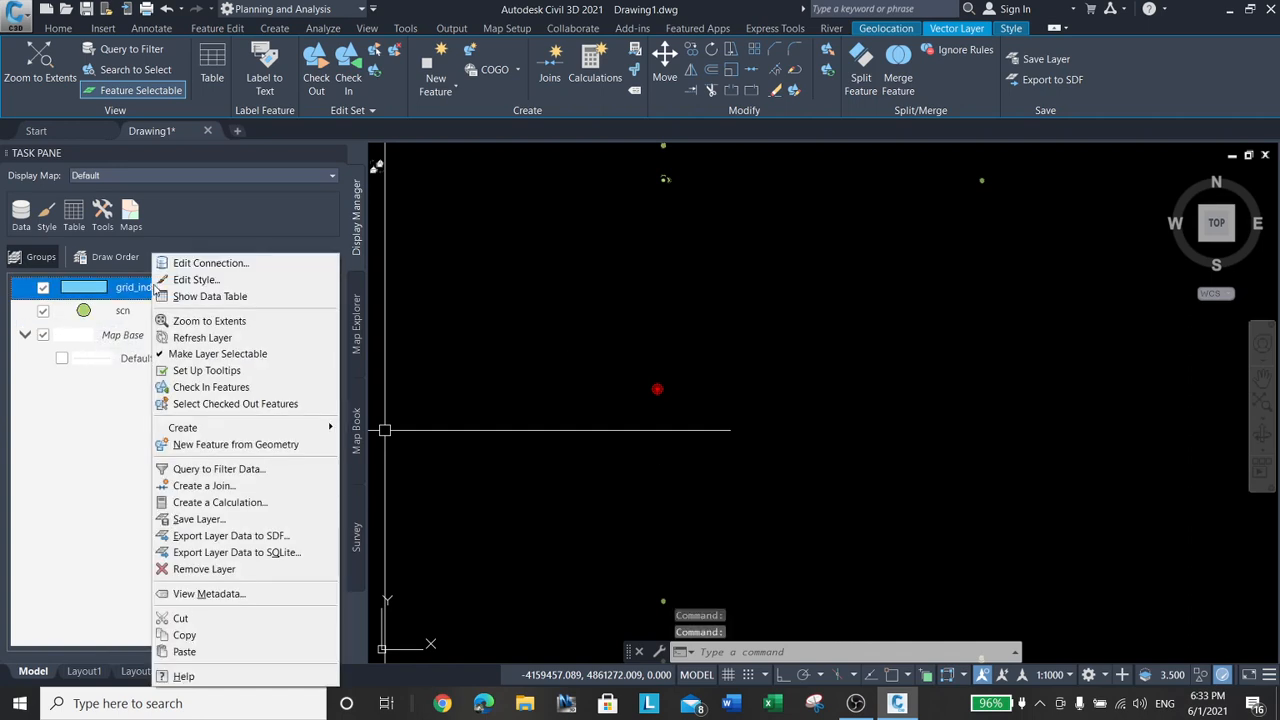
click(219, 321)
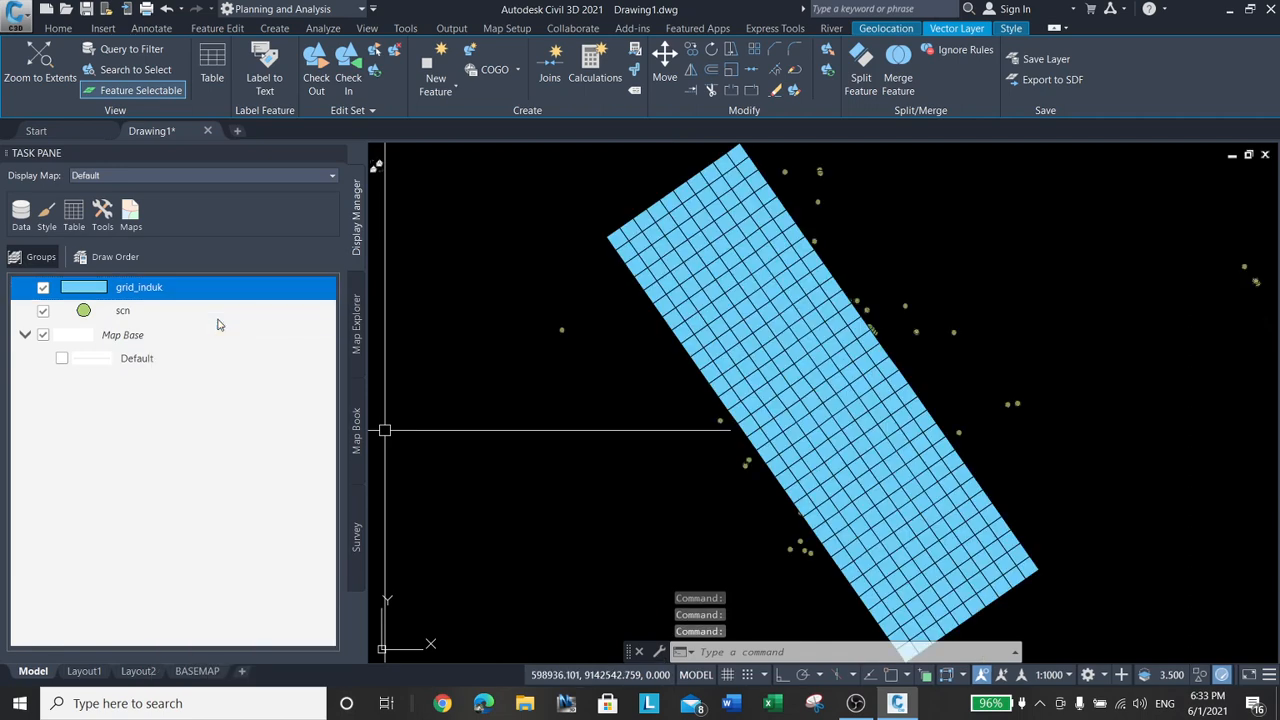
scroll(863, 458, down, 6)
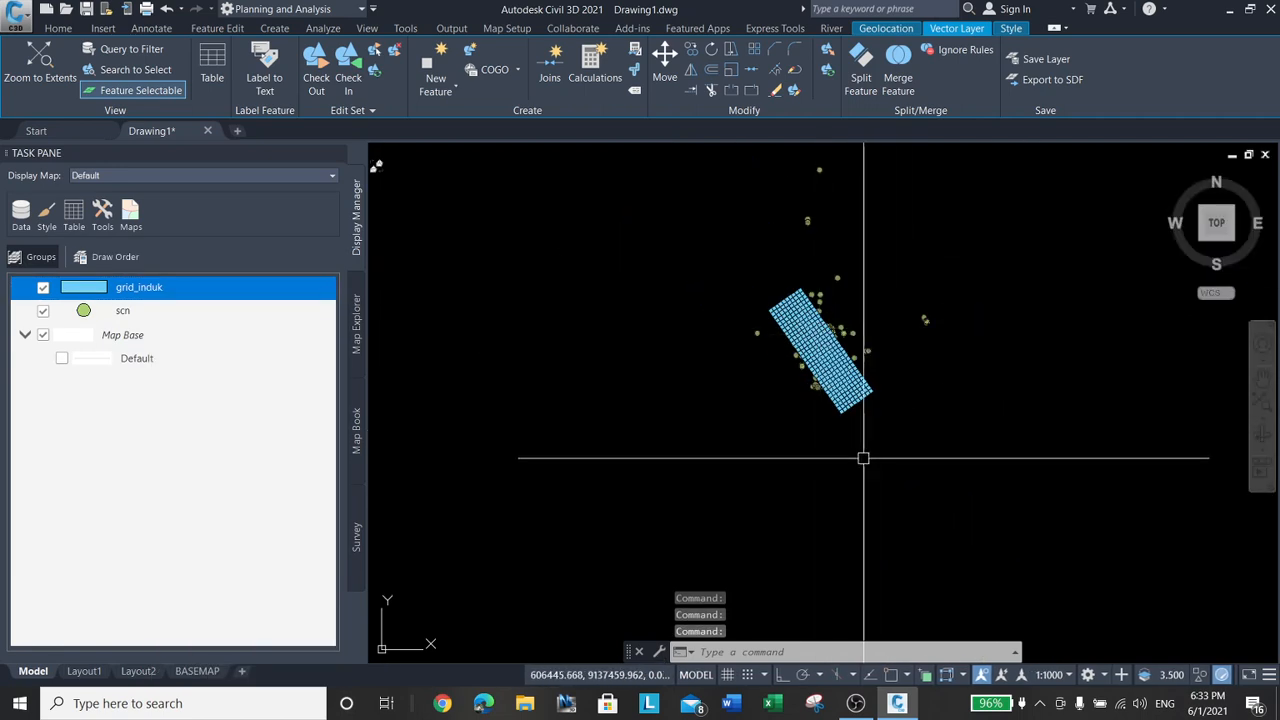
scroll(866, 388, down, 3)
mouse_move(855, 463)
middle_down()
mouse_move(848, 321)
mouse_move(815, 463)
middle_up()
scroll(809, 425, down, 3)
middle_drag(885, 432, 809, 499)
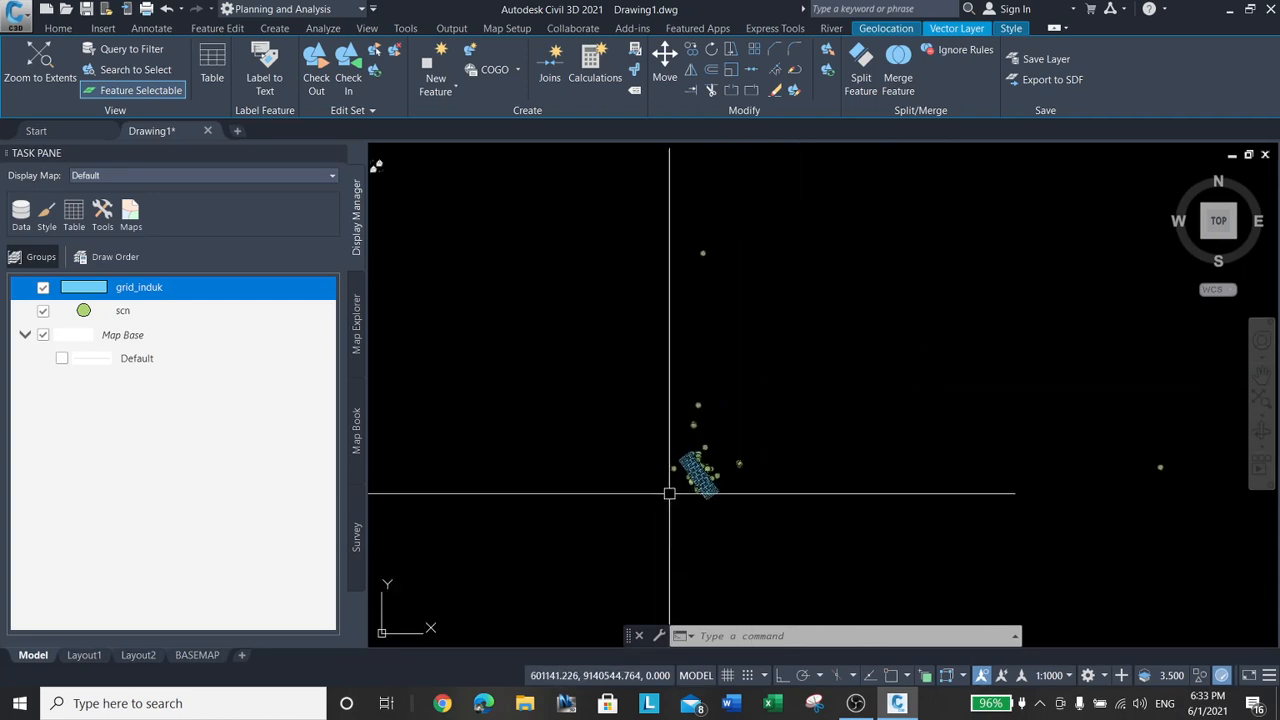
scroll(669, 493, up, 8)
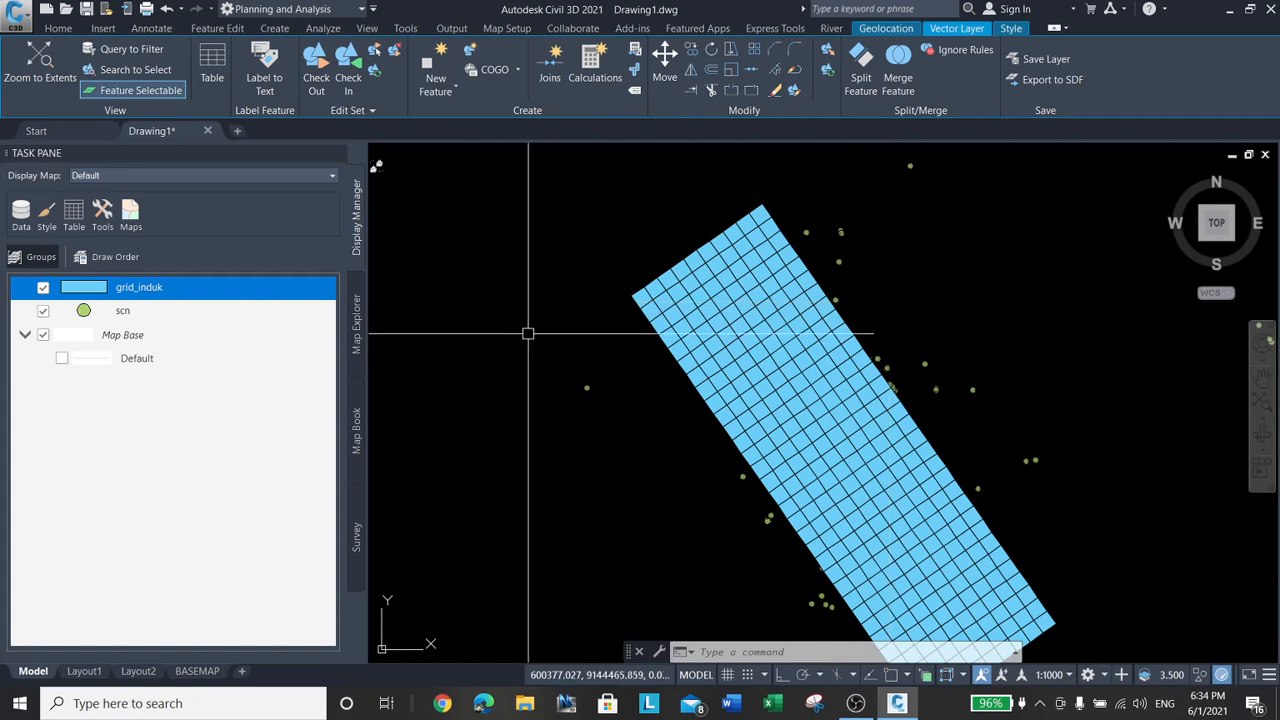
Open the grid_induk layer's style for editing and set the polygon border color to cyan.
right_click(152, 289)
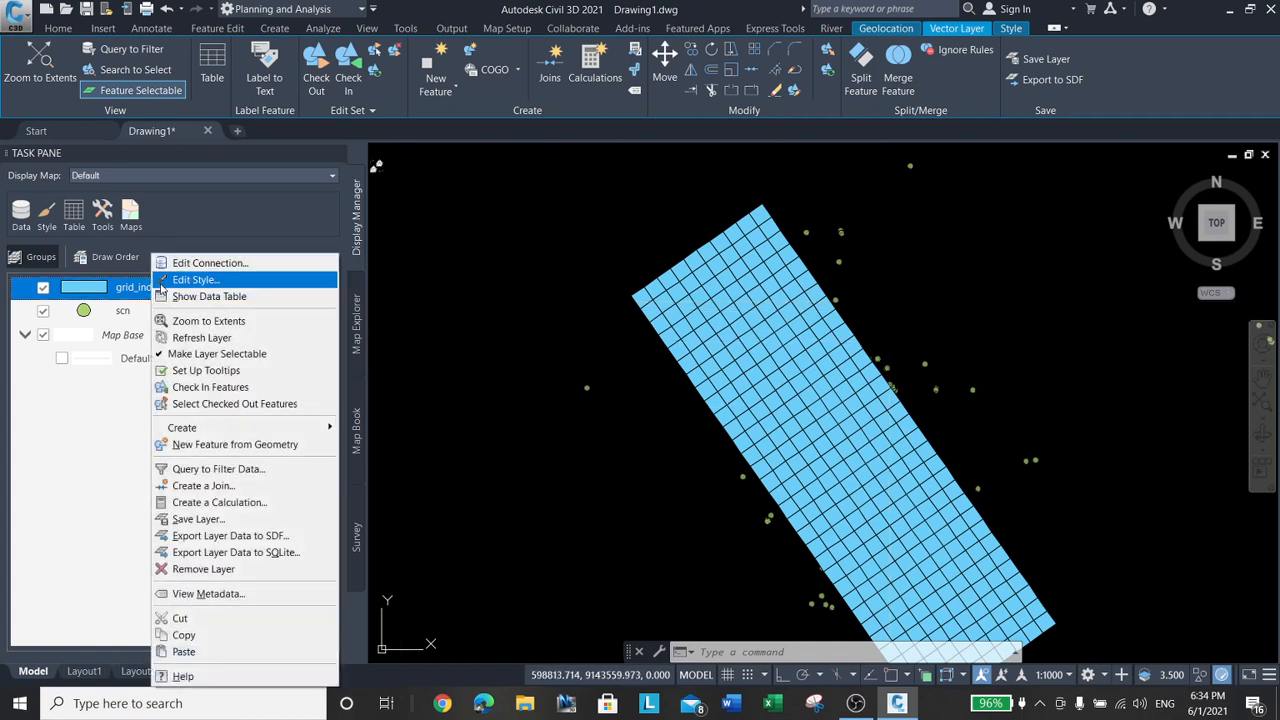
click(166, 281)
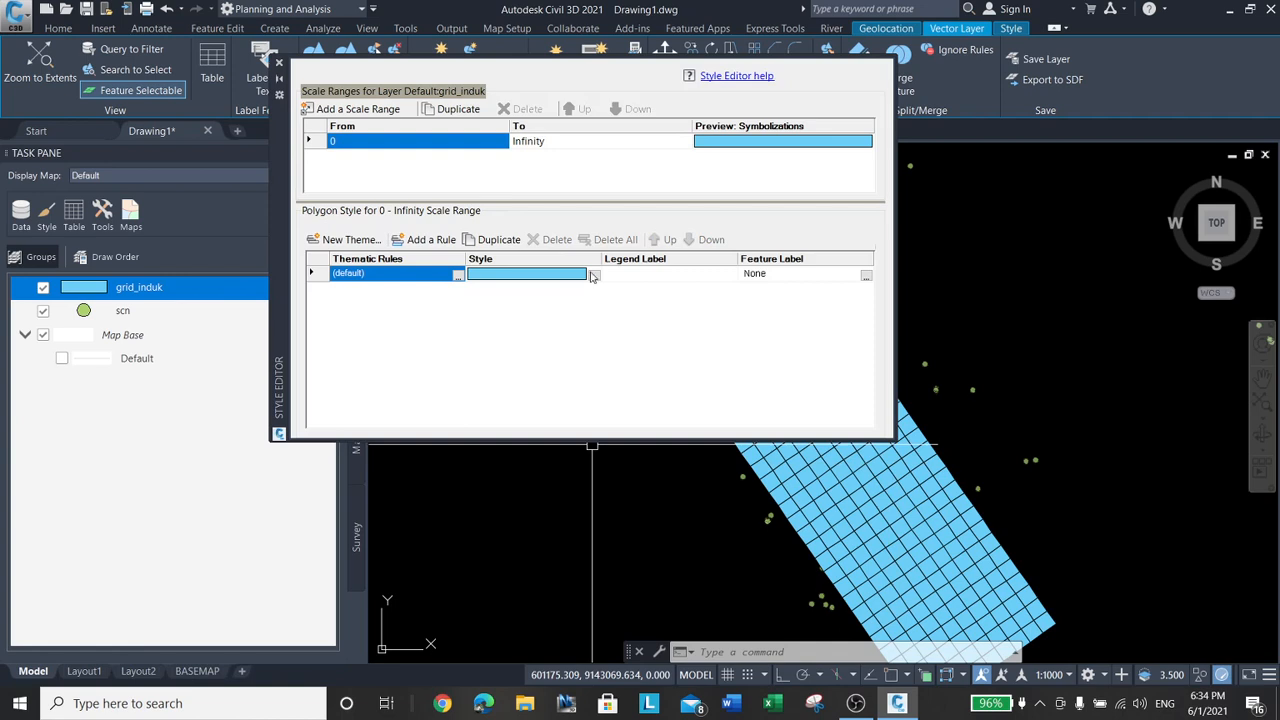
click(592, 275)
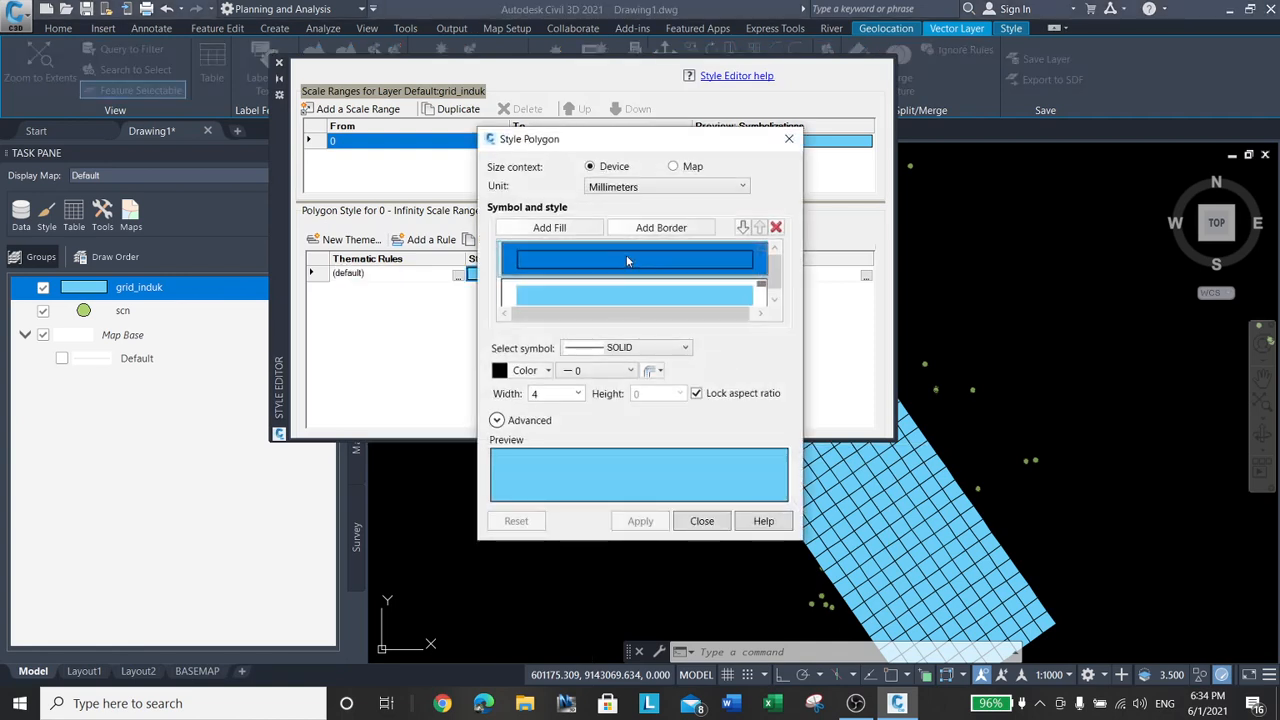
click(546, 372)
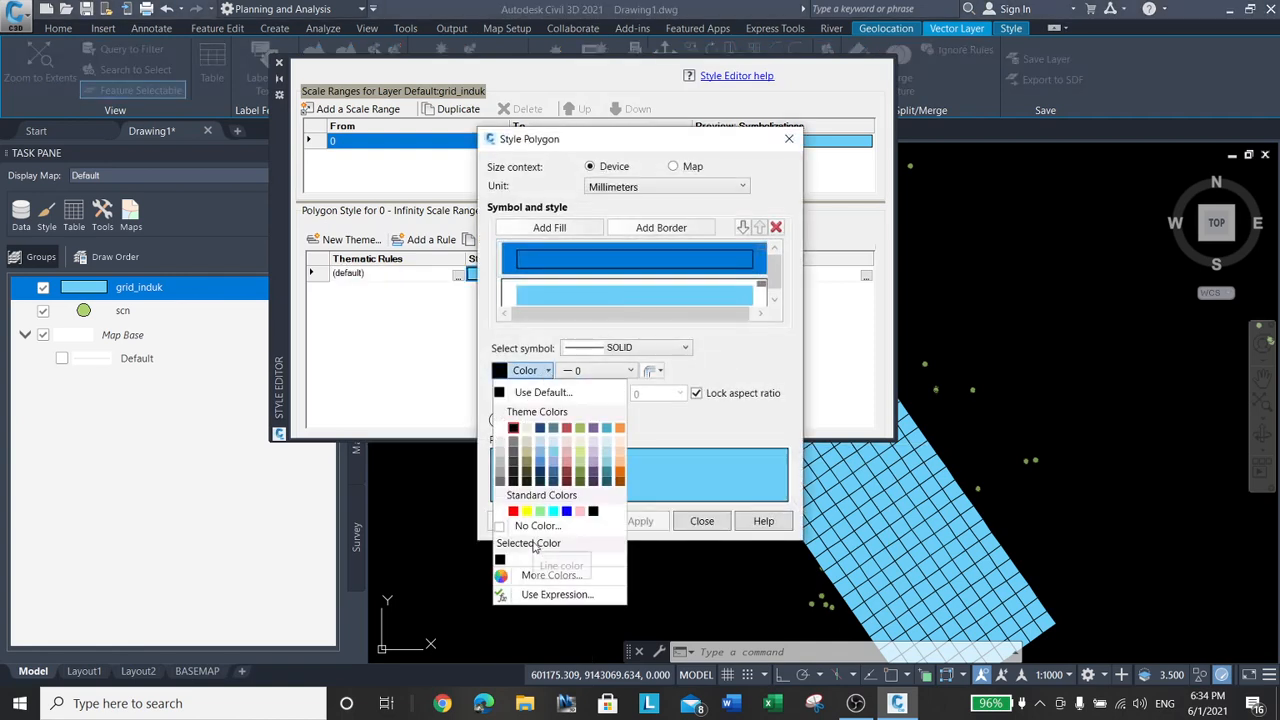
click(553, 511)
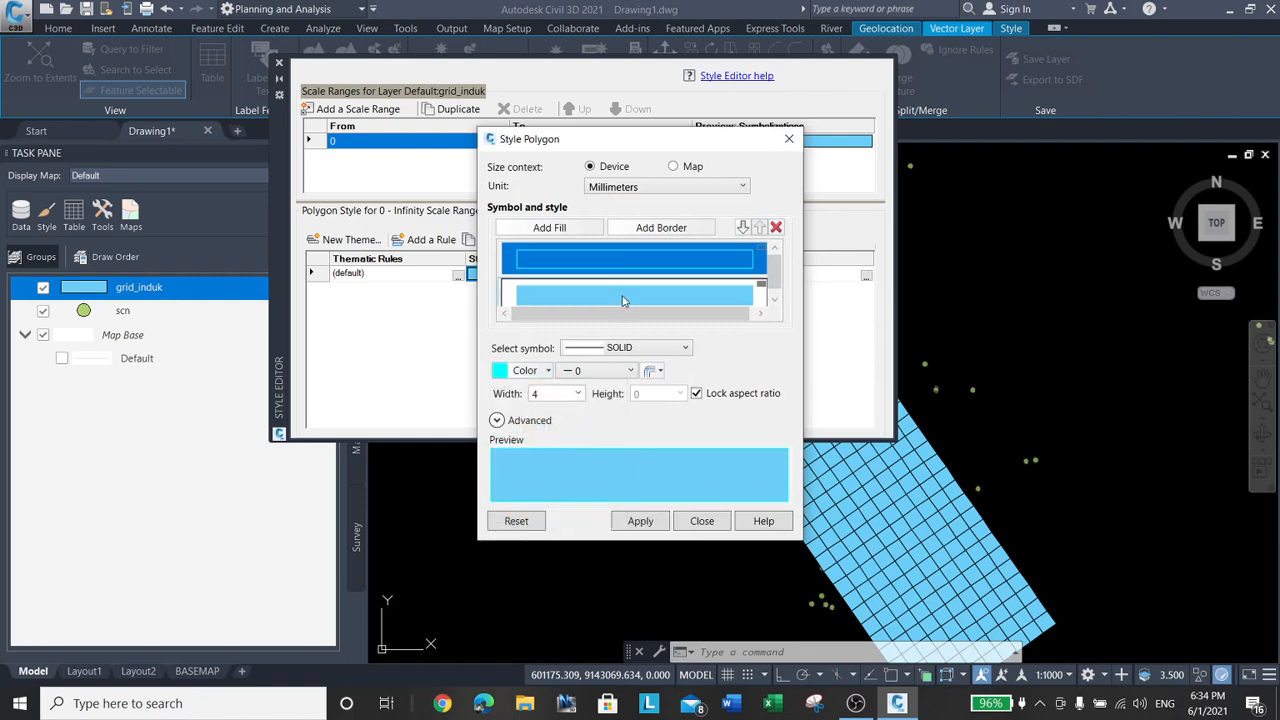
Remove the blue fill from the grid_induk polygon style and apply the outline-only style.
click(707, 290)
click(776, 228)
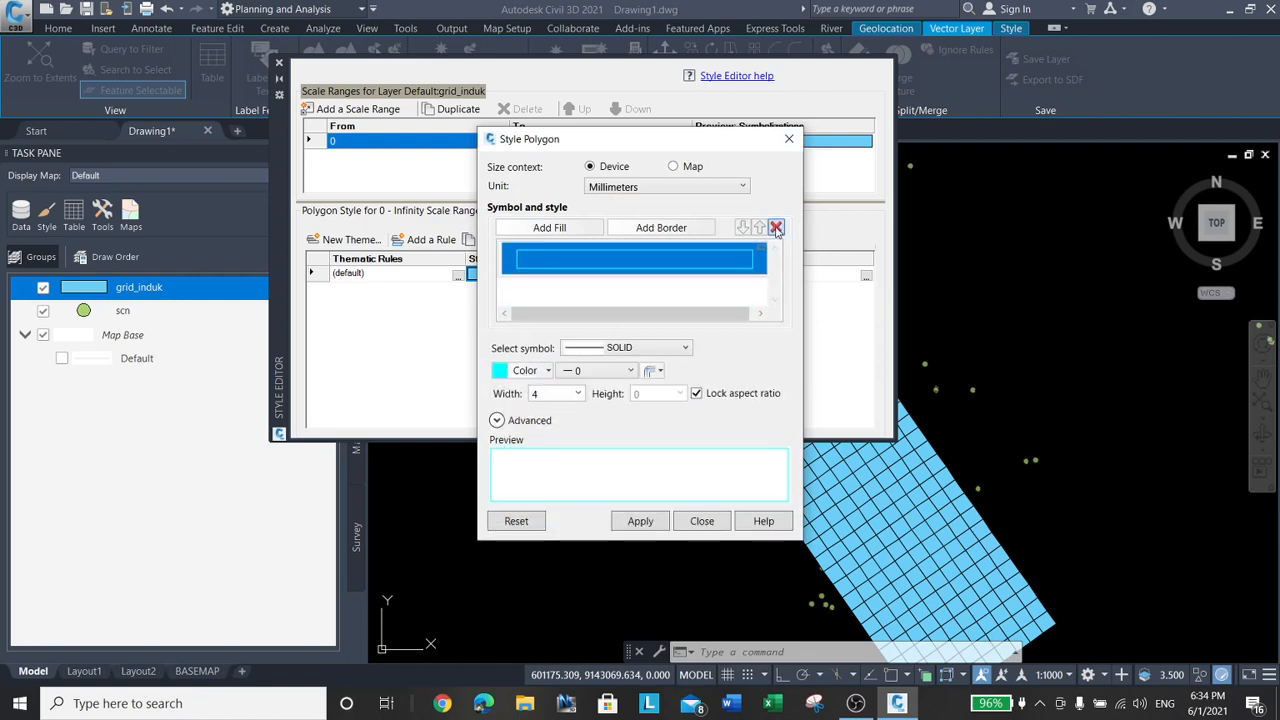
click(646, 528)
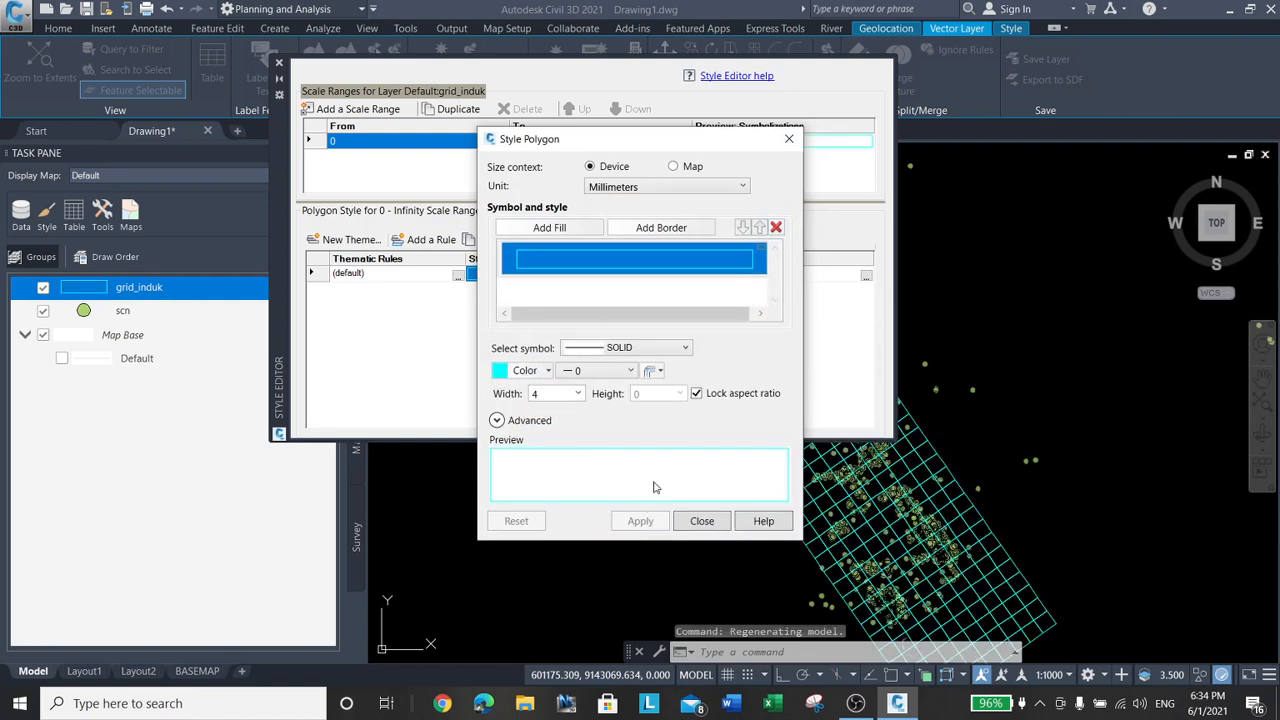
click(700, 521)
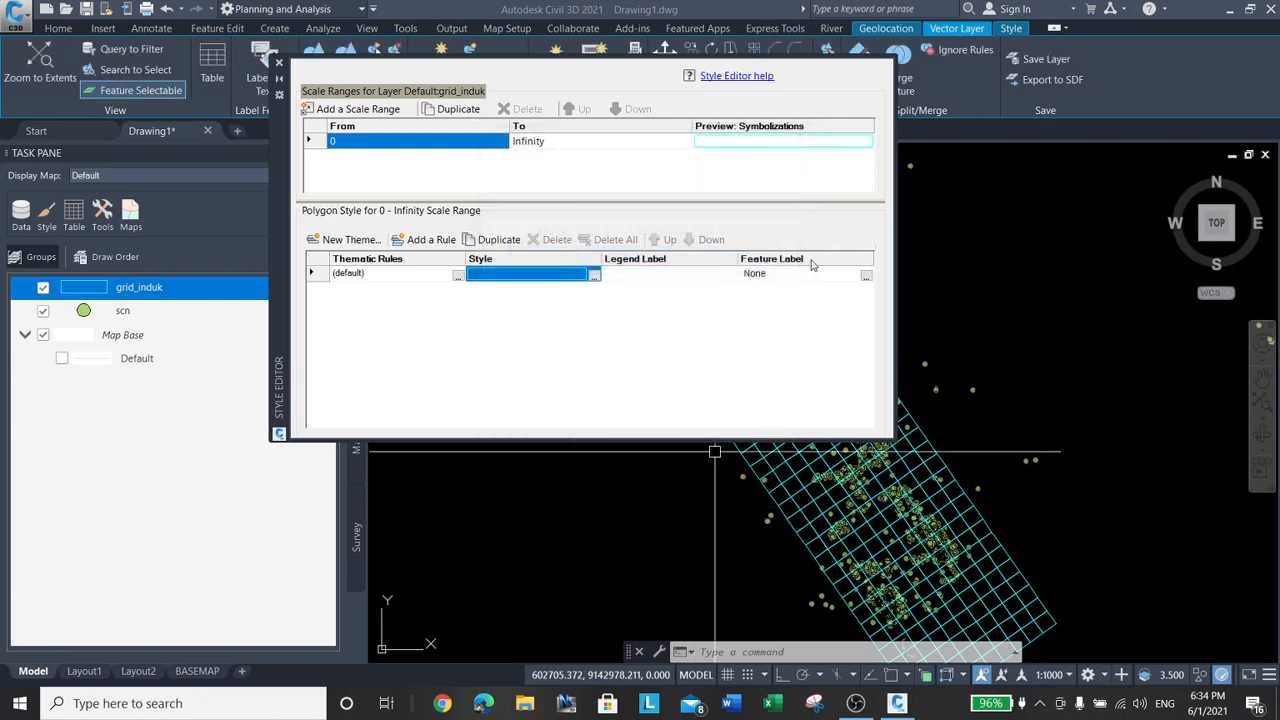
Add a feature label to grid_induk in millimeters that takes its text content from GRID_ID, and apply it.
click(860, 278)
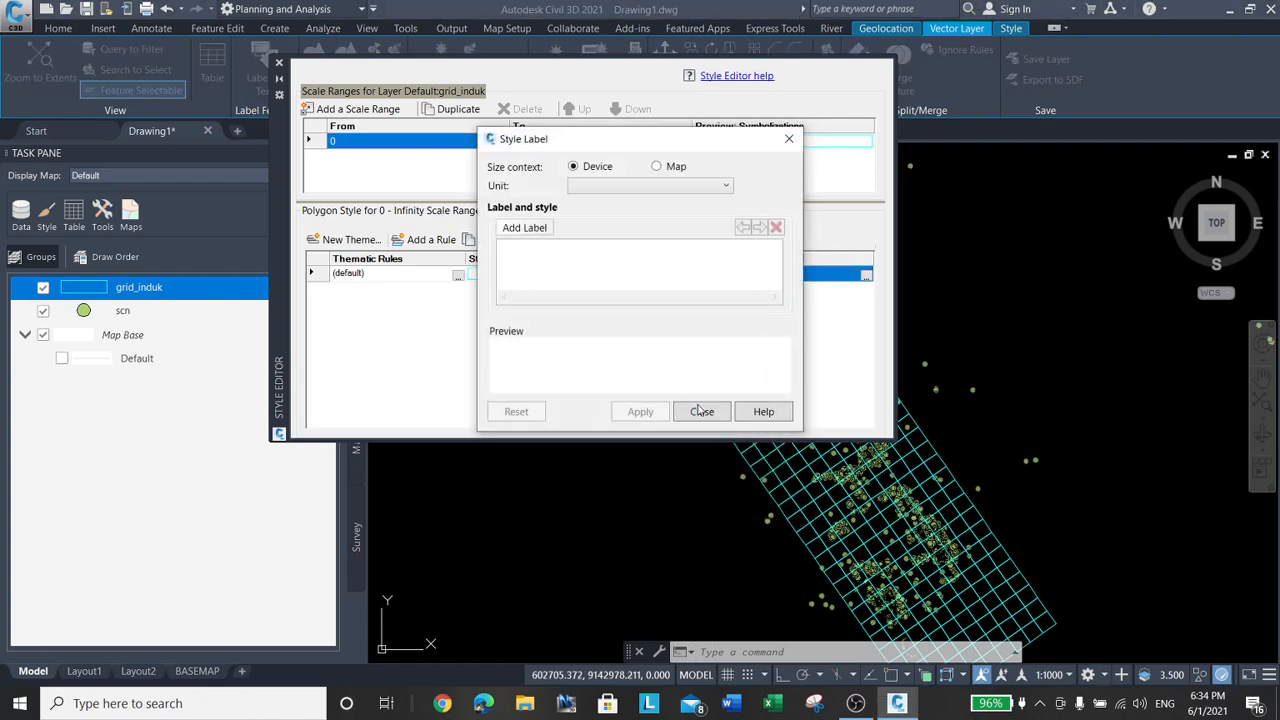
click(702, 411)
click(866, 277)
click(606, 187)
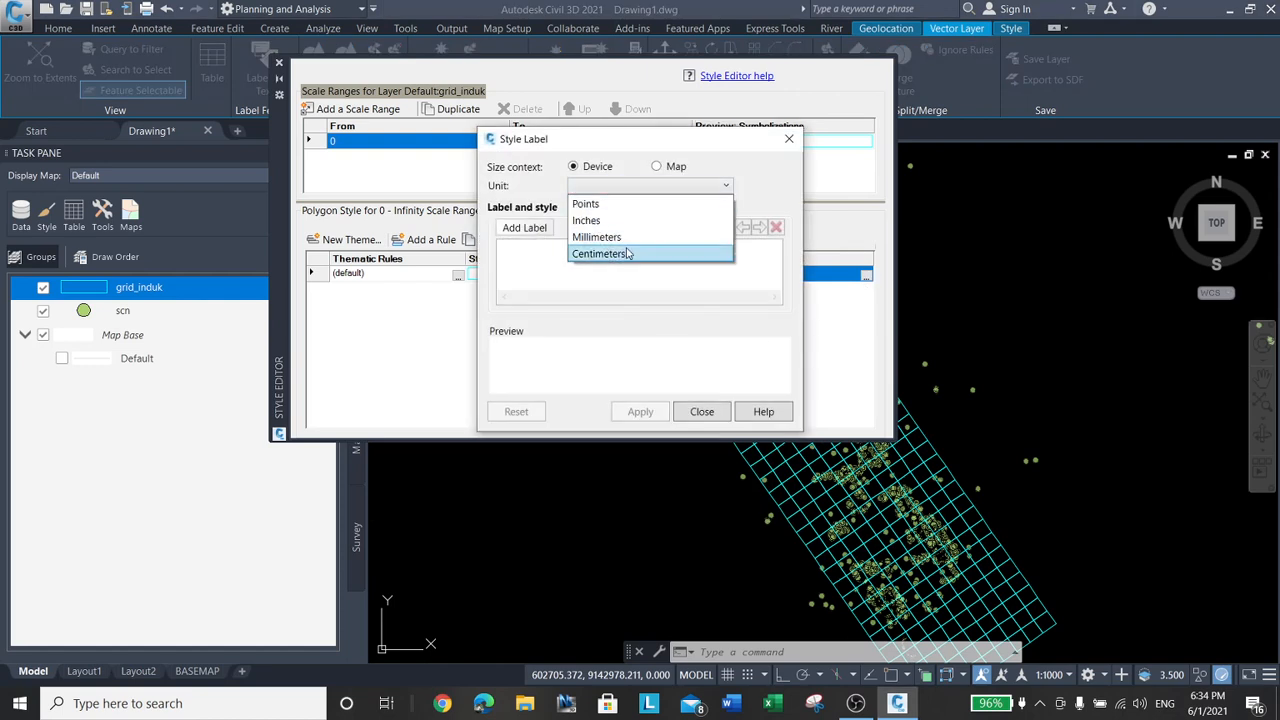
click(582, 240)
click(545, 230)
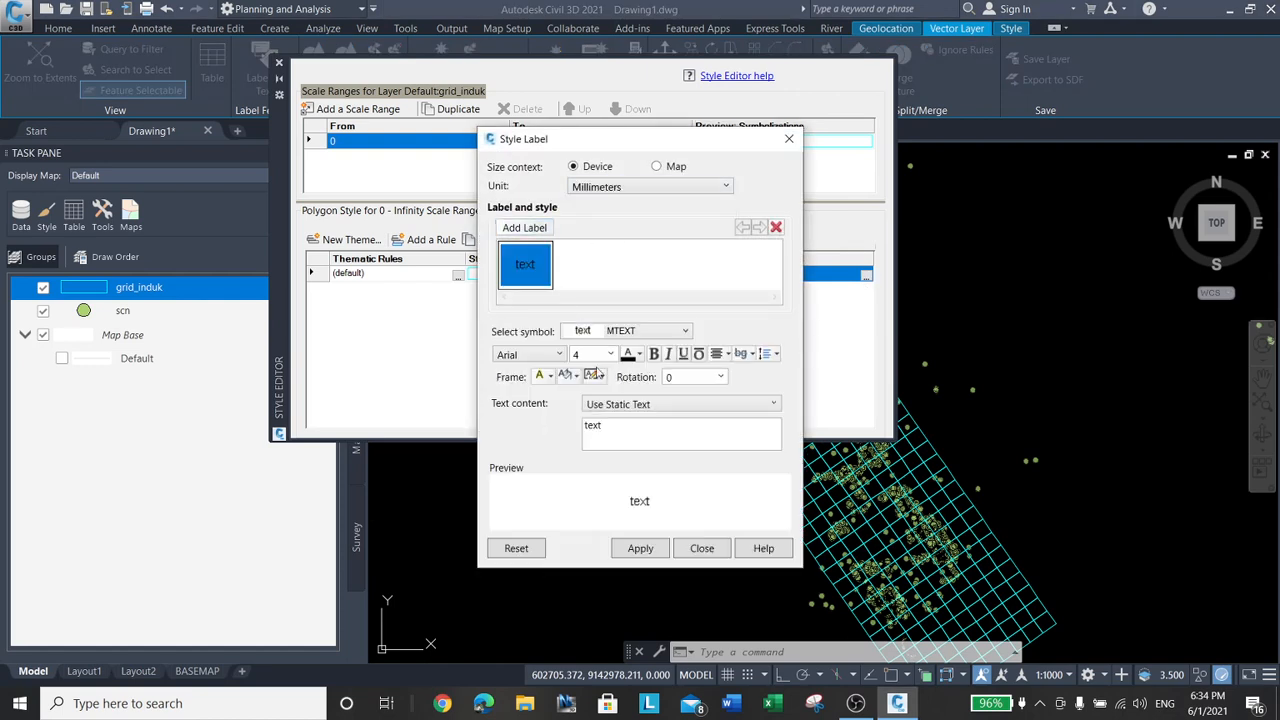
click(686, 331)
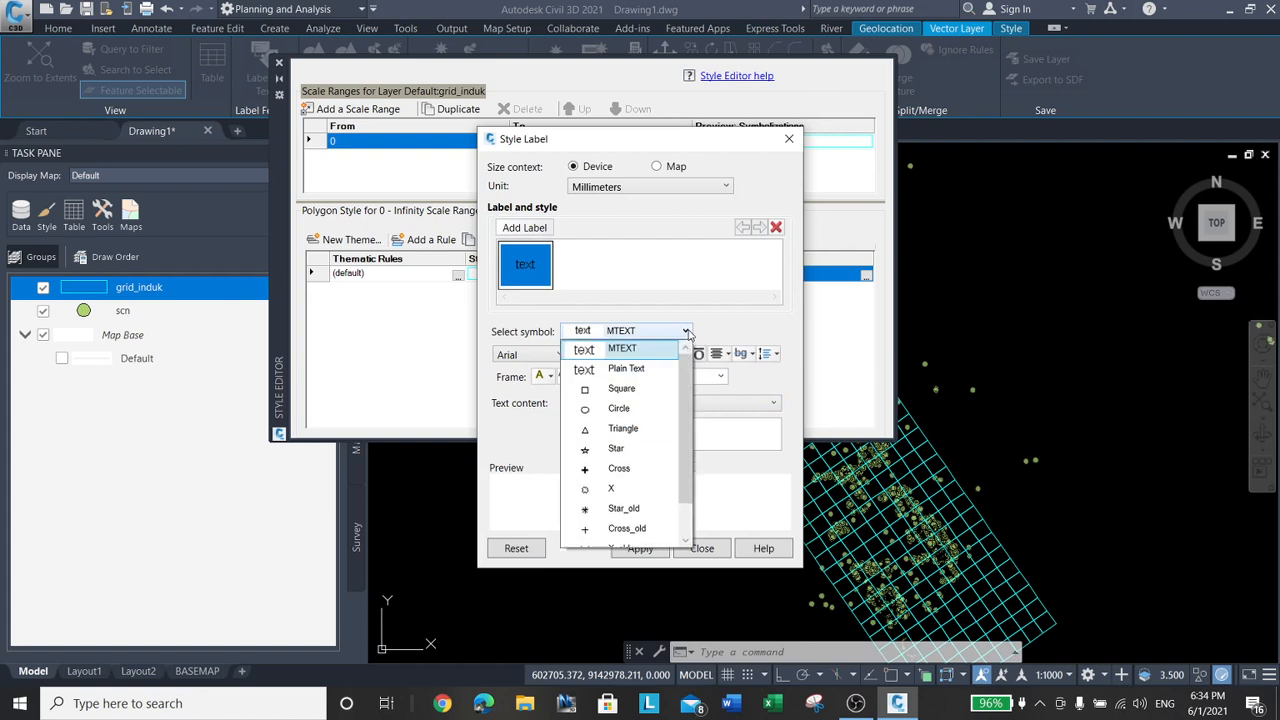
click(686, 331)
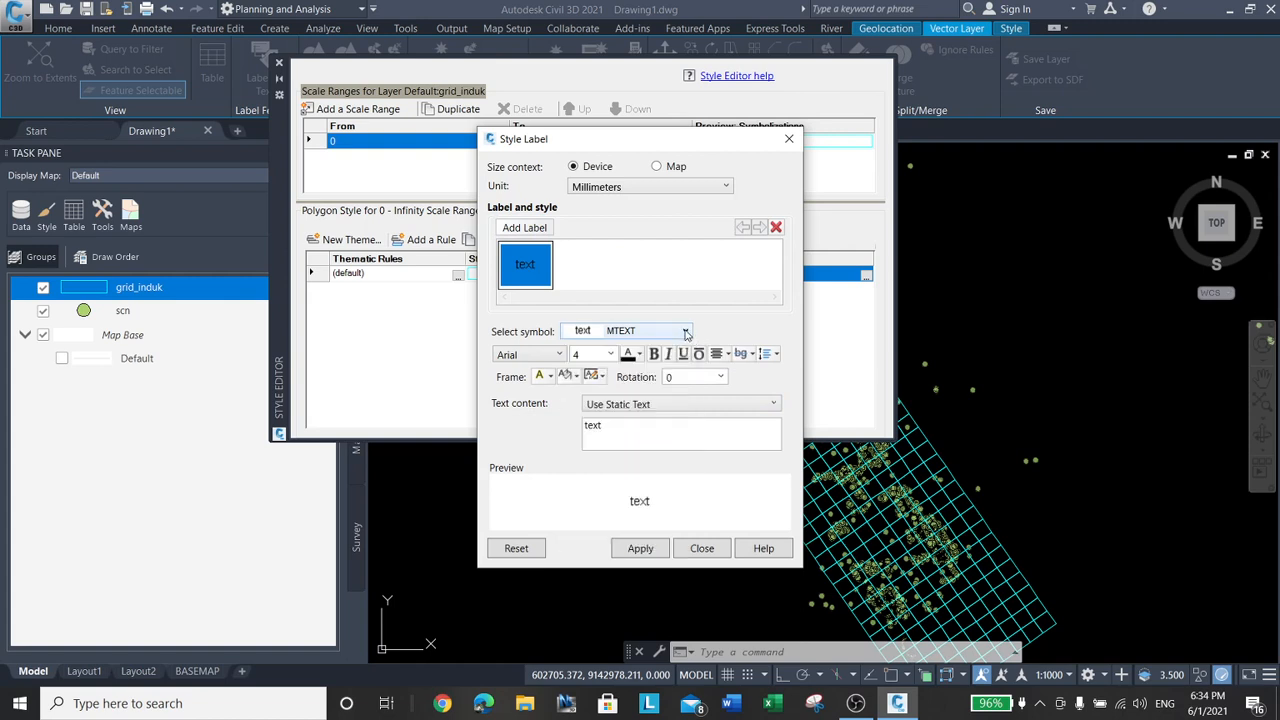
click(655, 405)
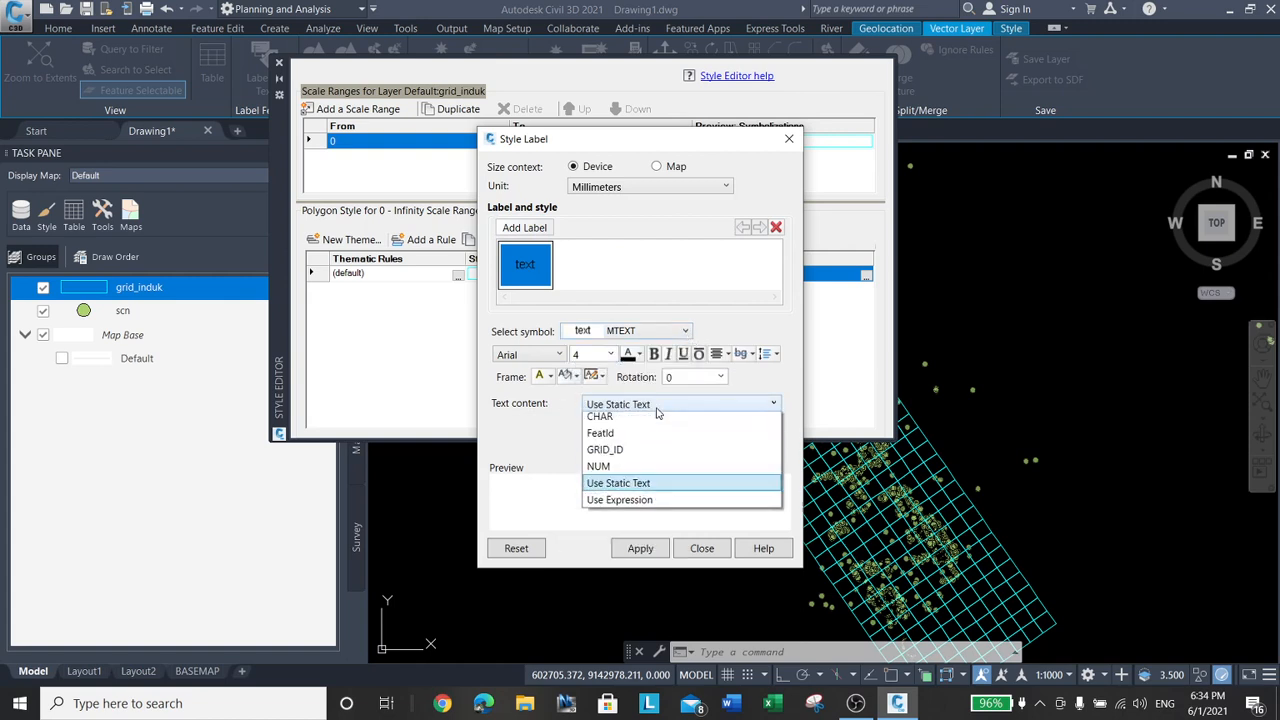
click(632, 456)
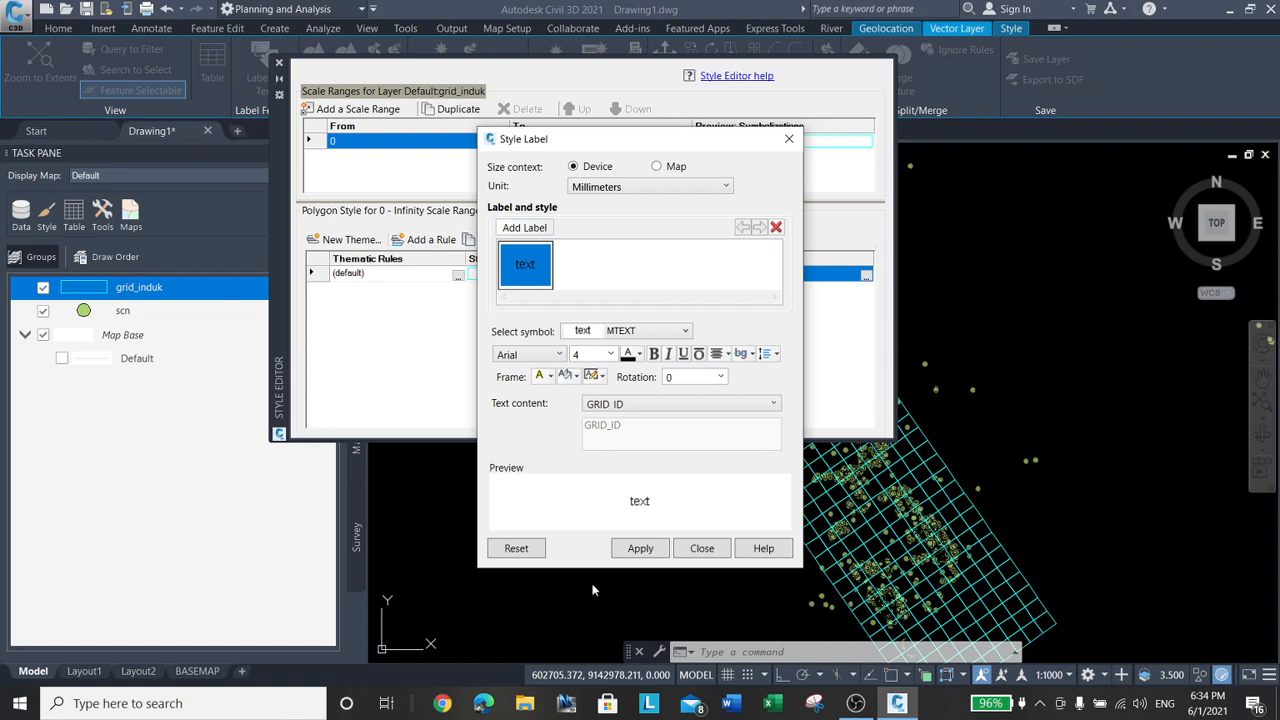
click(640, 549)
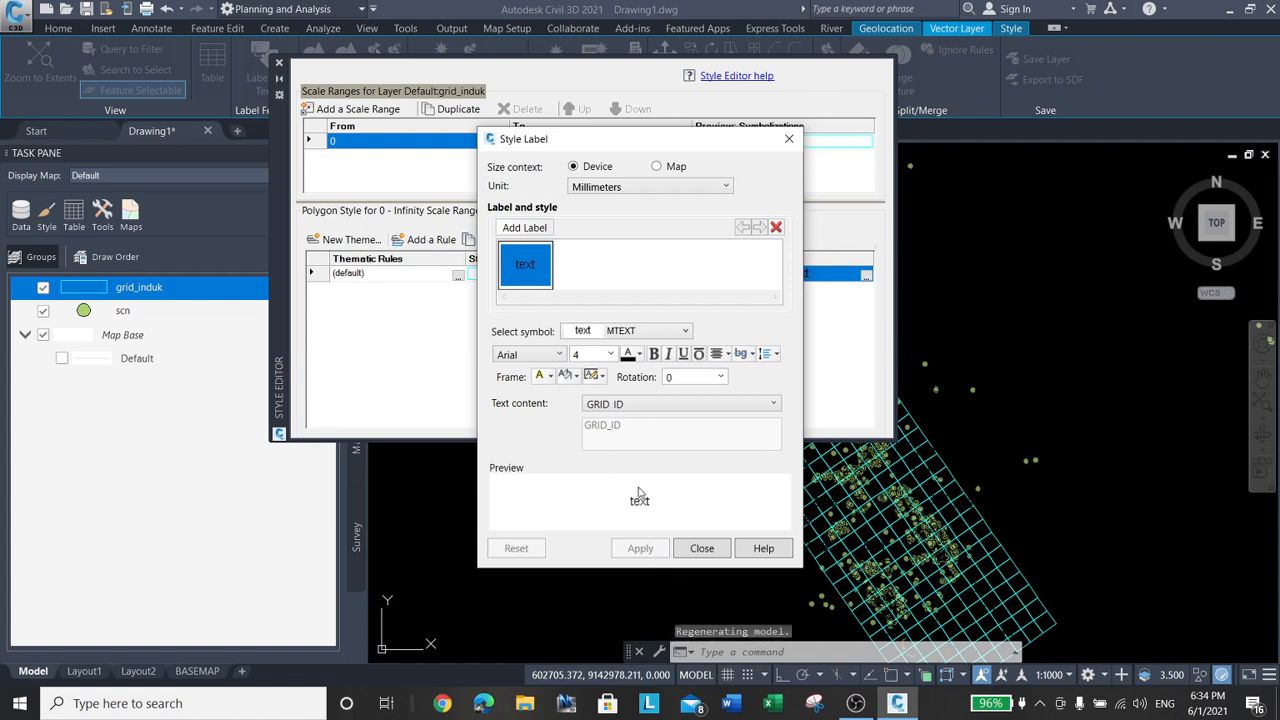
Color the grid_induk label text red, apply it, and close the style editor.
click(641, 352)
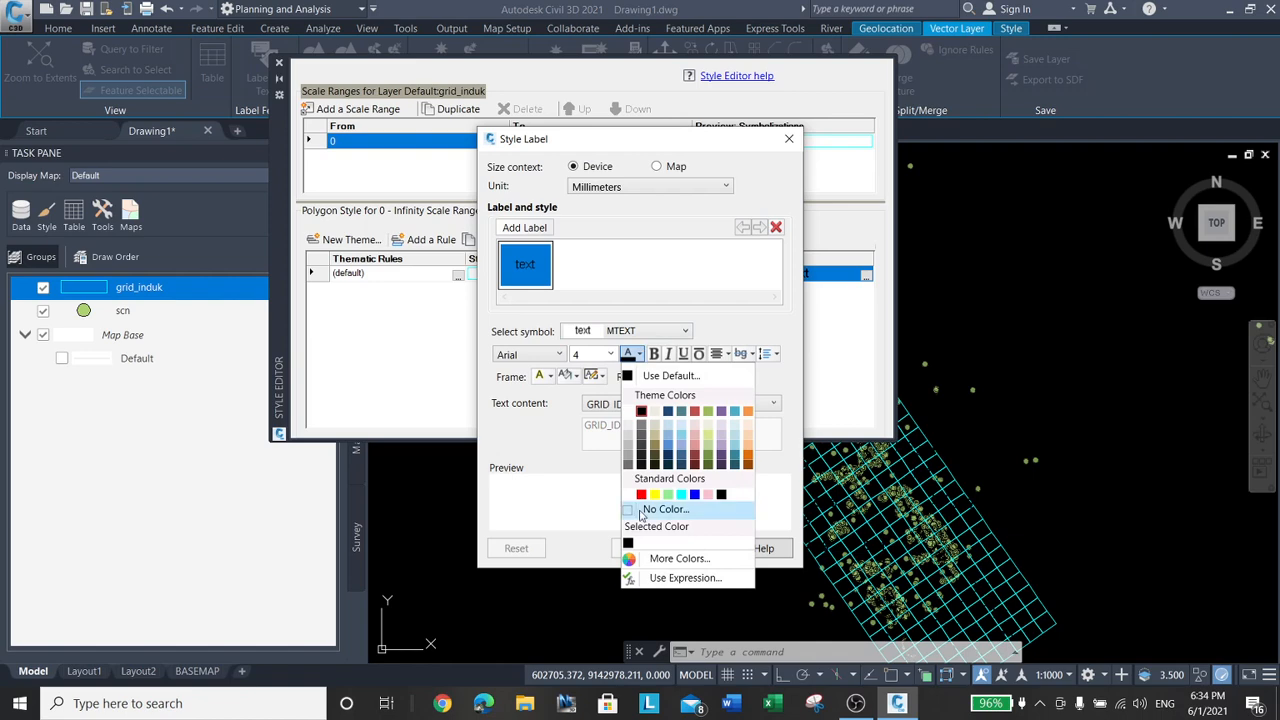
click(641, 494)
click(645, 549)
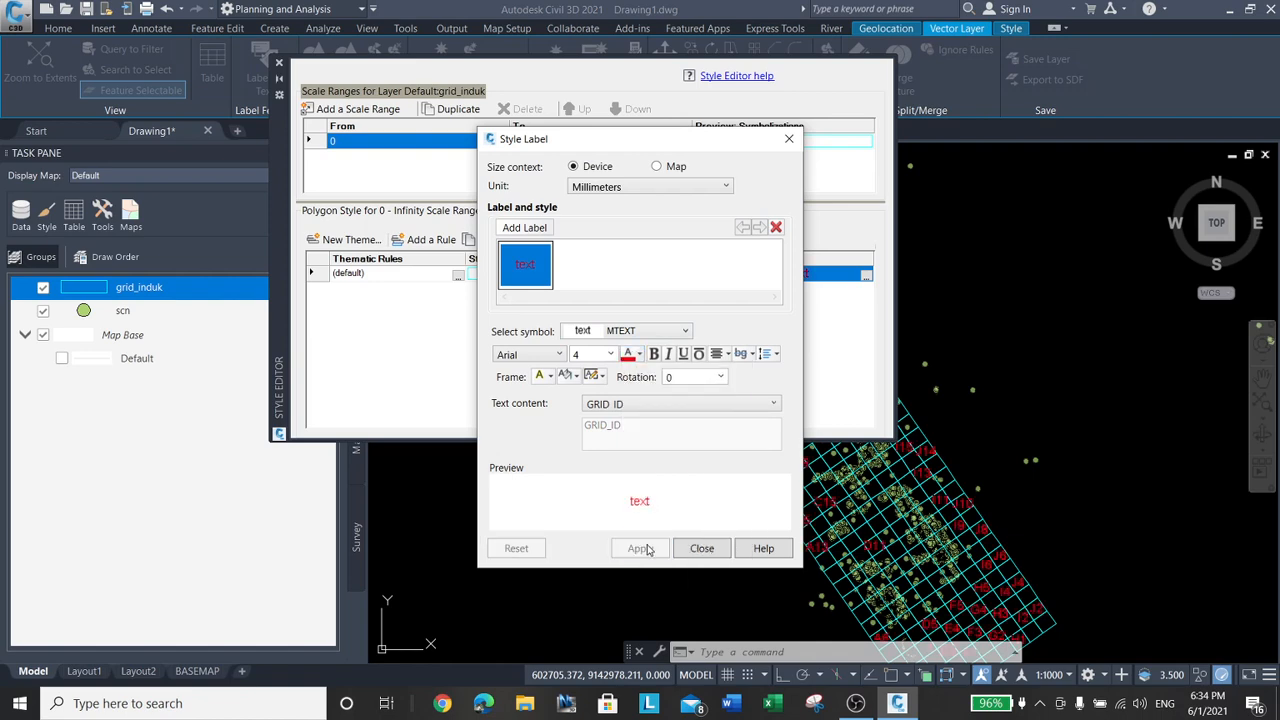
click(702, 549)
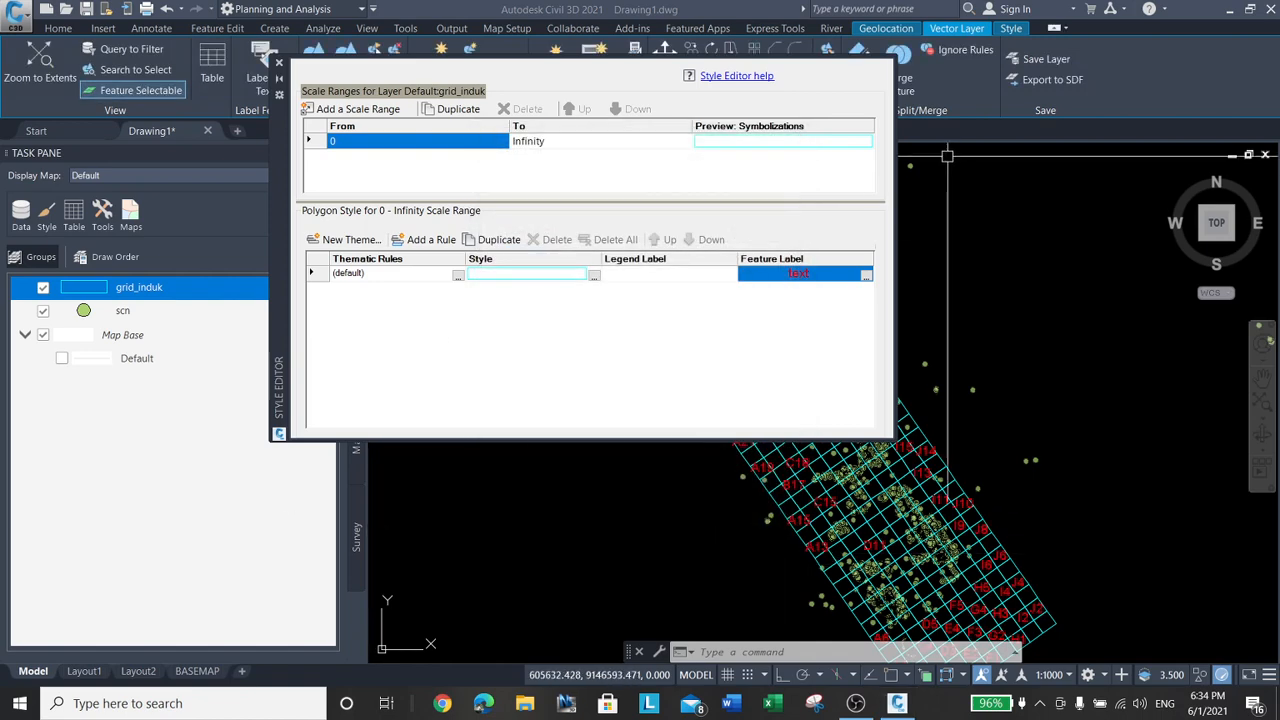
click(281, 63)
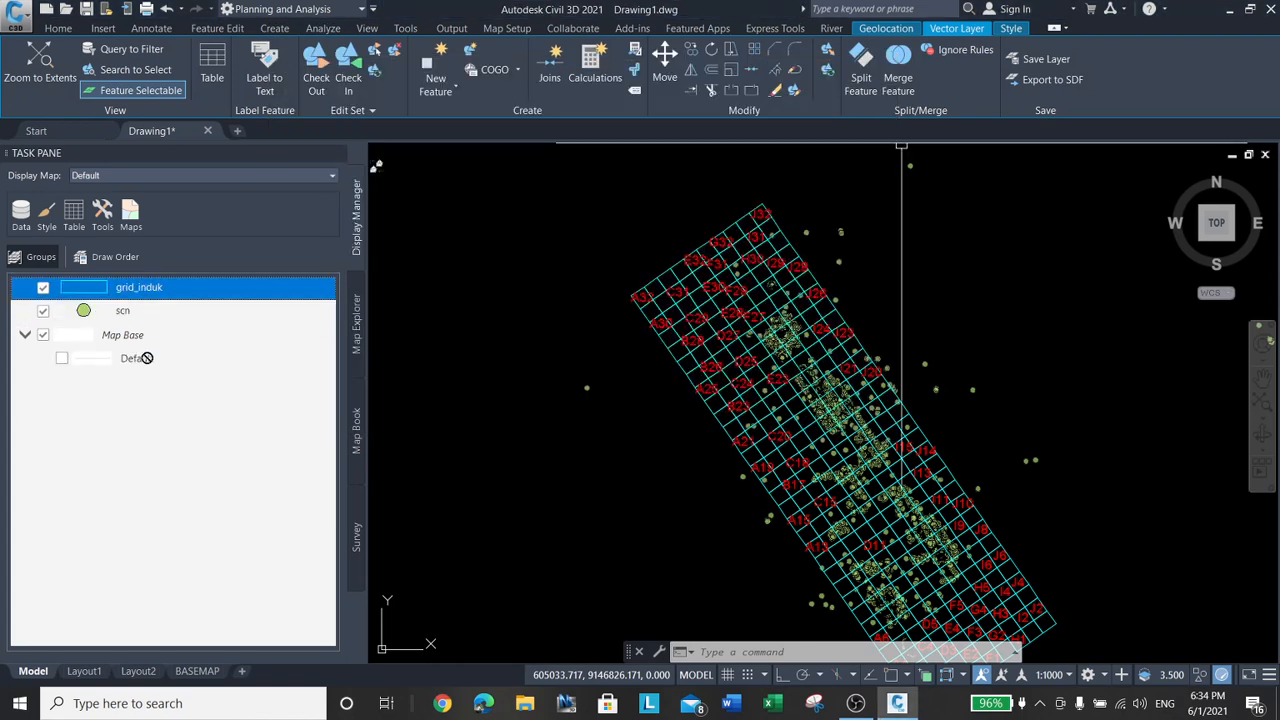
Move the grid_induk layer below scn in the layer order.
drag(153, 336, 151, 335)
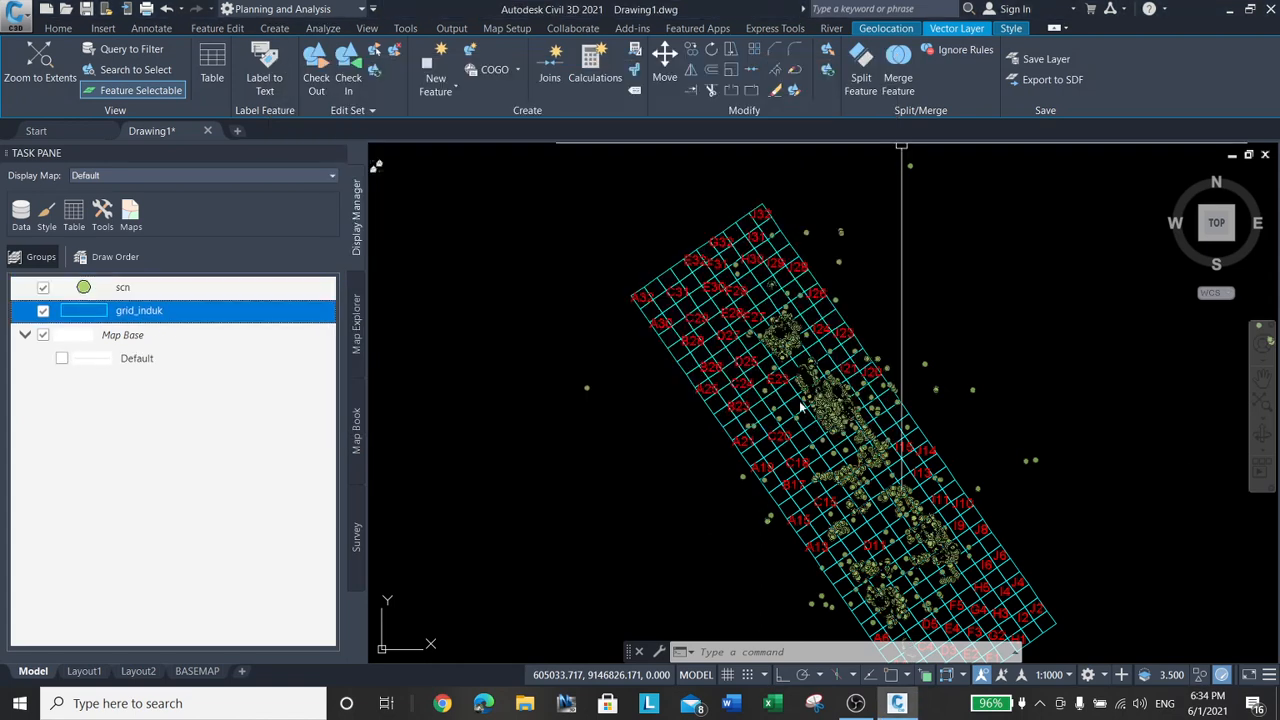
click(954, 280)
click(945, 280)
Show the data table for the isolated scn point in grid cell H25 and locate that point's record.
scroll(806, 317, up, 10)
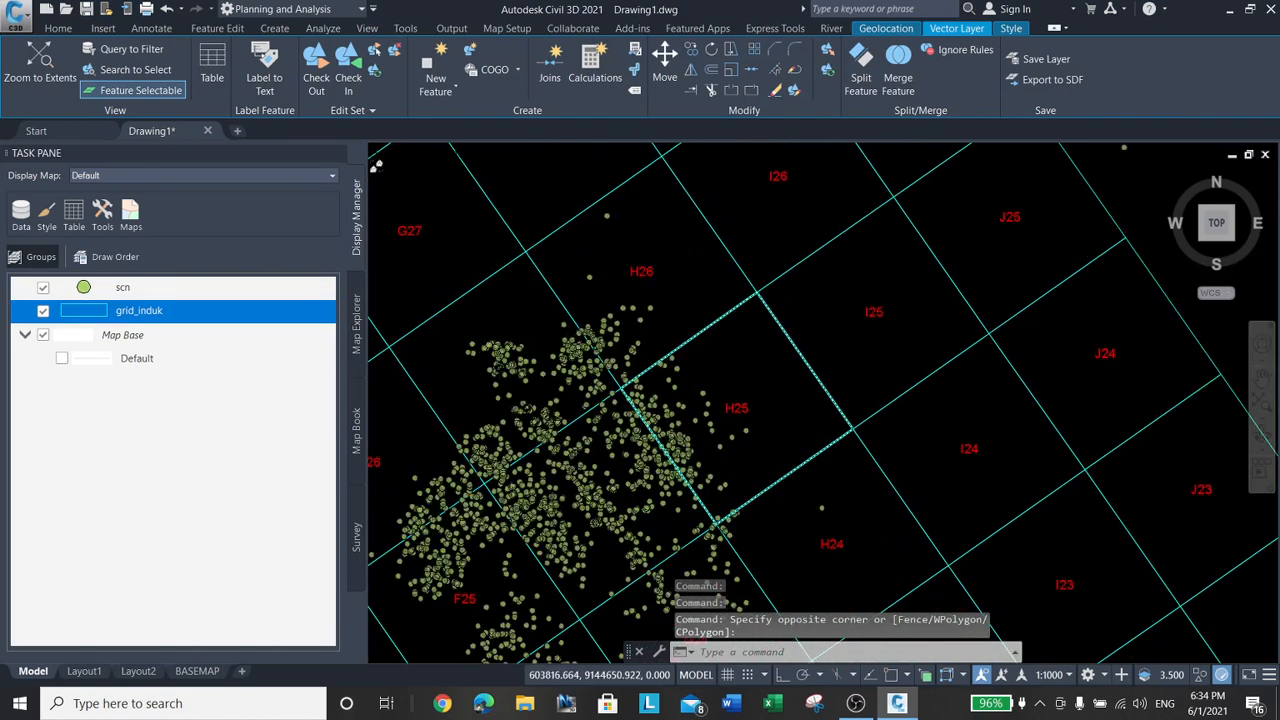
scroll(766, 491, up, 8)
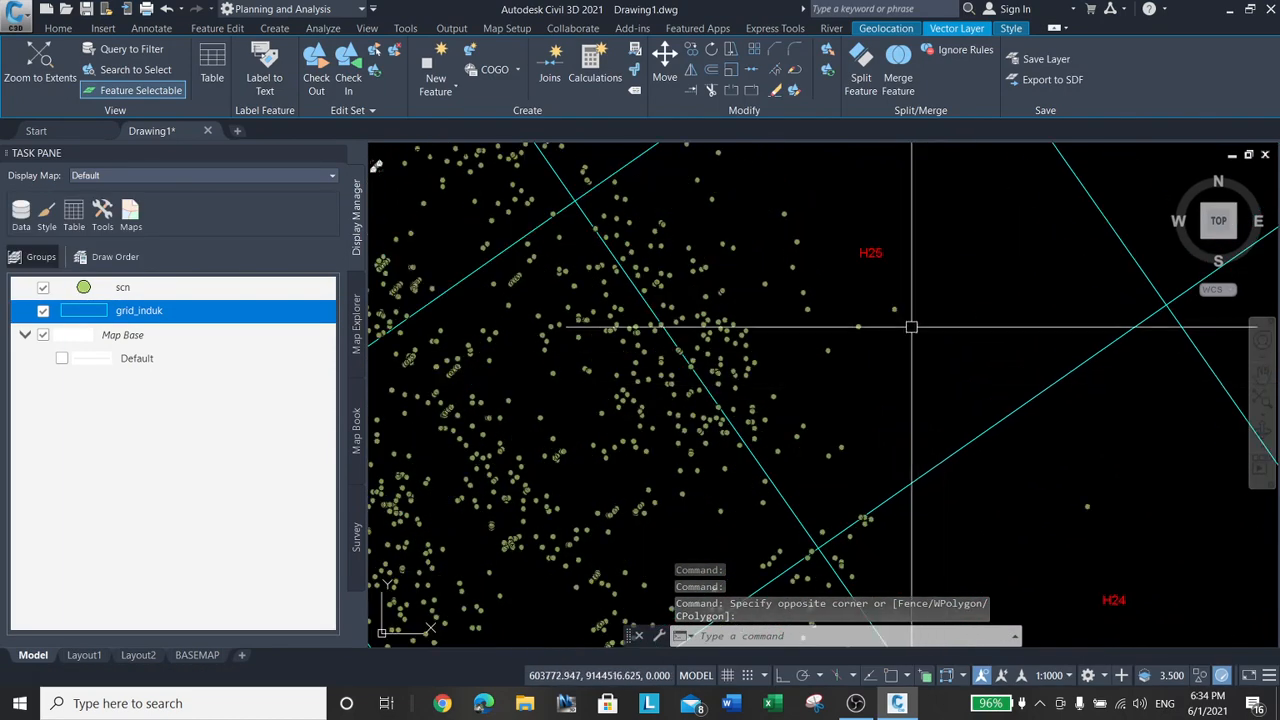
click(894, 309)
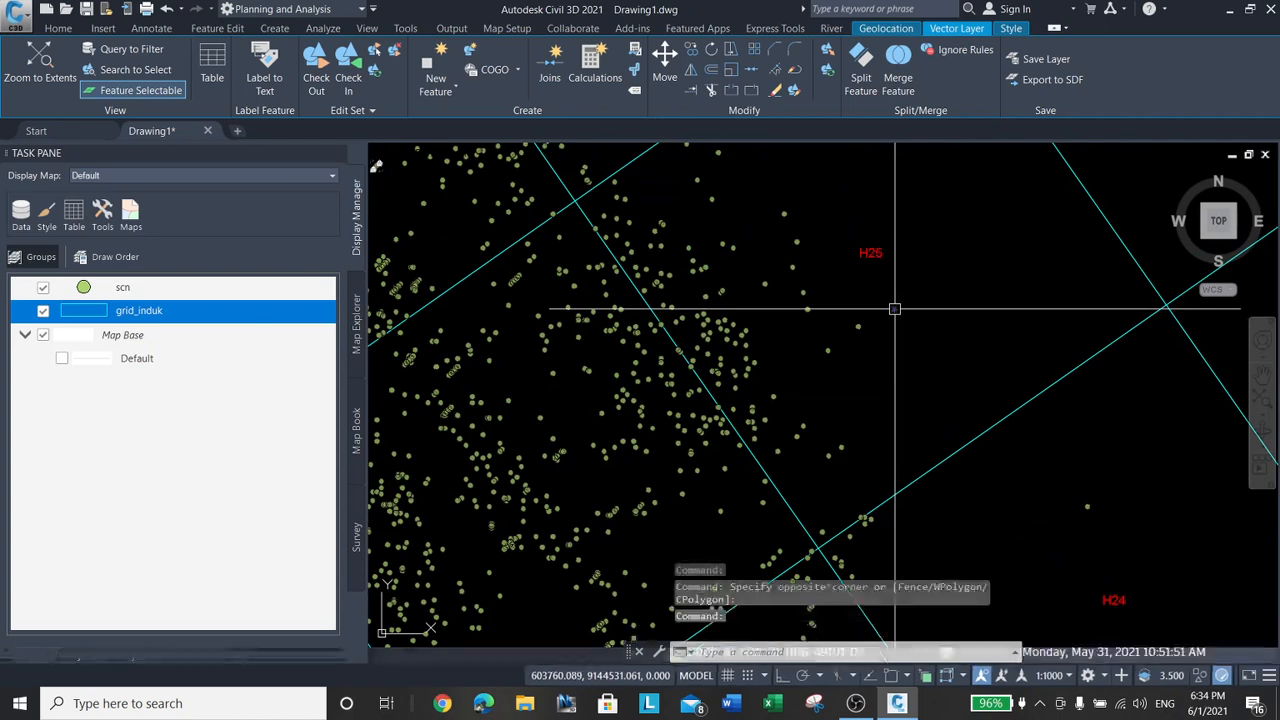
right_click(894, 320)
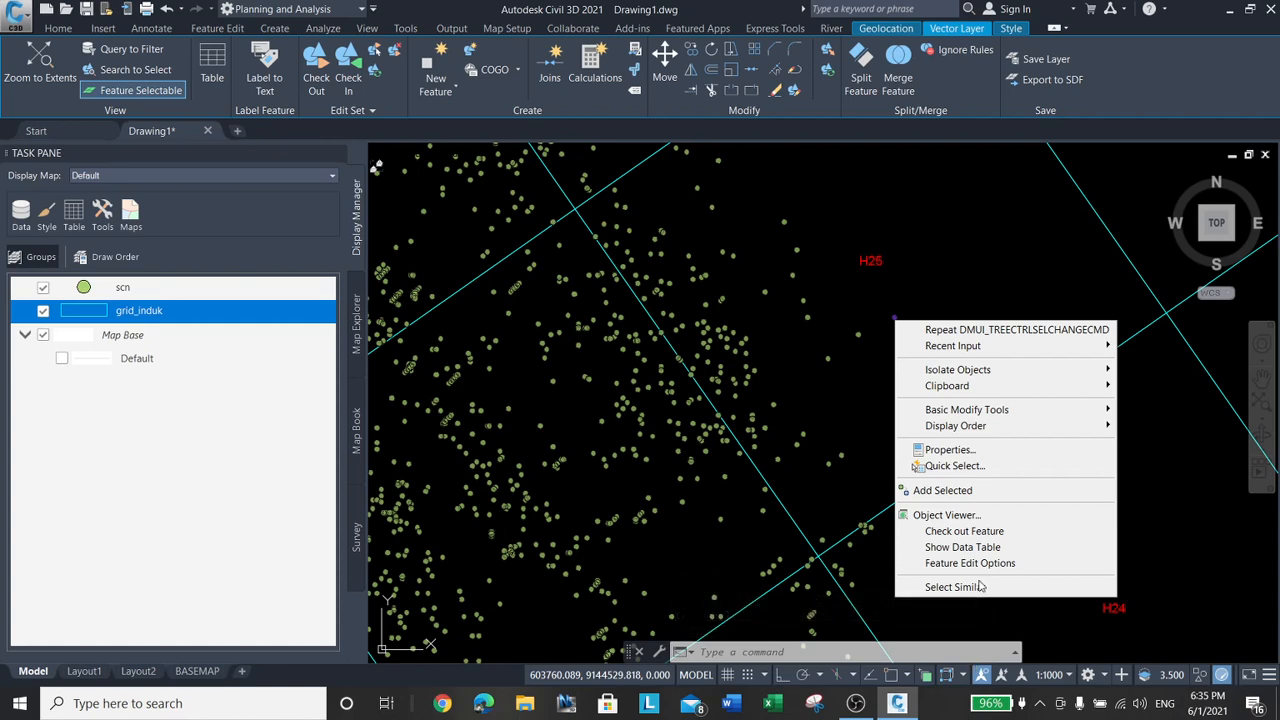
click(990, 547)
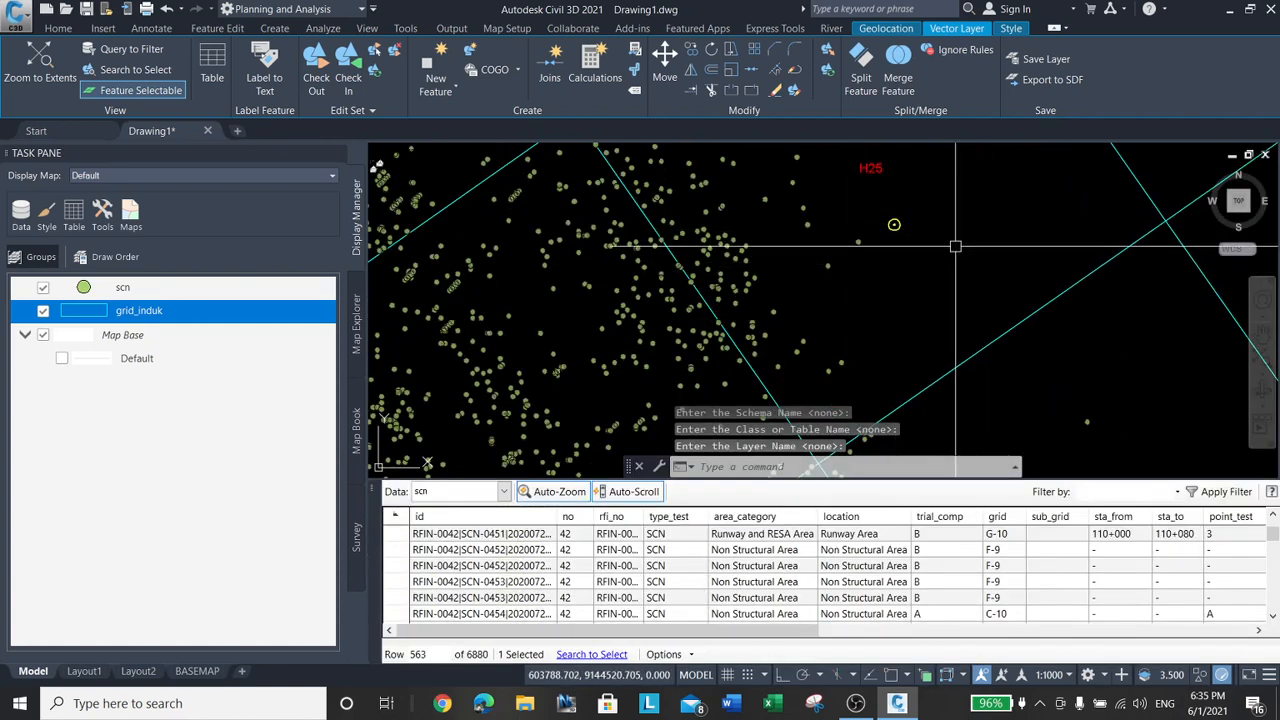
key(Escape)
click(894, 224)
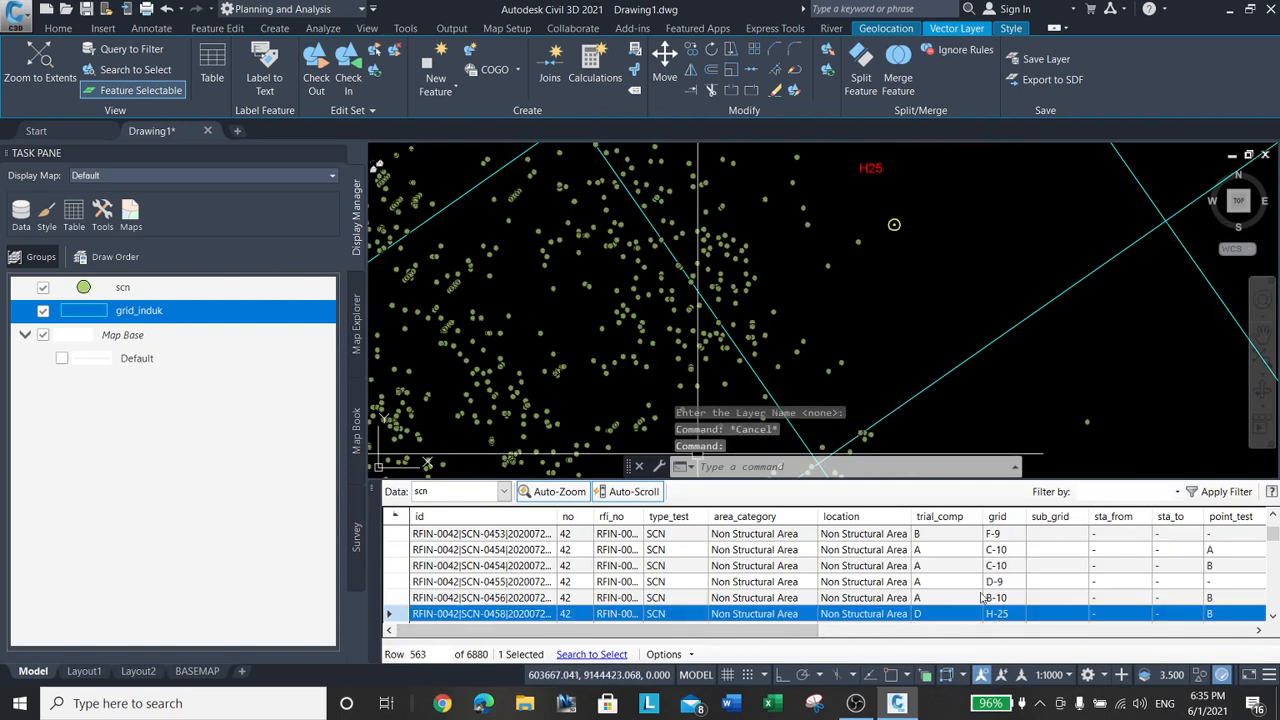
Select the outermost scn point just outside the grid beside cell J21 to look up its record in the data table.
scroll(876, 213, down, 8)
middle_drag(929, 247, 897, 227)
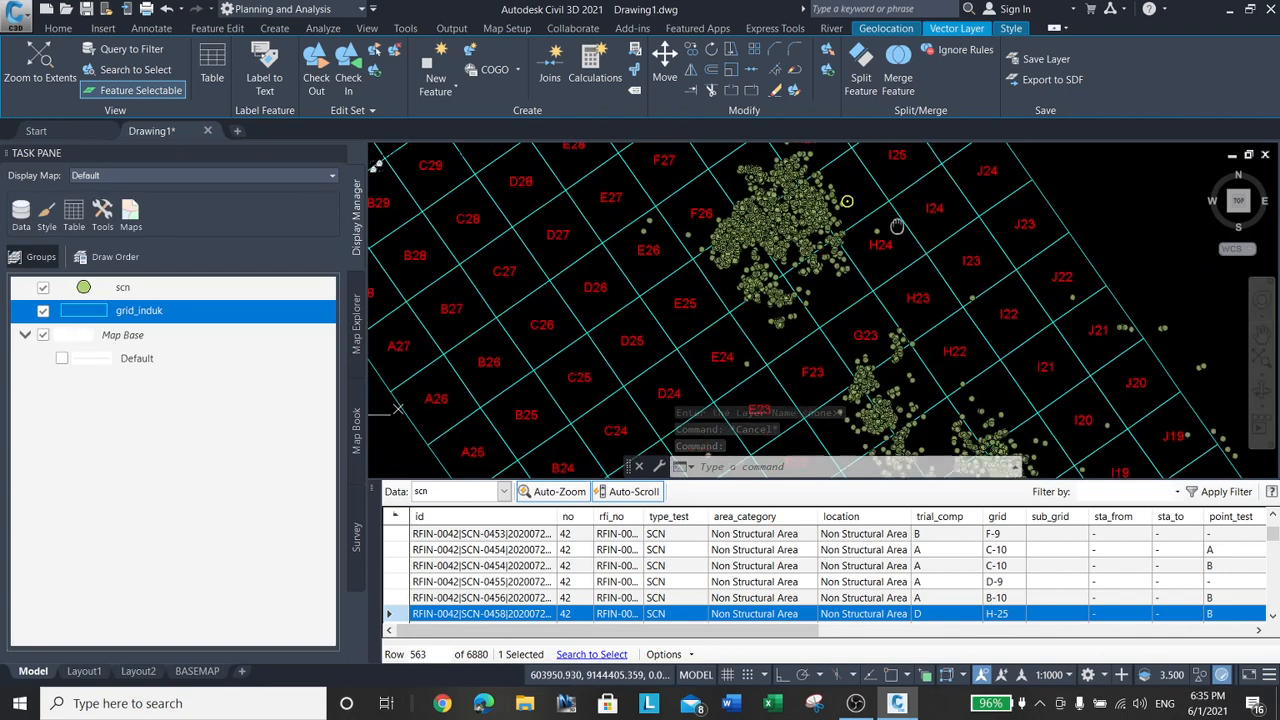
scroll(897, 227, down, 5)
scroll(935, 286, up, 8)
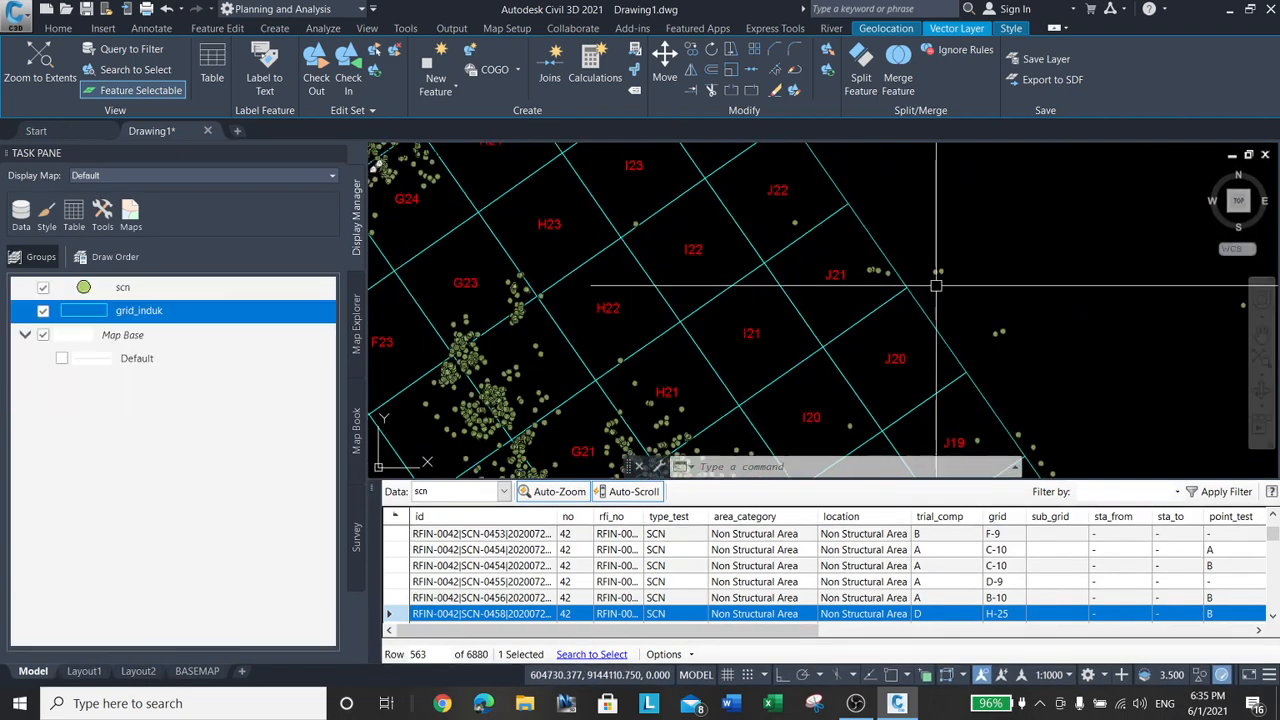
scroll(936, 286, up, 5)
key(Escape)
click(954, 249)
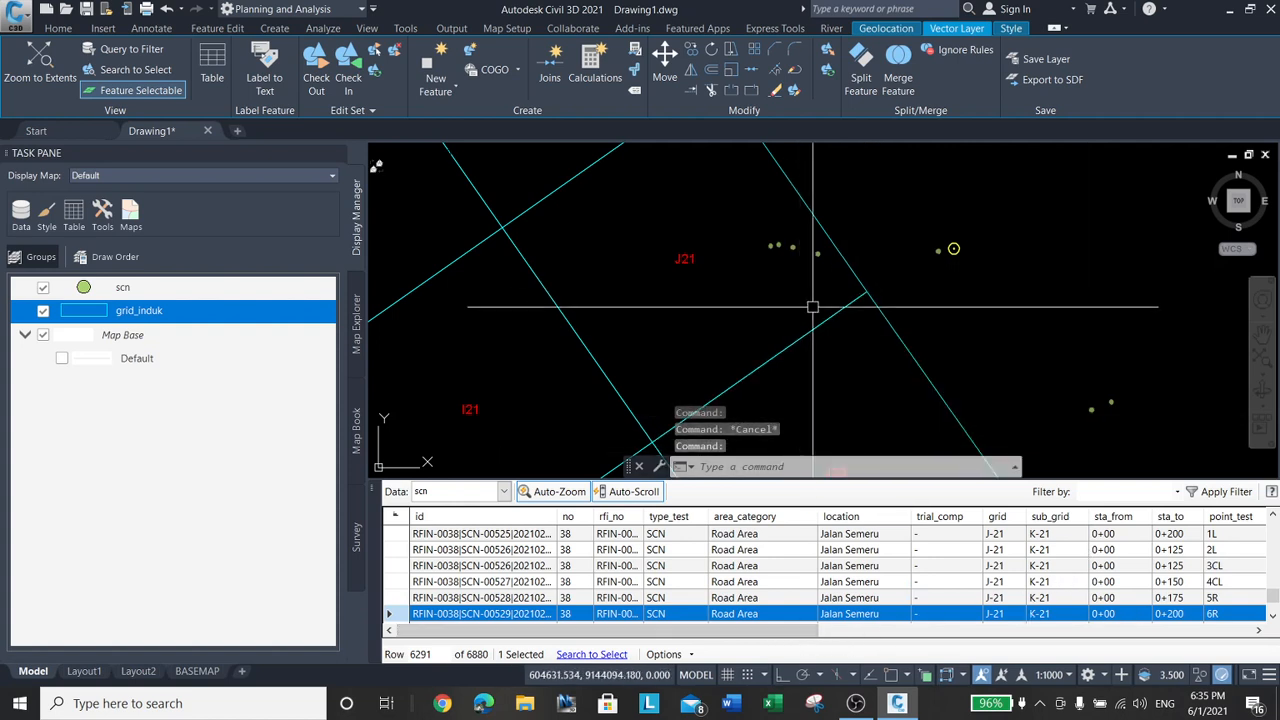
Select the scn point far east of the grid near rows 13 and 14 and compare its record with its map position.
scroll(812, 307, down, 5)
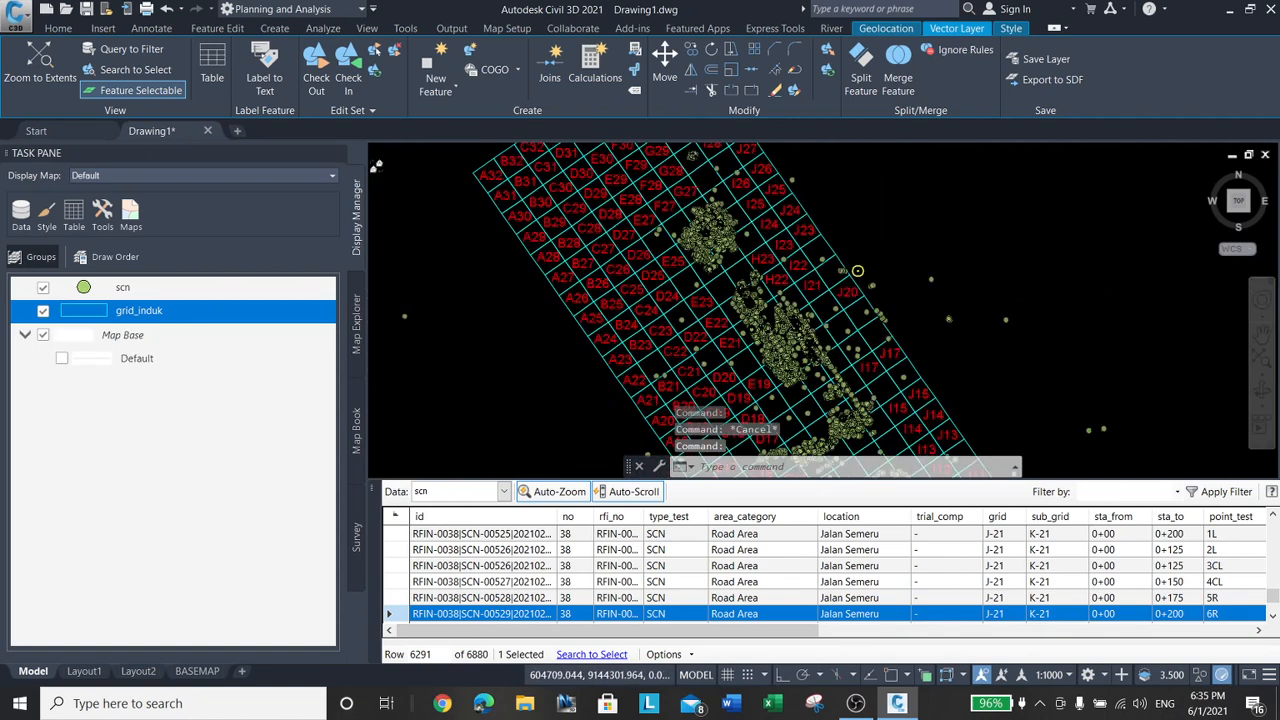
scroll(958, 329, up, 6)
key(Escape)
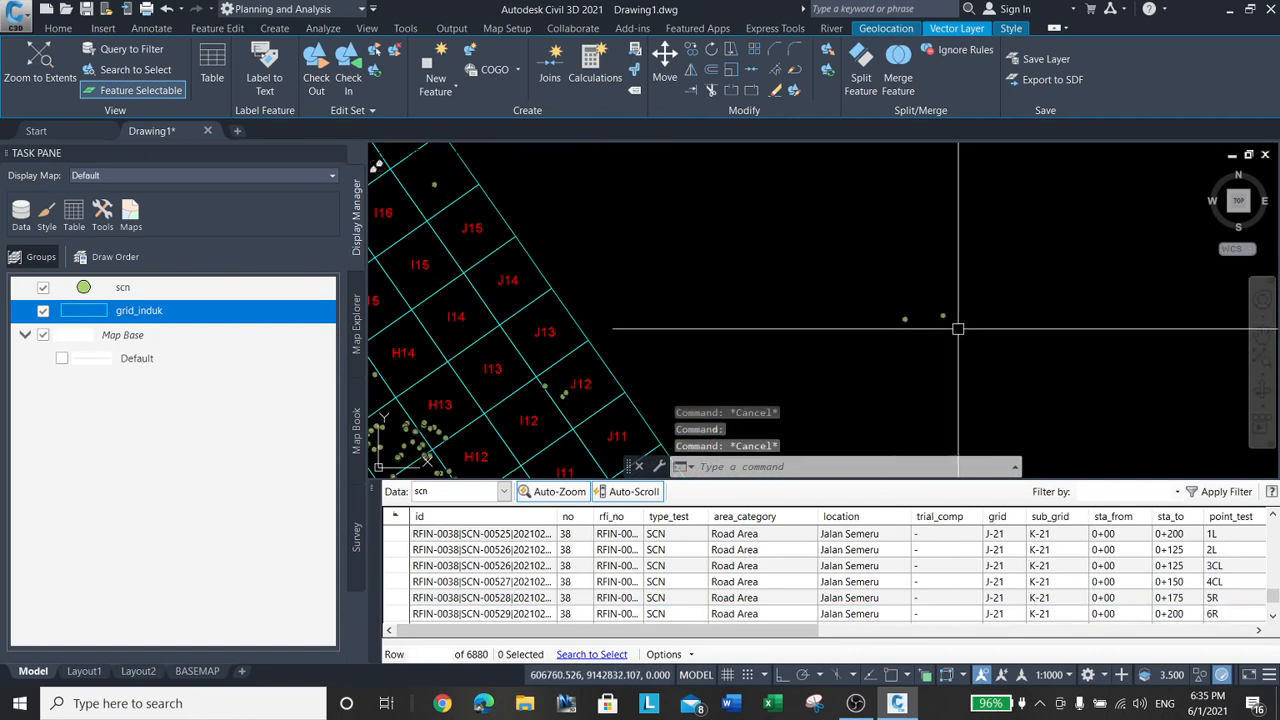
click(942, 316)
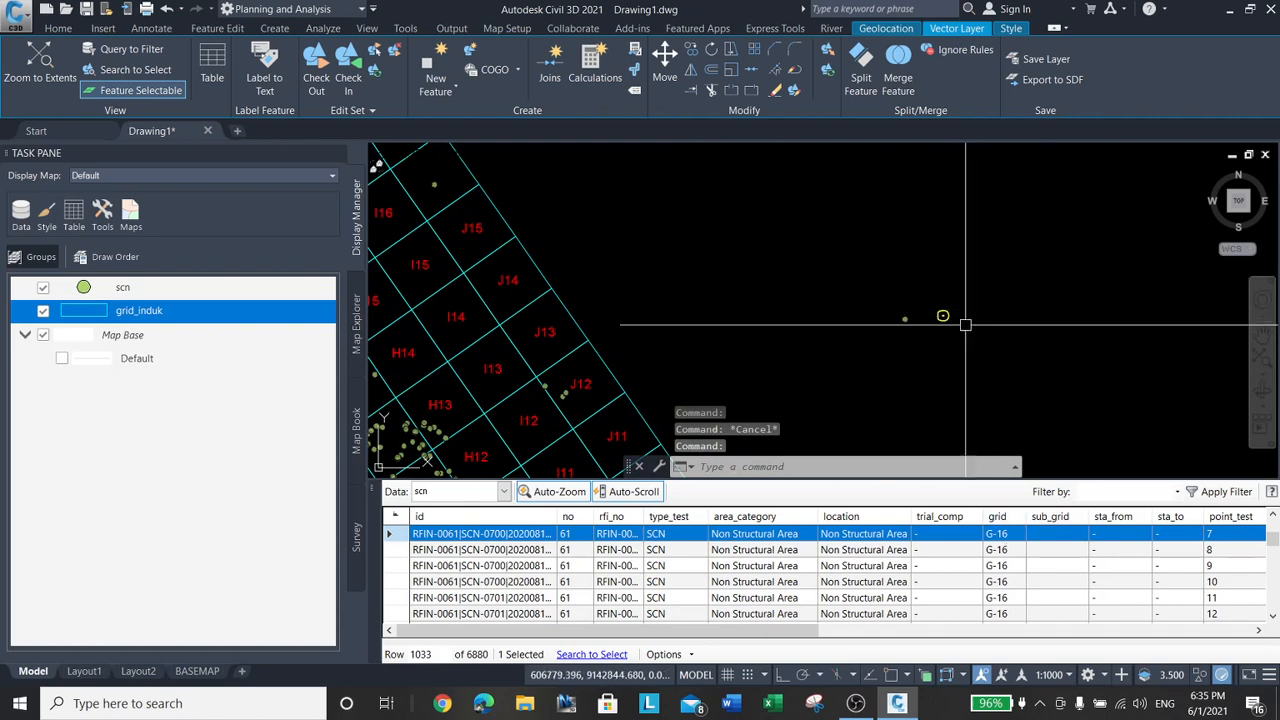
scroll(924, 320, up, 4)
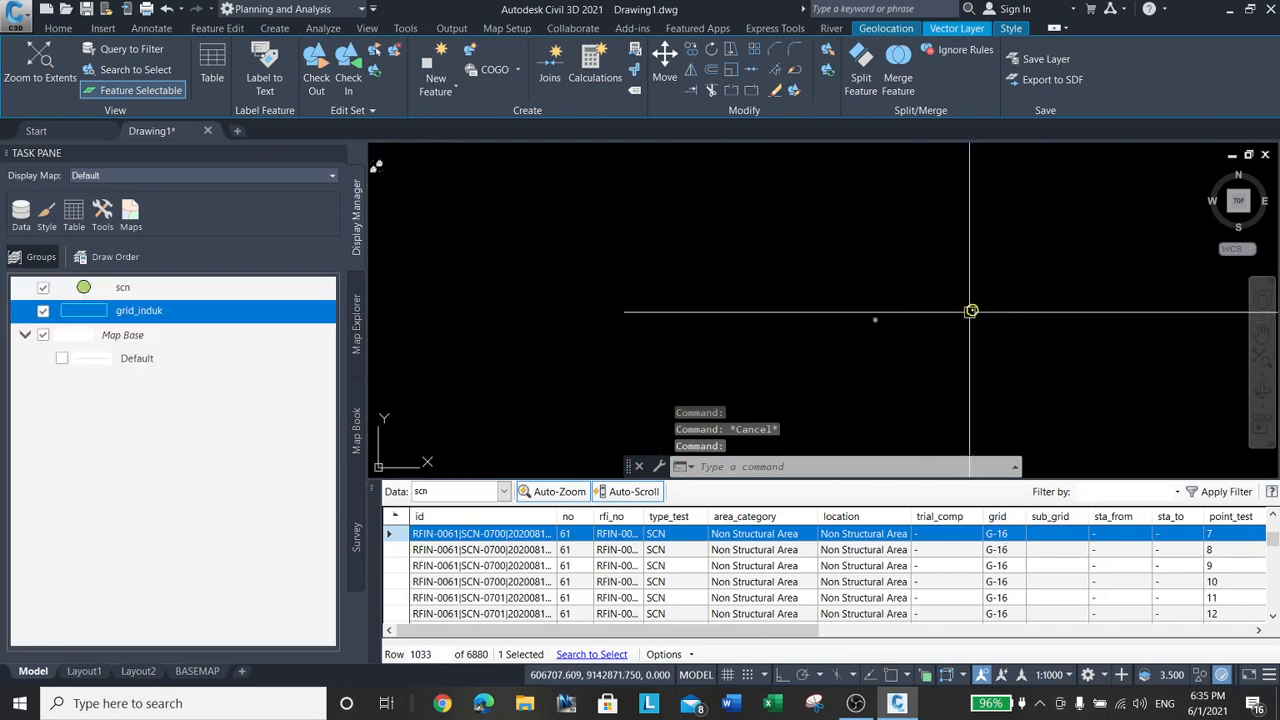
scroll(900, 330, down, 5)
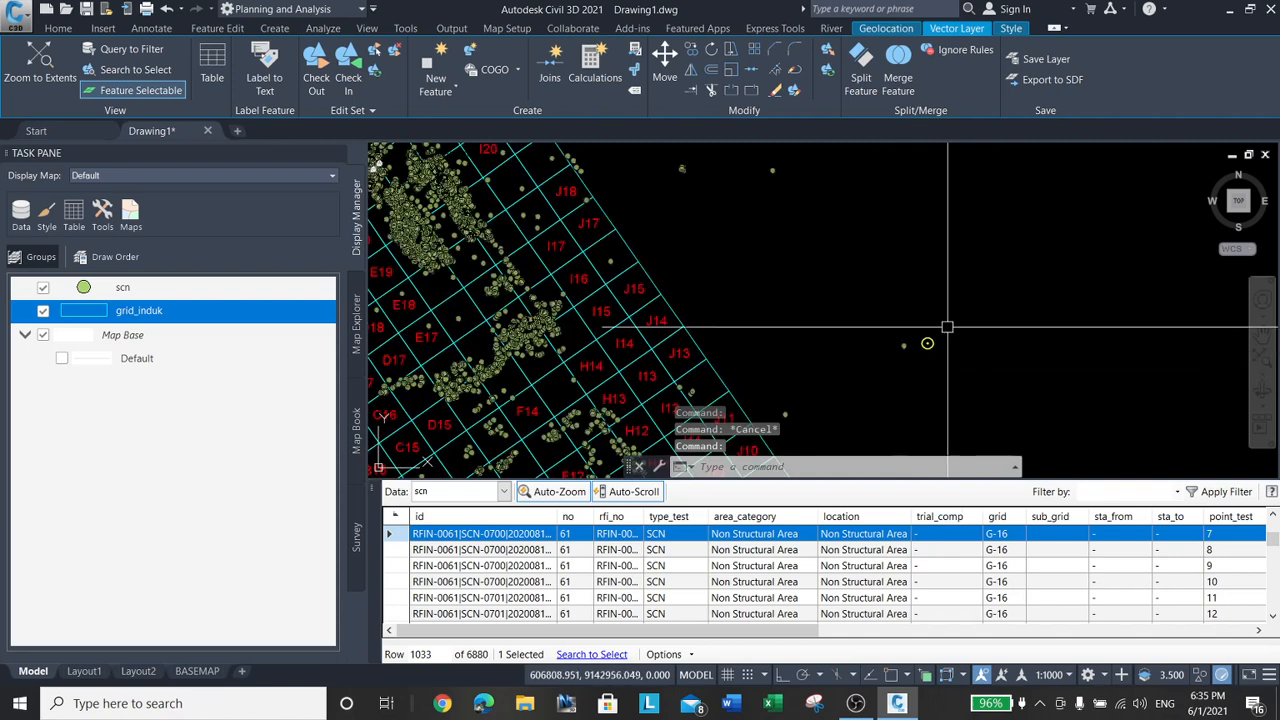
Clear the selection of the scn point and close the scn data table.
key(Escape)
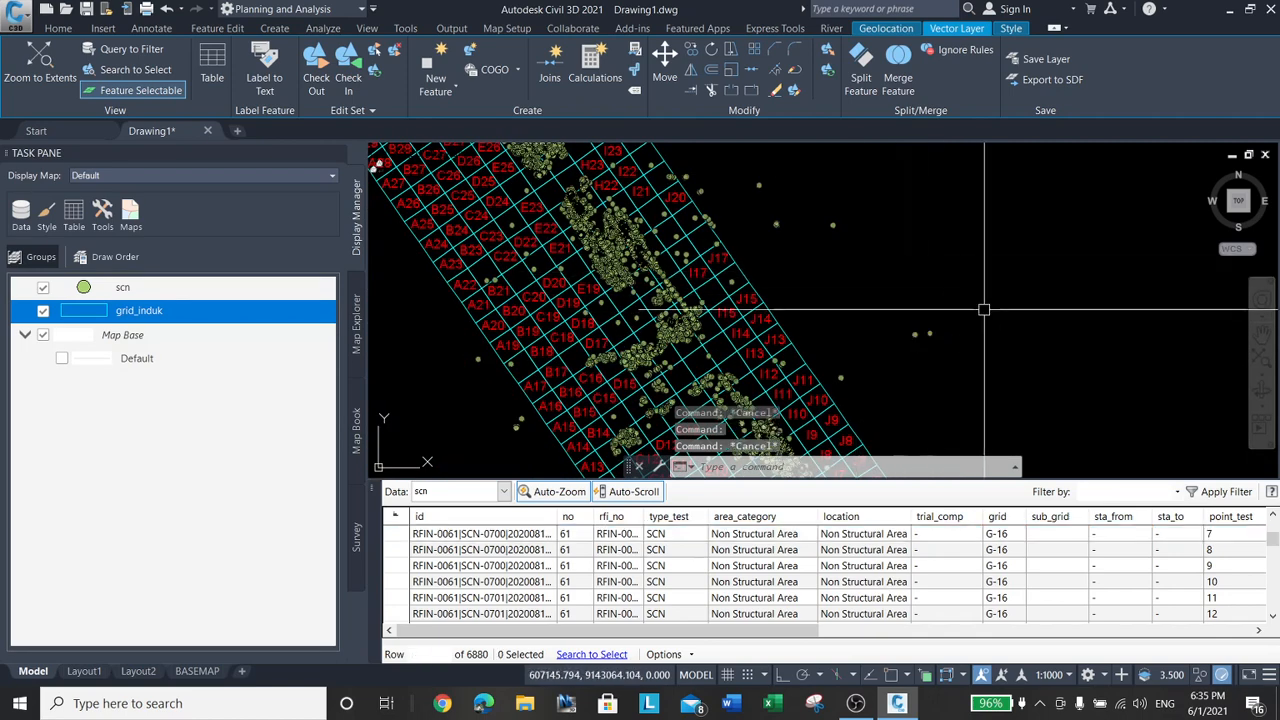
click(373, 490)
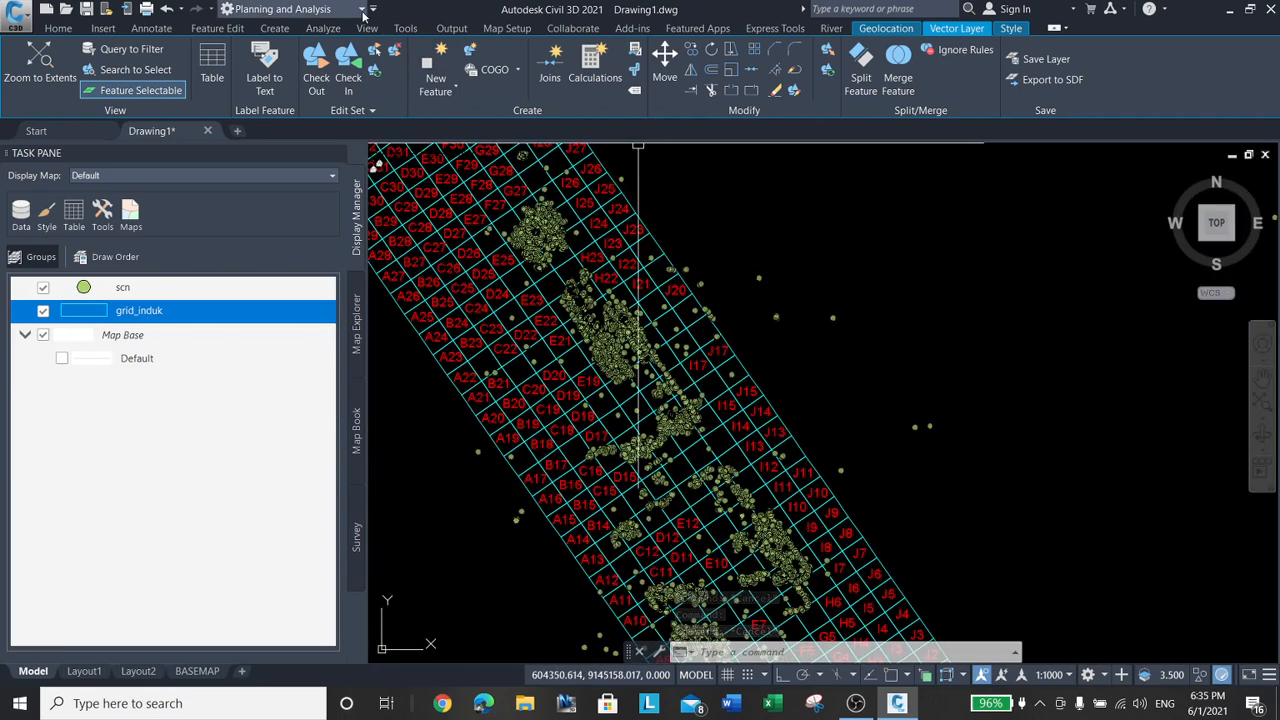
click(331, 30)
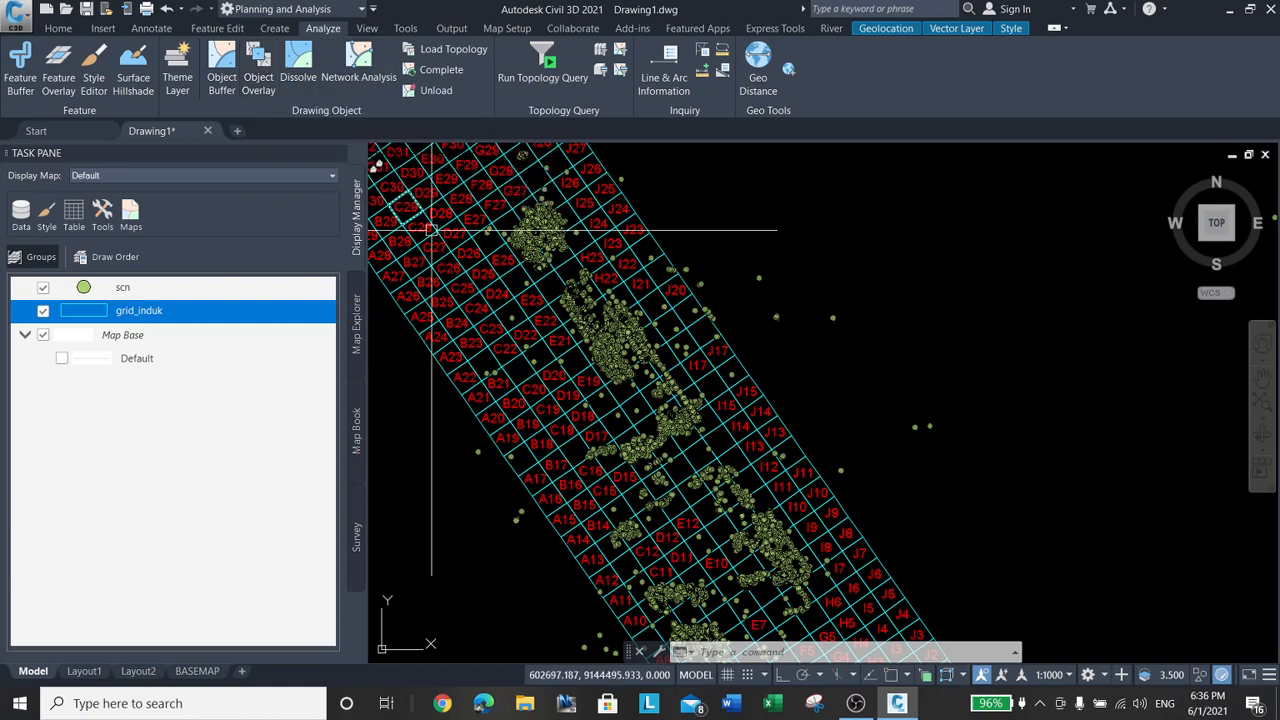
click(357, 345)
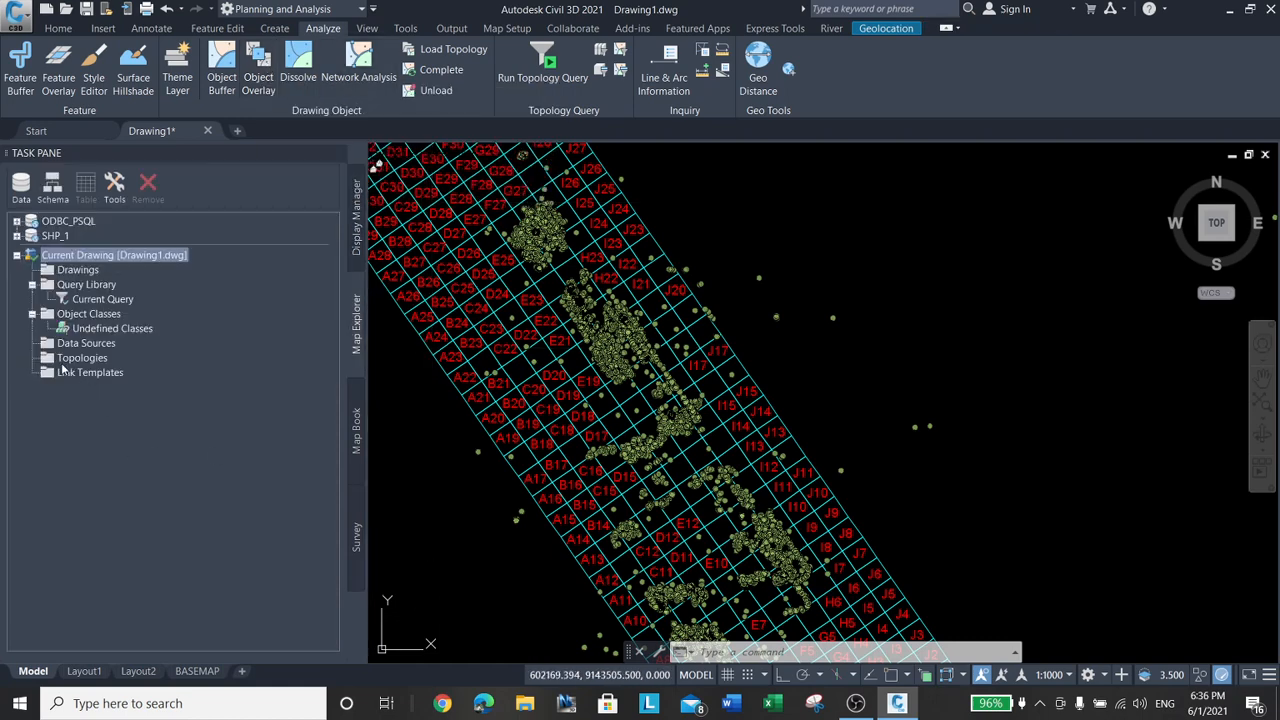
click(75, 358)
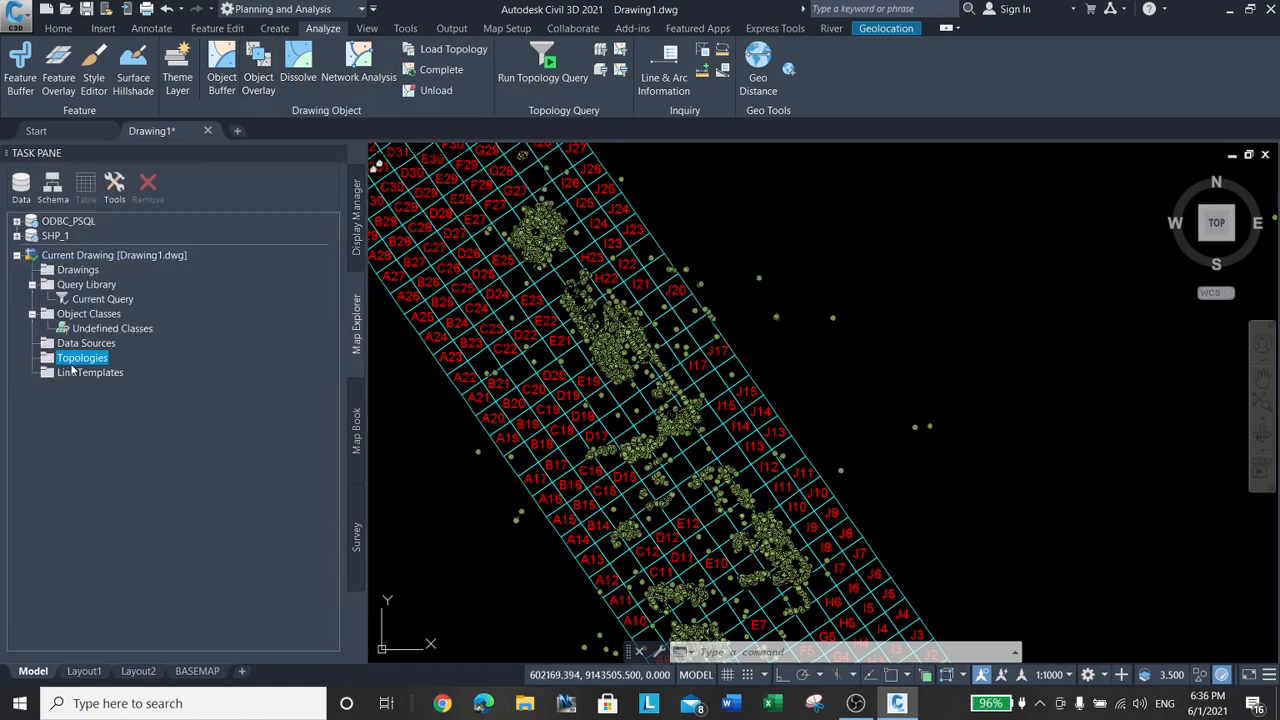
click(358, 220)
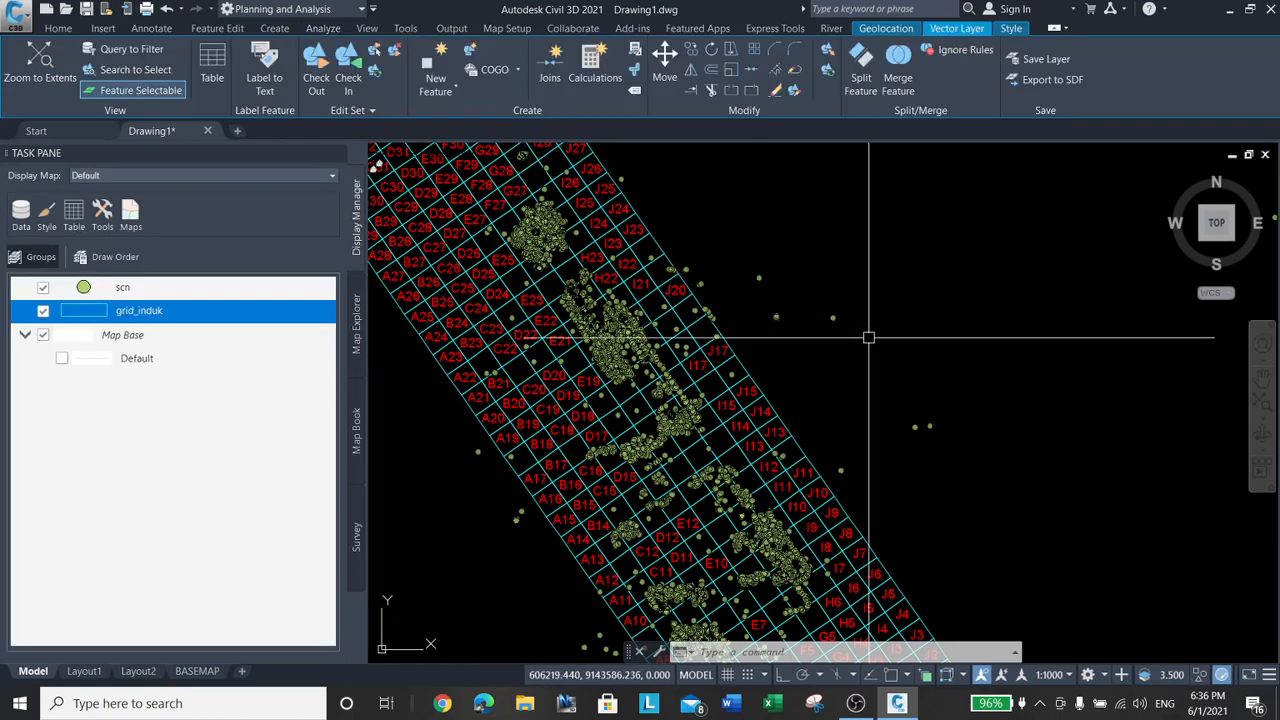
Examine the grid_induk cells at the grid's northern end, around G32 and H31.
scroll(840, 335, down, 2)
scroll(609, 195, up, 8)
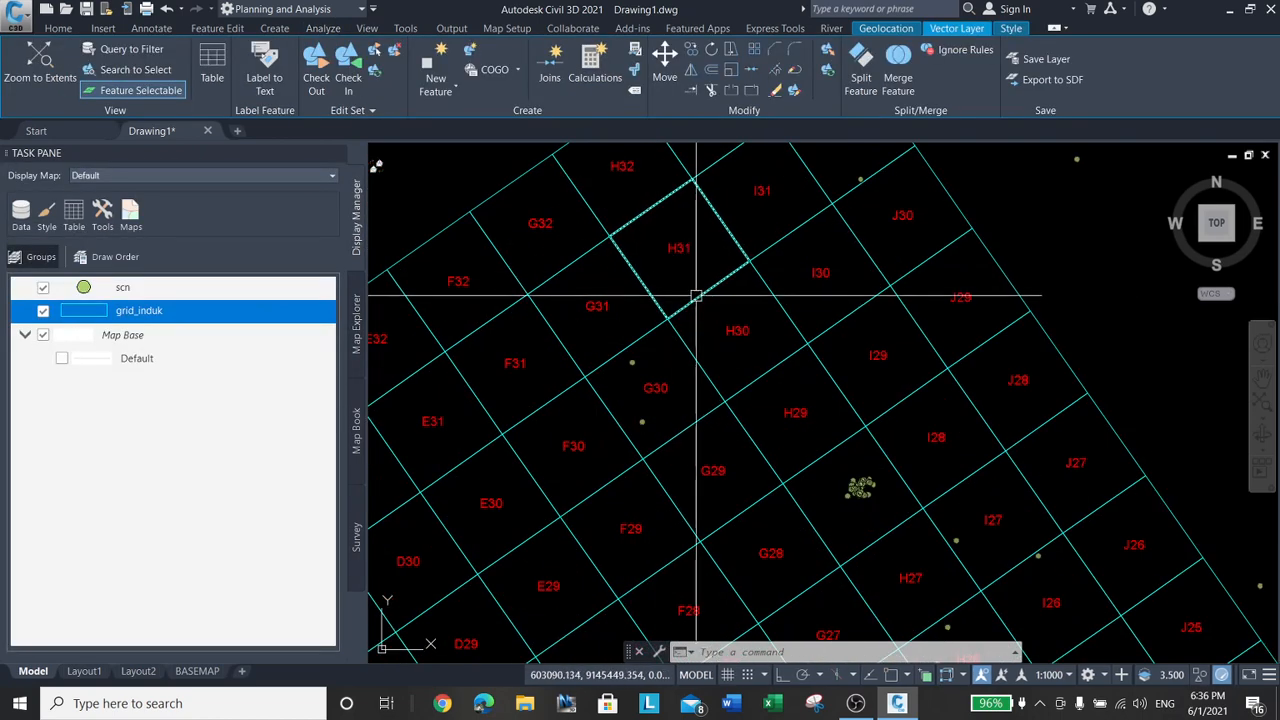
scroll(696, 296, down, 5)
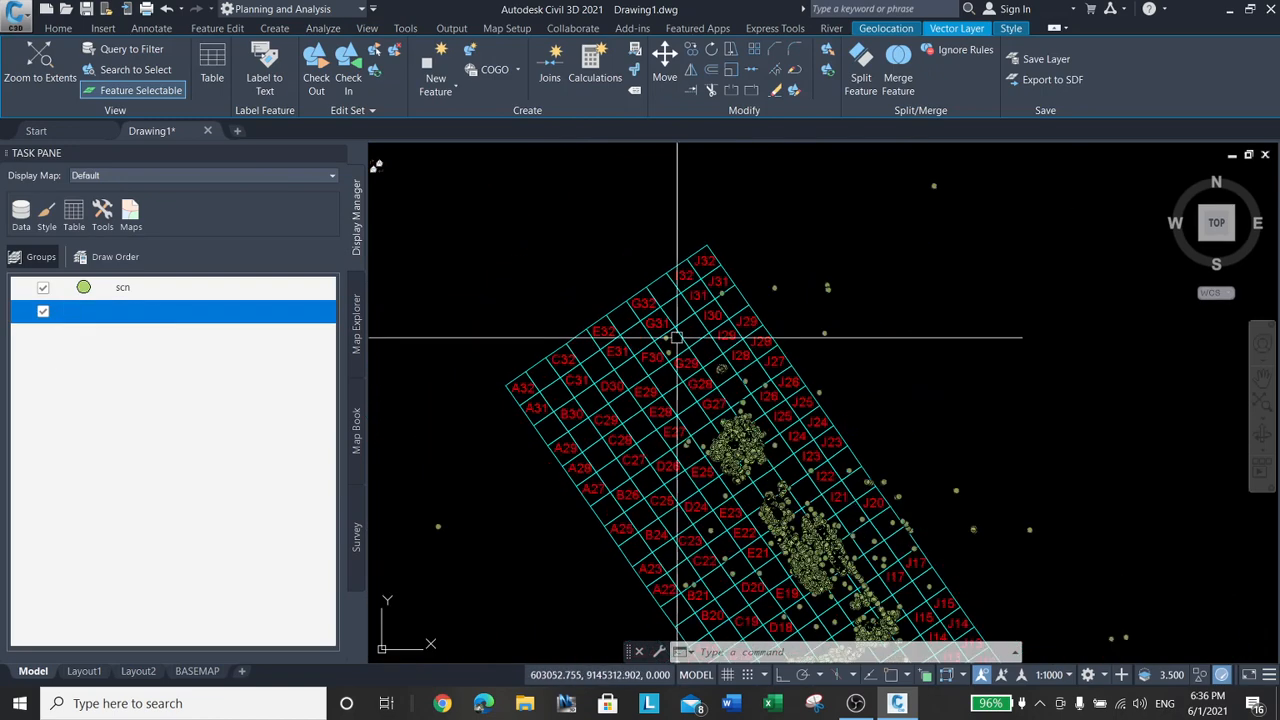
scroll(665, 315, up, 5)
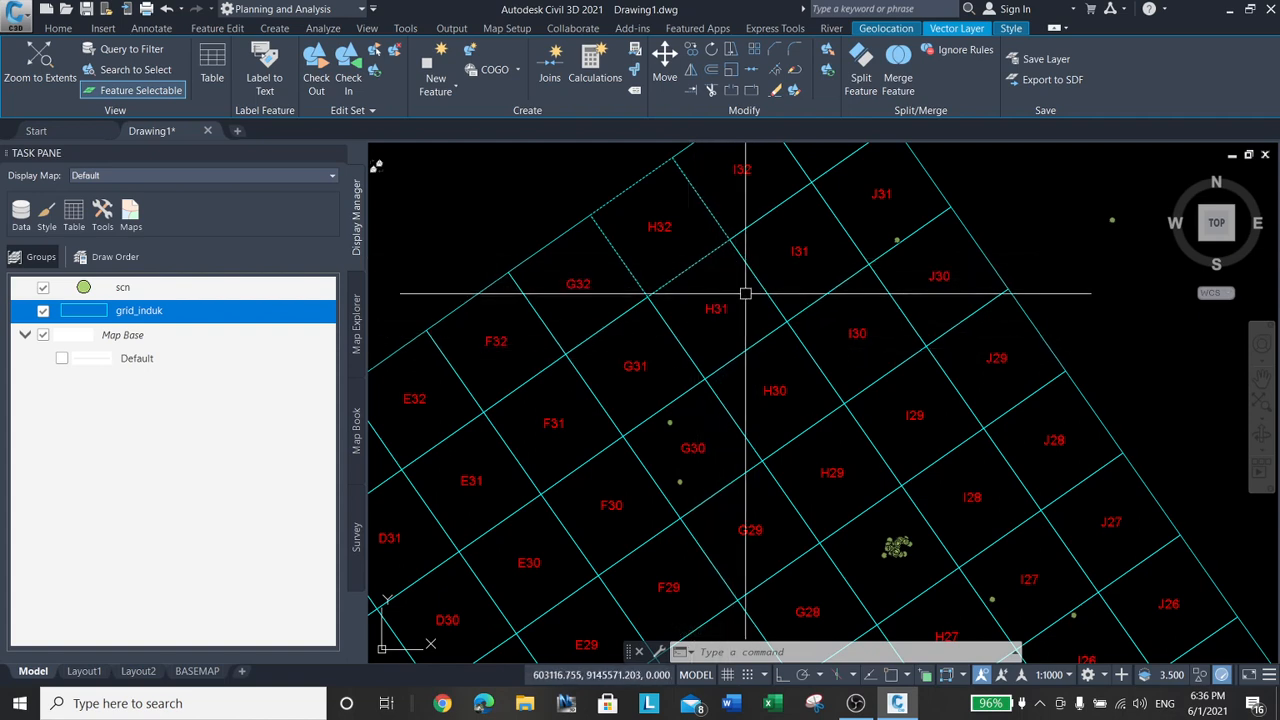
key(Escape)
click(586, 268)
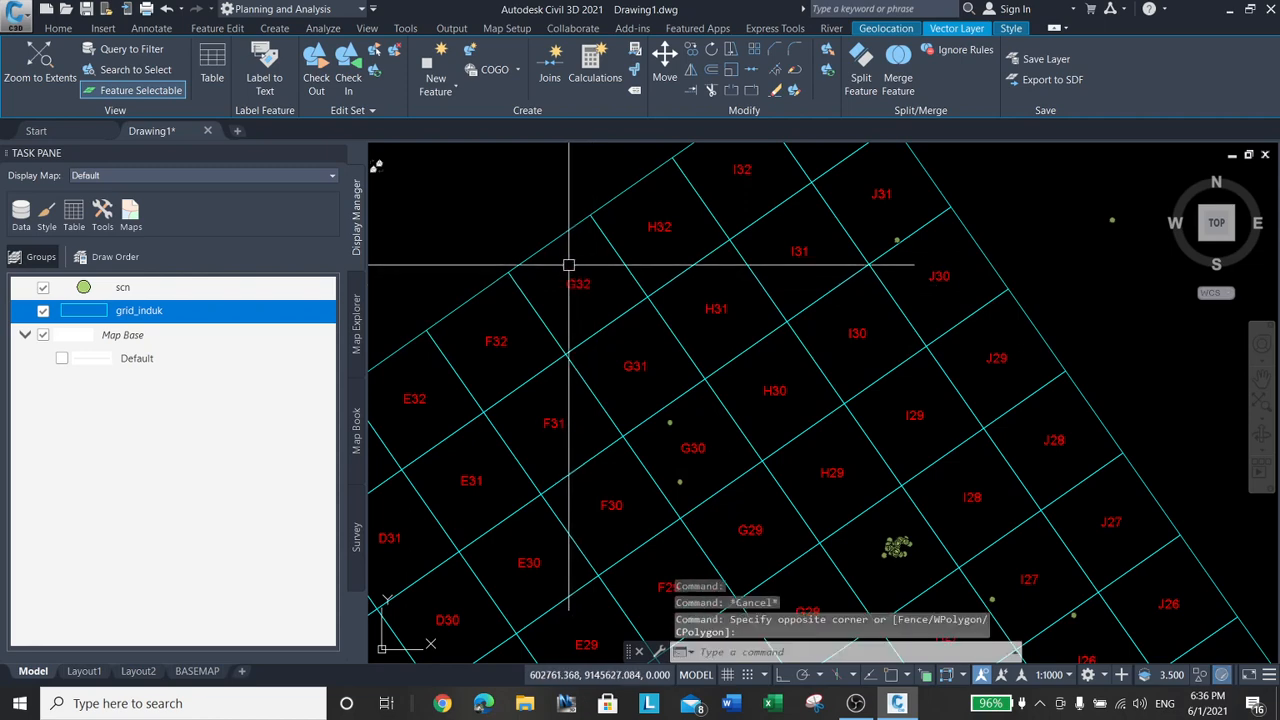
key(Escape)
Make scn the active layer, inspect the isolated point near the edge of cell H26, and review how the points spread across the whole grid.
click(141, 289)
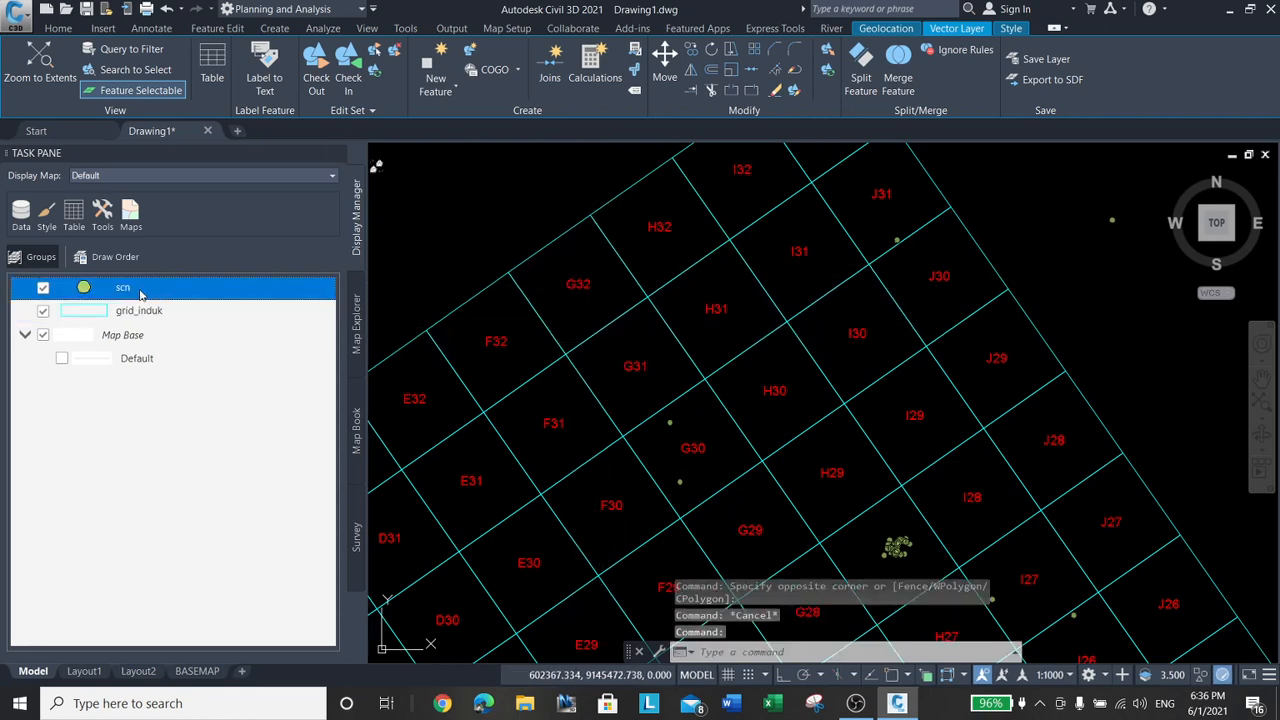
scroll(622, 330, down, 3)
scroll(765, 489, up, 3)
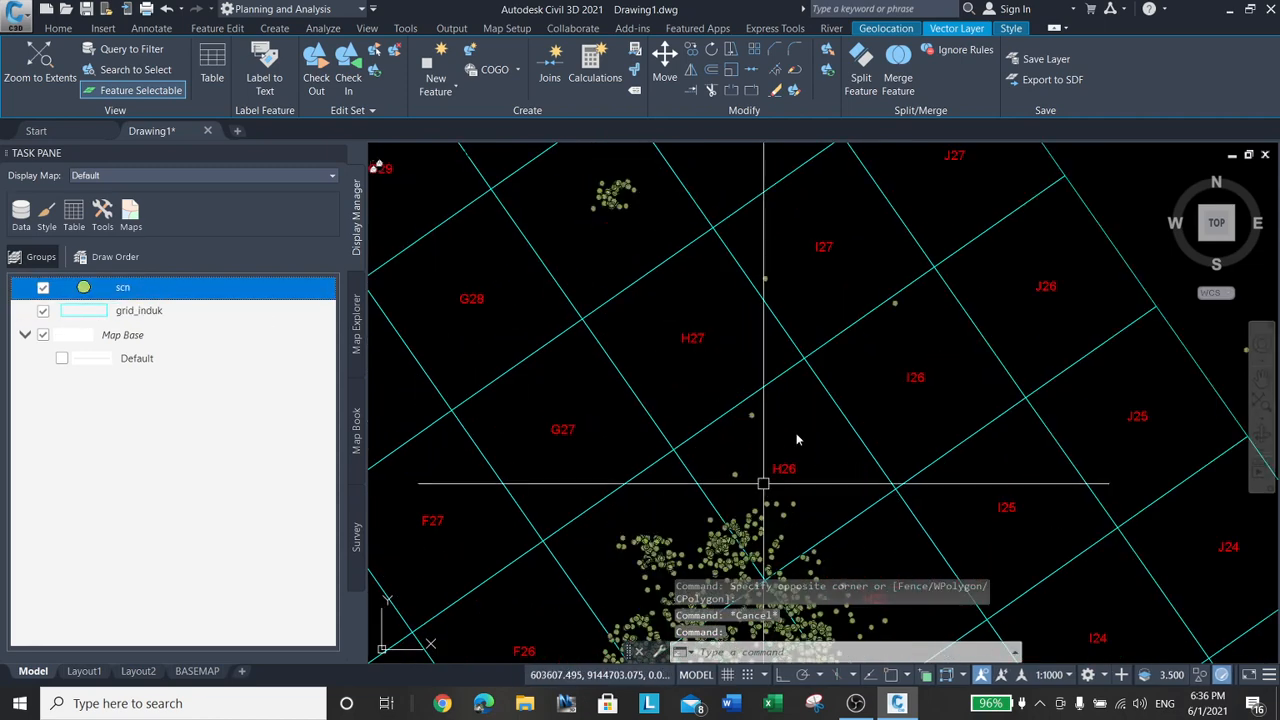
scroll(770, 423, up, 3)
click(768, 423)
click(702, 388)
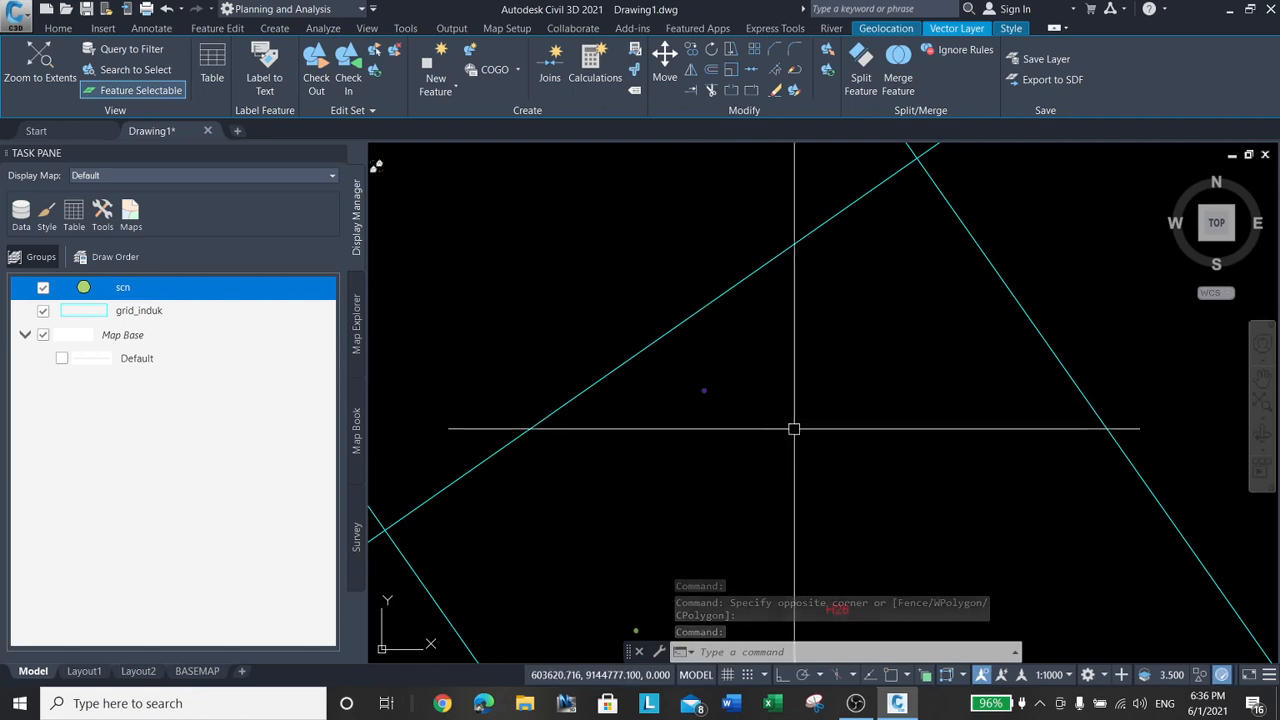
key(Escape)
scroll(786, 423, down, 8)
middle_drag(832, 437, 768, 372)
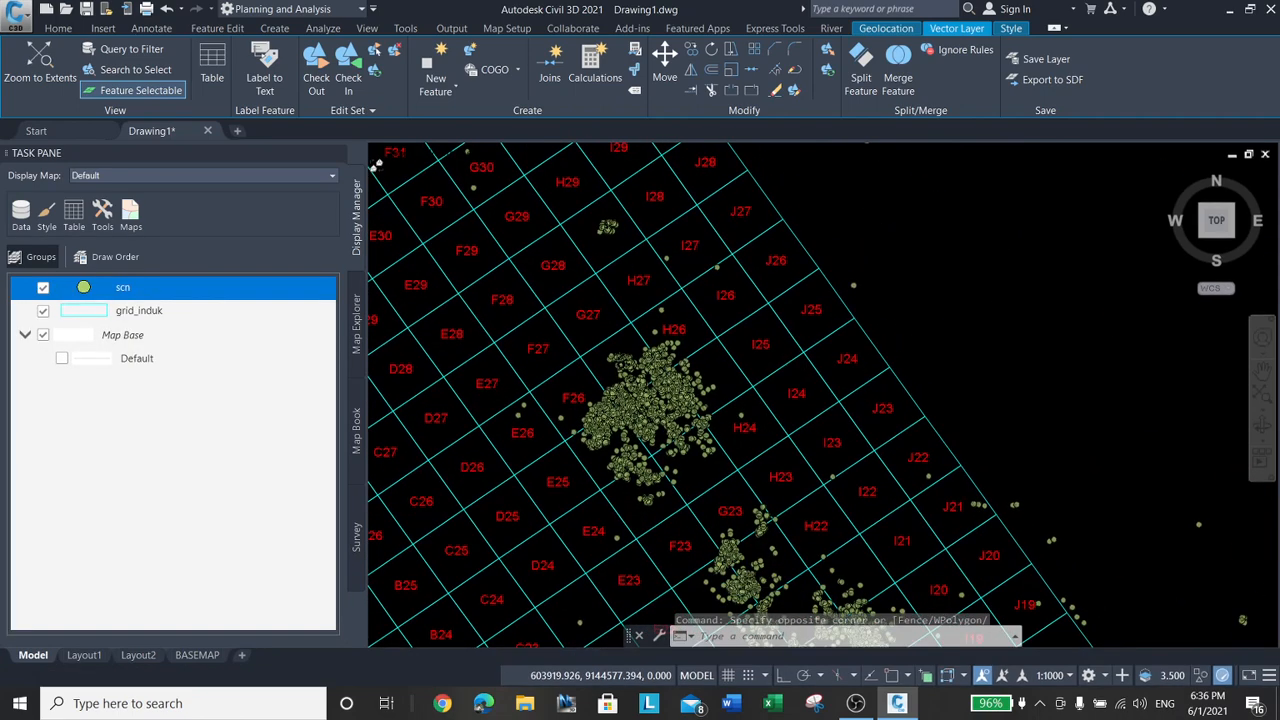
scroll(779, 372, down, 5)
middle_drag(845, 452, 741, 348)
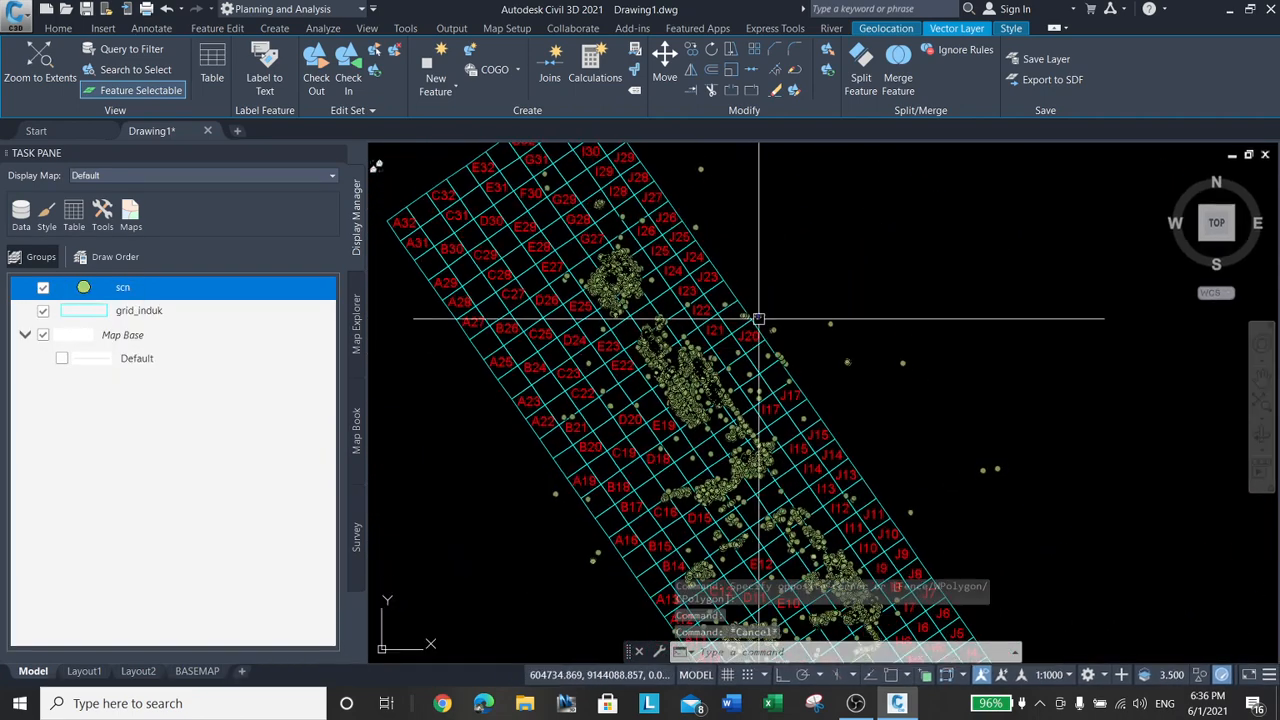
scroll(805, 280, down, 2)
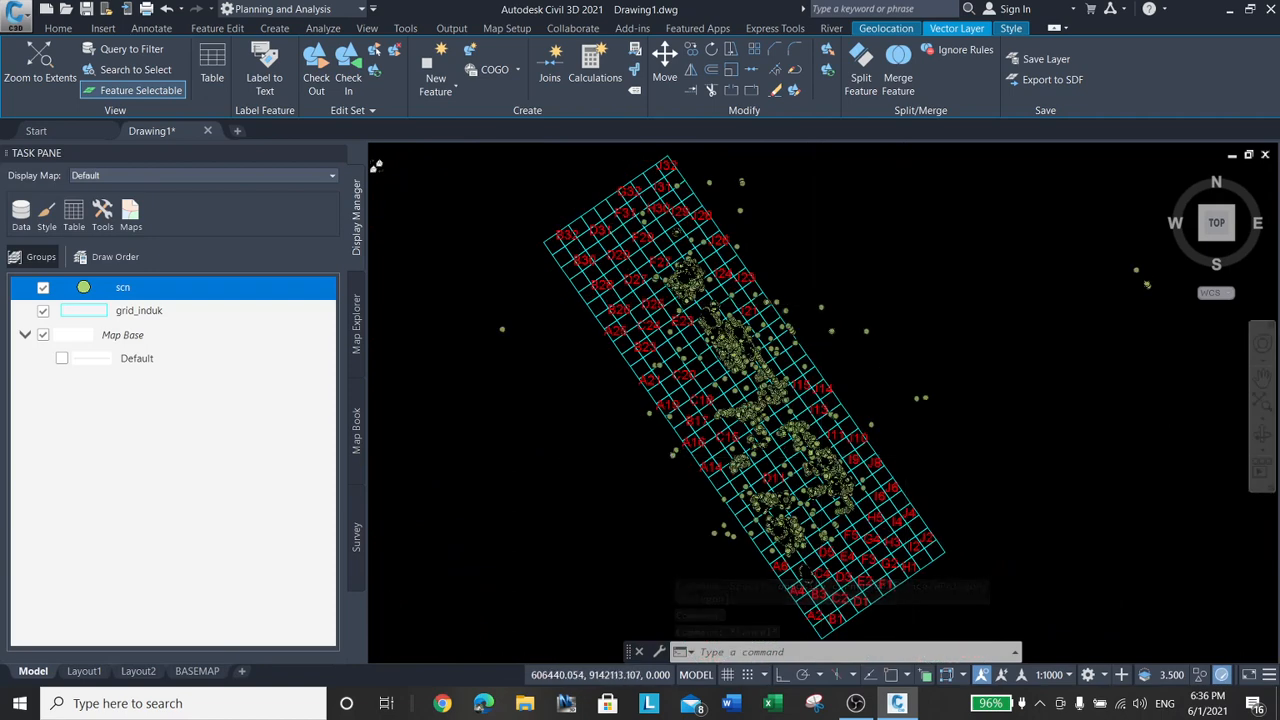
scroll(890, 440, up, 2)
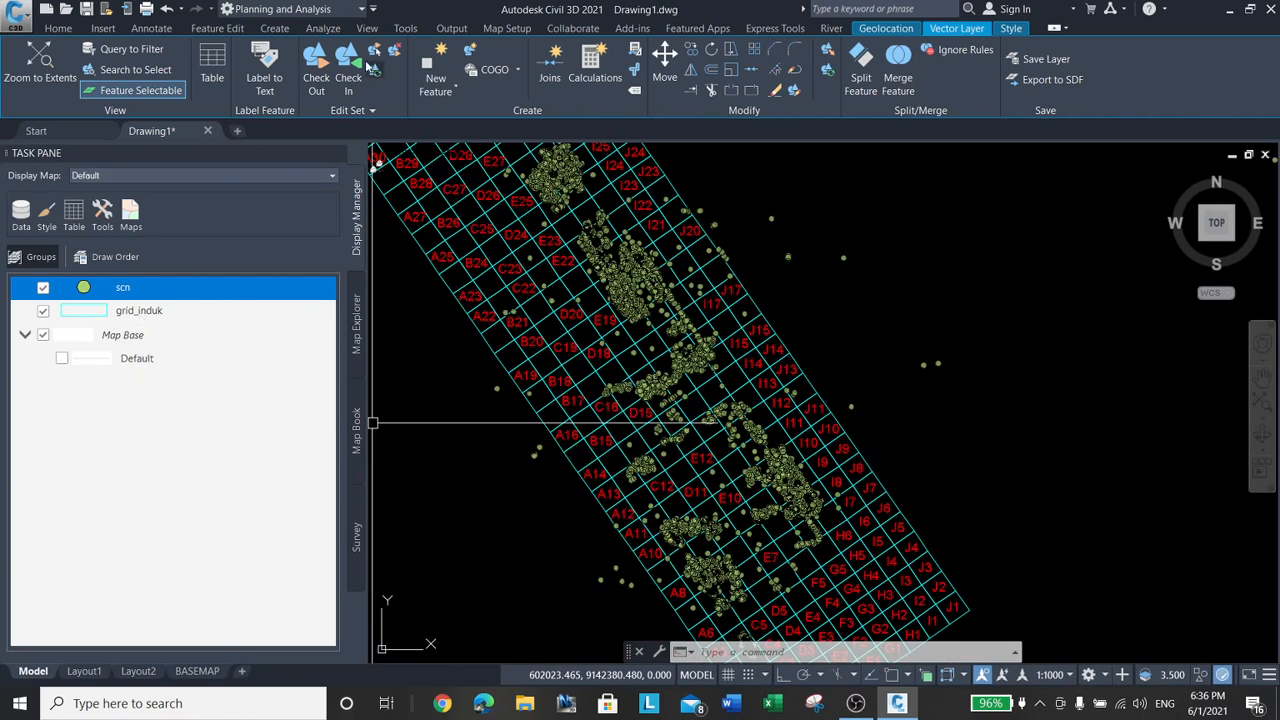
Start a feature overlay analysis with the scn points layer as source and the grid_induk polygons layer as overlay.
click(324, 28)
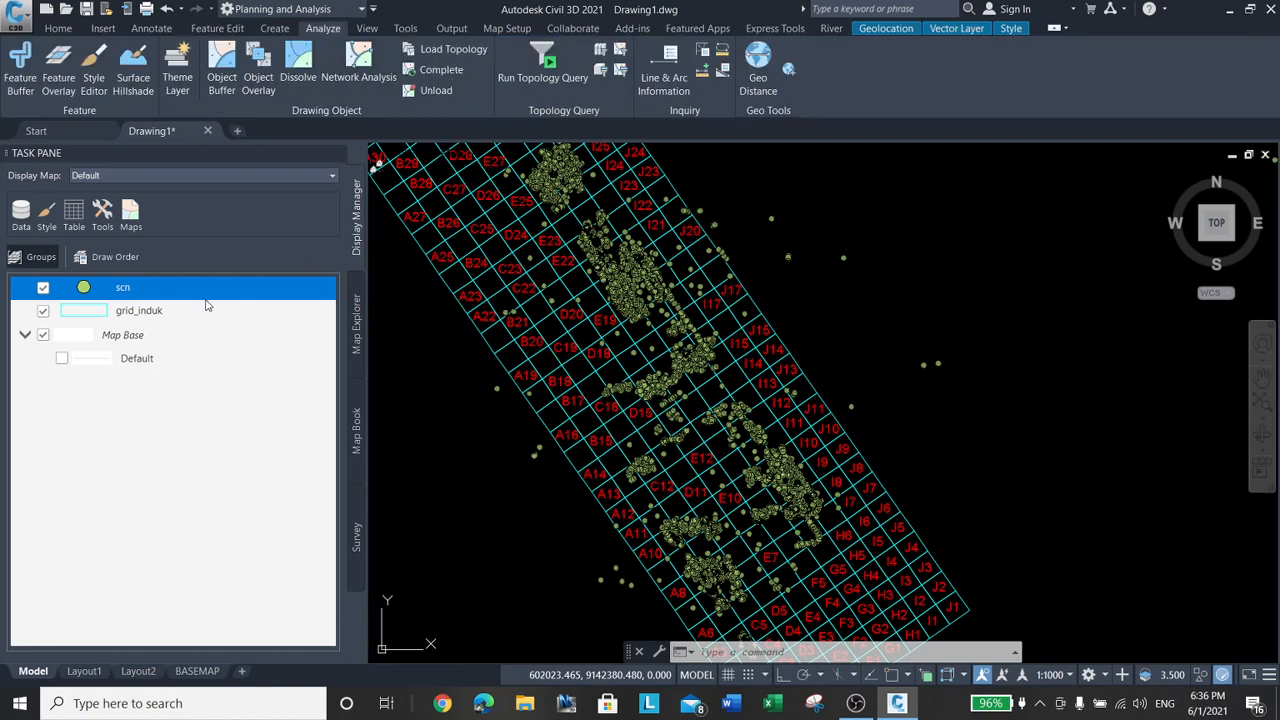
click(58, 75)
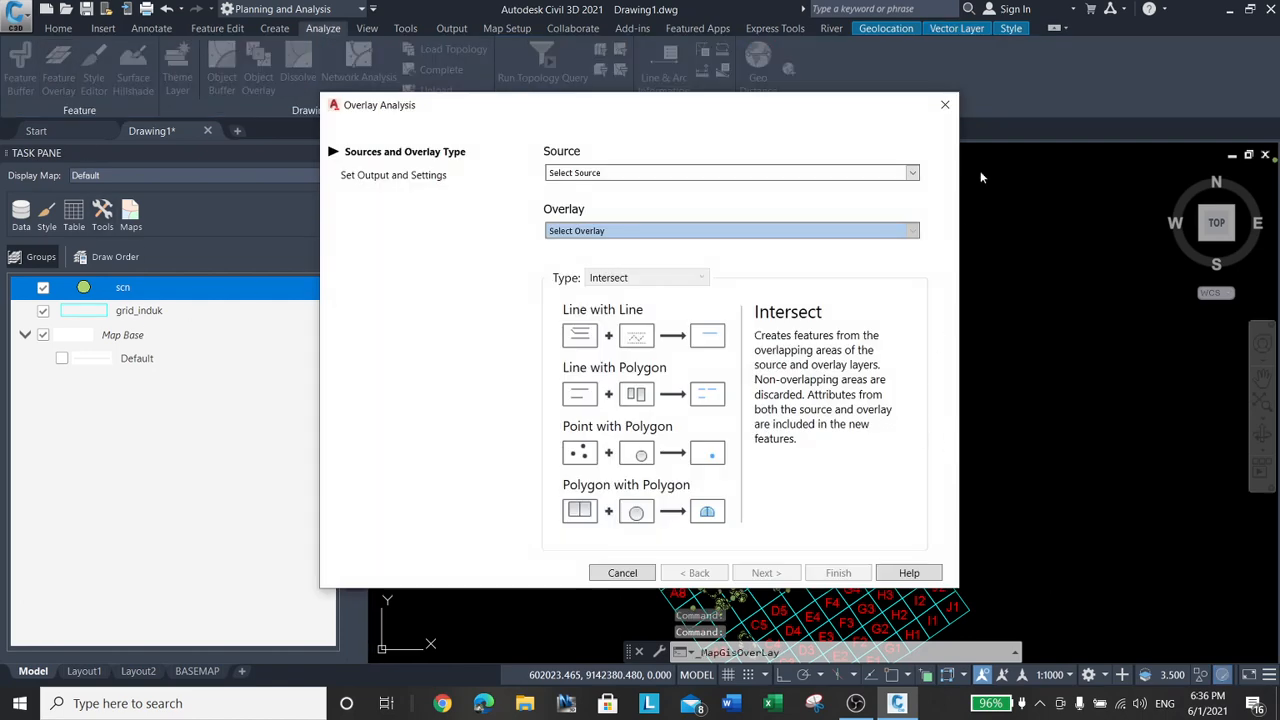
click(912, 173)
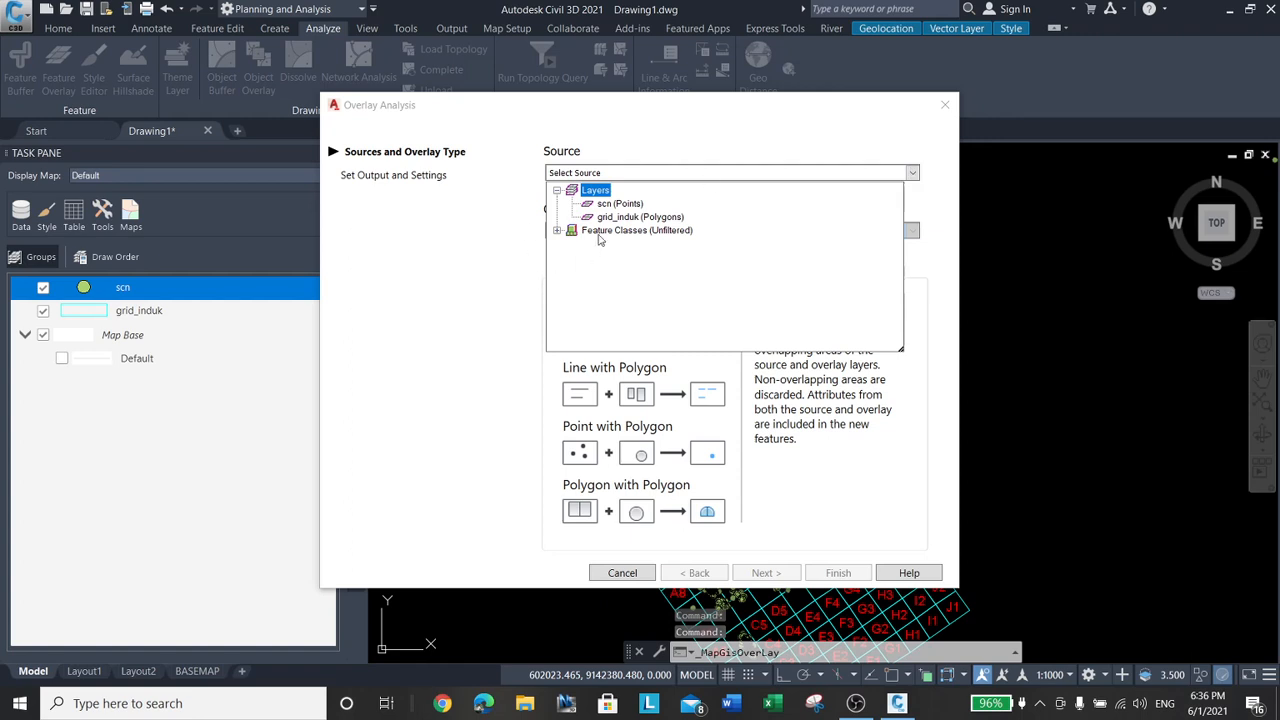
click(620, 203)
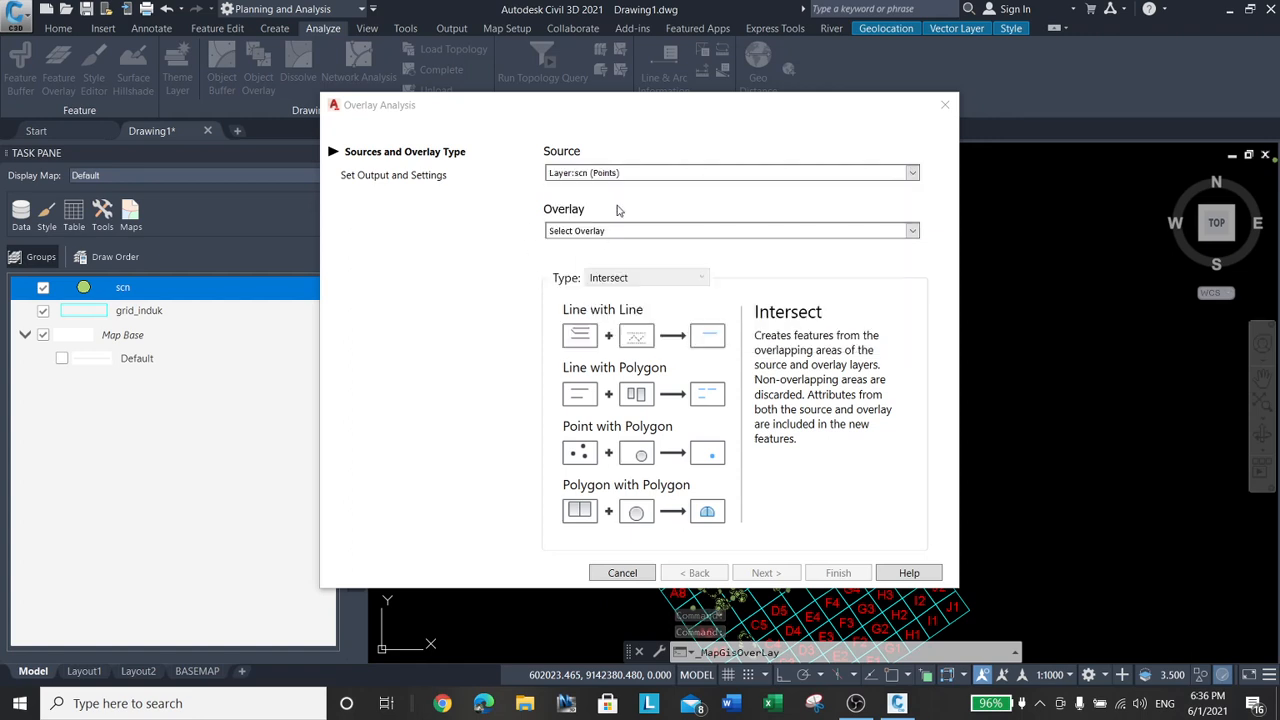
click(912, 231)
click(630, 263)
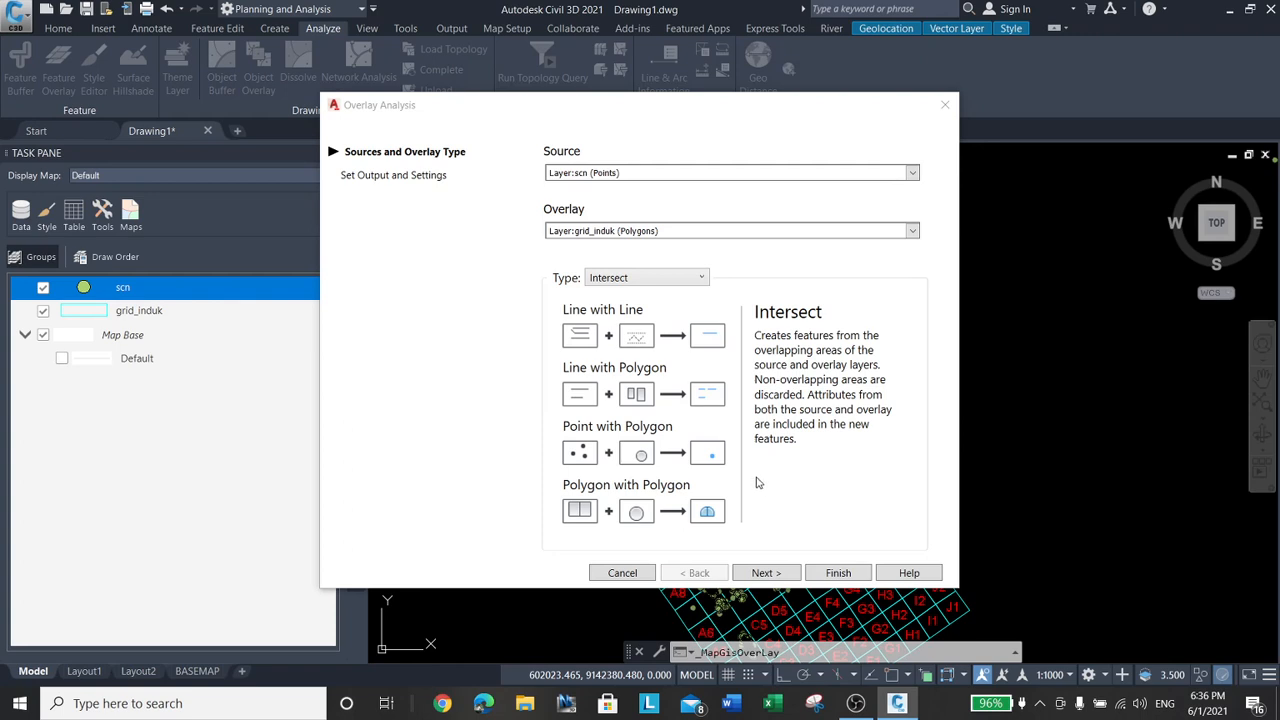
Compare the Intersect and Identity overlay types, set the type to Identity and continue to the output settings.
click(702, 278)
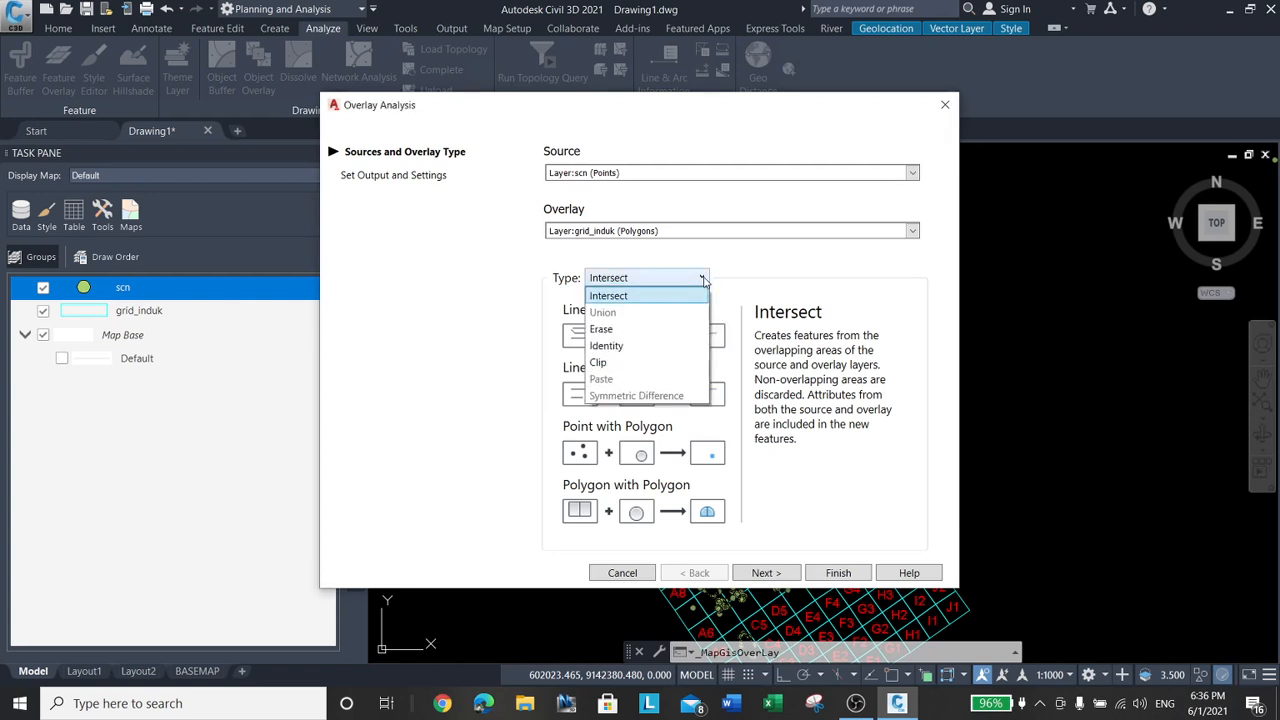
click(619, 347)
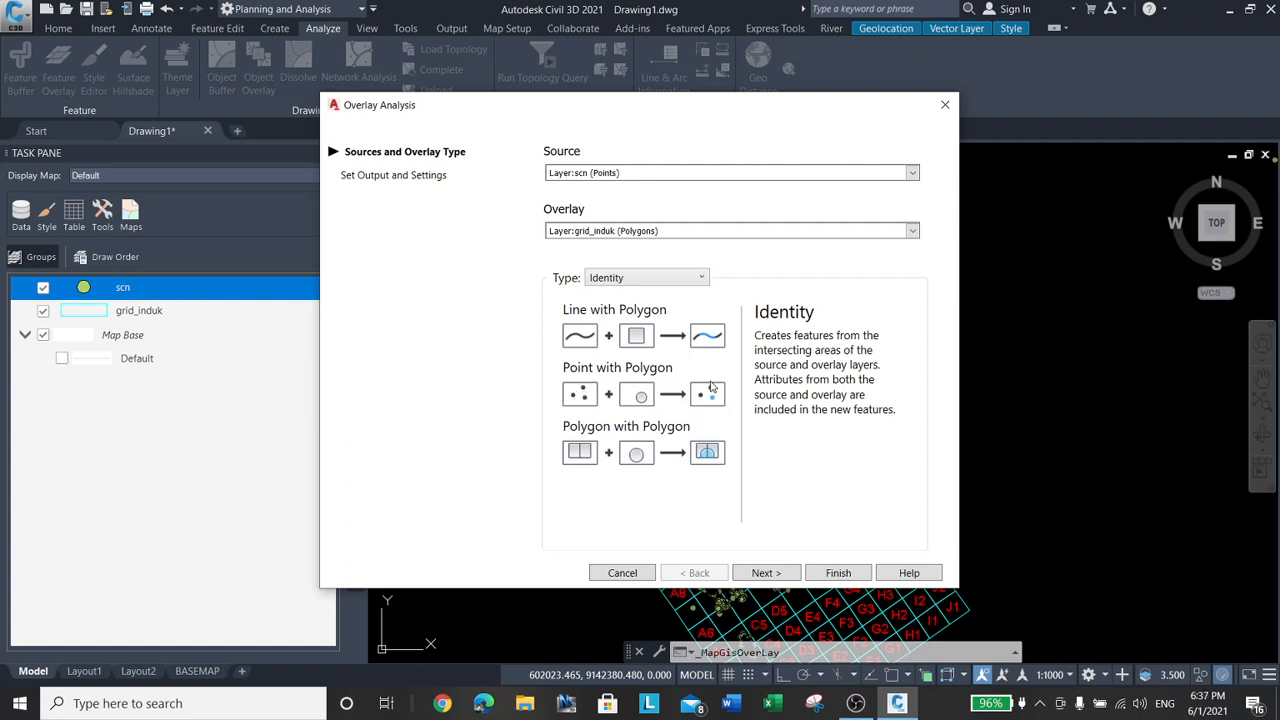
click(641, 279)
click(638, 291)
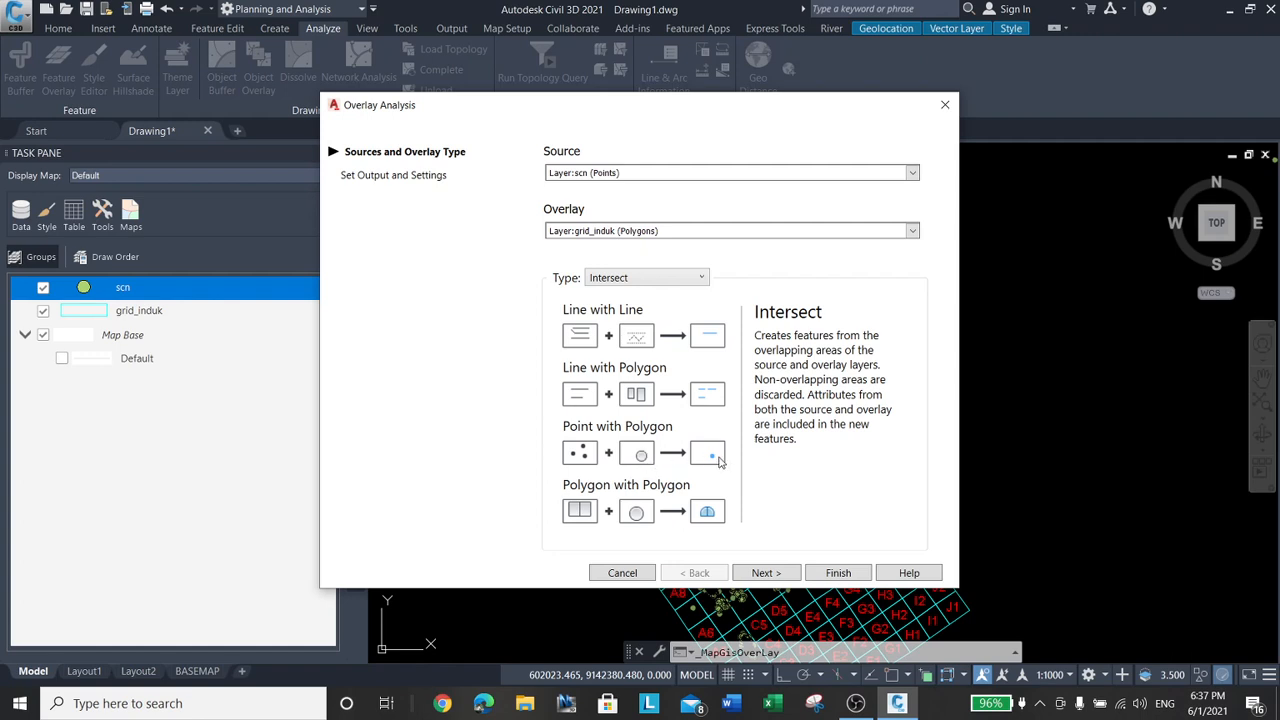
click(648, 279)
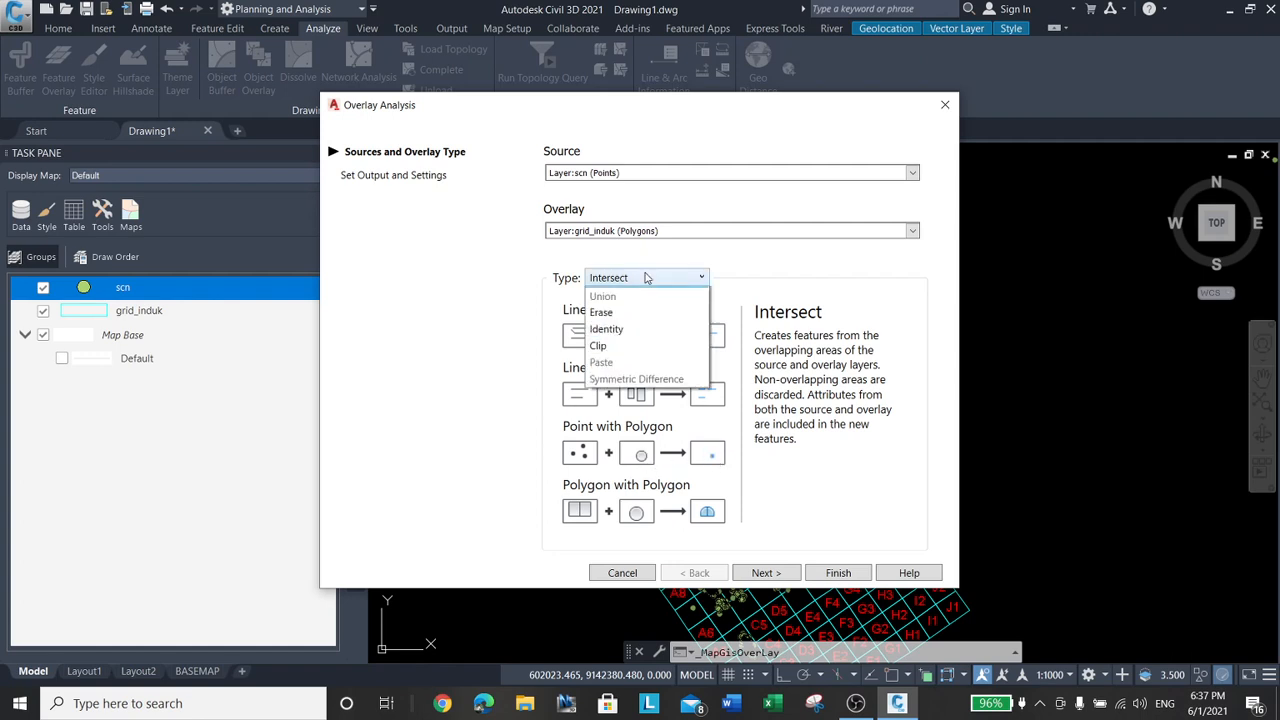
click(673, 348)
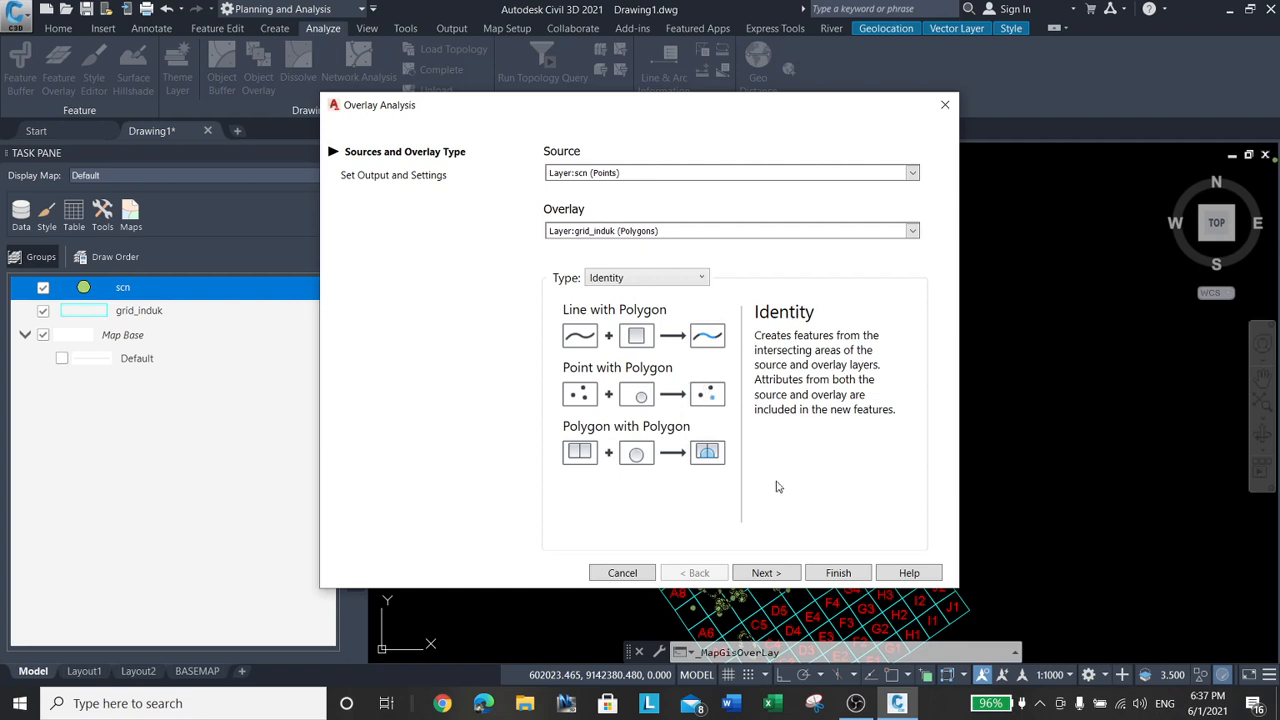
click(779, 574)
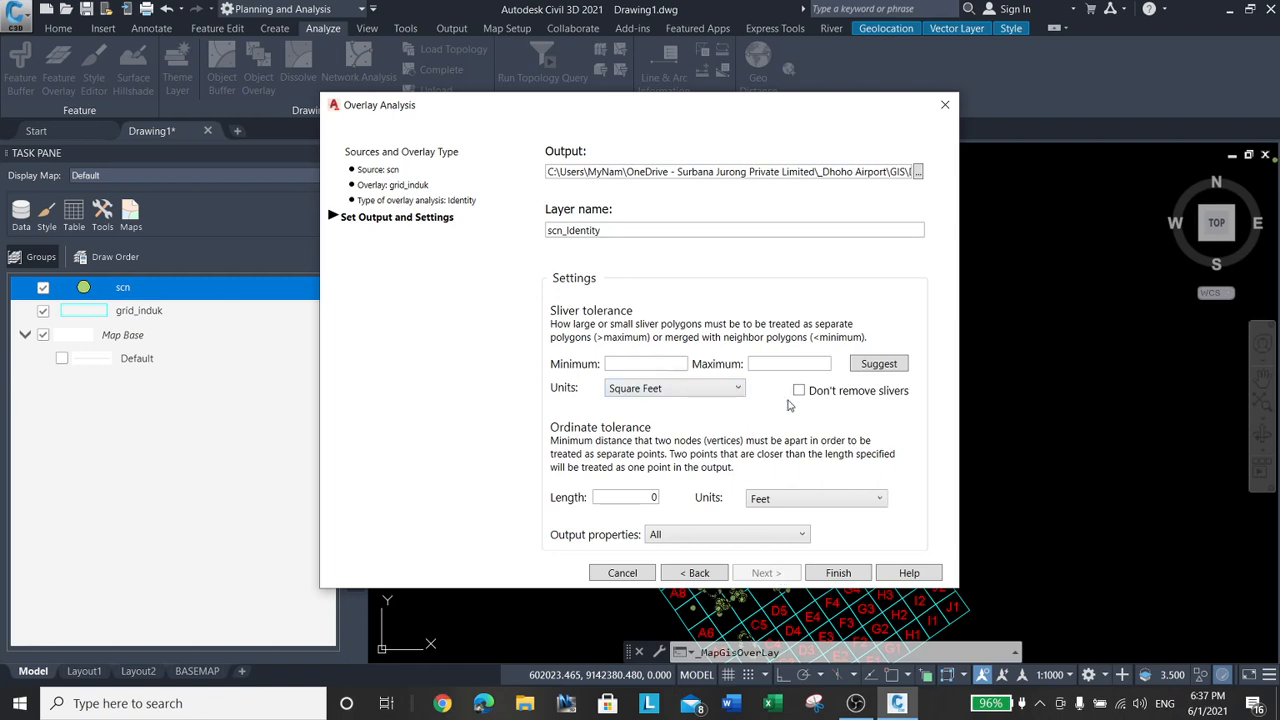
Check the SDF folder and its existing files as the save location for the overlay output.
click(918, 172)
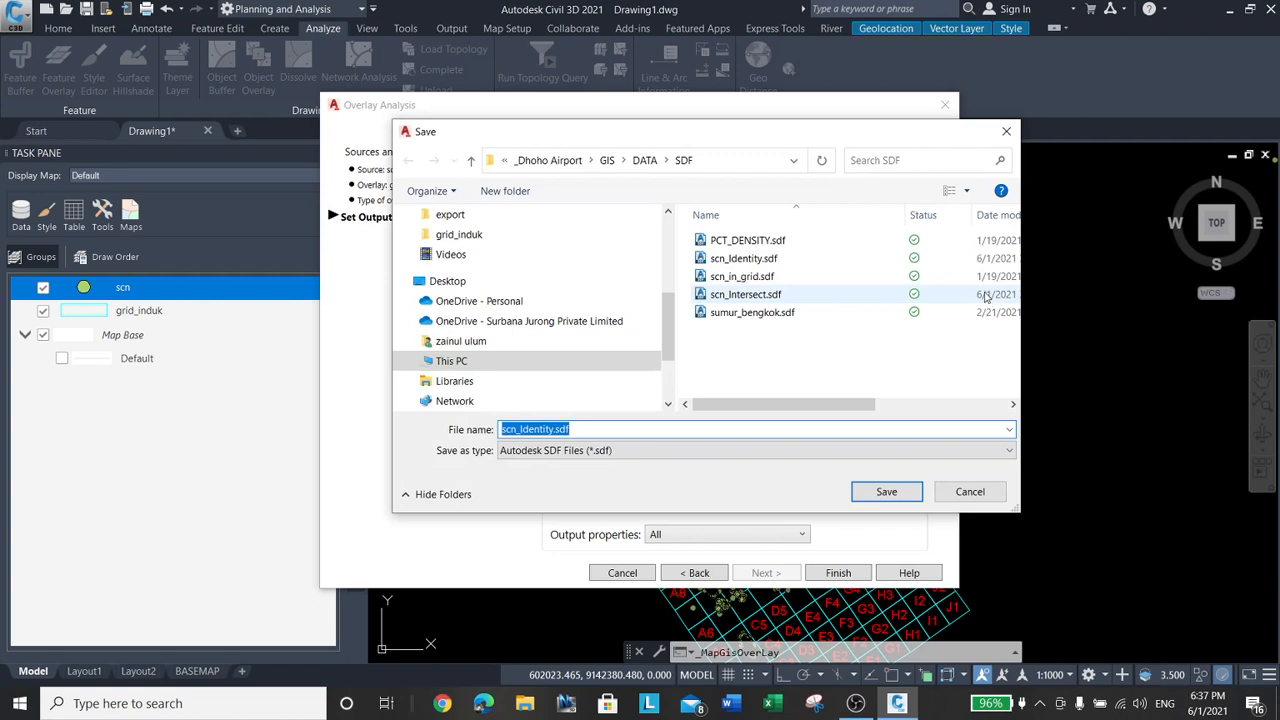
click(757, 243)
click(760, 314)
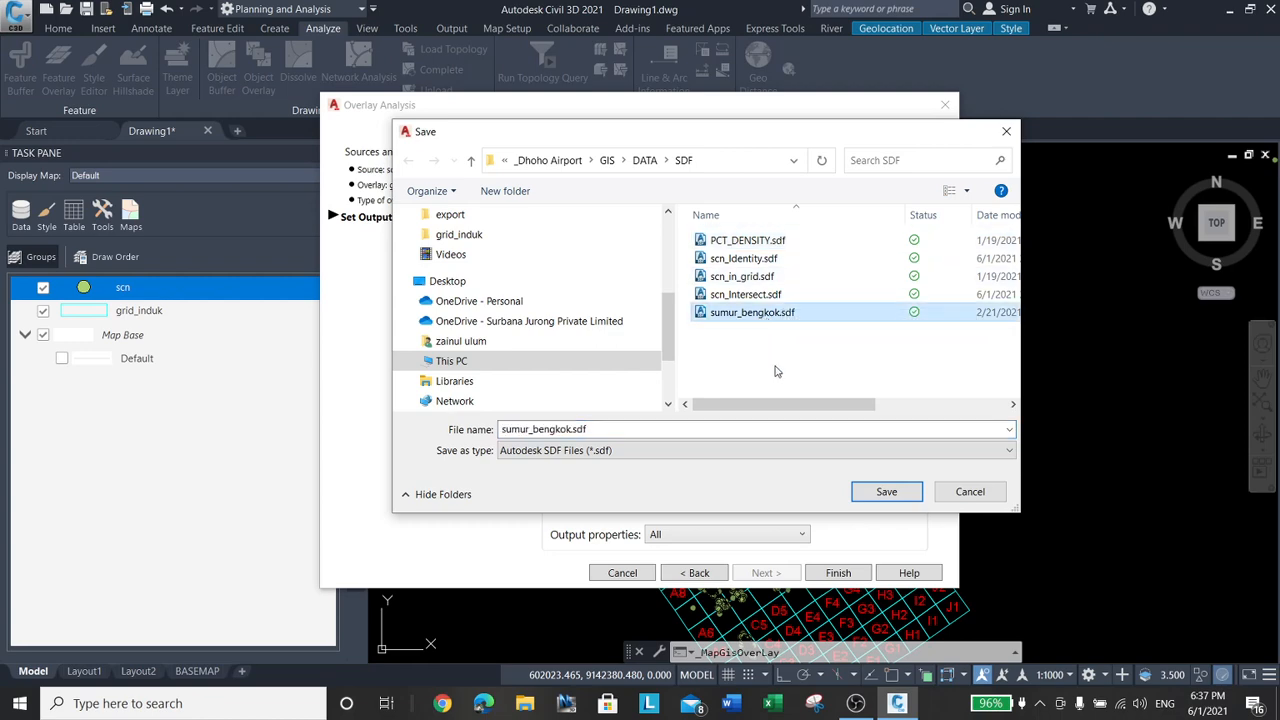
click(965, 491)
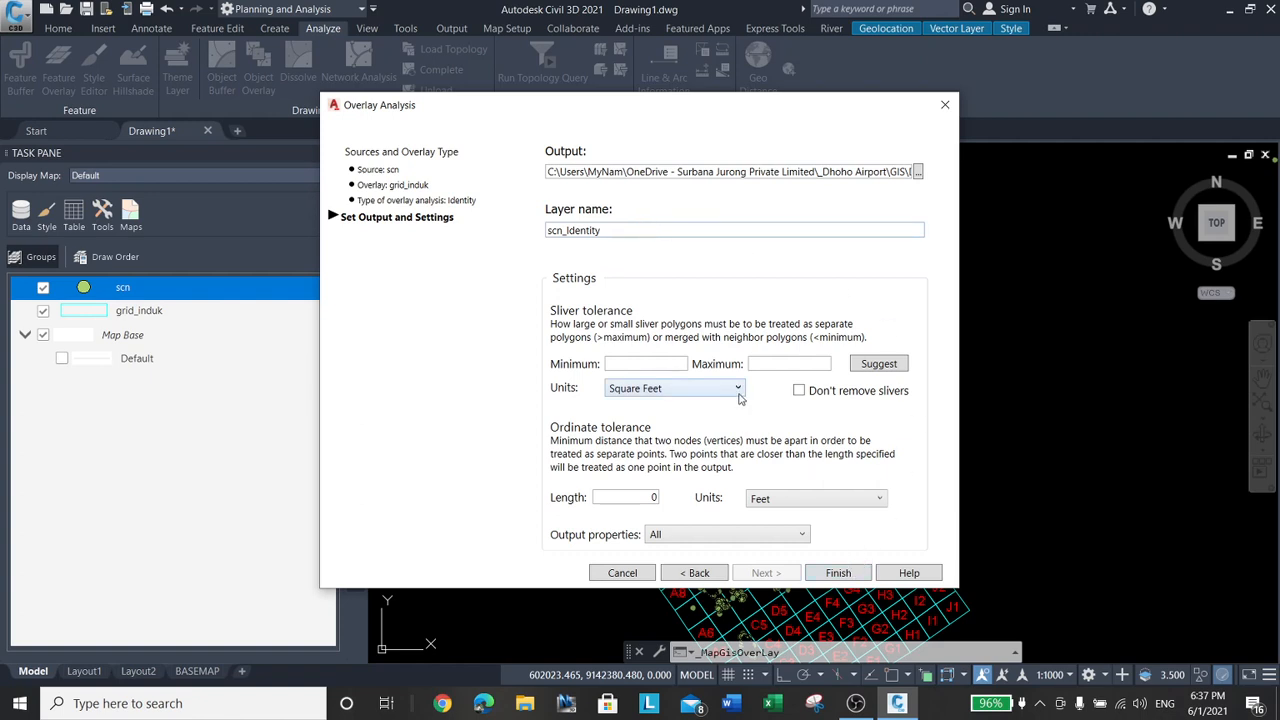
Set the sliver tolerance units to Square Meters and the ordinate tolerance units to Meters for the overlay output.
click(738, 390)
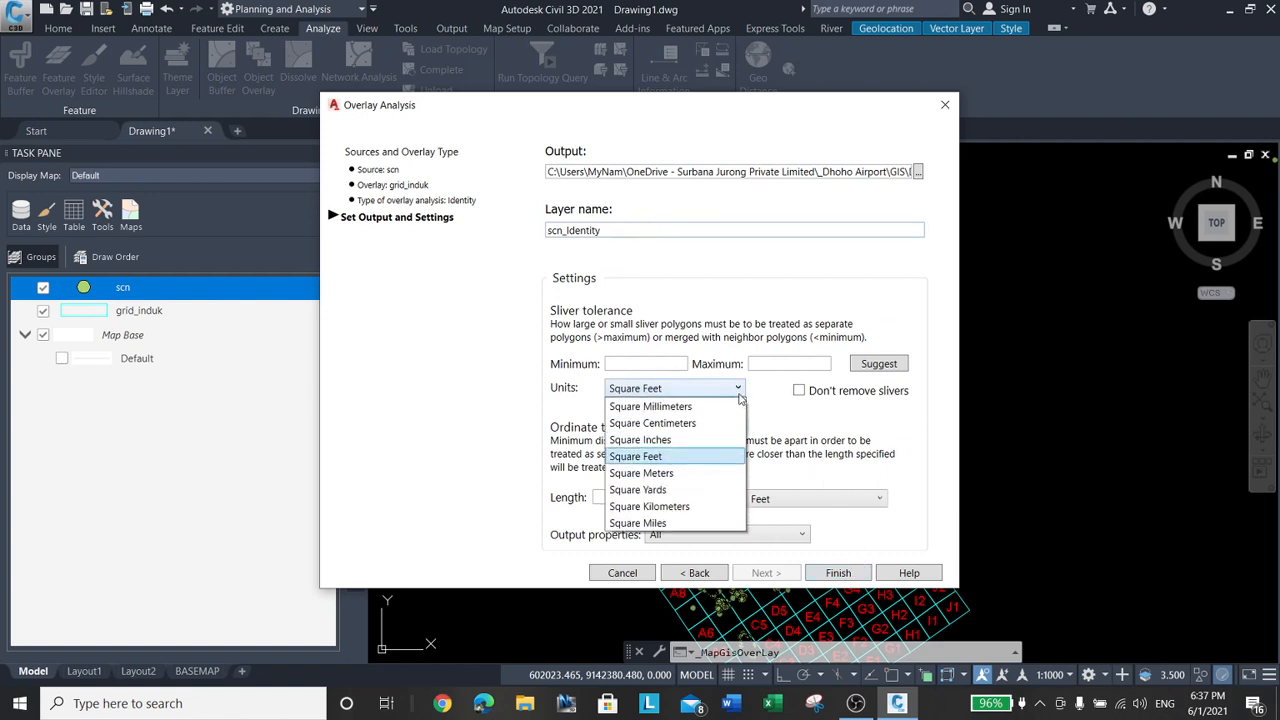
click(697, 475)
click(790, 510)
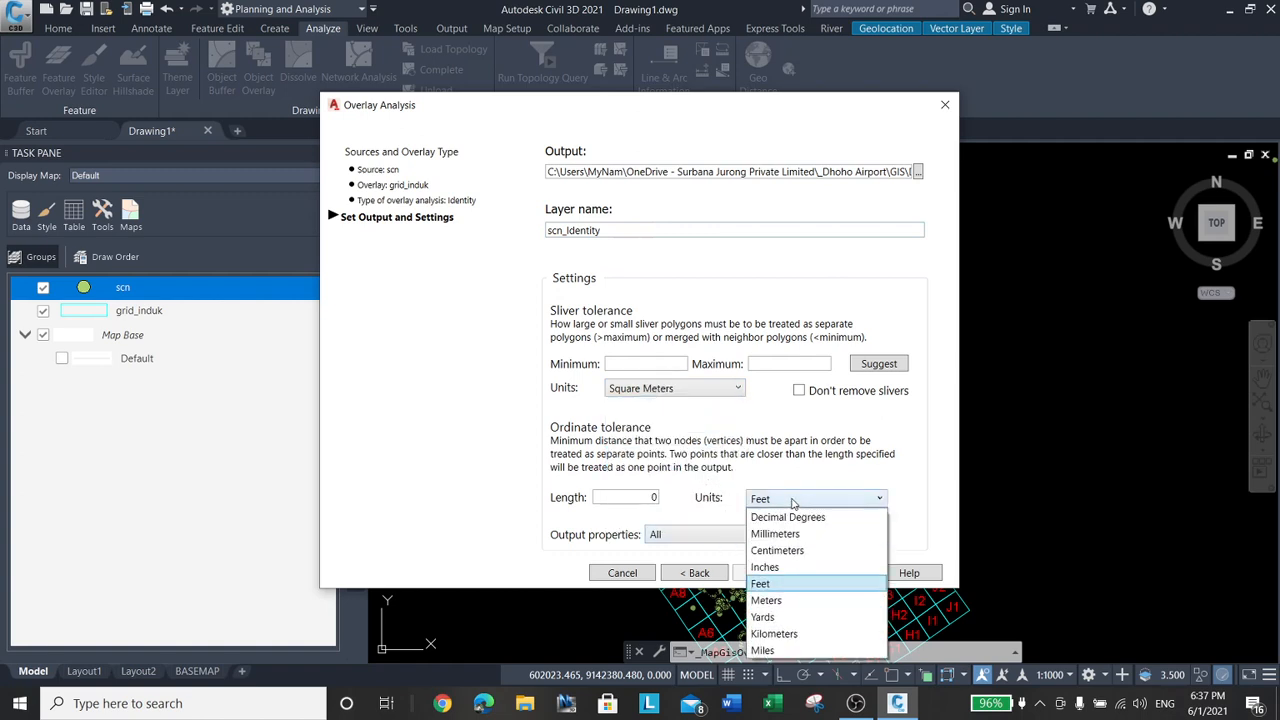
click(770, 602)
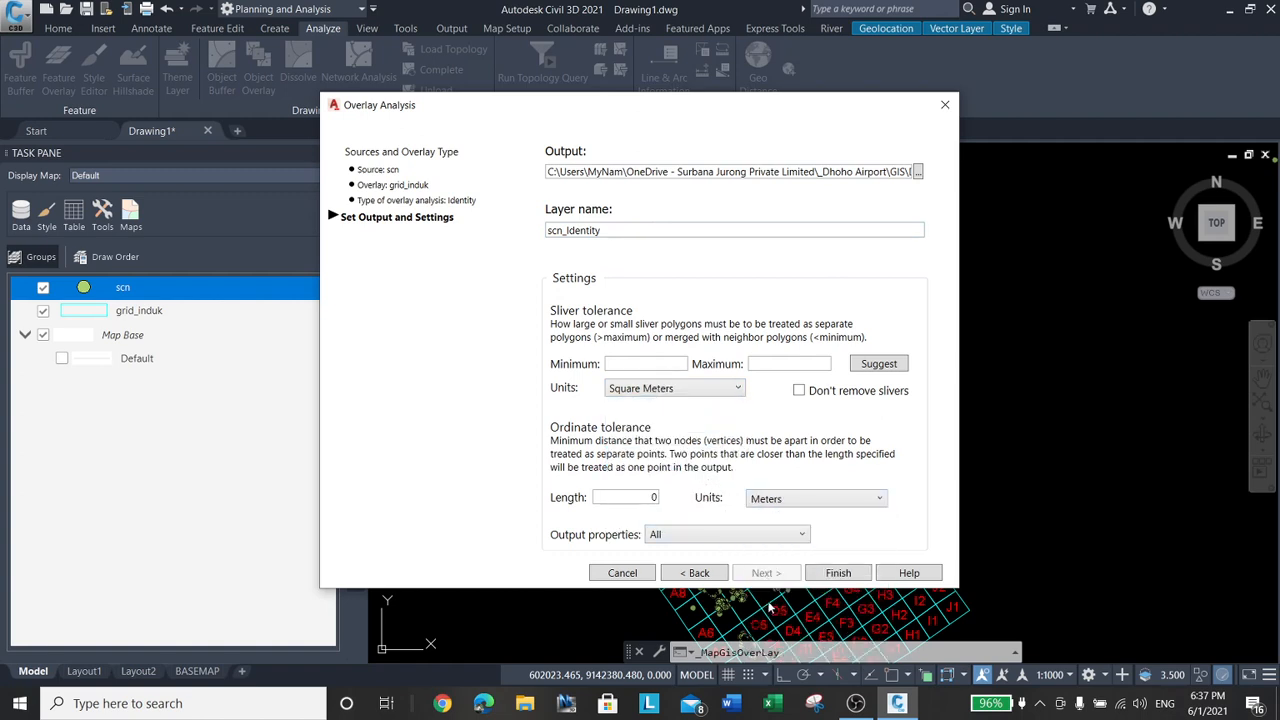
Keep the output properties at All and run the overlay analysis, replacing the existing scn_Identity.sdf file.
click(742, 537)
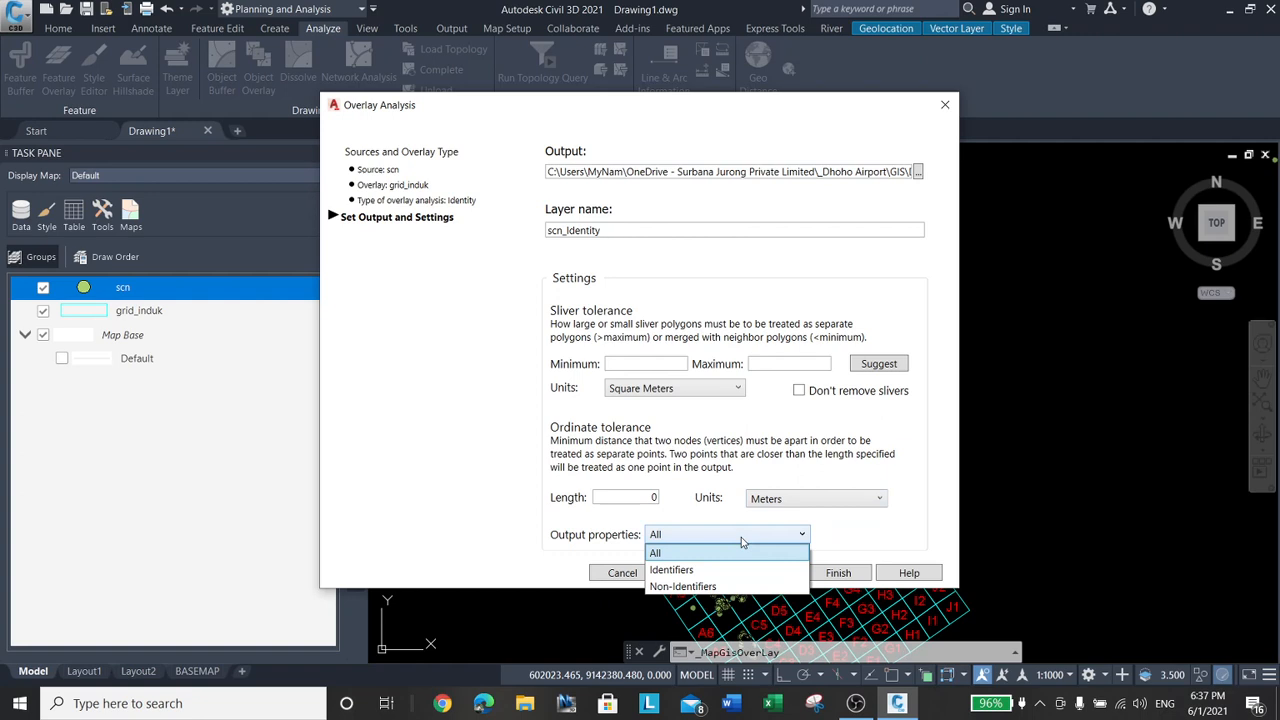
click(735, 570)
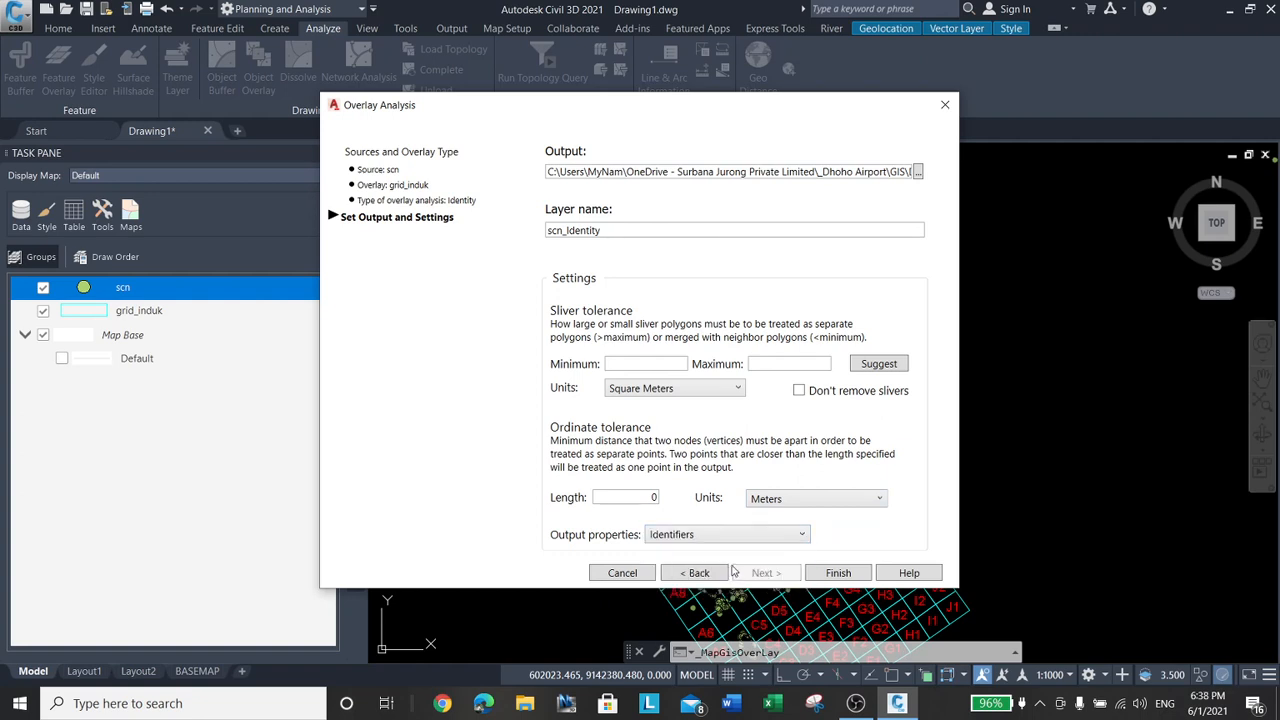
click(733, 537)
click(717, 552)
click(858, 574)
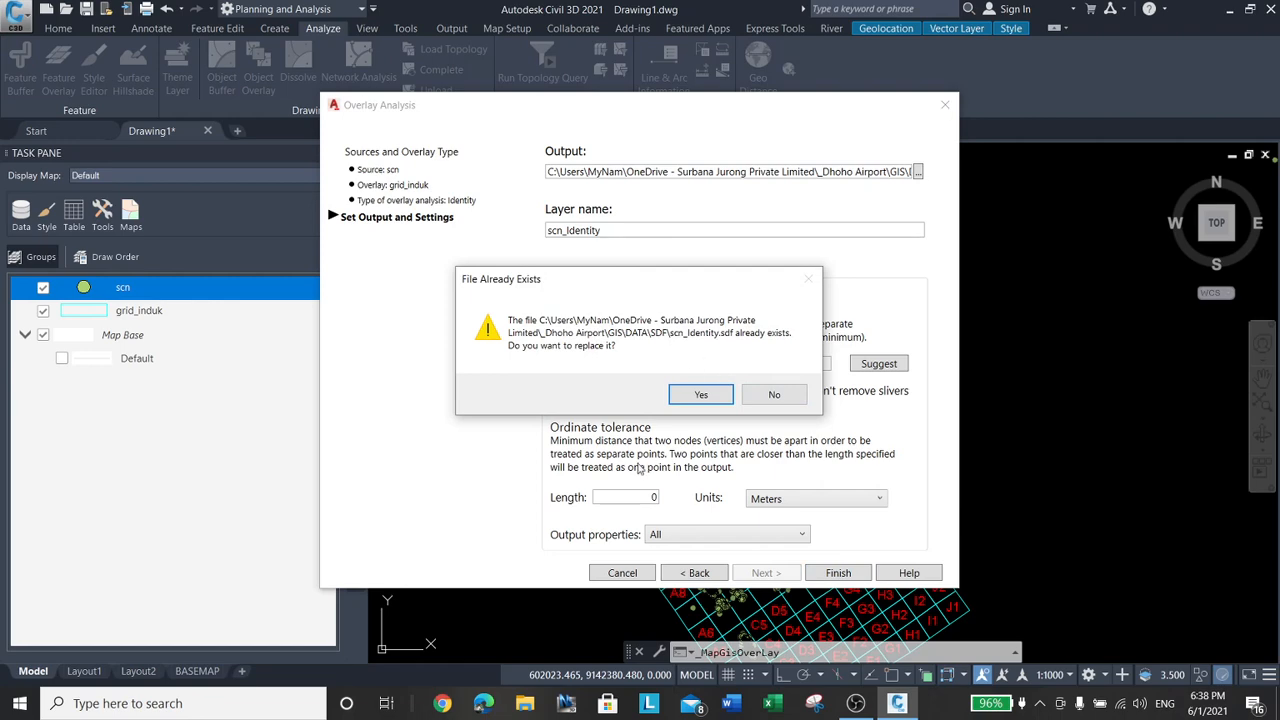
click(701, 395)
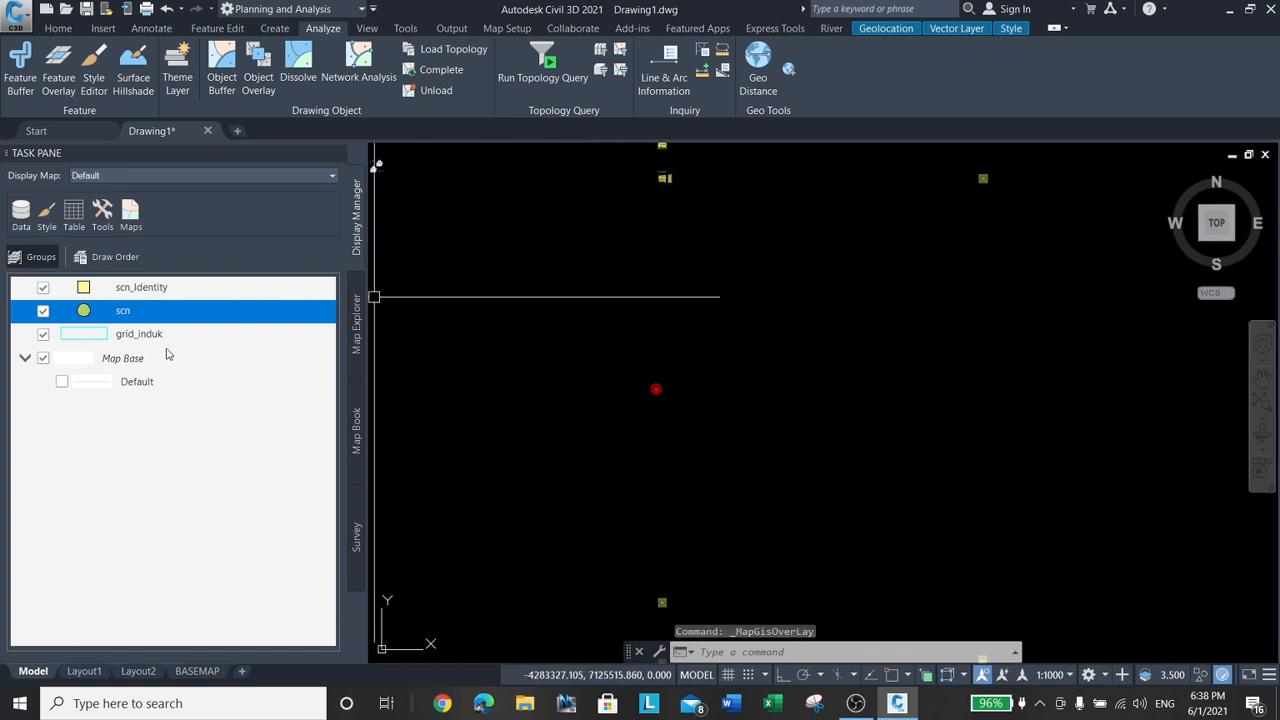
Hide the scn layer and change the point symbol of the scn_Identity layer to Circle.
click(43, 310)
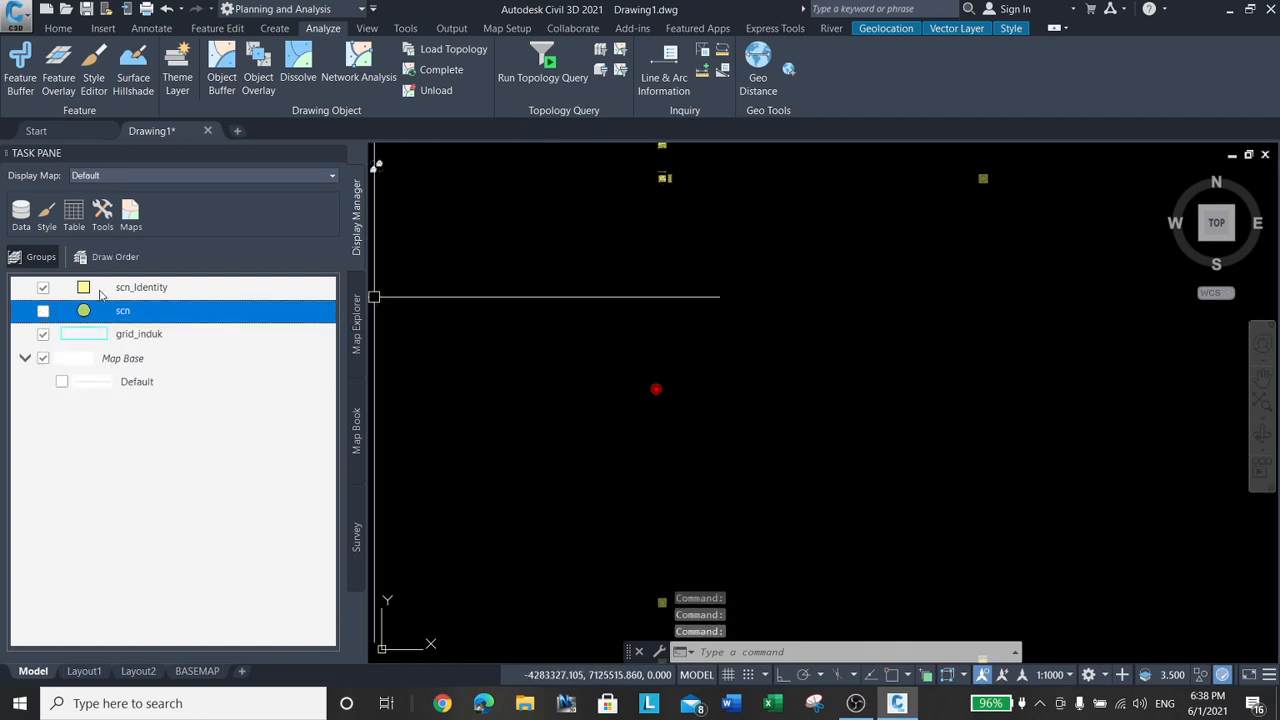
click(107, 292)
right_click(107, 292)
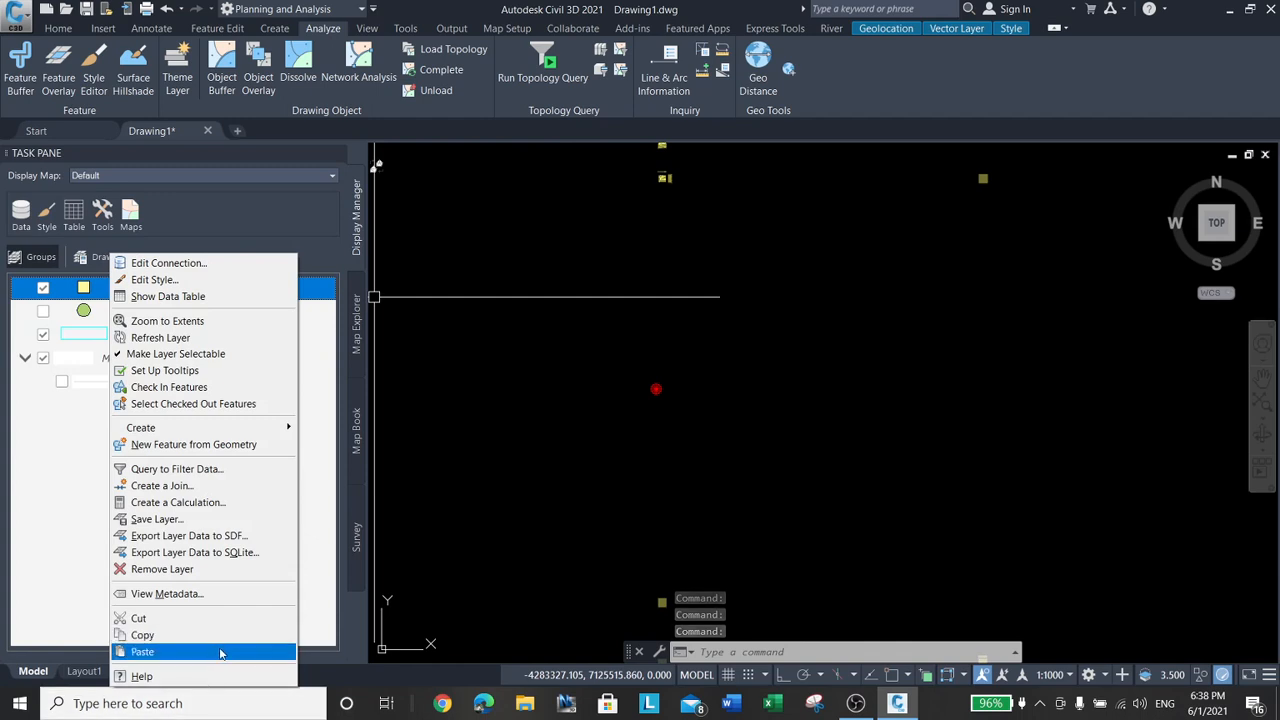
click(163, 280)
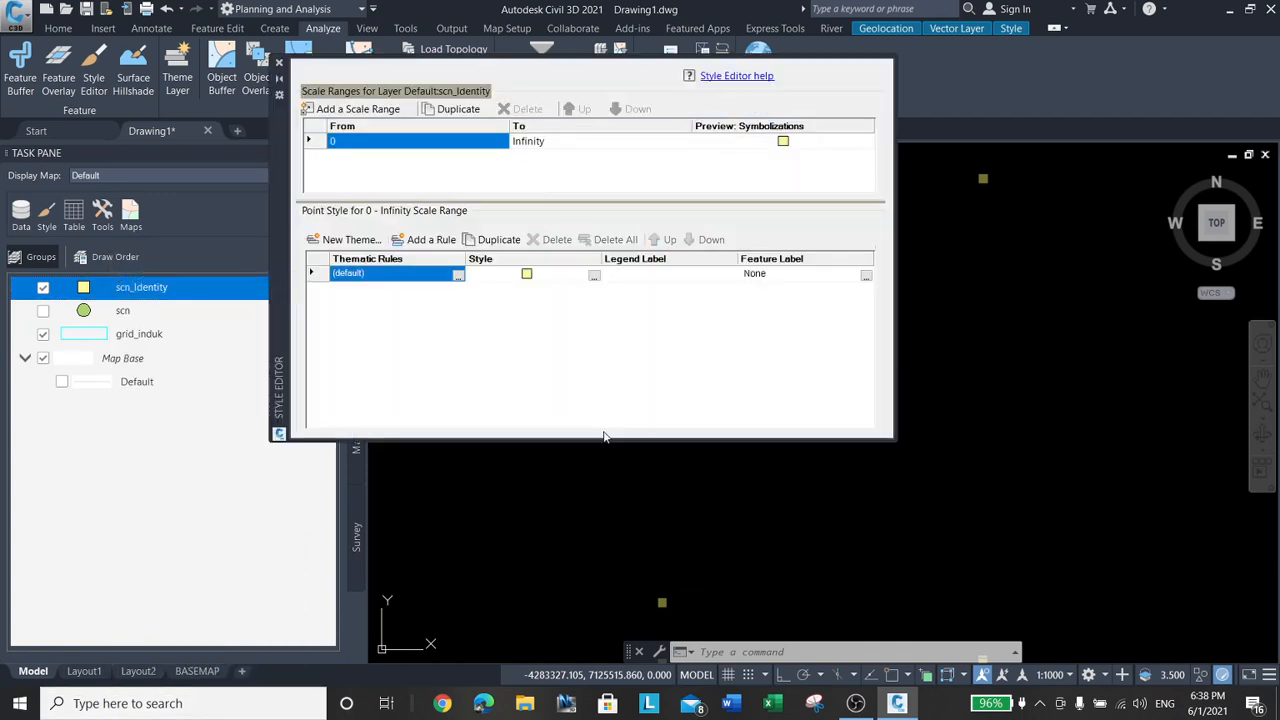
click(538, 280)
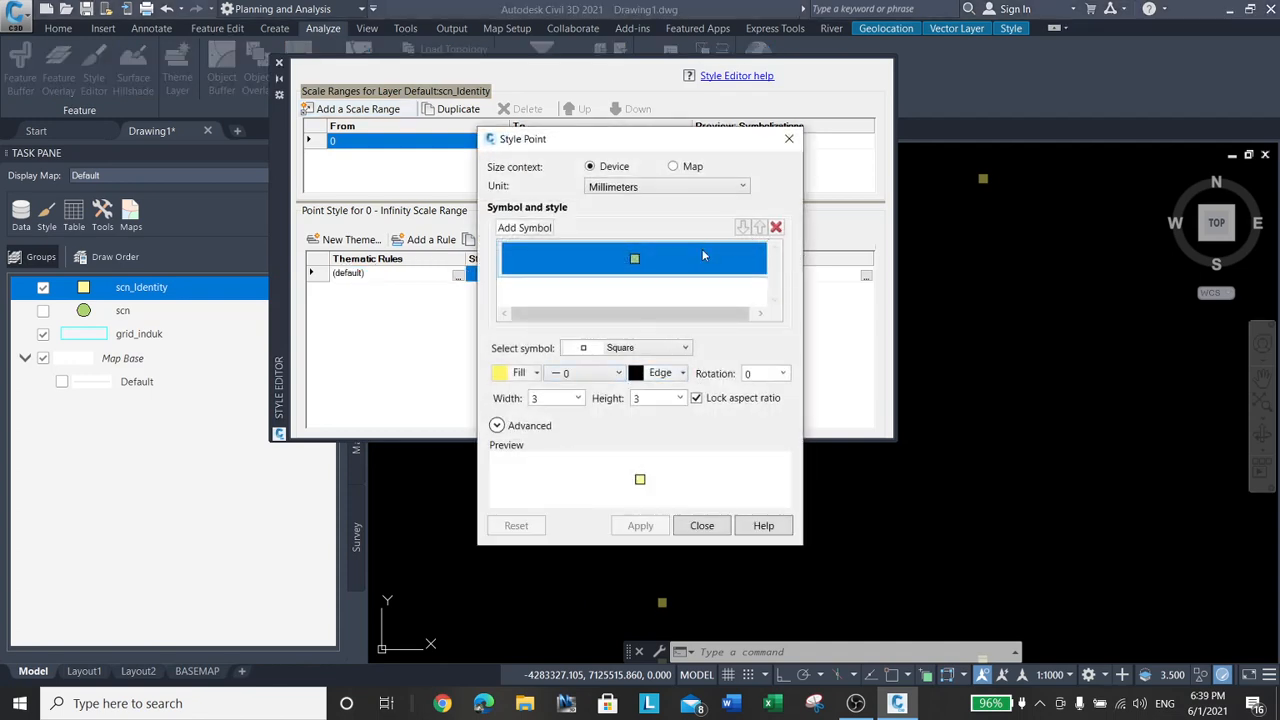
click(684, 349)
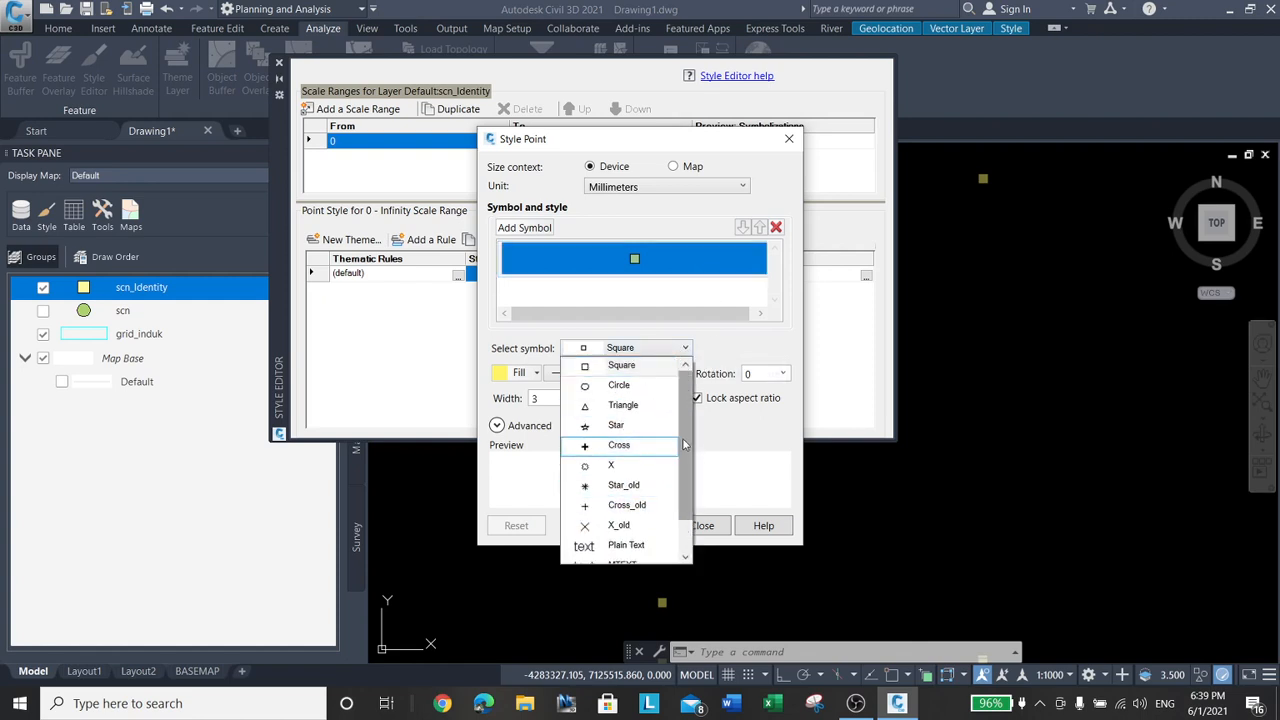
drag(690, 385, 683, 410)
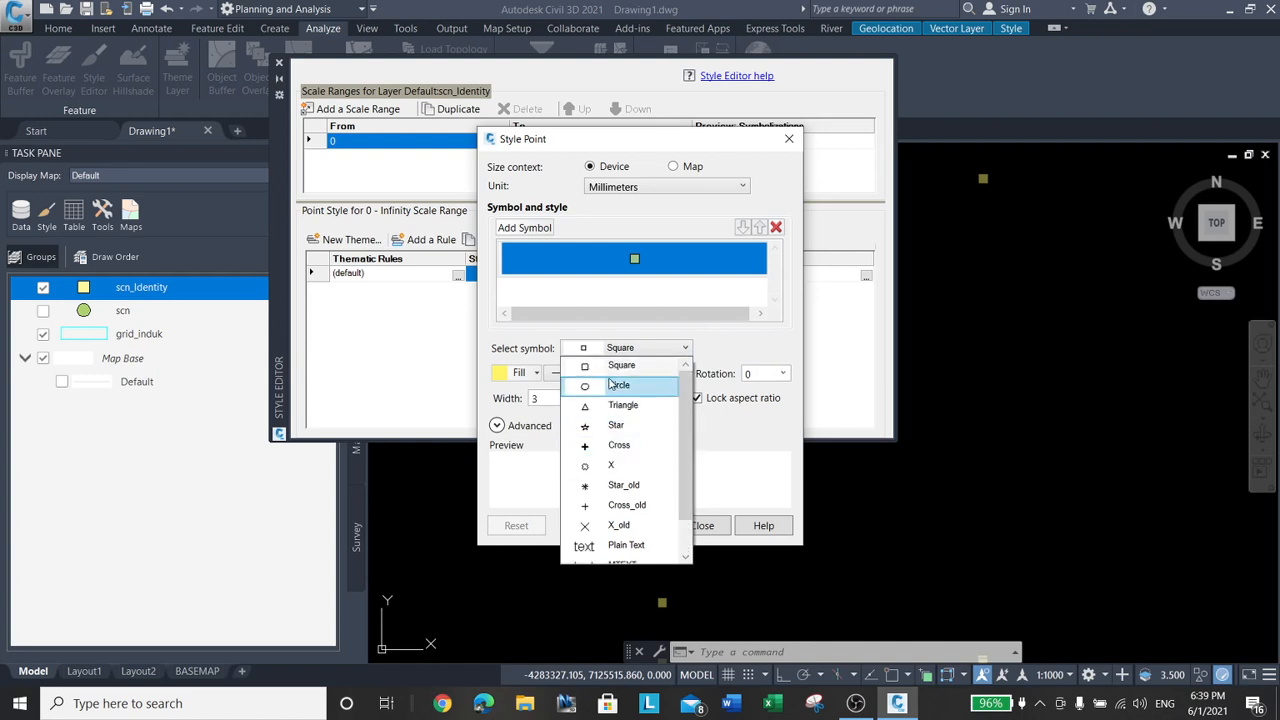
click(614, 387)
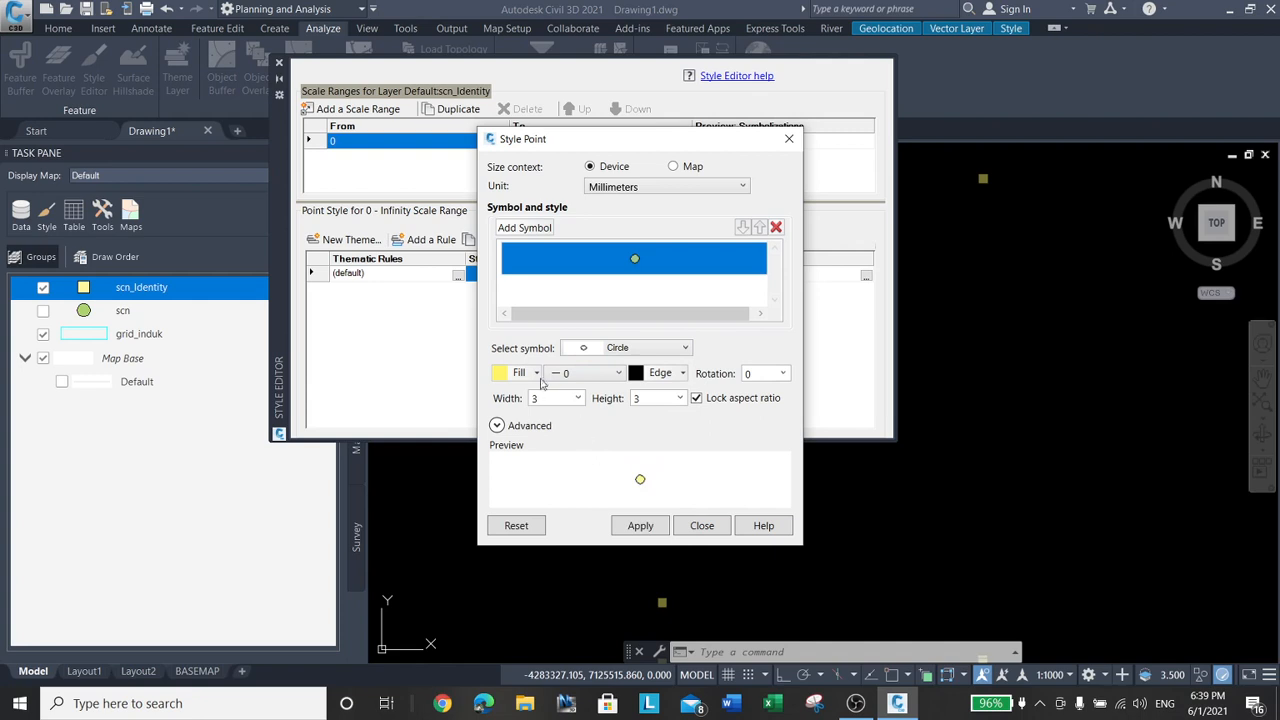
Give the scn_Identity point symbol a red edge and a blue fill, apply the style and close the style editor.
click(670, 374)
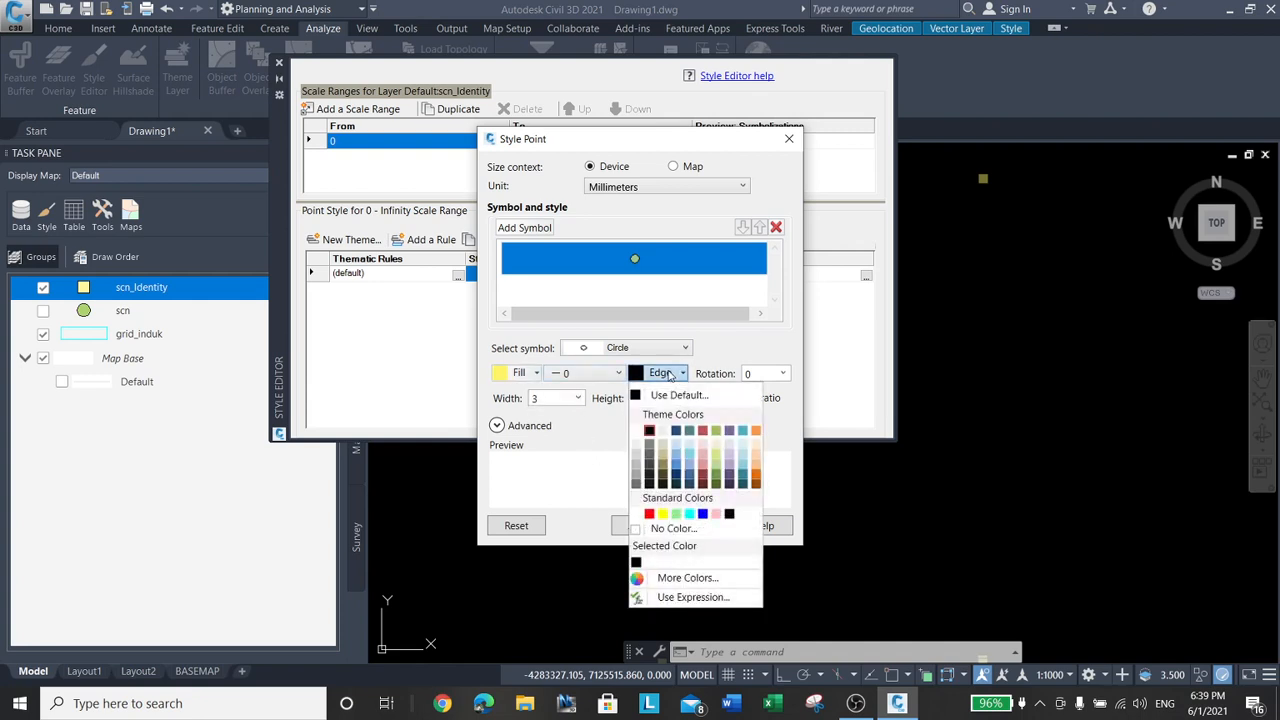
click(648, 513)
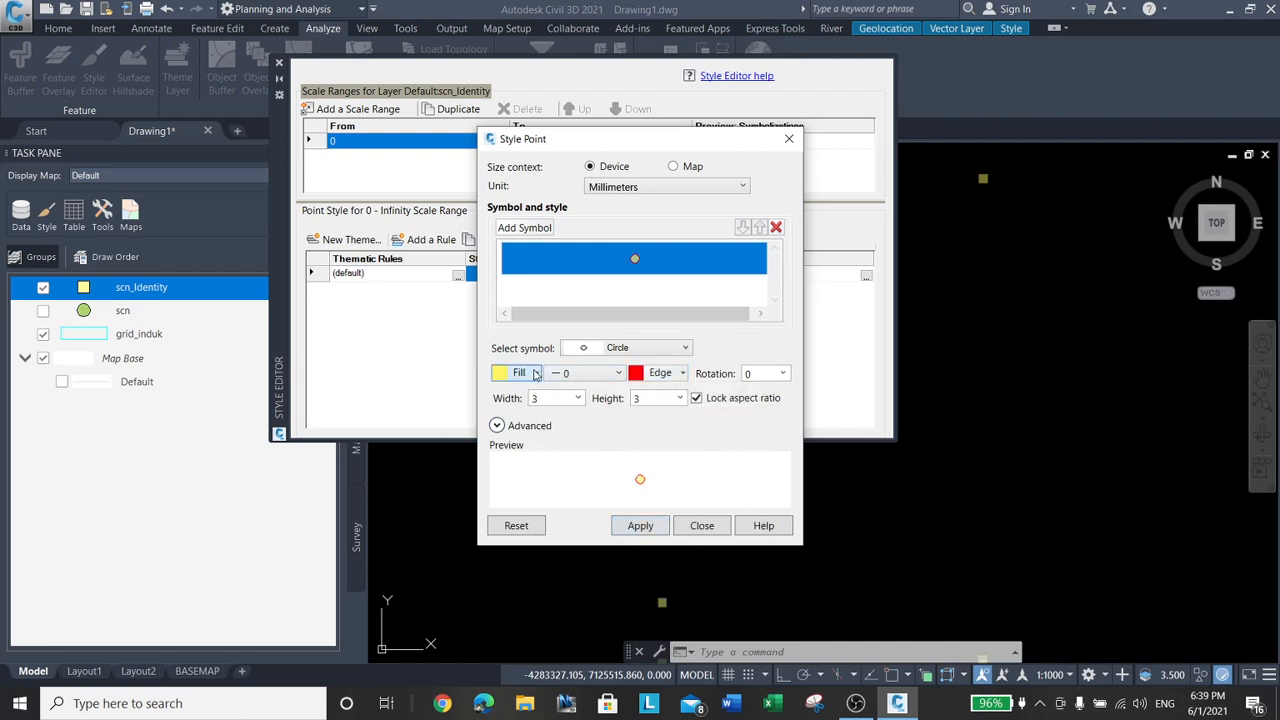
click(535, 373)
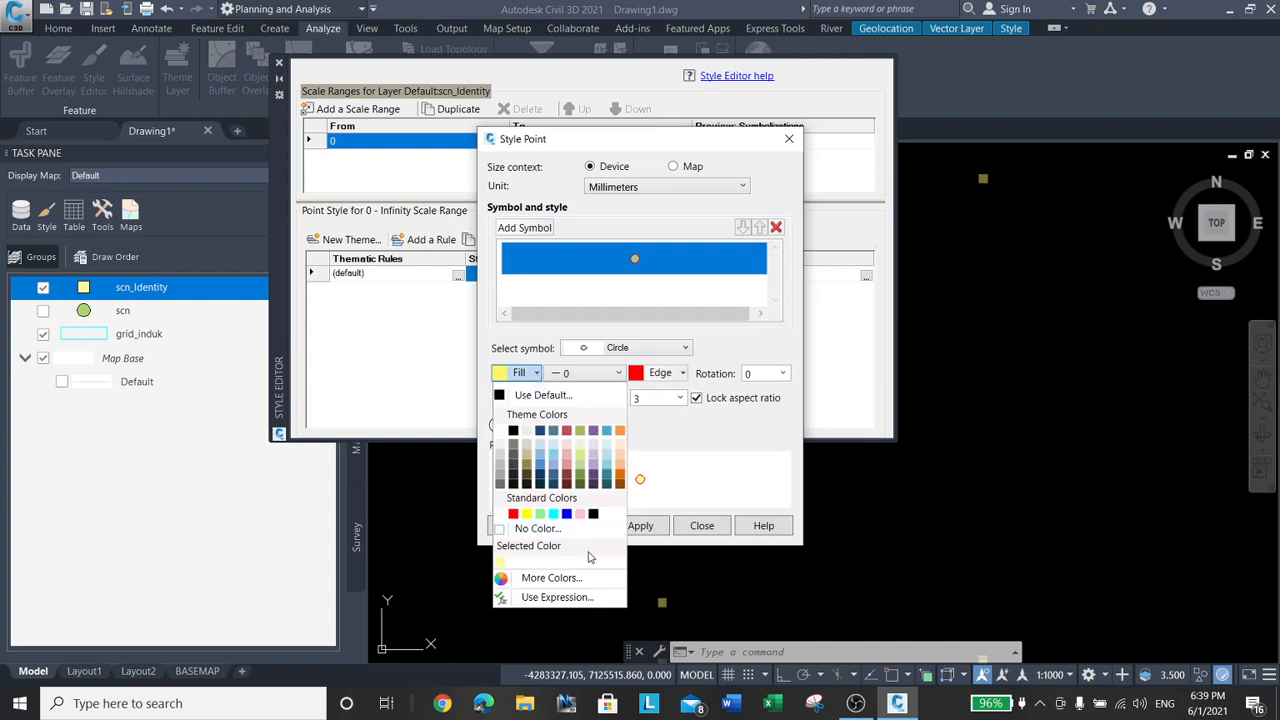
click(567, 514)
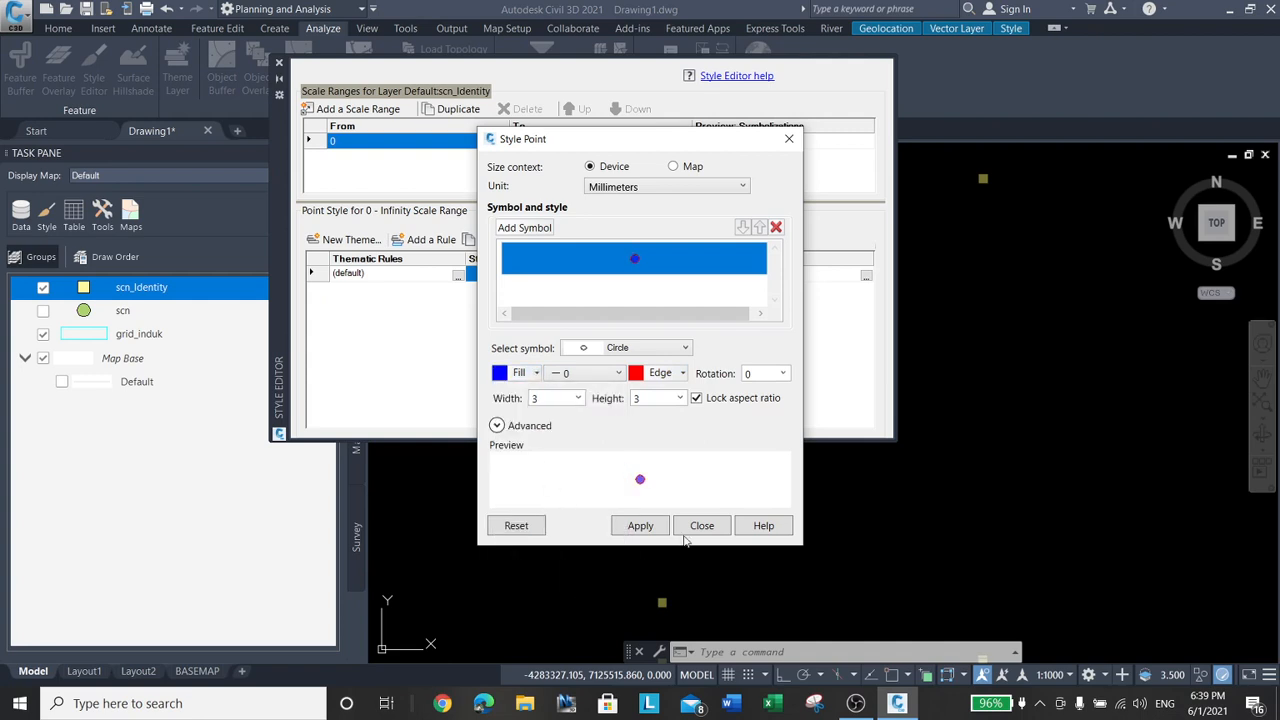
click(648, 526)
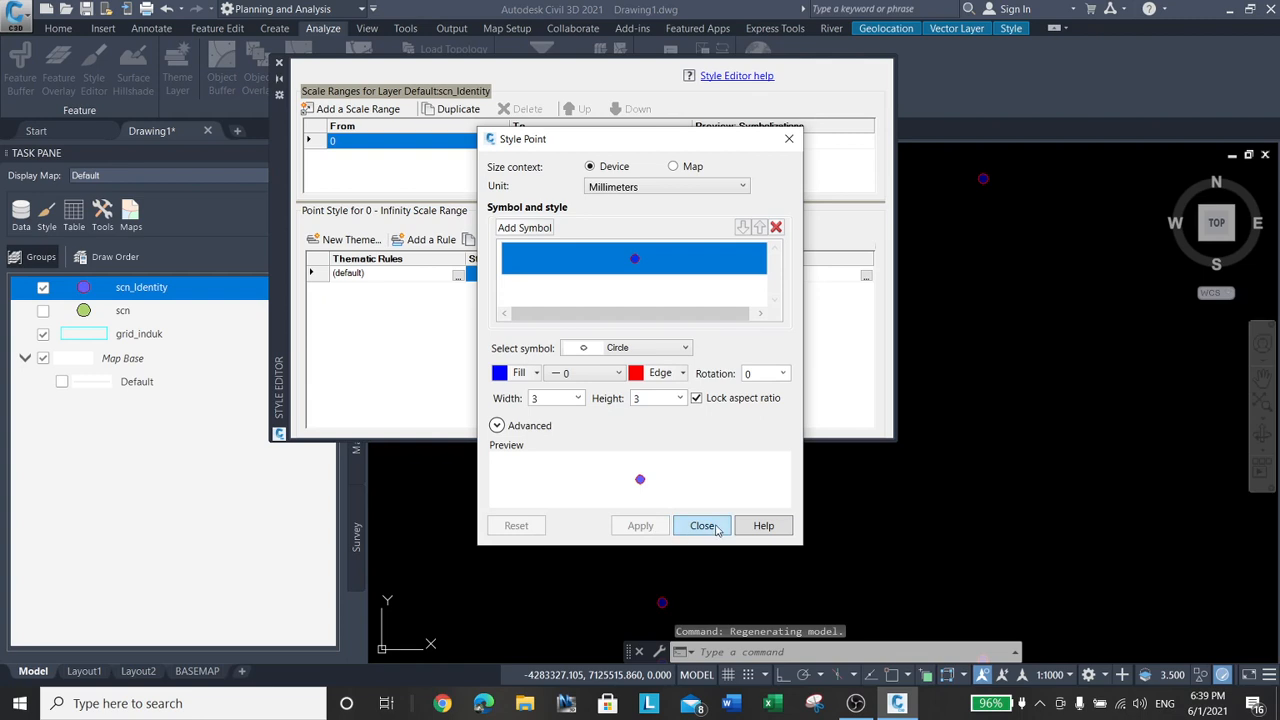
click(703, 526)
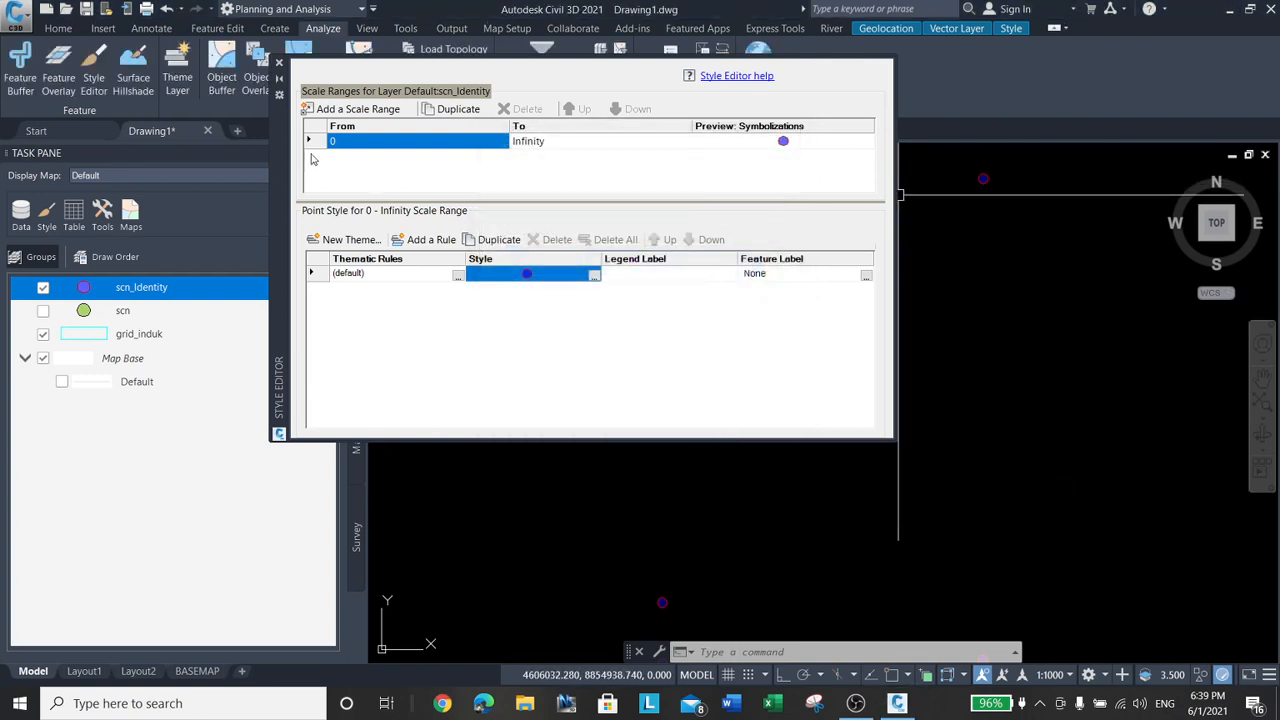
click(280, 65)
Zoom to the extents of grid_induk and examine the scn_Identity points inside the grid and beyond its edge.
scroll(760, 430, down, 3)
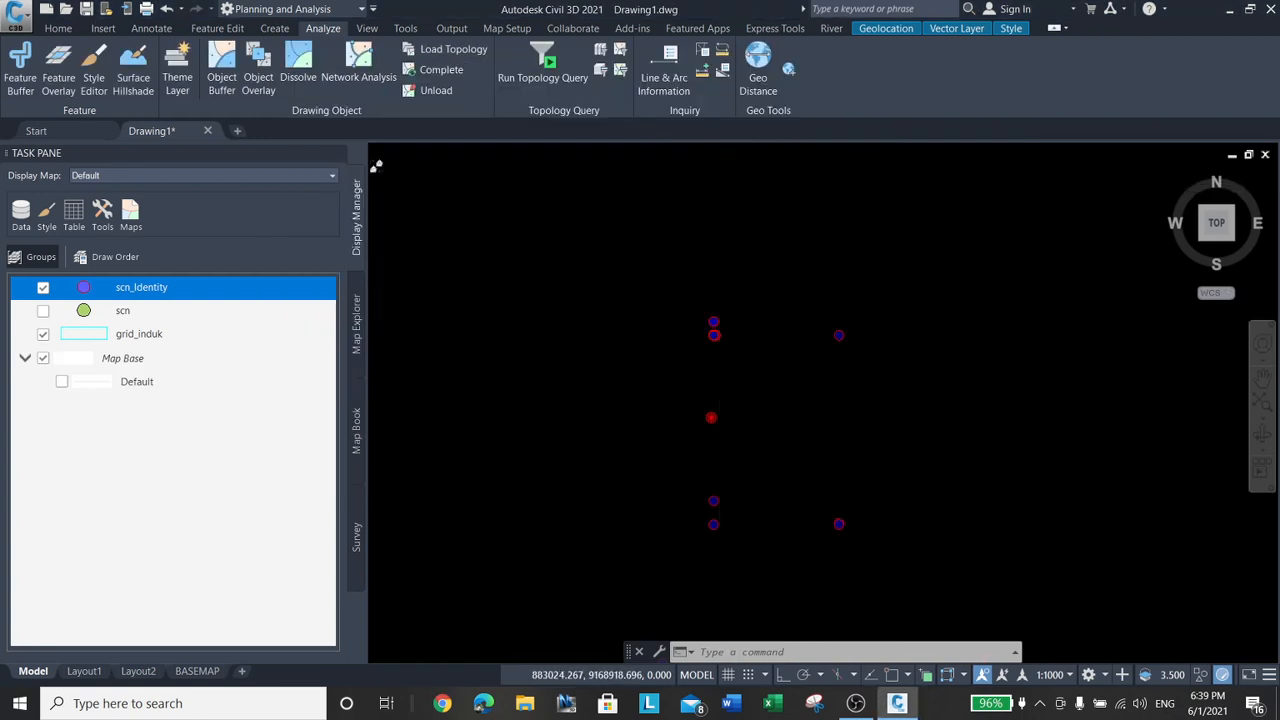
click(140, 336)
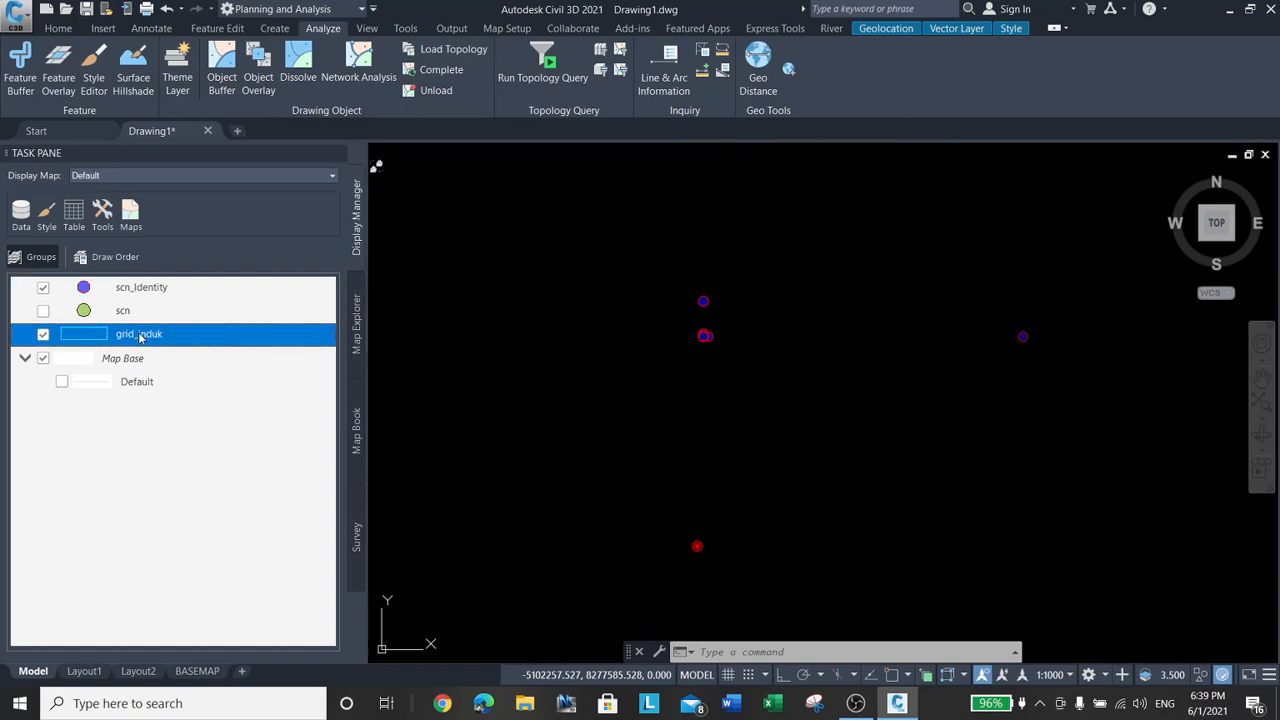
right_click(142, 335)
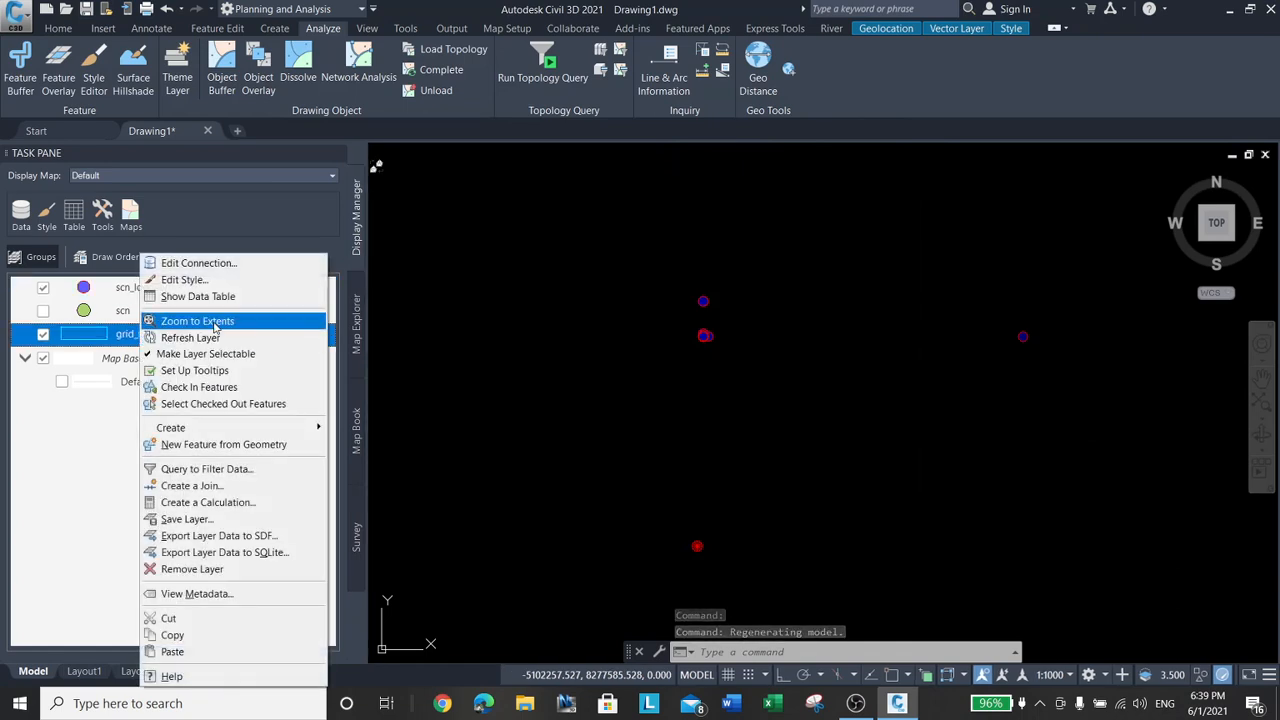
click(214, 324)
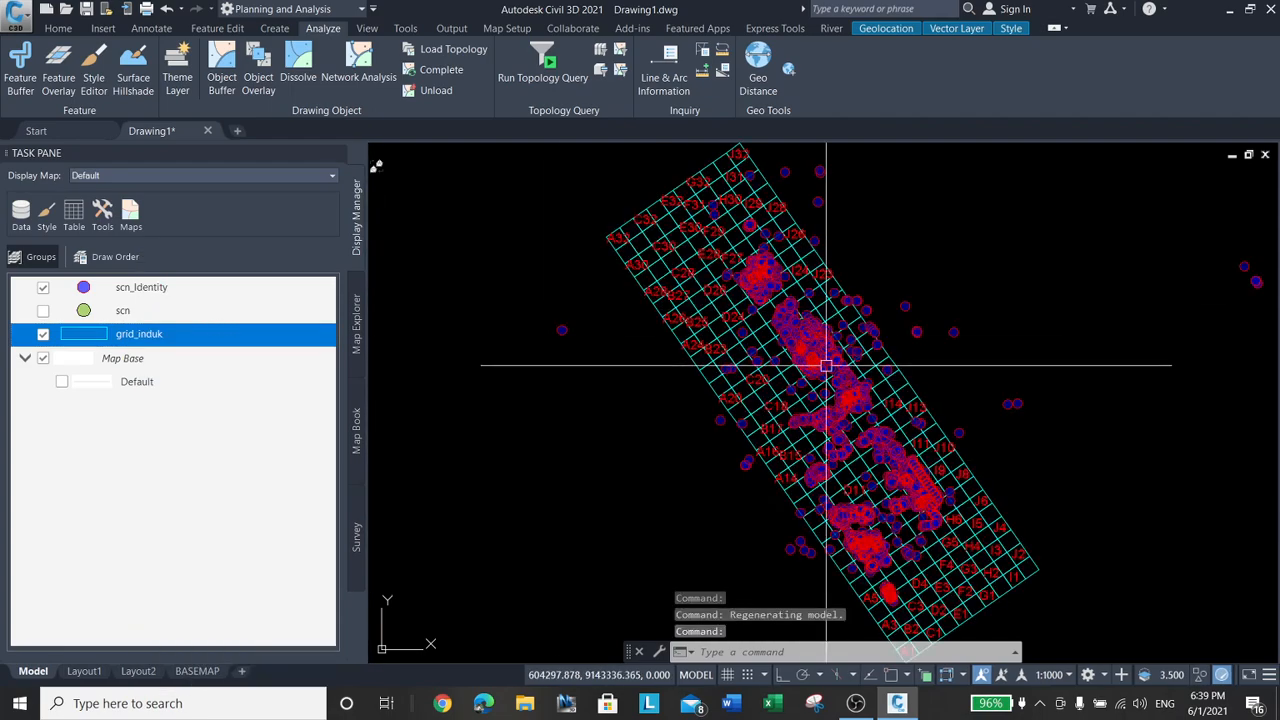
scroll(786, 309, up, 9)
scroll(773, 367, down, 4)
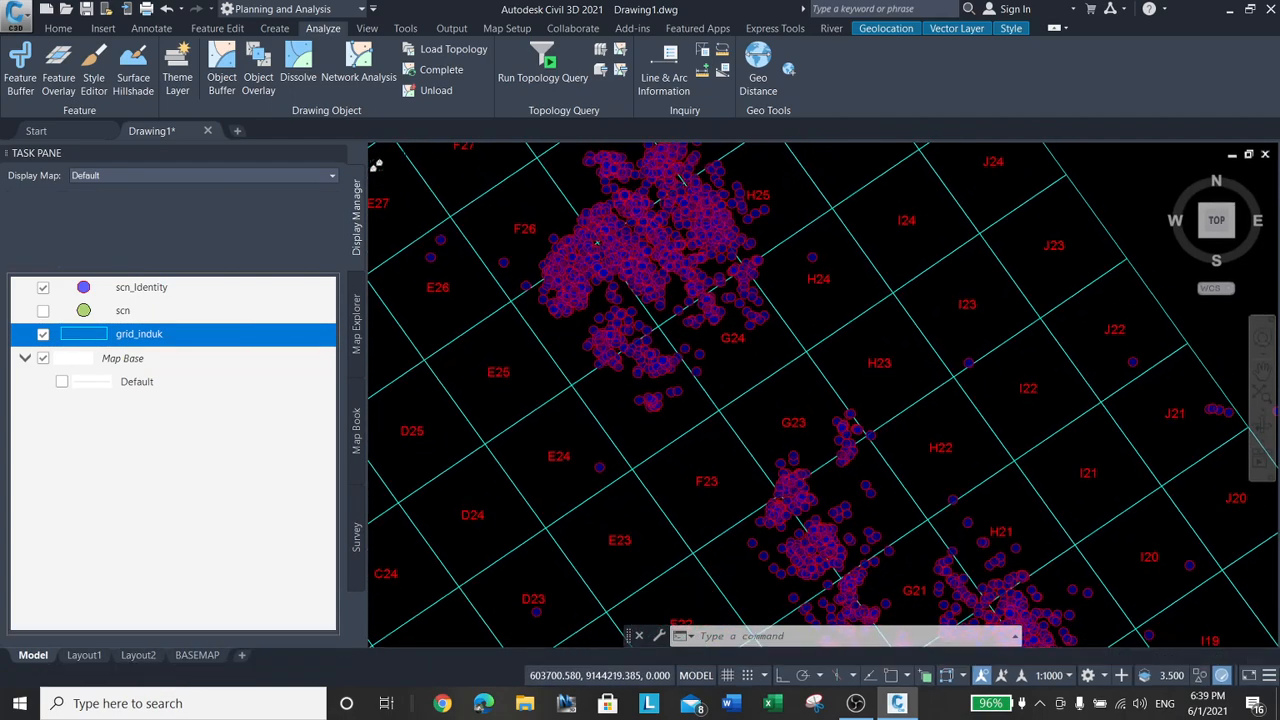
middle_drag(808, 378, 677, 309)
scroll(842, 365, up, 2)
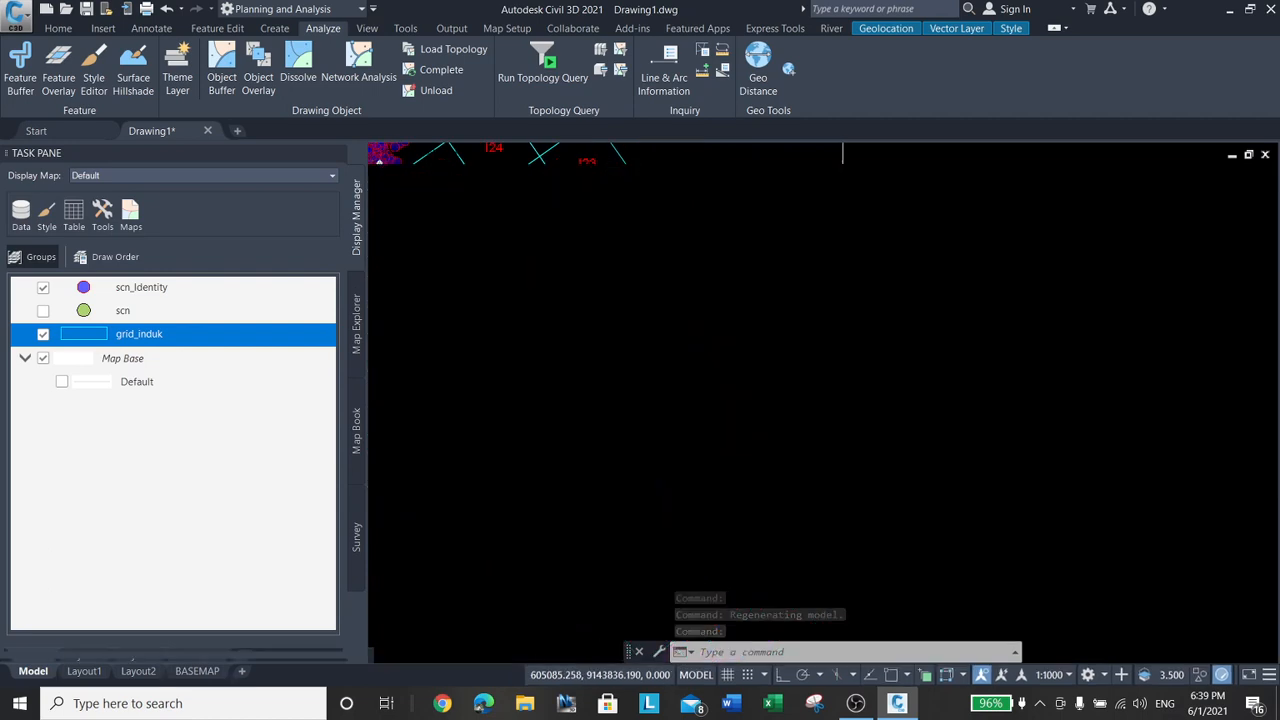
scroll(714, 291, up, 6)
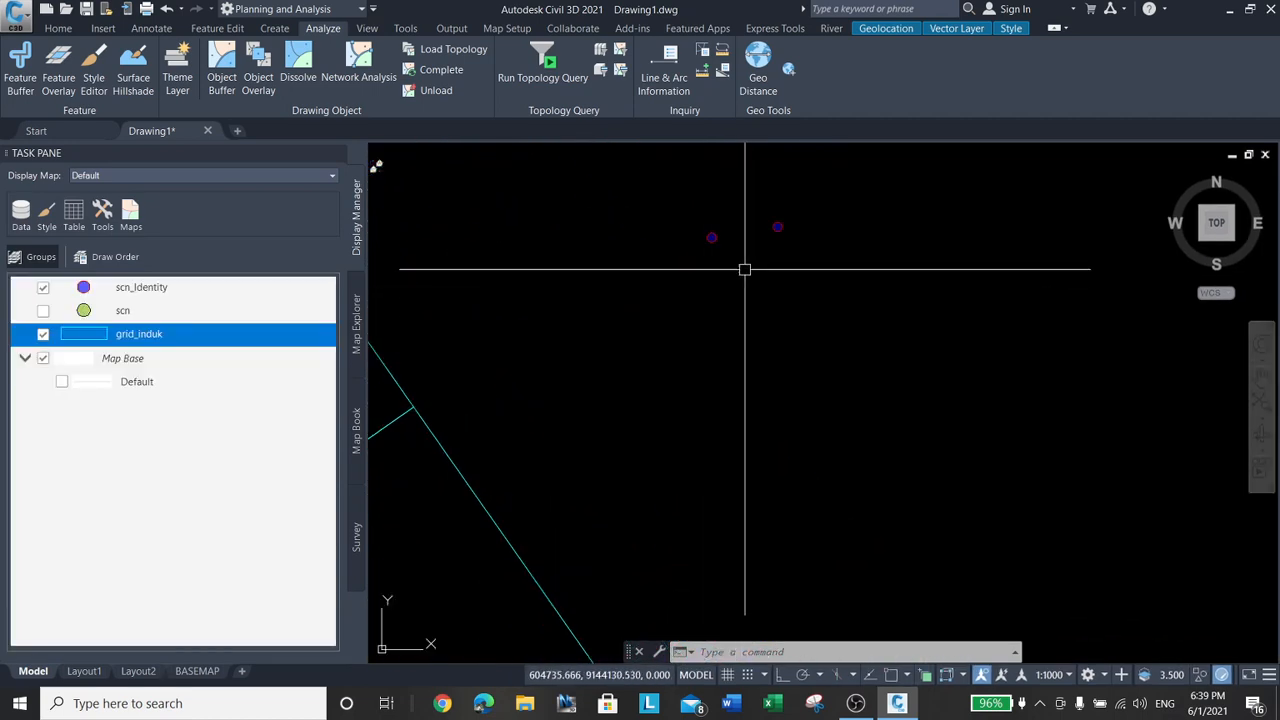
Show the data table record of an isolated scn_Identity point outside the grid and check its FeatId, CHAR, NUM and GRID_ID values.
right_click(710, 239)
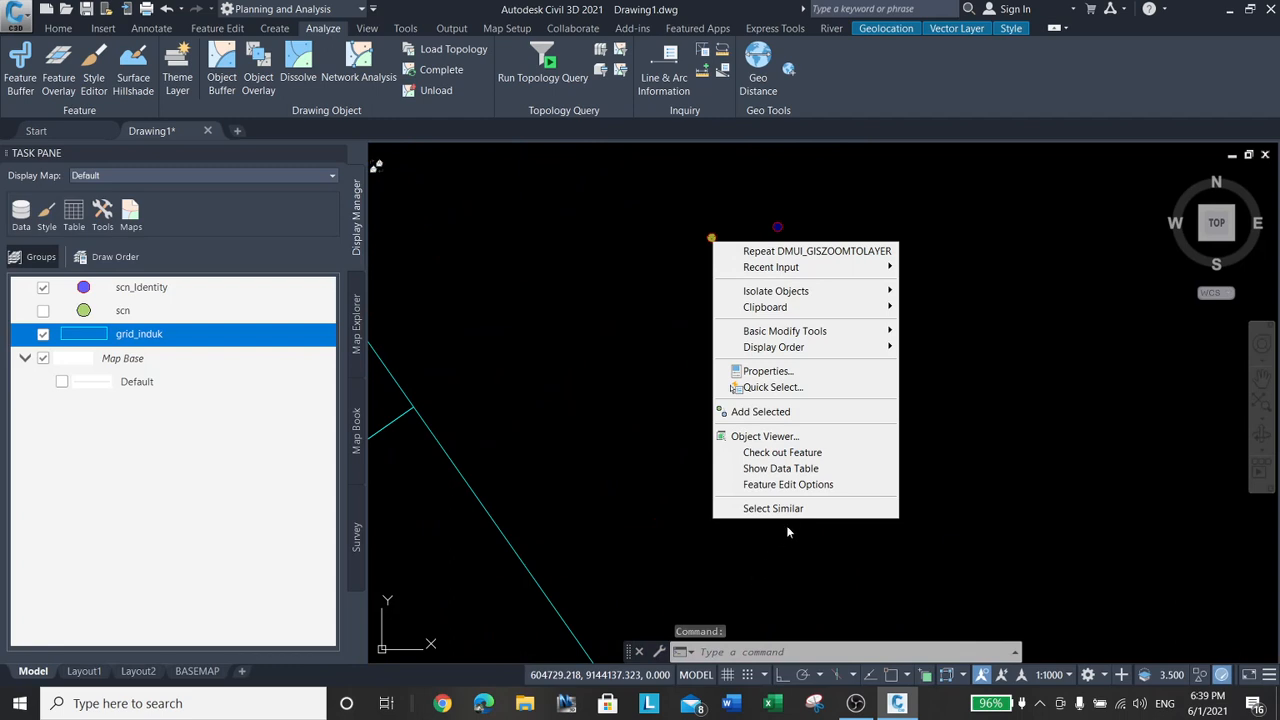
click(780, 468)
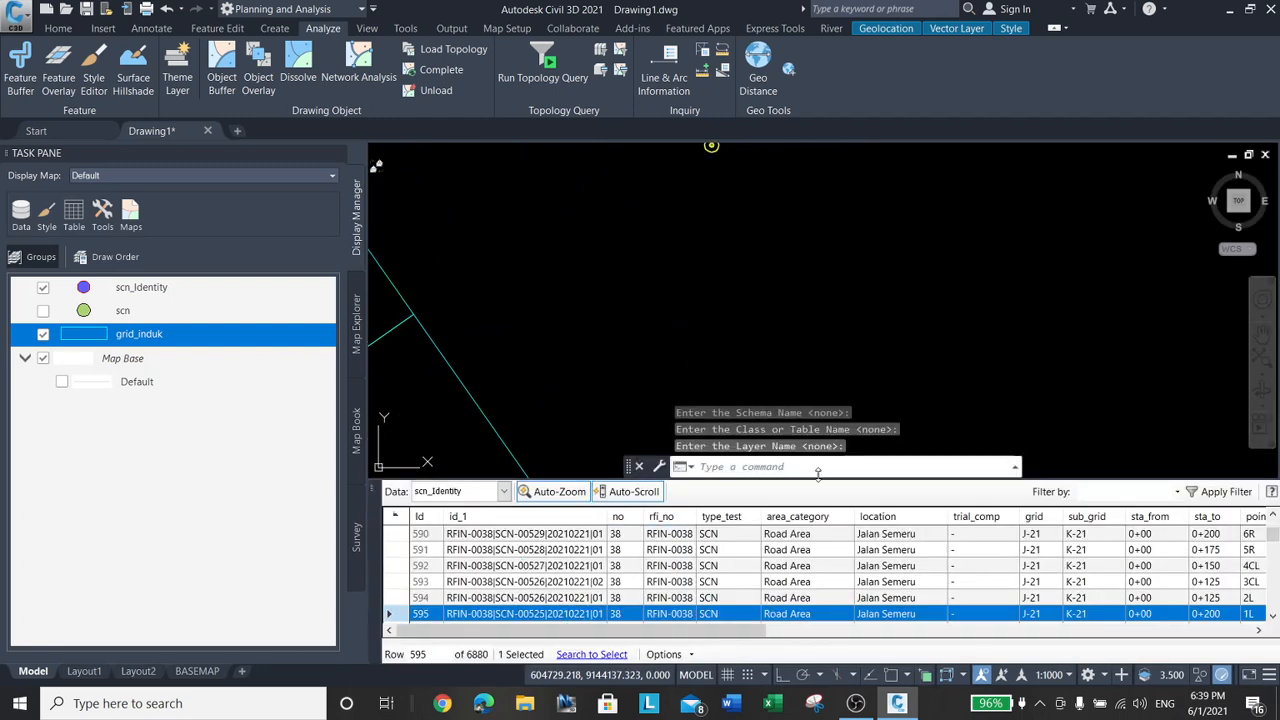
drag(737, 633, 1224, 622)
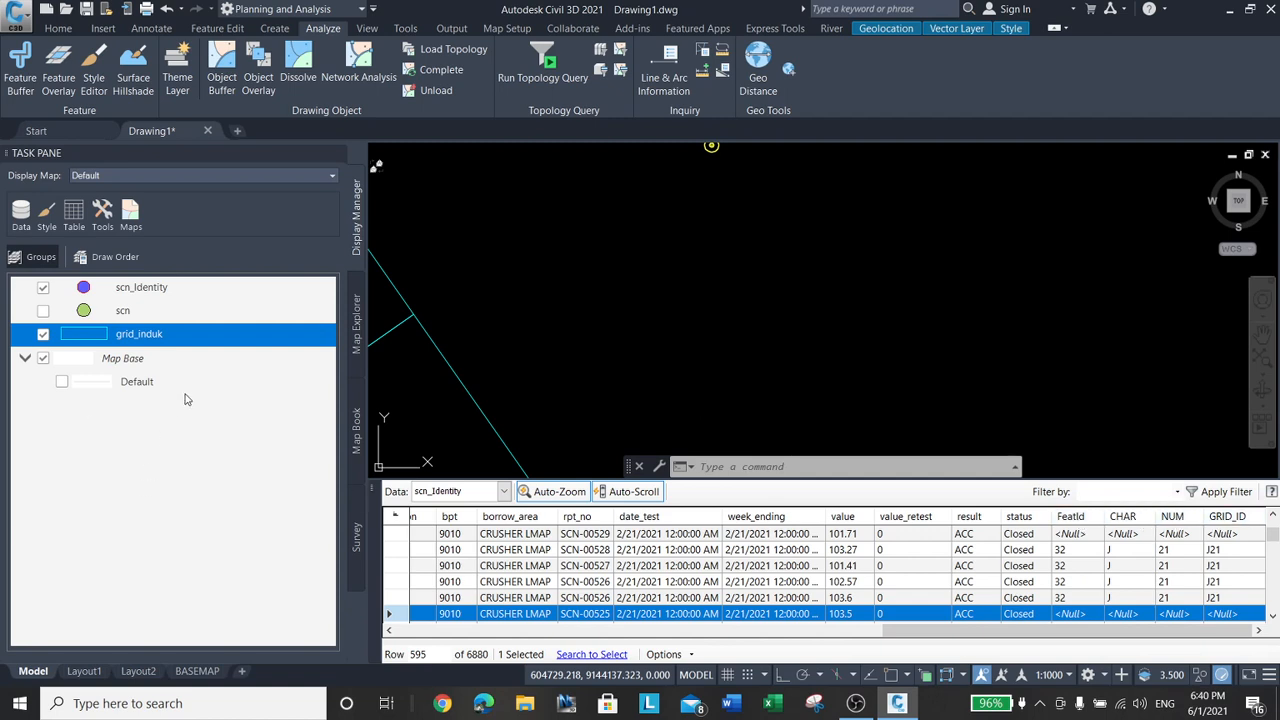
Compare the grid_induk data table with the FeatId, CHAR, NUM and GRID_ID columns of the scn_Identity data table.
right_click(124, 337)
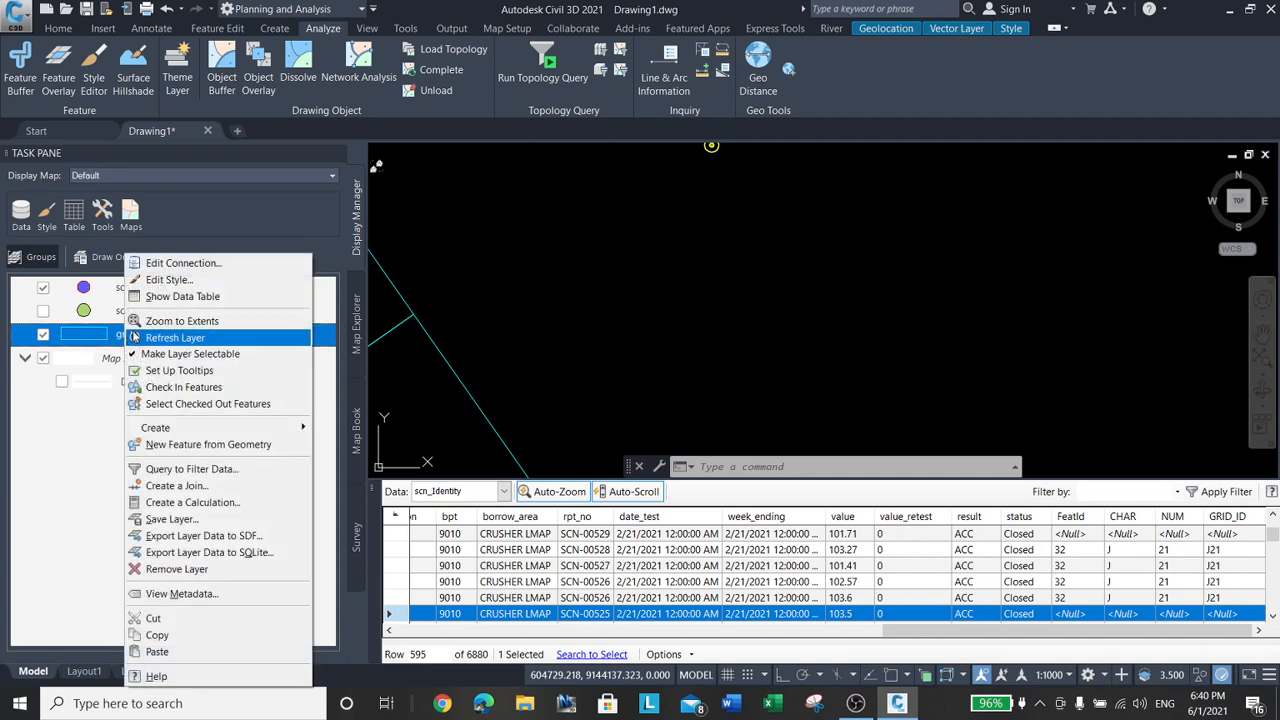
click(215, 297)
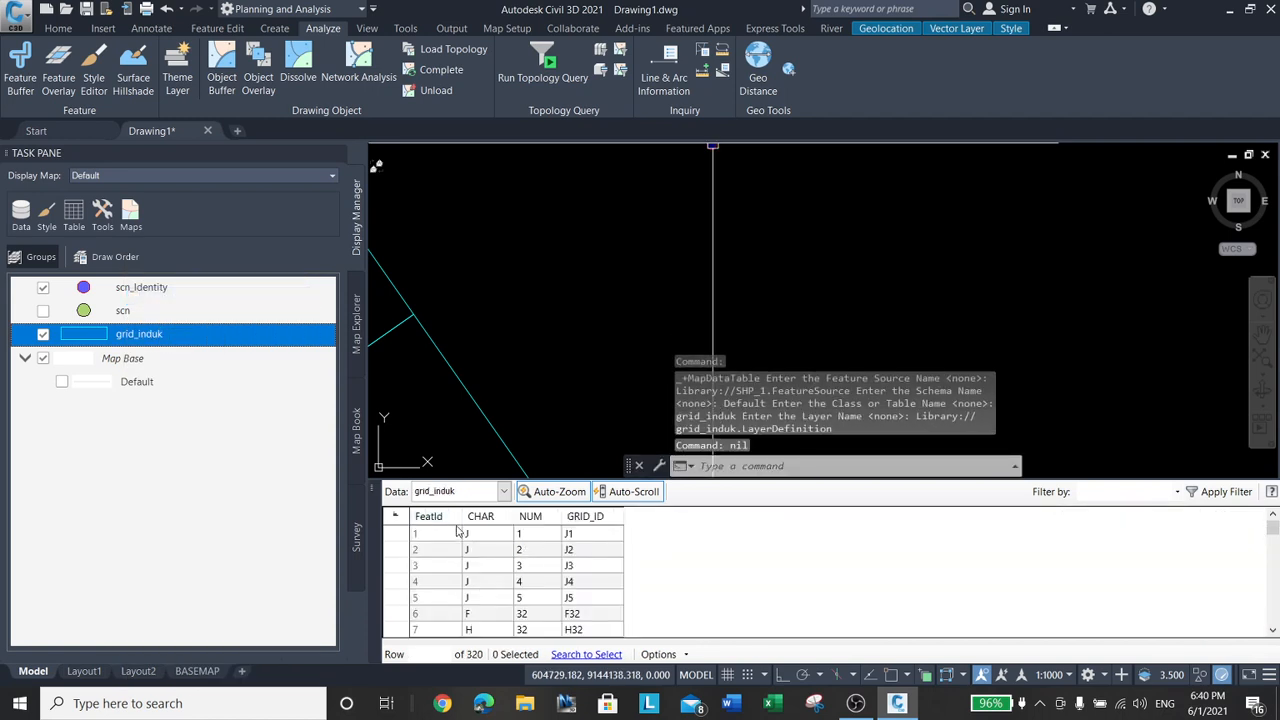
click(148, 292)
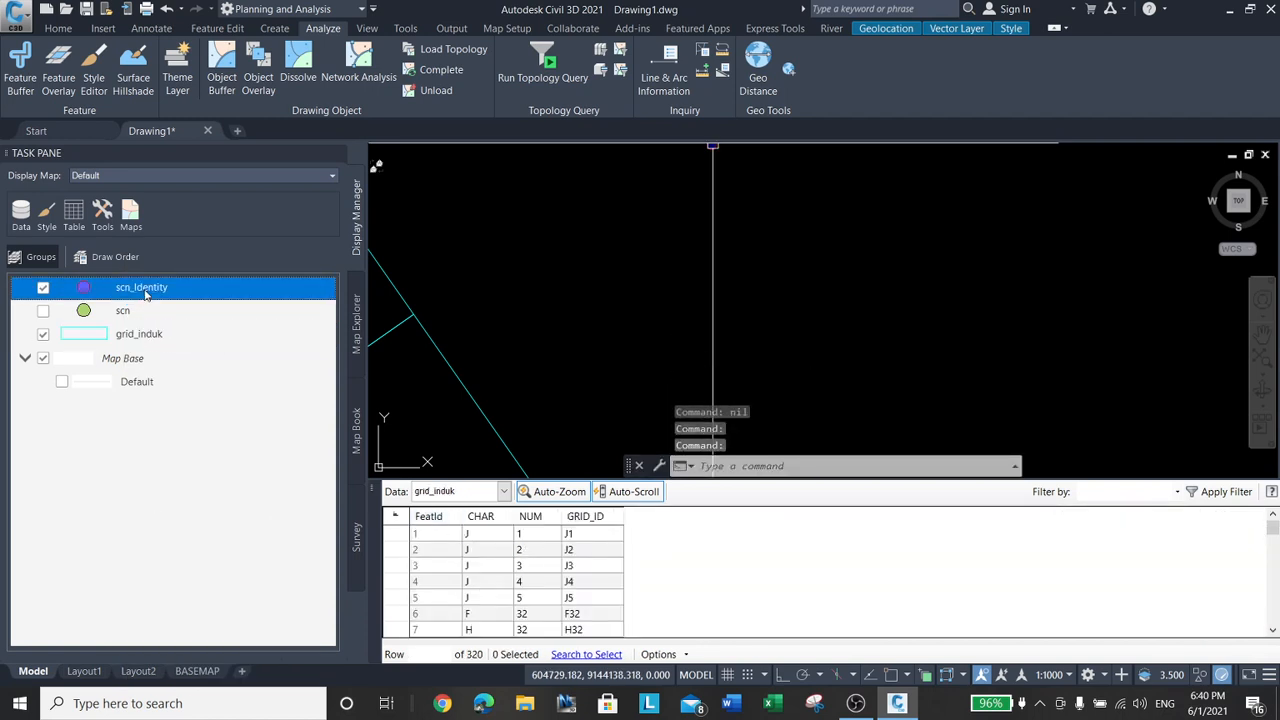
right_click(147, 290)
click(215, 296)
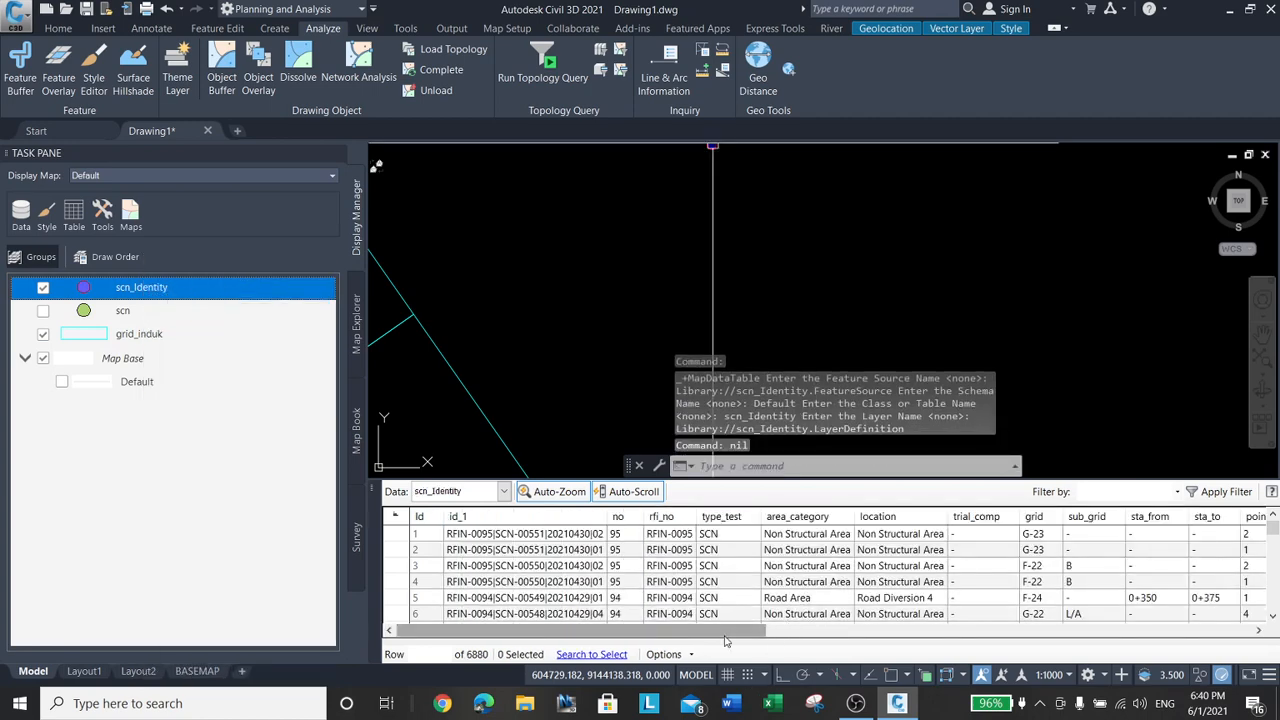
drag(726, 640, 1215, 638)
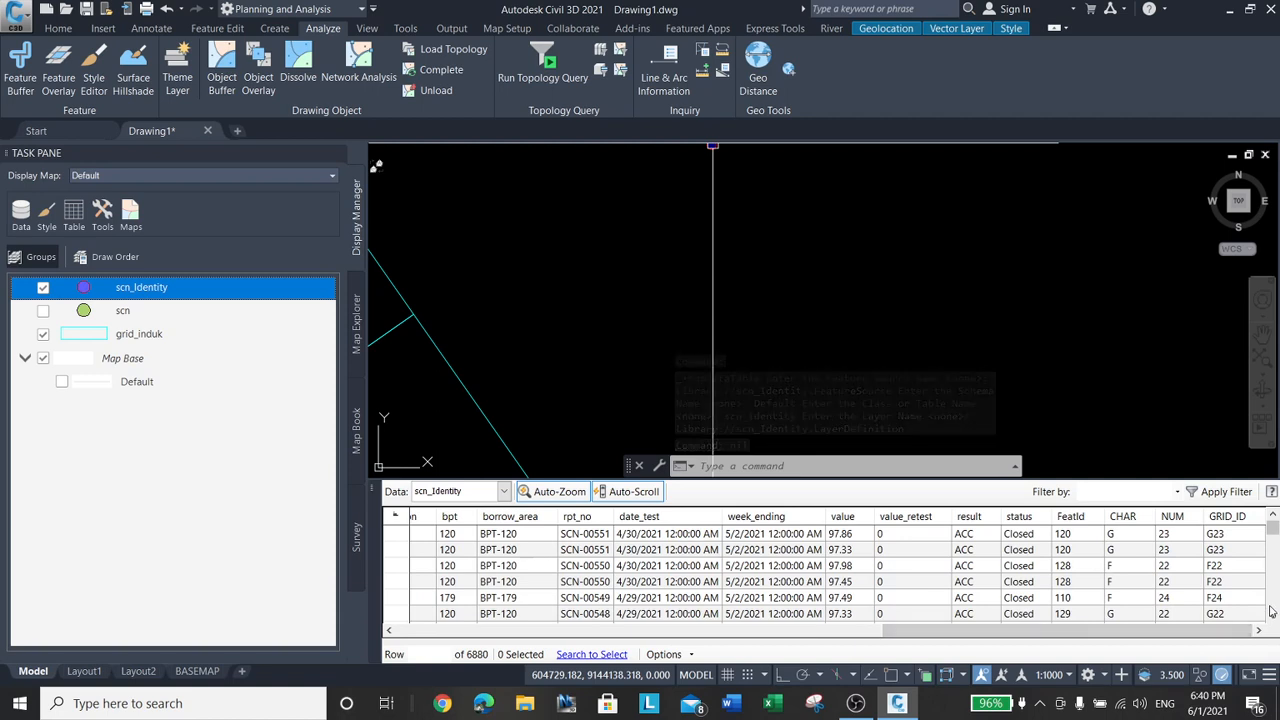
Select all records in the scn_Identity data table and open the export for them.
click(692, 655)
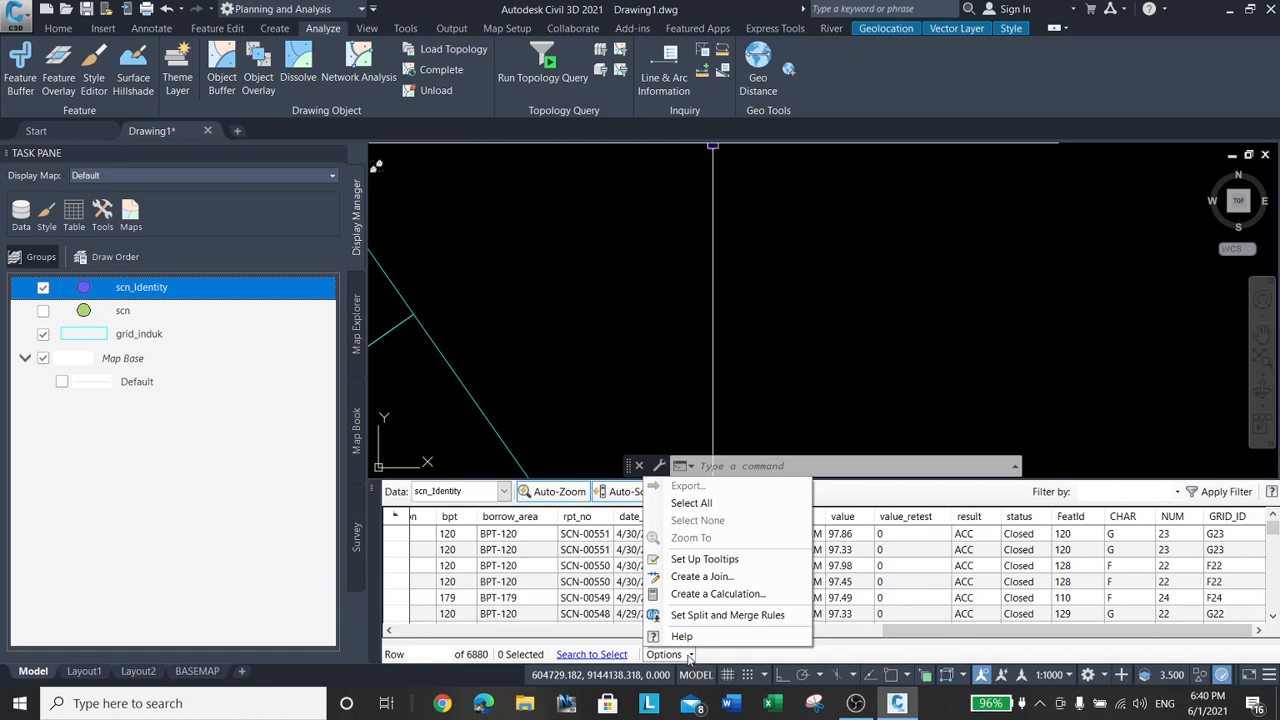
click(698, 503)
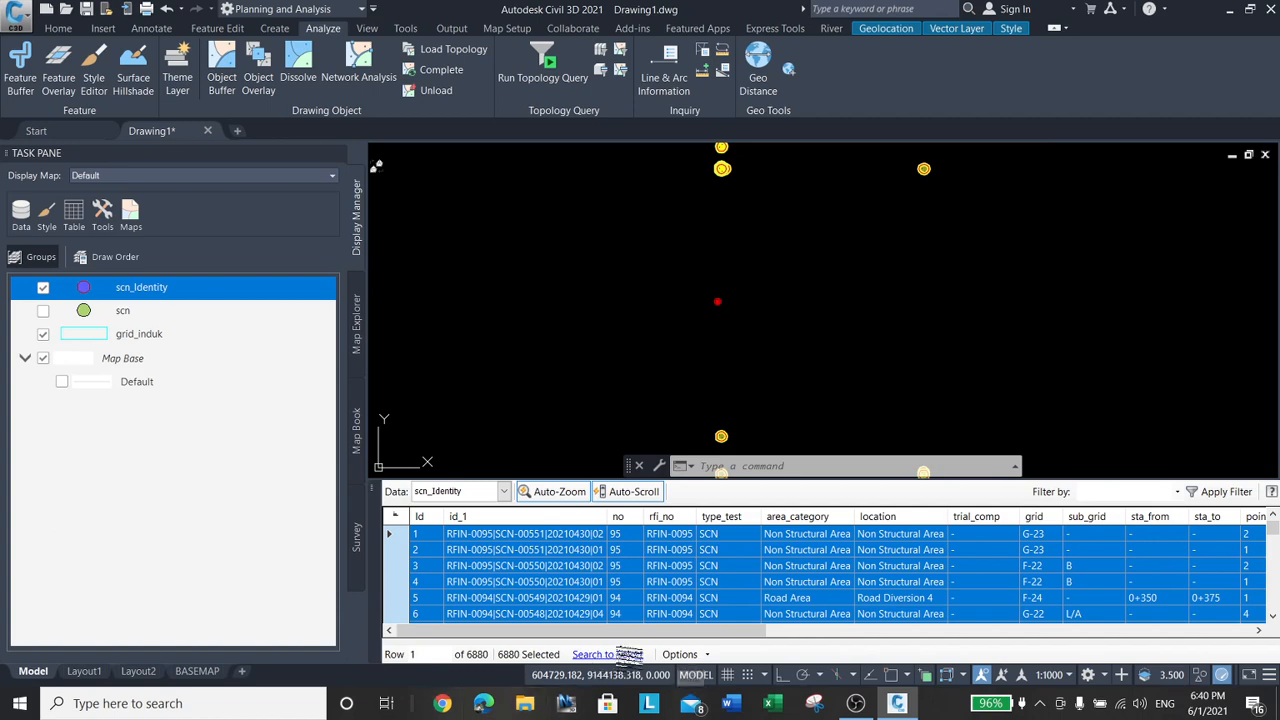
click(708, 655)
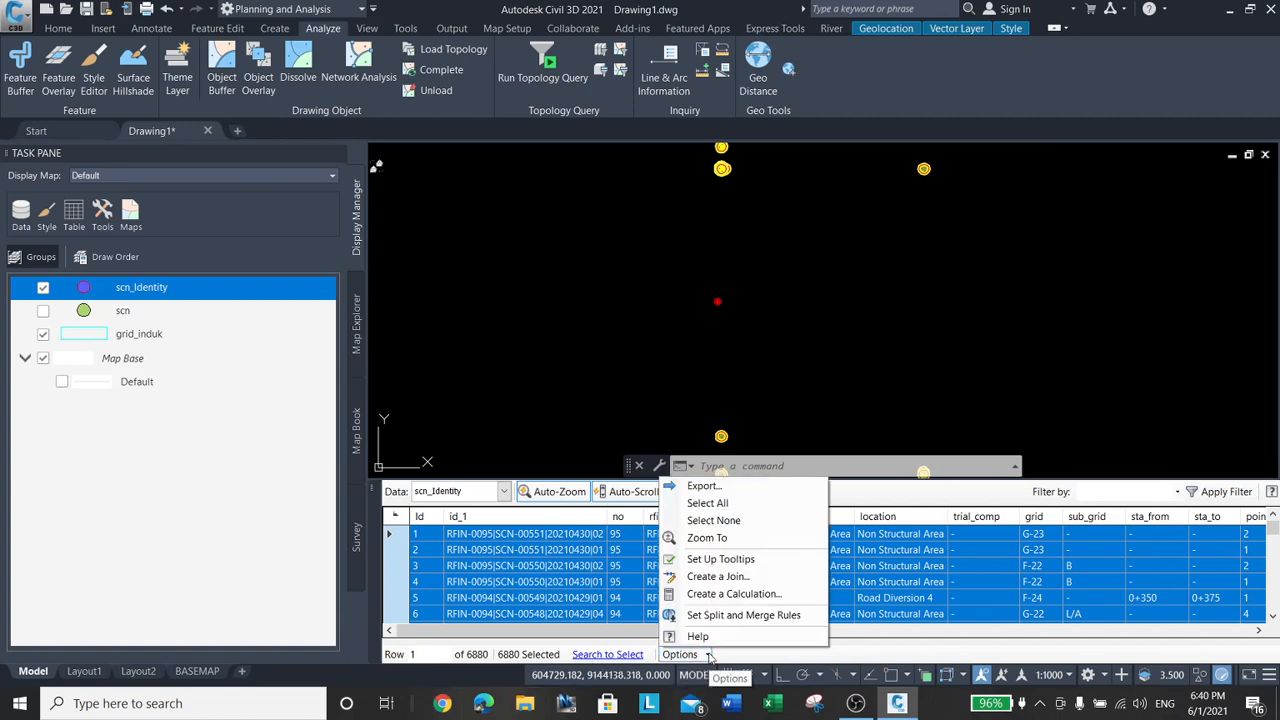
click(703, 486)
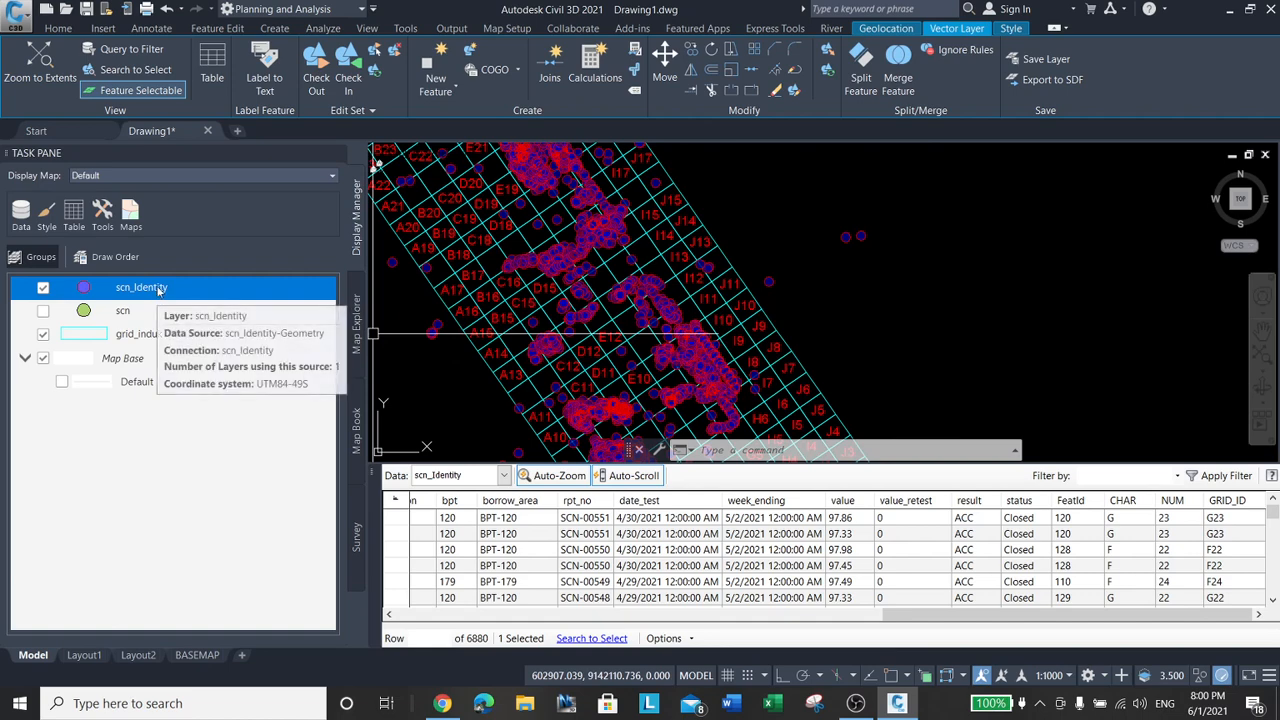
Add a new group to the map's layer list.
click(192, 449)
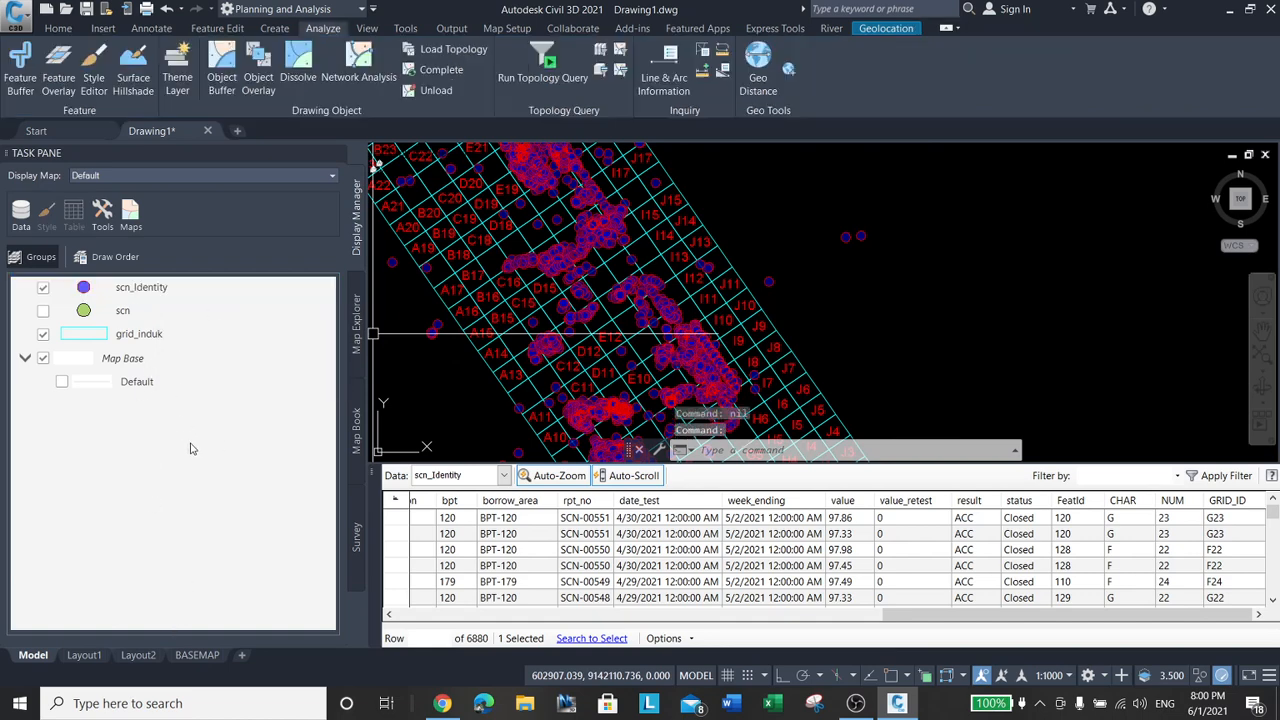
right_click(243, 289)
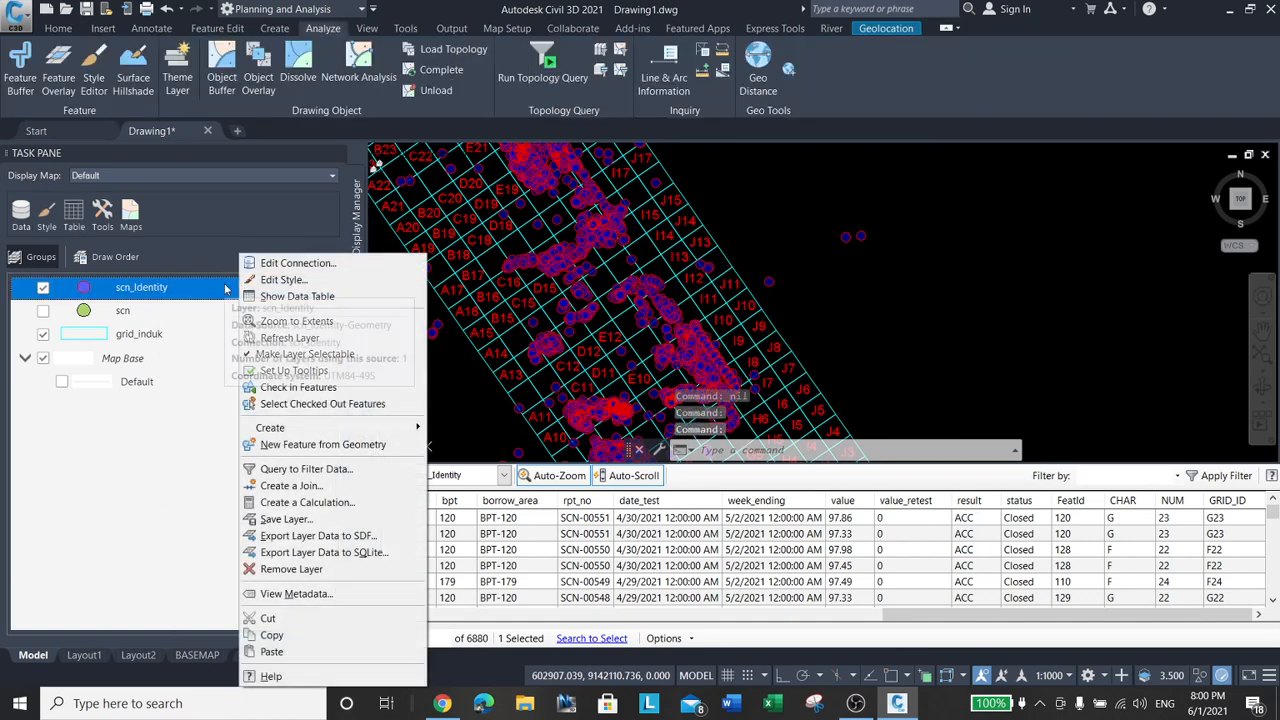
click(136, 448)
right_click(138, 455)
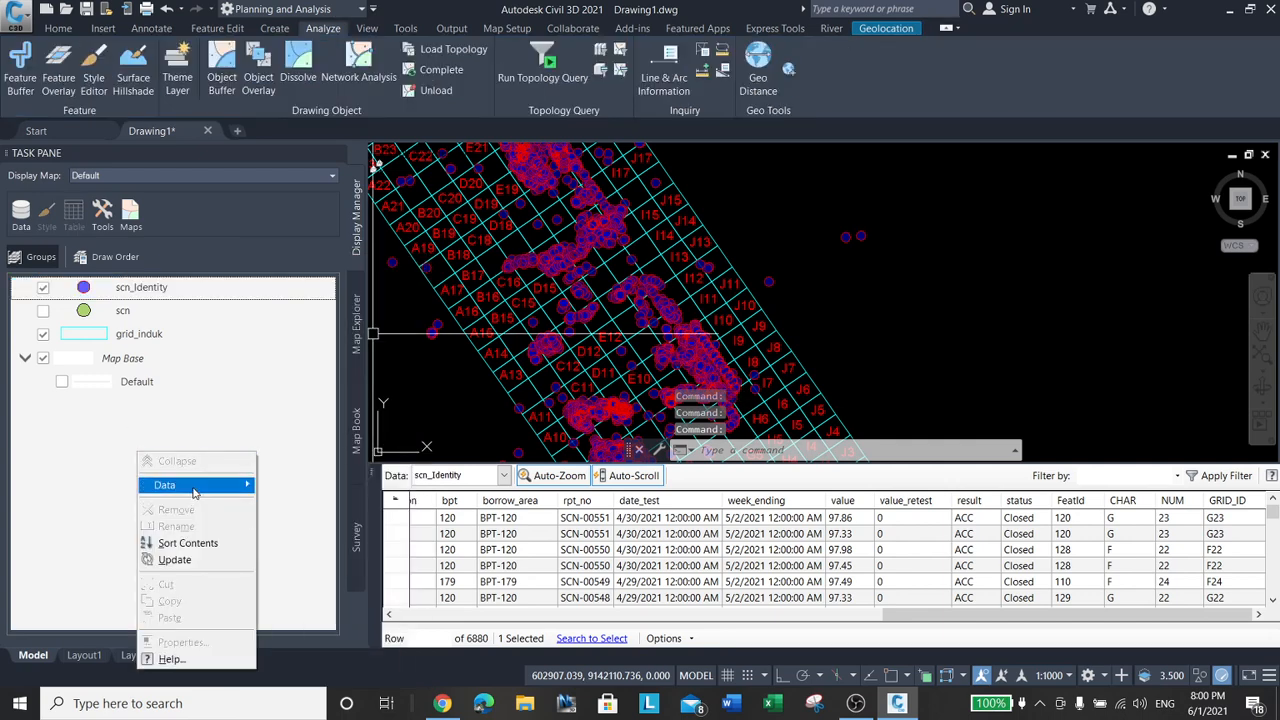
mouse_move(200, 485)
click(311, 503)
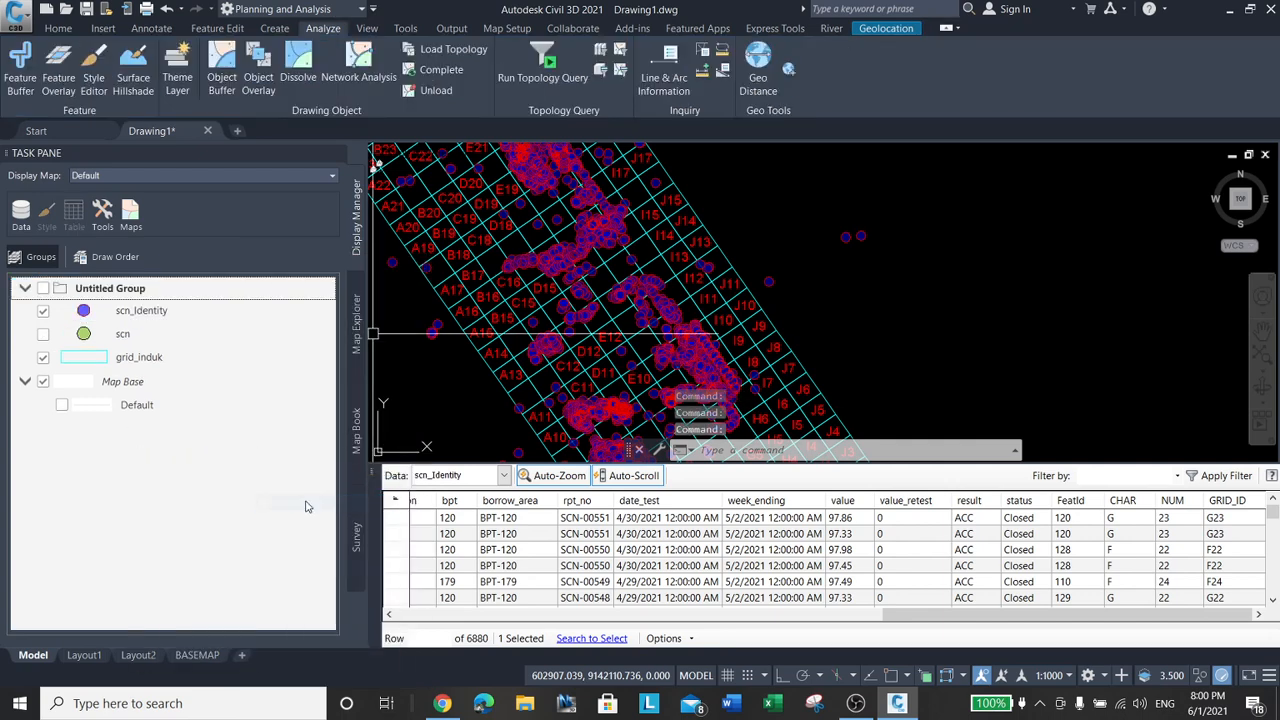
Rename the new layer group to Cek Input.
click(129, 291)
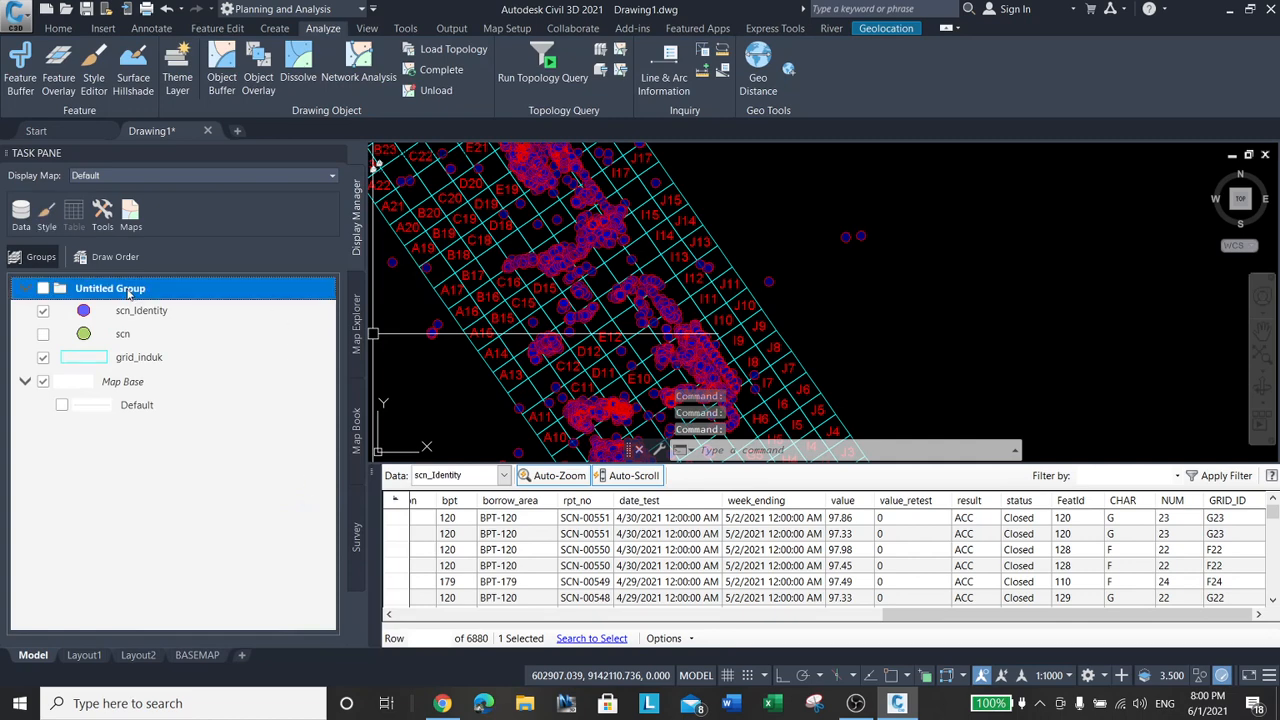
right_click(129, 291)
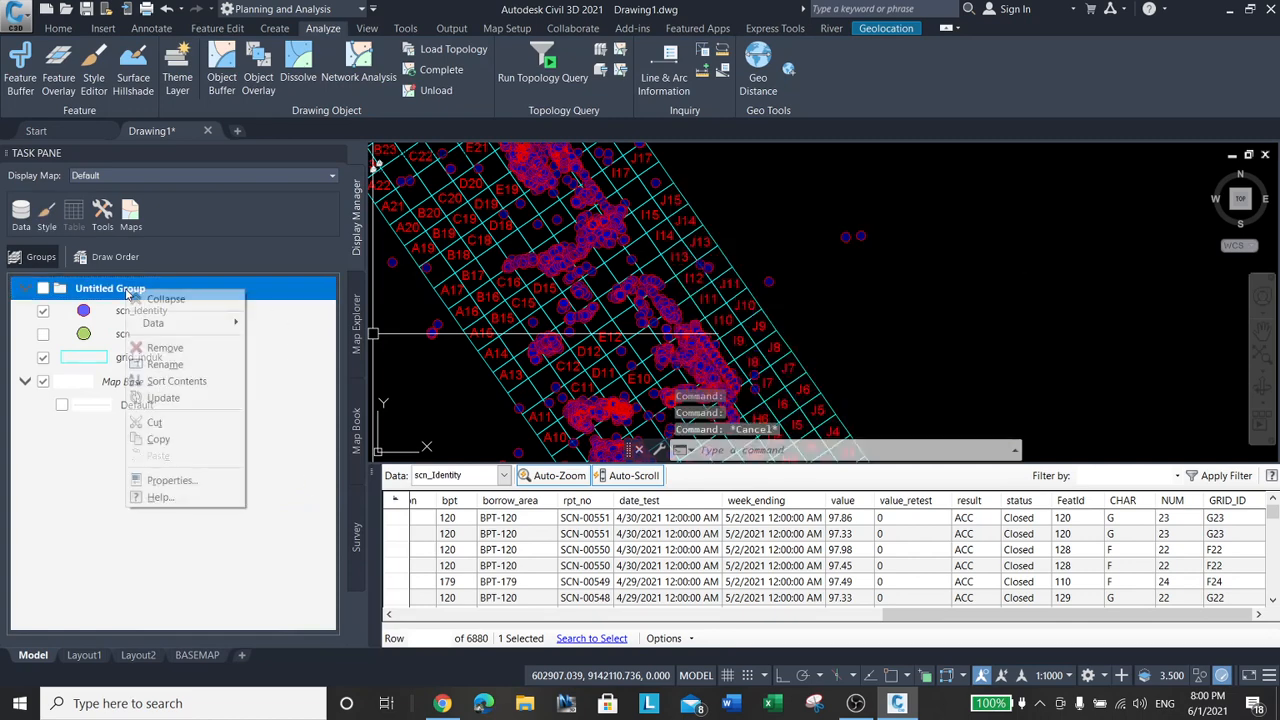
click(165, 364)
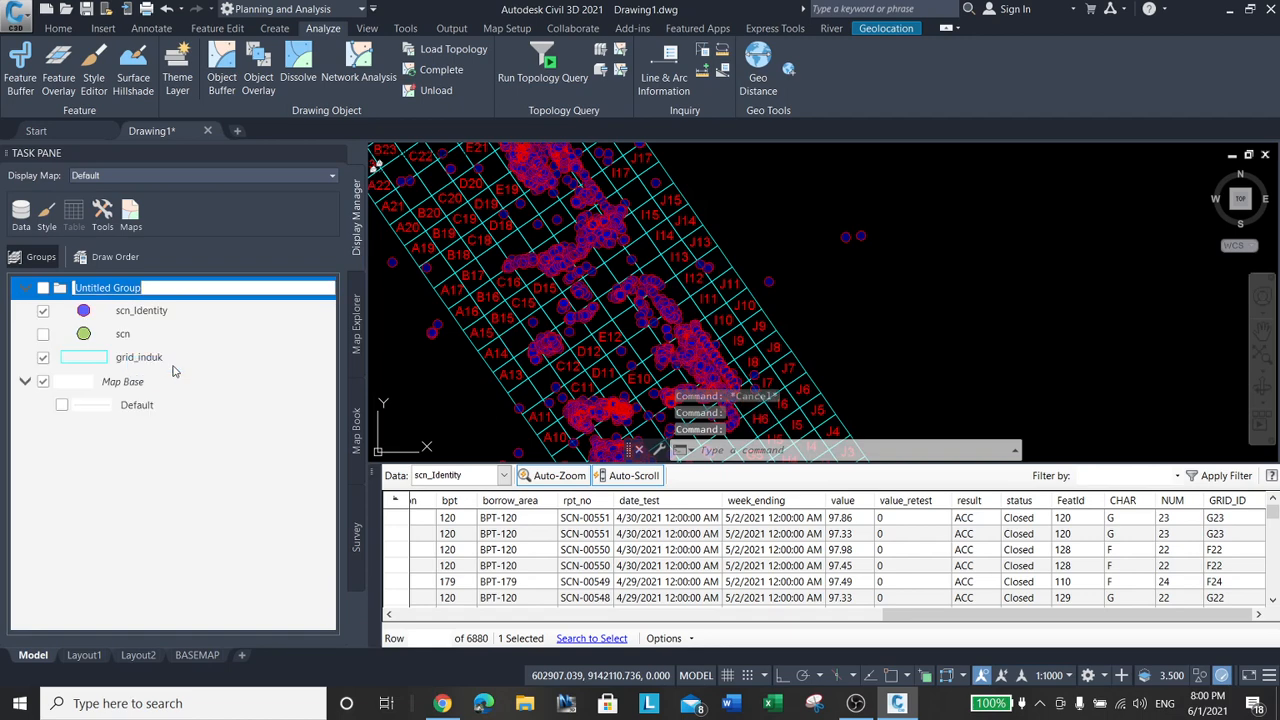
text(C)
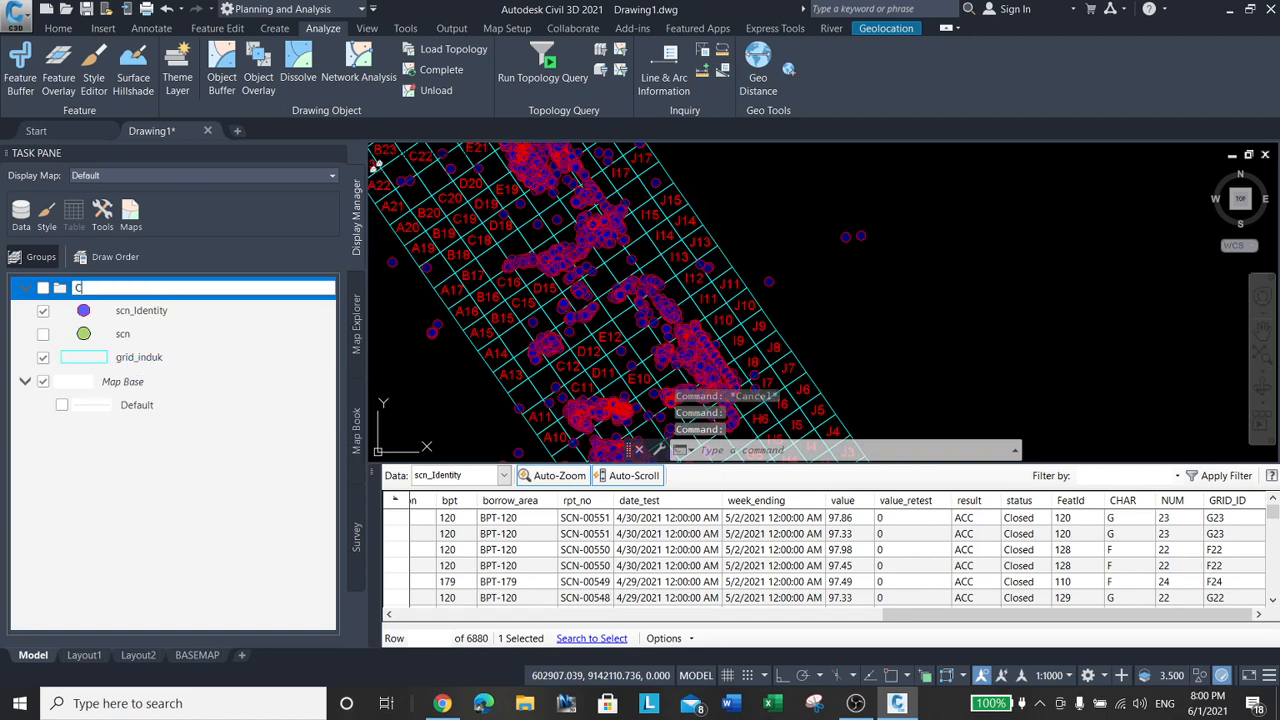
text(ek Input)
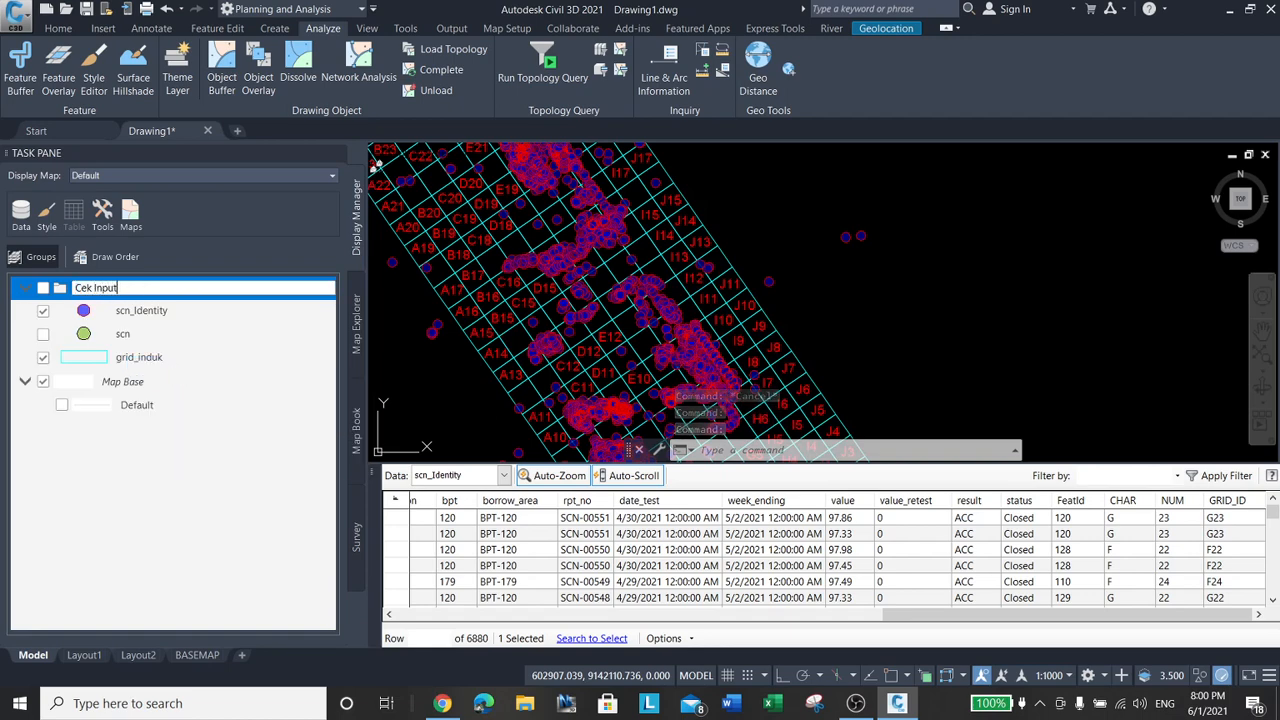
key(Return)
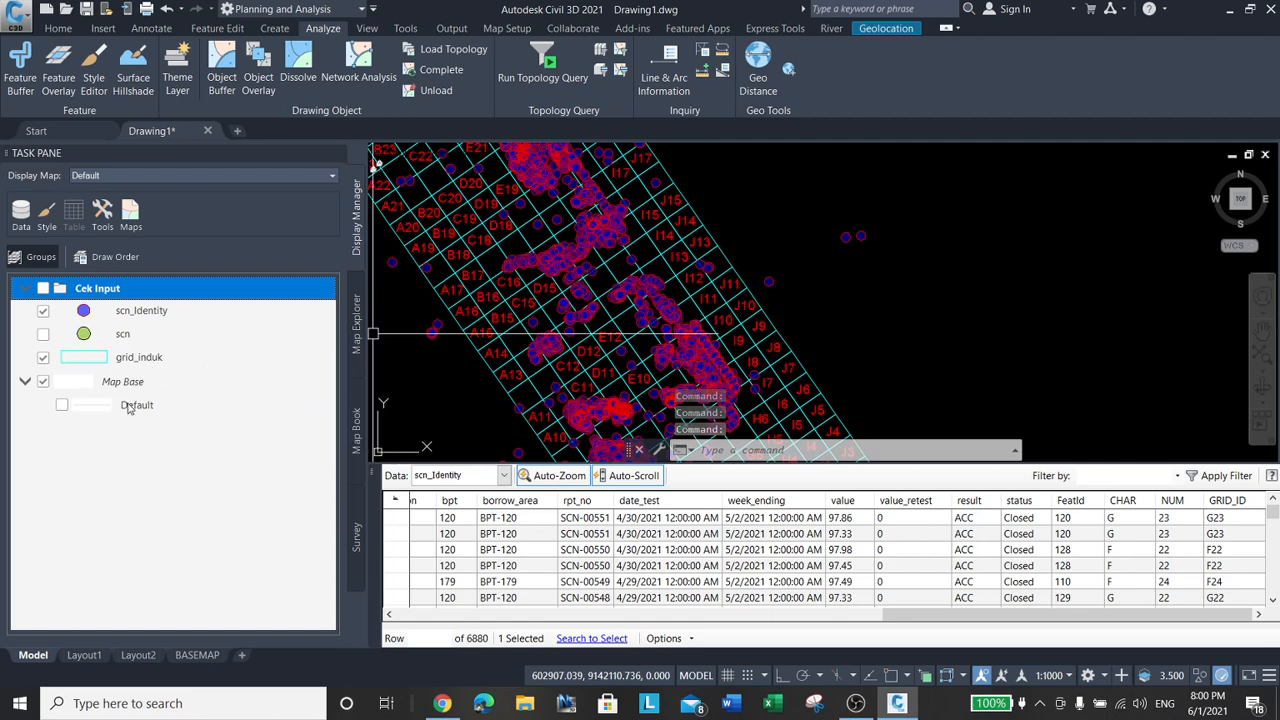
Sort the scn_Identity data table in ascending order by the GRID_ID column.
click(838, 613)
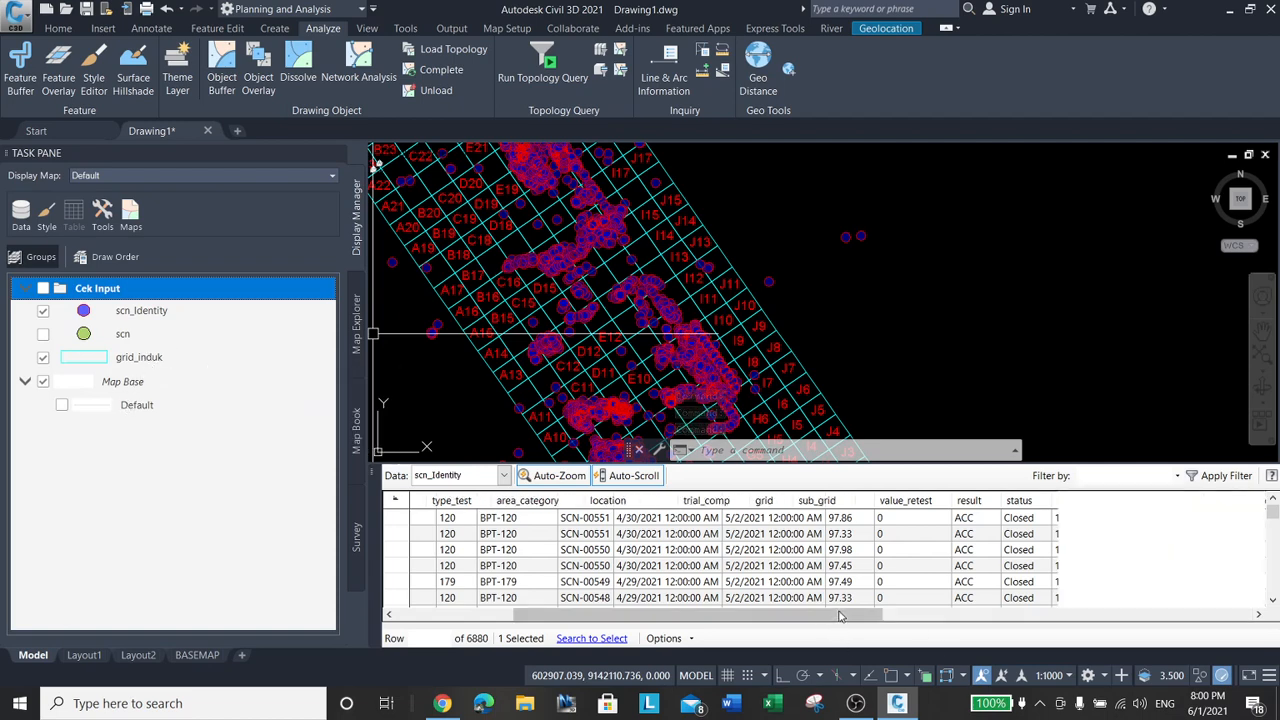
drag(878, 613, 1252, 614)
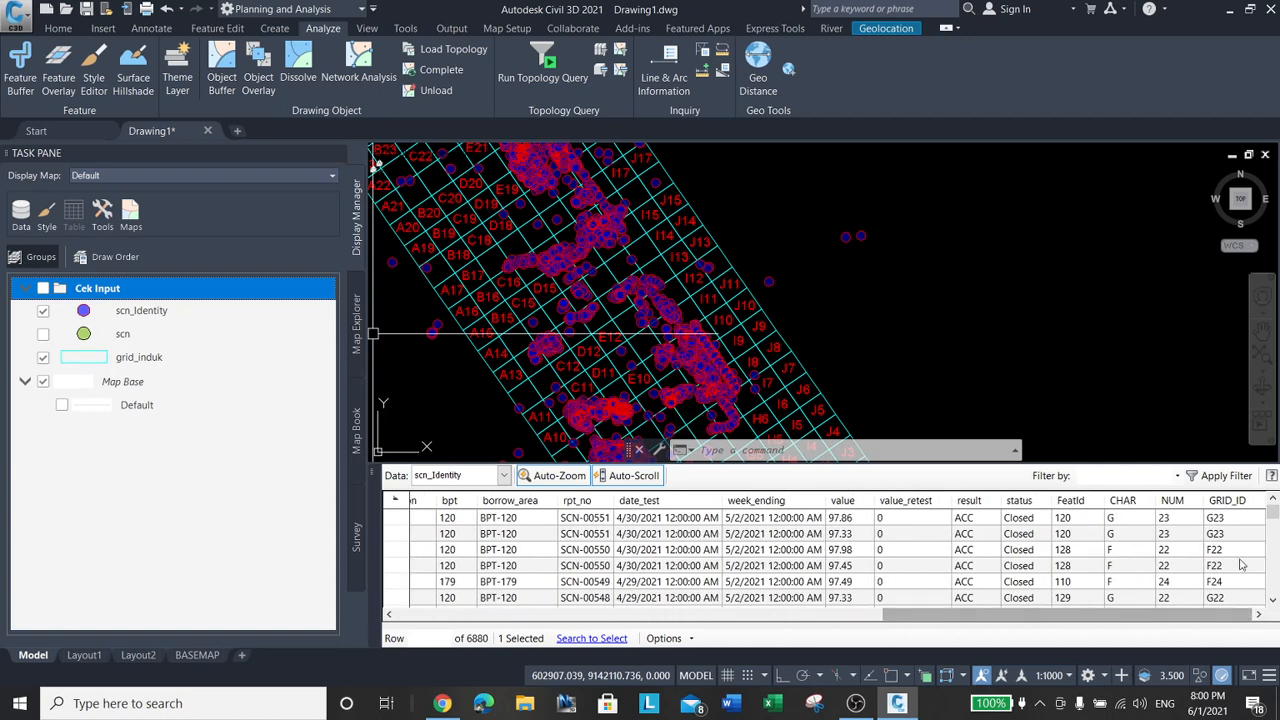
click(1222, 510)
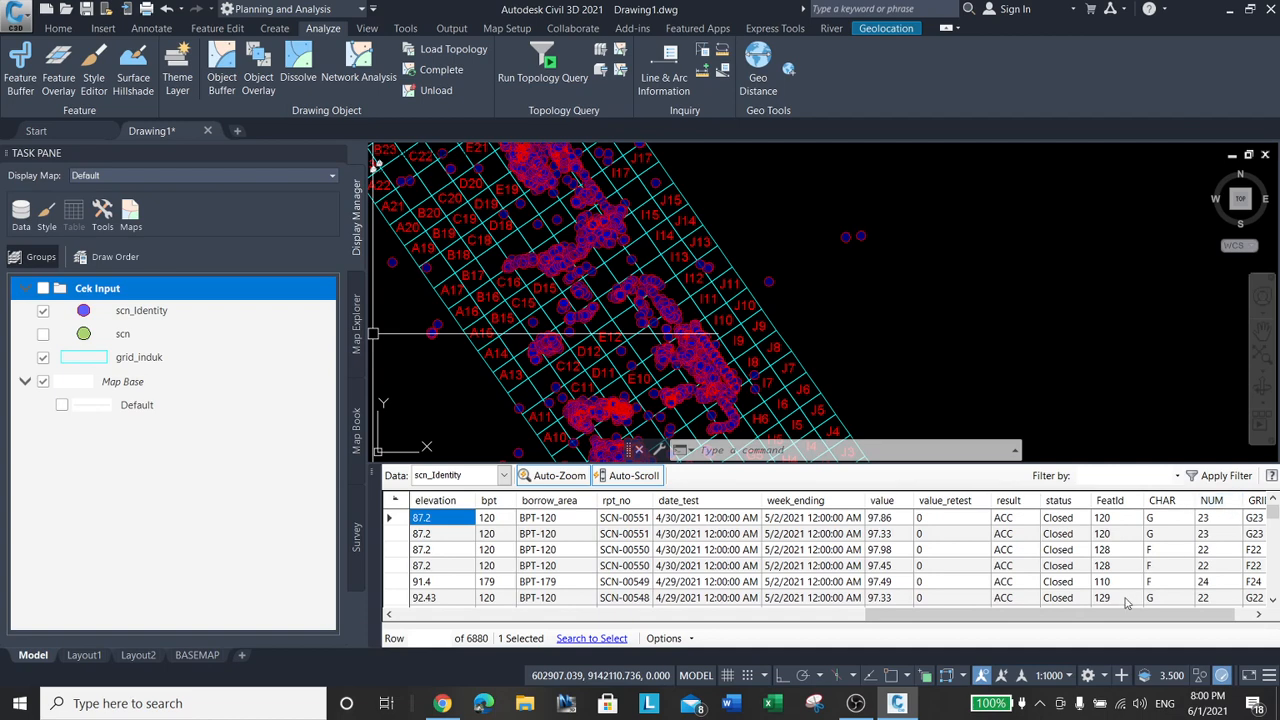
drag(1118, 618, 1237, 618)
click(1228, 500)
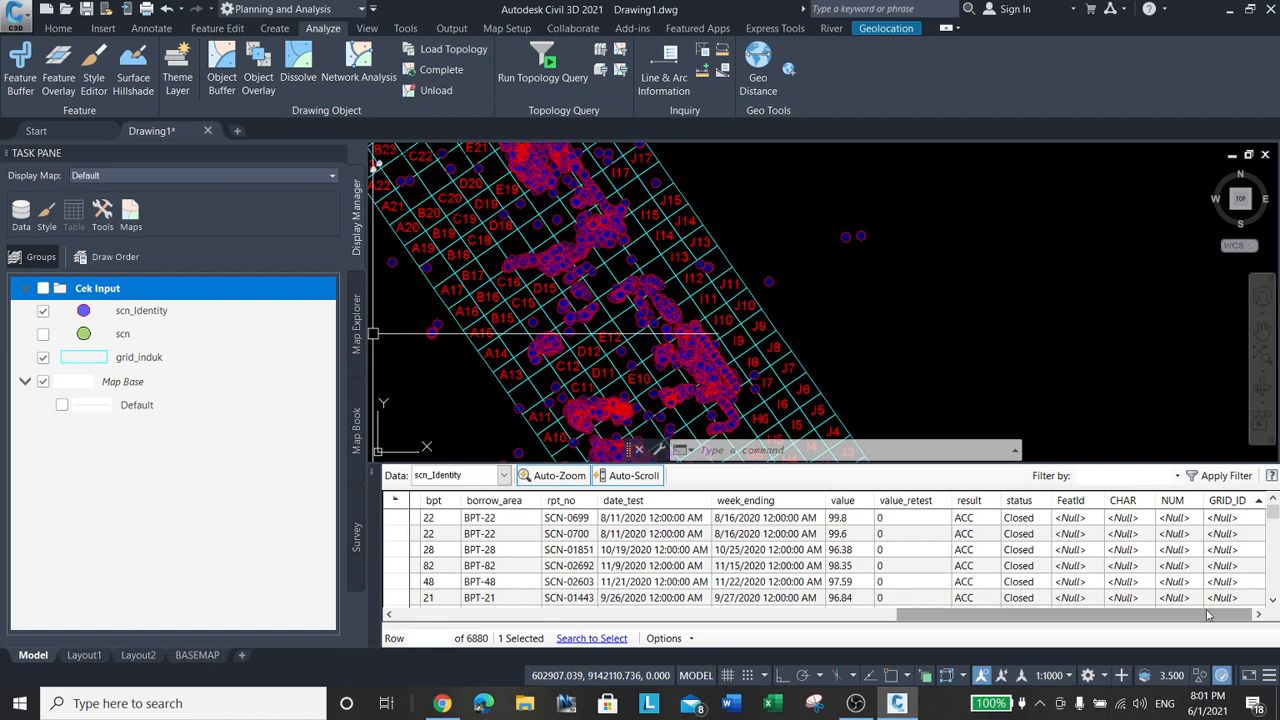
Locate the first two scn_Identity records on the map and compare their grid entries with the FeatId, CHAR, NUM and GRID_ID columns.
drag(1208, 614, 663, 648)
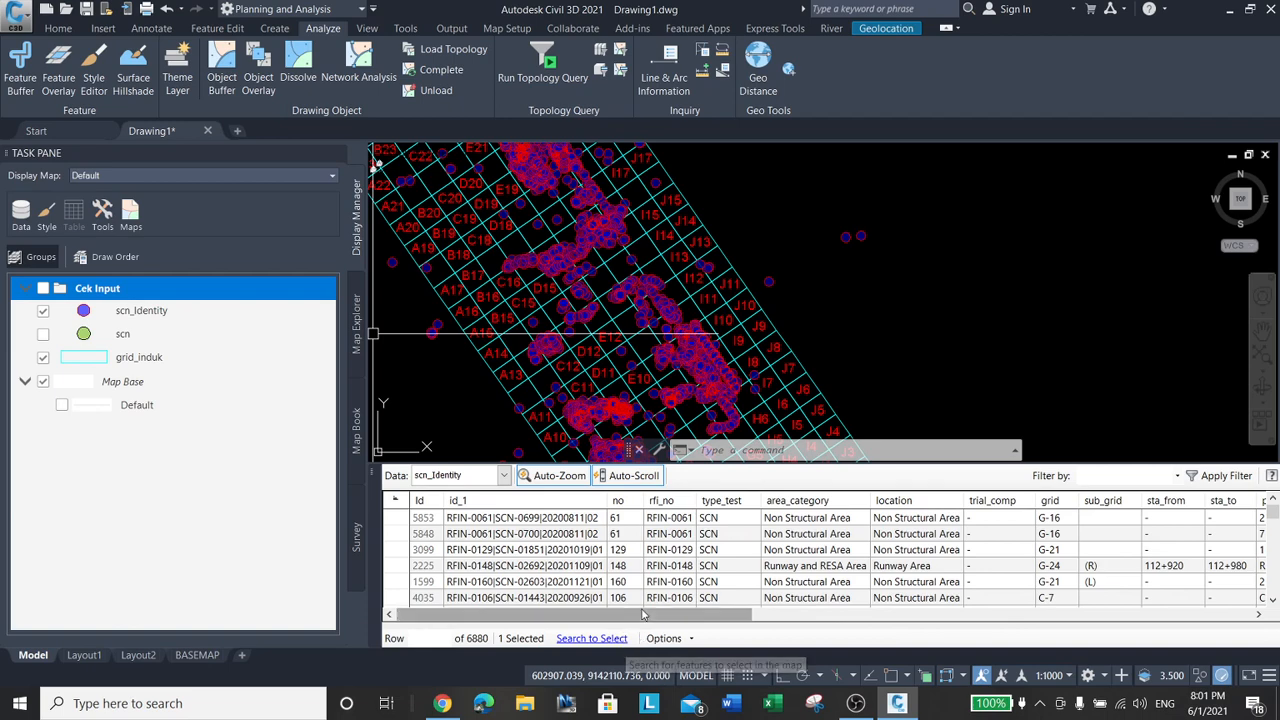
click(1066, 519)
drag(695, 616, 840, 624)
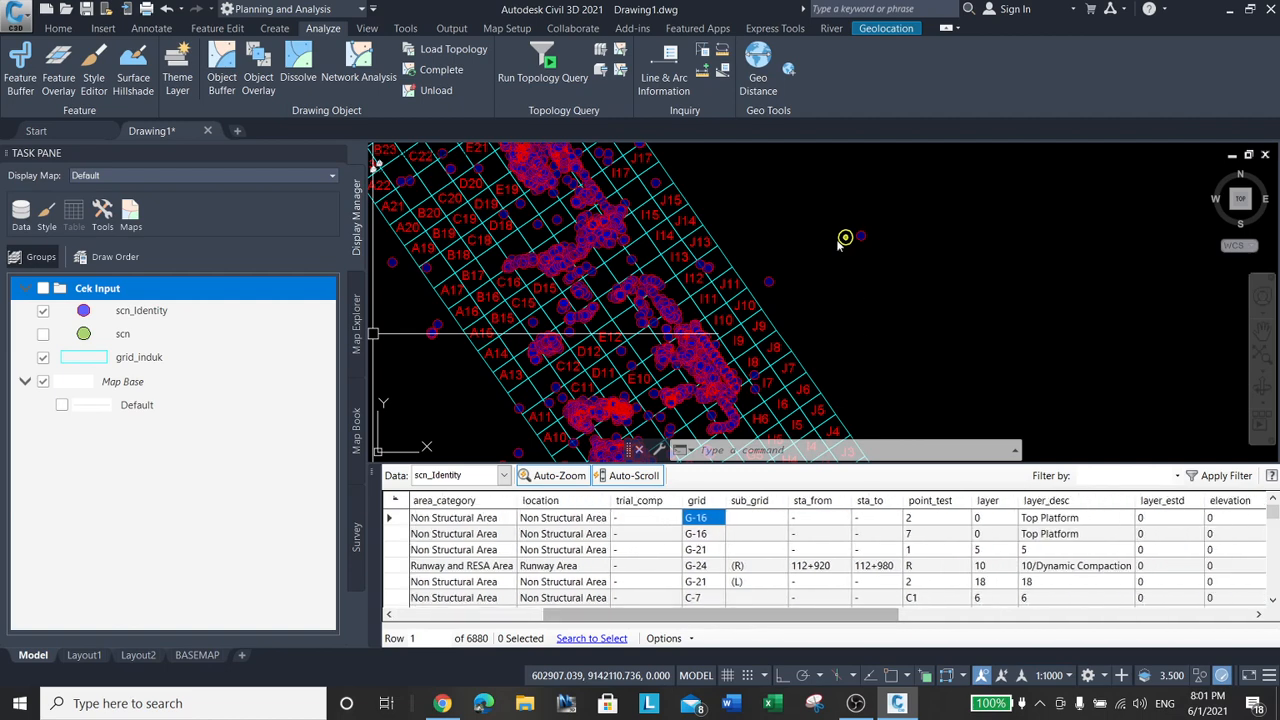
click(700, 534)
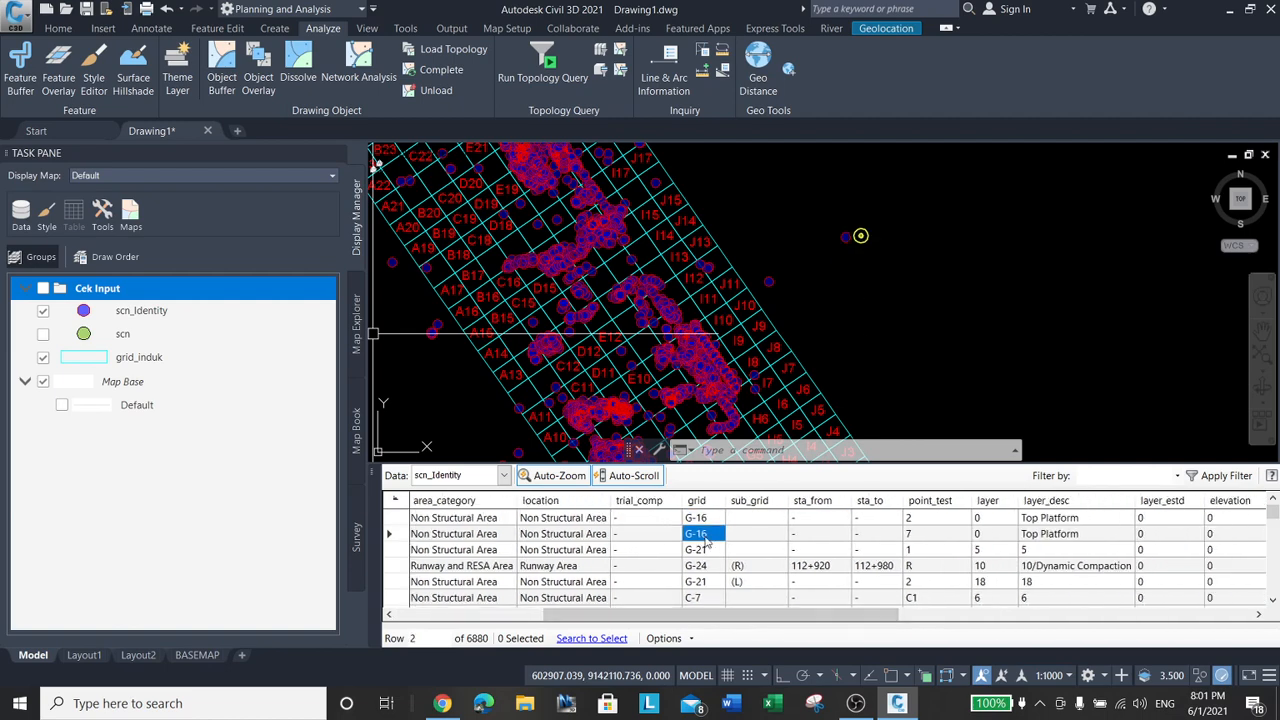
click(710, 519)
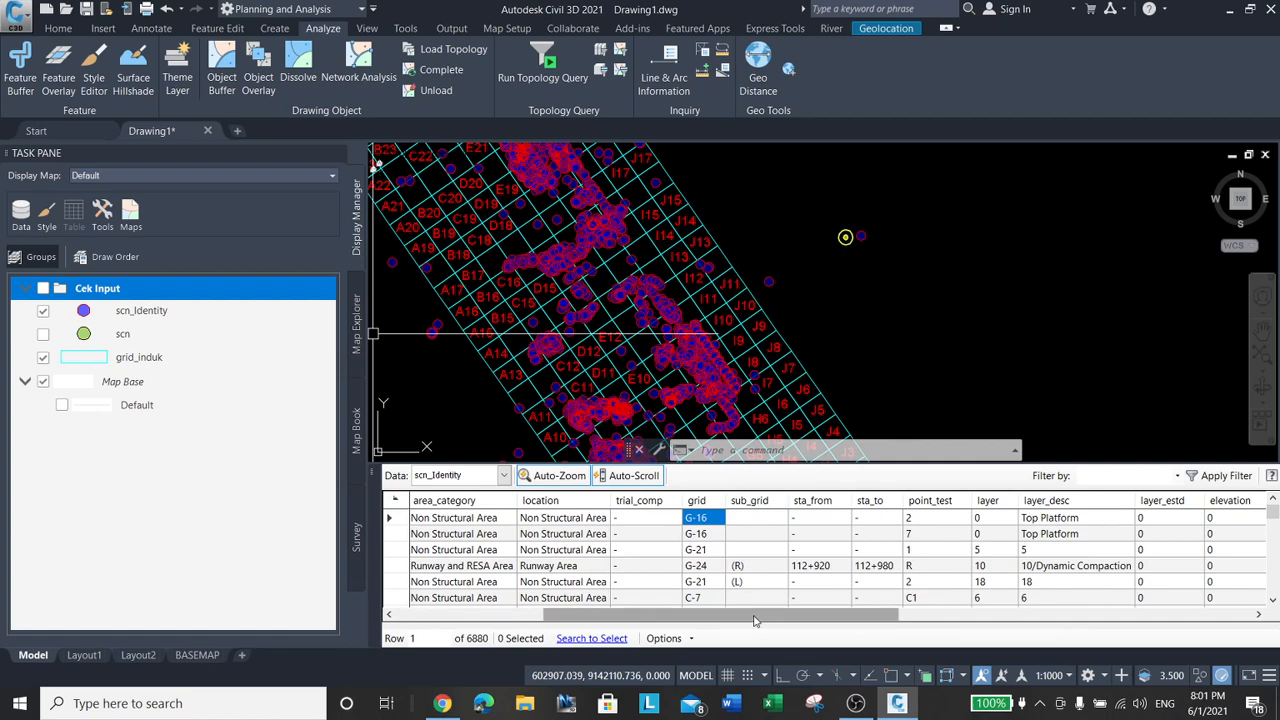
drag(754, 621, 1168, 614)
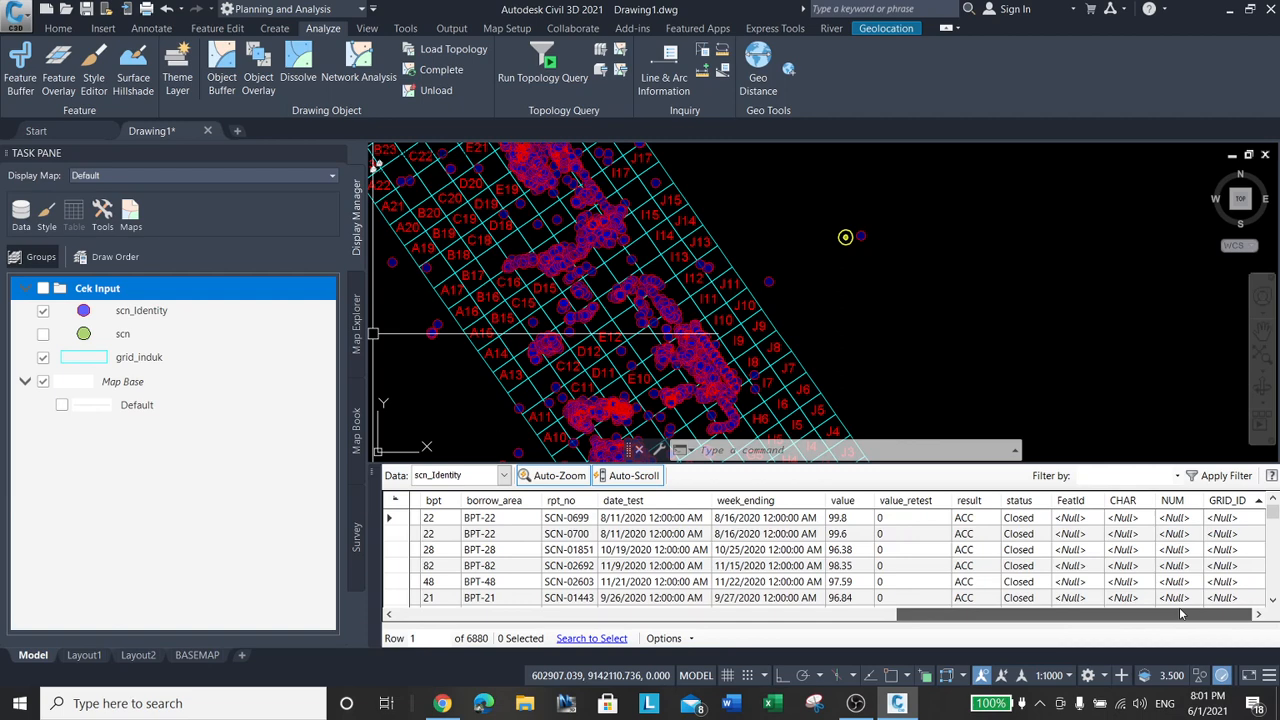
drag(1180, 614, 1132, 613)
drag(1035, 616, 924, 616)
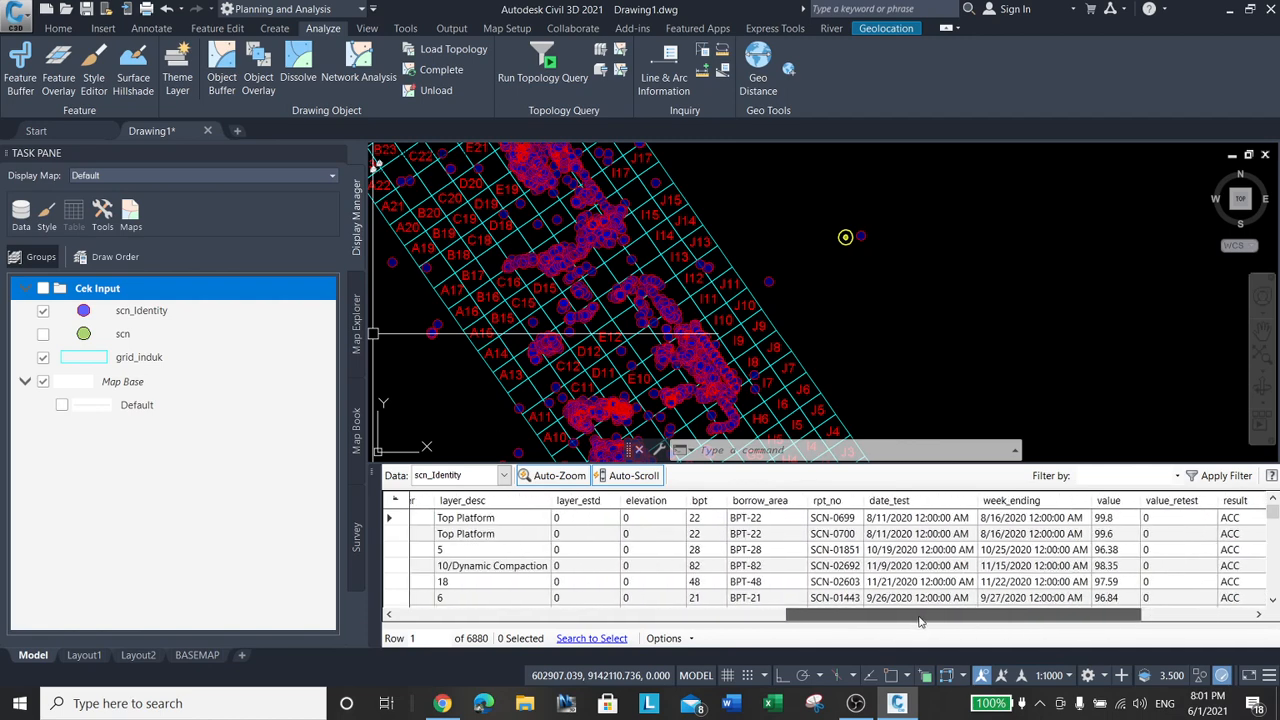
Select the scn_Identity point in grid cell C14, compare its grid entry with its GRID_ID in the data table, and clear the selection.
click(852, 348)
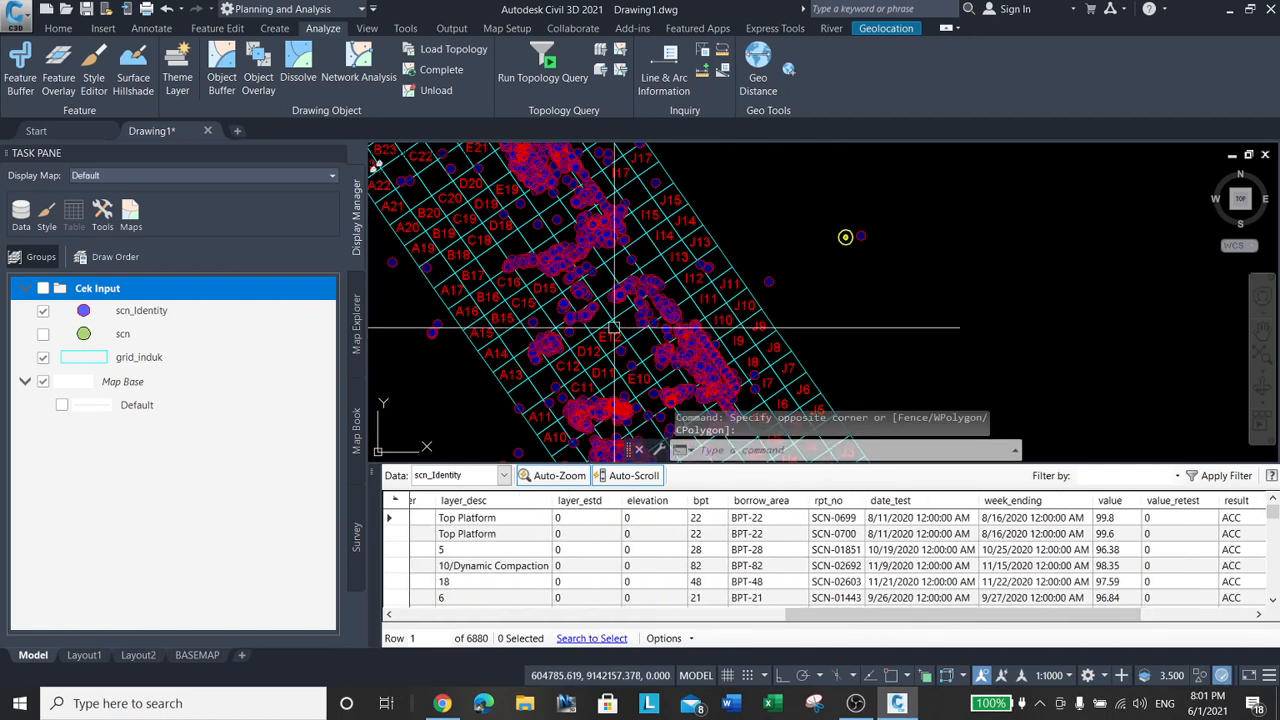
scroll(647, 281, up, 4)
key(Escape)
scroll(477, 340, up, 3)
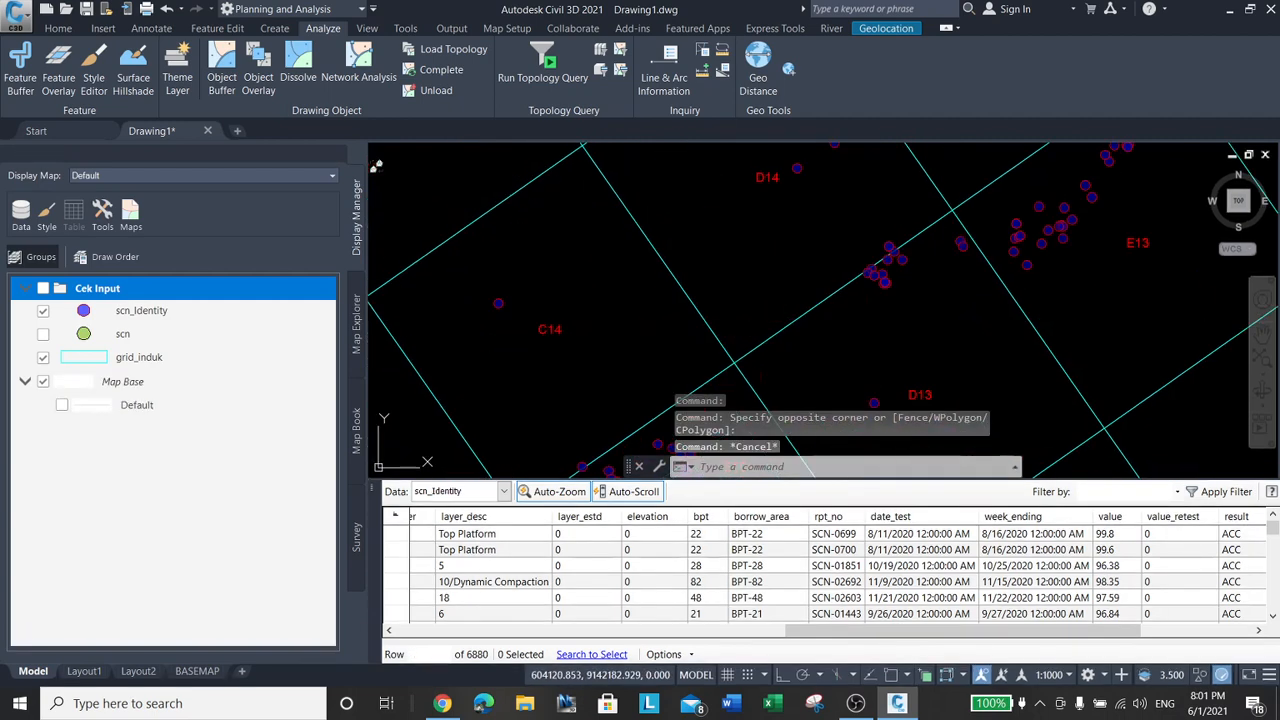
click(499, 304)
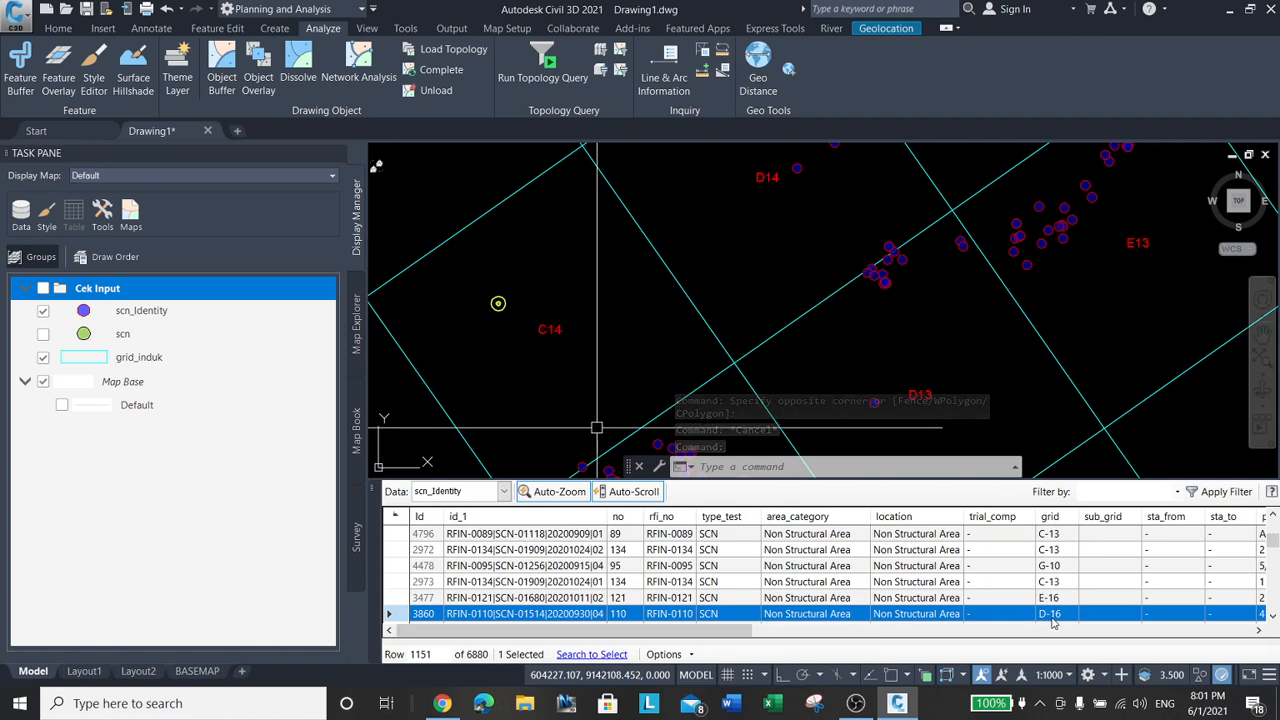
drag(745, 640, 1239, 655)
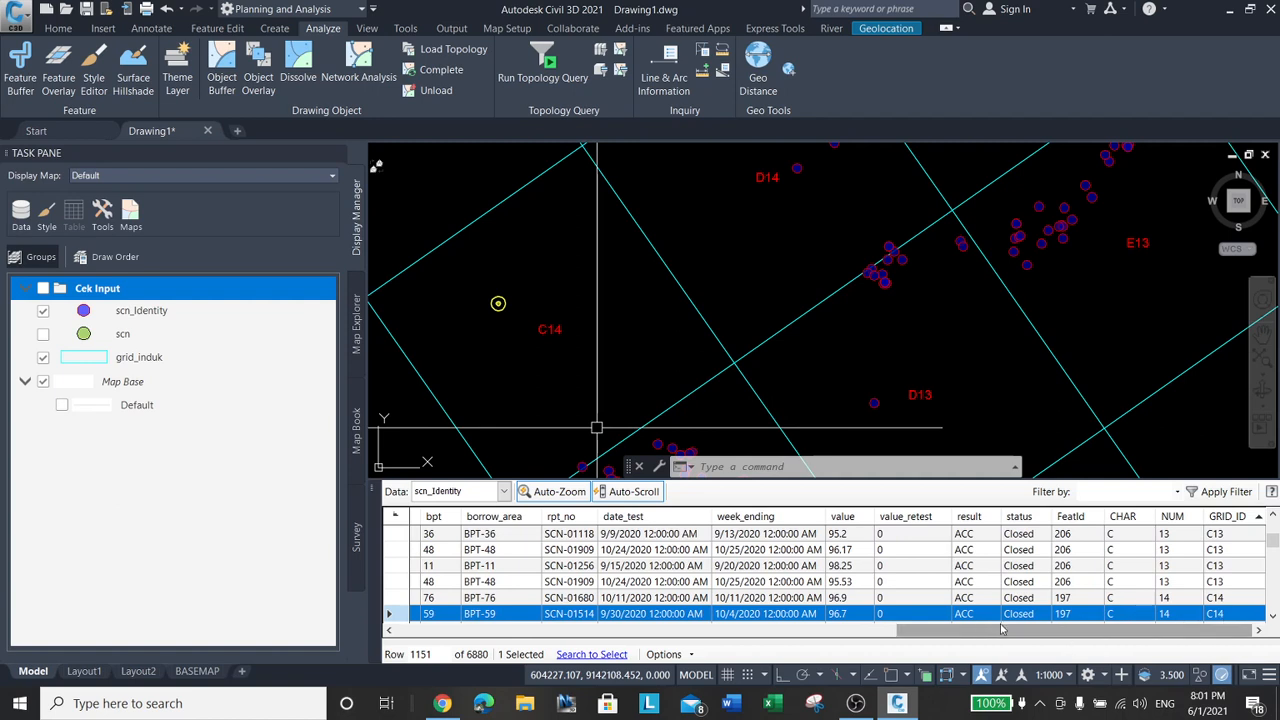
drag(980, 636, 580, 675)
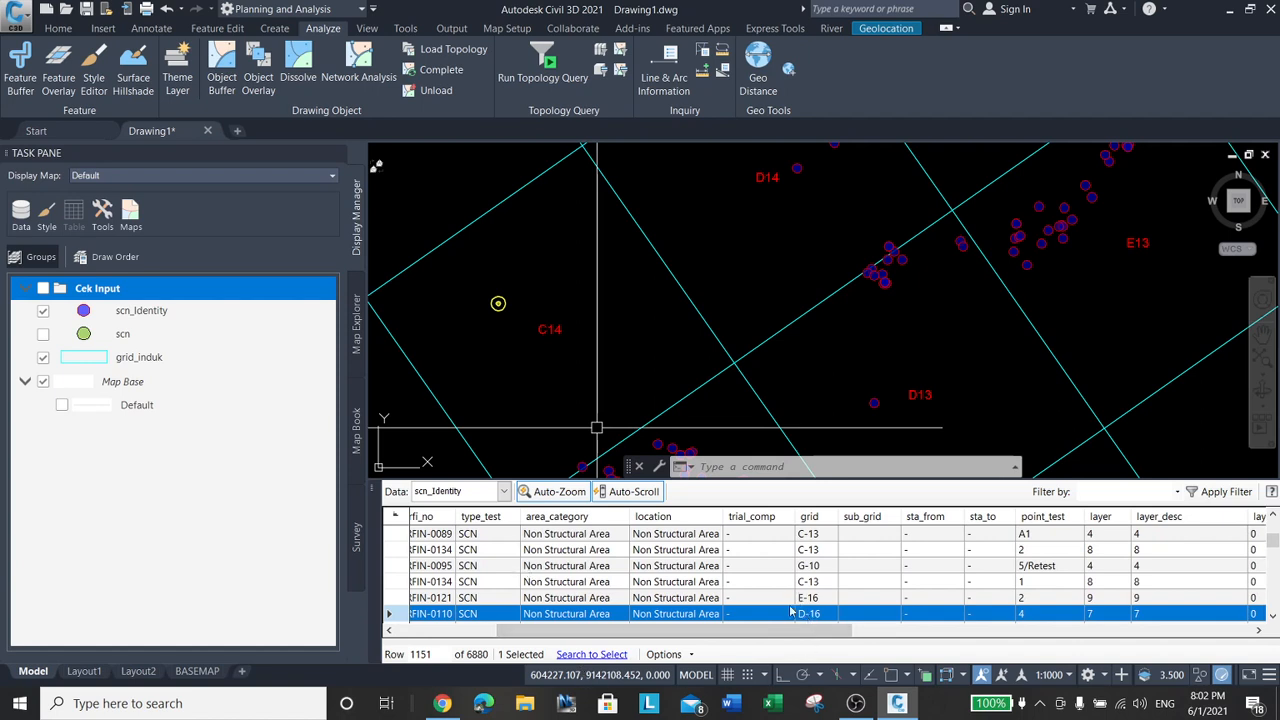
drag(796, 632, 842, 632)
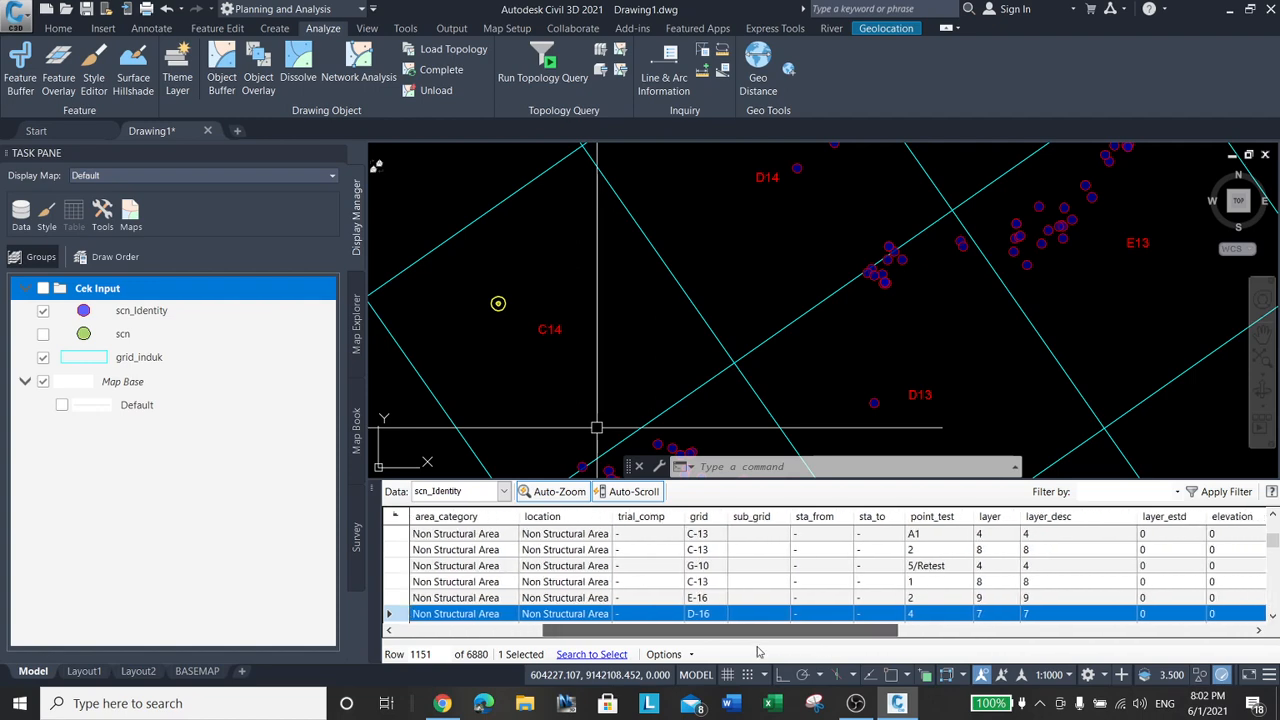
drag(709, 633, 1156, 625)
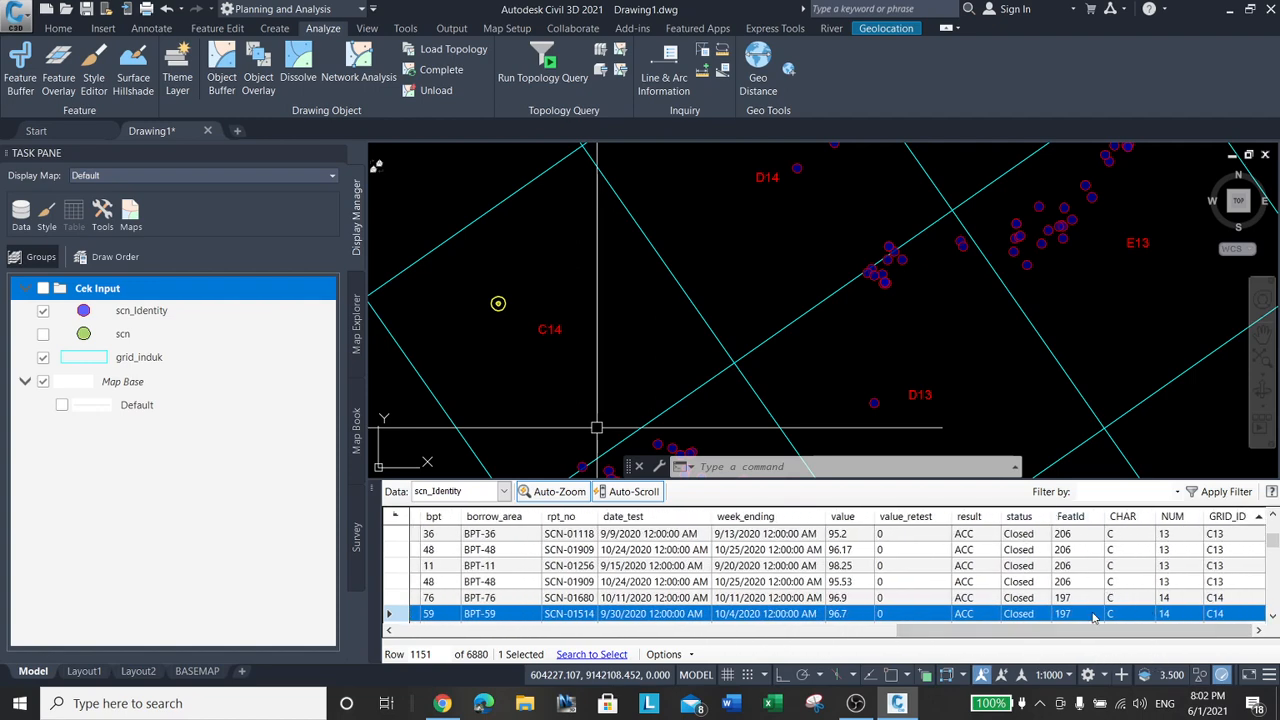
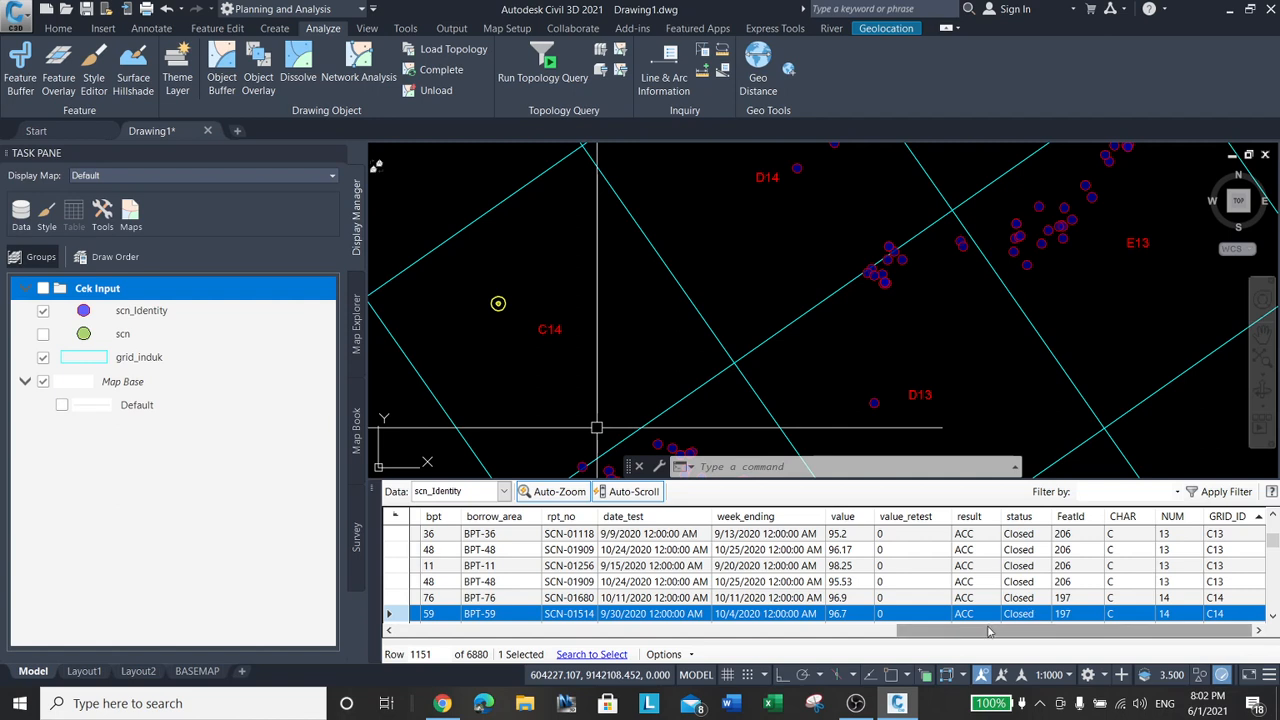
key(Escape)
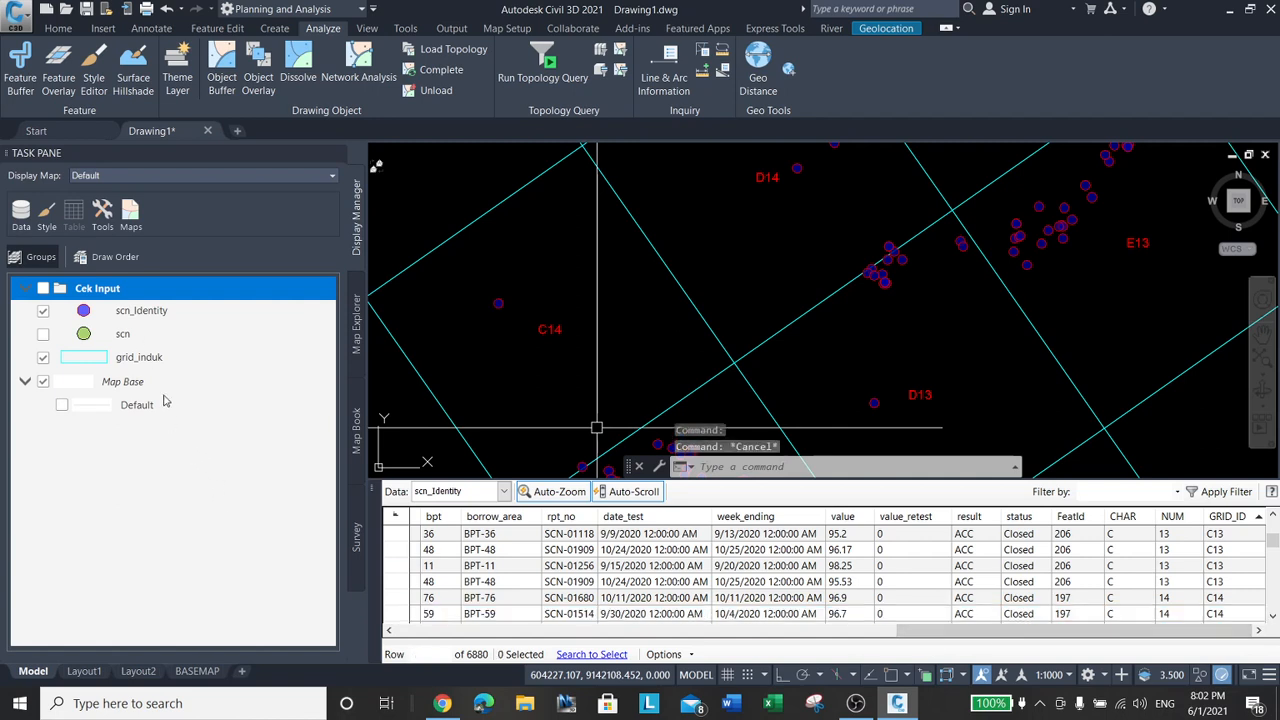
Copy the scn_Identity layer into the Cek Input group and hide the original scn_Identity layer.
click(158, 311)
right_click(158, 311)
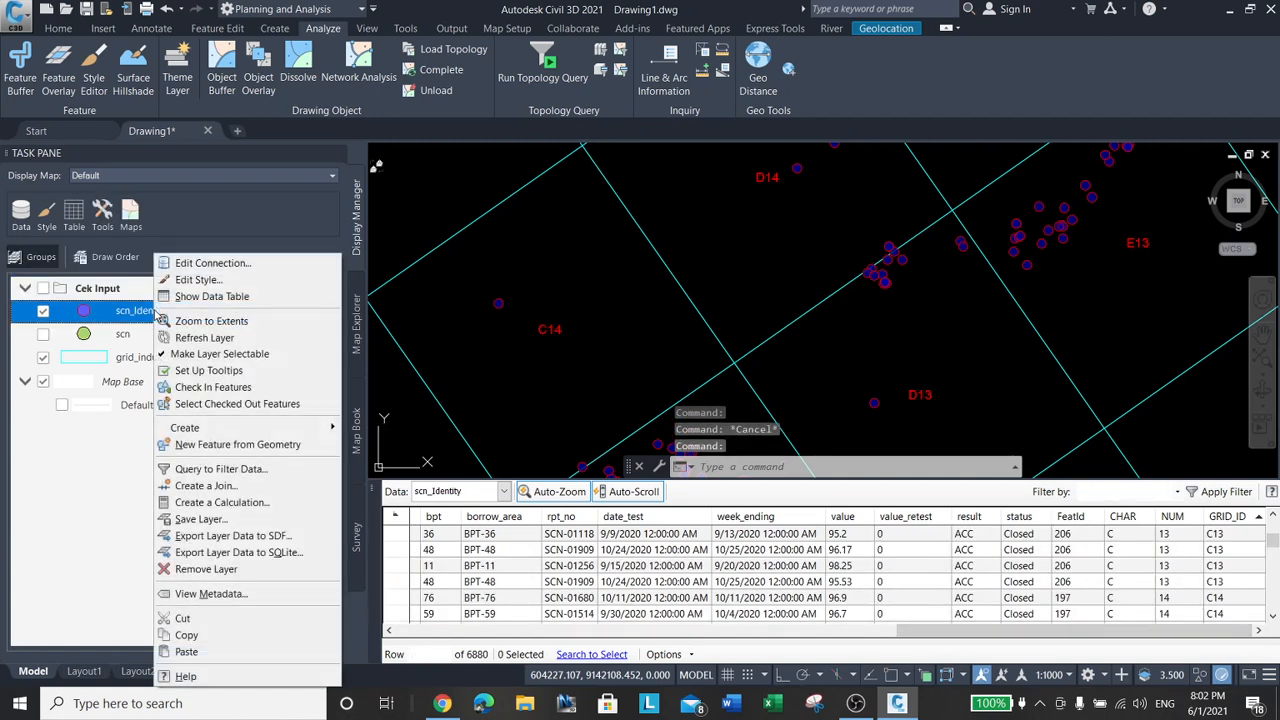
click(212, 638)
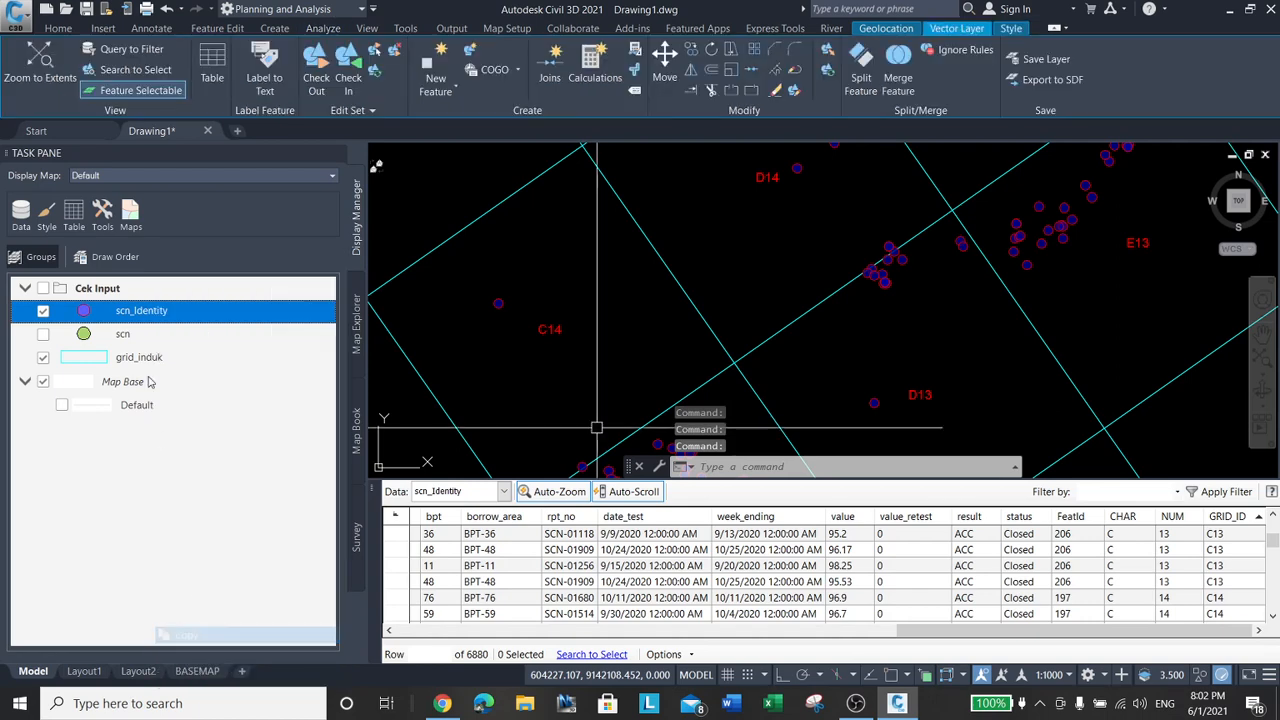
click(106, 294)
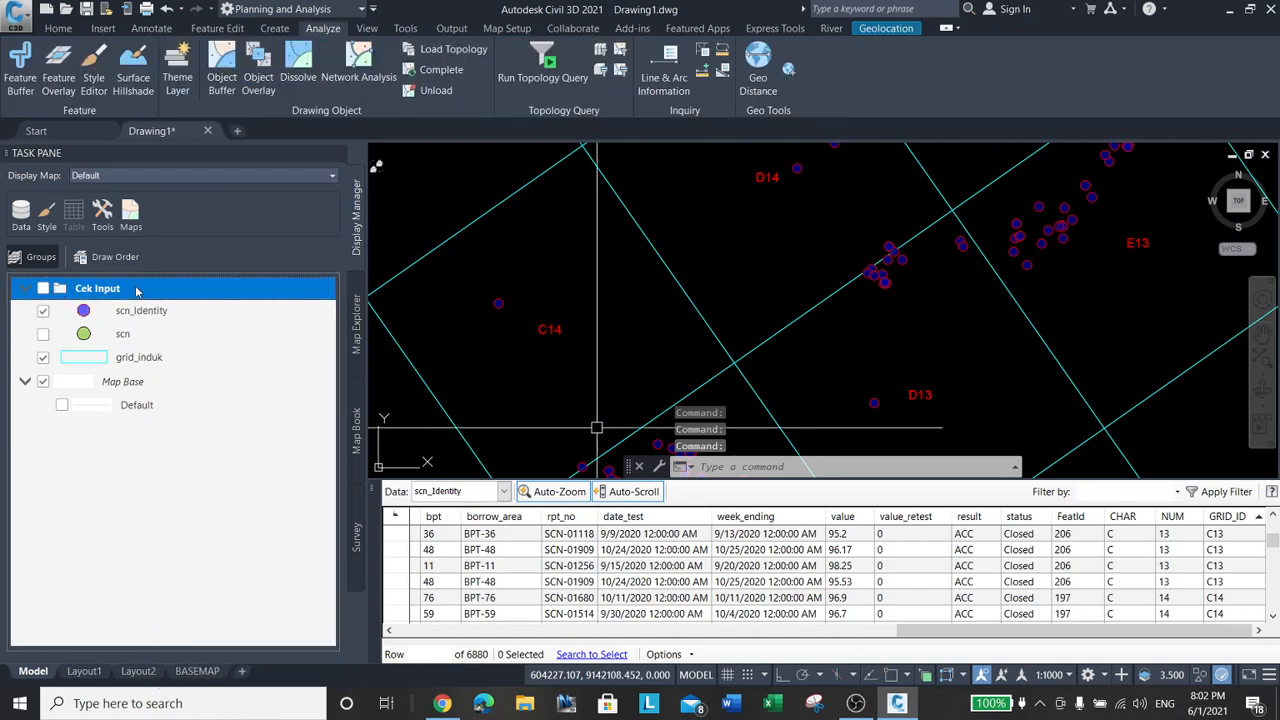
right_click(137, 290)
click(195, 452)
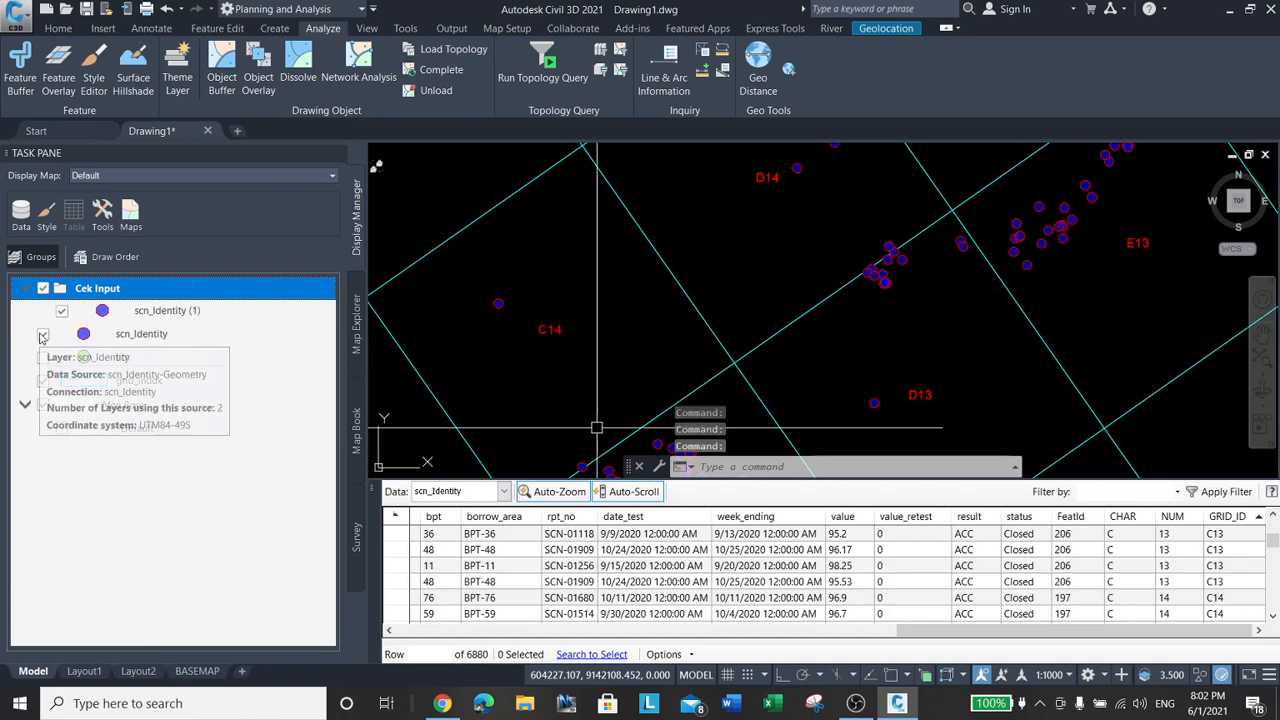
click(43, 334)
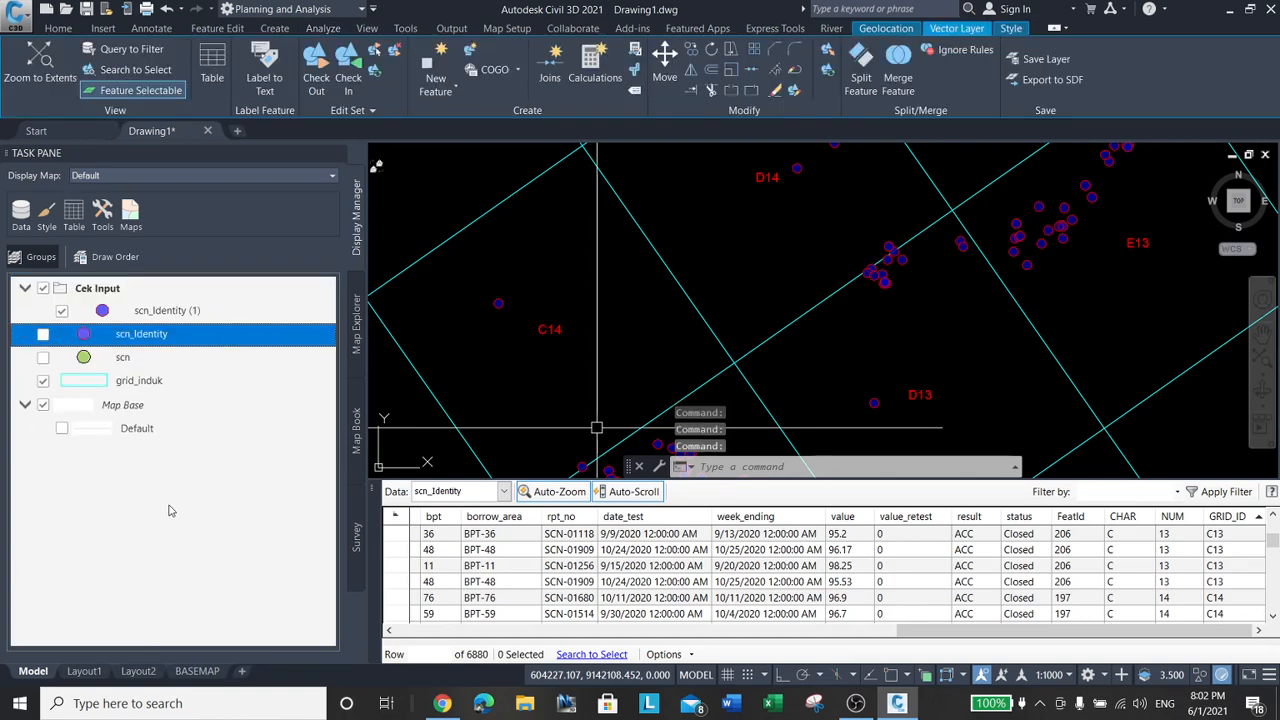
Rename the copied scn_Identity layer in the Cek Input group as Titik di luar grid.
double_click(180, 311)
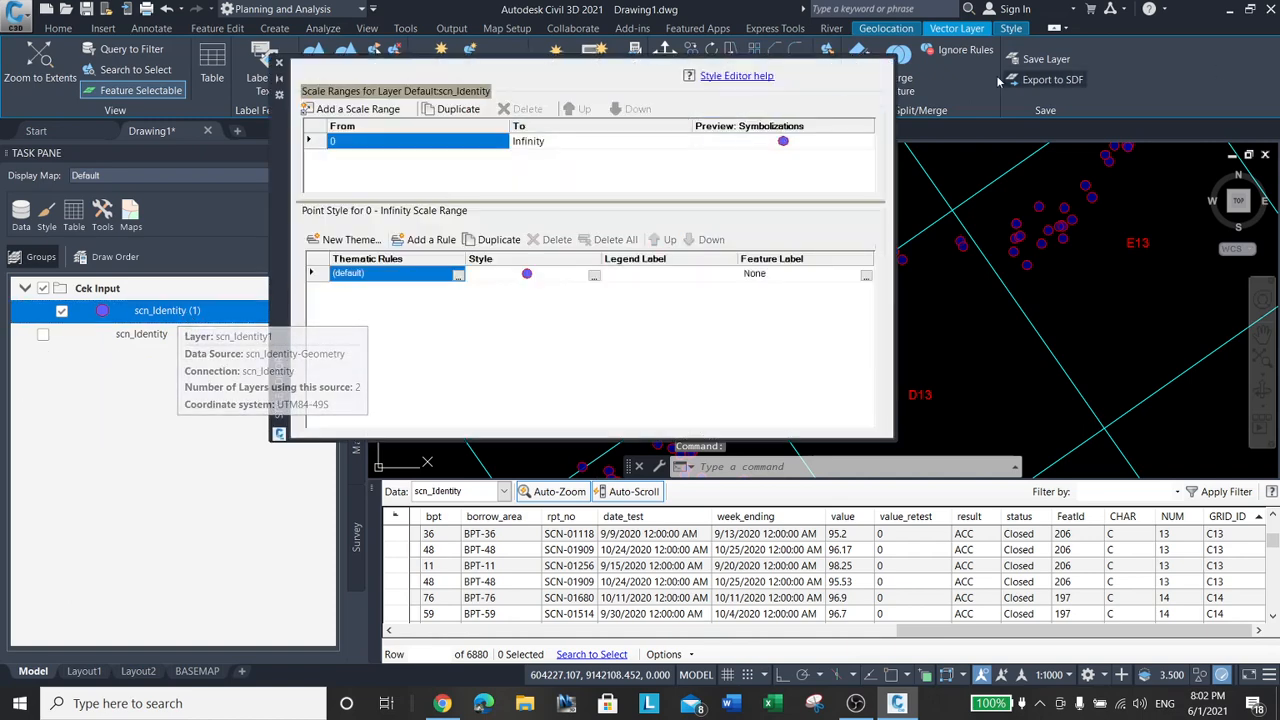
click(279, 62)
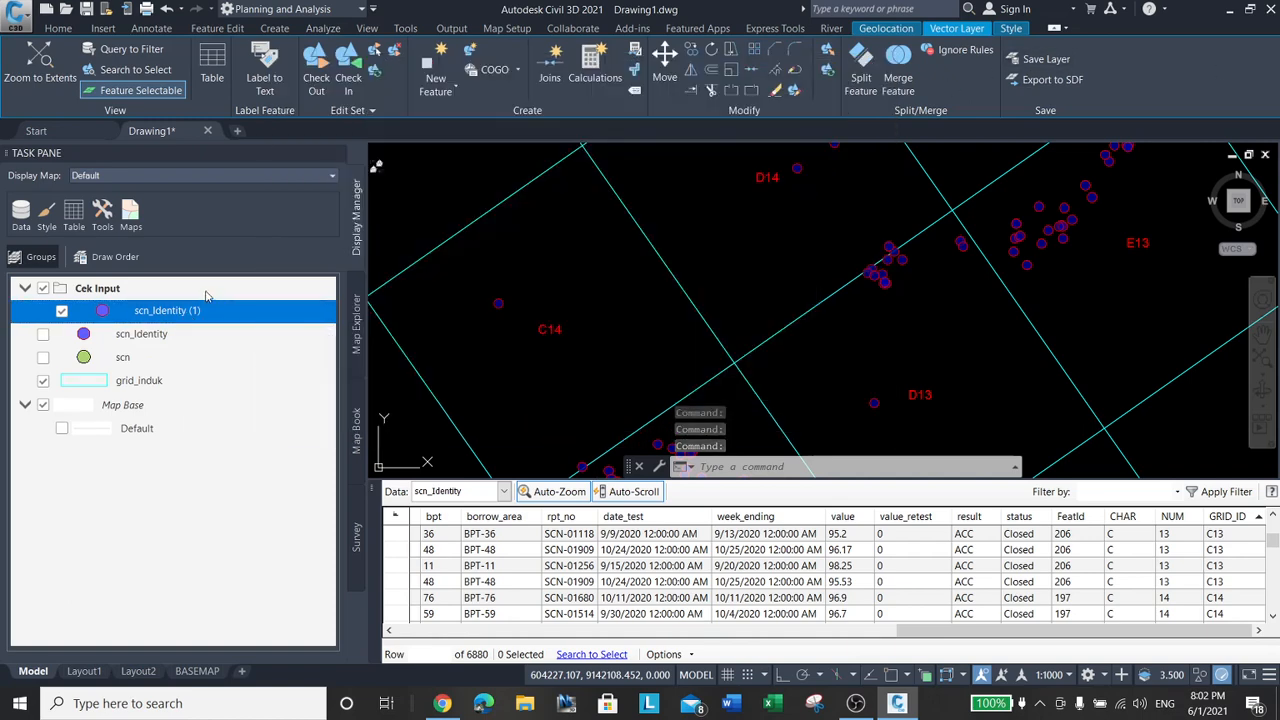
right_click(178, 312)
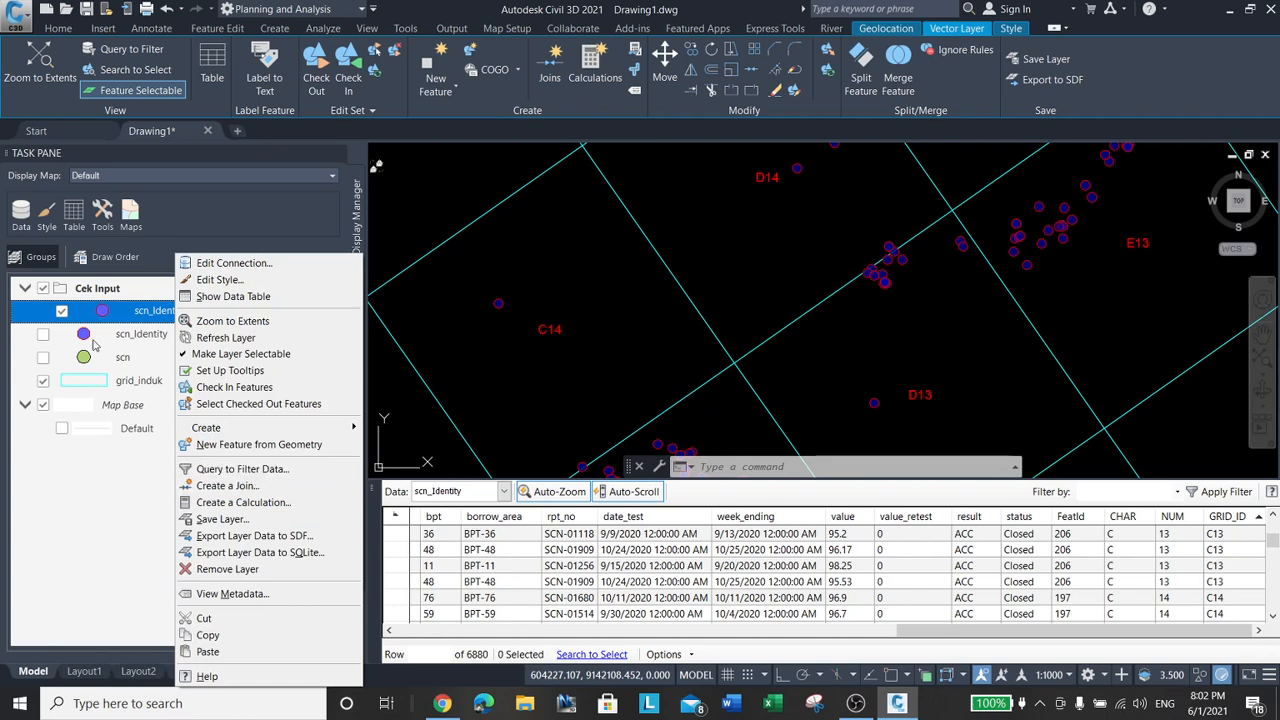
click(140, 313)
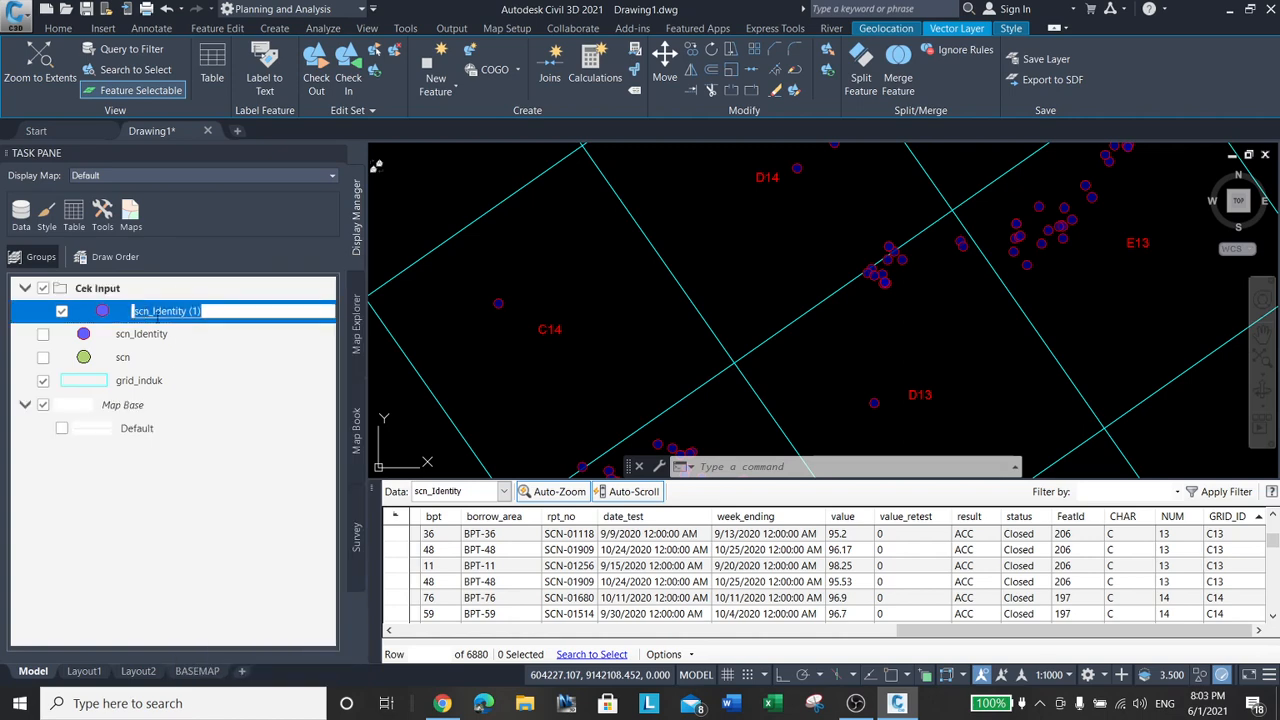
text(Titik di luar)
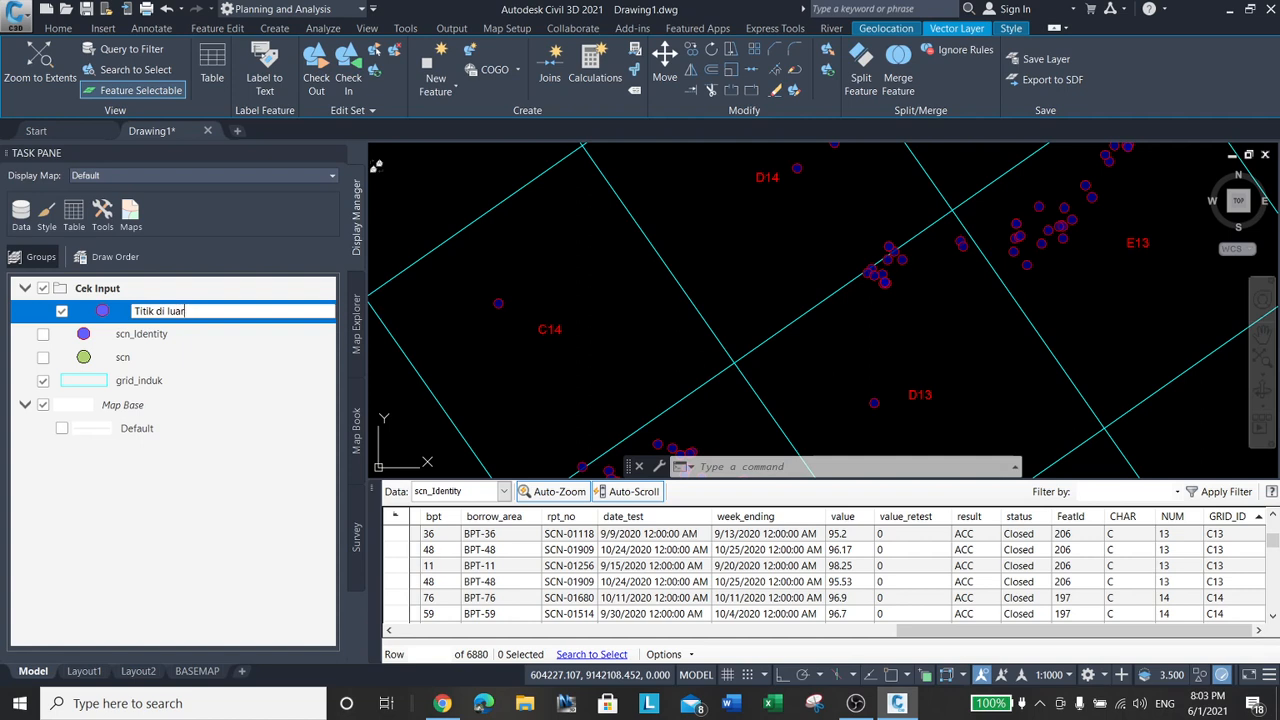
text(grid)
key(Return)
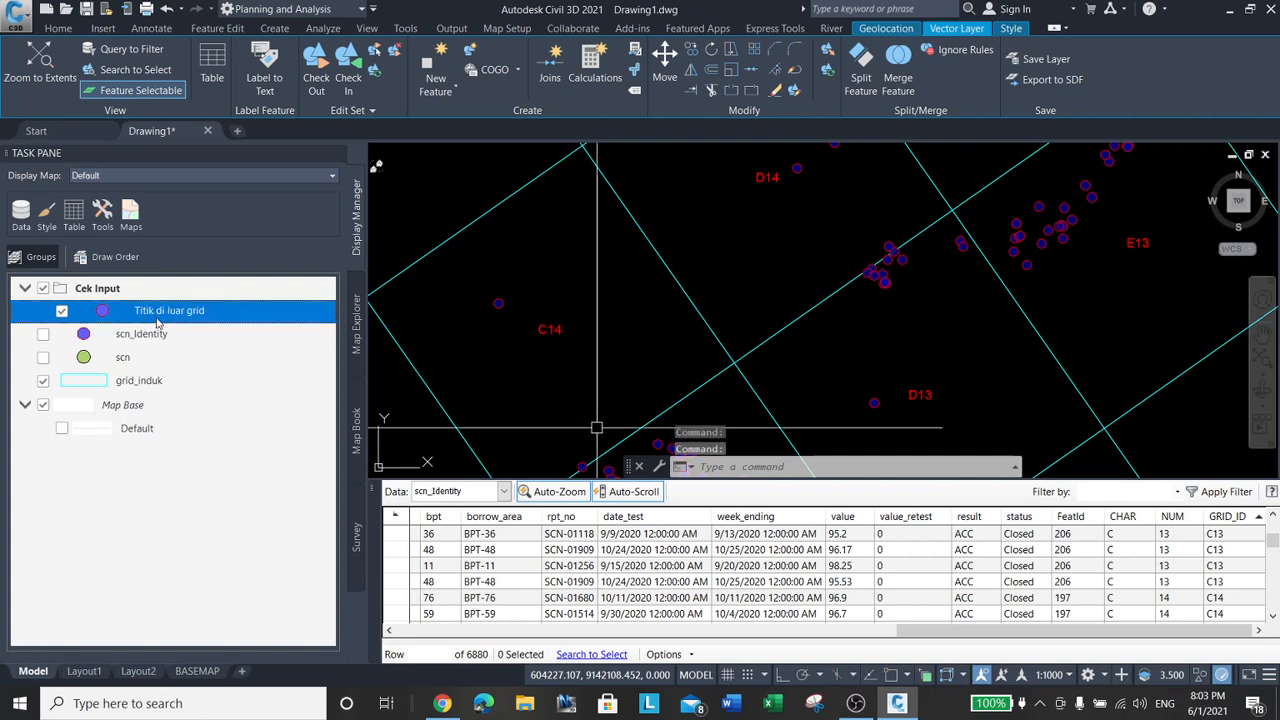
Start a filter query on the Titik di luar grid layer using the GRID_ID property.
right_click(157, 320)
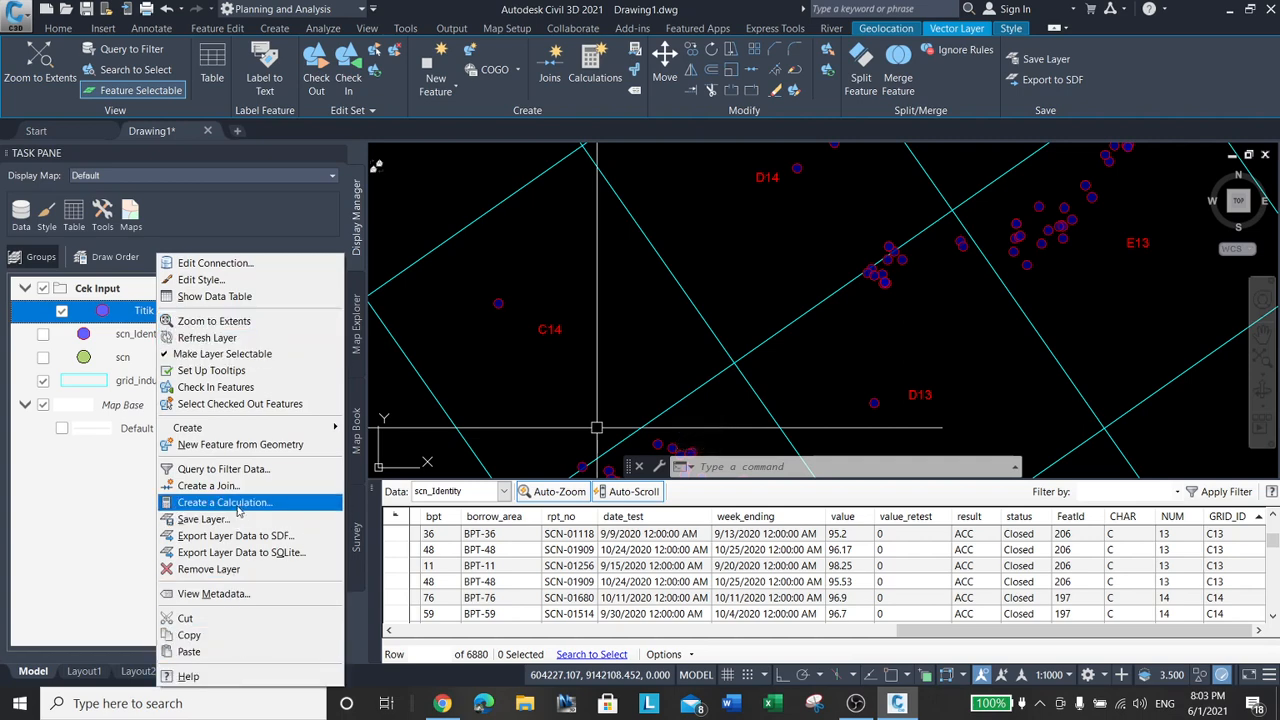
click(250, 471)
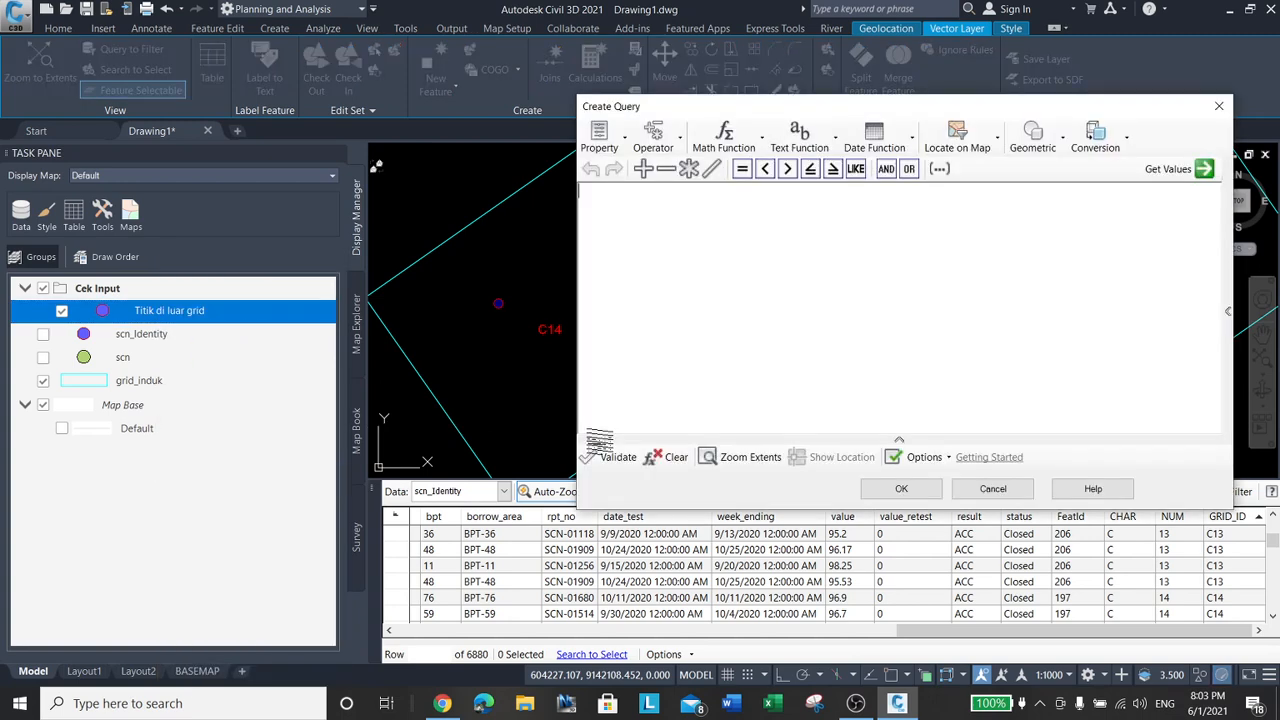
click(624, 140)
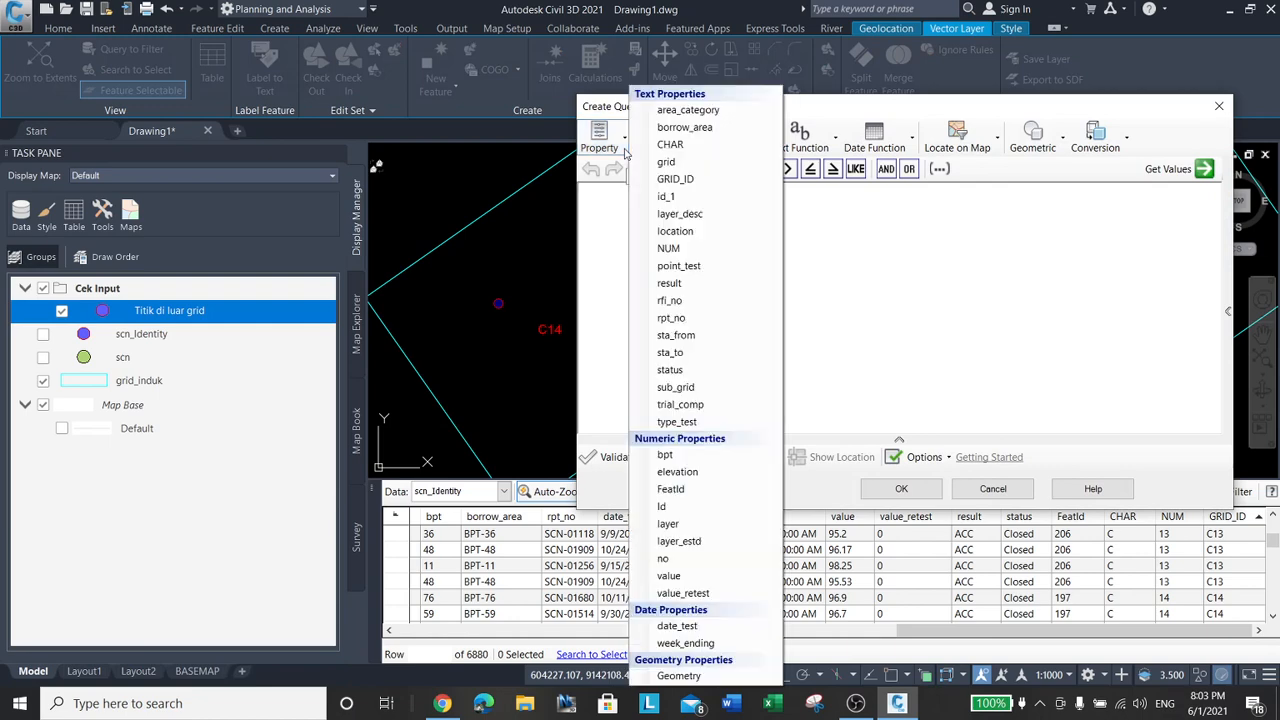
click(675, 179)
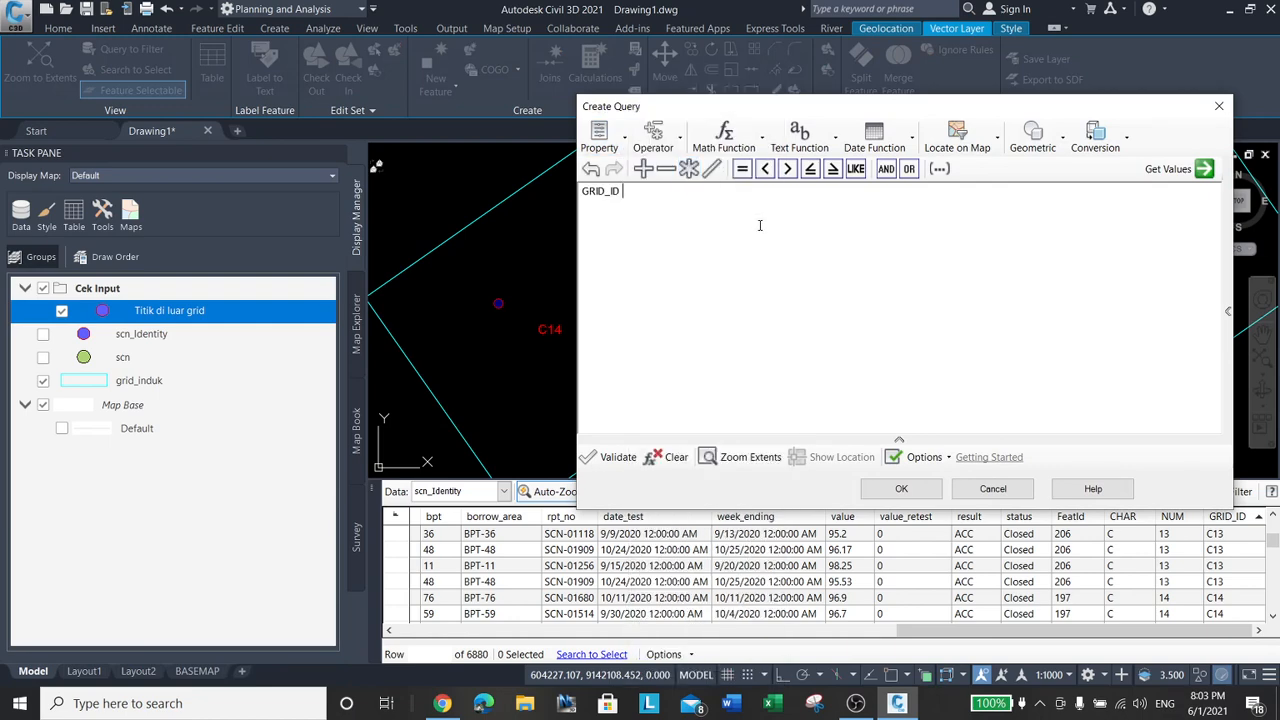
click(683, 150)
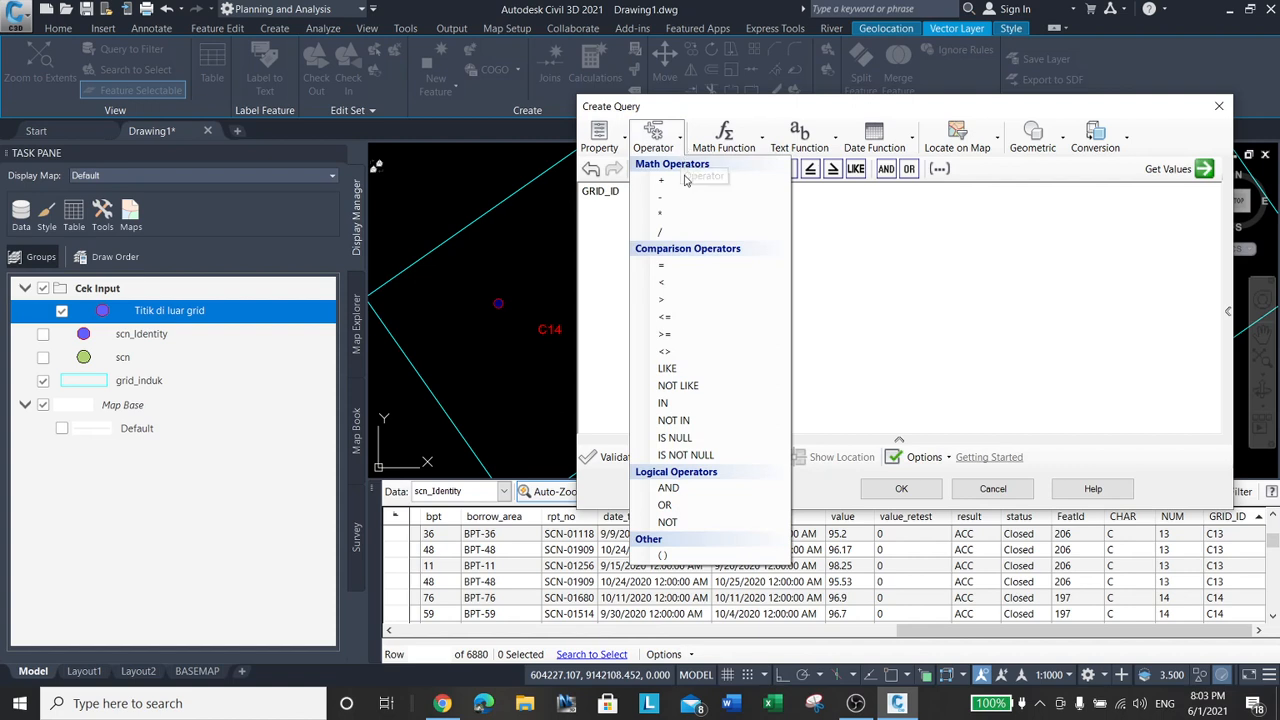
click(760, 434)
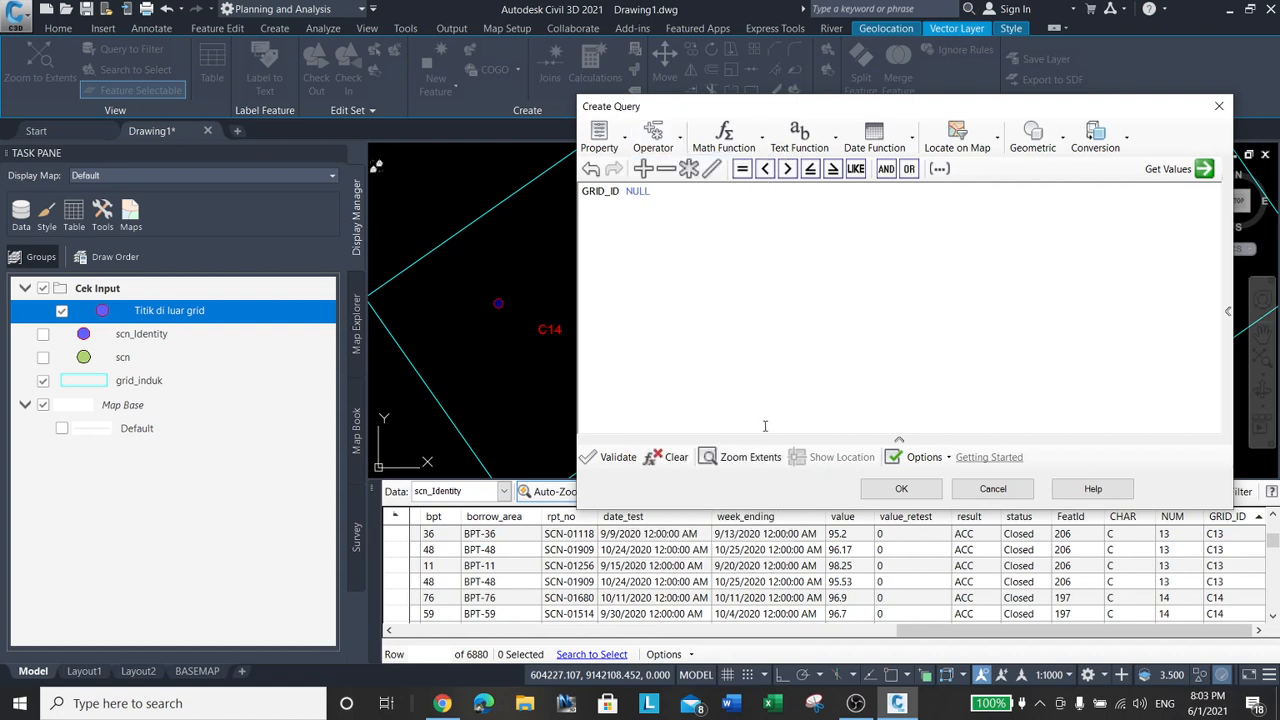
click(680, 149)
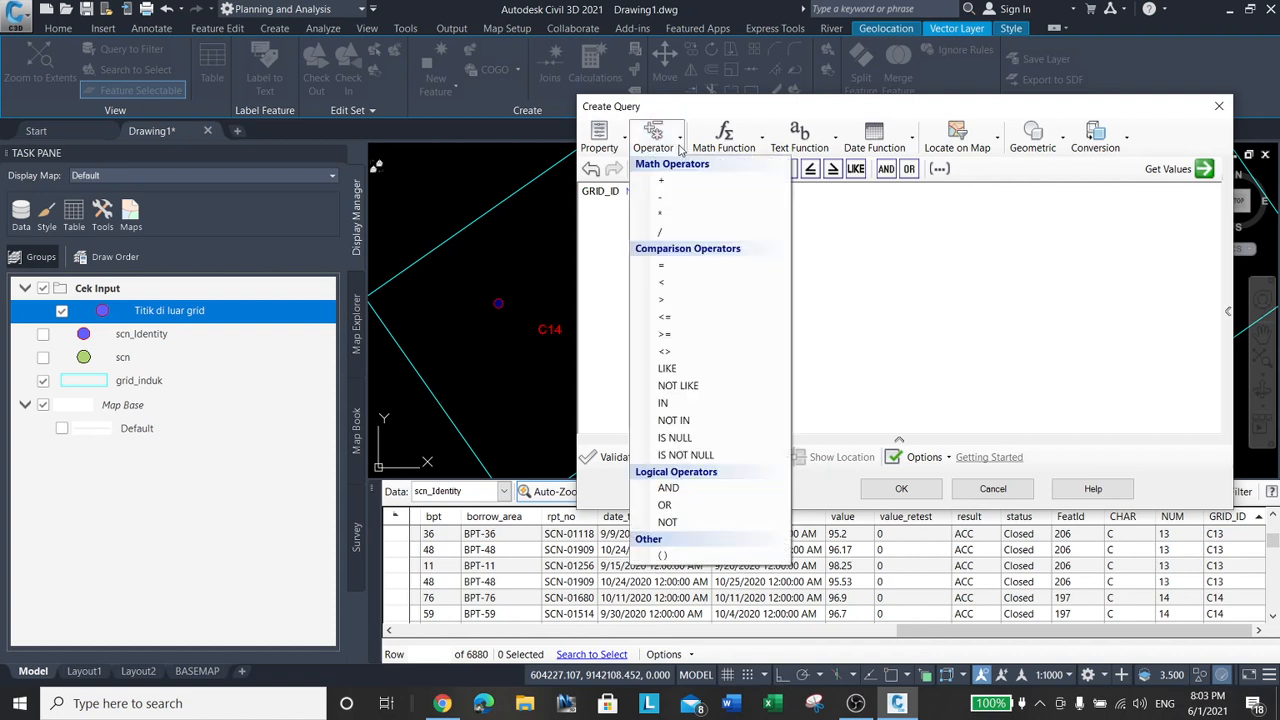
click(829, 243)
click(745, 231)
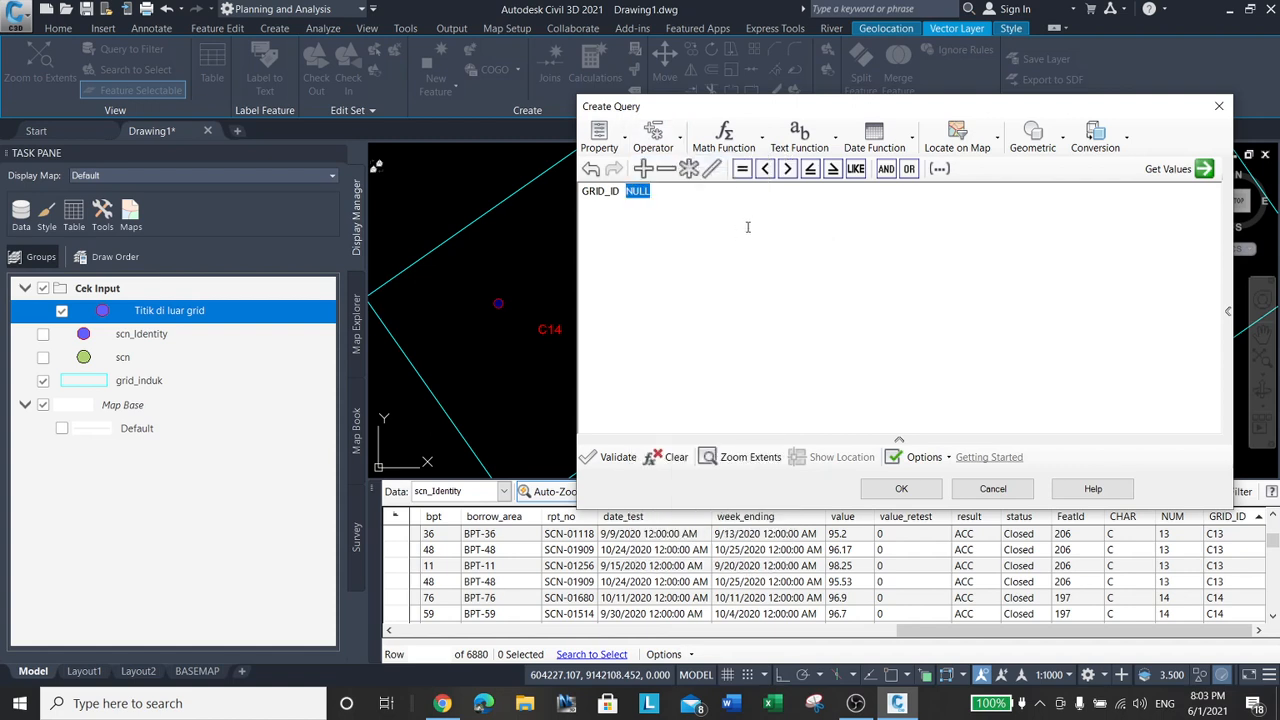
key(Delete)
Complete the GRID_ID query with the IS NULL operator, validate the expression and apply it to the layer.
click(683, 146)
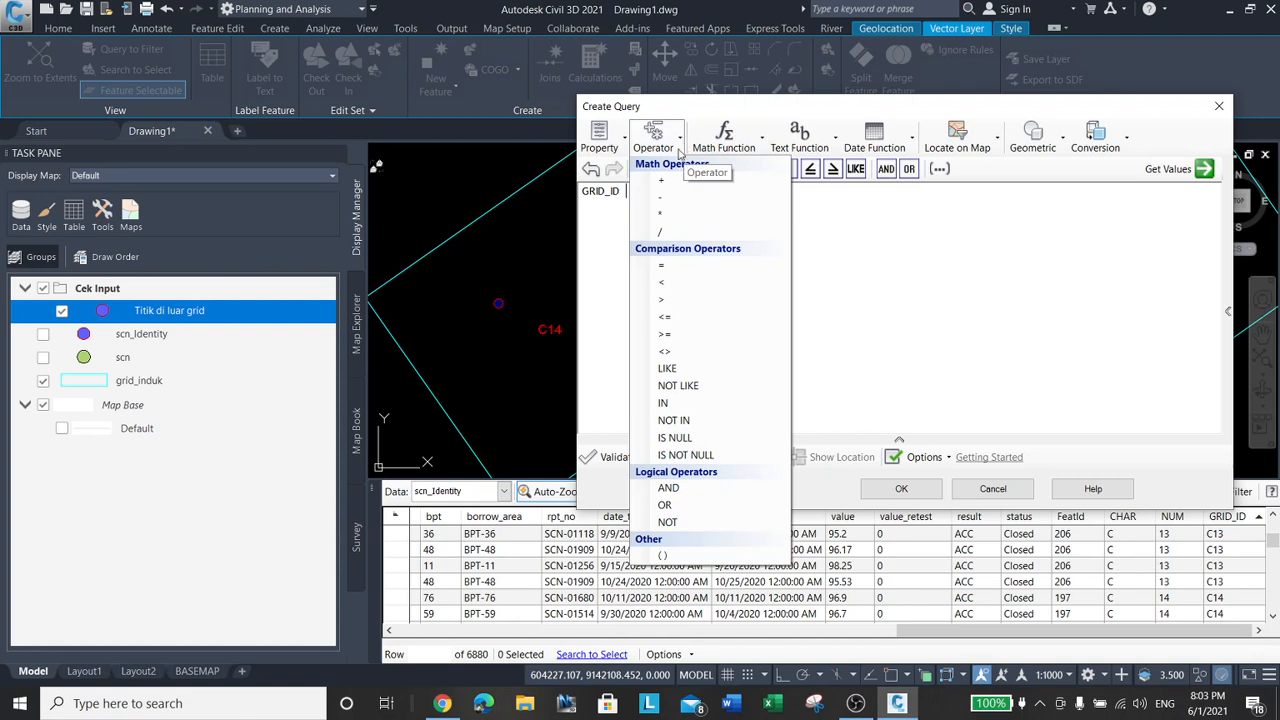
click(674, 437)
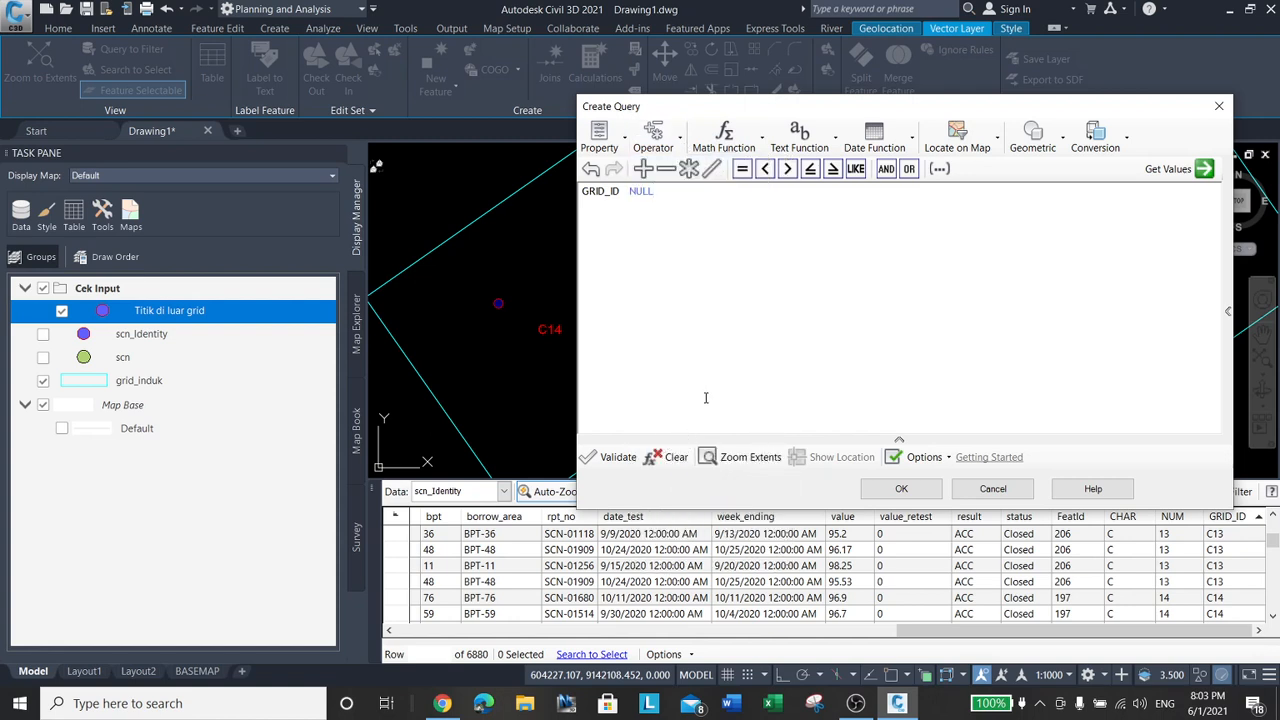
click(613, 466)
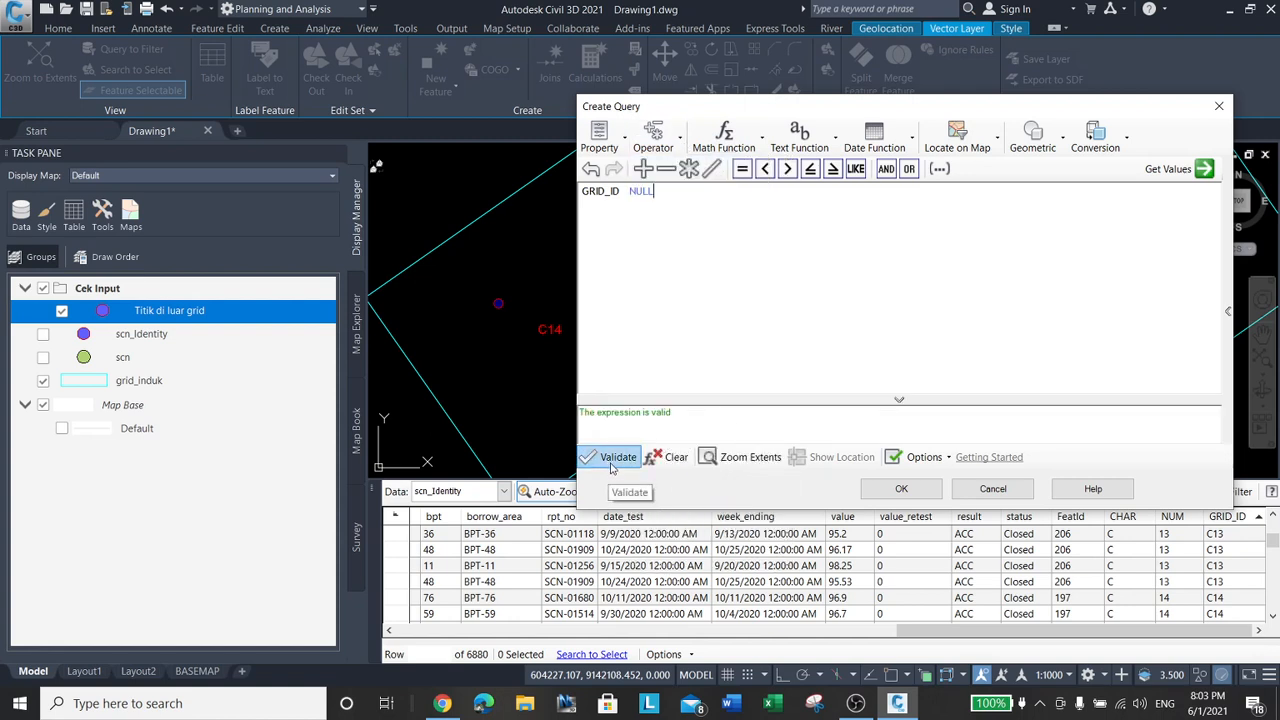
click(902, 489)
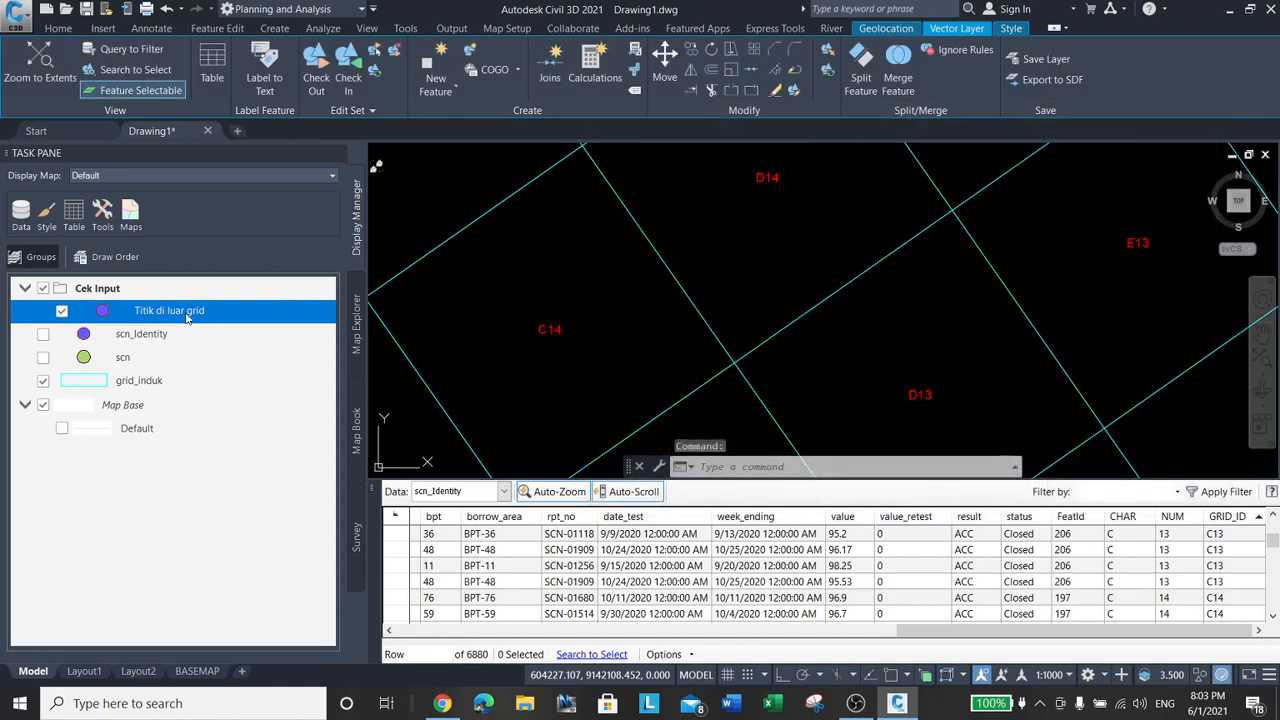
Show the data table of Titik di luar grid and check its FeatId, CHAR, NUM and GRID_ID columns for null values.
right_click(186, 316)
click(215, 297)
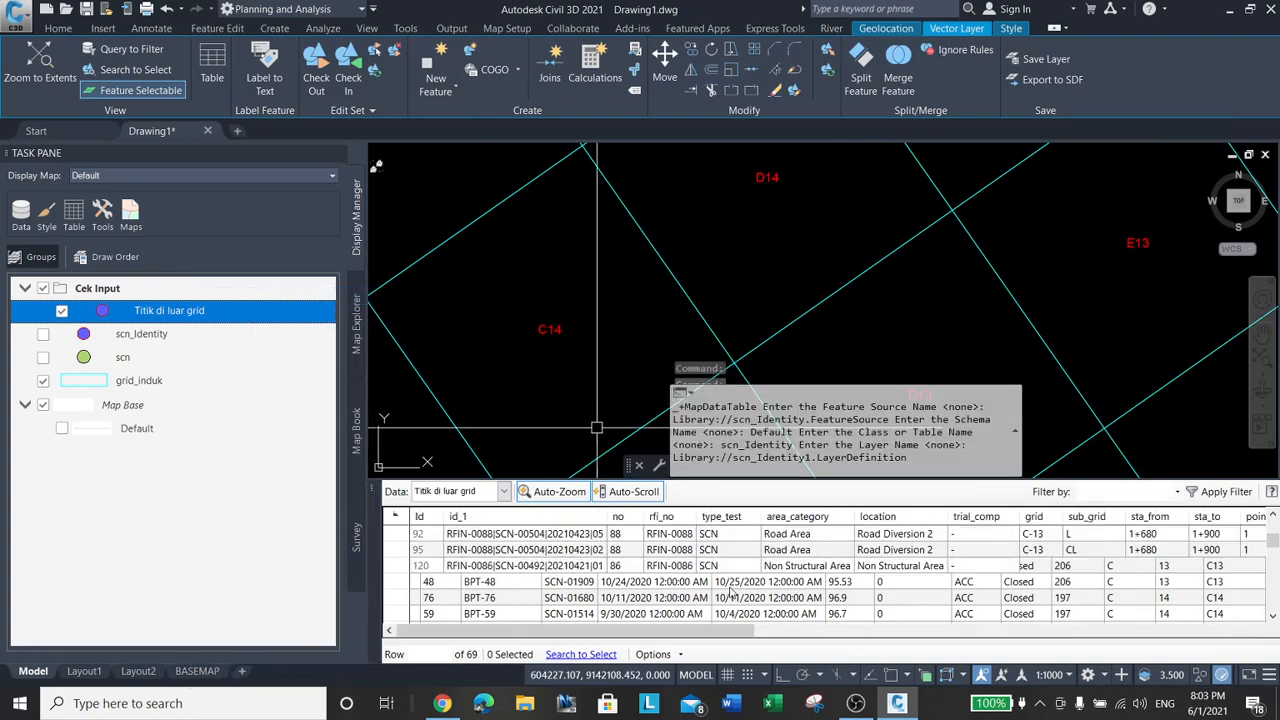
drag(721, 630, 1220, 630)
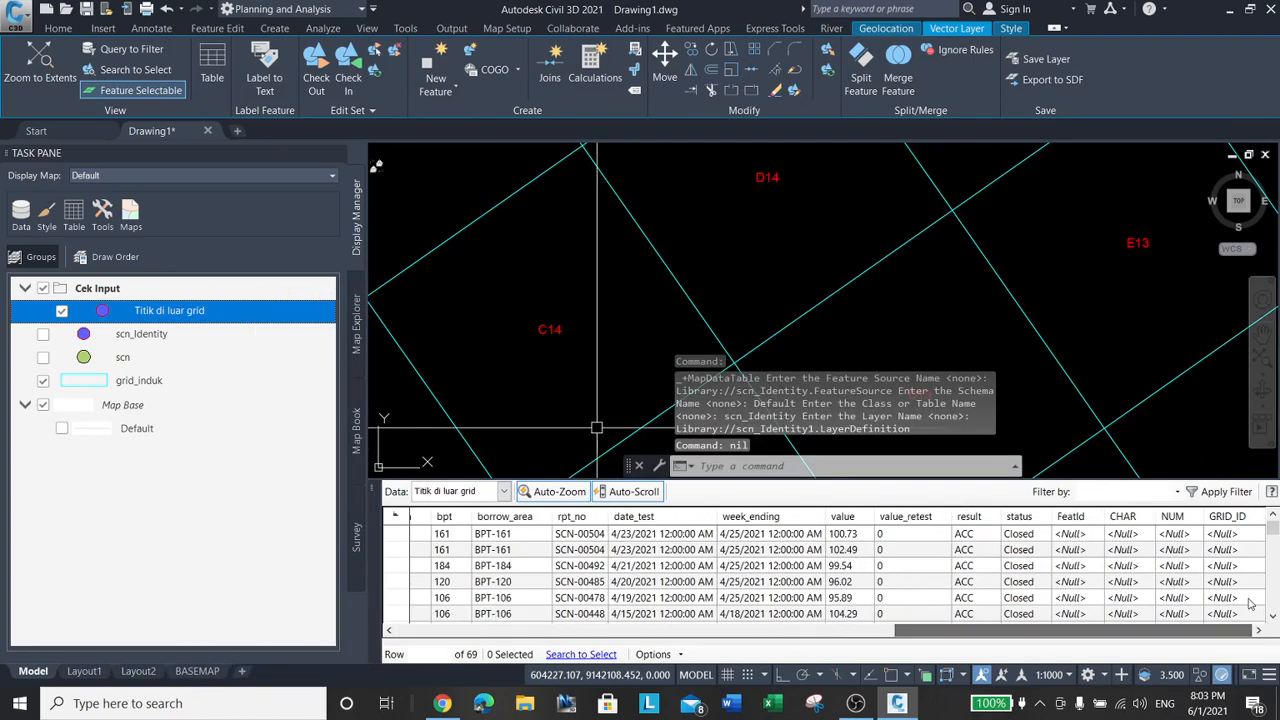
scroll(1228, 588, down, 5)
scroll(1228, 588, down, 10)
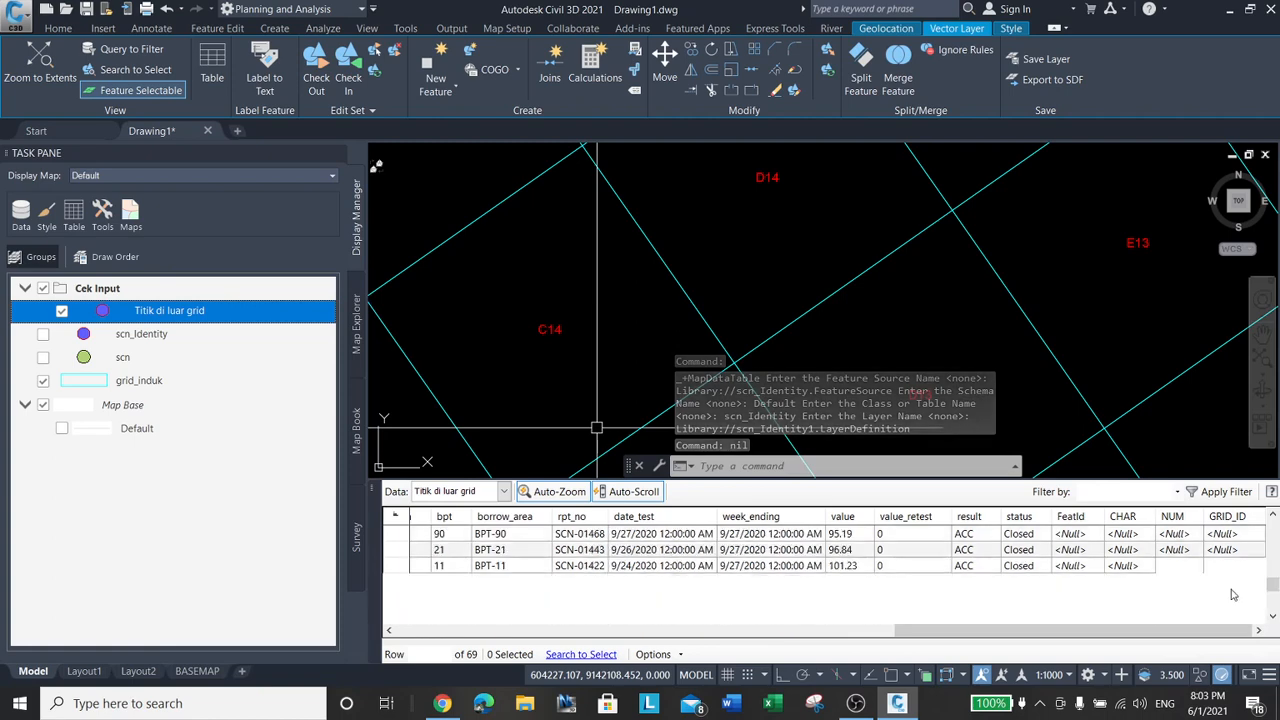
scroll(1232, 594, down, 5)
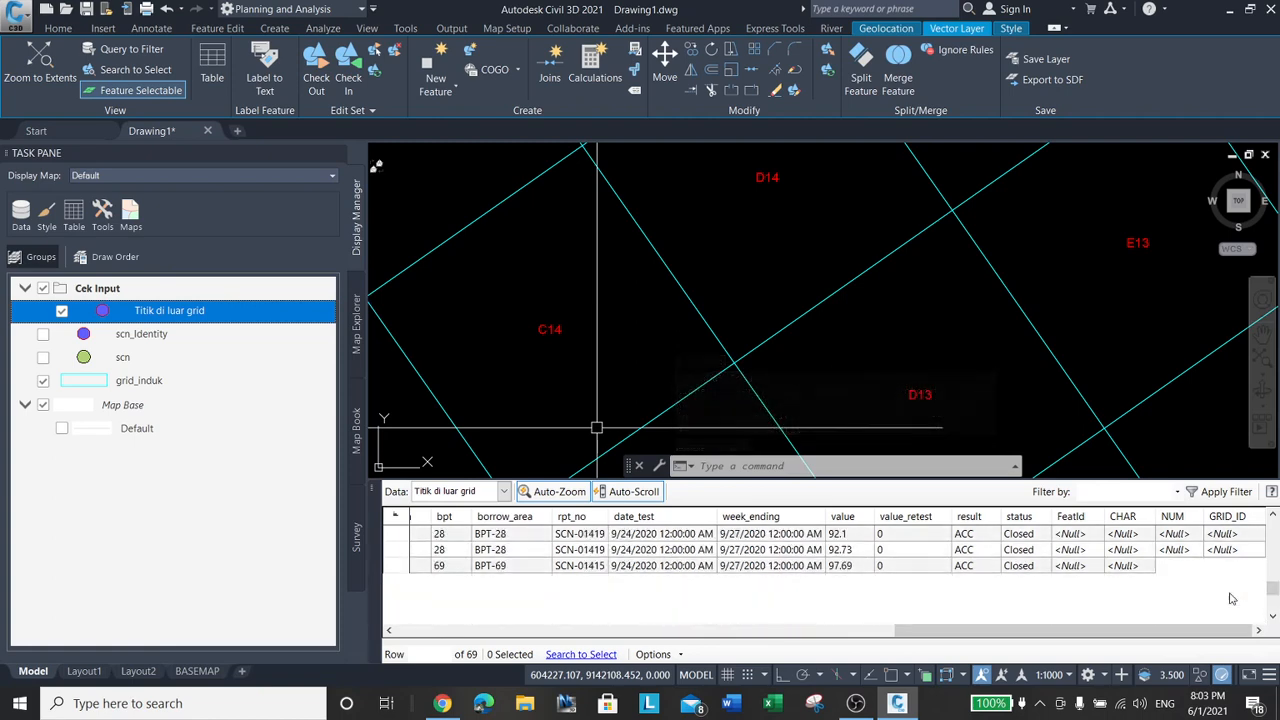
scroll(1232, 598, up, 10)
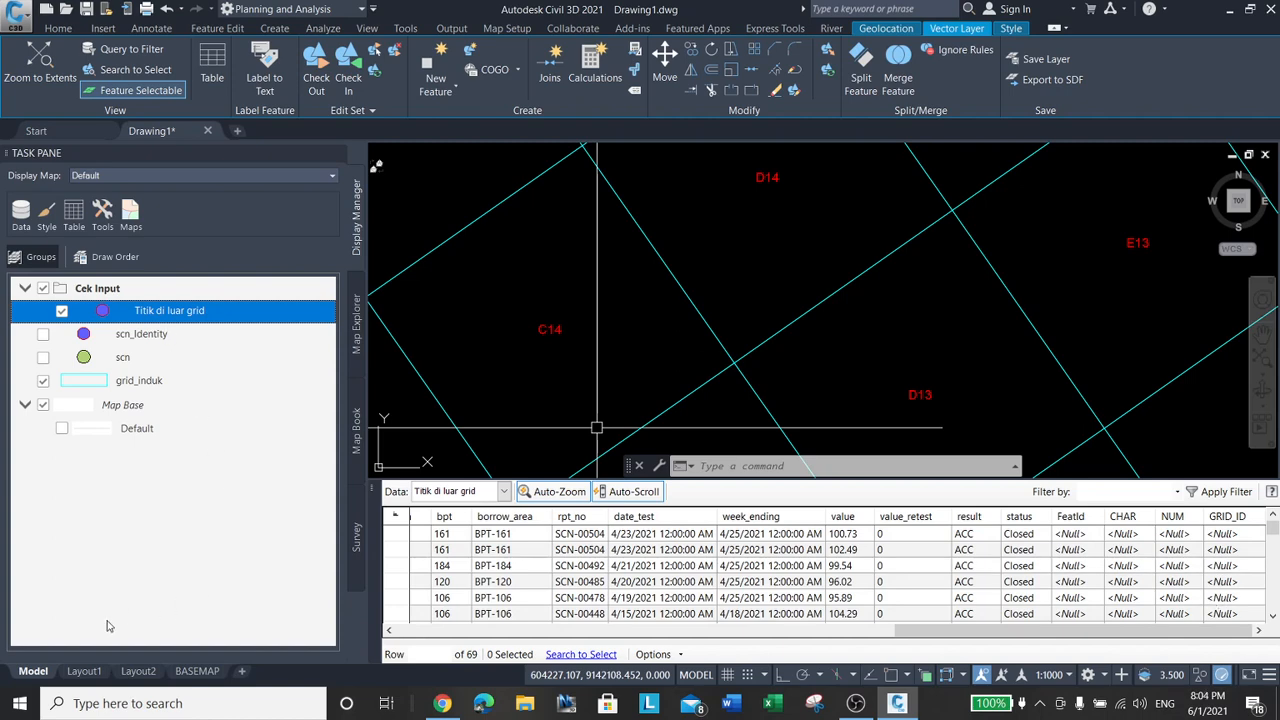
Paste another copy of the scn_Identity layer into the Cek Input group.
right_click(121, 341)
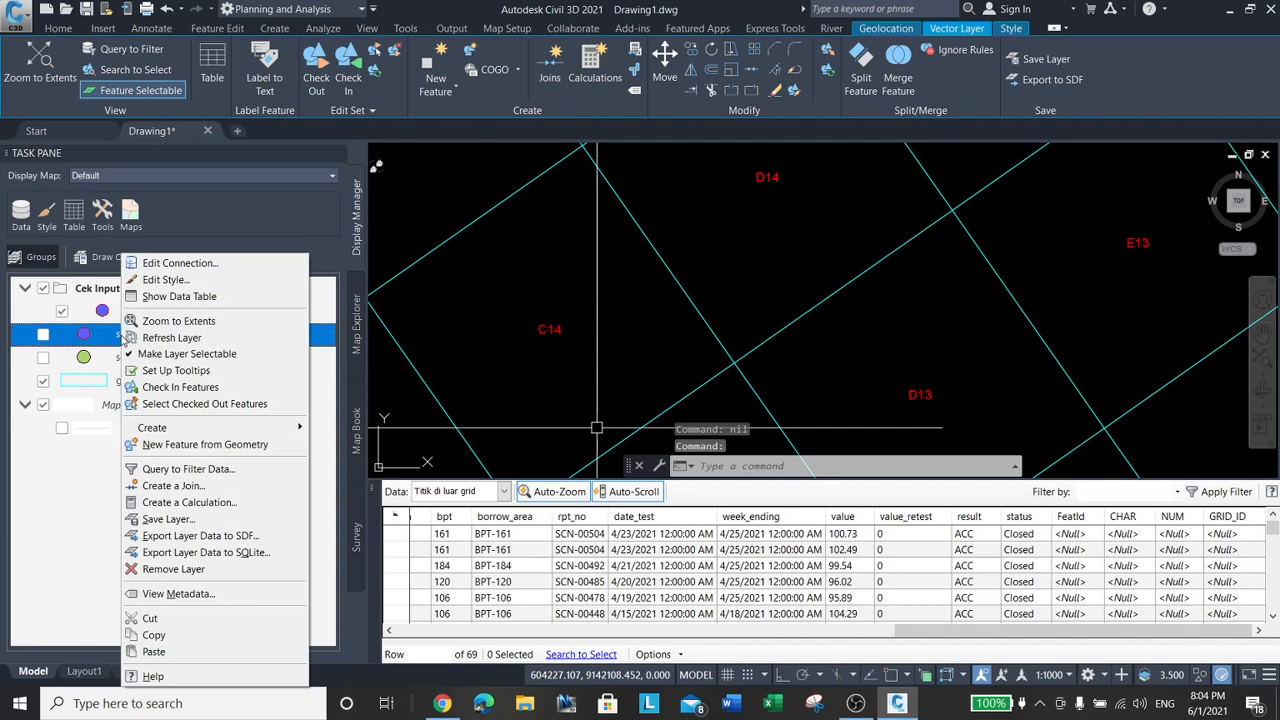
click(213, 641)
right_click(107, 291)
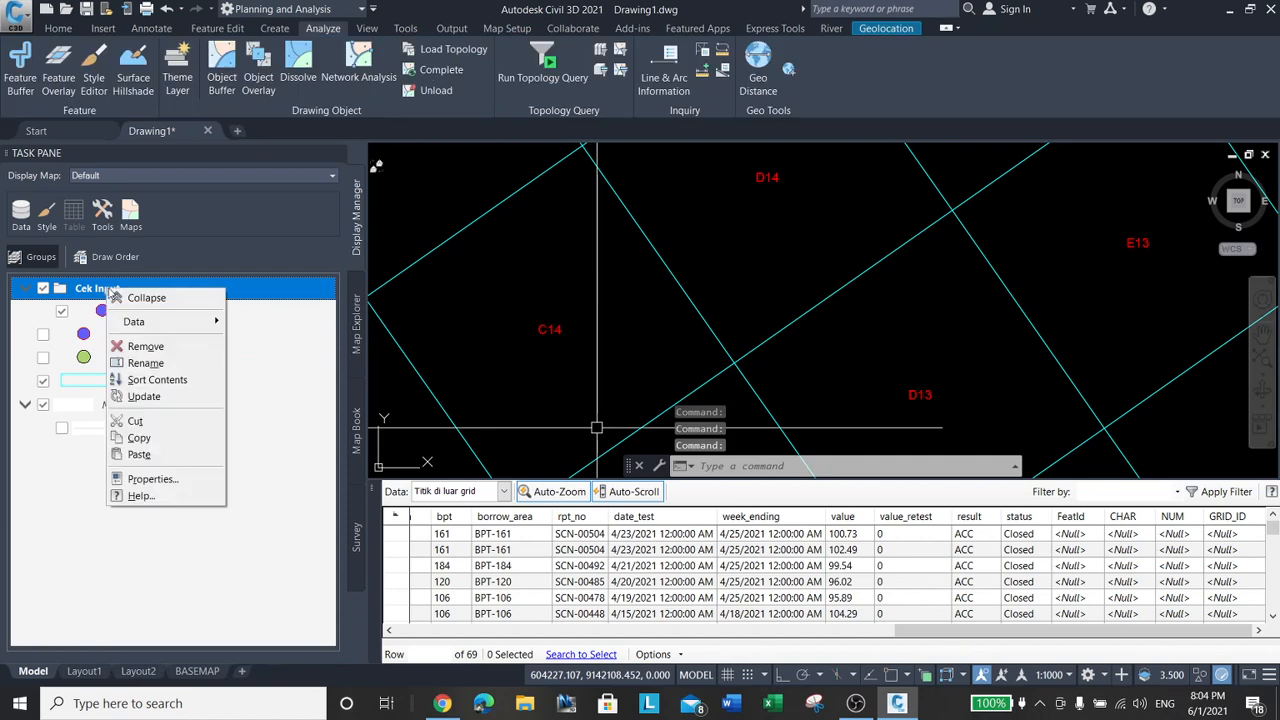
click(160, 454)
Remove the original scn_Identity layer that lies outside the Cek Input group from the map.
right_click(146, 357)
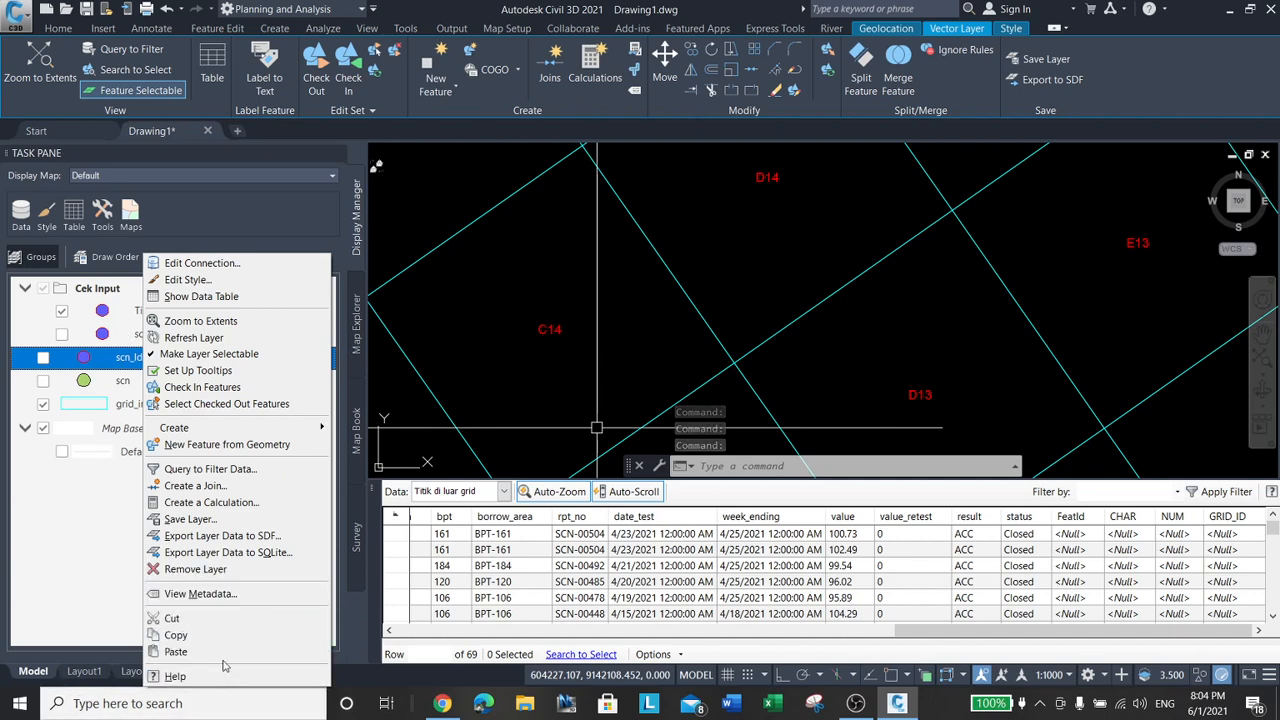
click(195, 569)
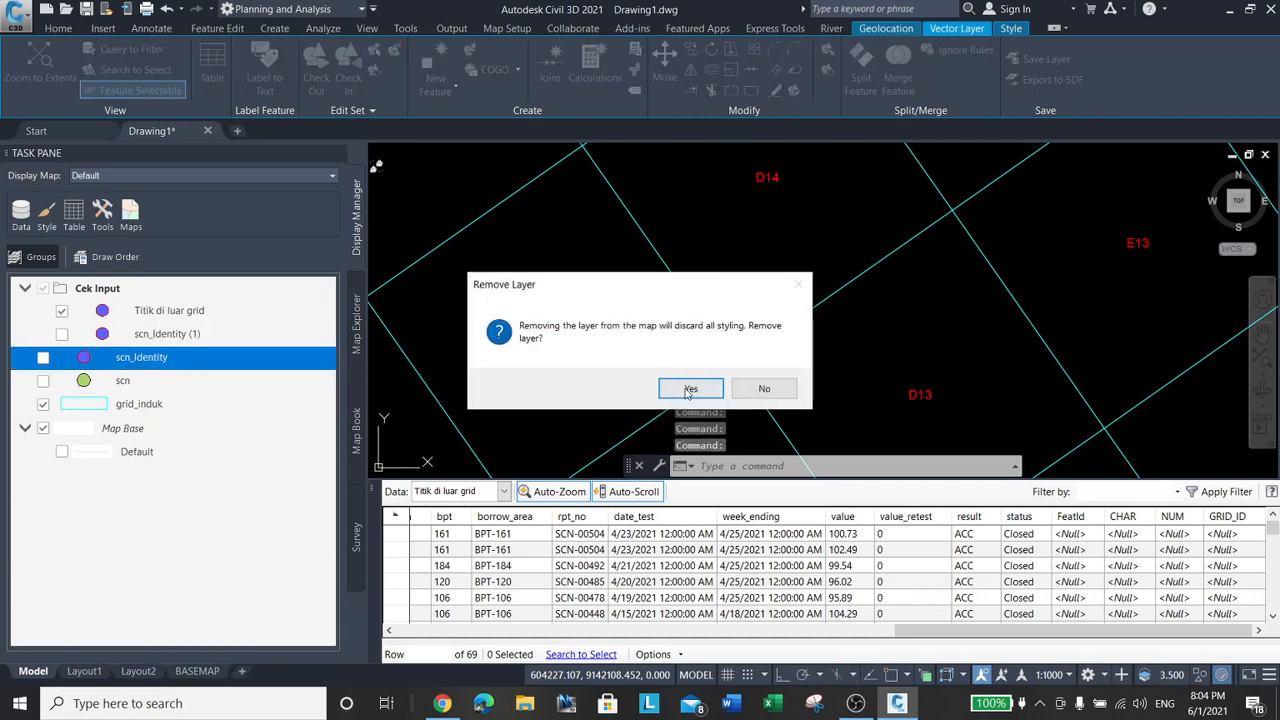
click(690, 388)
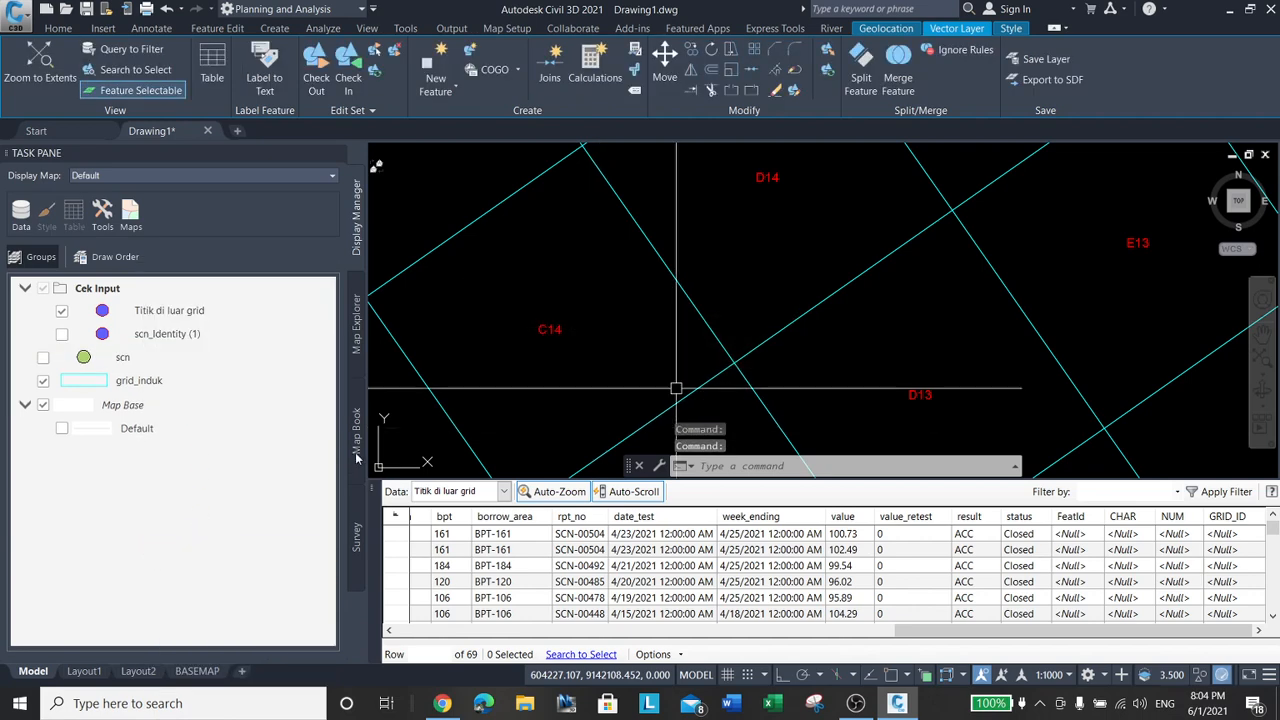
Set the fill colour of the Titik di luar grid layer's circle symbol to red and apply it.
click(196, 318)
click(745, 278)
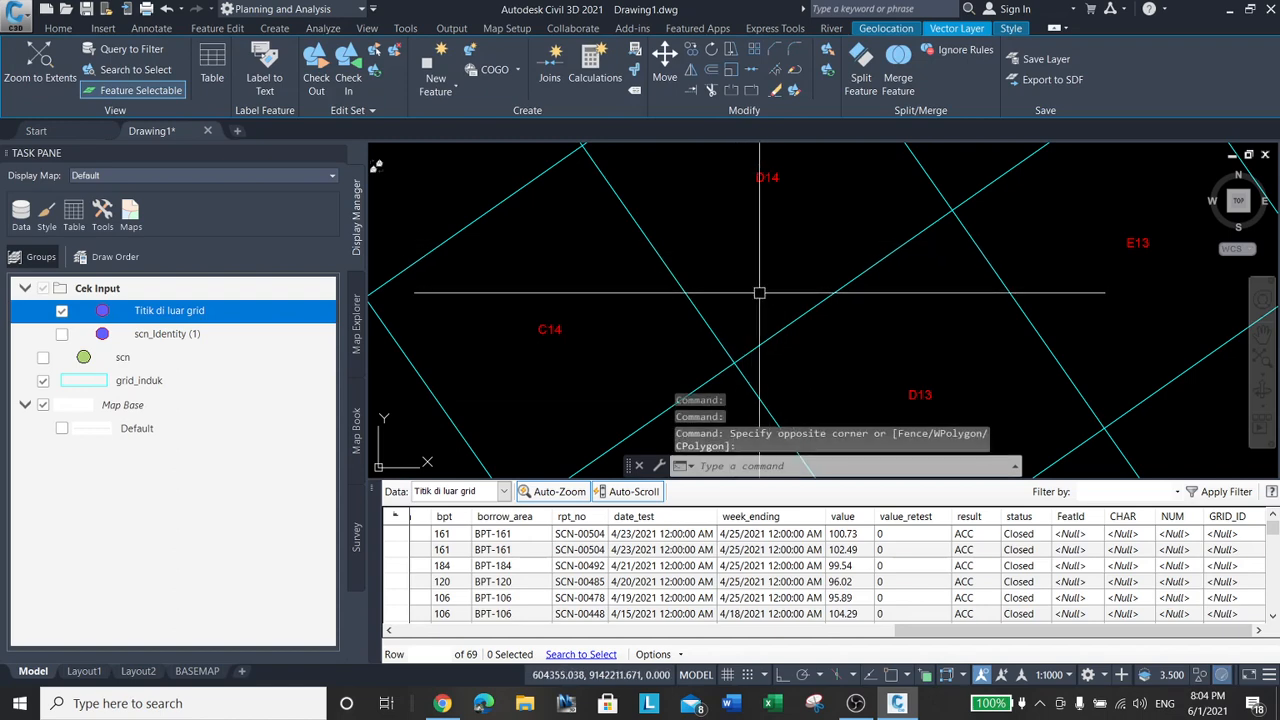
scroll(742, 258, down, 8)
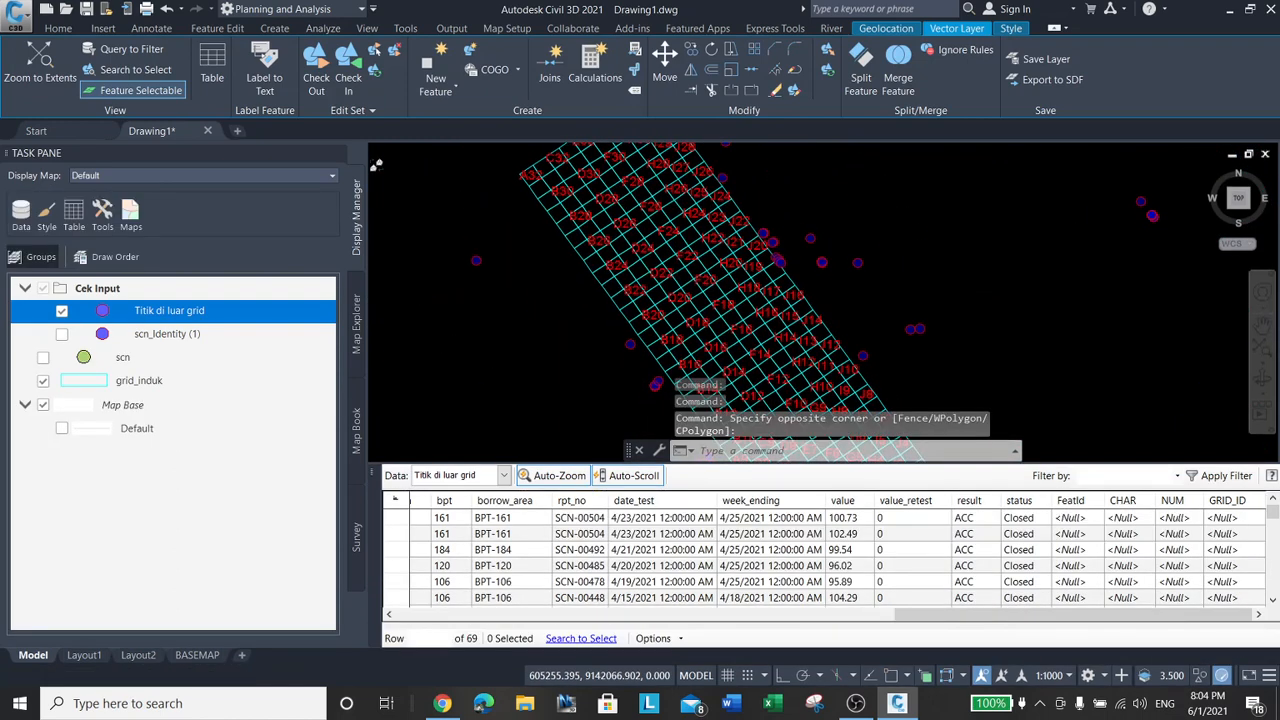
scroll(845, 225, up, 5)
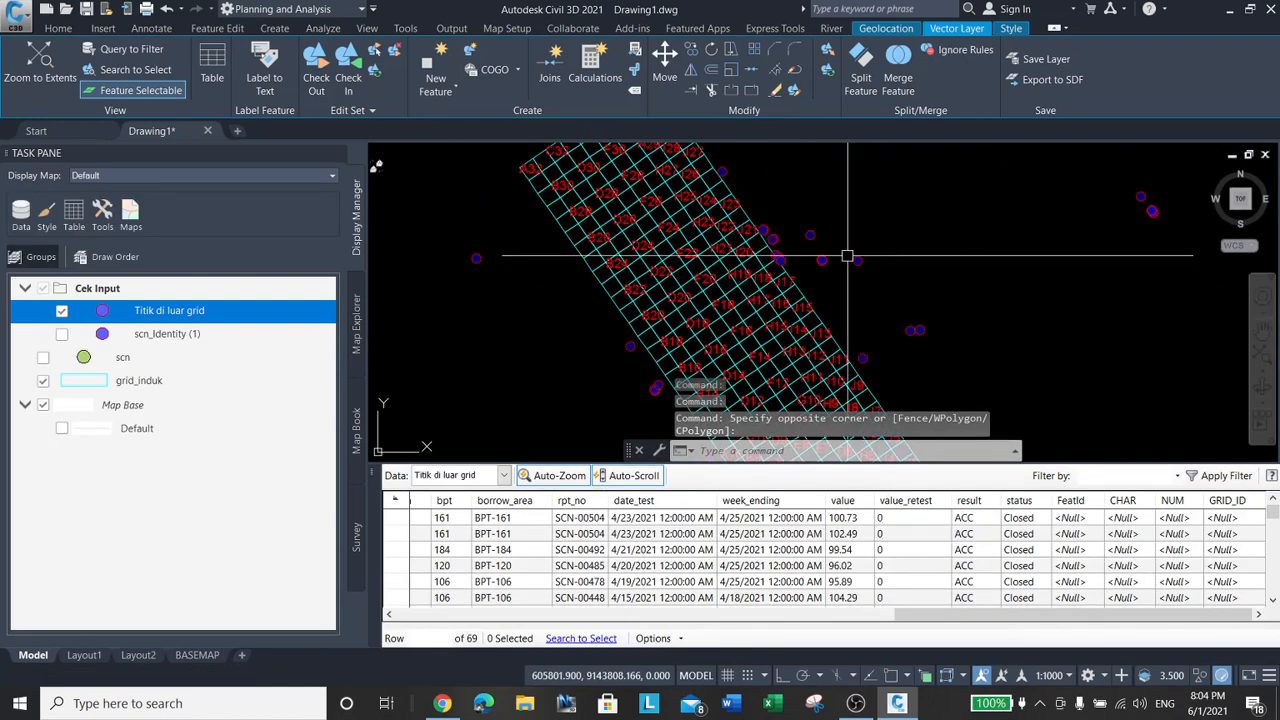
click(117, 311)
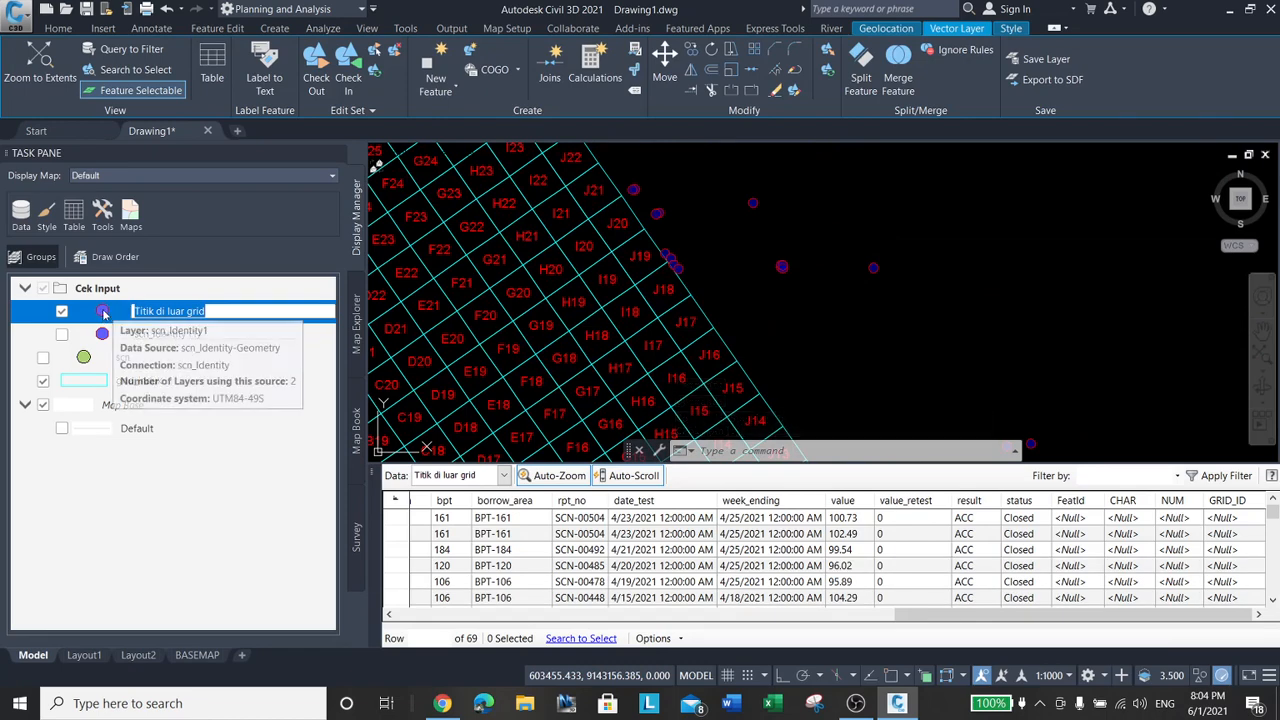
right_click(116, 311)
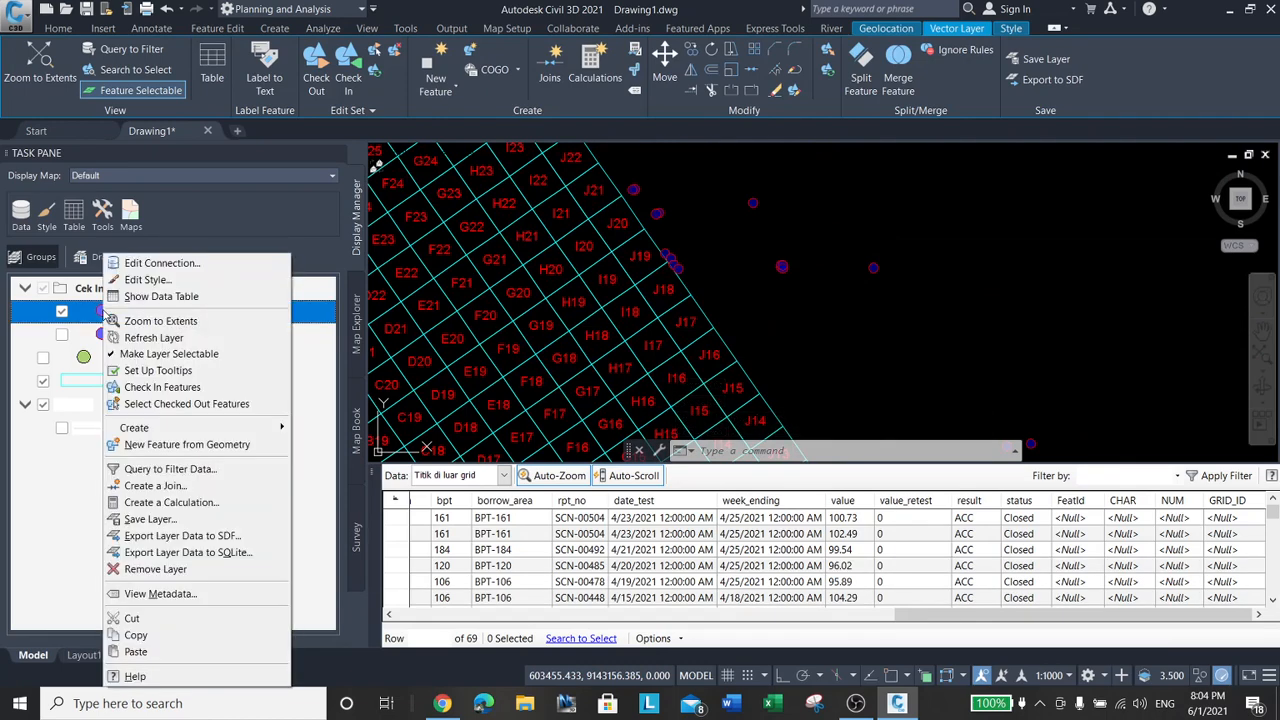
click(148, 280)
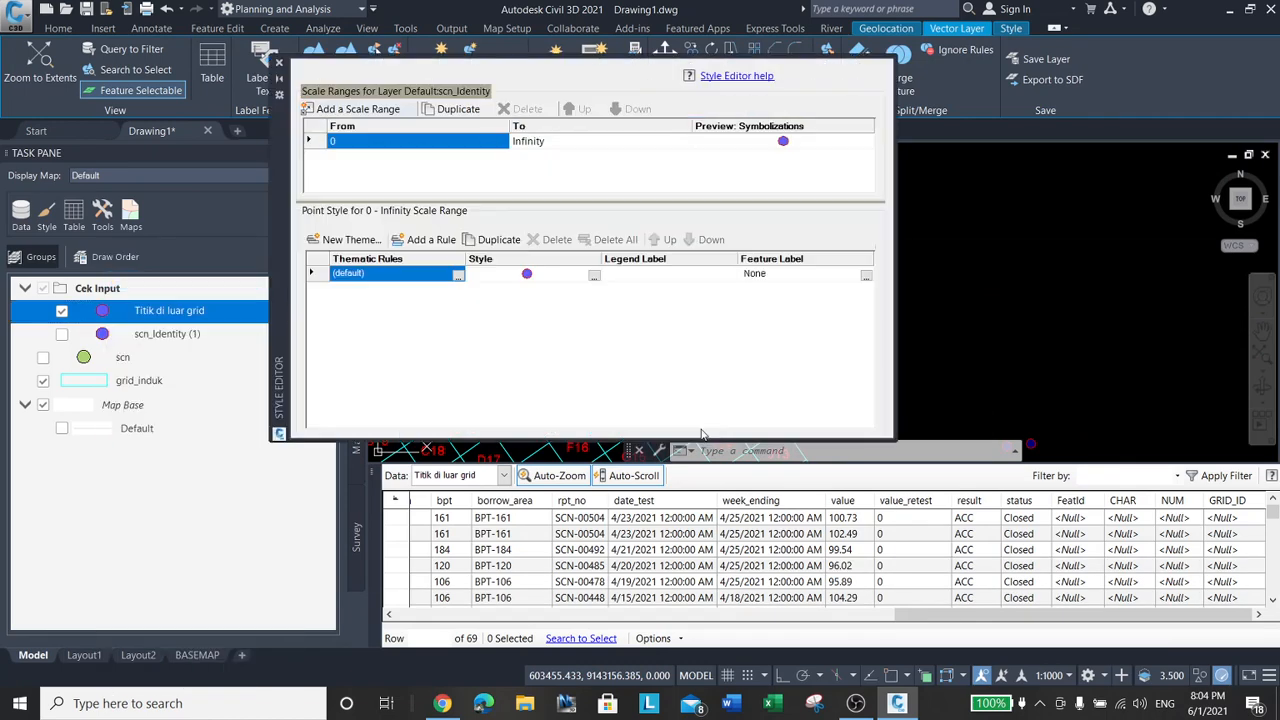
click(594, 275)
click(527, 374)
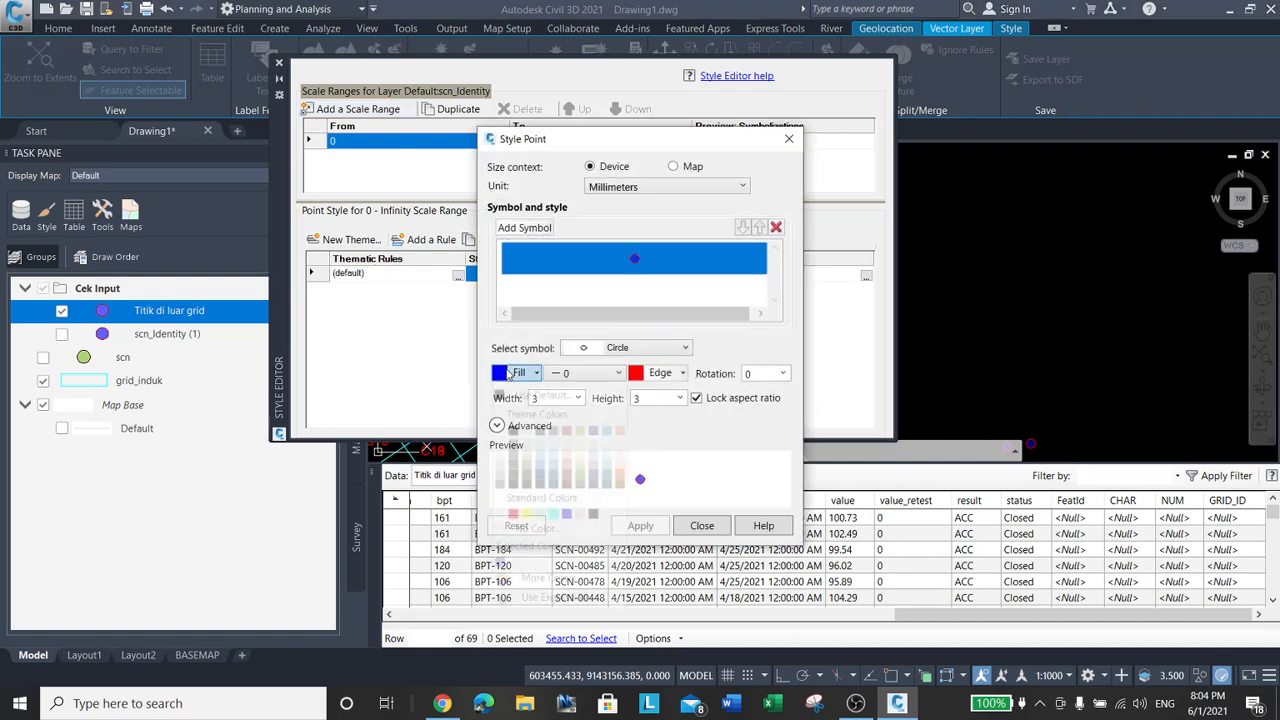
click(515, 512)
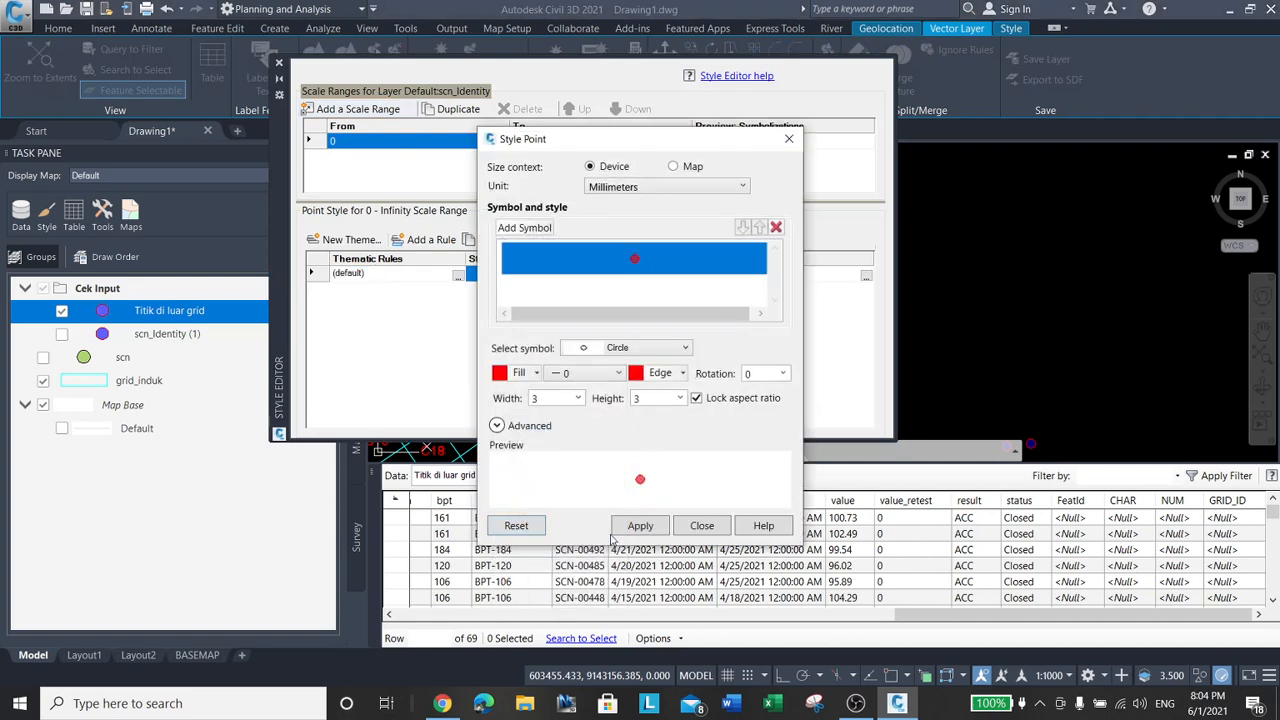
click(640, 526)
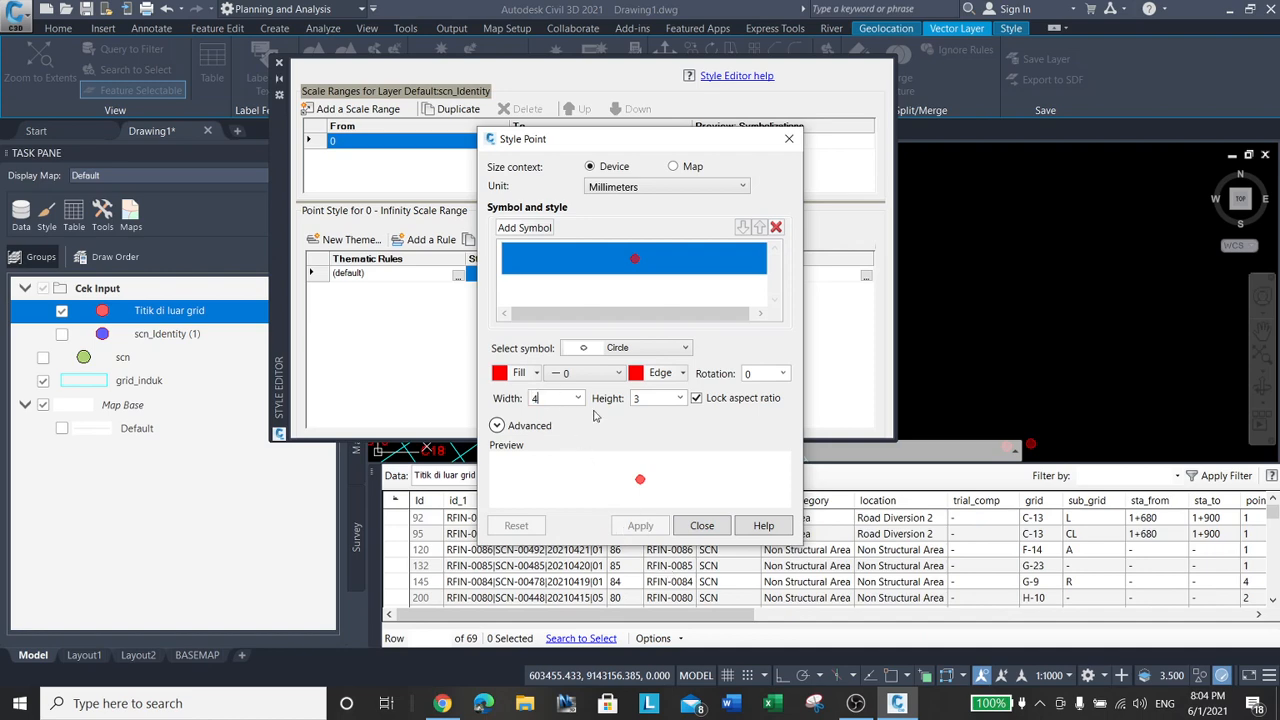
Apply a symbol width of 4 mm to the Titik di luar grid points and close the style editor.
click(640, 526)
click(703, 526)
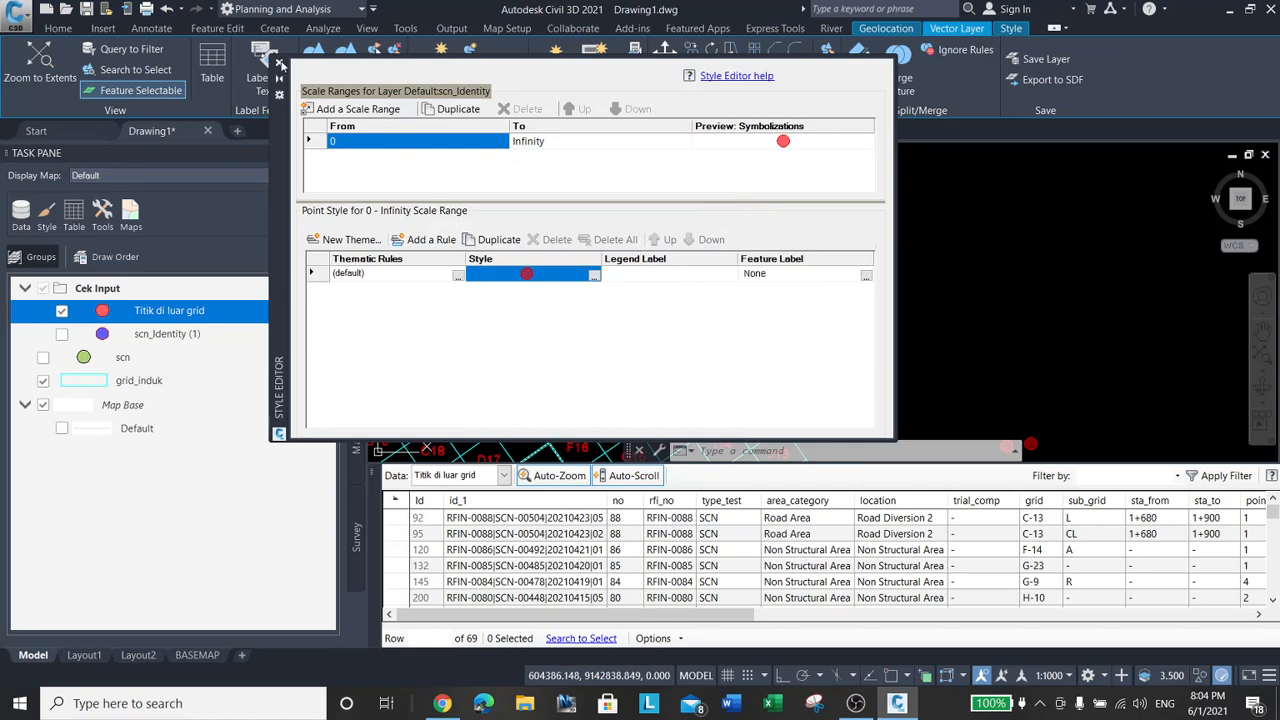
click(280, 63)
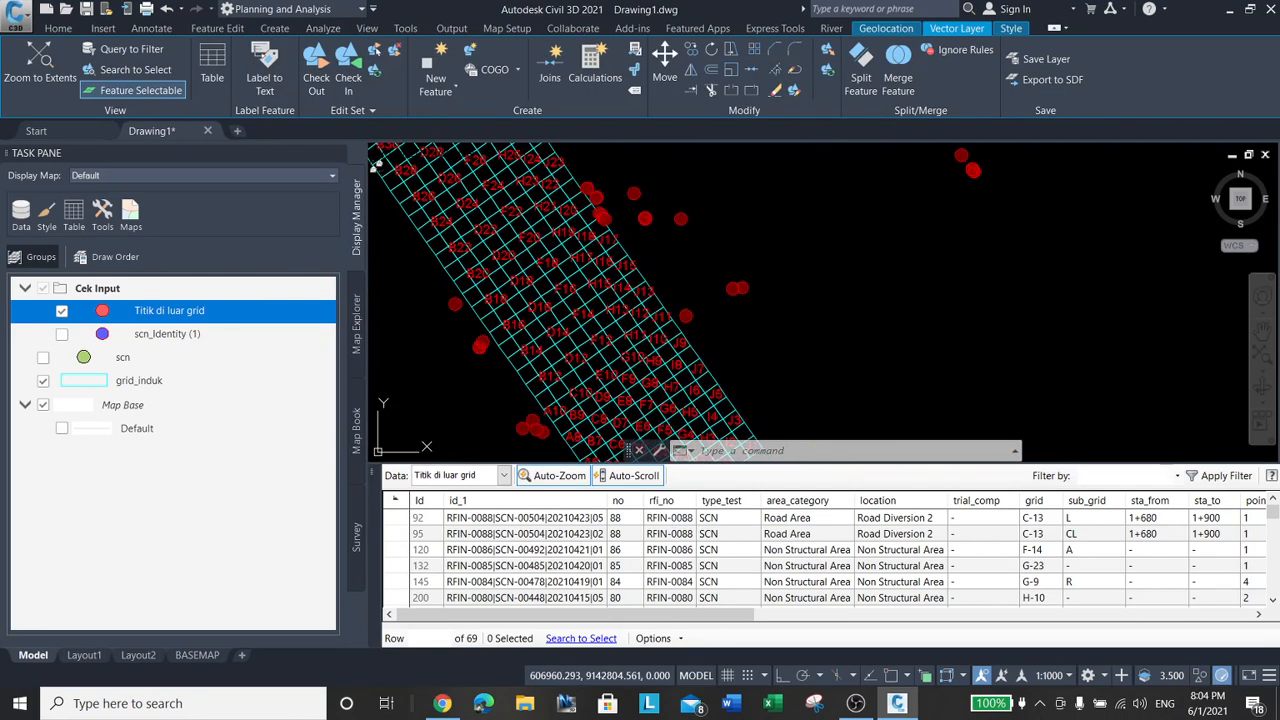
Examine the attribute columns of the Titik di luar grid records, including CHAR, NUM and GRID_ID.
click(1040, 550)
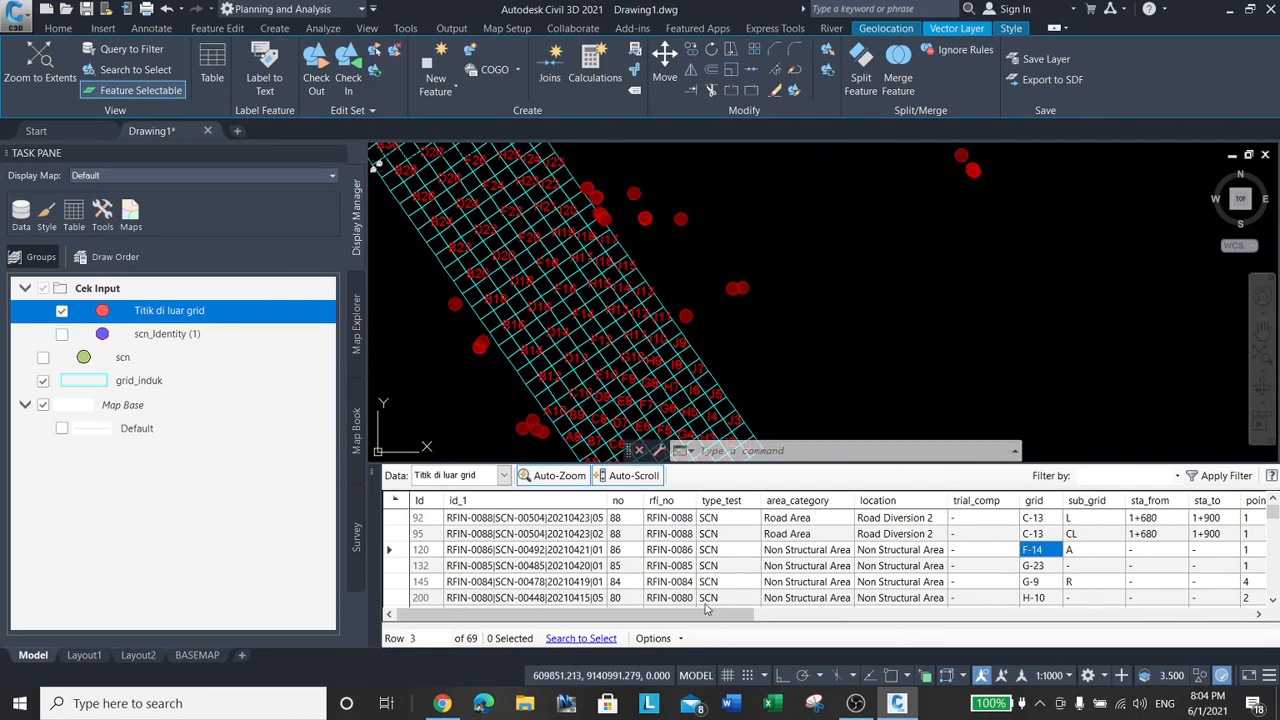
drag(706, 613, 1205, 614)
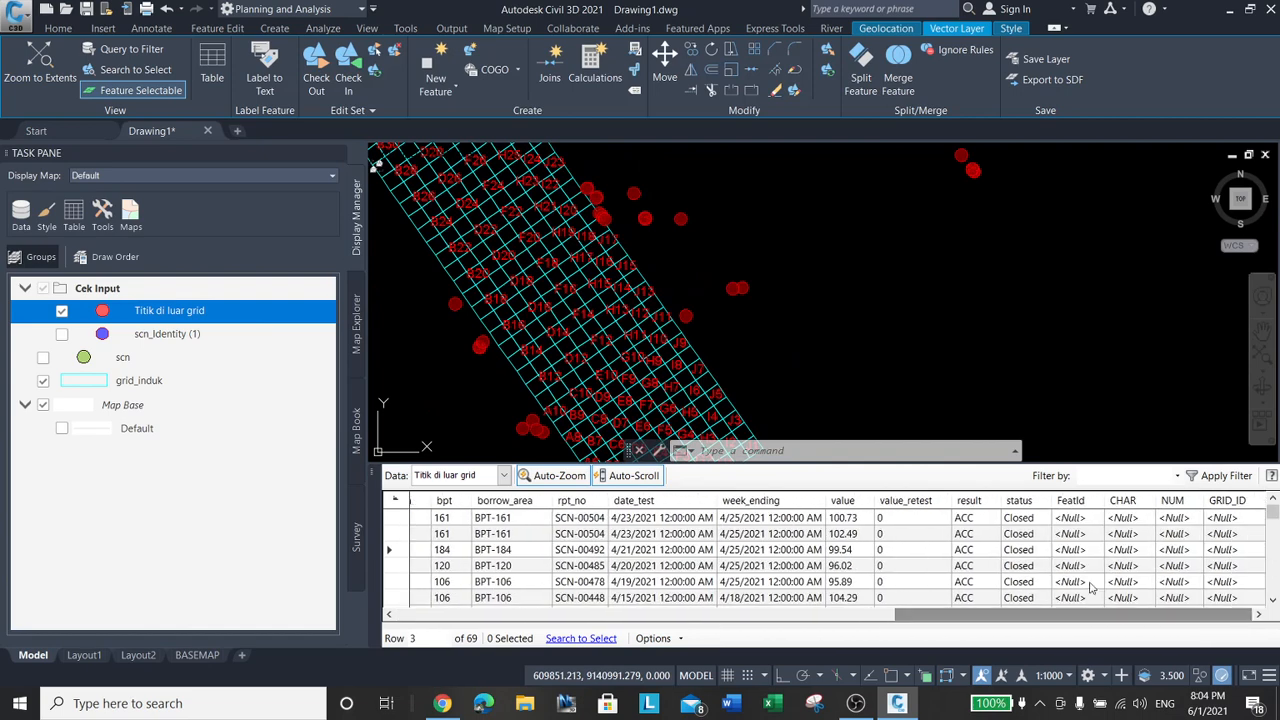
drag(962, 614, 645, 614)
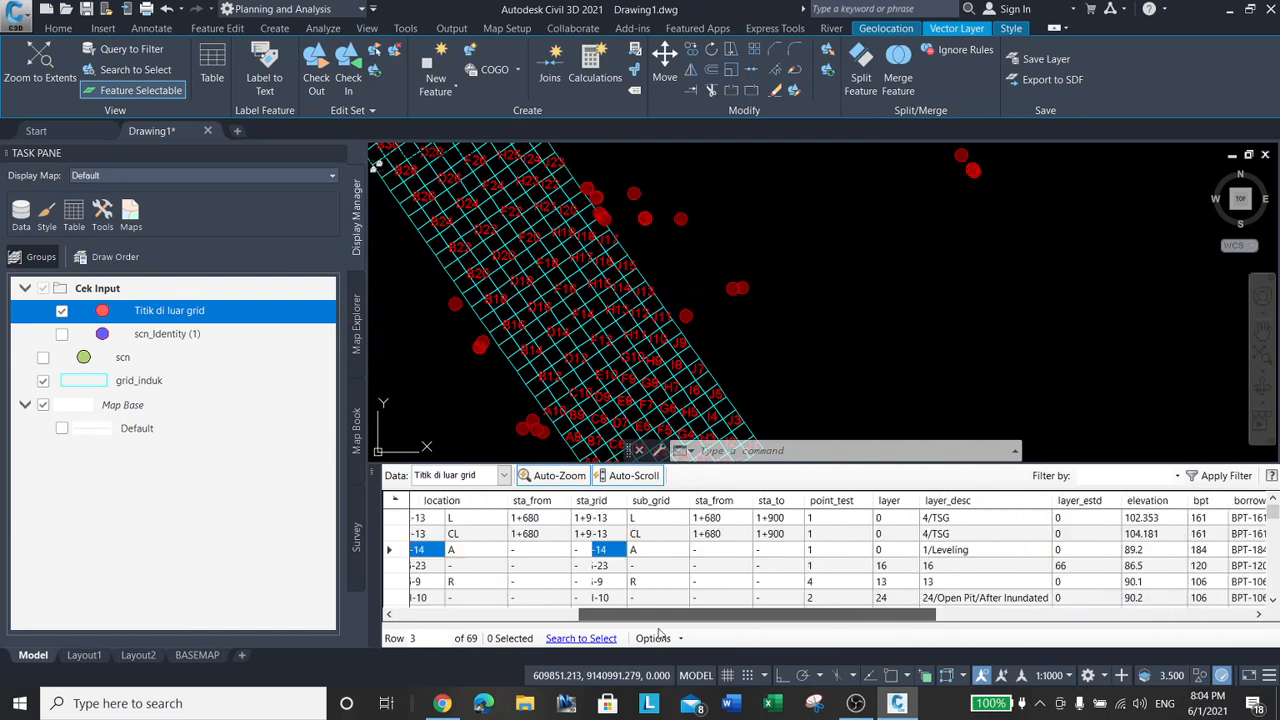
Turn on the scn_Identity (1) layer in the Cek Input group.
click(175, 338)
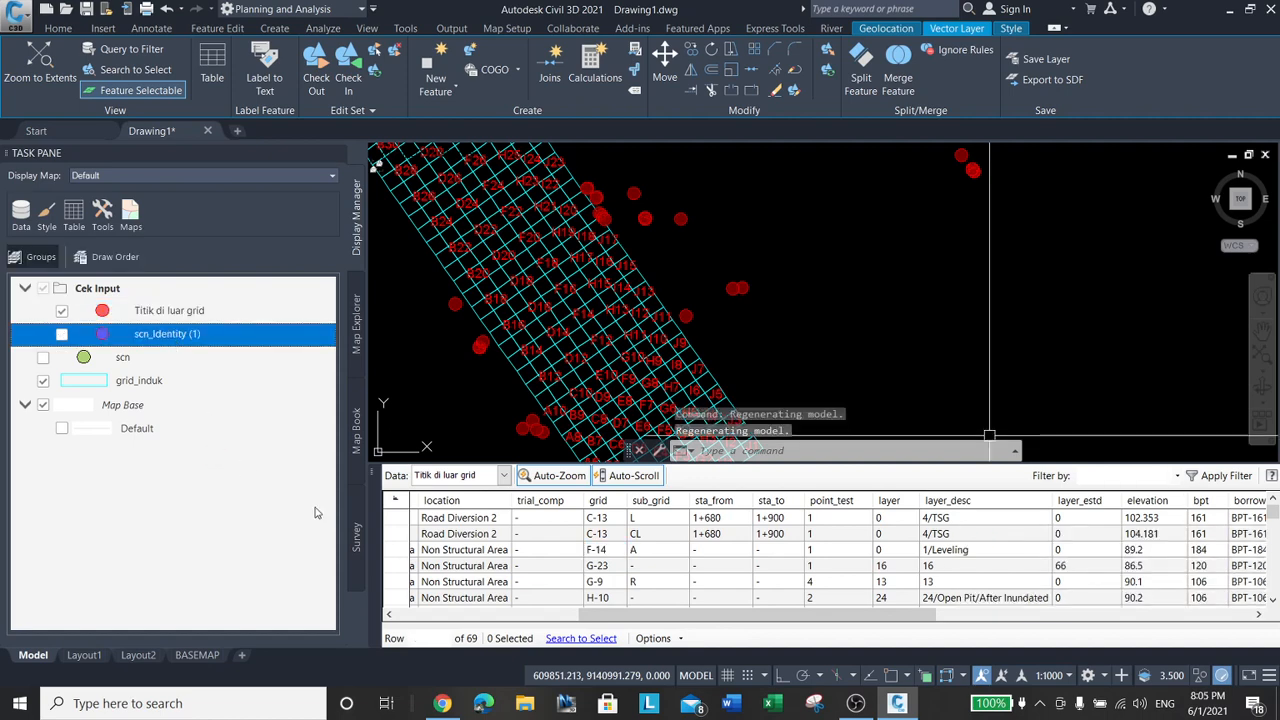
drag(810, 614, 1128, 647)
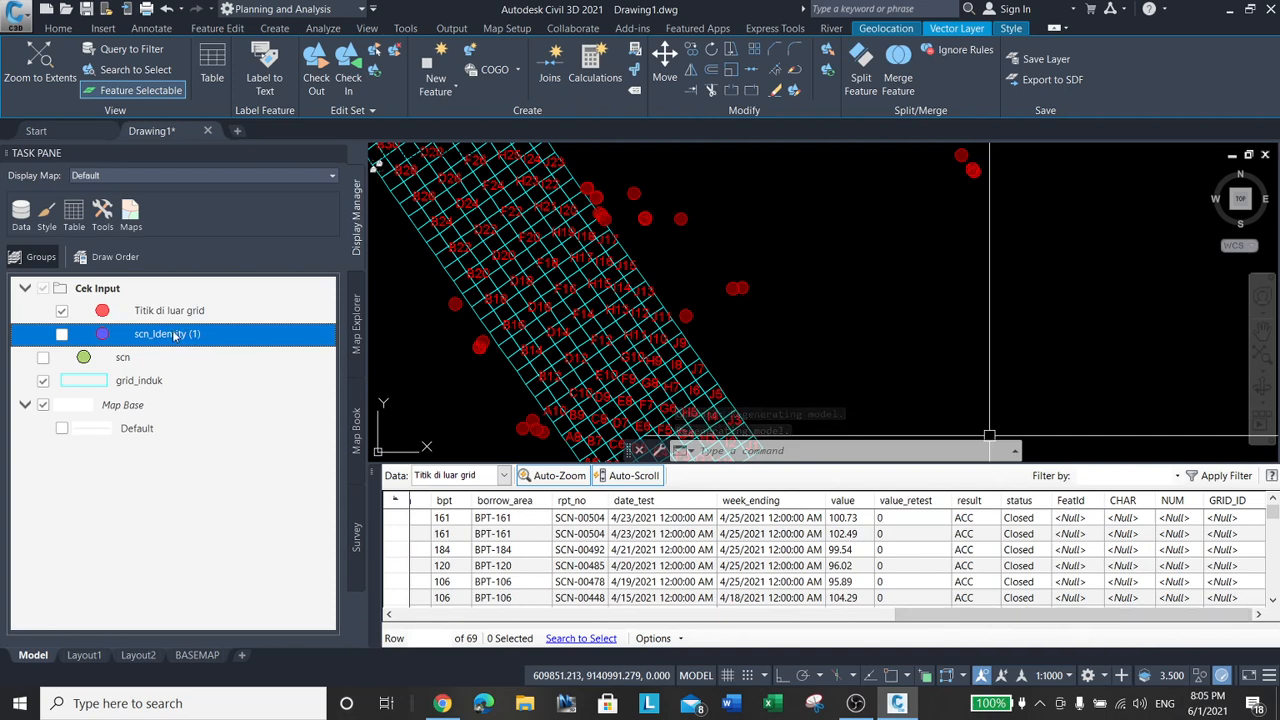
click(62, 335)
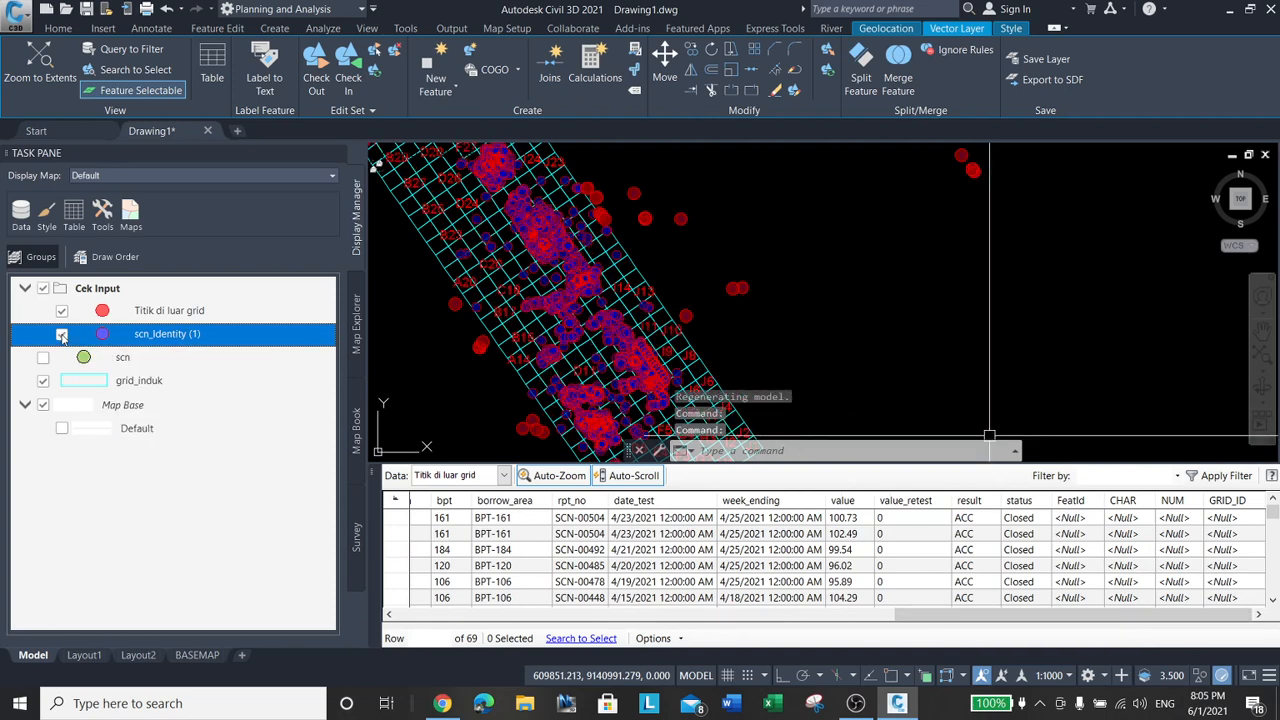
click(62, 336)
click(62, 336)
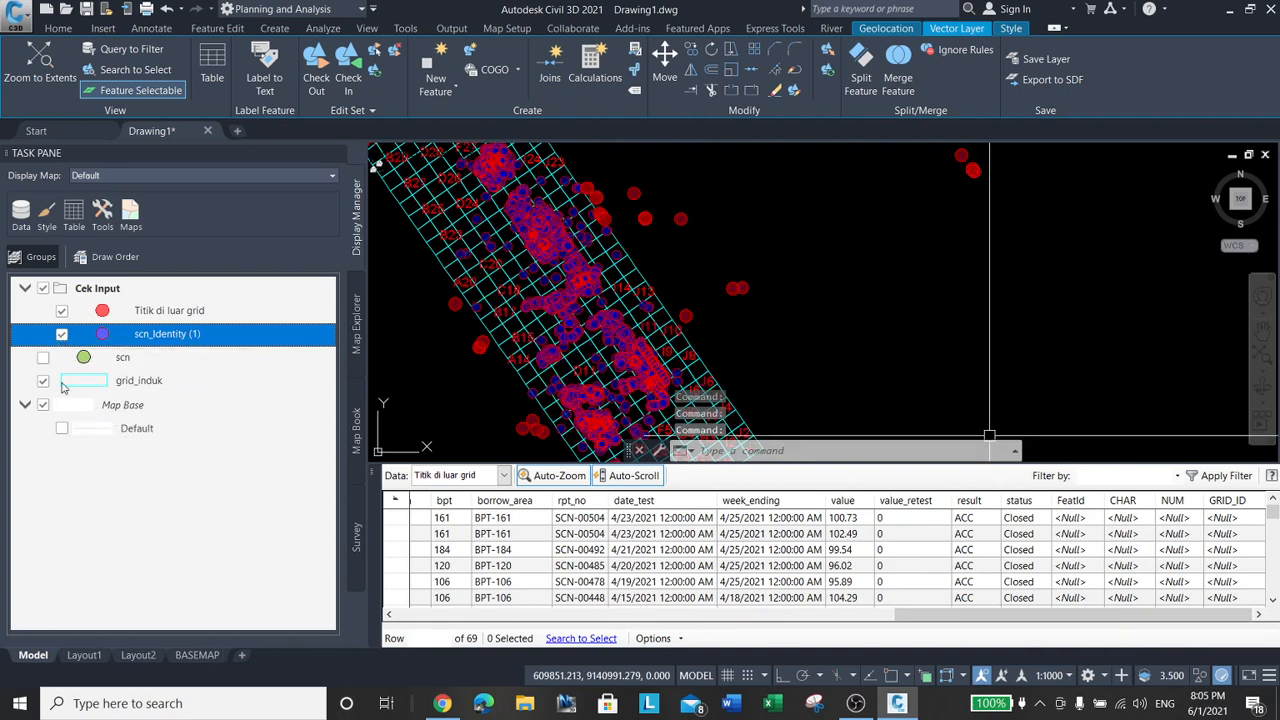
right_click(168, 344)
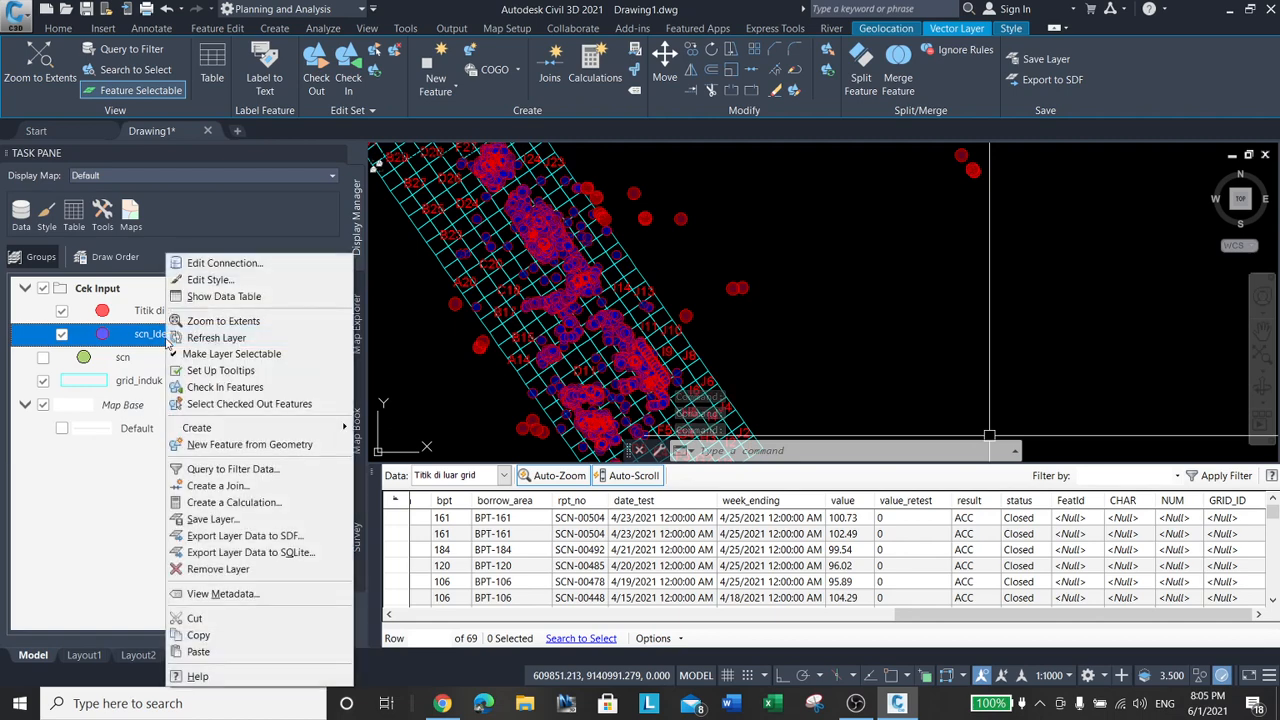
click(247, 469)
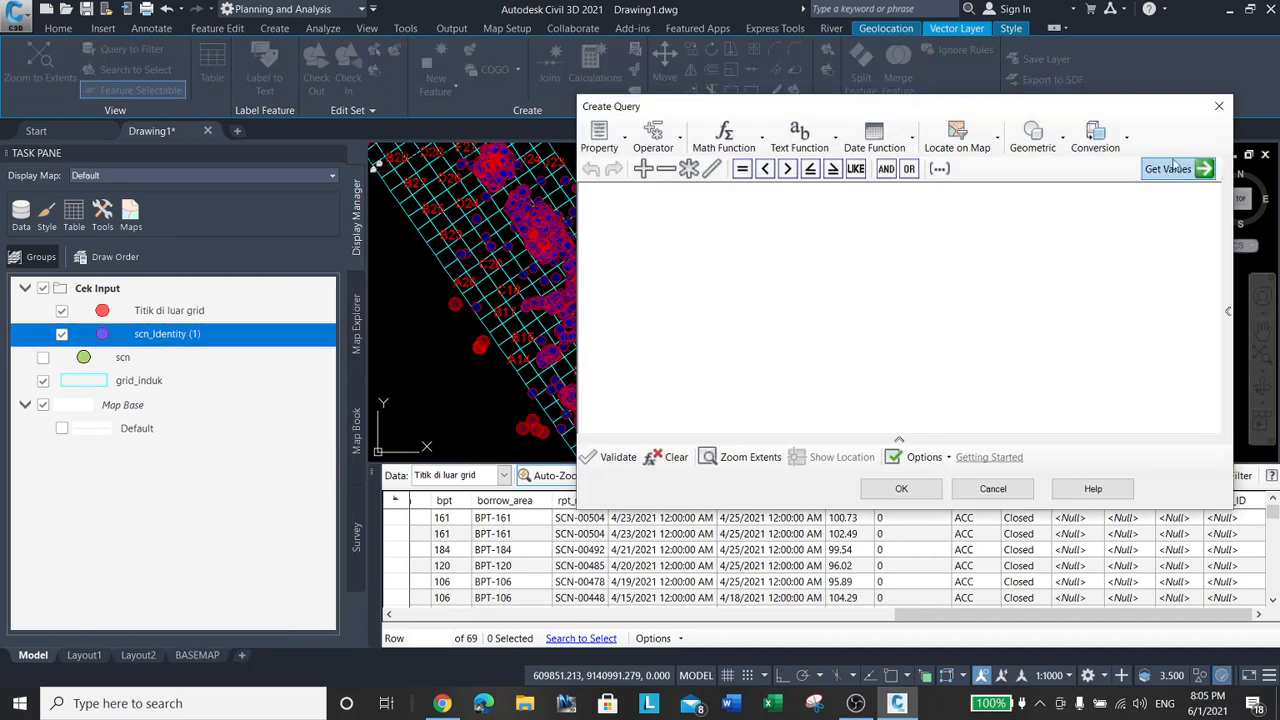
click(1219, 105)
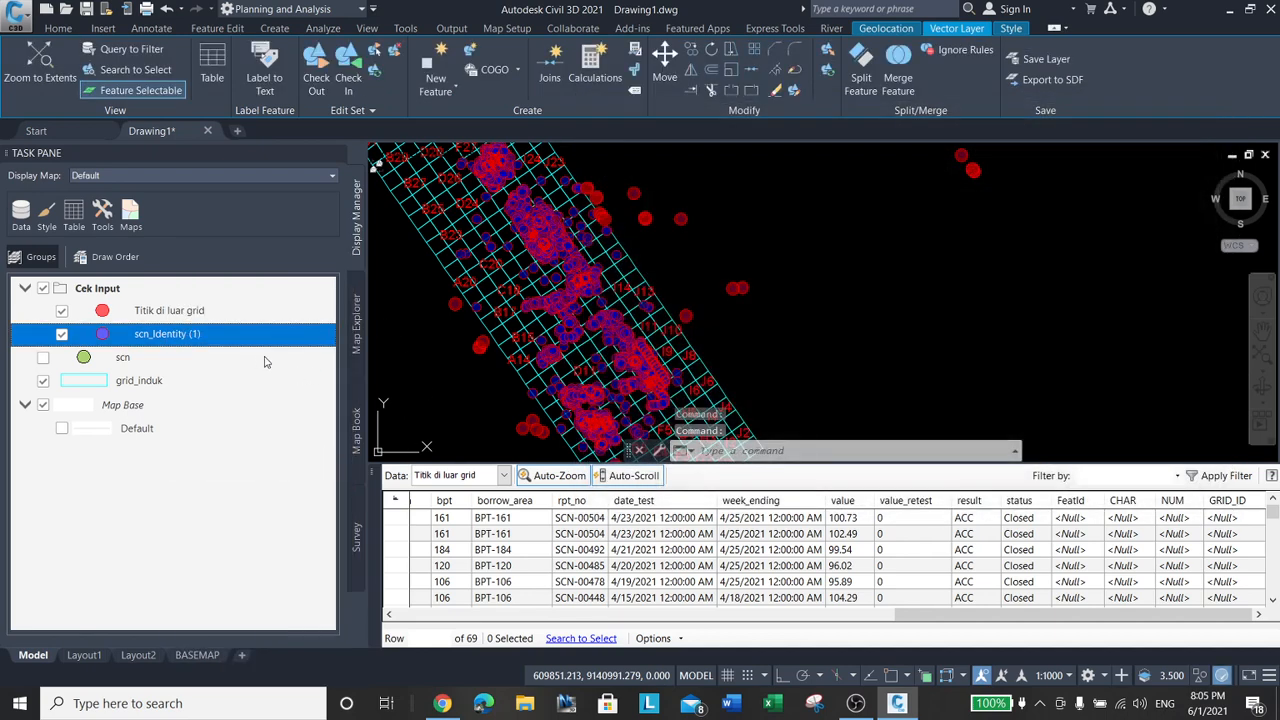
Sort the Titik di luar grid data table by the GRID_ID column.
click(1250, 497)
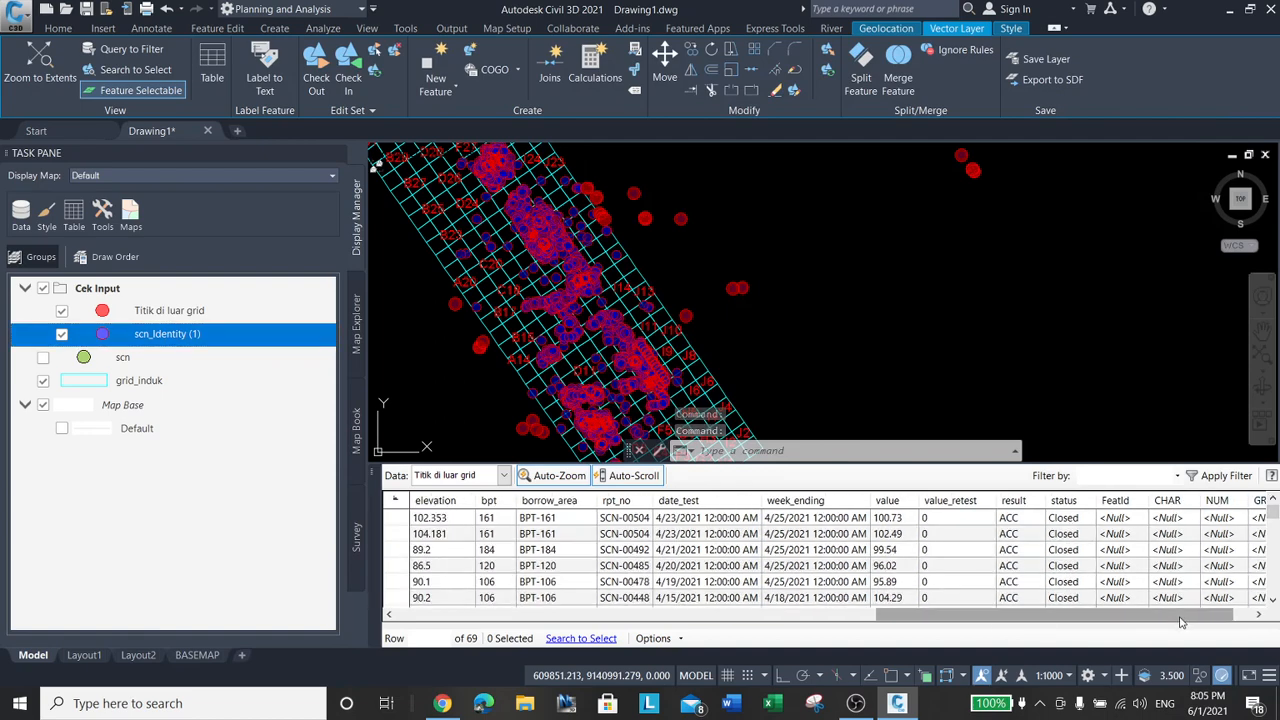
drag(1183, 614, 1265, 601)
click(1240, 502)
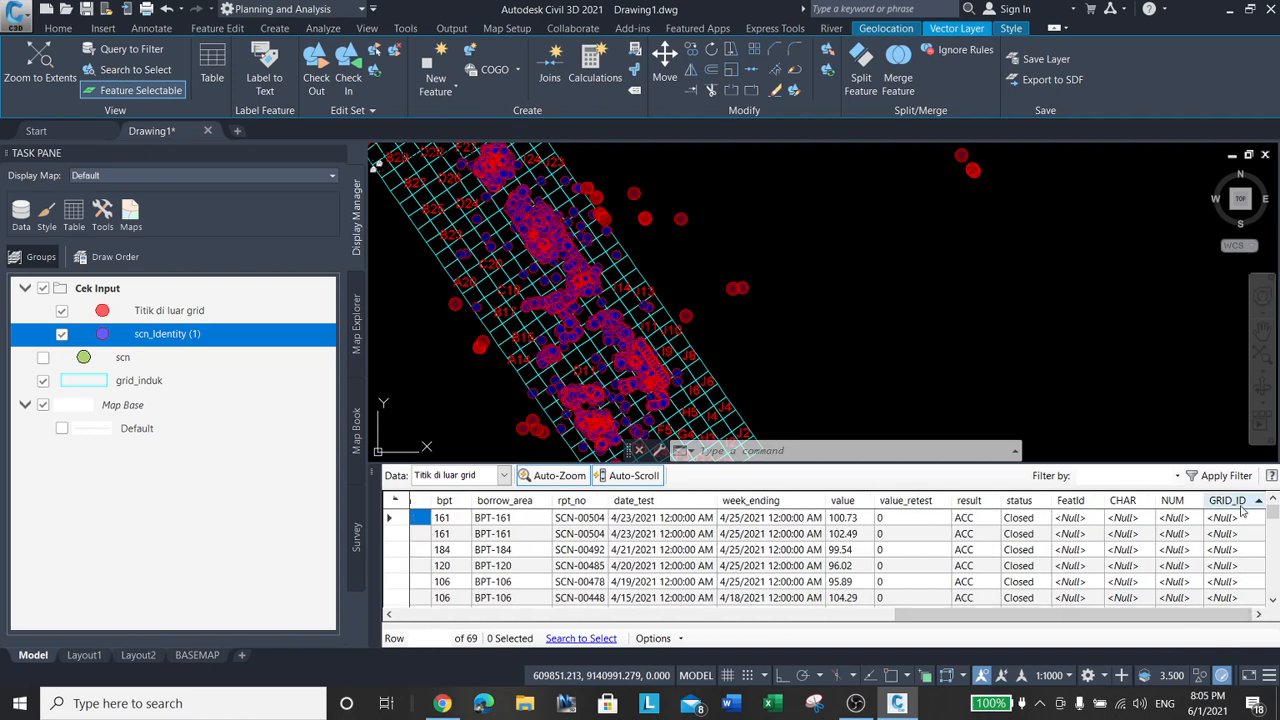
Show the data table record of the isolated scn_Identity (1) point in cell D17 and check its CHAR, NUM and GRID_ID fields.
click(815, 330)
scroll(790, 295, up, 5)
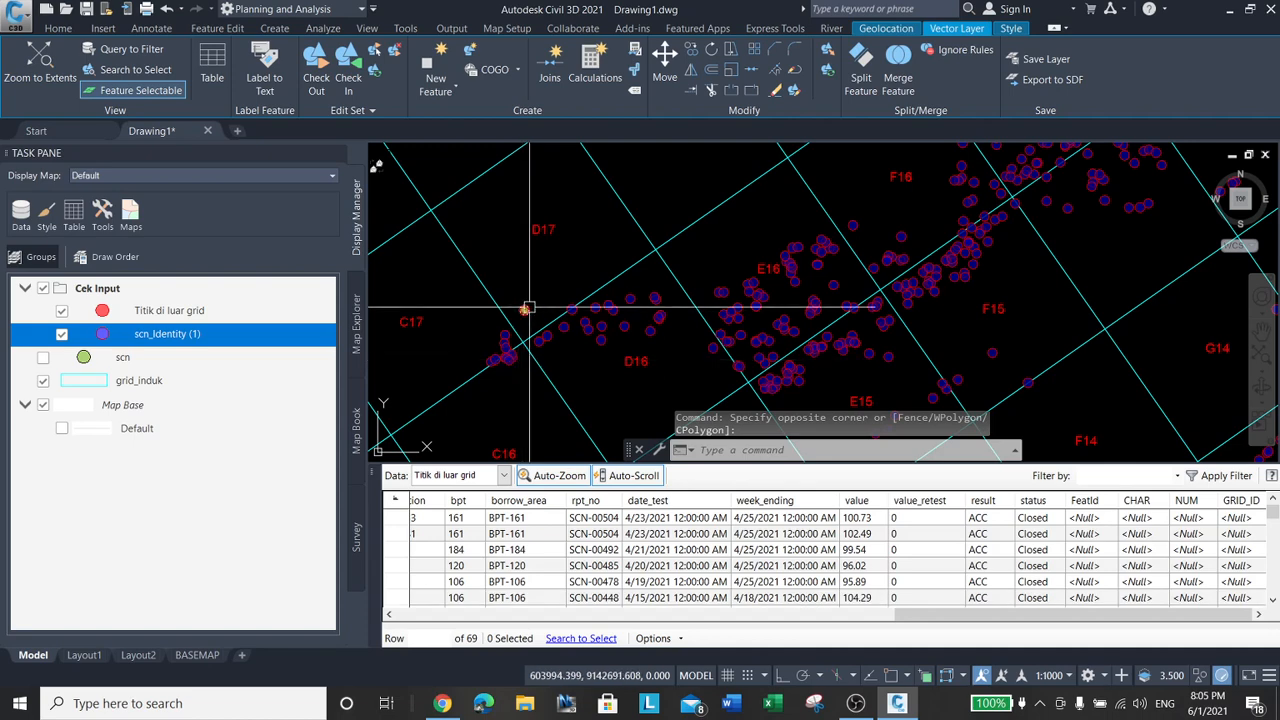
click(524, 311)
right_click(527, 315)
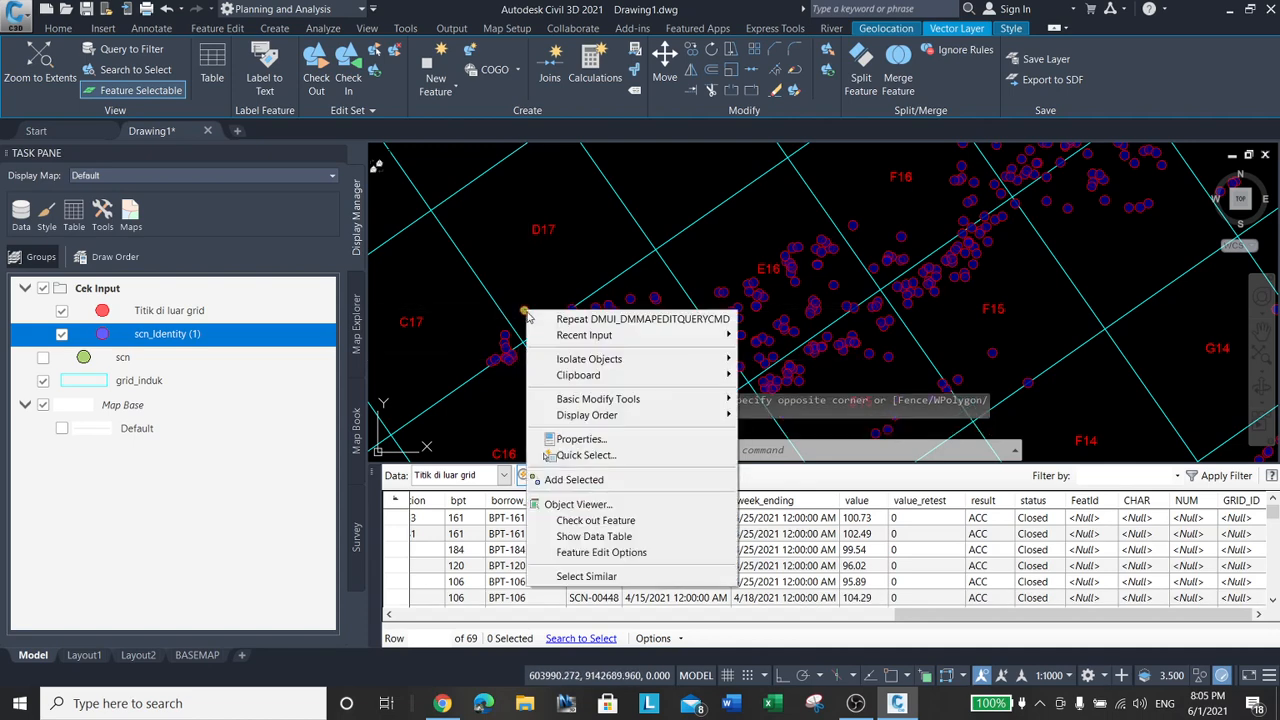
click(632, 537)
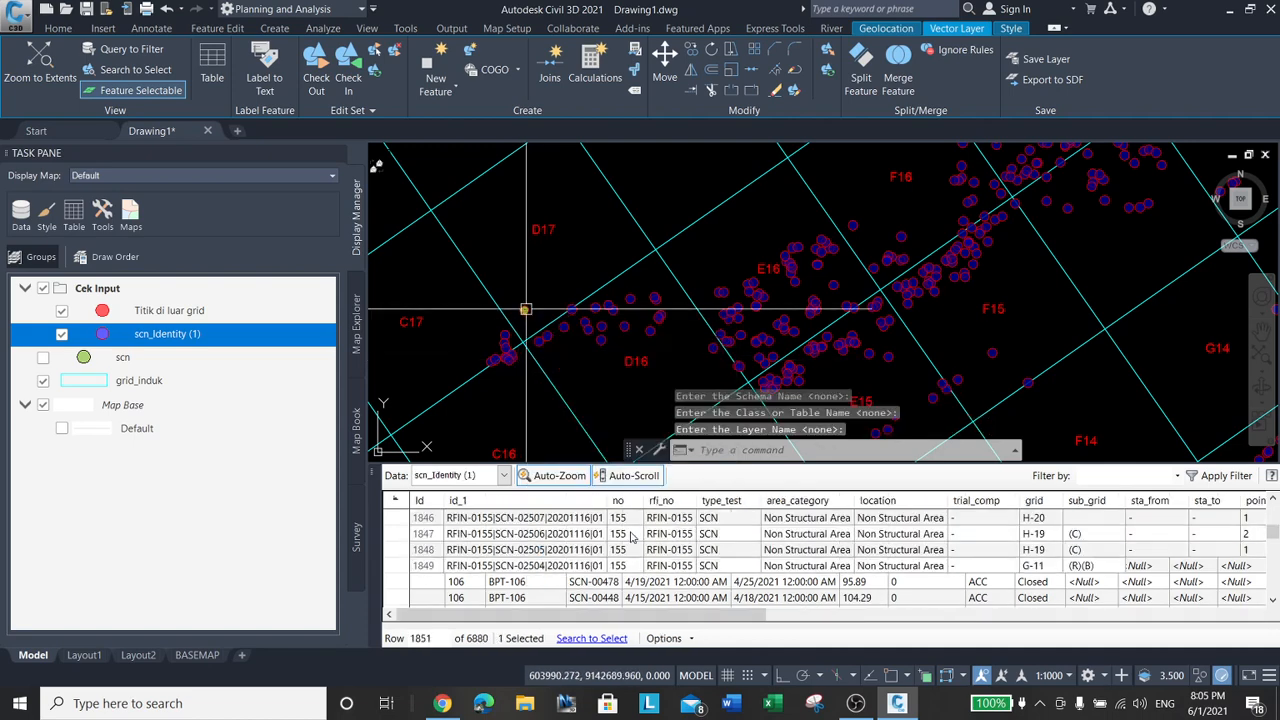
drag(732, 616, 1248, 627)
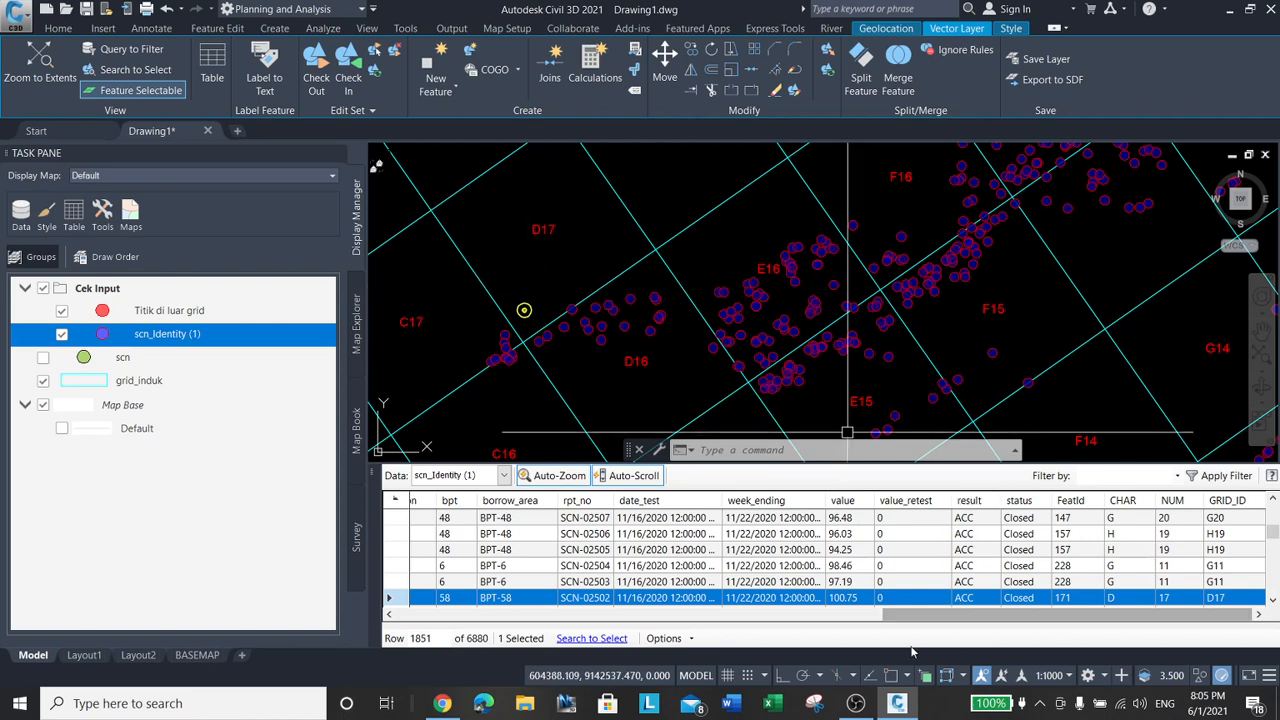
Create a calculation named GRID-SHP for the scn_Identity (1) layer.
click(690, 642)
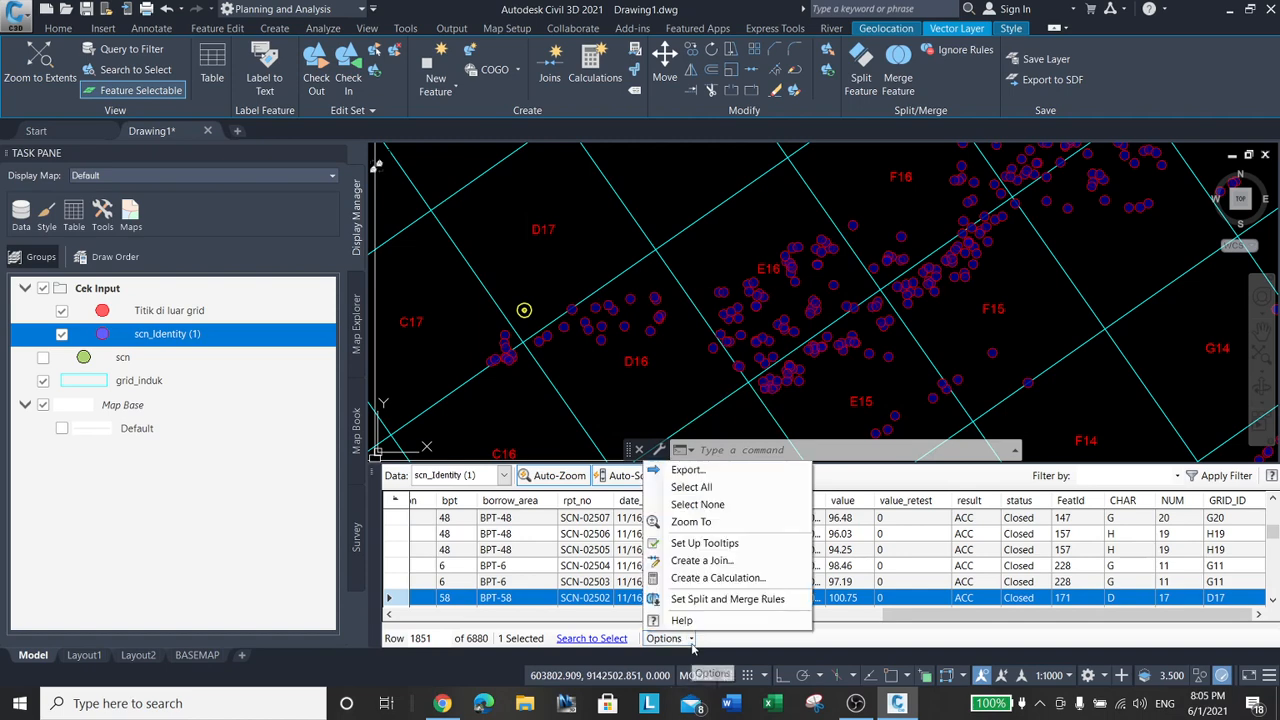
click(717, 578)
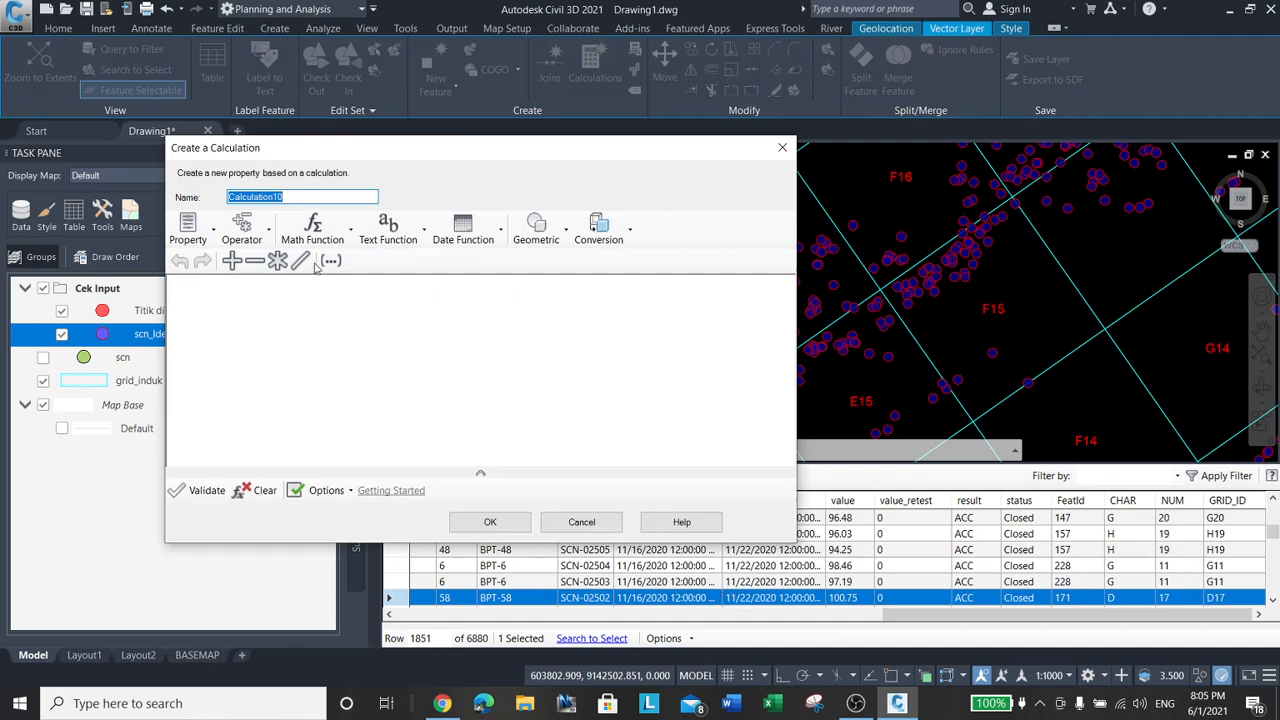
text(GRID-SHP)
click(253, 323)
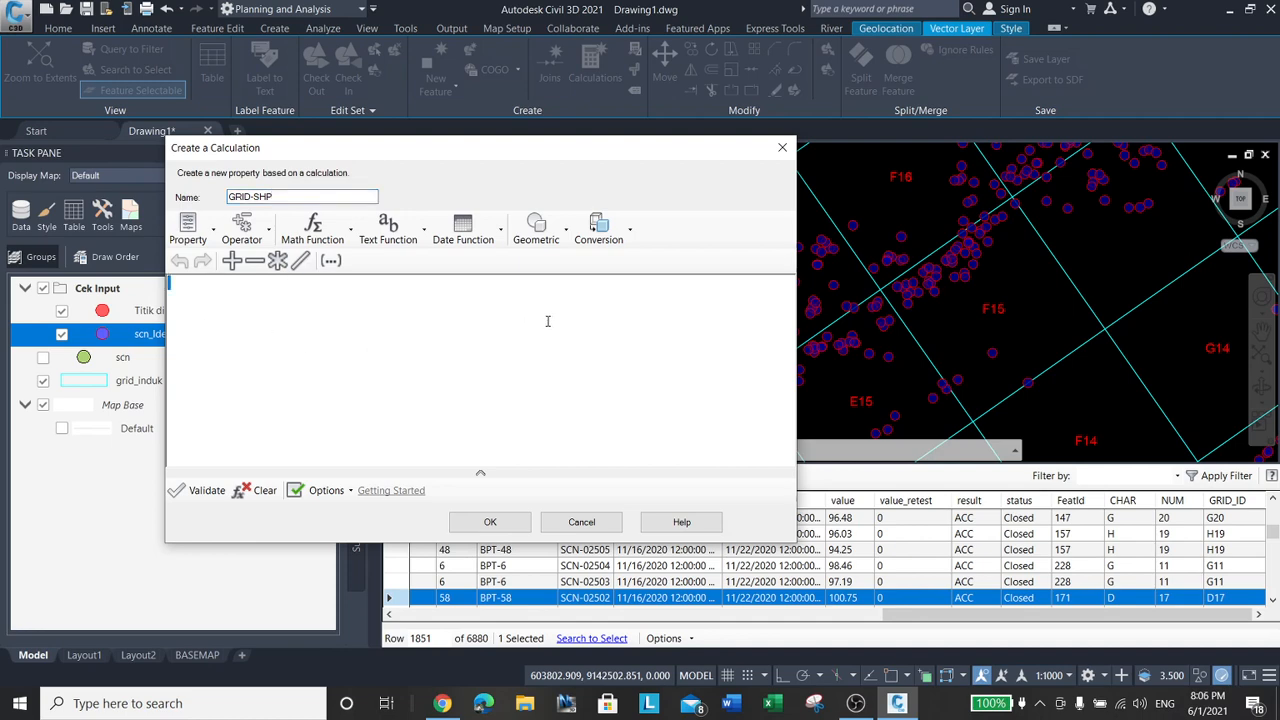
Build the GRID-SHP expression as a Concat of the CHAR property, the text '-' and the NUM property.
click(426, 240)
click(428, 272)
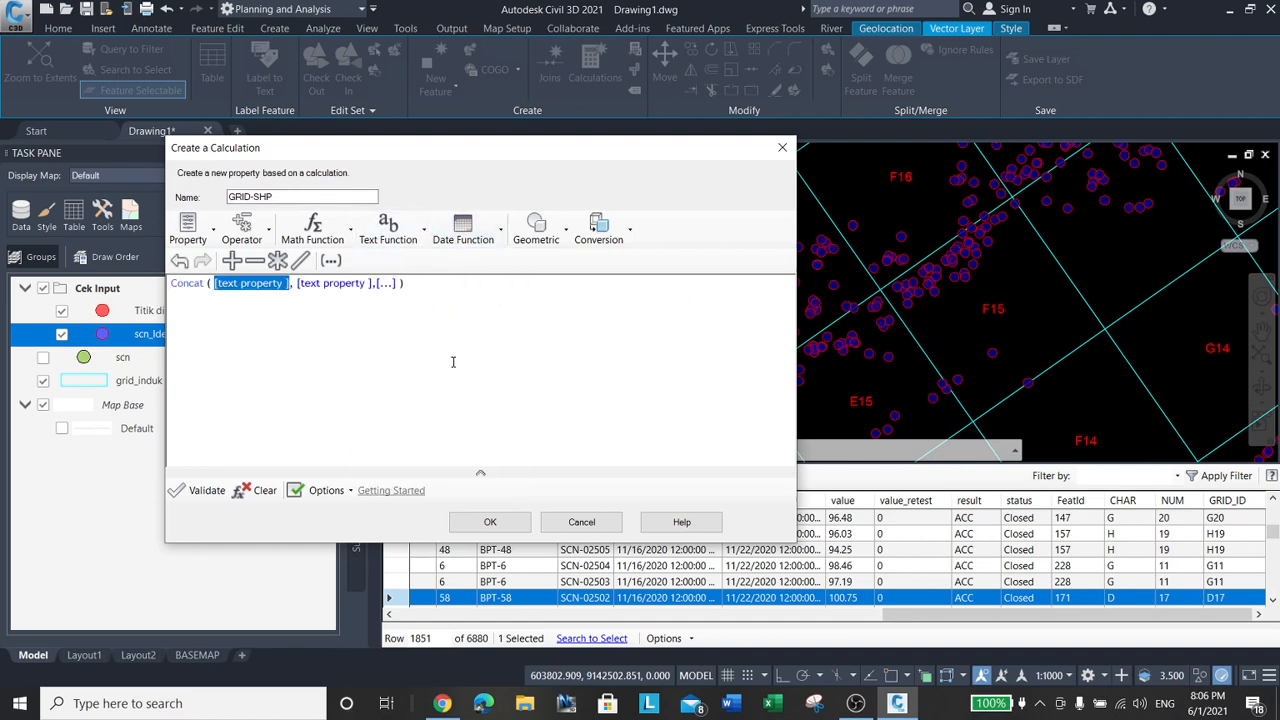
click(208, 236)
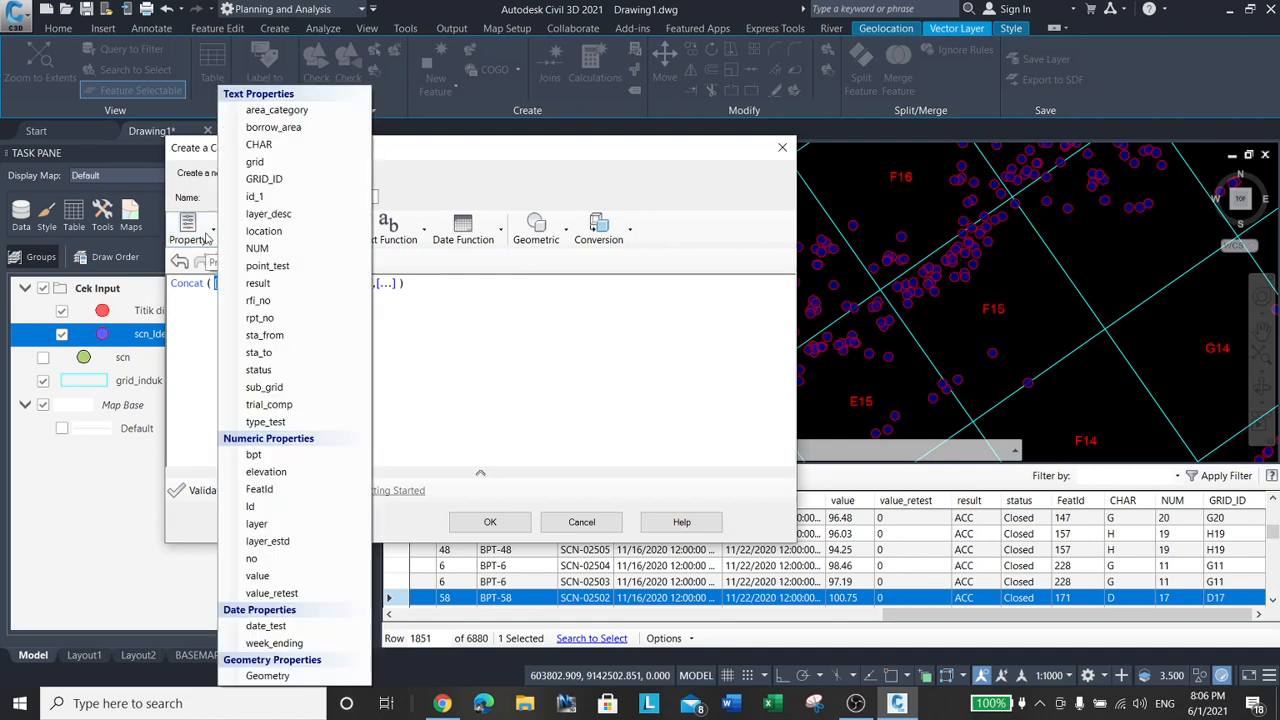
click(260, 144)
click(311, 283)
click(452, 337)
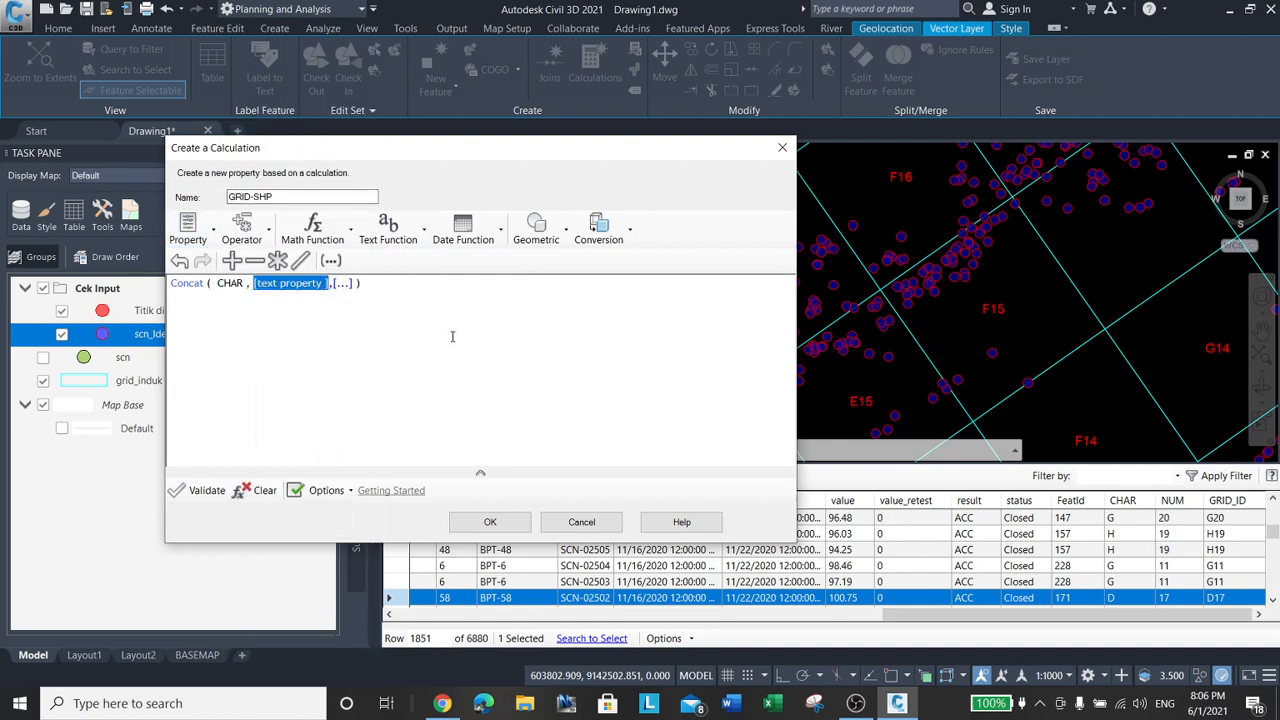
text('-')
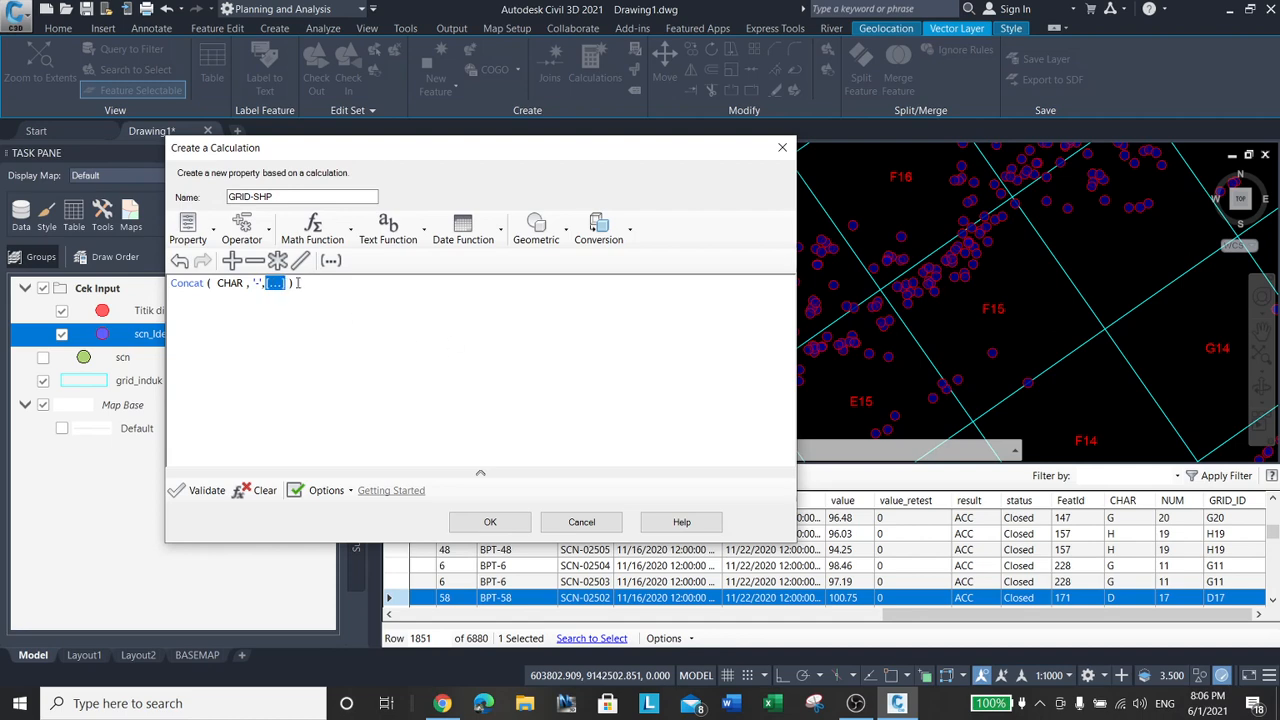
click(210, 245)
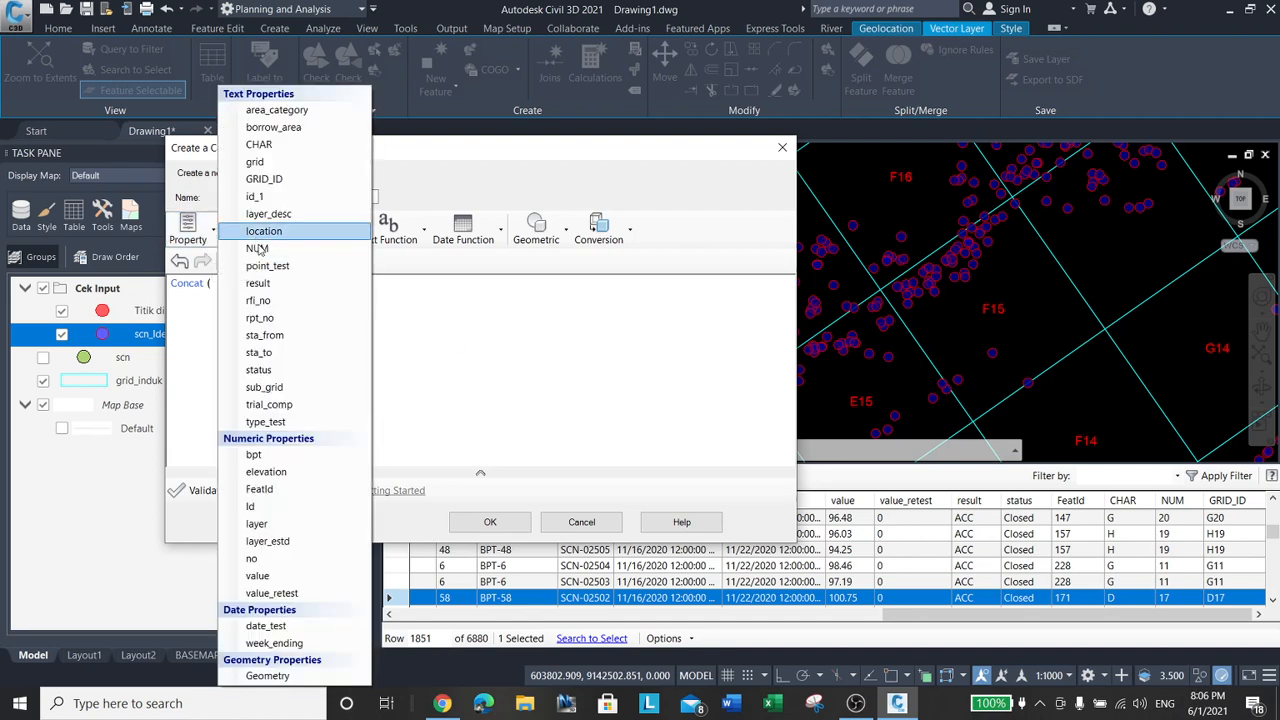
click(257, 248)
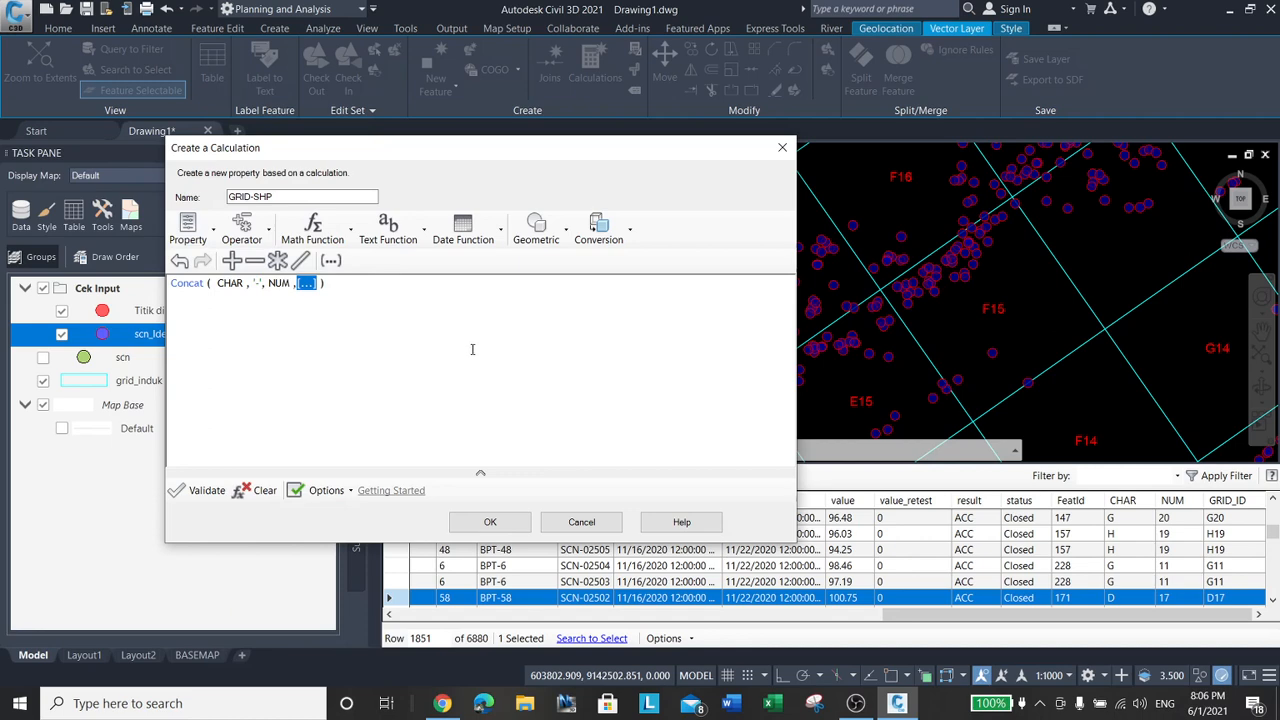
Remove the unused last argument and its comma from the Concat expression, validate it and save the GRID-SHP calculation.
click(207, 491)
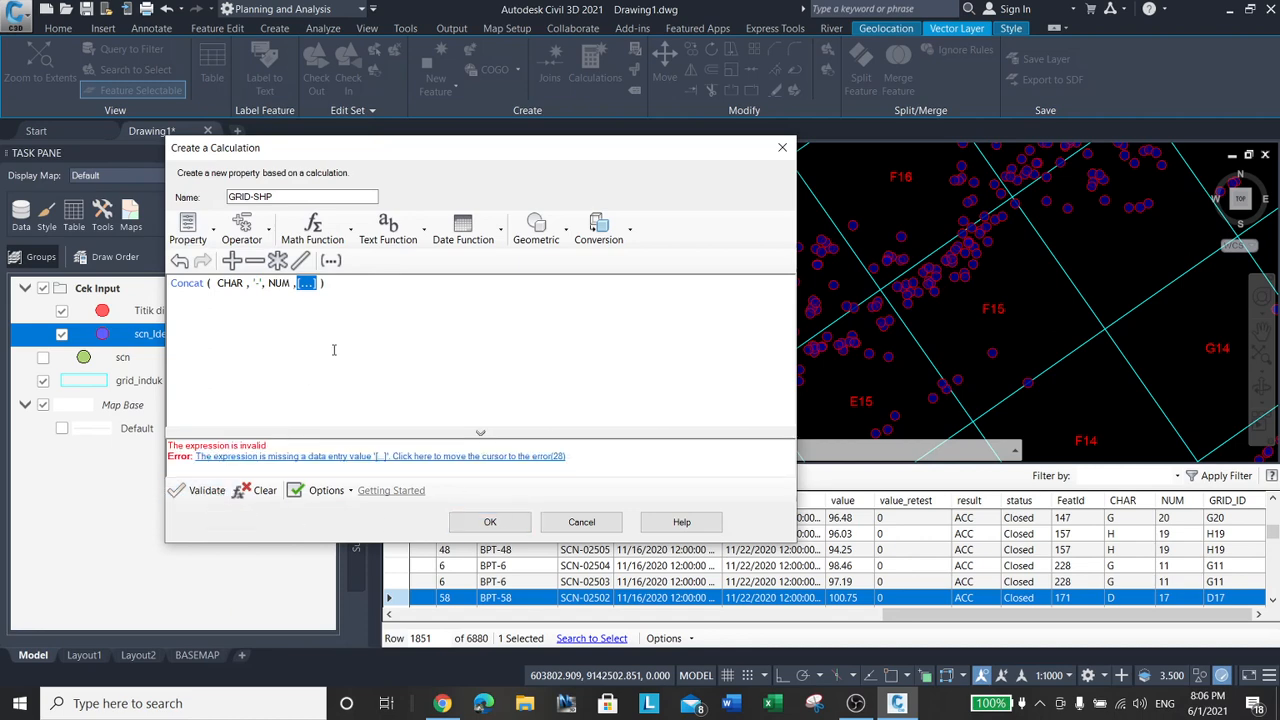
key(Delete)
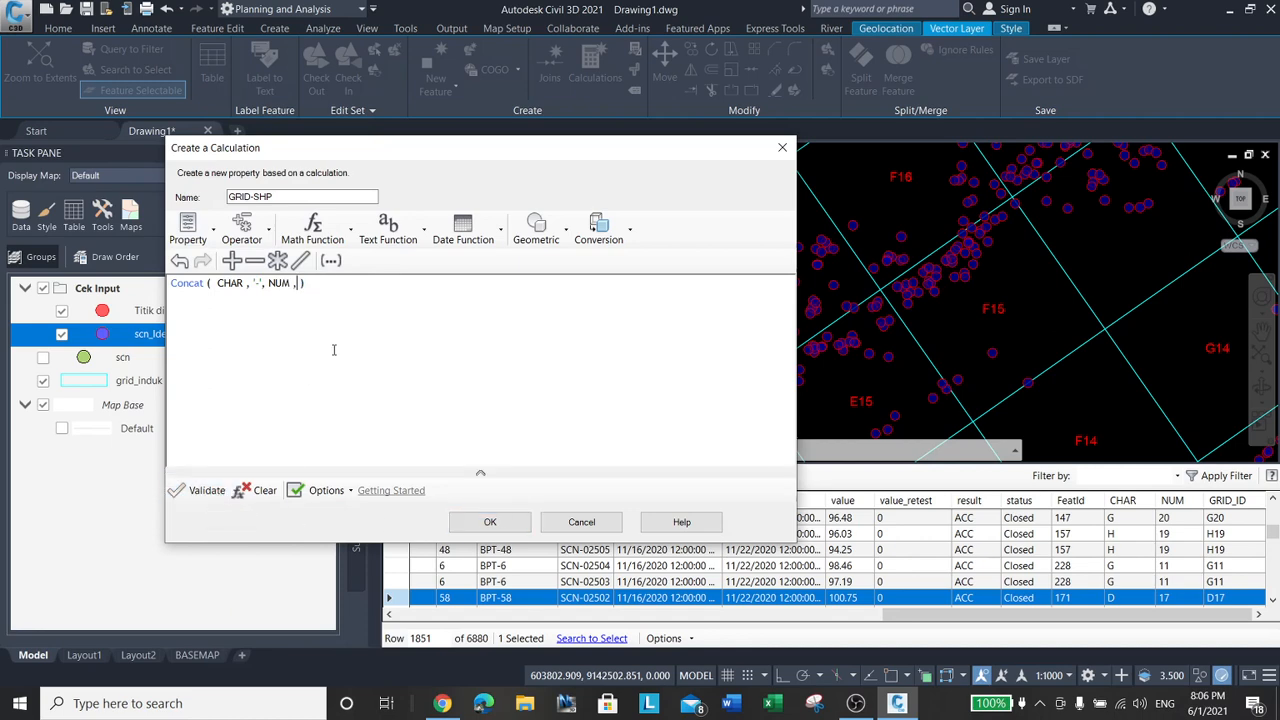
key(BackSpace)
click(198, 490)
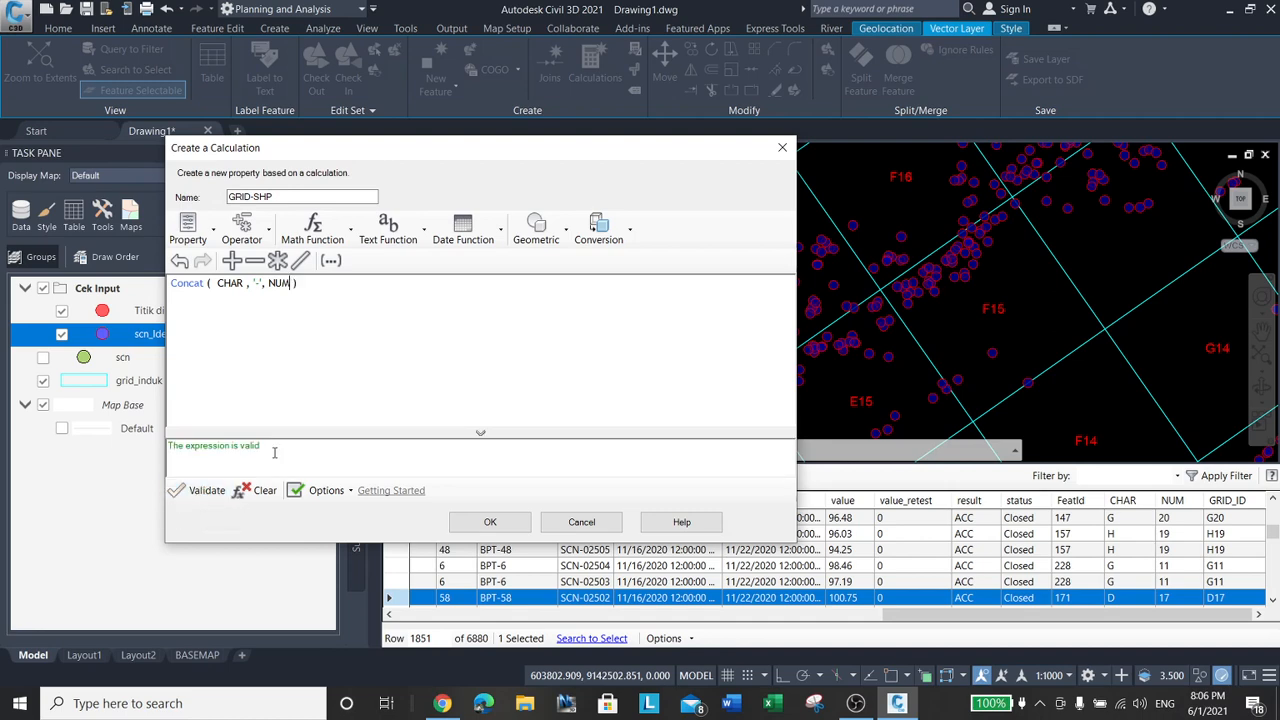
click(490, 521)
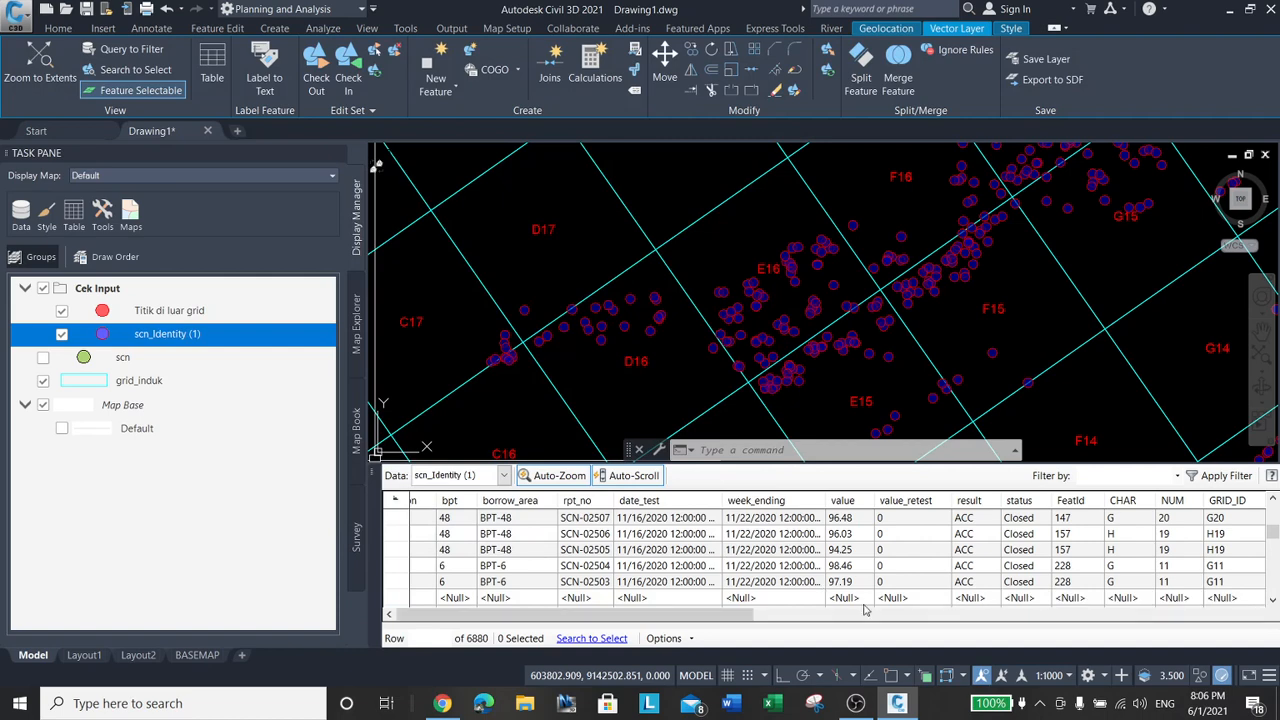
drag(716, 614, 1240, 602)
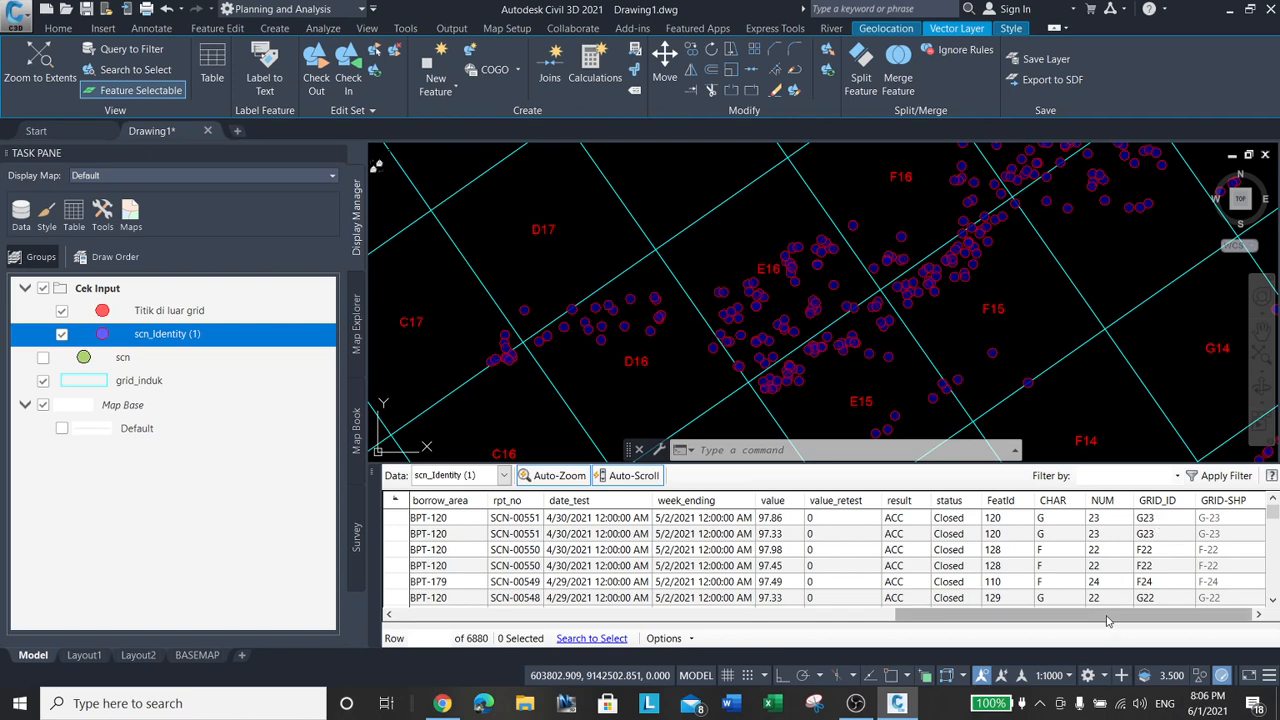
drag(1078, 616, 689, 618)
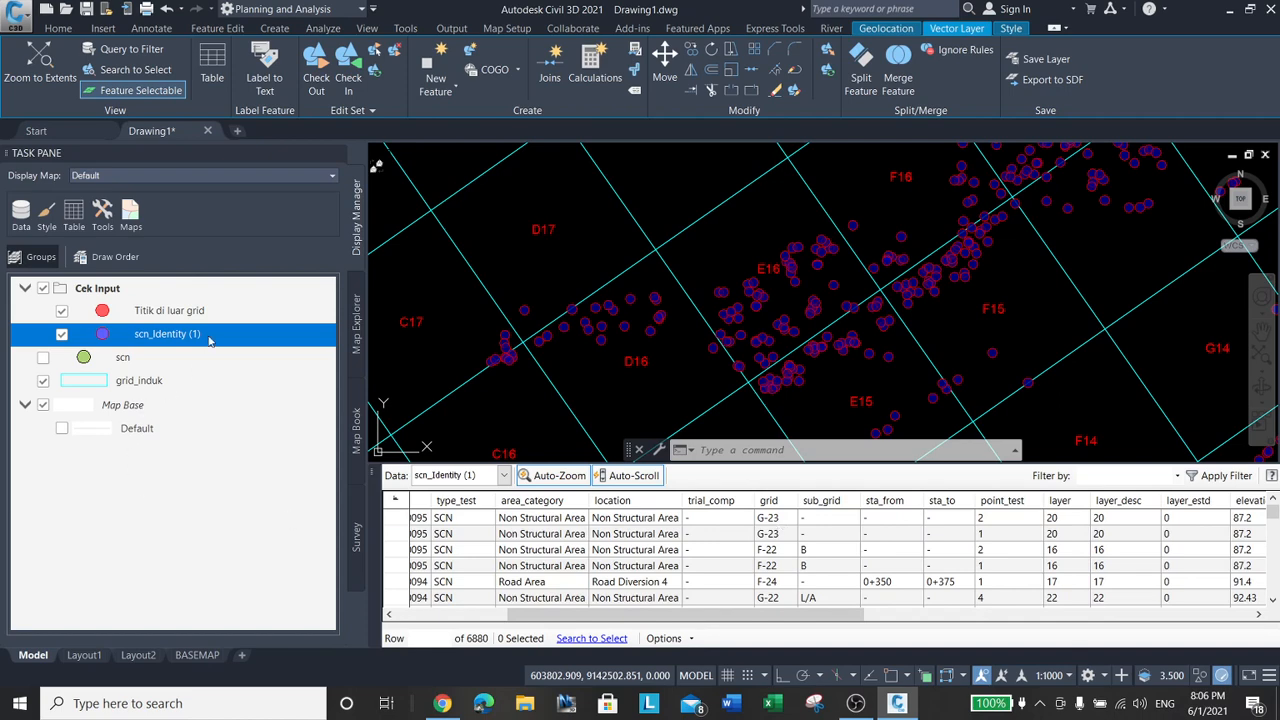
Try to rename the scn_Identity (1) layer to a name beginning with "Grid Input <>".
key(F2)
key(F2)
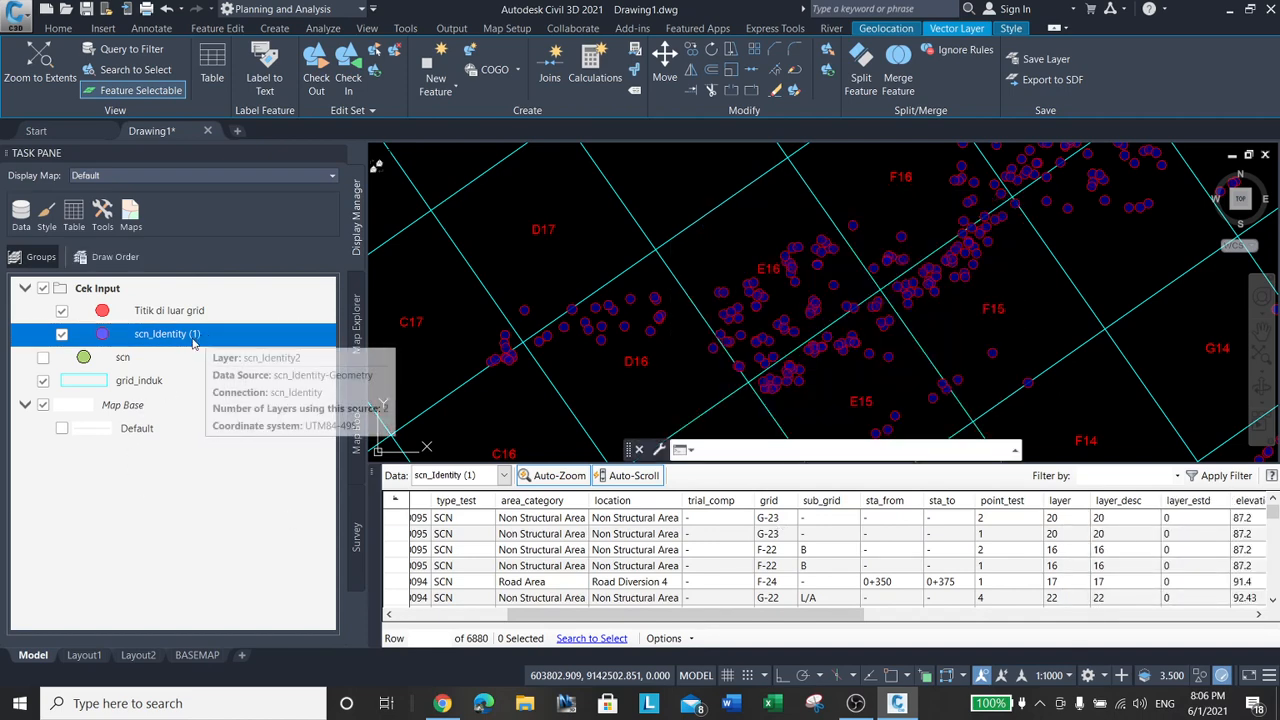
click(193, 343)
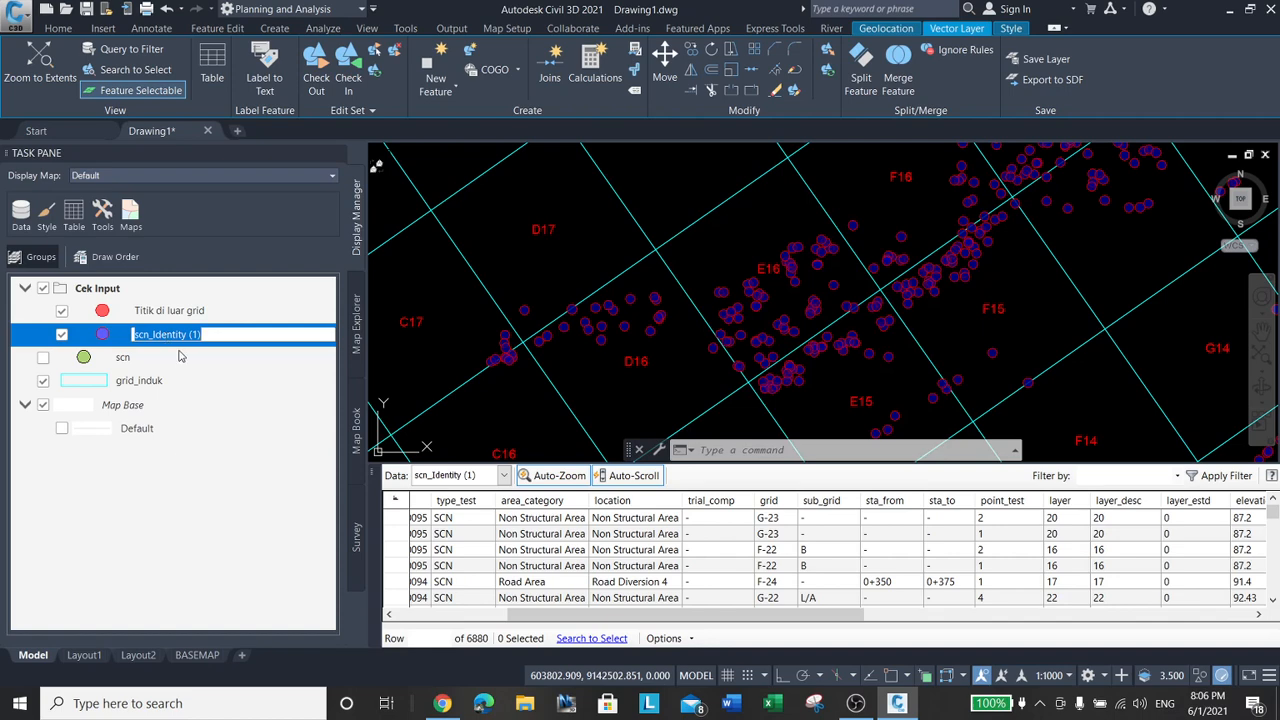
text(Inpu)
key(BackSpace)
key(BackSpace)
key(BackSpace)
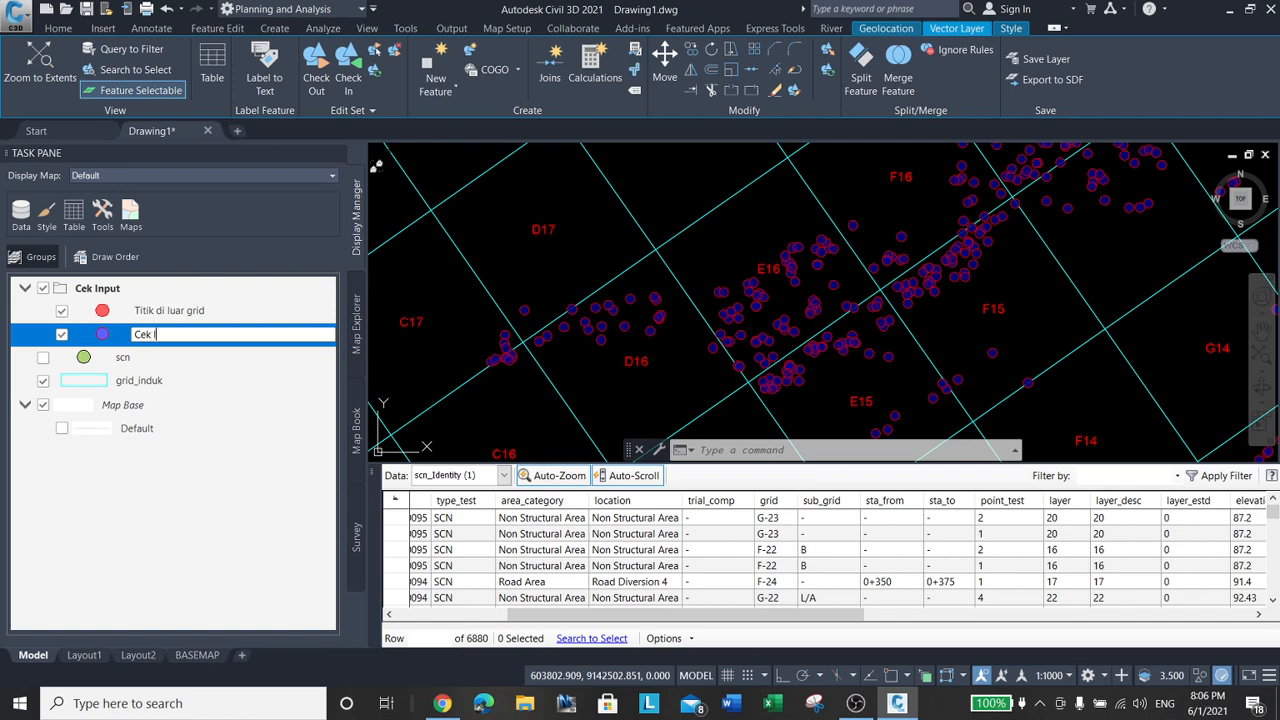
text(npu)
key(BackSpace)
key(BackSpace)
key(BackSpace)
key(BackSpace)
key(BackSpace)
key(BackSpace)
key(BackSpace)
key(BackSpace)
key(BackSpace)
key(BackSpace)
key(BackSpace)
text(Grid Input <> Grid)
key(BackSpace)
key(BackSpace)
key(BackSpace)
key(Return)
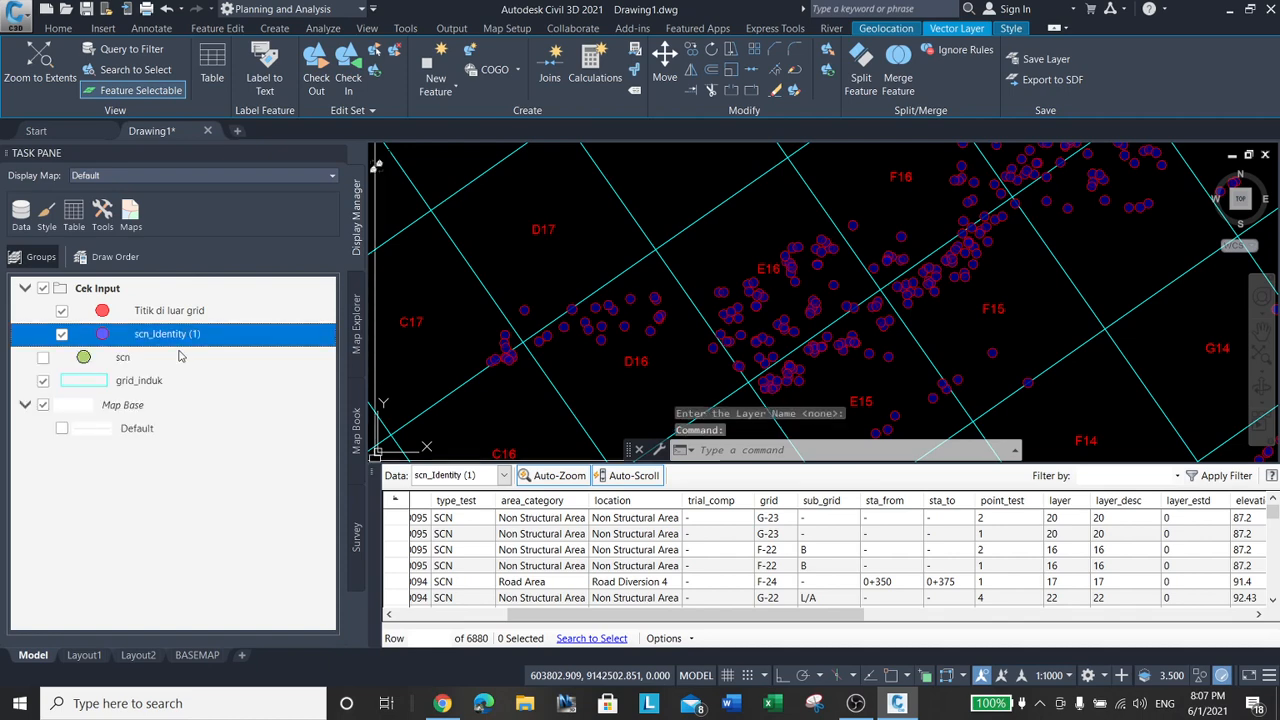
Rename the scn_Identity (1) layer as "Grid Input berbeda dengan shp".
click(162, 336)
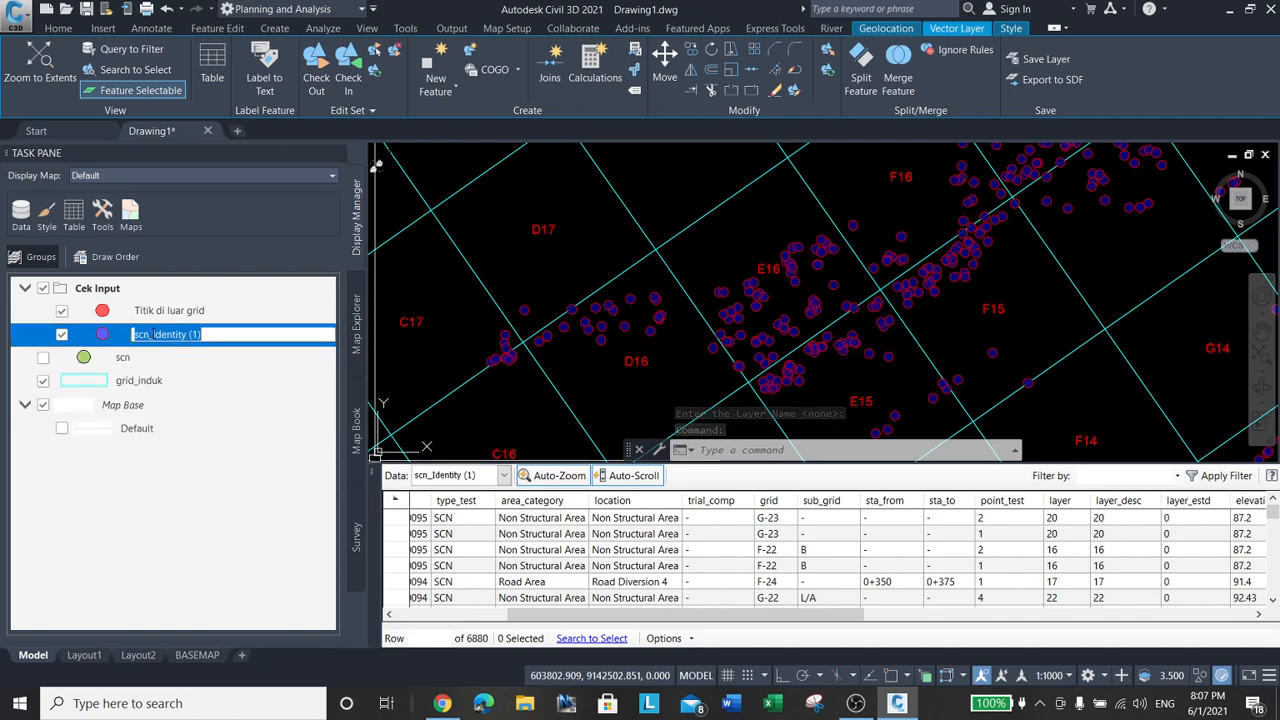
text(Grid In)
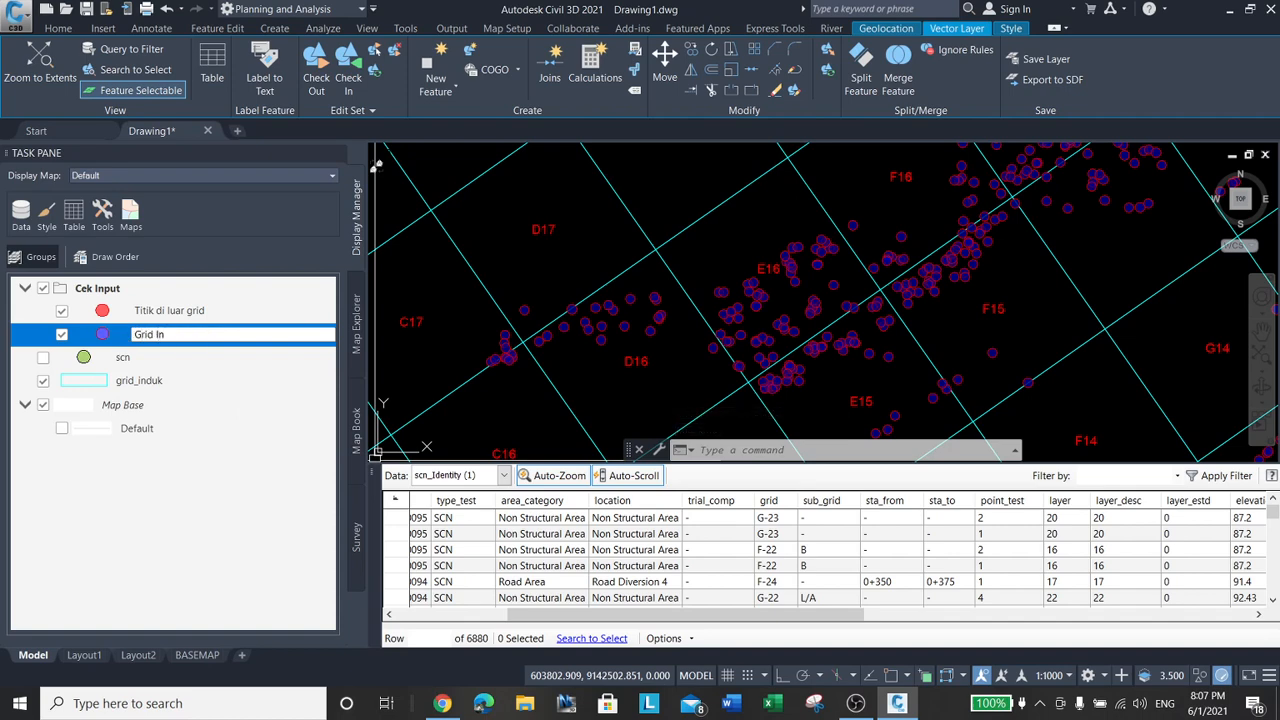
text(put berbeda dengan shp)
key(Return)
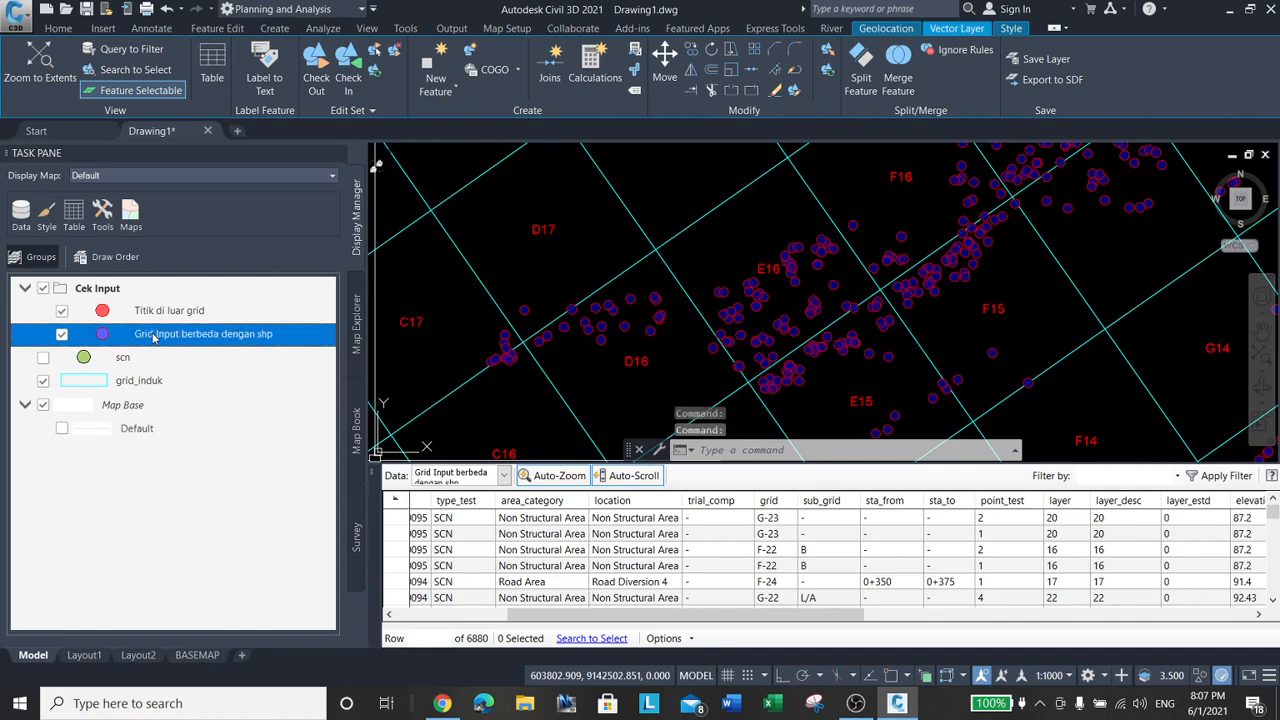
mouse_move(153, 338)
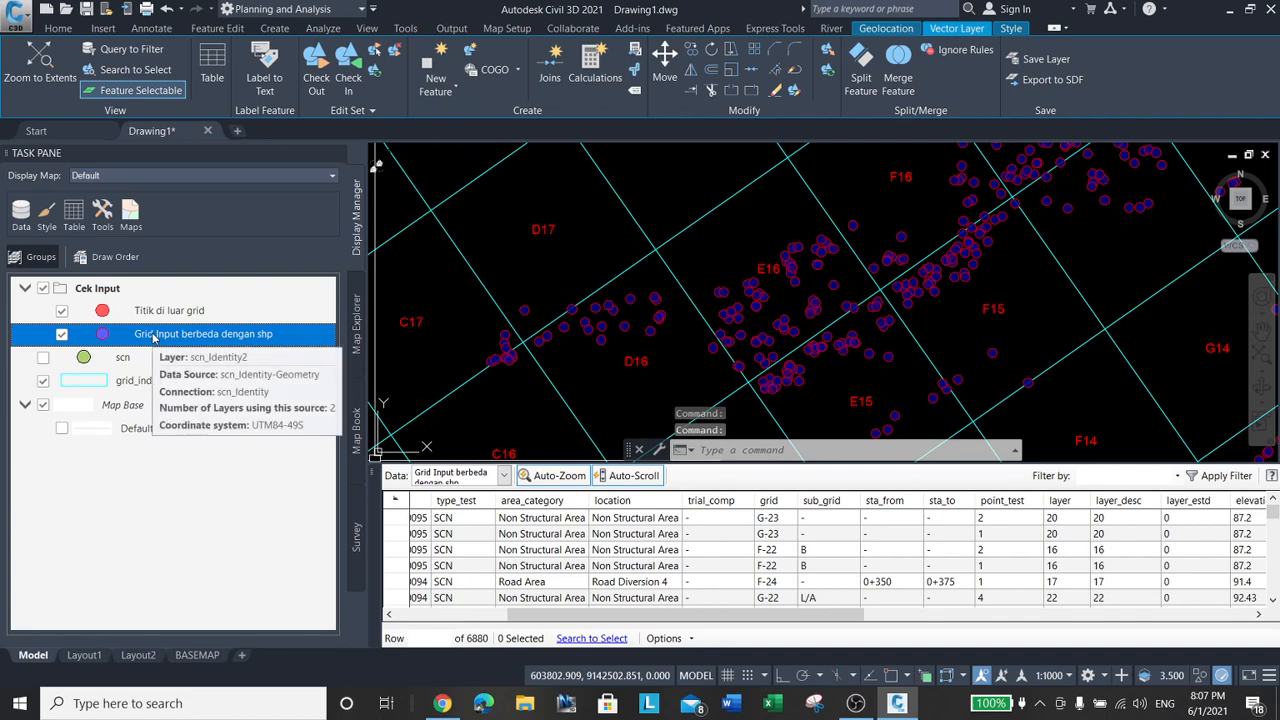
Review the expression of the existing GRID-SHP calculation and close it without changes.
drag(845, 614, 1251, 586)
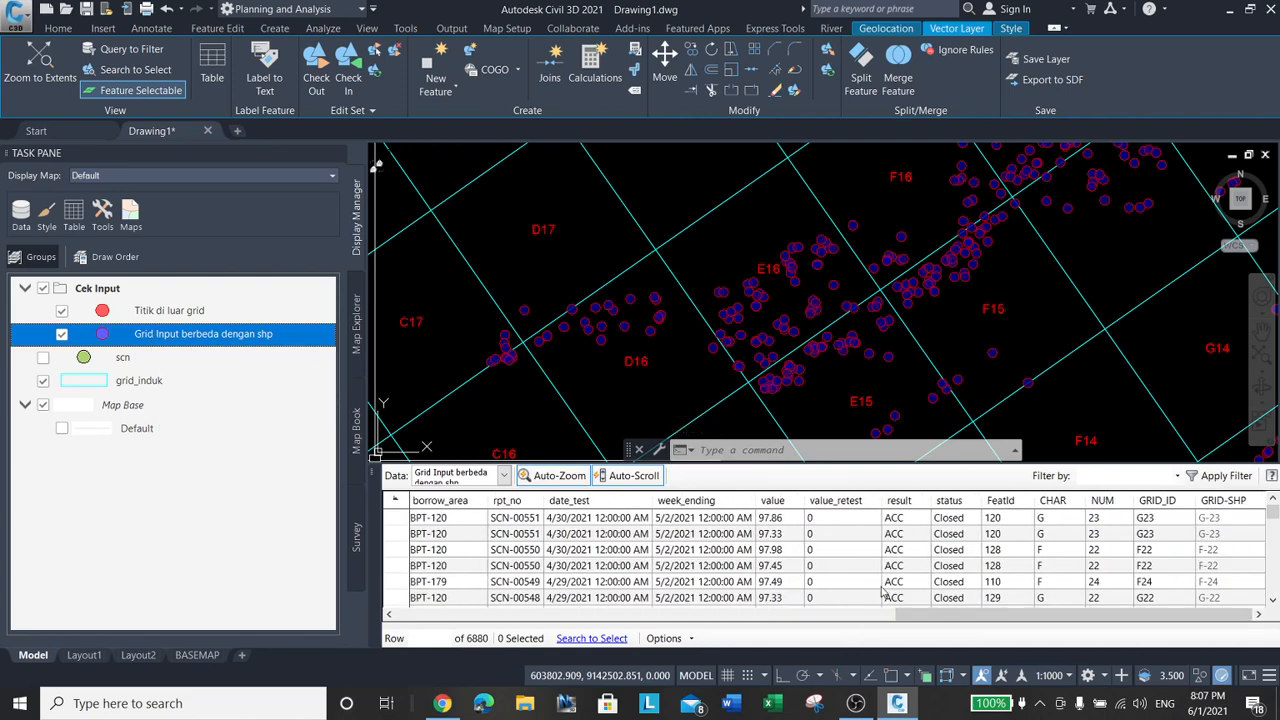
click(692, 639)
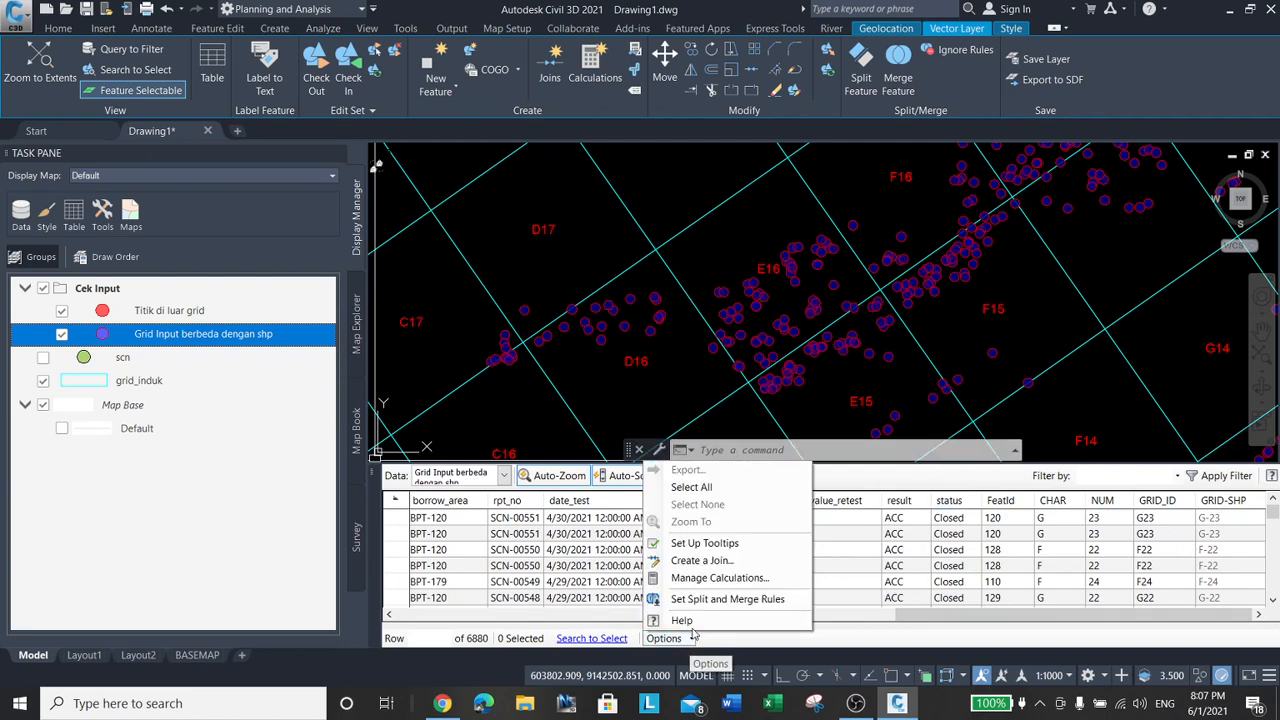
click(713, 579)
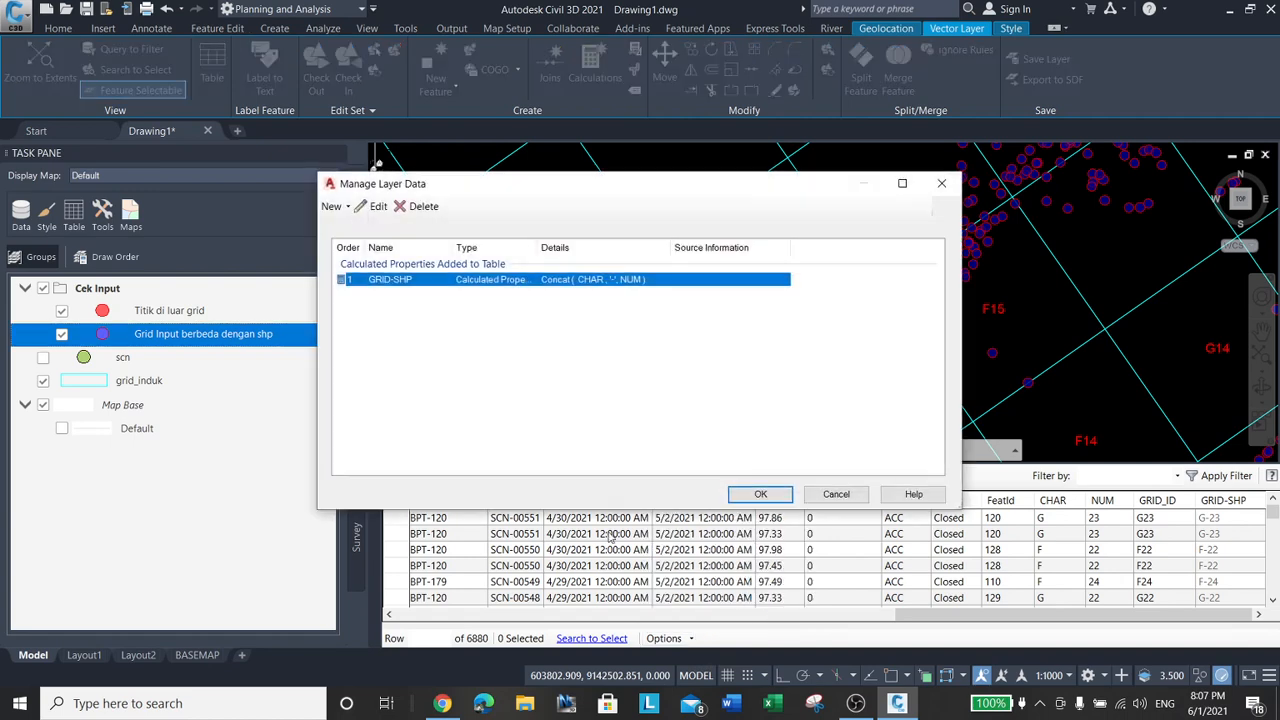
click(377, 206)
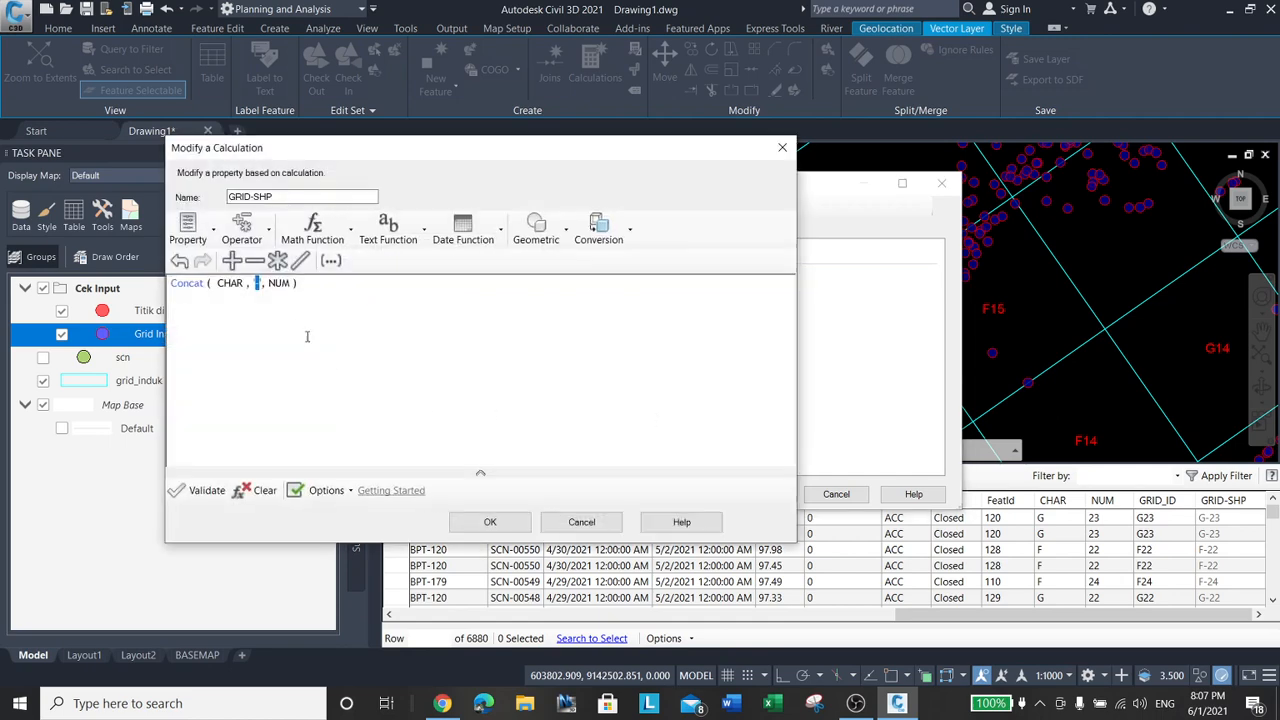
click(598, 523)
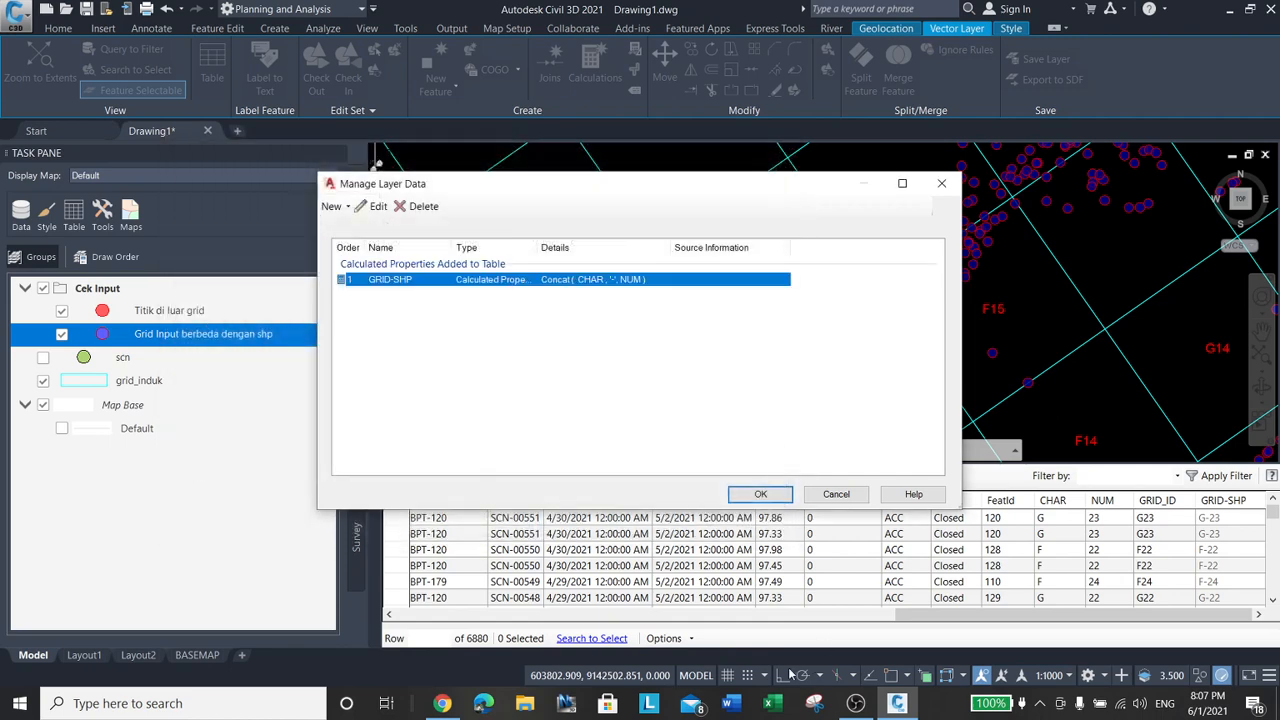
click(852, 497)
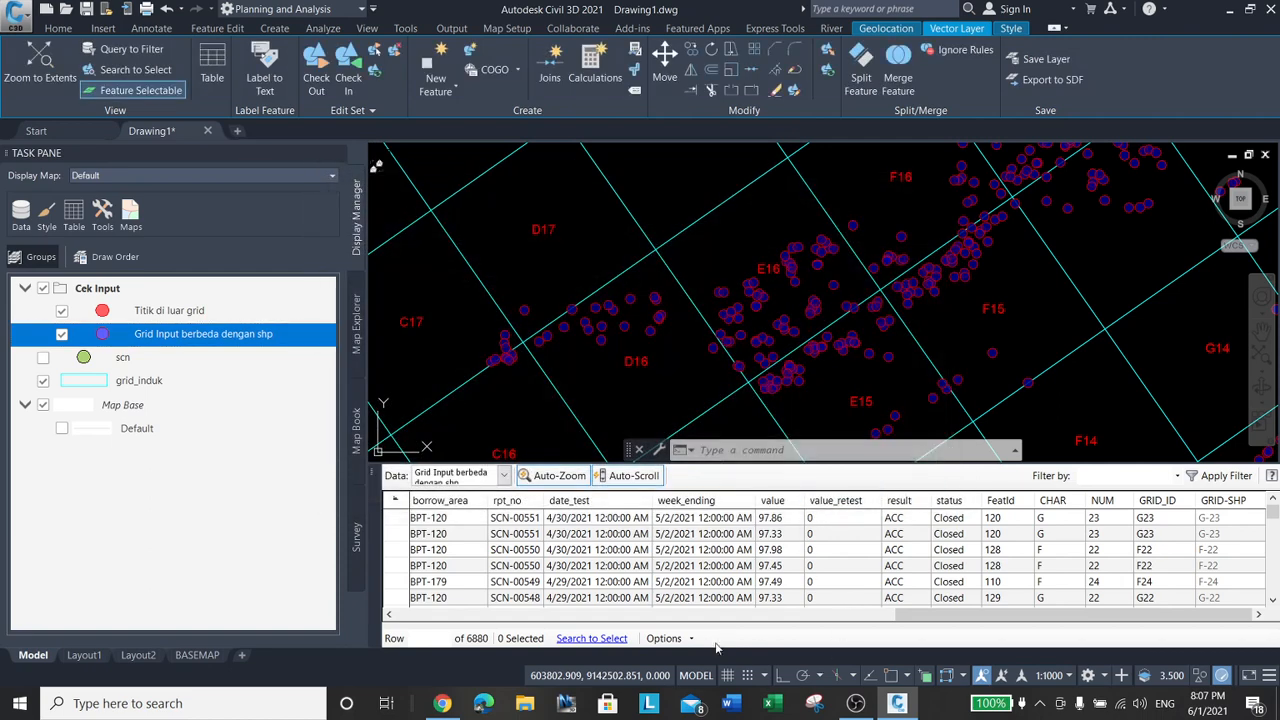
Try to create a second calculation with the expression "GRID-SHP" = grid for the Grid Input berbeda dengan shp layer.
click(690, 639)
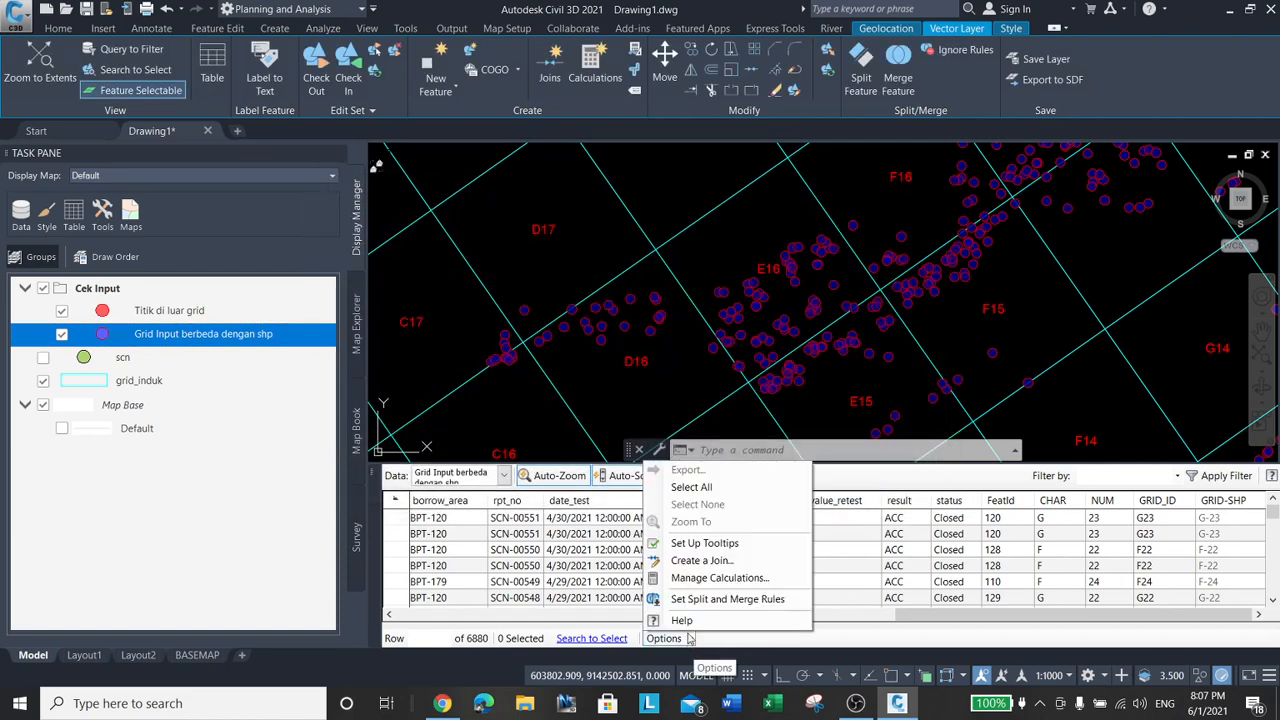
click(738, 580)
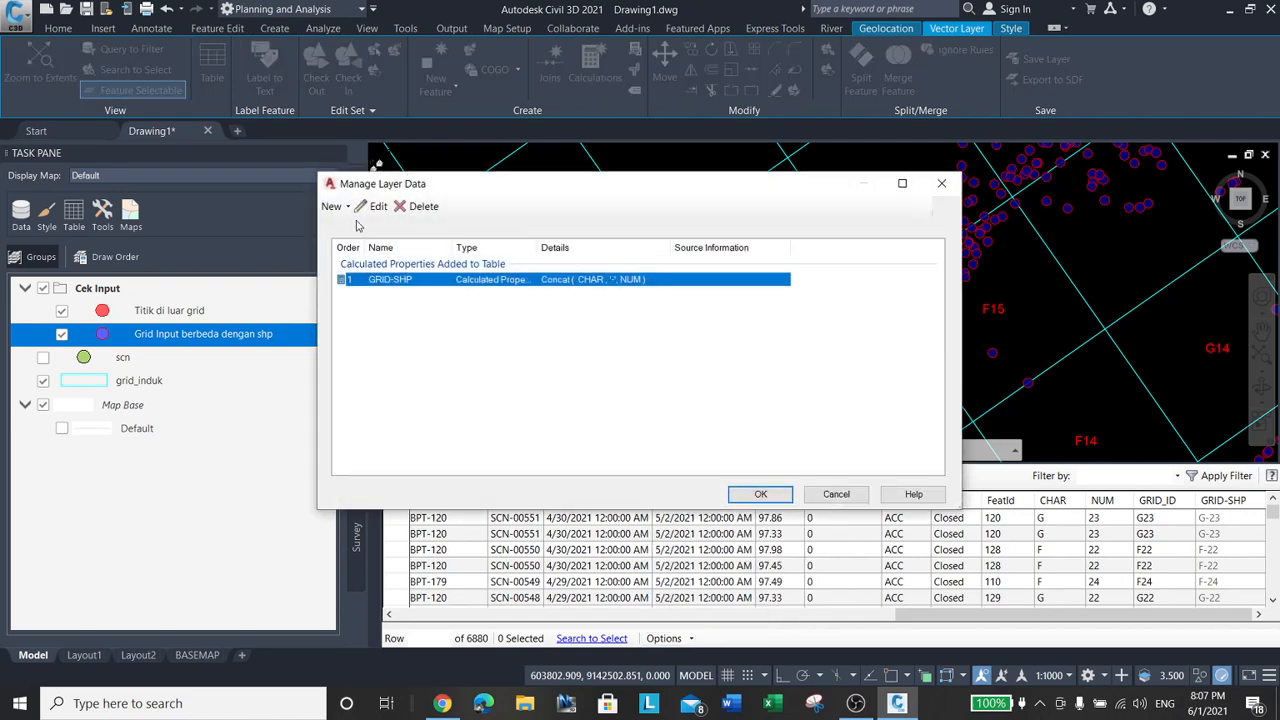
click(348, 206)
click(355, 242)
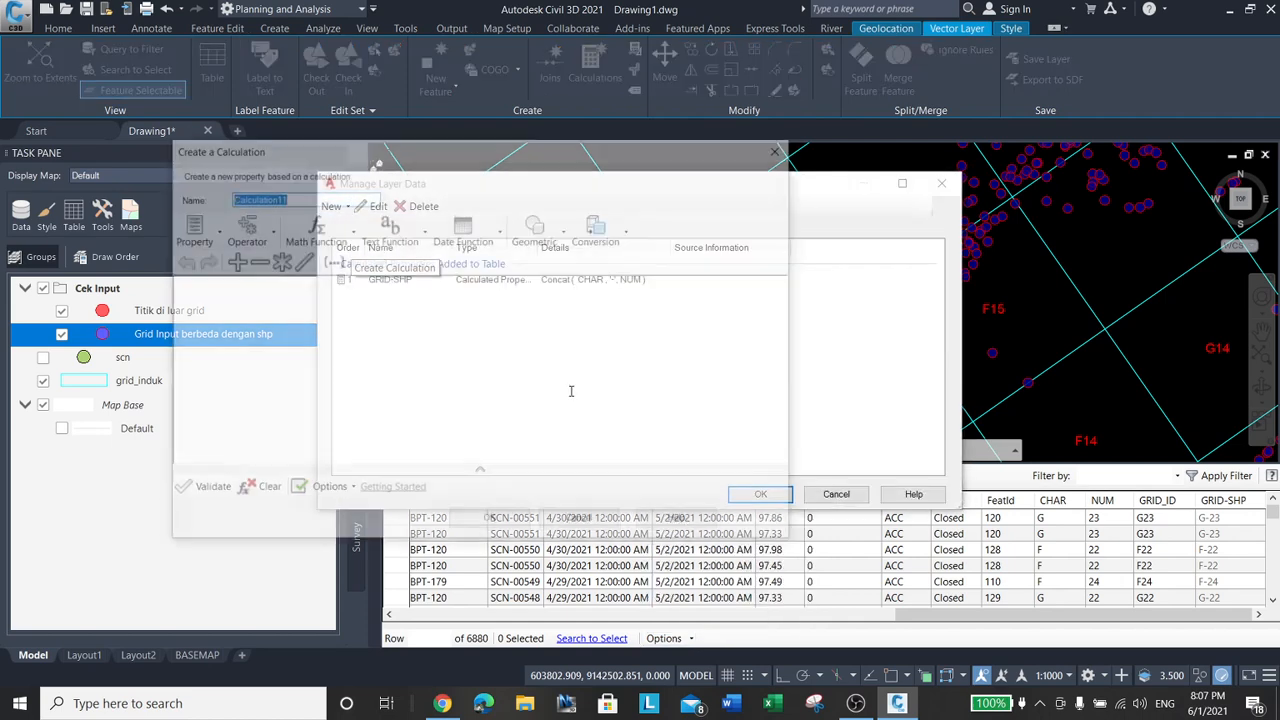
click(212, 241)
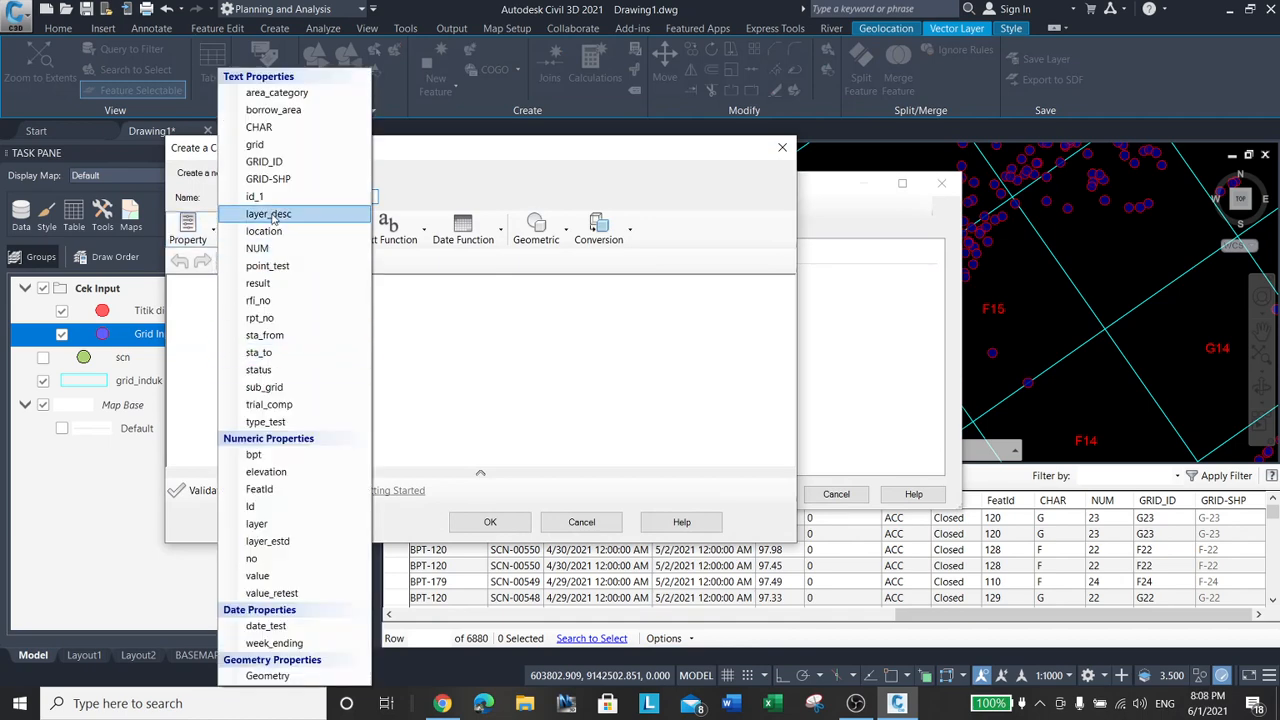
click(281, 181)
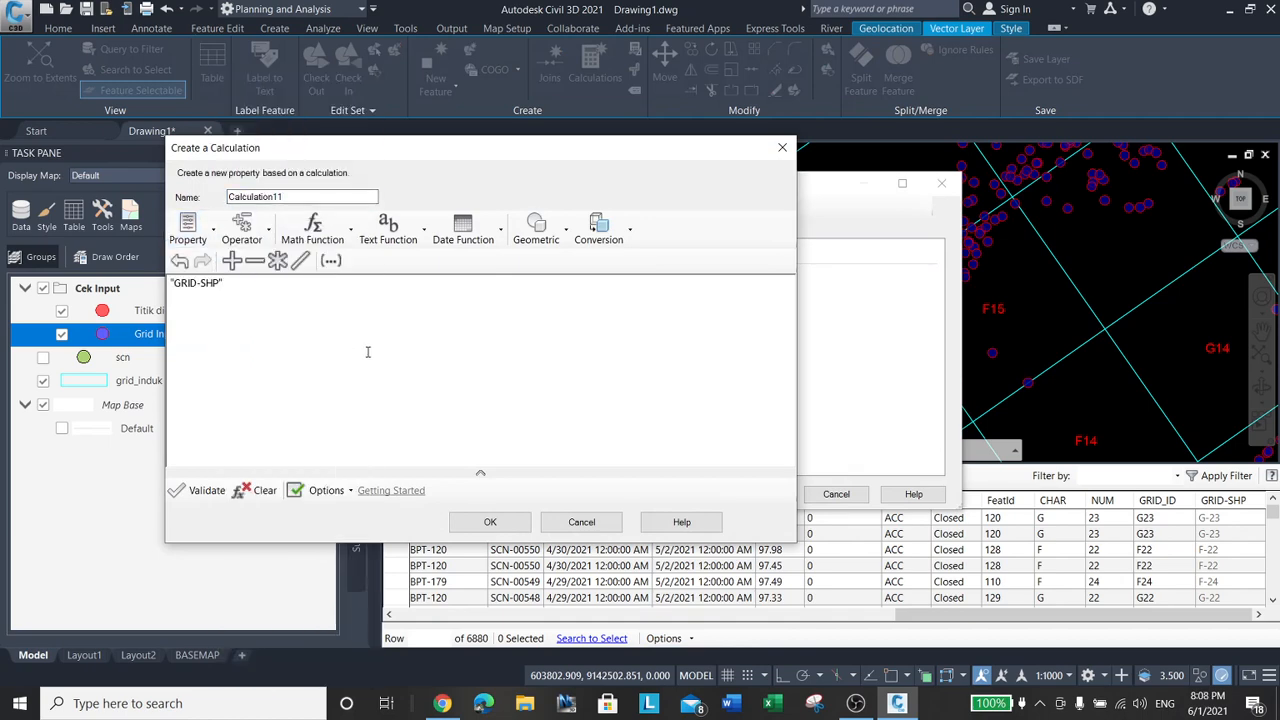
text(=)
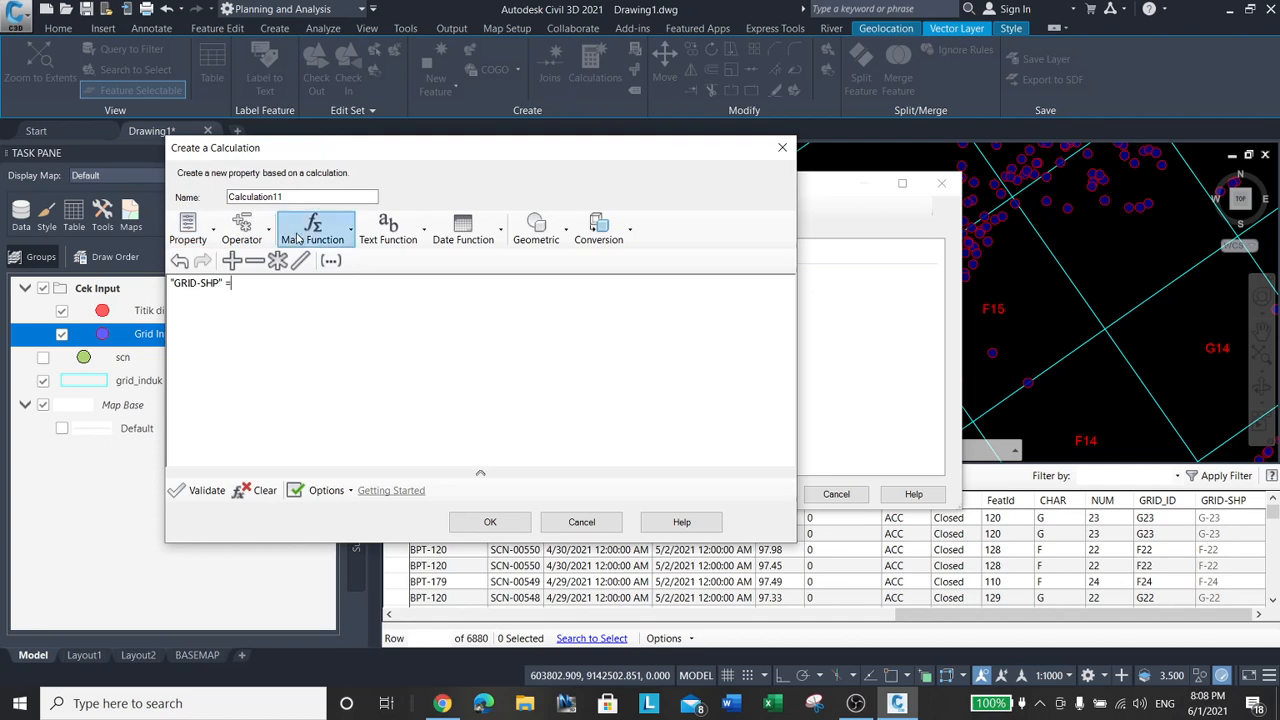
click(212, 229)
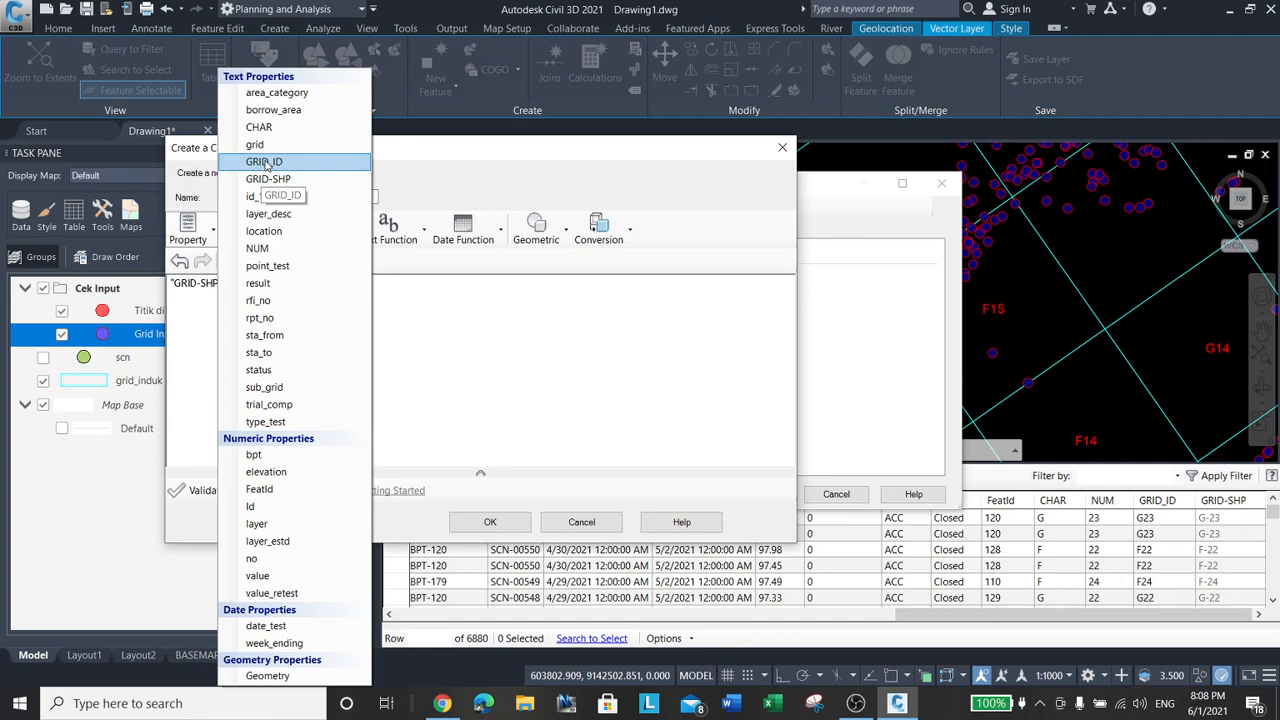
click(256, 144)
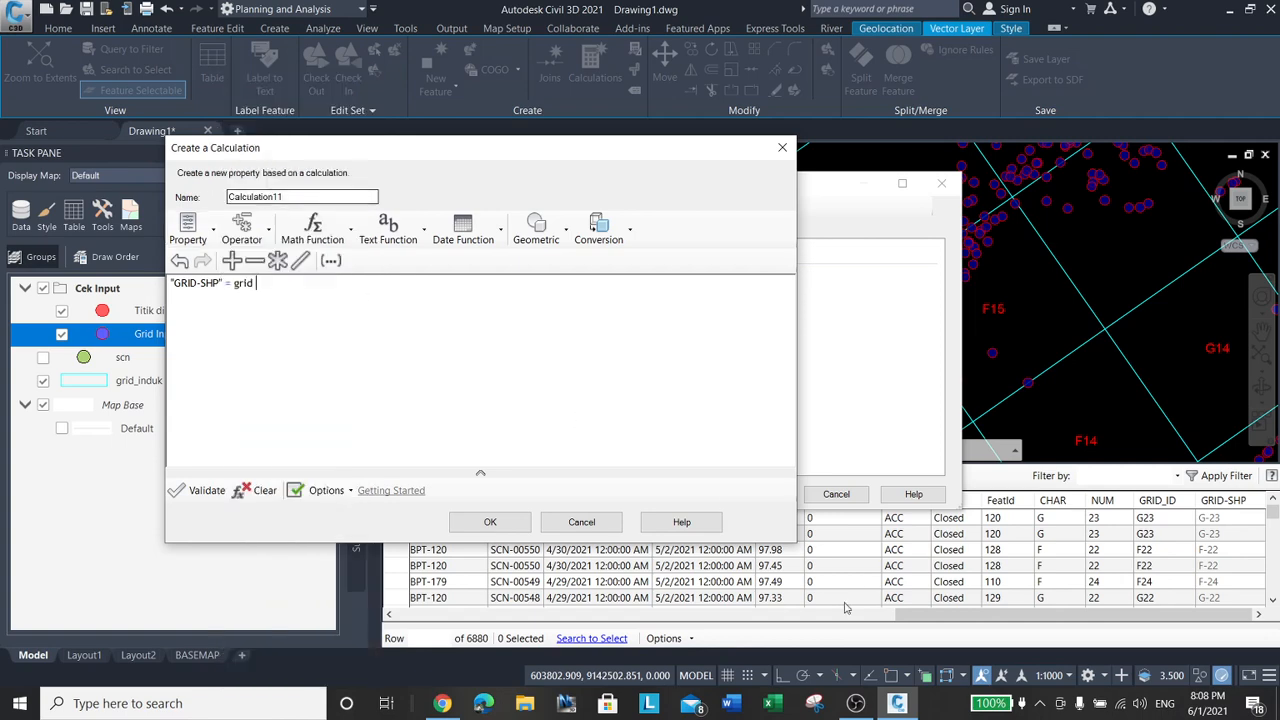
click(581, 521)
click(836, 494)
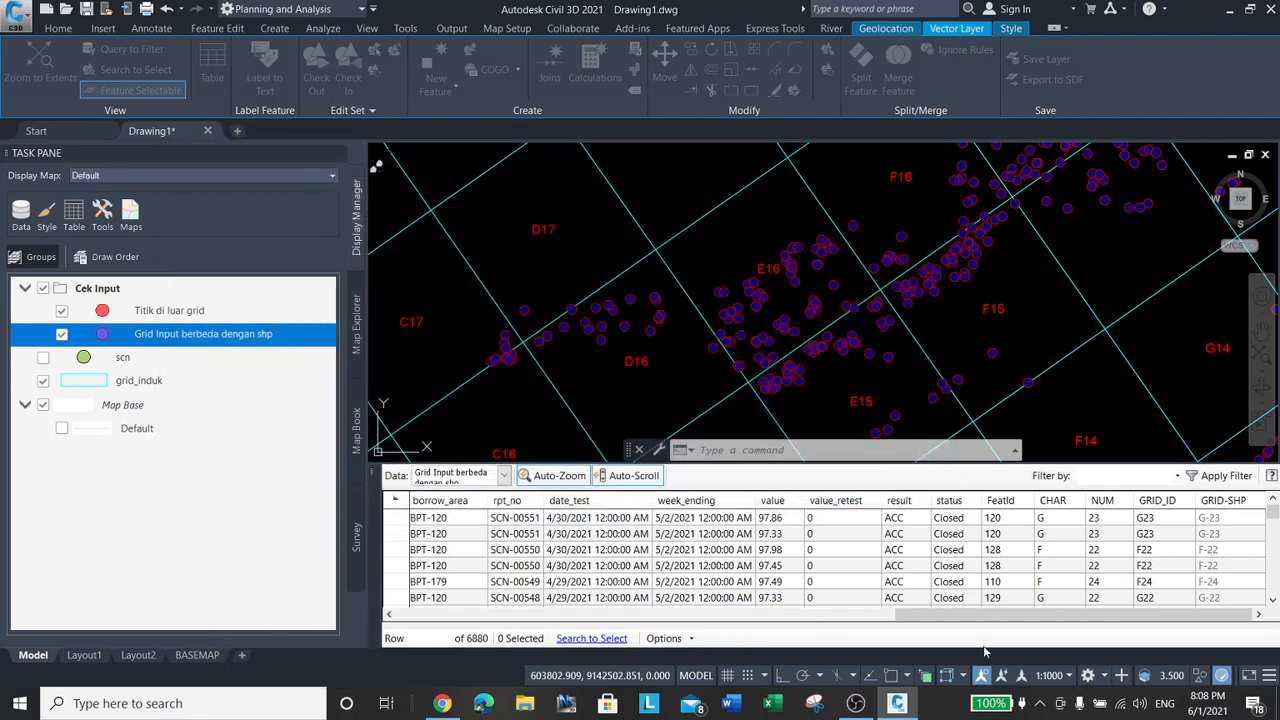
Try to create a calculation with the expression grid = "GRID-SHP" for the Grid Input berbeda dengan shp layer and validate it.
drag(985, 614, 1220, 637)
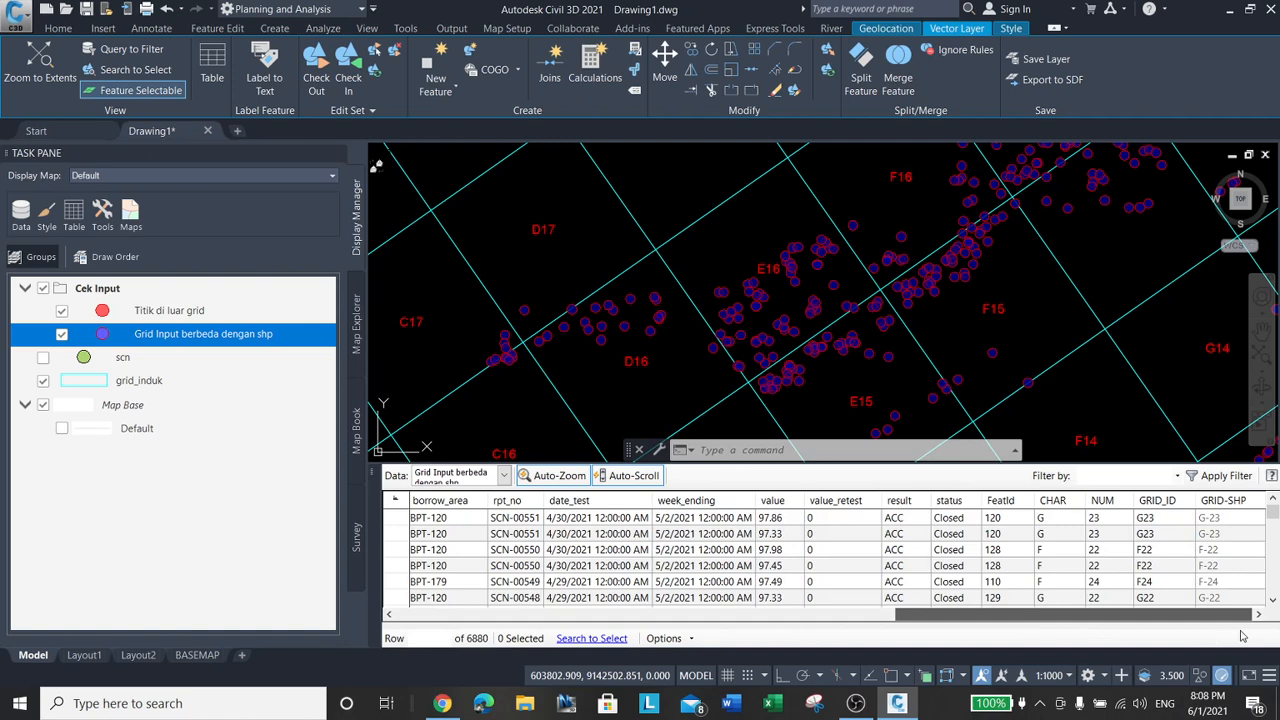
click(668, 638)
click(716, 578)
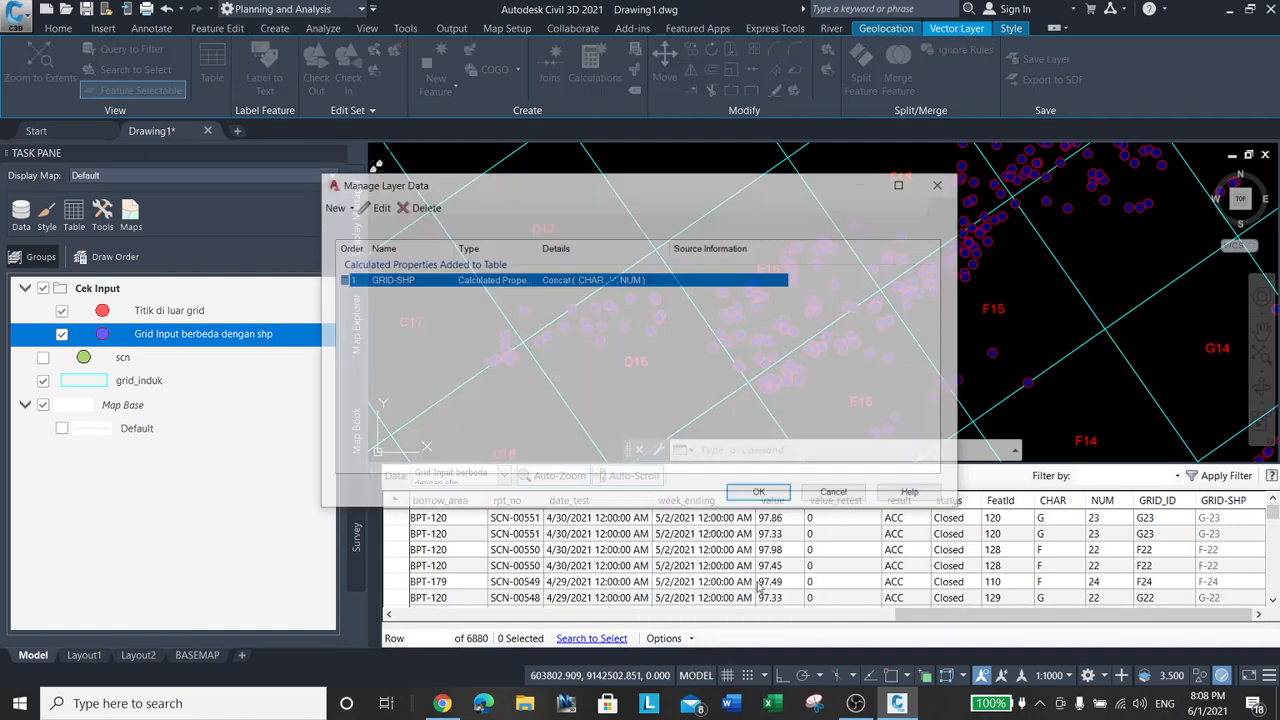
click(348, 209)
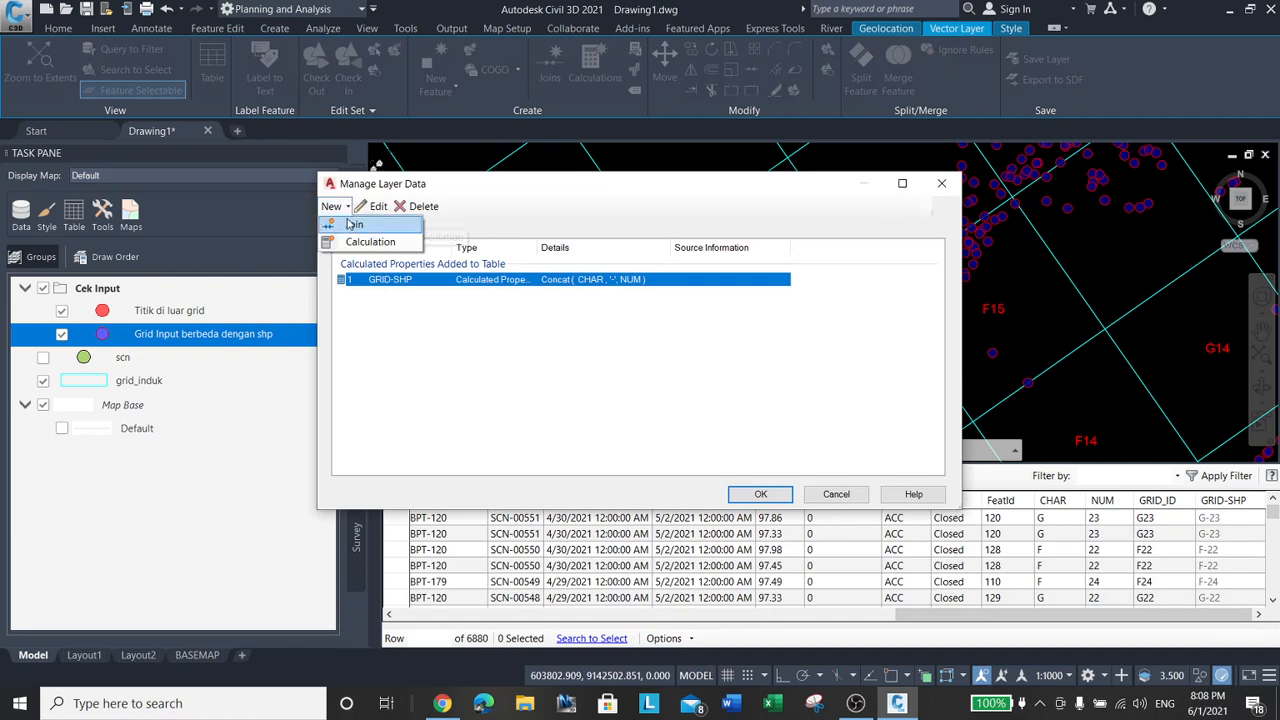
click(352, 240)
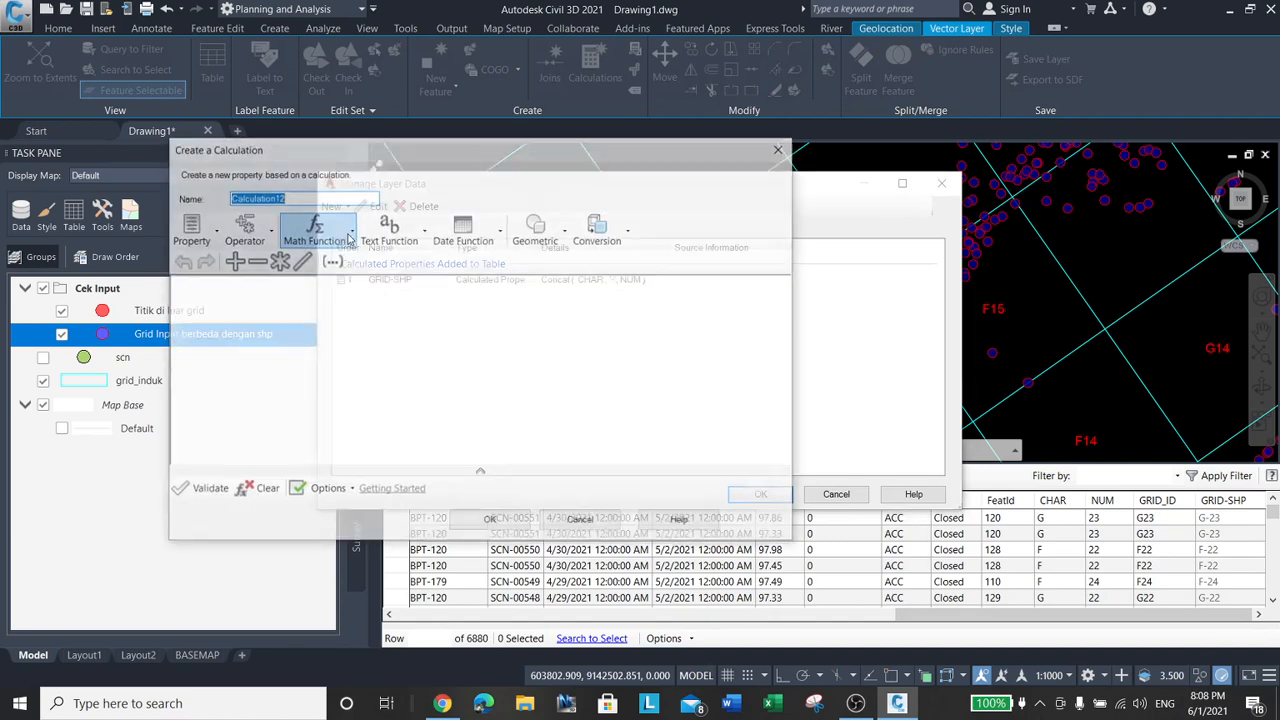
click(211, 229)
click(262, 144)
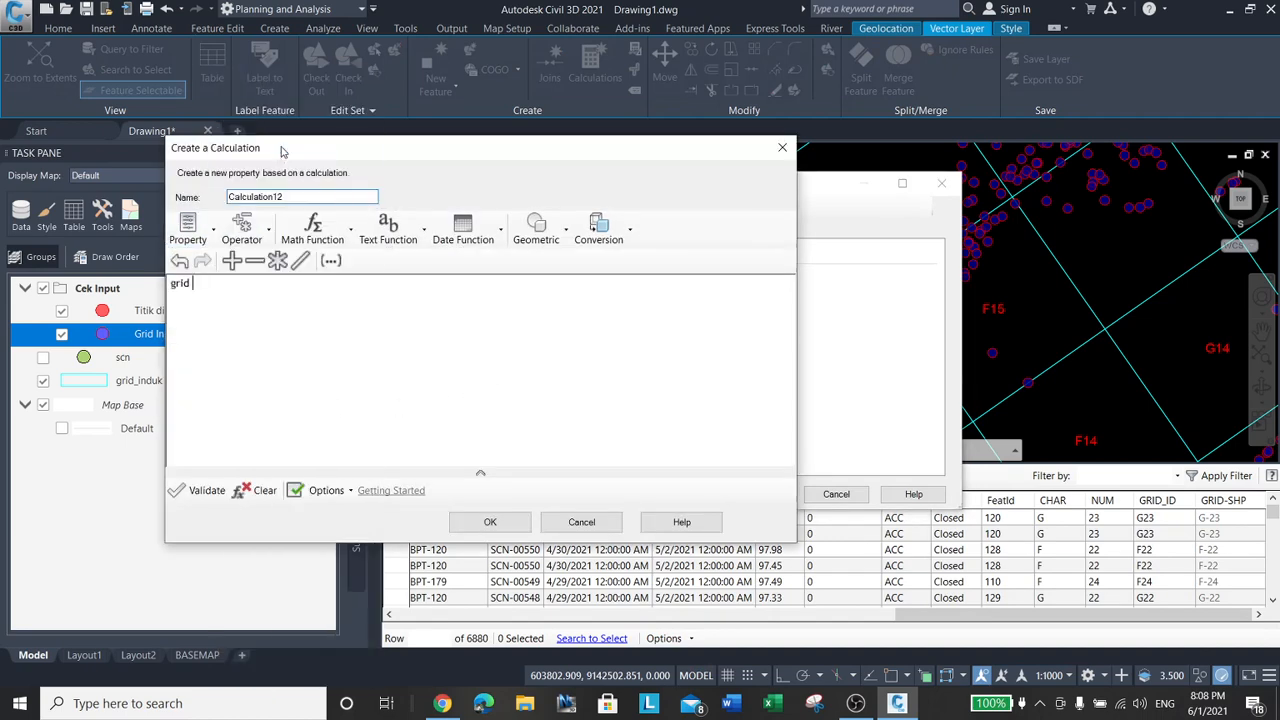
click(269, 236)
click(272, 238)
text(=)
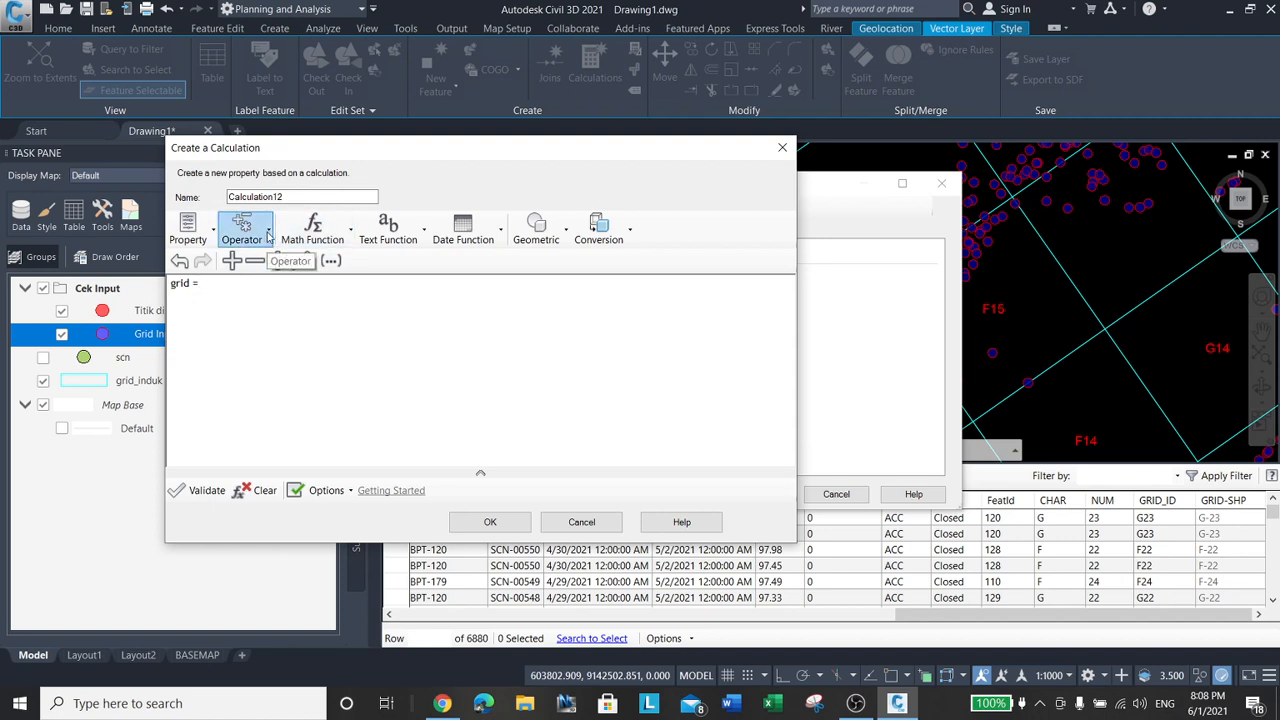
click(212, 232)
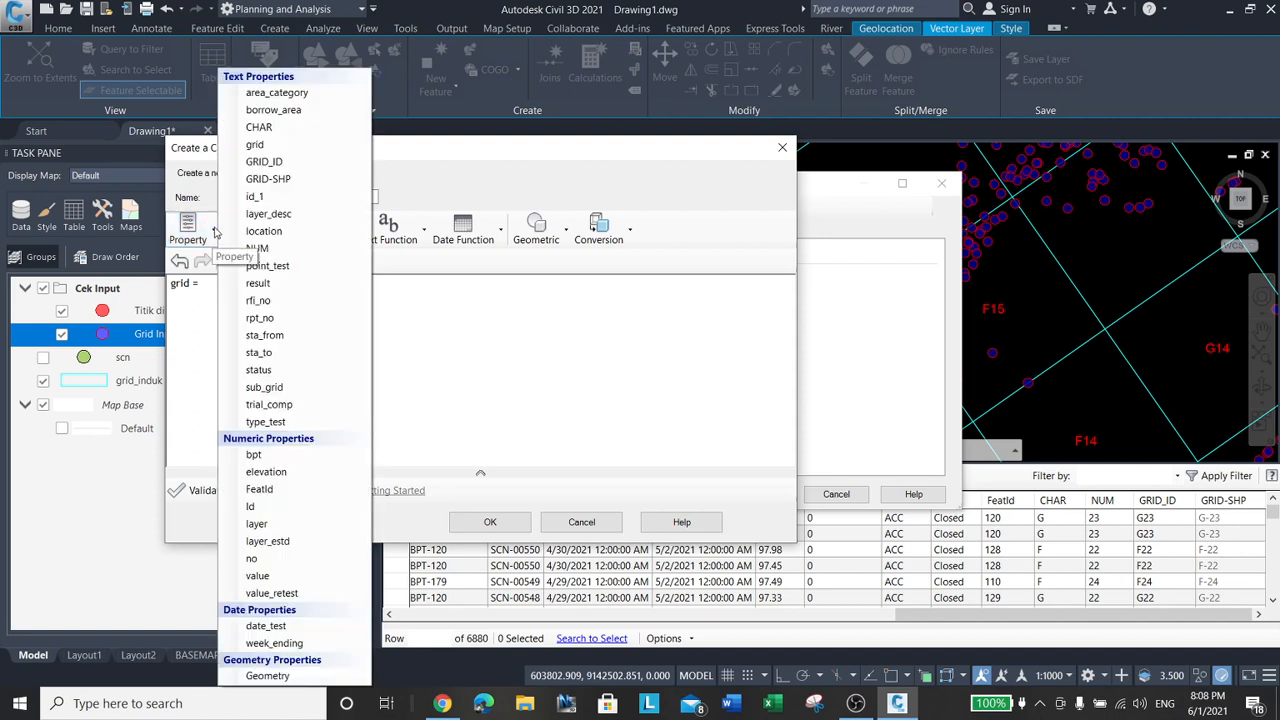
click(268, 178)
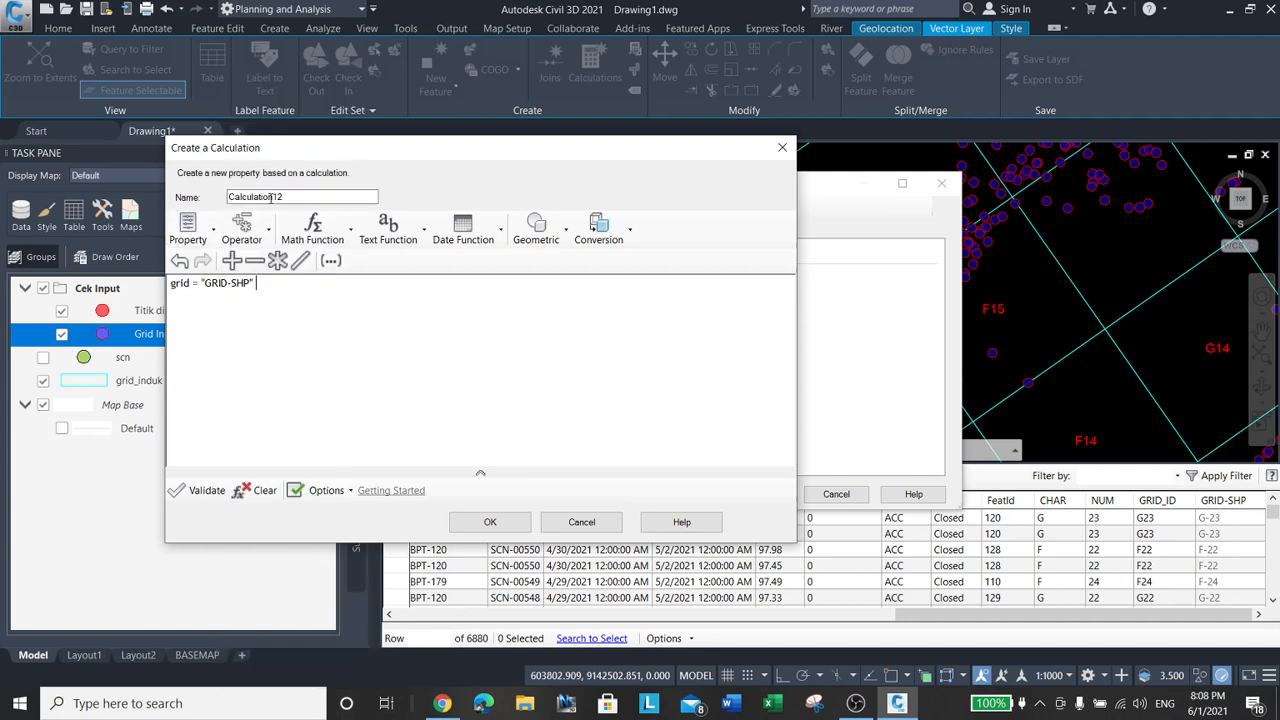
click(205, 490)
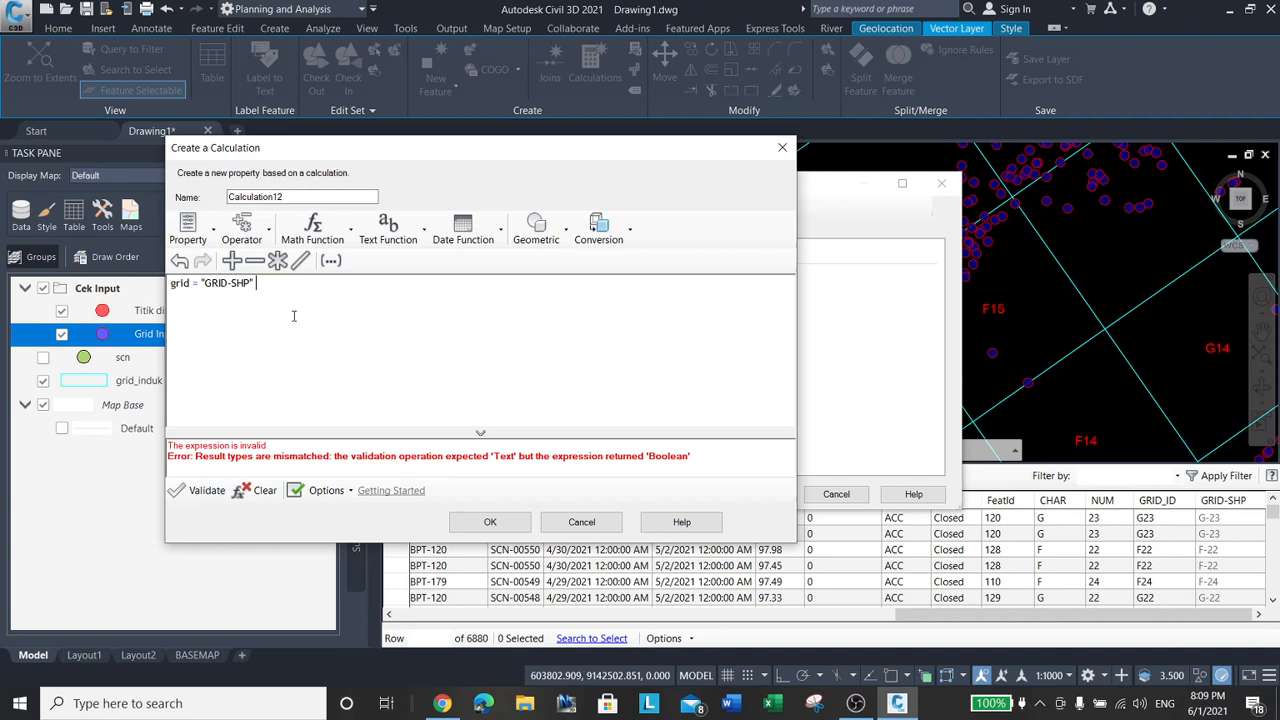
Try a ToString conversion in front of the grid = "GRID-SHP" expression and remove the inserted function again.
click(633, 233)
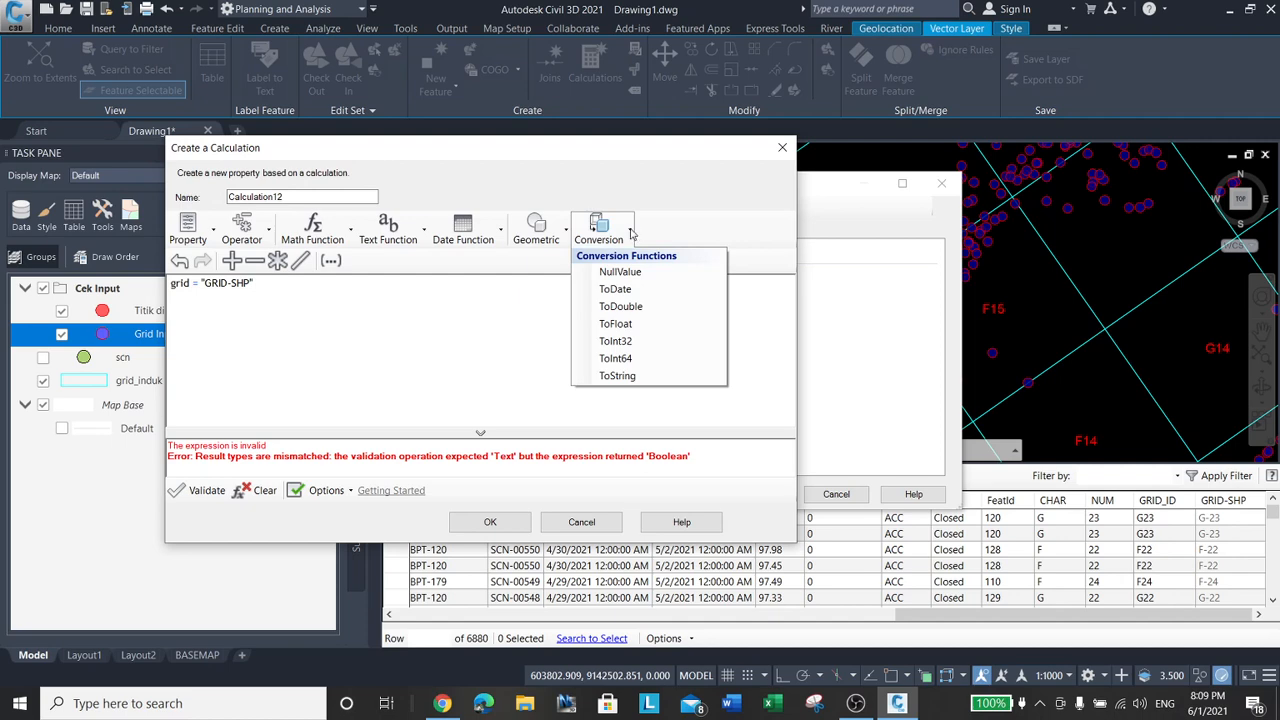
click(275, 287)
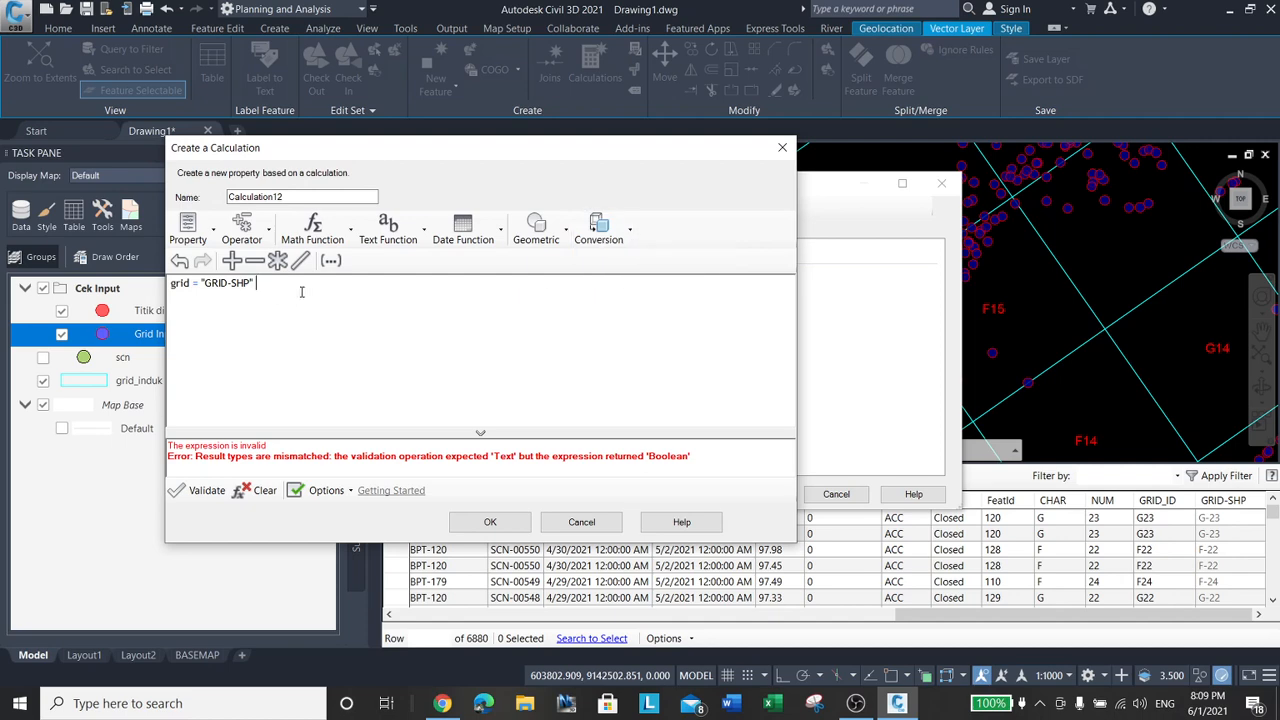
key(BackSpace)
key(Left)
key(Left)
key(Left)
key(Left)
key(Left)
key(Left)
key(Left)
key(Left)
key(Left)
key(Left)
click(630, 245)
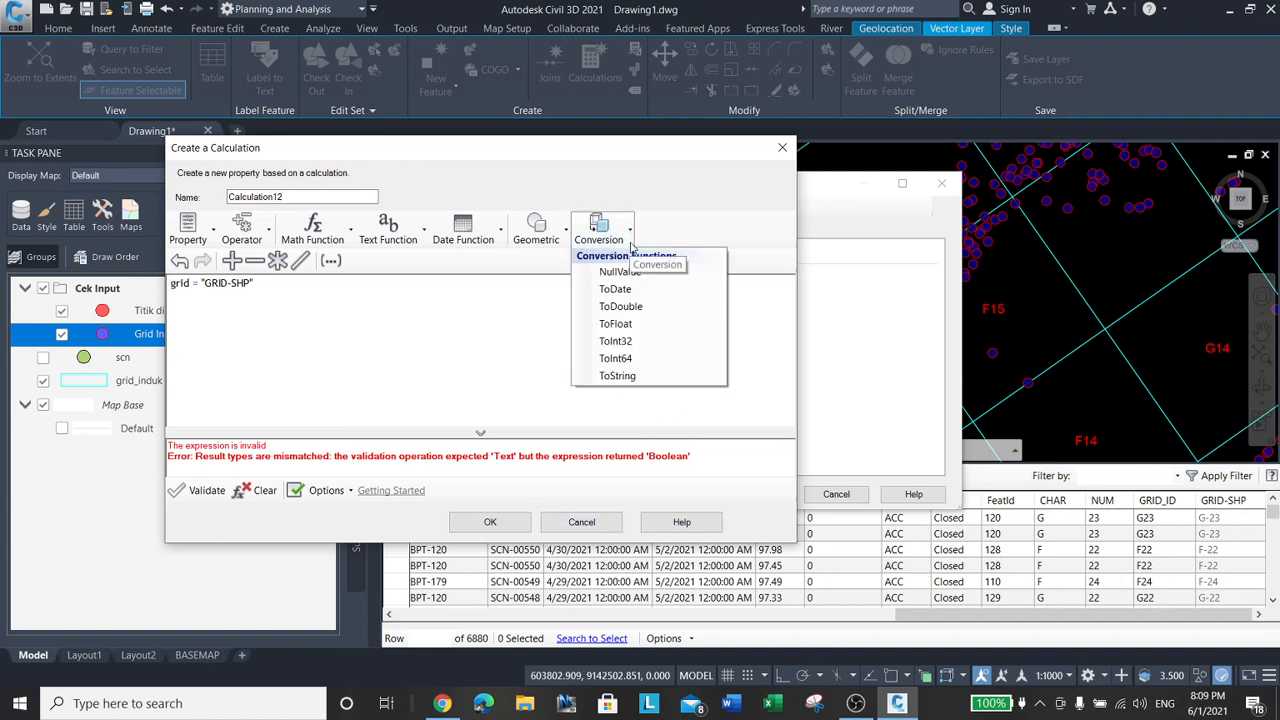
click(660, 375)
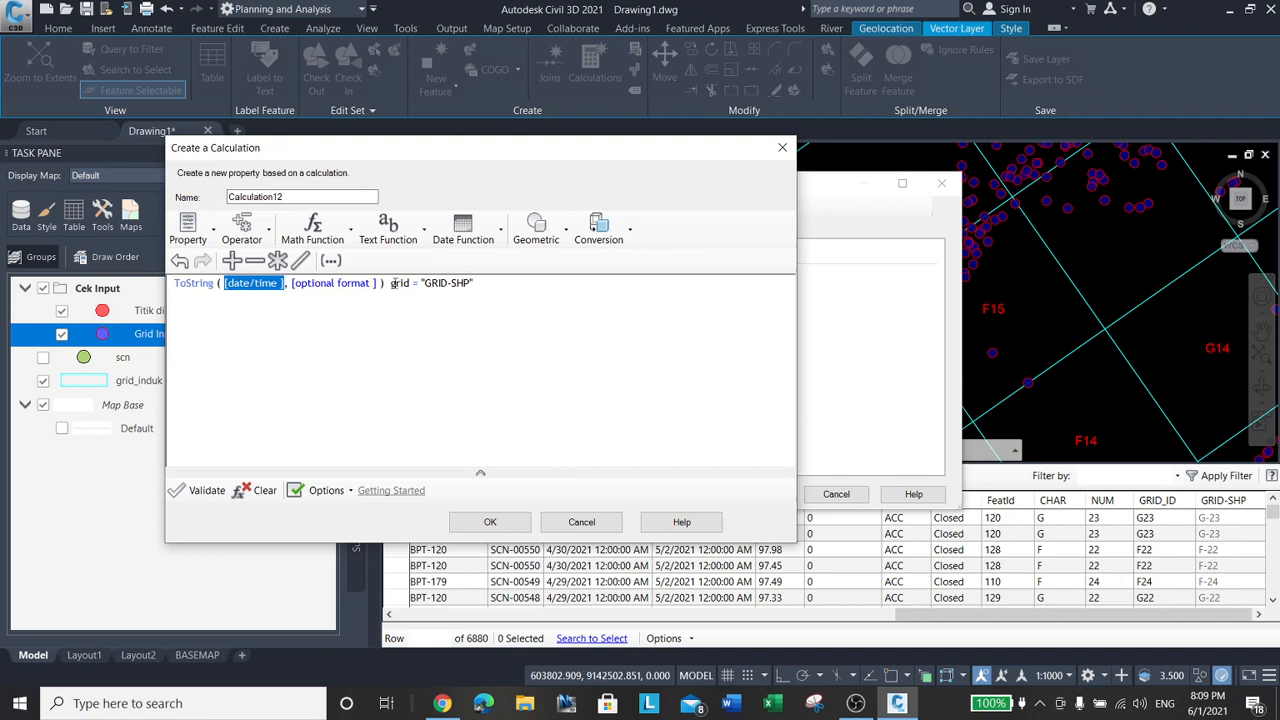
drag(385, 281, 157, 270)
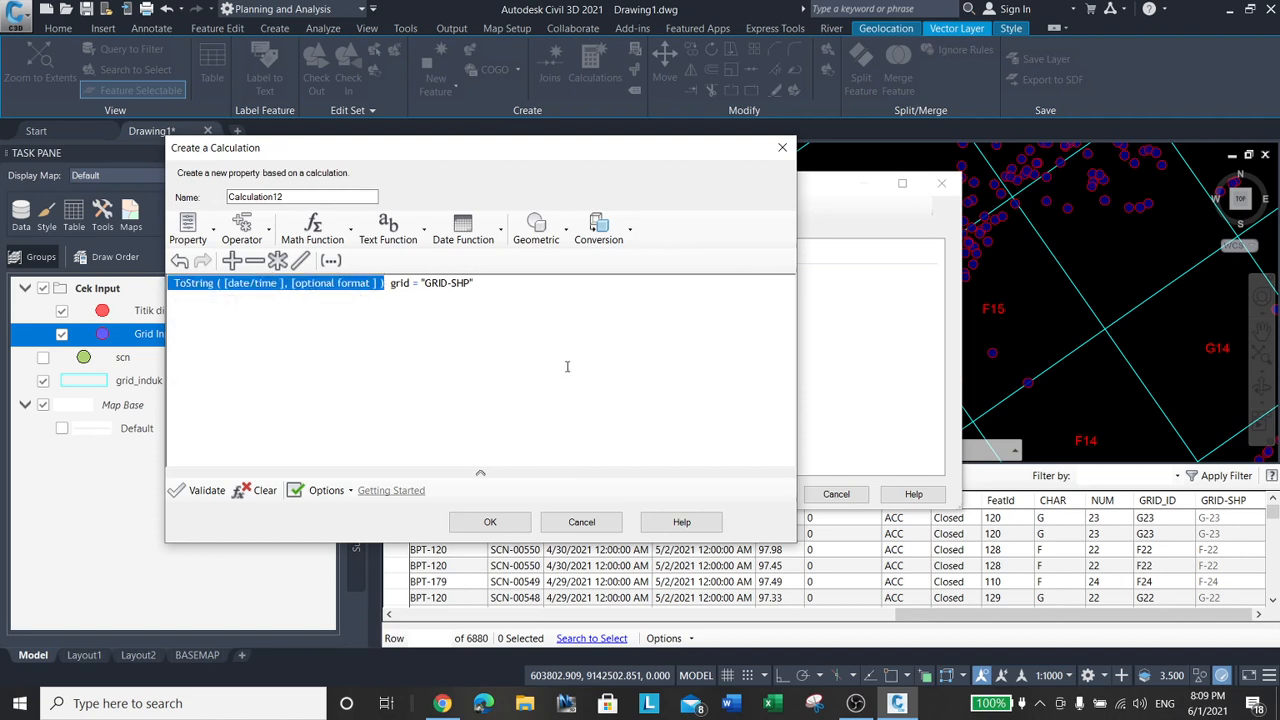
key(Delete)
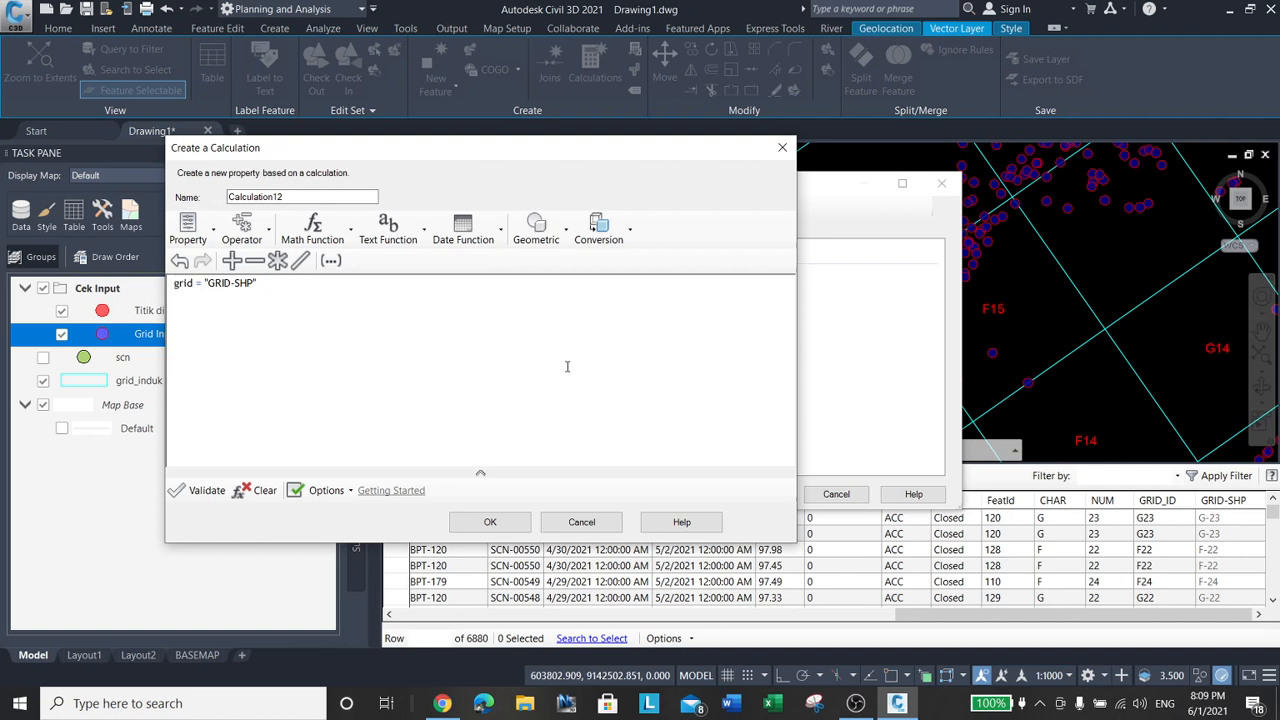
Try inserting ToString before the comparison once more, and discard both the new calculation and the layer data changes.
click(631, 238)
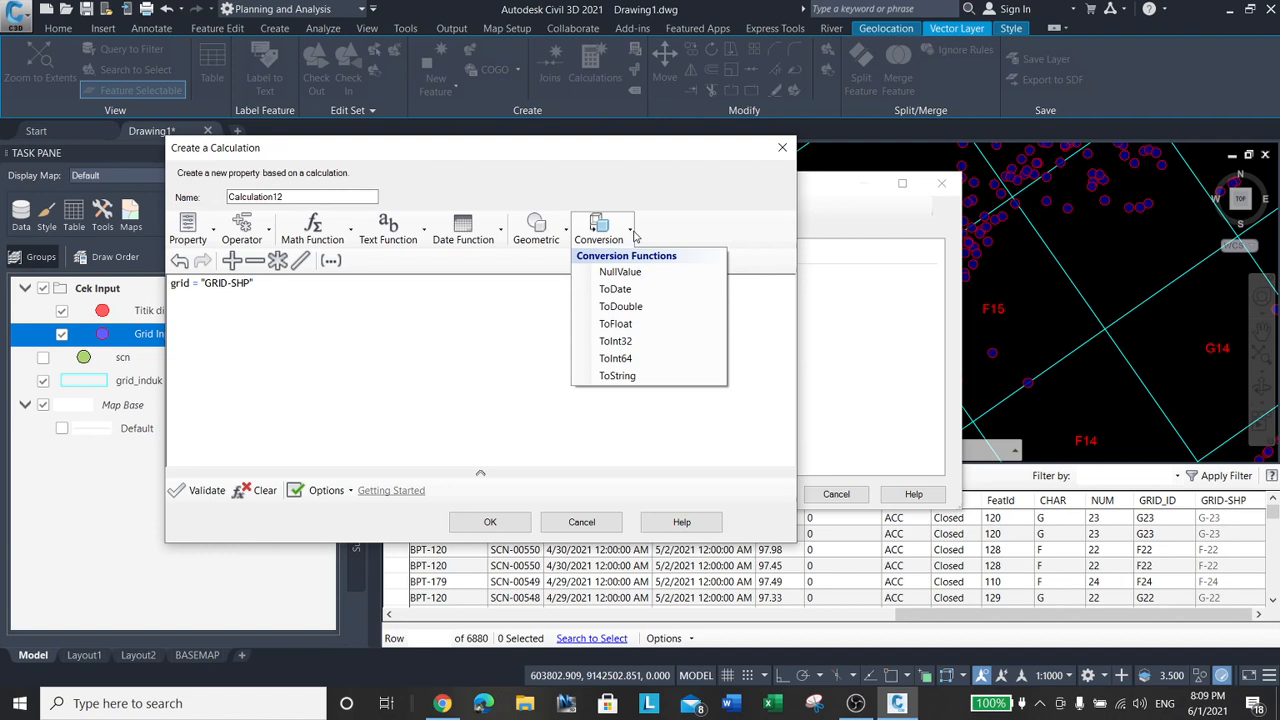
click(631, 377)
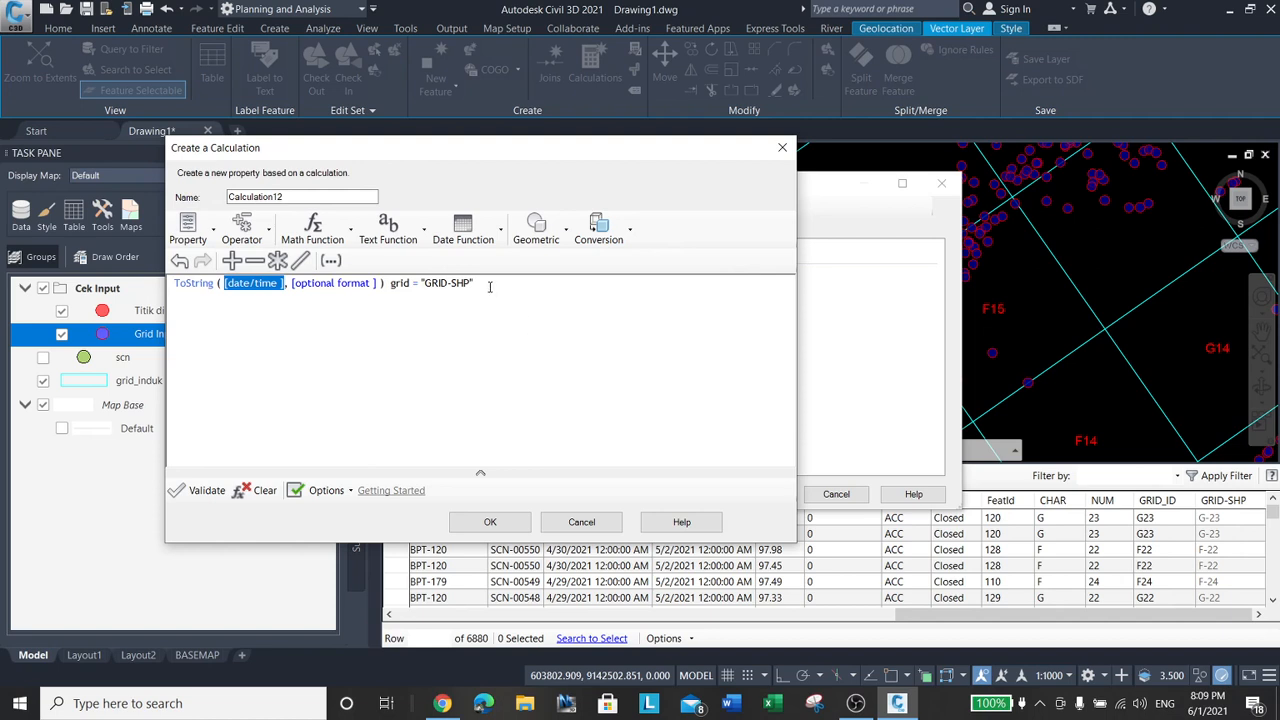
click(489, 286)
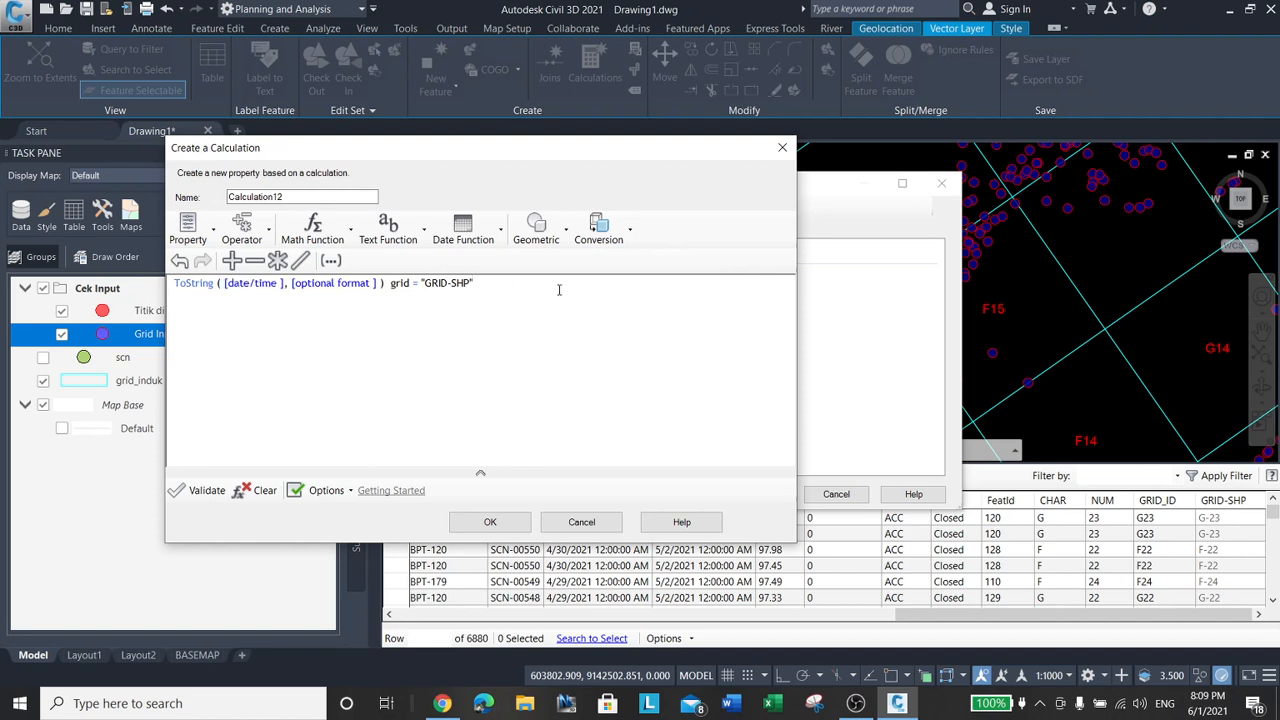
key(shift+Left)
key(shift+Left)
key(shift+Left)
key(shift+Left)
key(shift+Left)
key(shift+Left)
key(shift+Left)
key(shift+Left)
key(shift+Left)
key(shift+Left)
key(shift+Left)
key(shift+Left)
key(shift+Left)
key(shift+Left)
key(shift+Left)
key(shift+Left)
key(shift+Left)
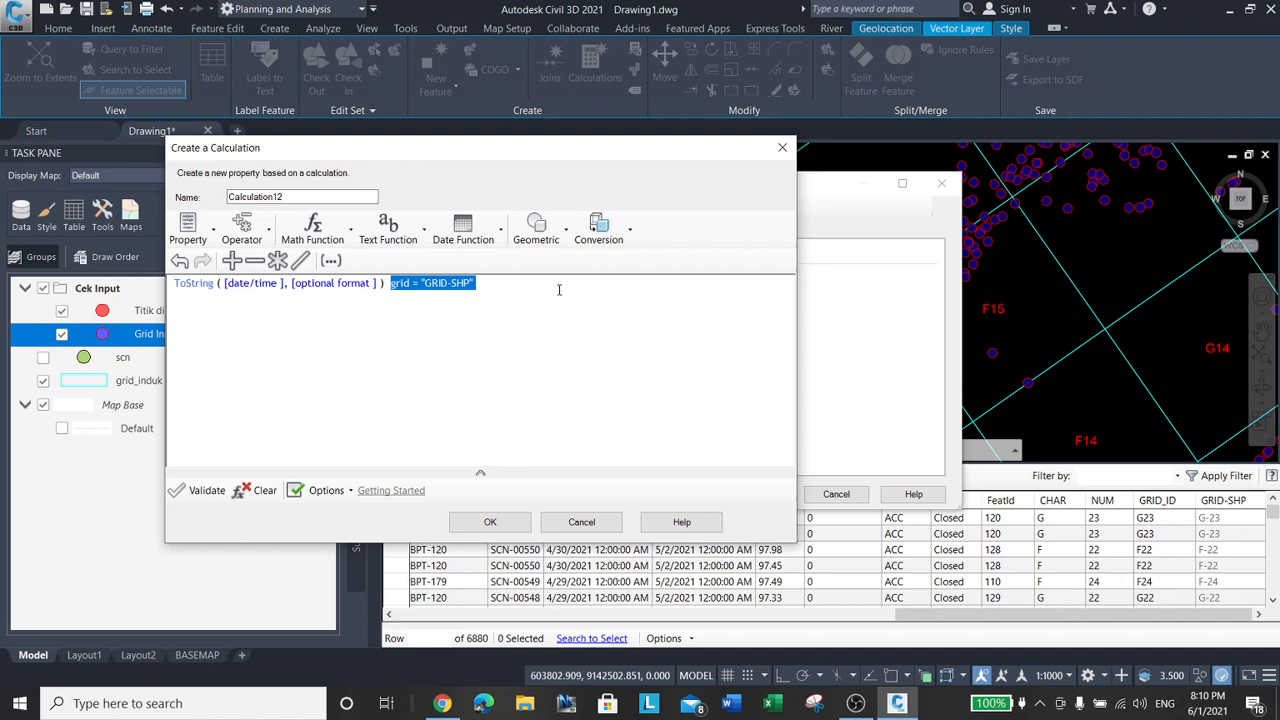
click(490, 283)
key(ctrl+a)
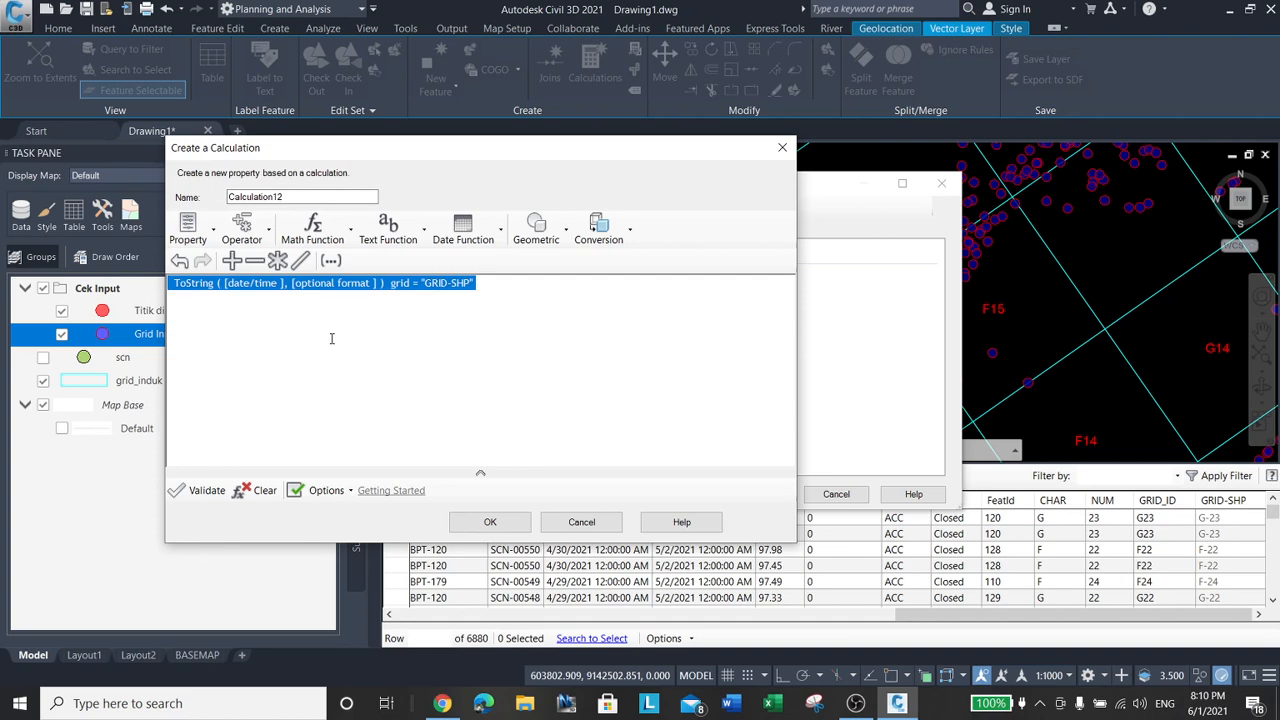
click(581, 523)
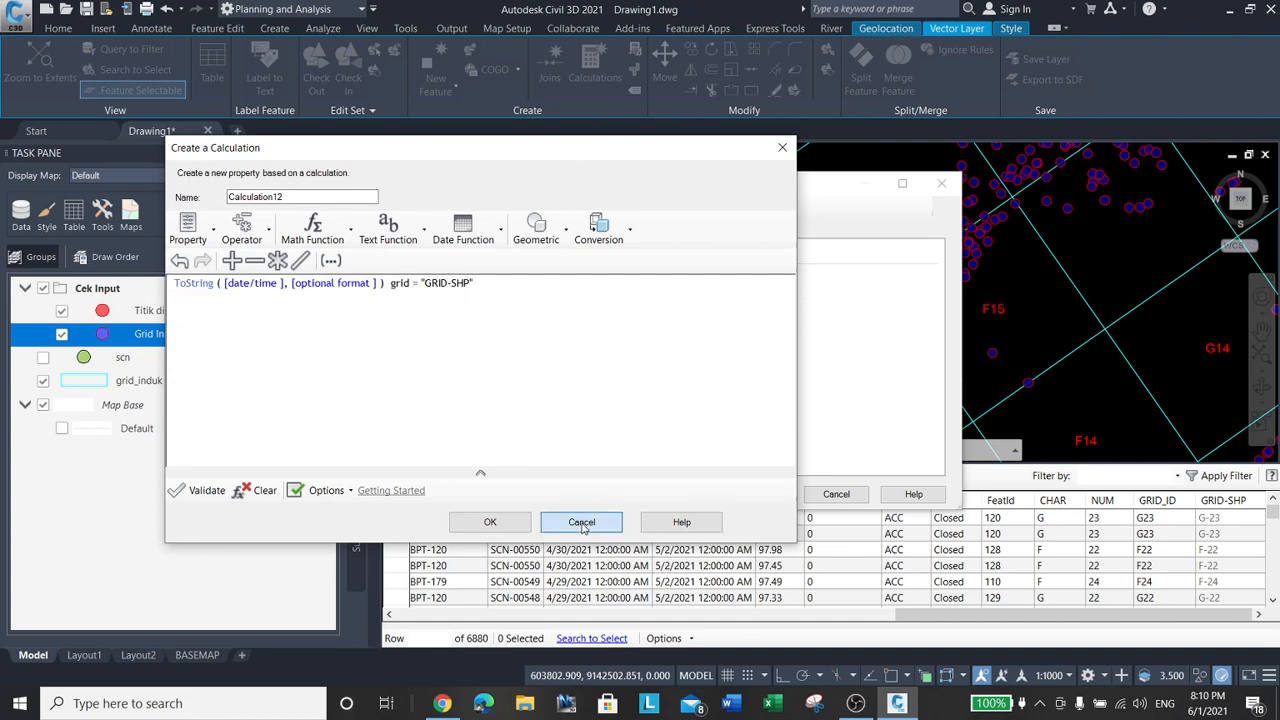
click(843, 494)
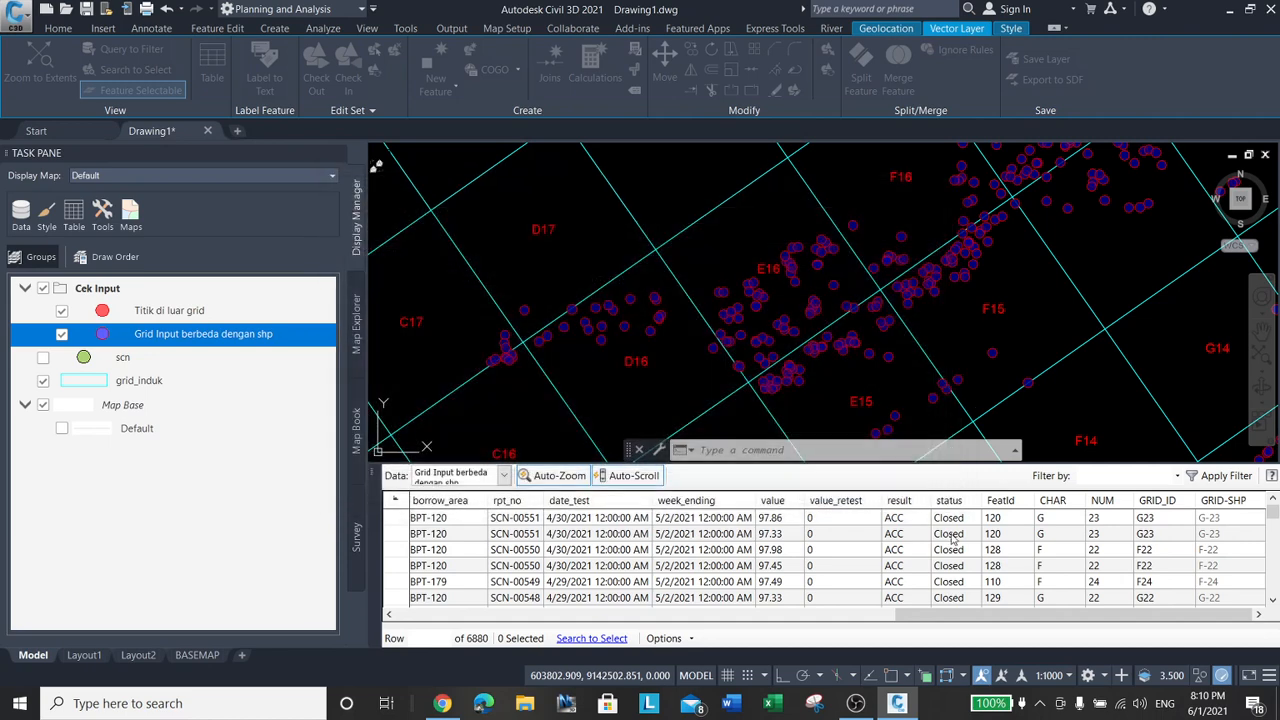
Build a filter query grid = "GRID-SHP" for the Grid Input berbeda dengan shp layer and validate it.
right_click(183, 340)
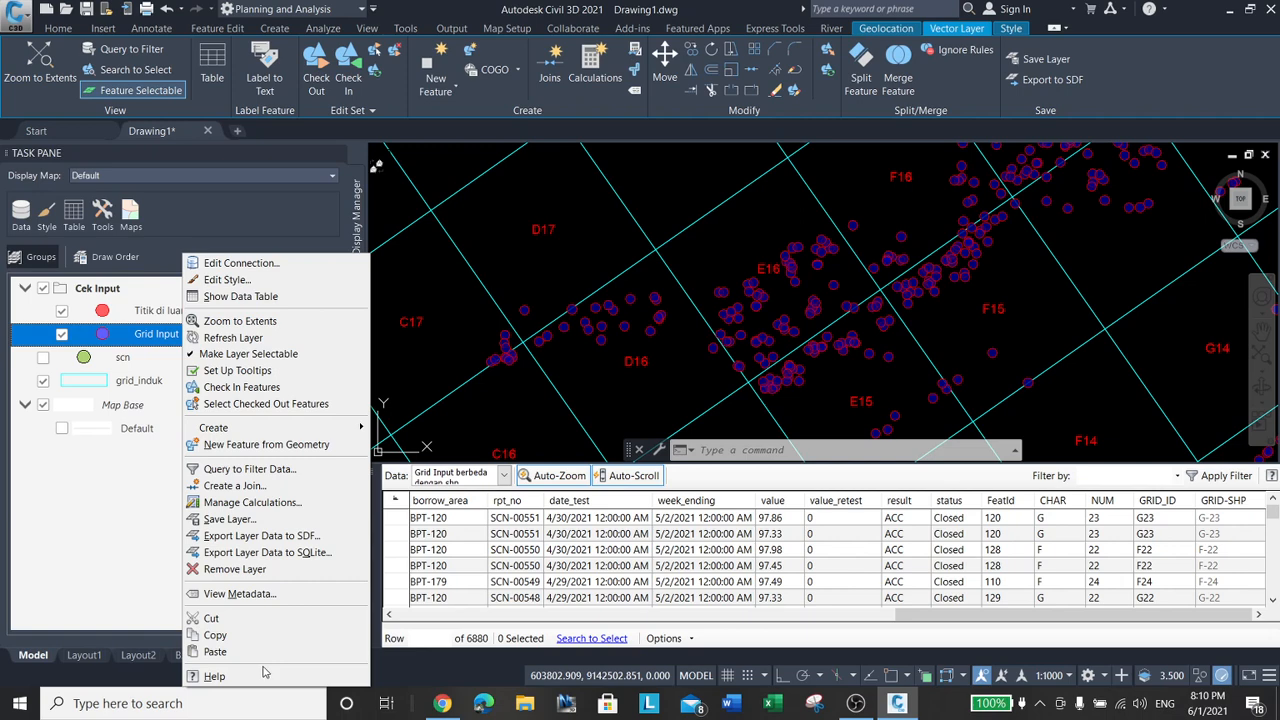
click(250, 469)
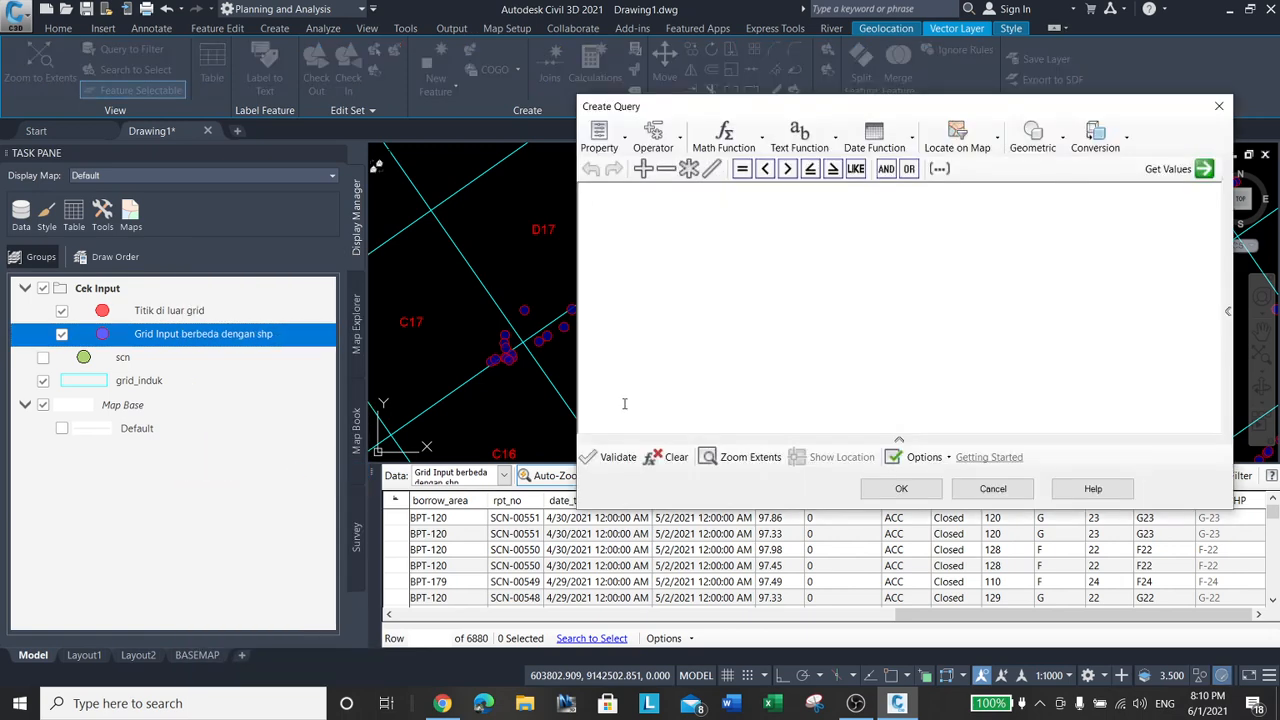
click(626, 140)
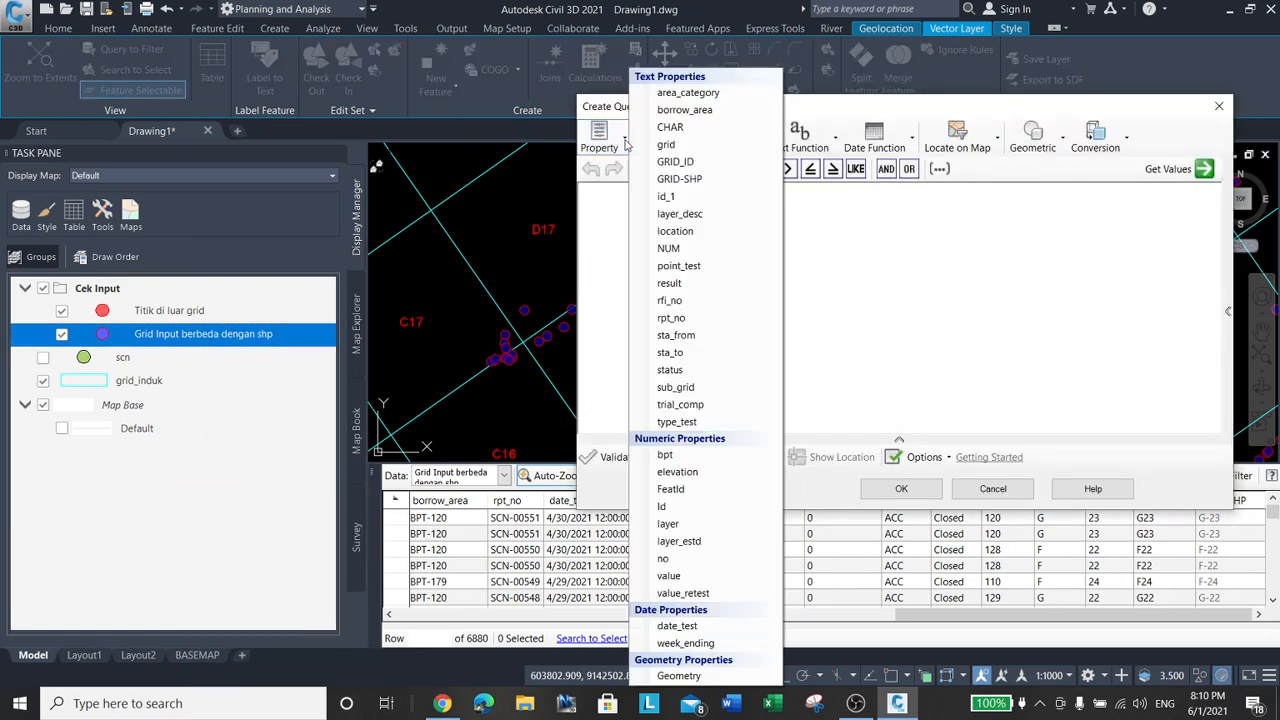
click(684, 146)
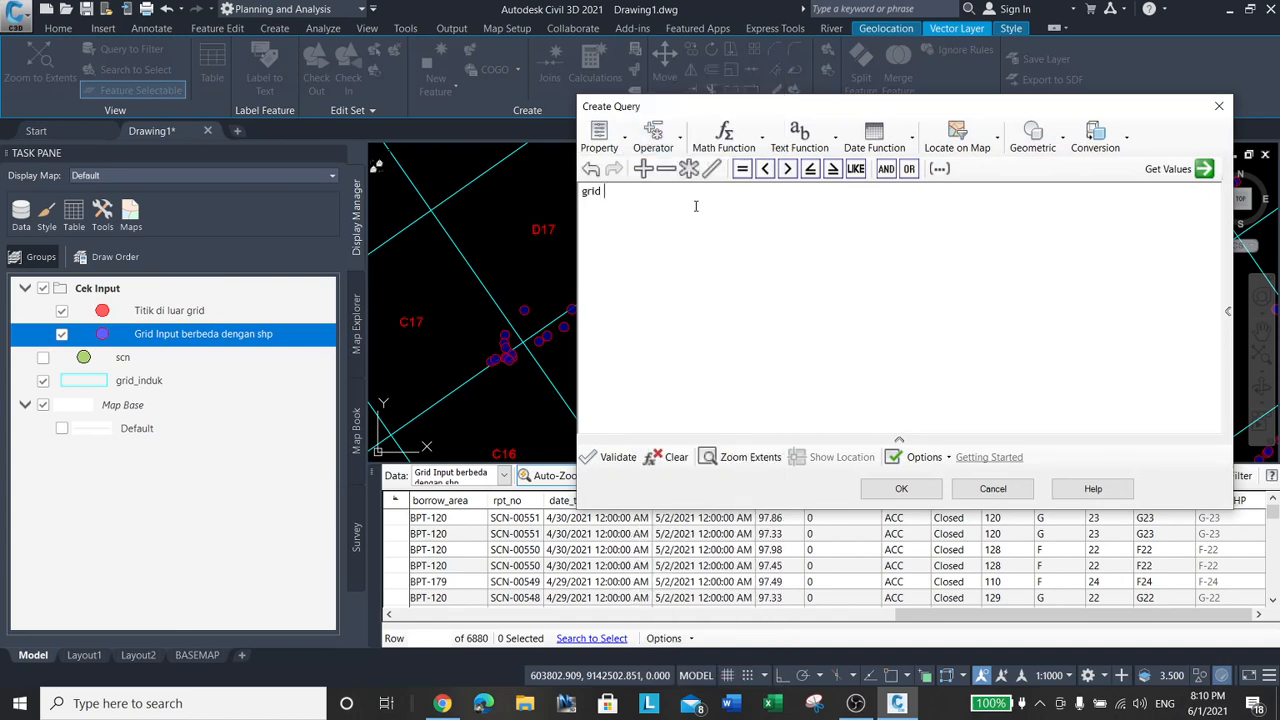
click(742, 168)
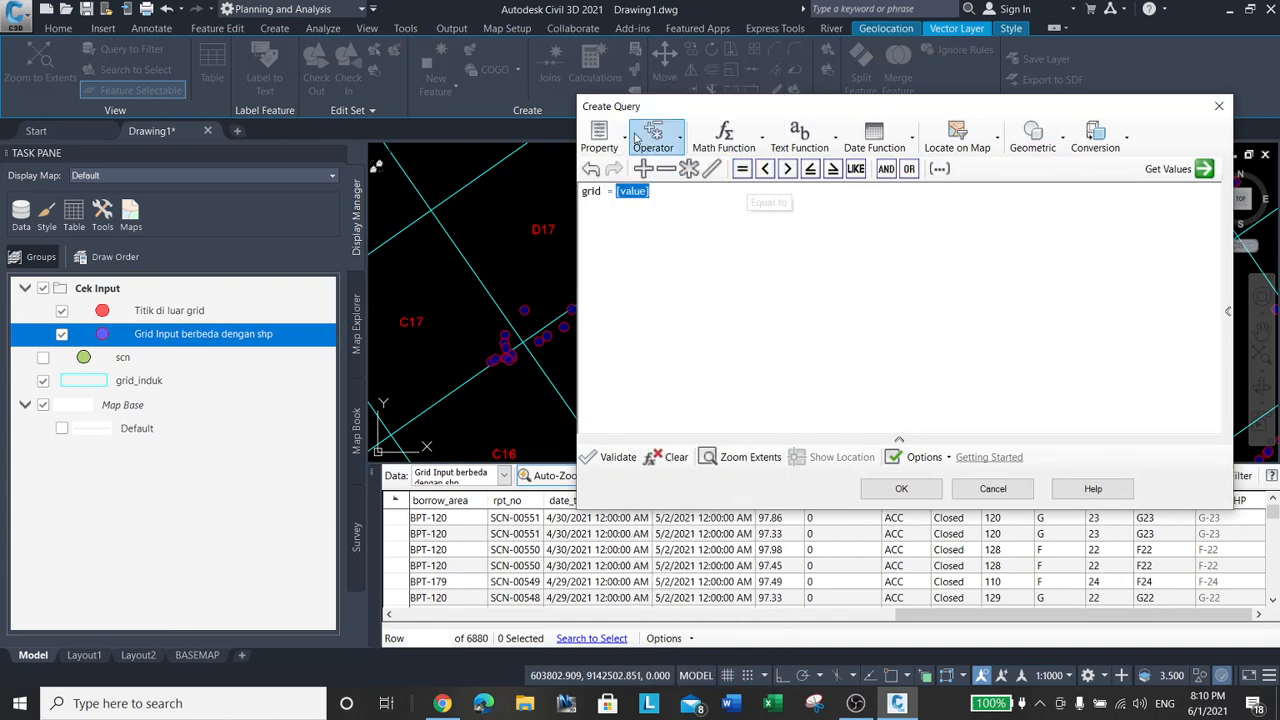
click(626, 140)
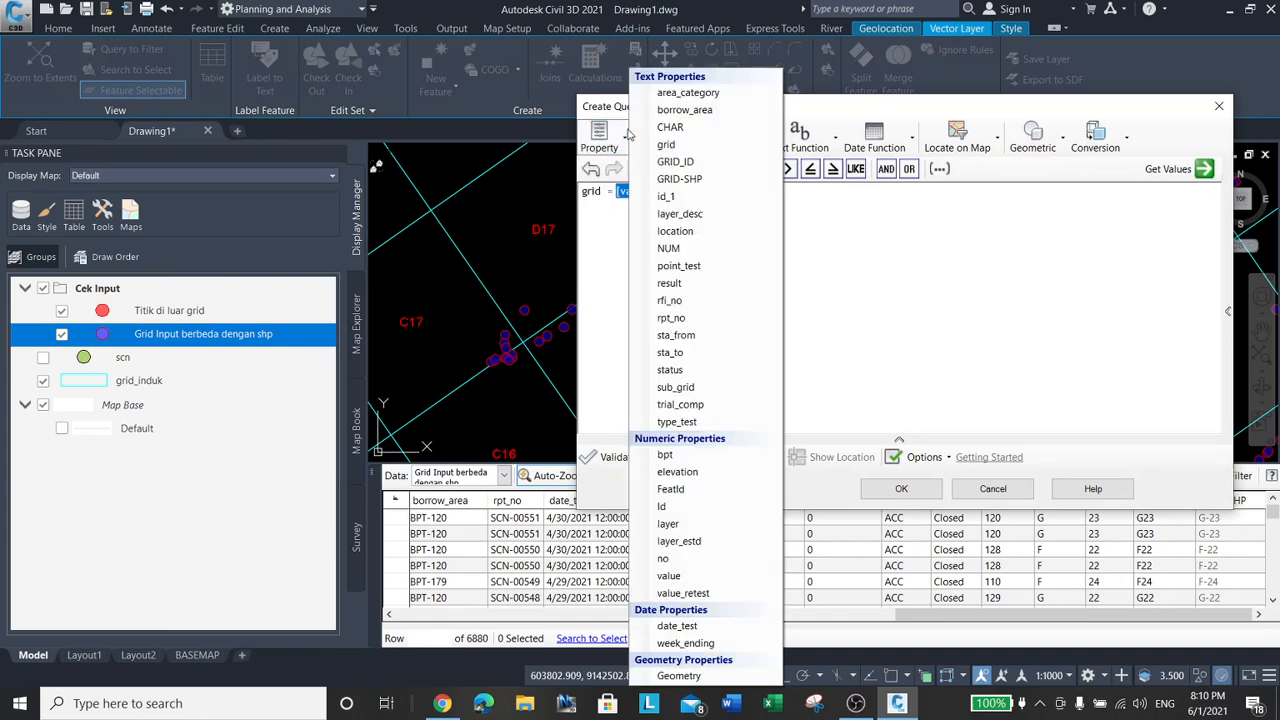
click(679, 178)
click(612, 457)
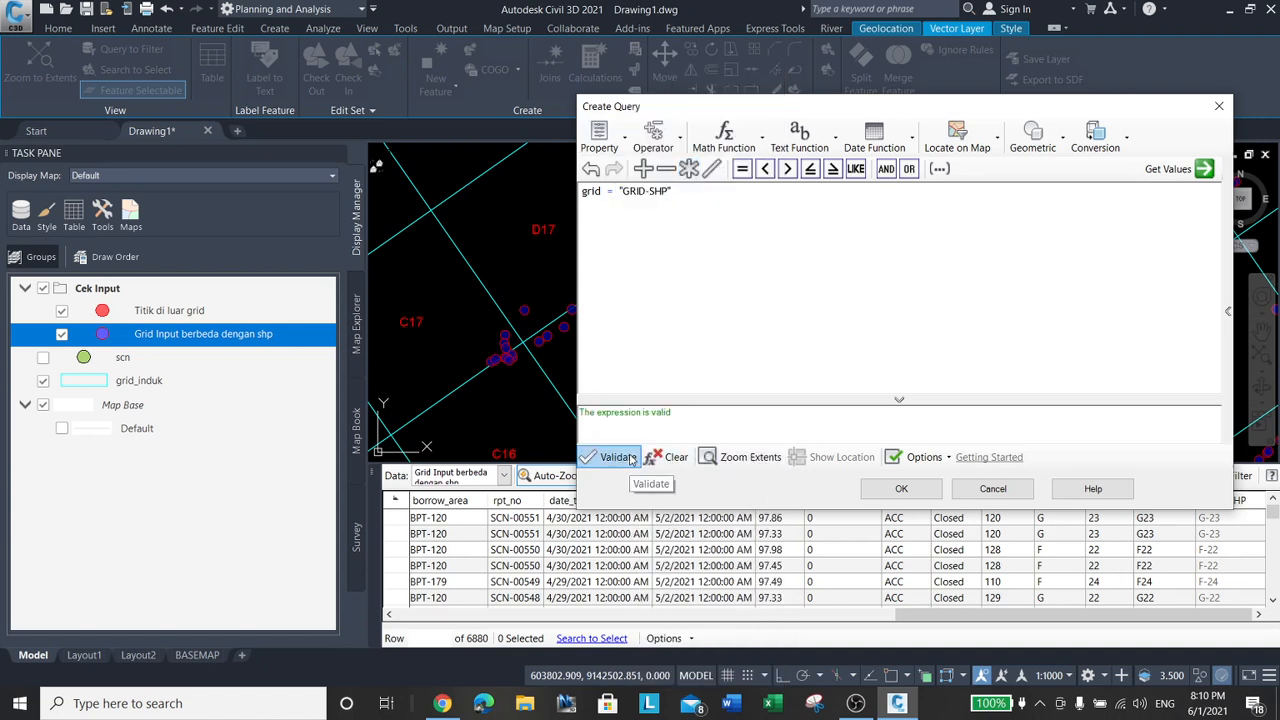
Change the query's comparison operator to <>, validate the expression and apply the filter to the layer.
double_click(611, 191)
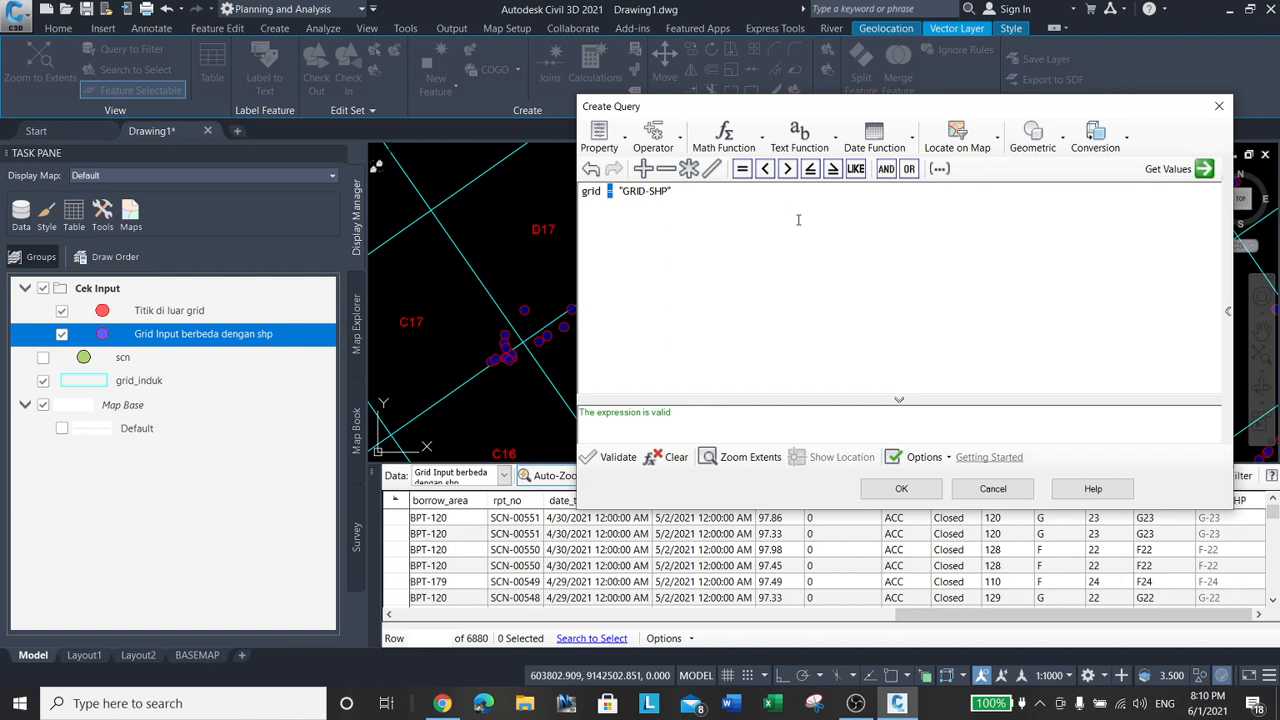
text(<>)
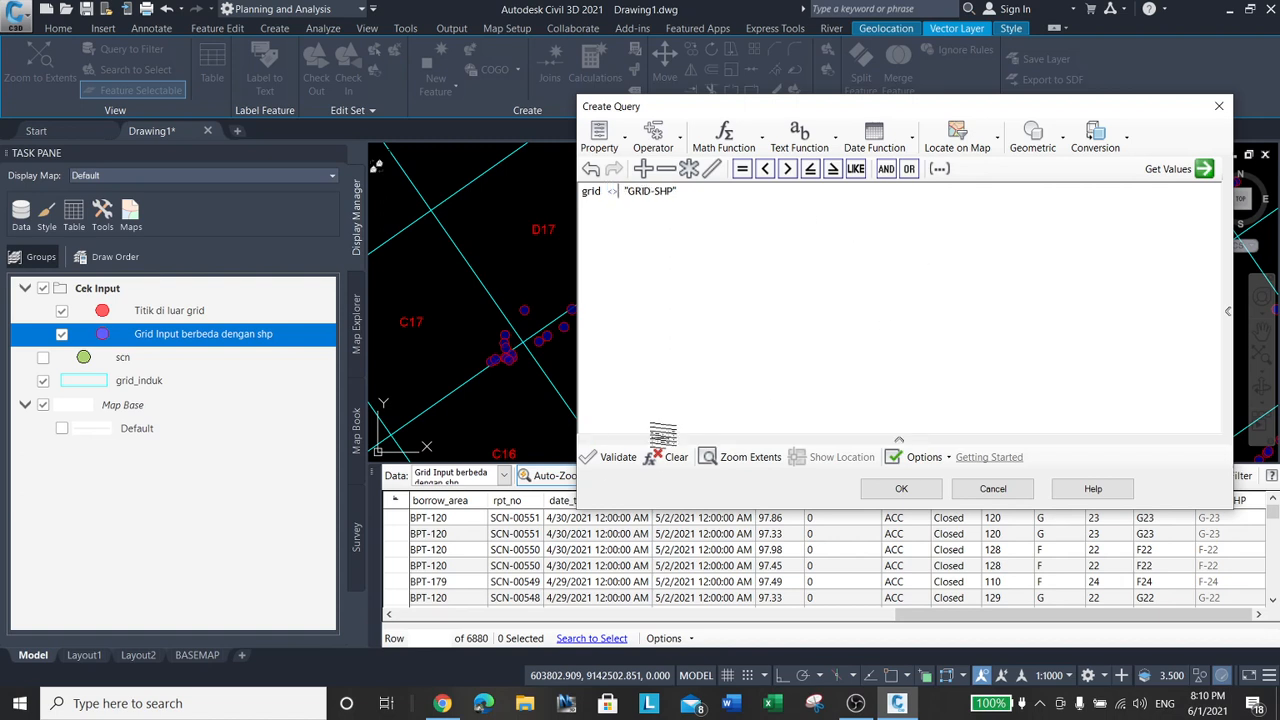
click(612, 457)
click(901, 489)
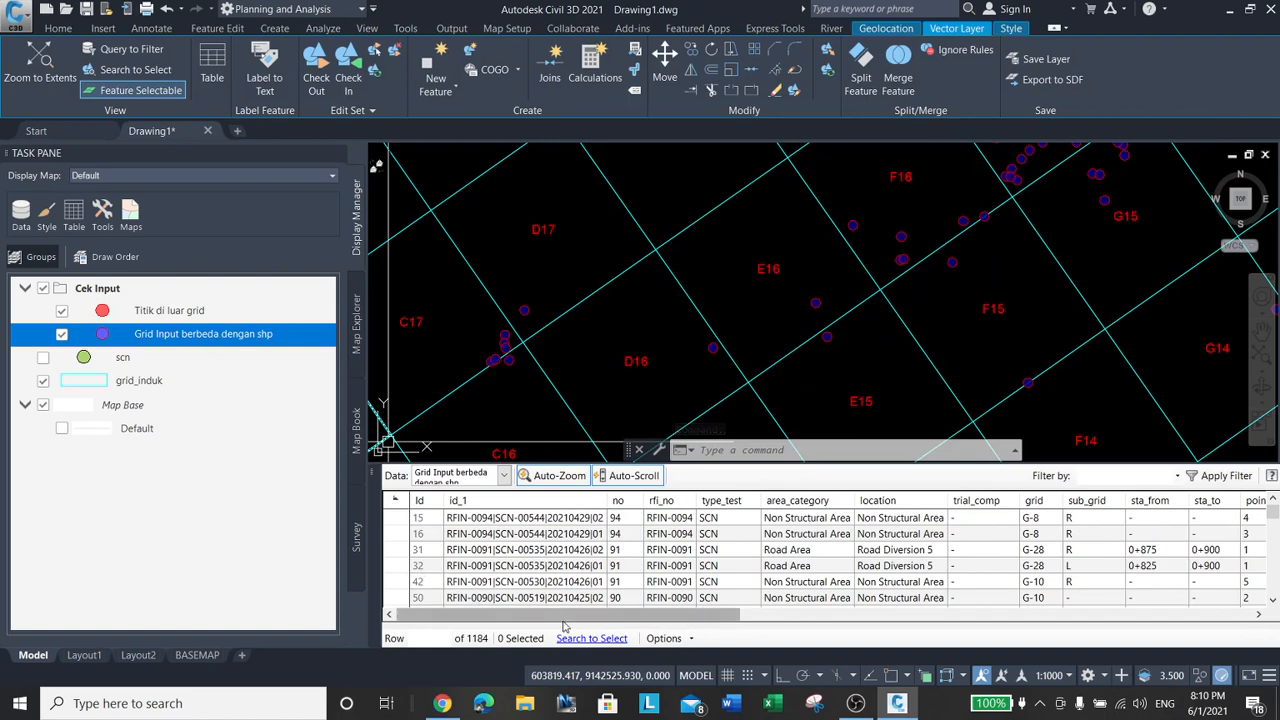
Show the filtered layer's data table and examine its CHAR, NUM, GRID_ID and GRID-SHP columns.
right_click(213, 338)
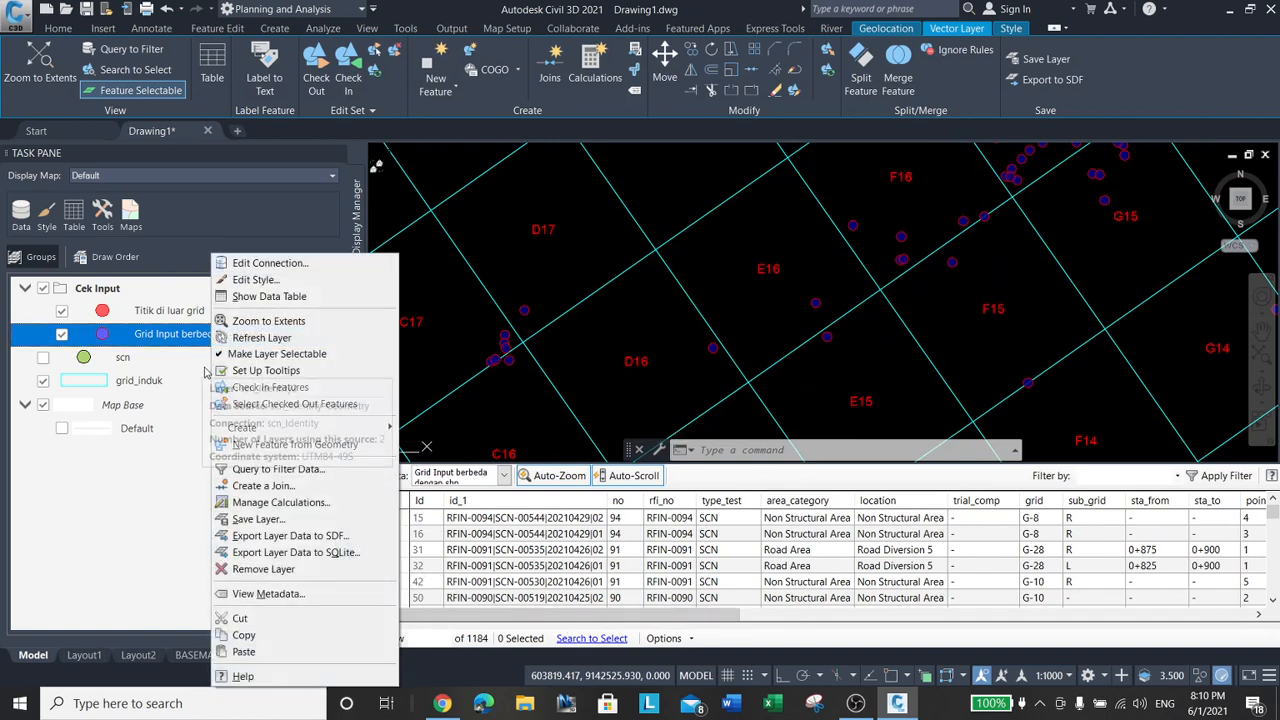
click(265, 296)
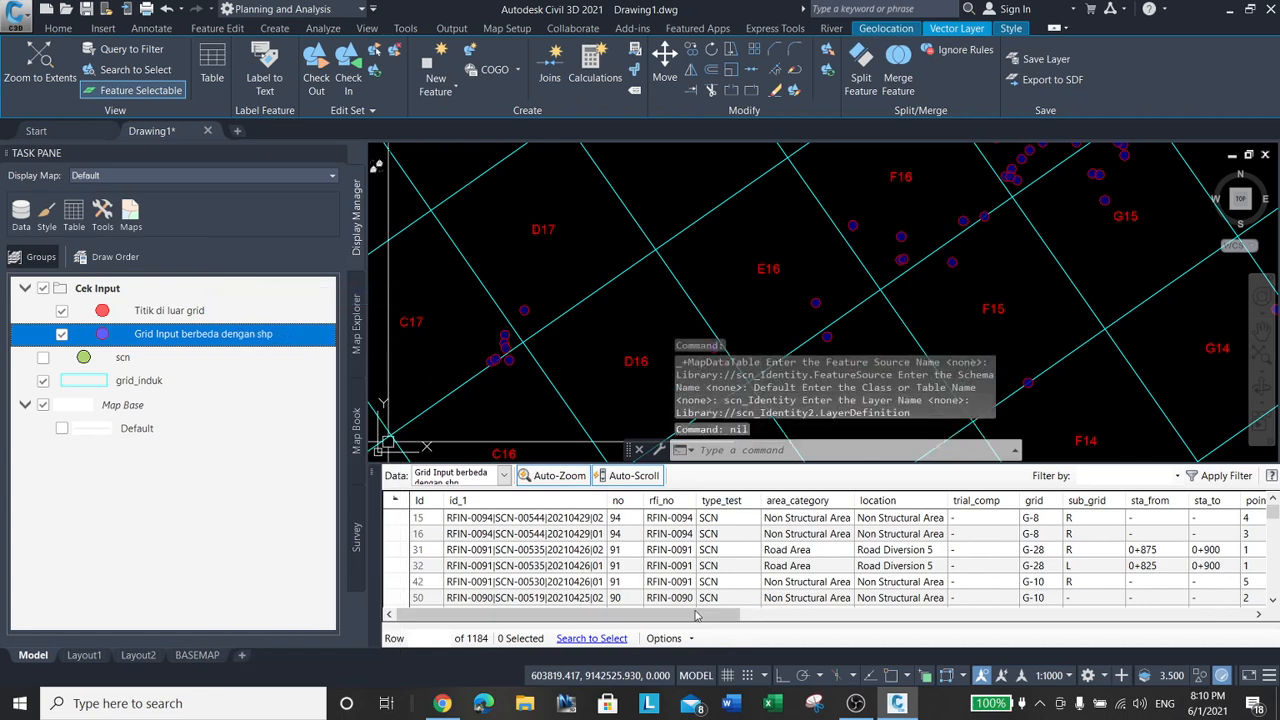
drag(697, 615, 1236, 620)
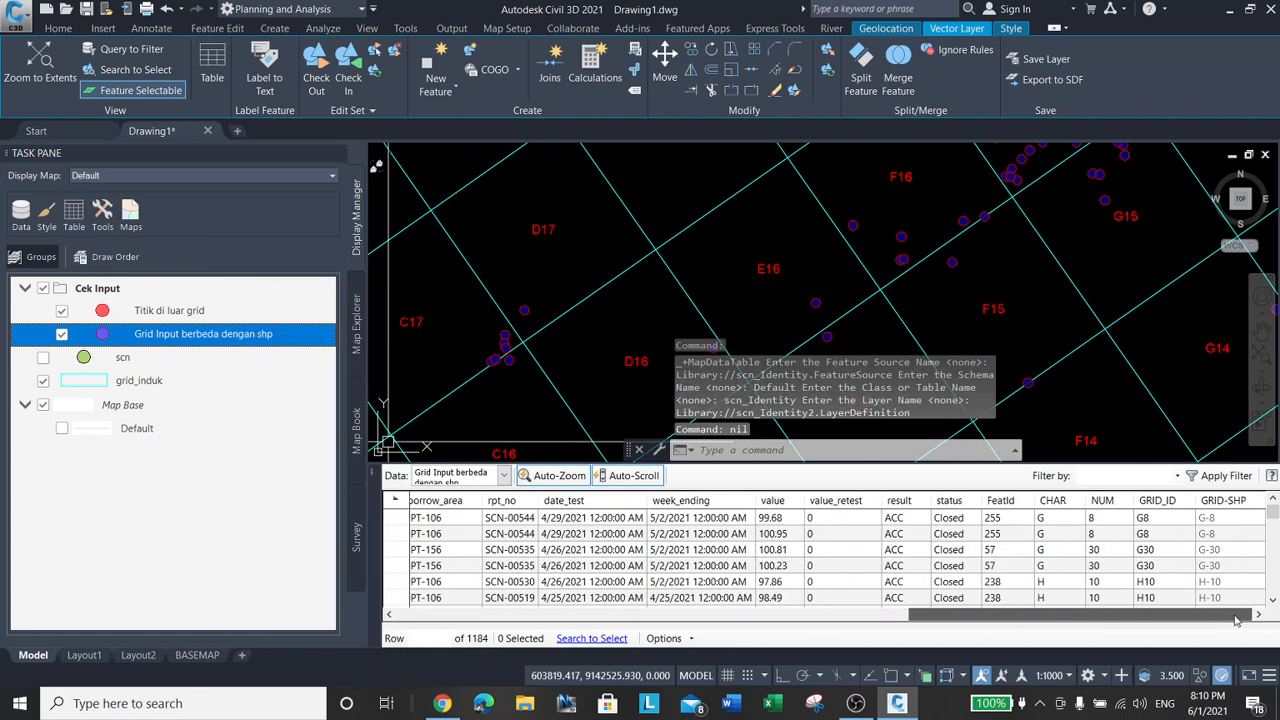
Compare the grid field values of the first three records in the filtered layer's data table.
drag(1116, 616, 646, 660)
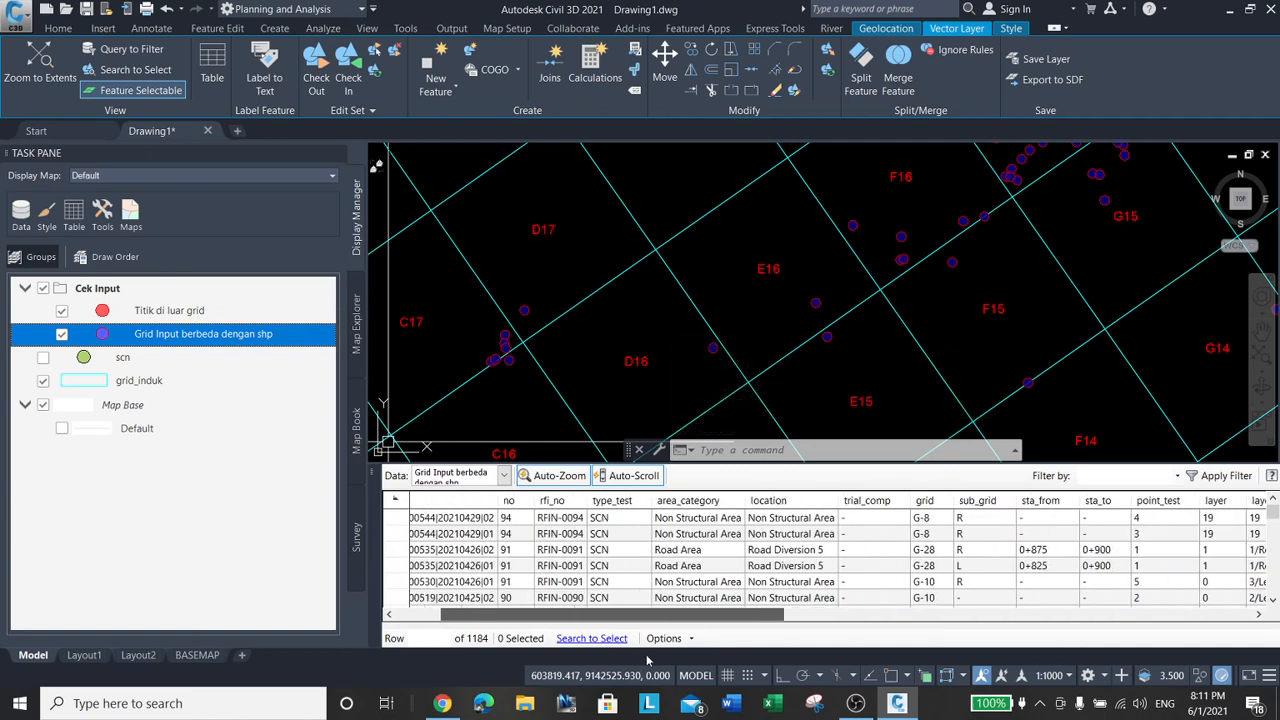
double_click(937, 518)
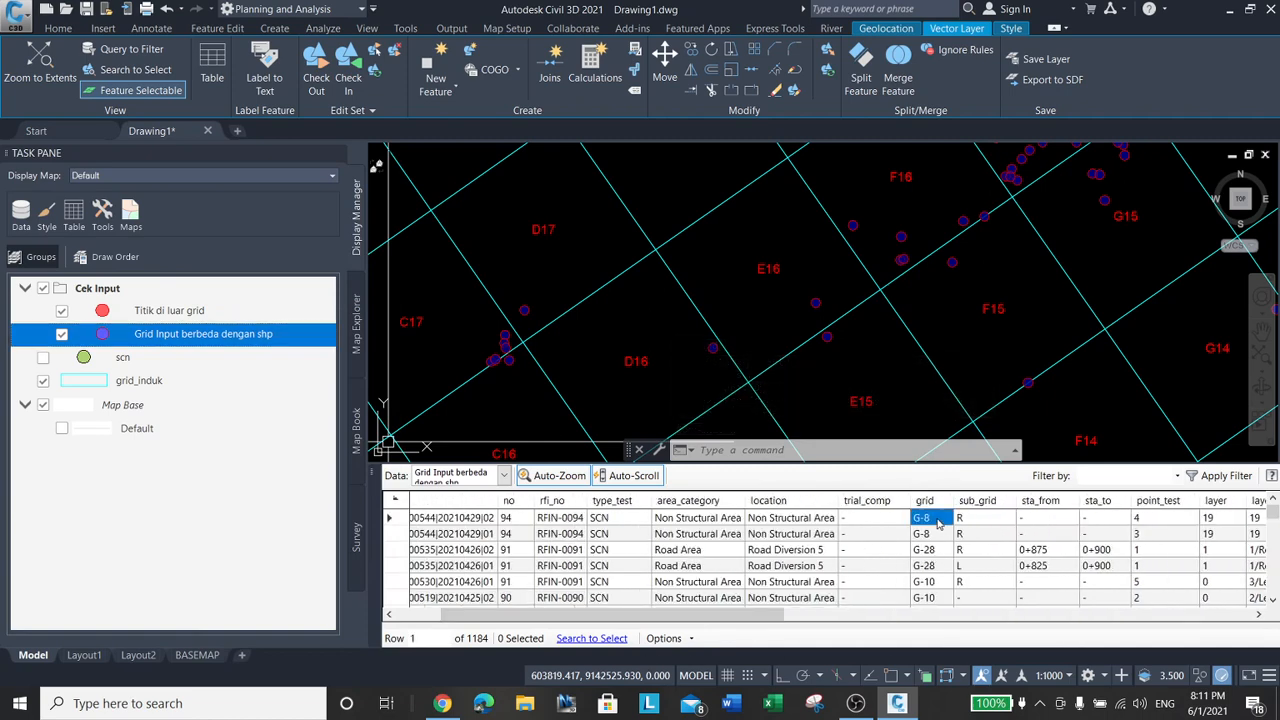
click(937, 518)
click(942, 538)
double_click(942, 536)
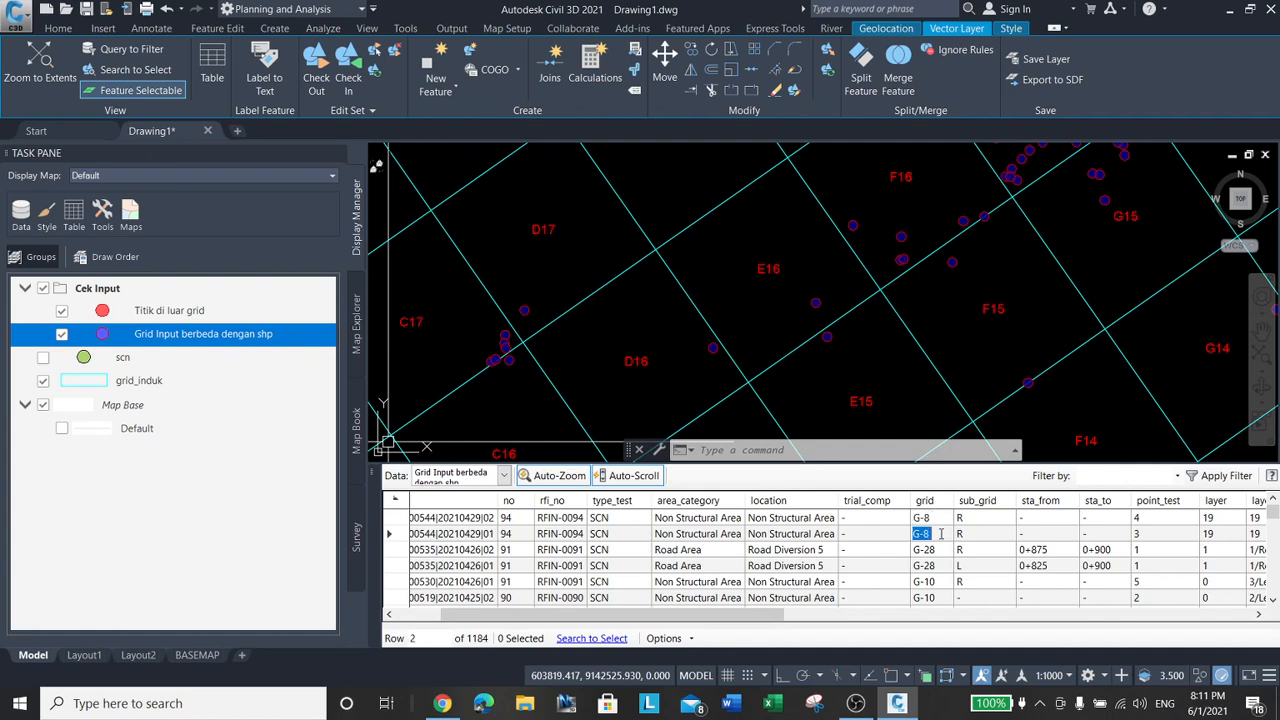
click(941, 534)
click(940, 553)
click(940, 520)
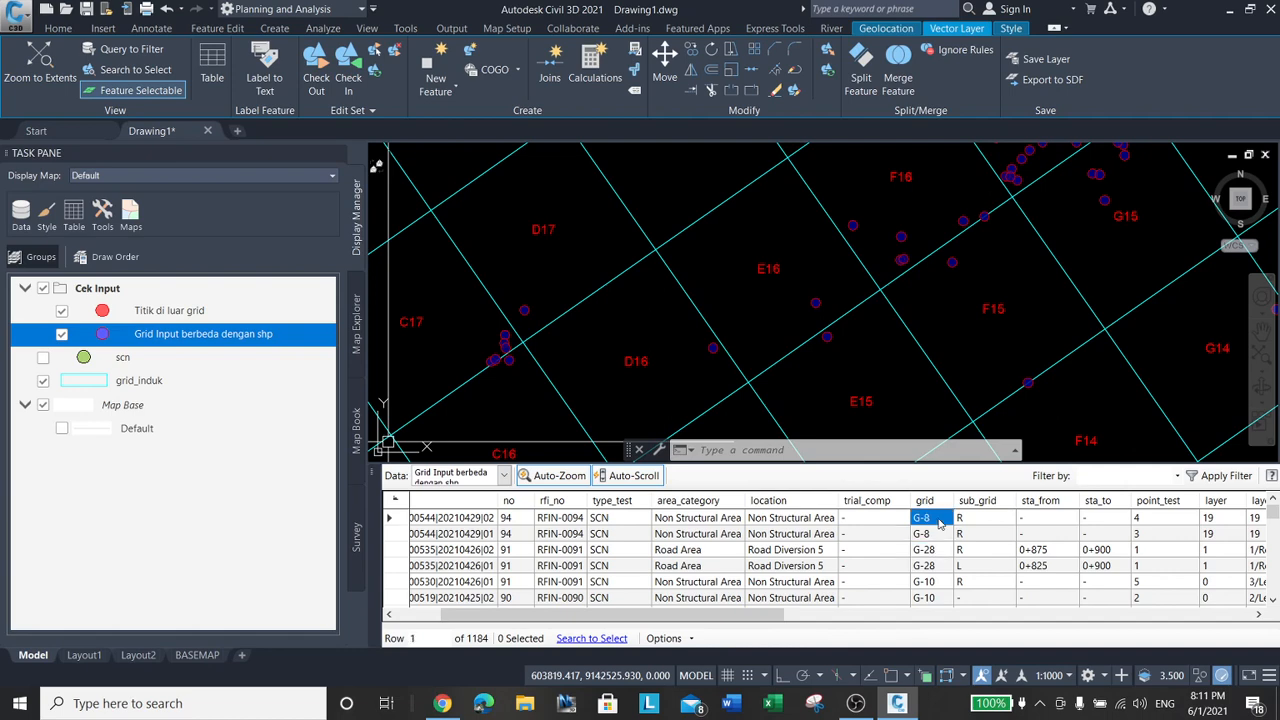
Open the grid cells of records 15 and 16 for editing and commit both with G-8.
click(940, 521)
click(941, 519)
click(1008, 530)
click(1047, 521)
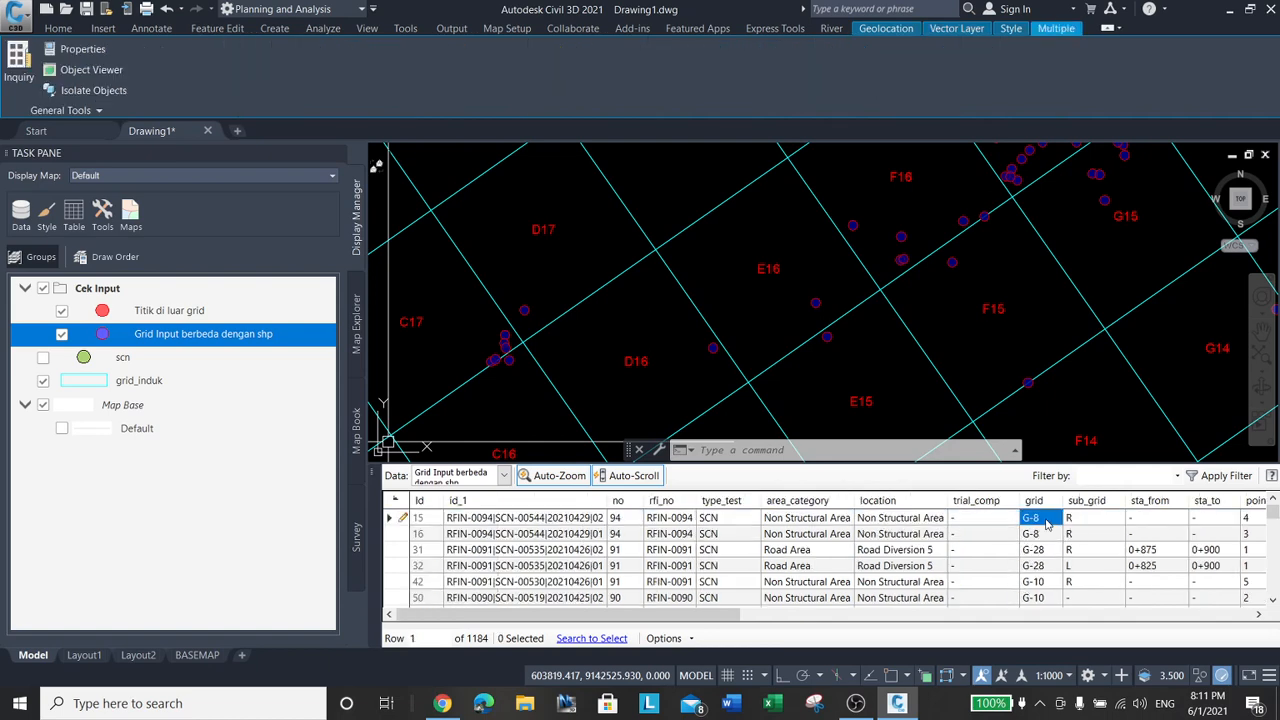
click(1047, 534)
click(1047, 534)
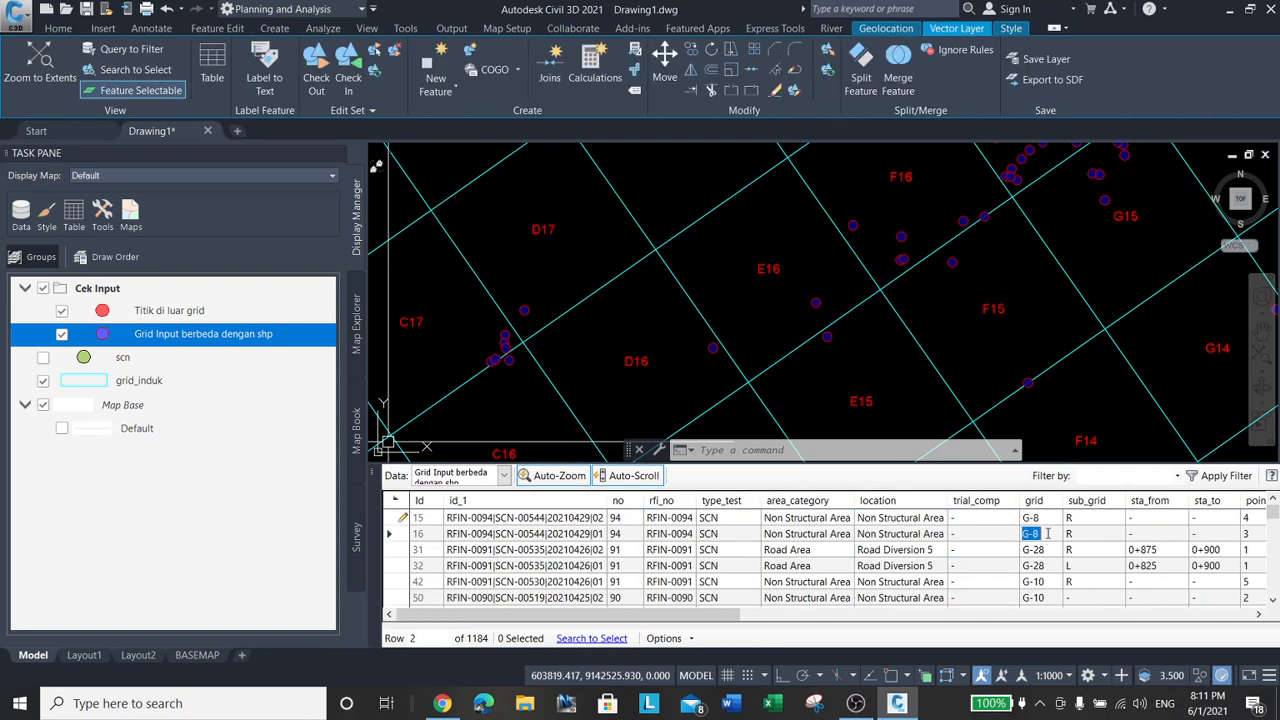
click(1047, 534)
key(Return)
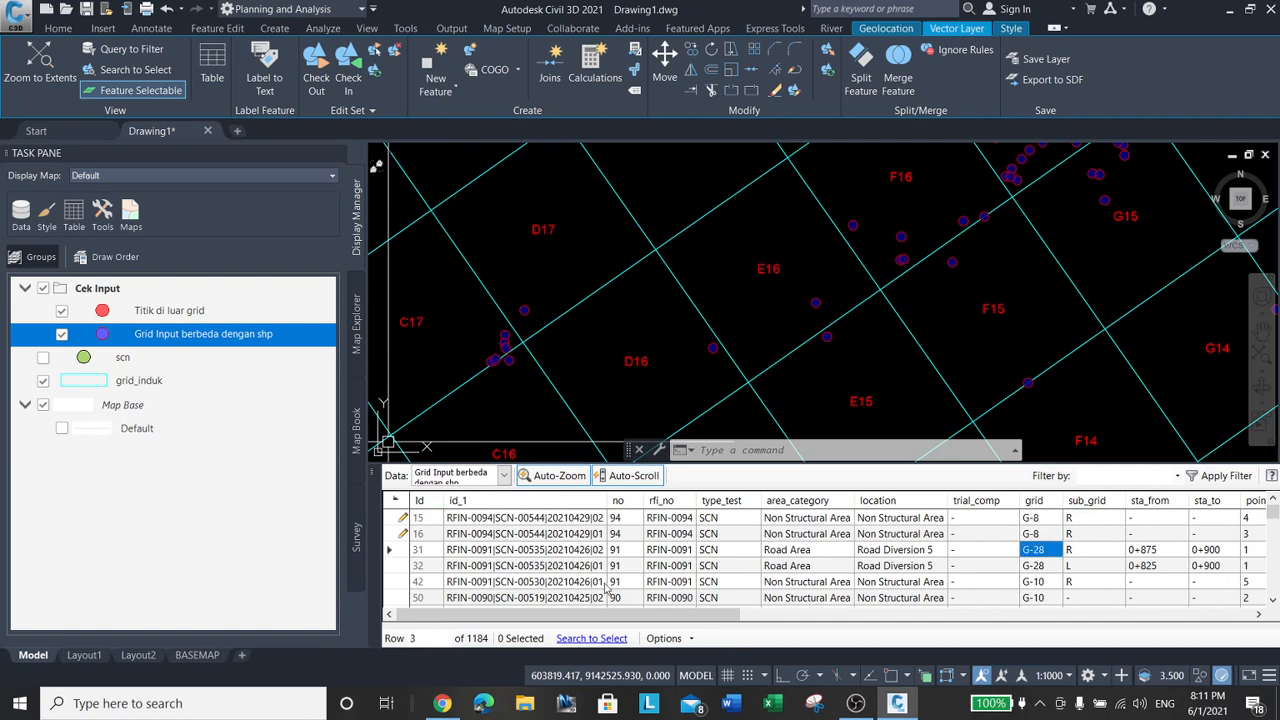
Look through the commands available for the Grid Input berbeda dengan shp layer and for edited record 15.
click(1060, 615)
drag(1060, 615, 420, 585)
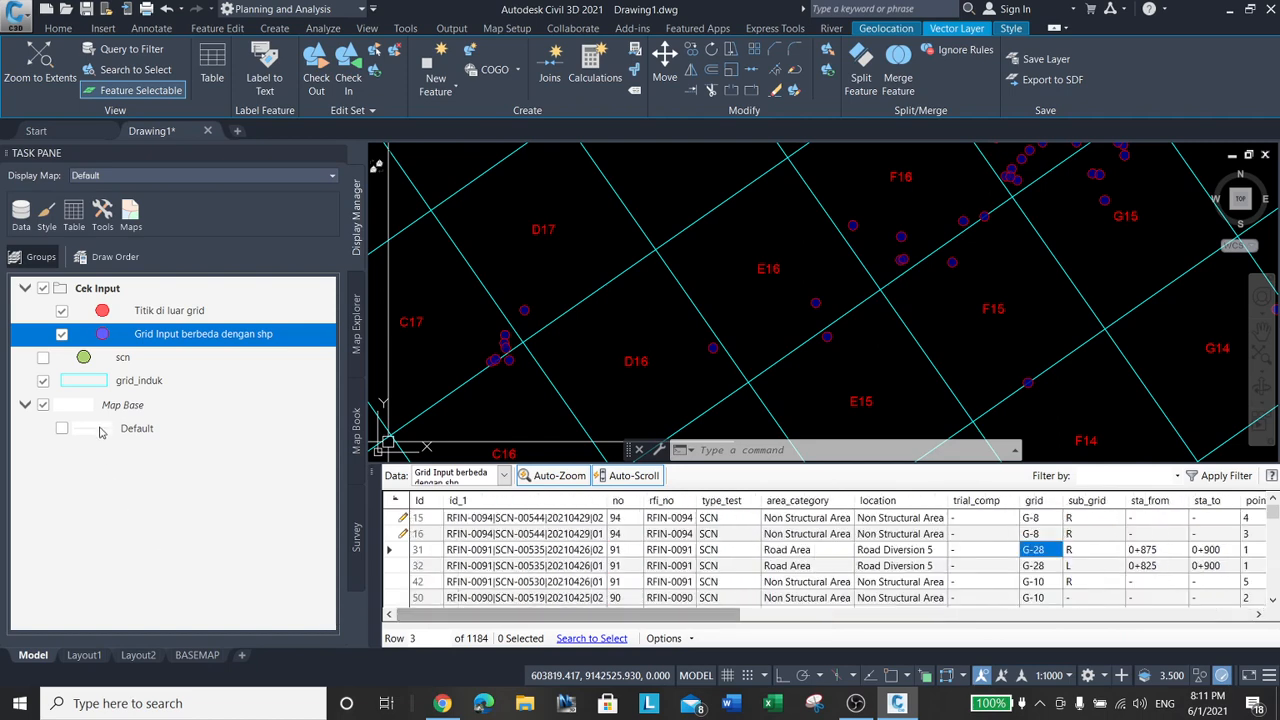
right_click(224, 338)
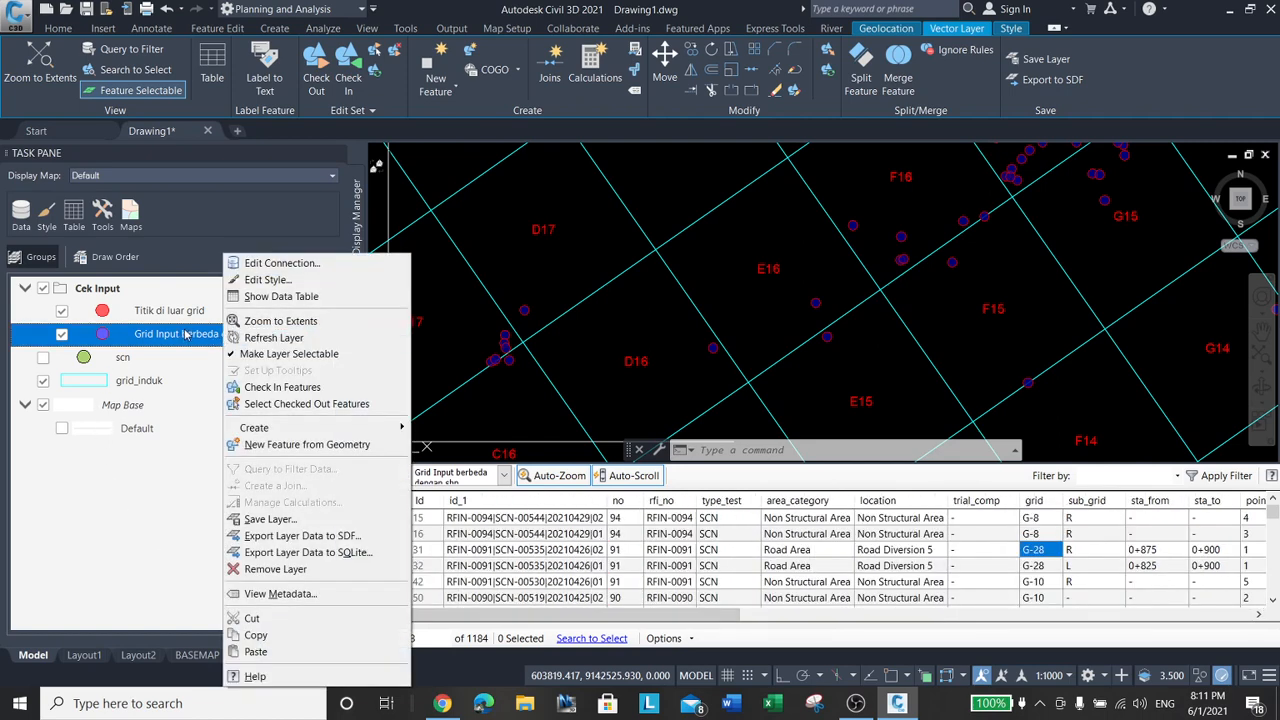
click(281, 321)
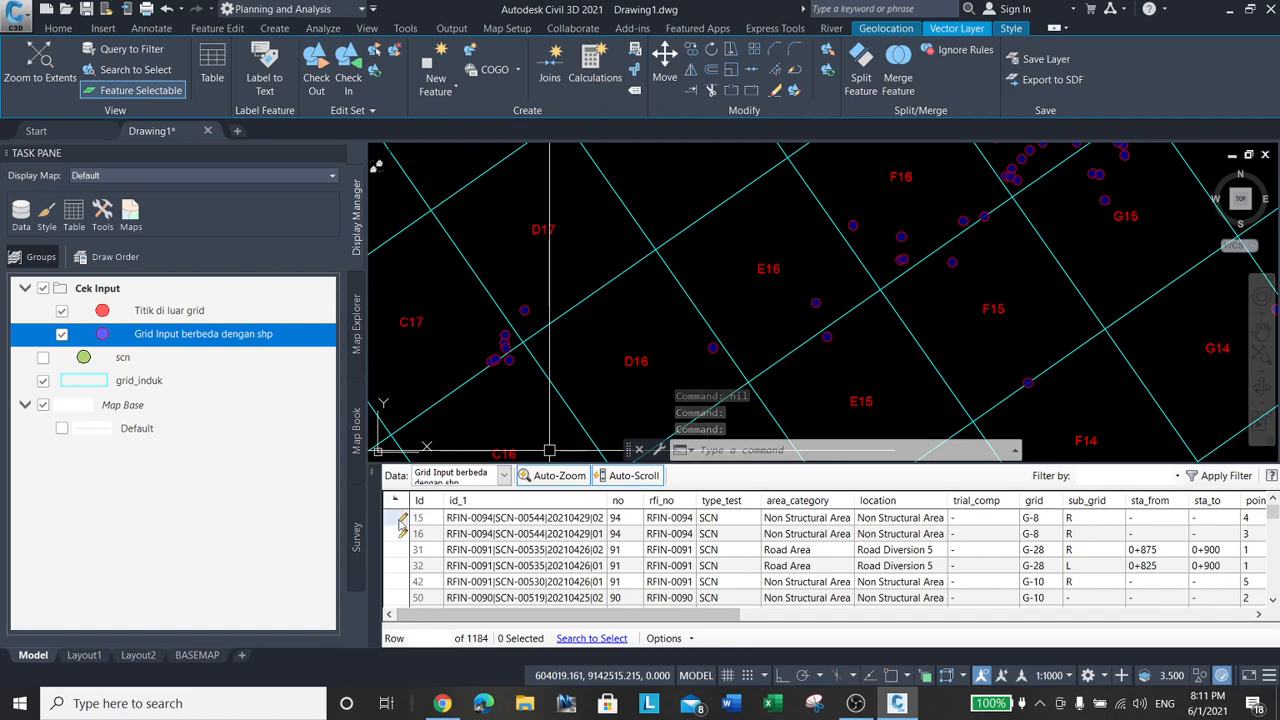
mouse_move(400, 524)
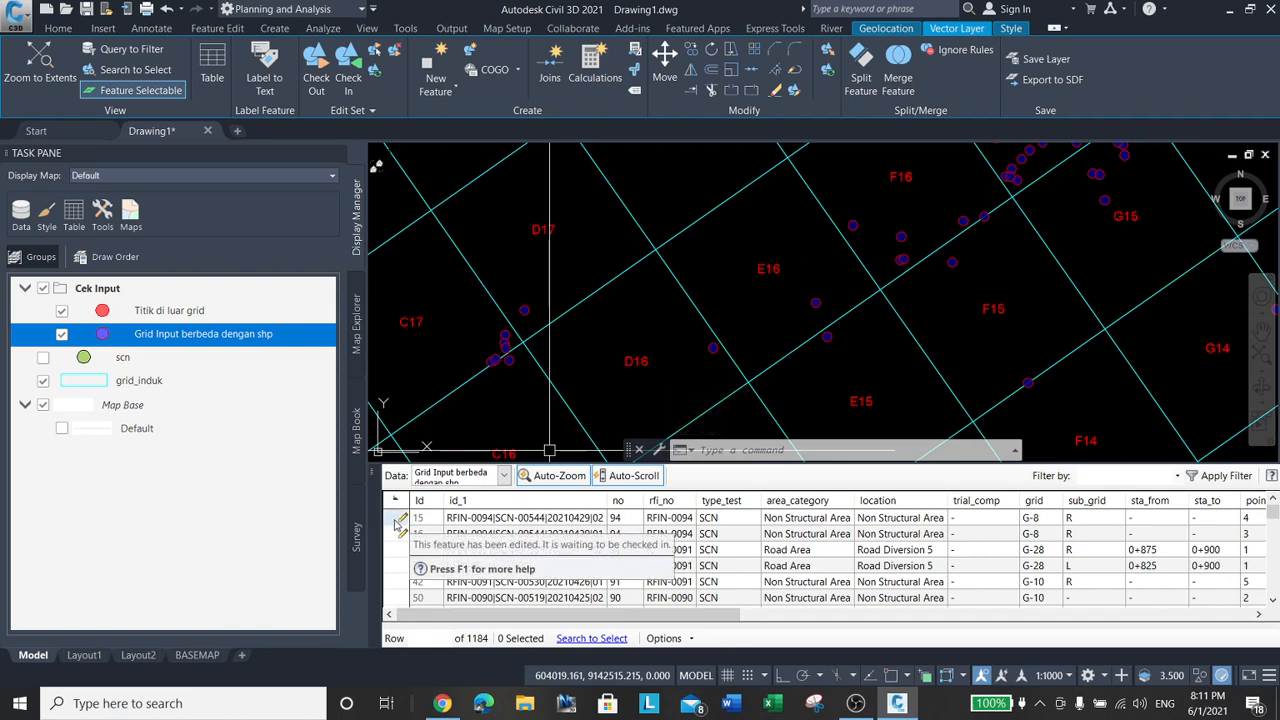
right_click(400, 524)
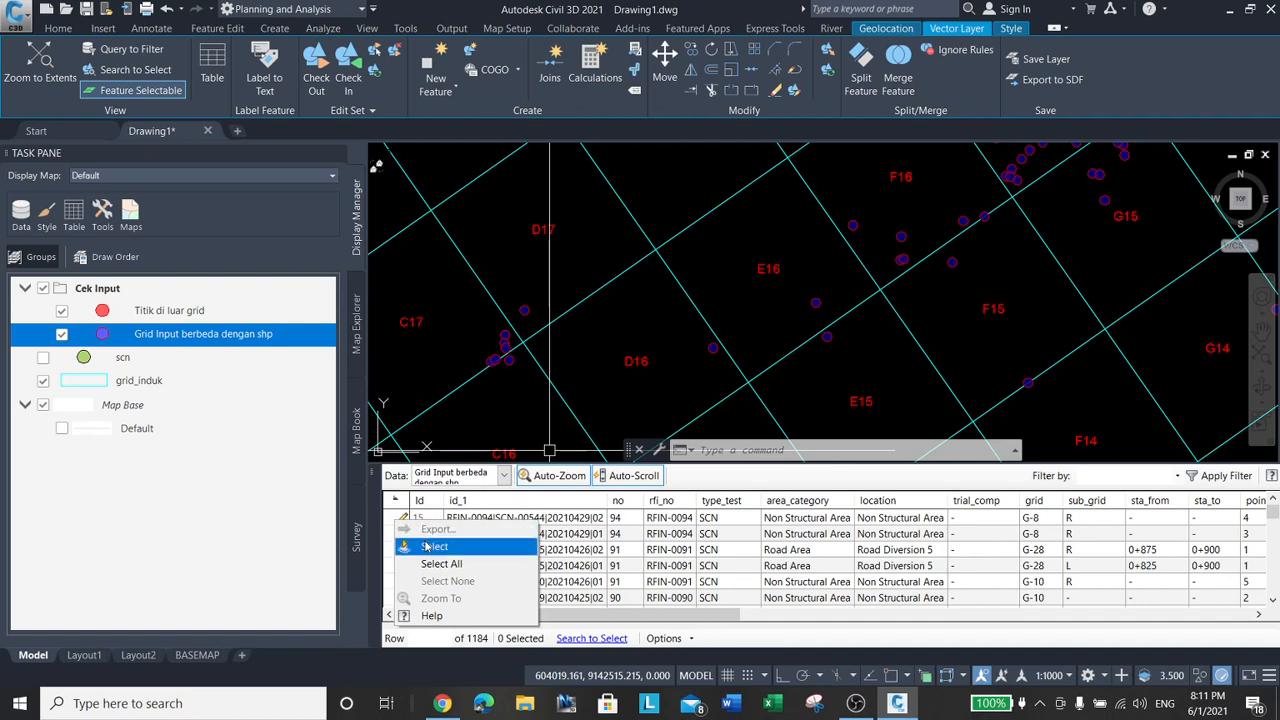
click(598, 533)
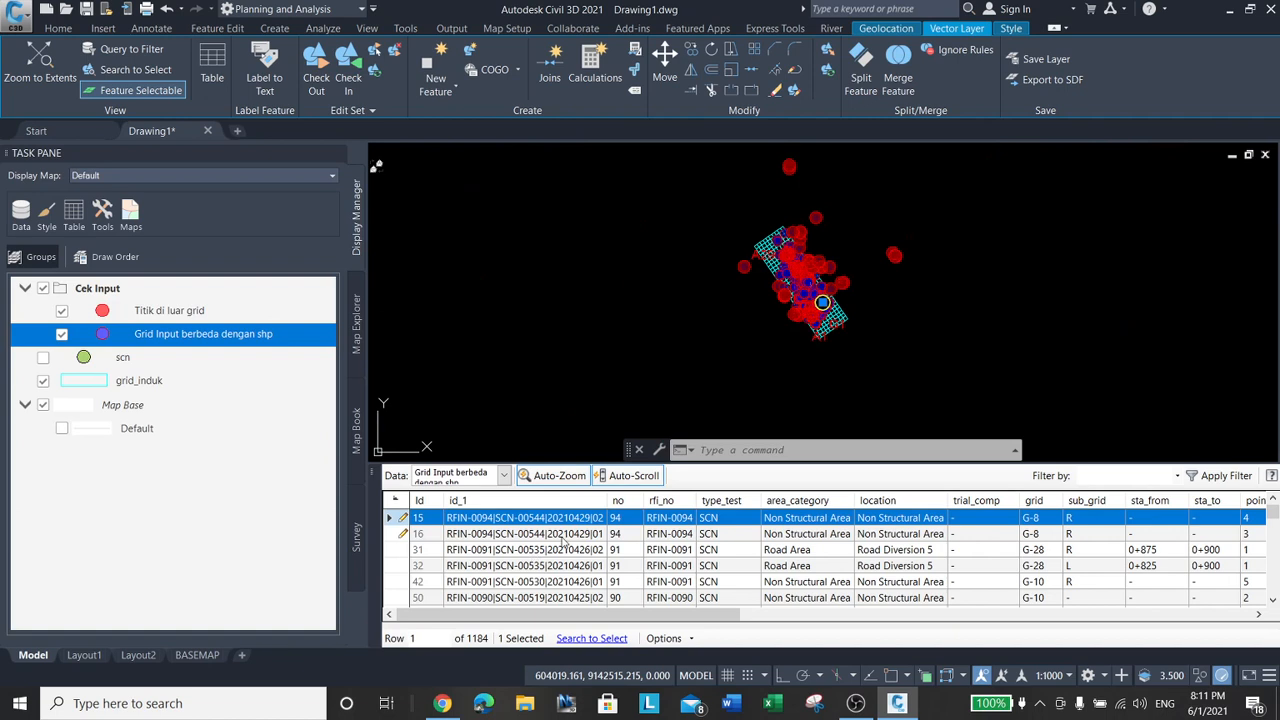
Select edited records 15 and 16 together in the data table and try selecting their features in the map.
shift+click(405, 536)
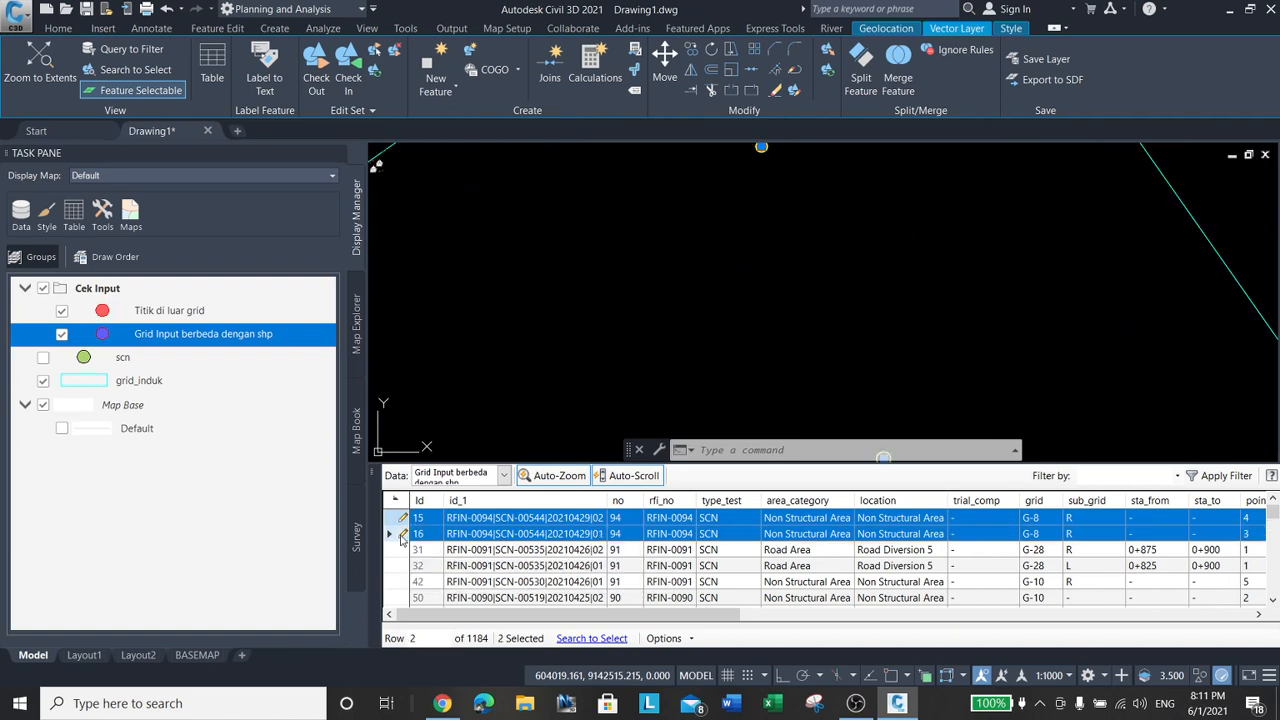
right_click(402, 537)
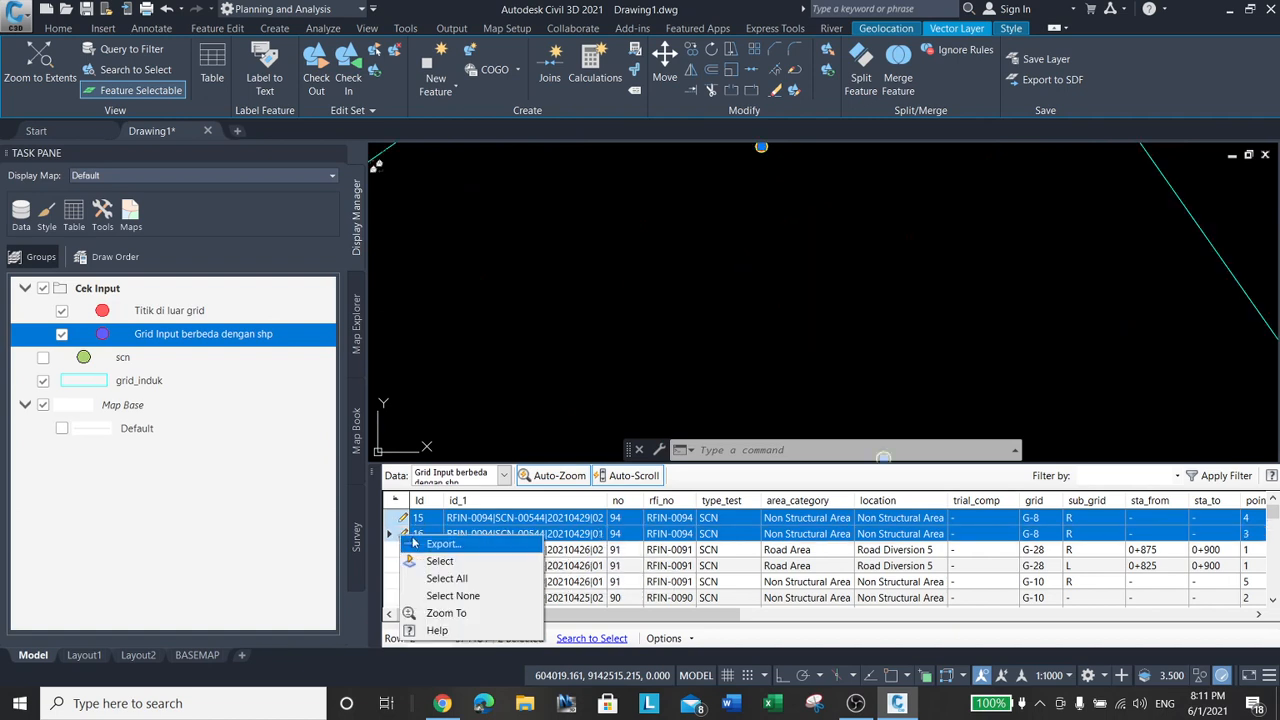
click(439, 562)
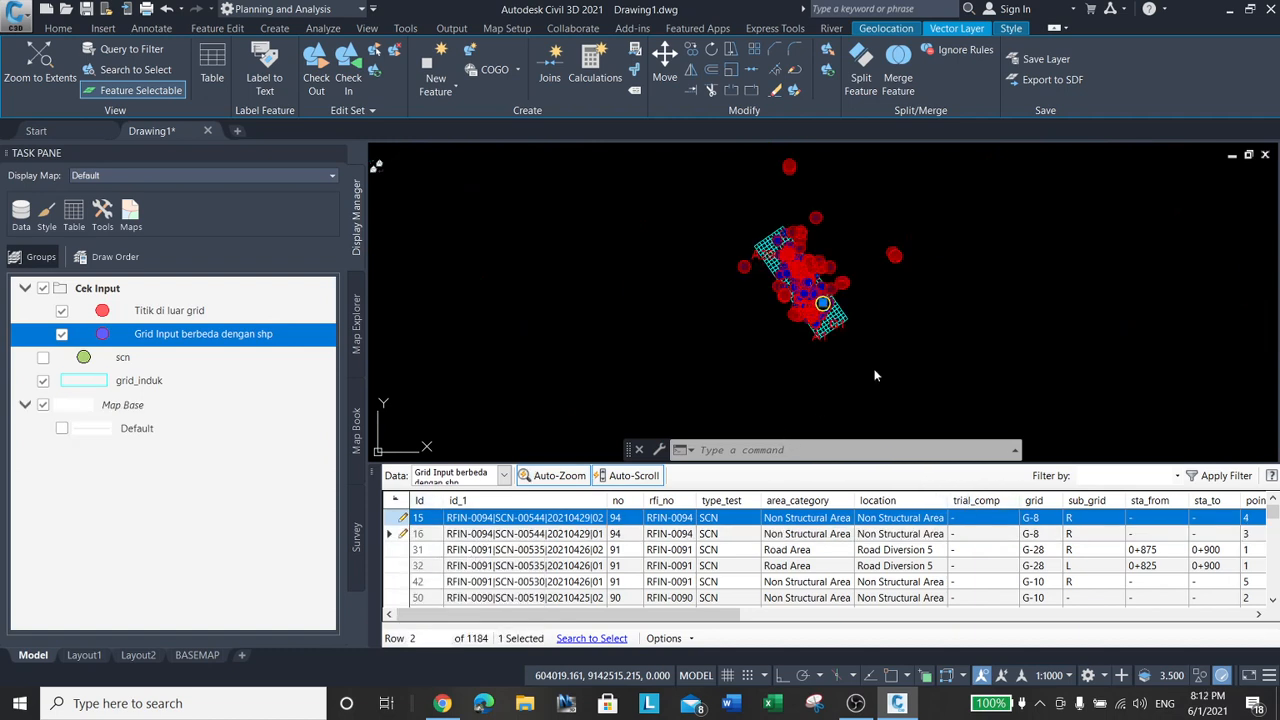
click(956, 280)
click(952, 303)
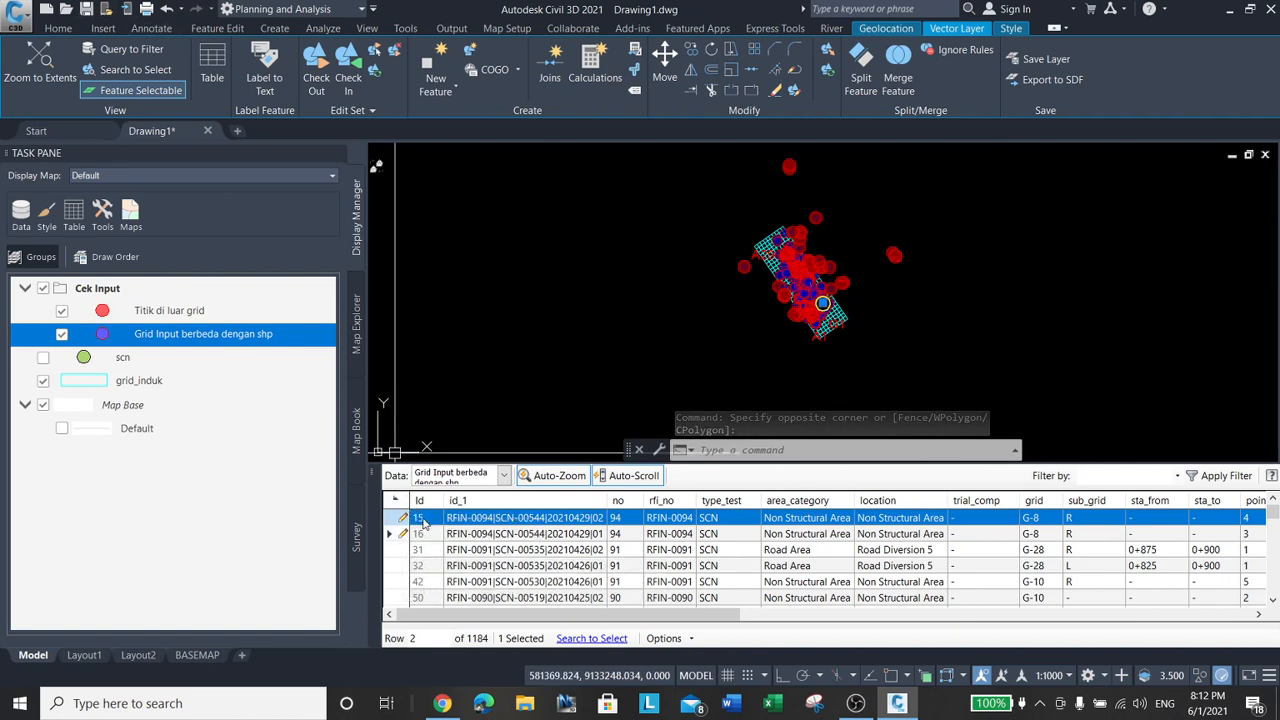
Zoom to record 15, then select record 16 and check the data table's options.
right_click(420, 519)
click(401, 519)
right_click(401, 520)
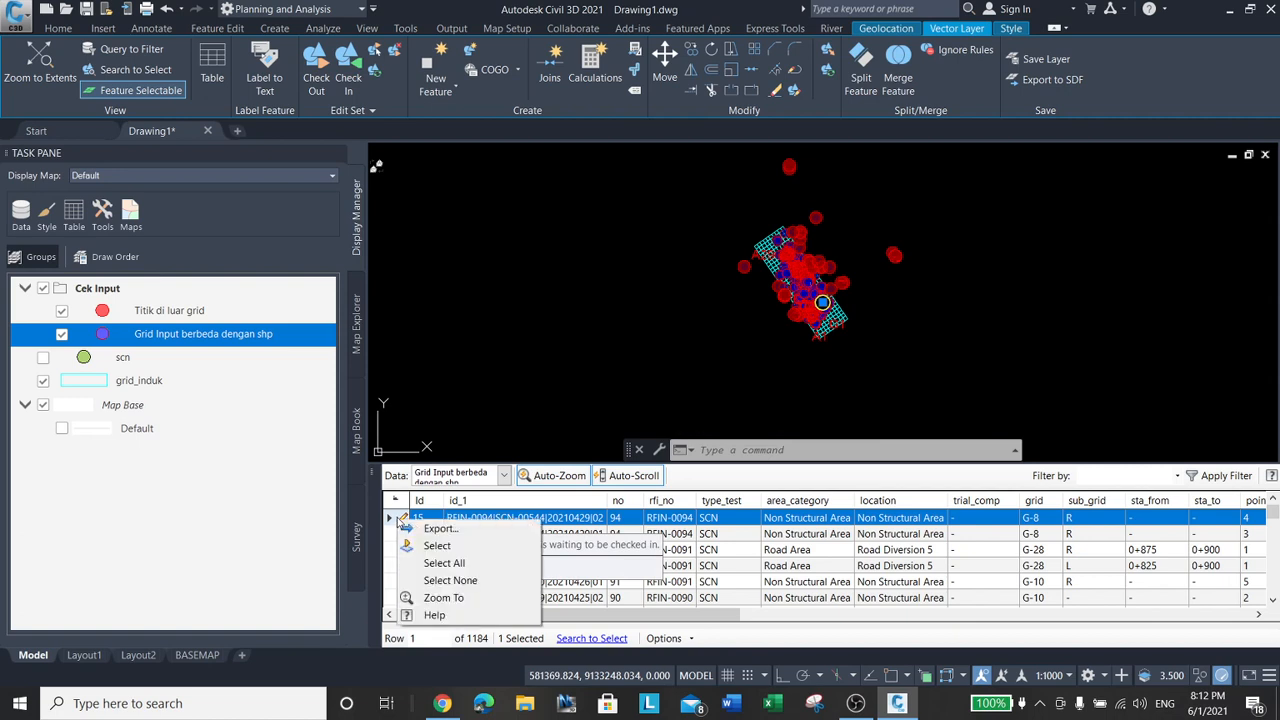
click(440, 597)
click(428, 536)
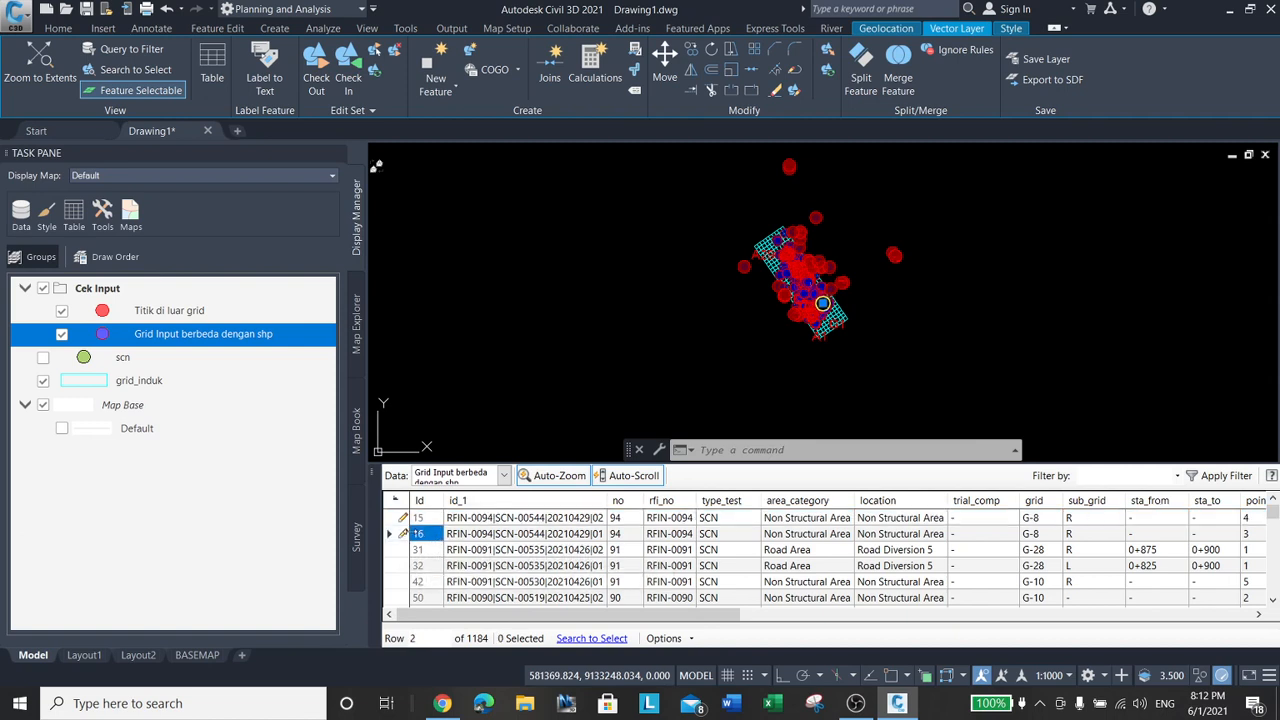
click(405, 536)
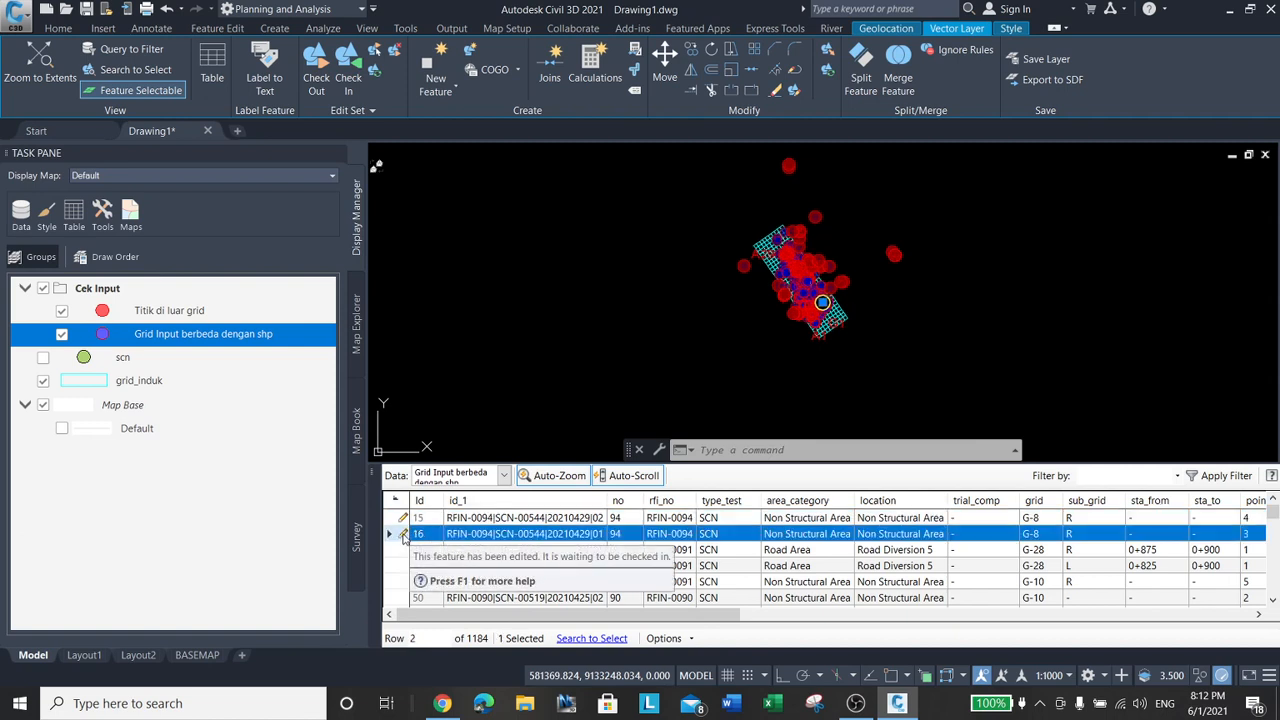
click(689, 639)
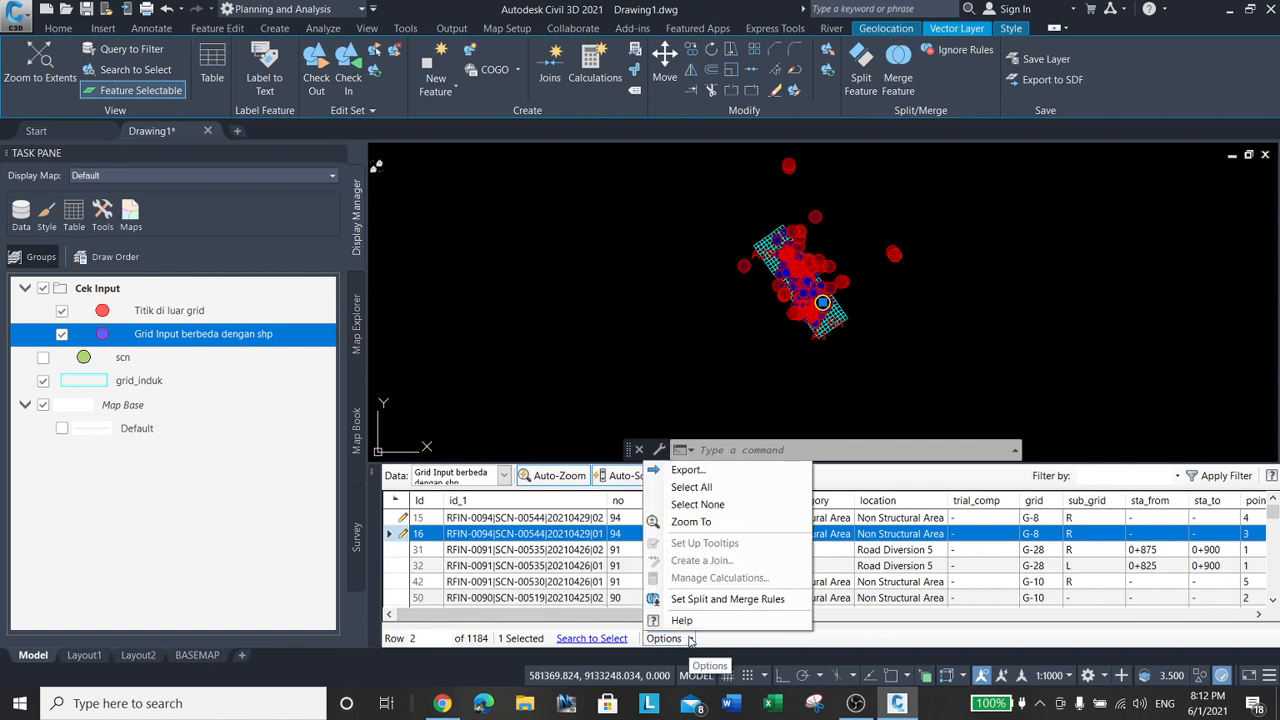
Save the drawing in the Documents folder as Drawing1.dwg.
click(405, 519)
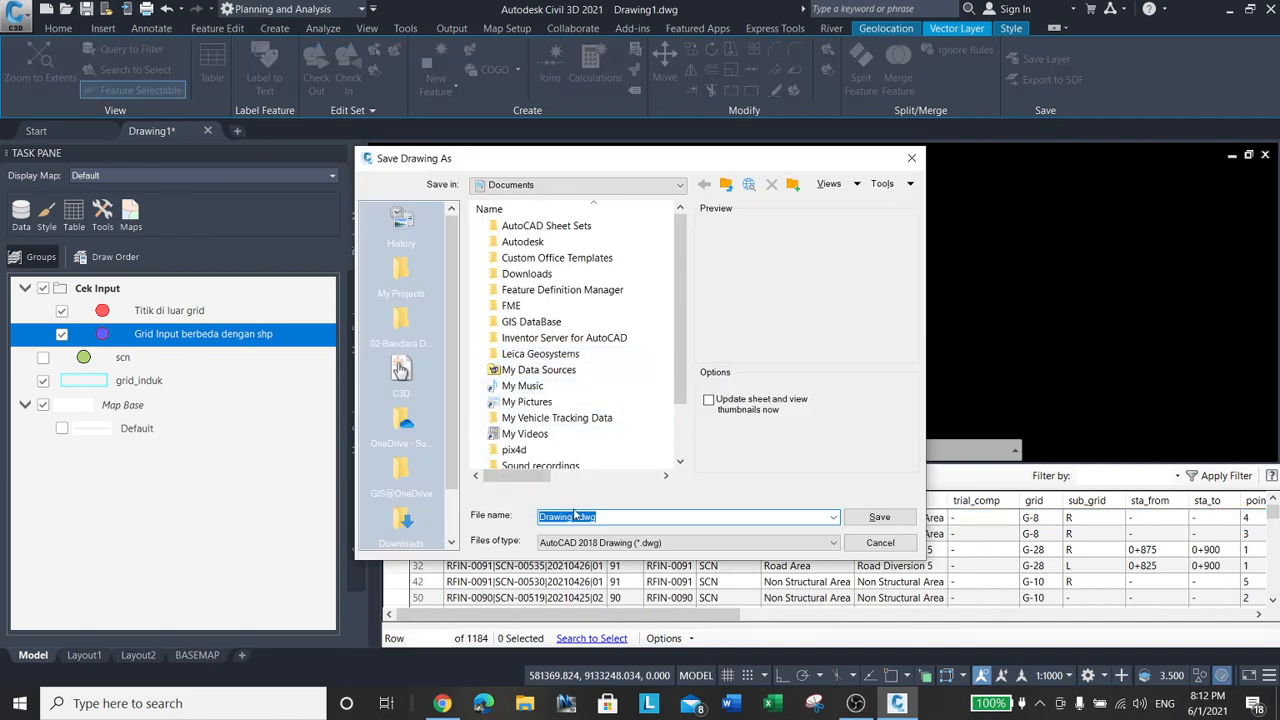
click(410, 525)
click(879, 517)
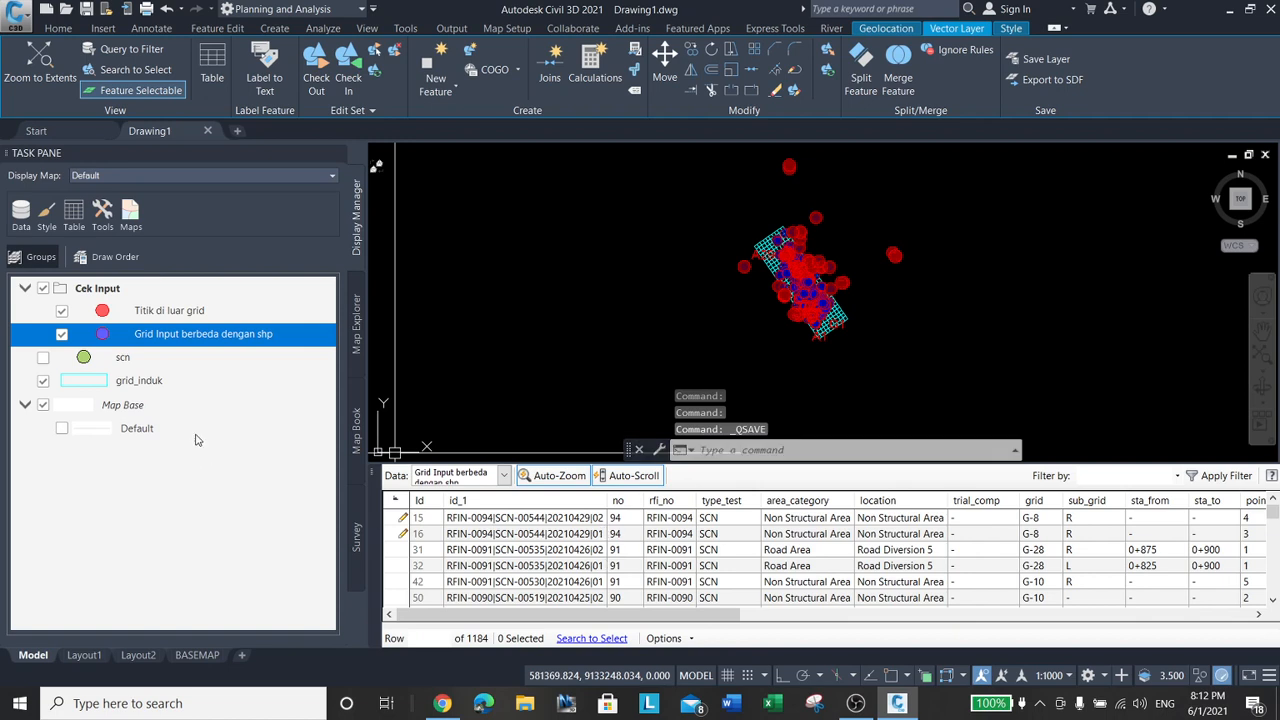
Change the point symbol fill of the Grid Input berbeda dengan shp layer to yellow and apply the style.
right_click(145, 344)
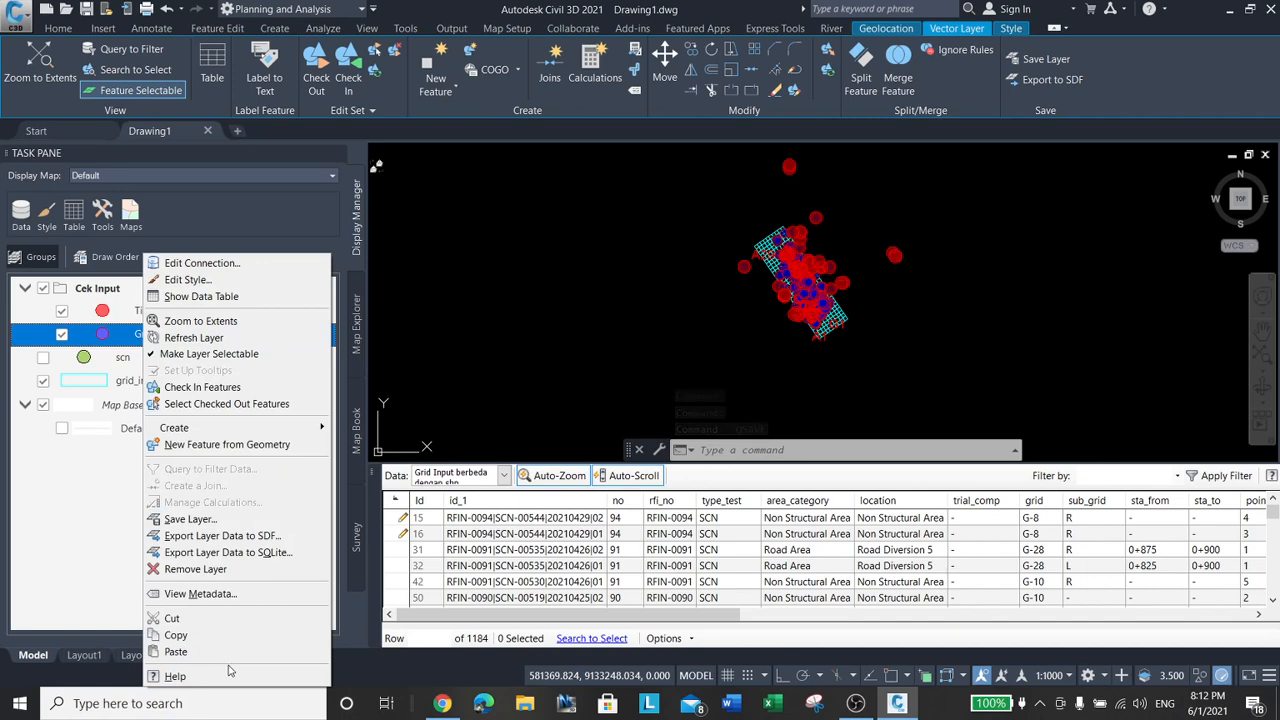
click(216, 281)
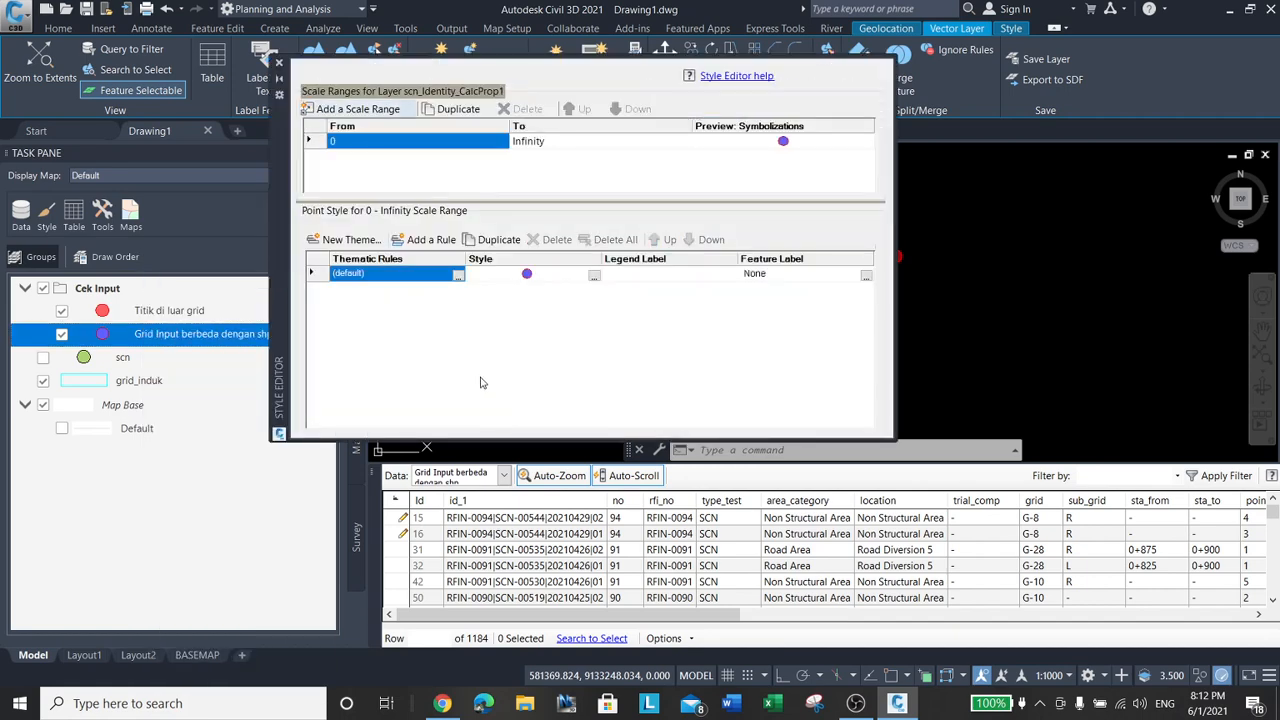
click(594, 277)
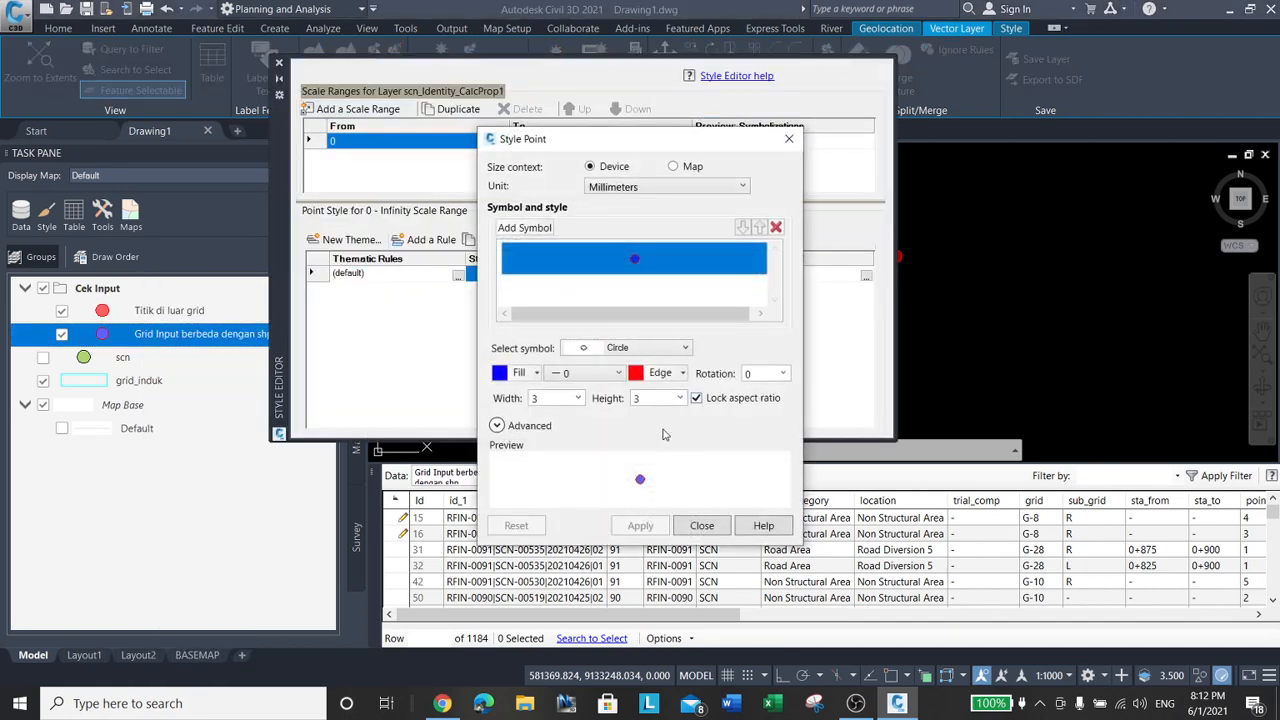
click(537, 373)
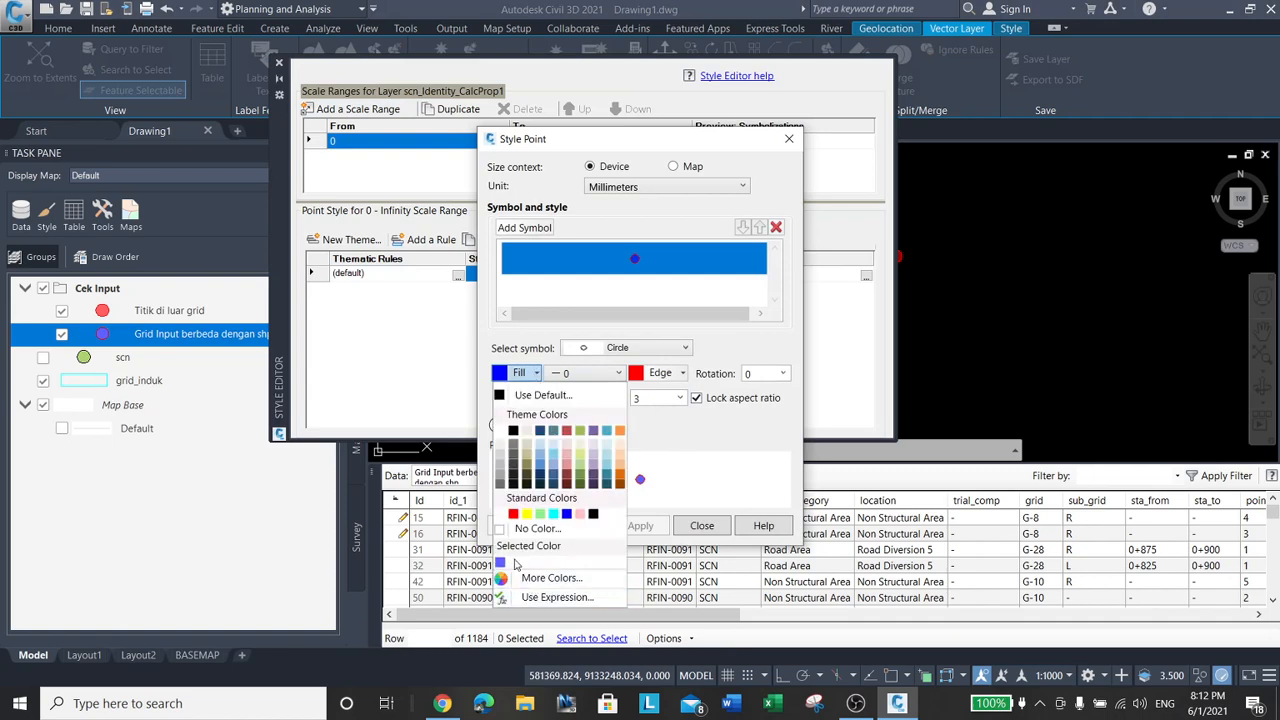
click(526, 513)
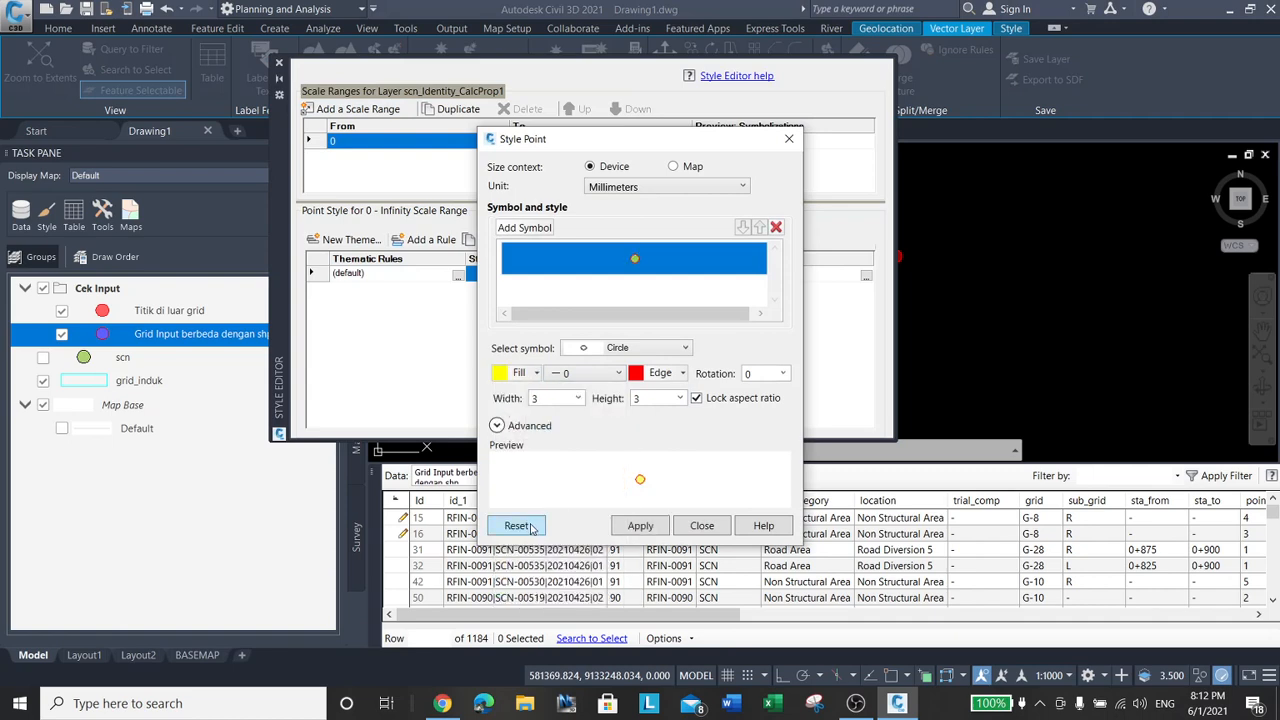
click(641, 527)
click(702, 526)
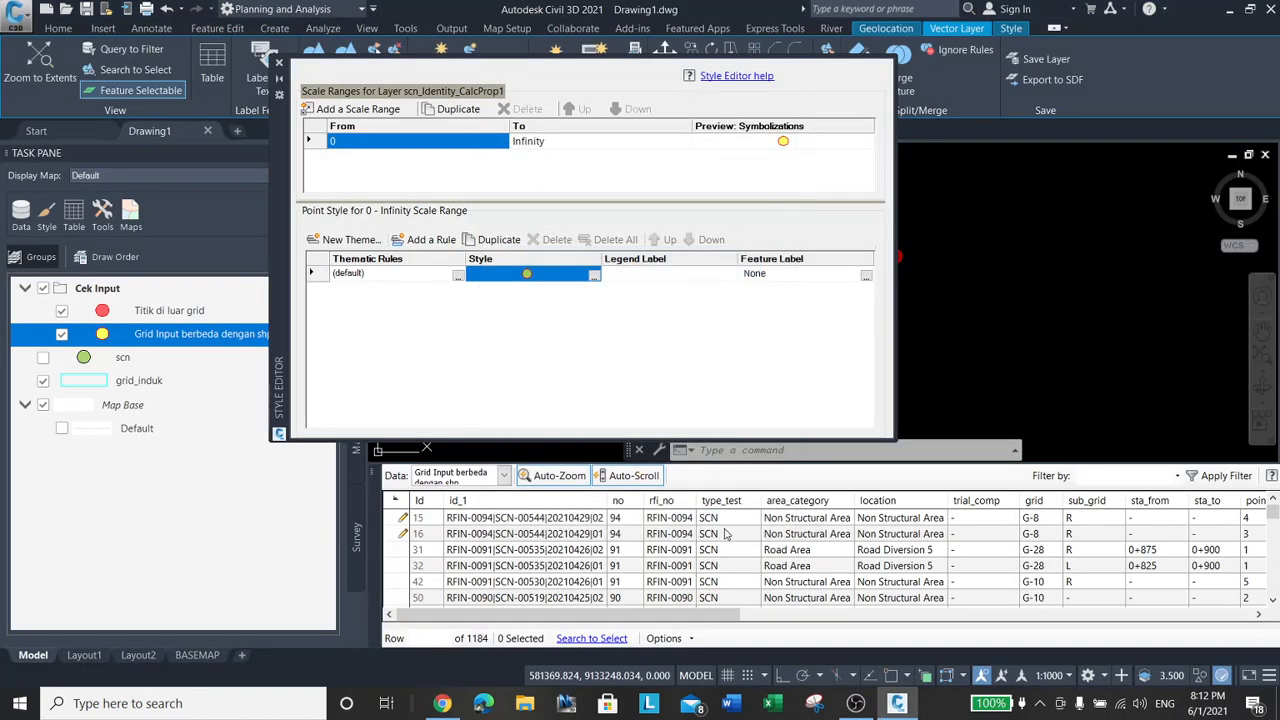
click(279, 64)
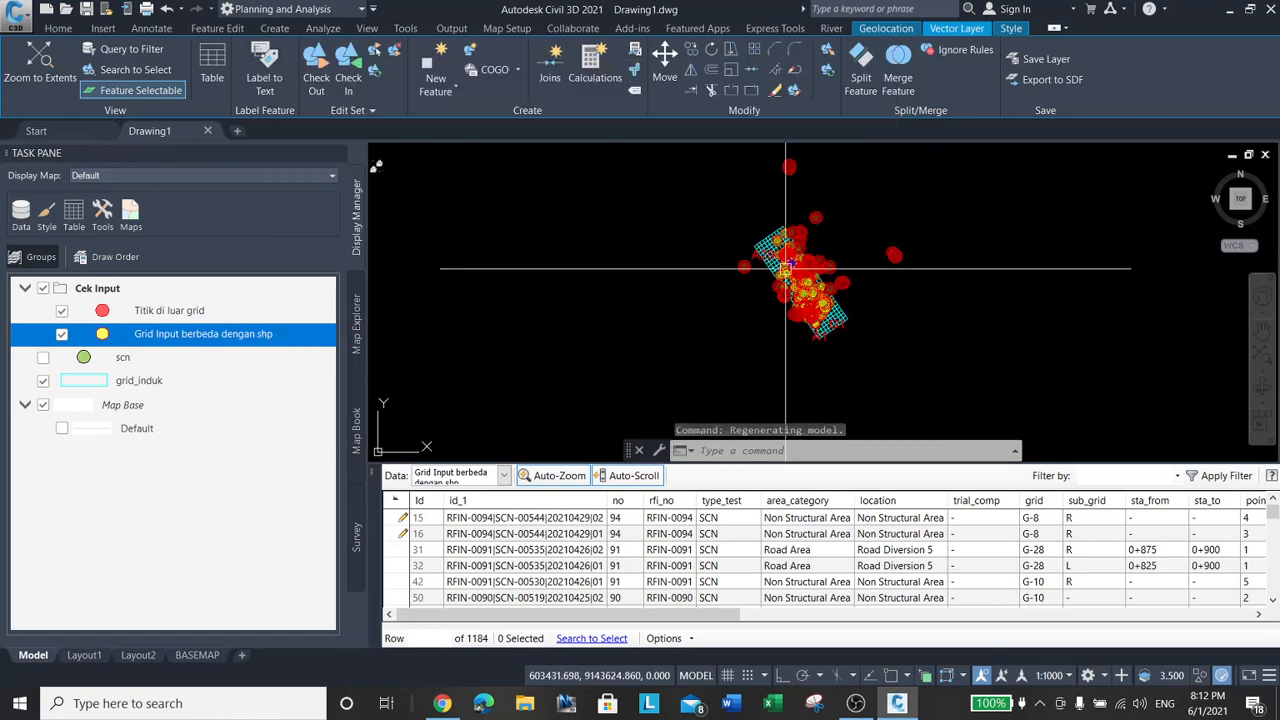
Review the yellow mismatch points across the grid in the map and check the data table's available options.
middle_drag(857, 302, 672, 318)
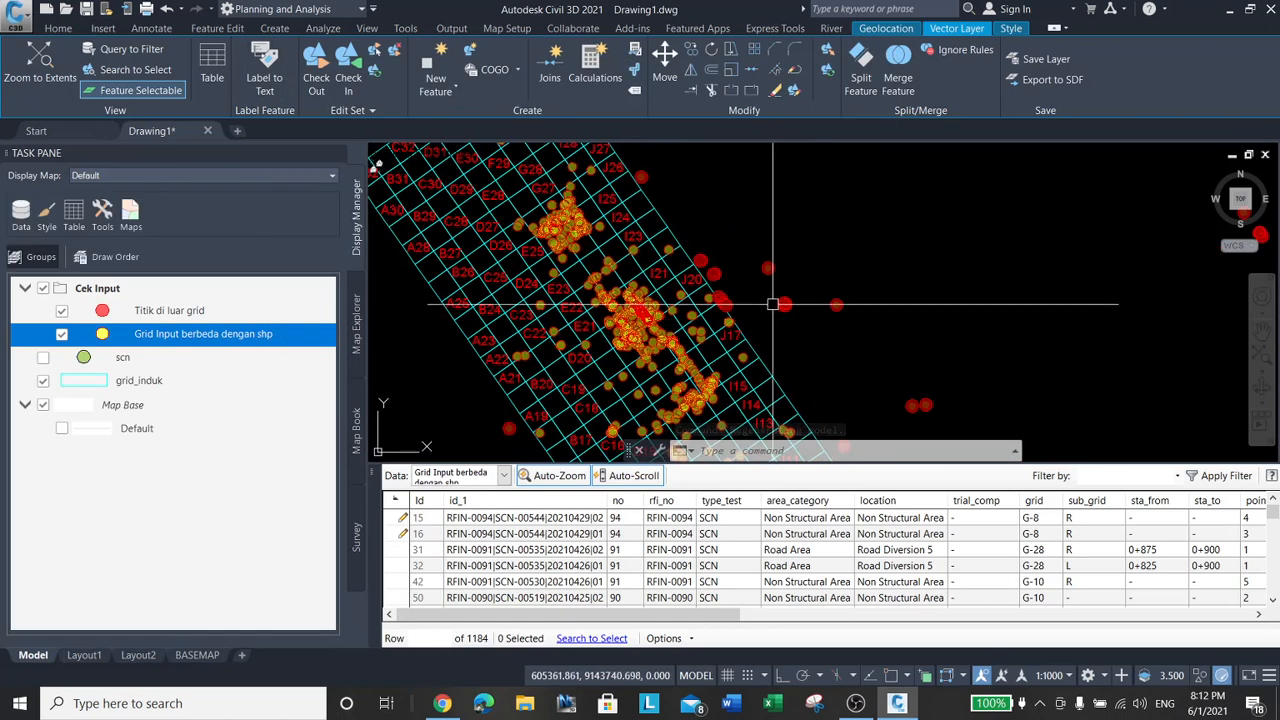
scroll(748, 306, down, 3)
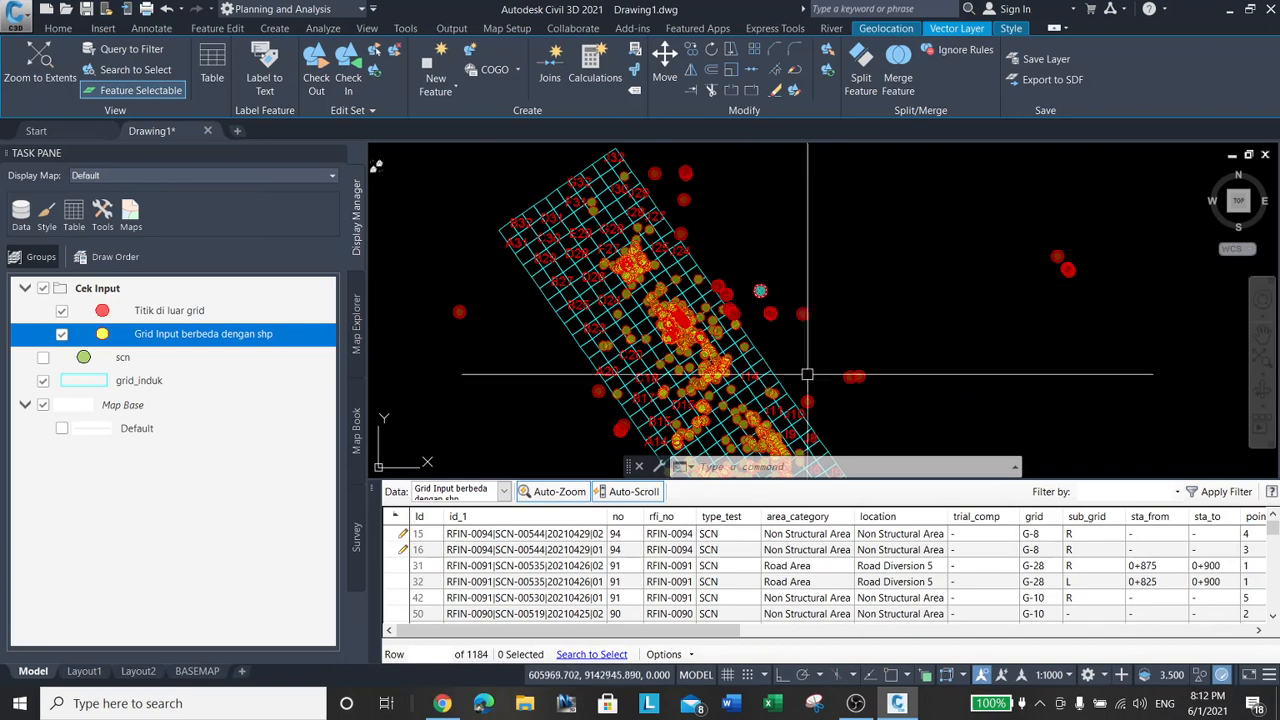
middle_drag(868, 393, 717, 320)
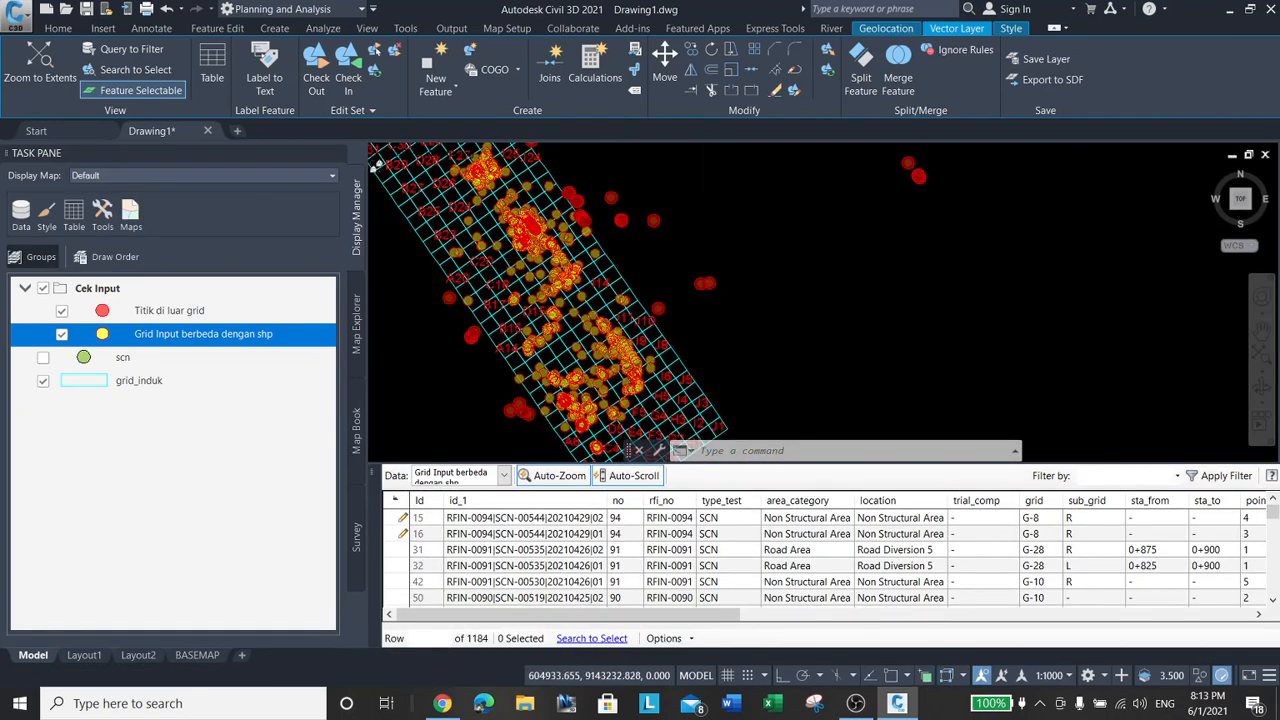
scroll(766, 274, up, 3)
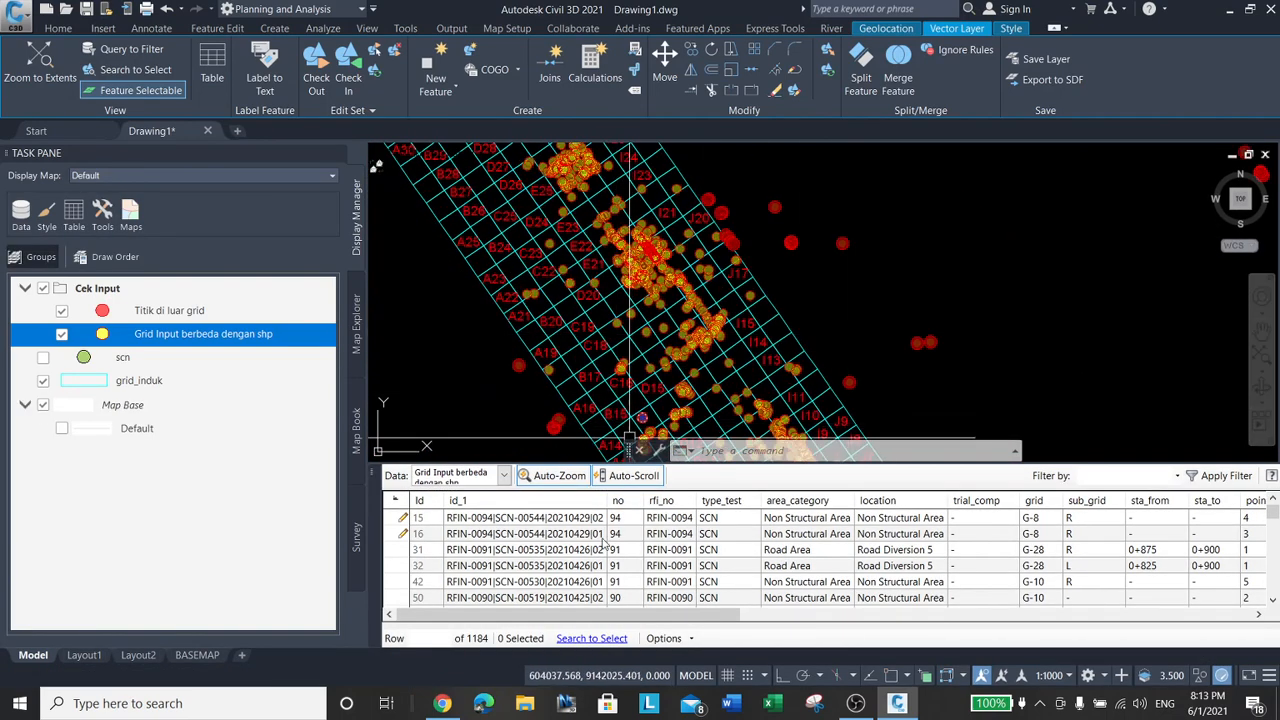
click(692, 639)
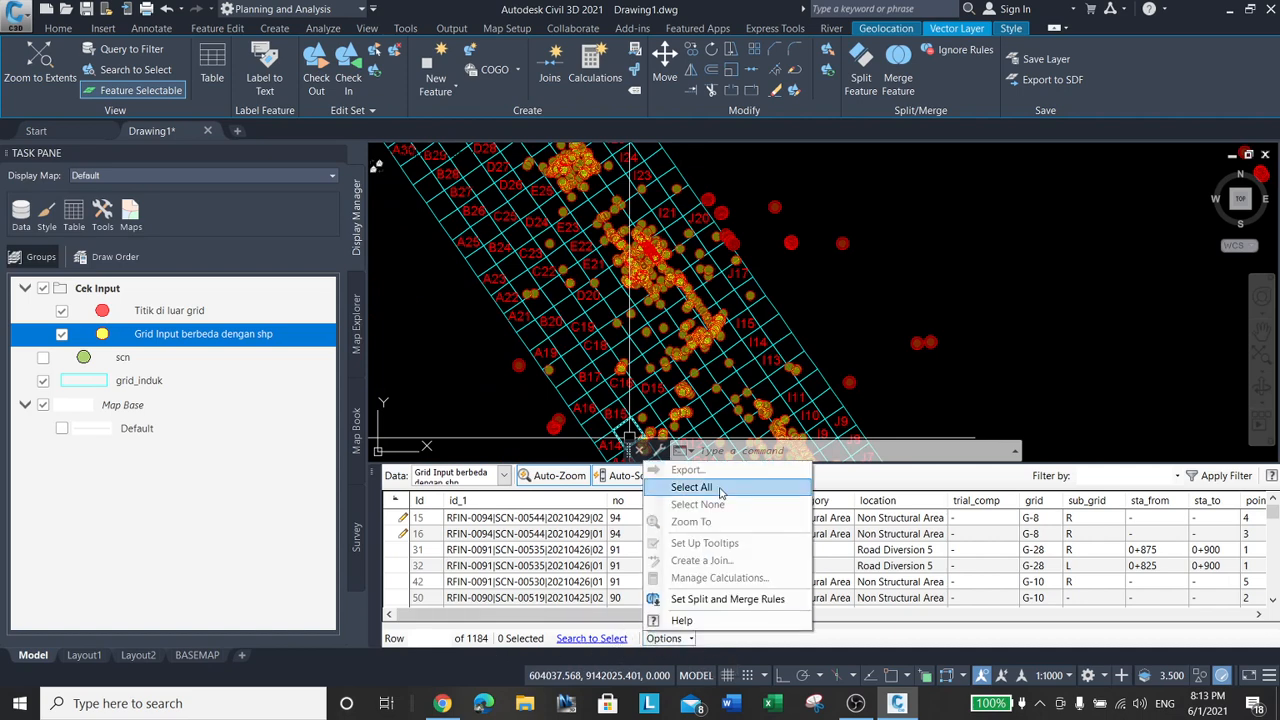
Examine the GRID-SHP column of the Grid Input berbeda dengan shp table and recheck the table's options.
click(174, 337)
right_click(173, 331)
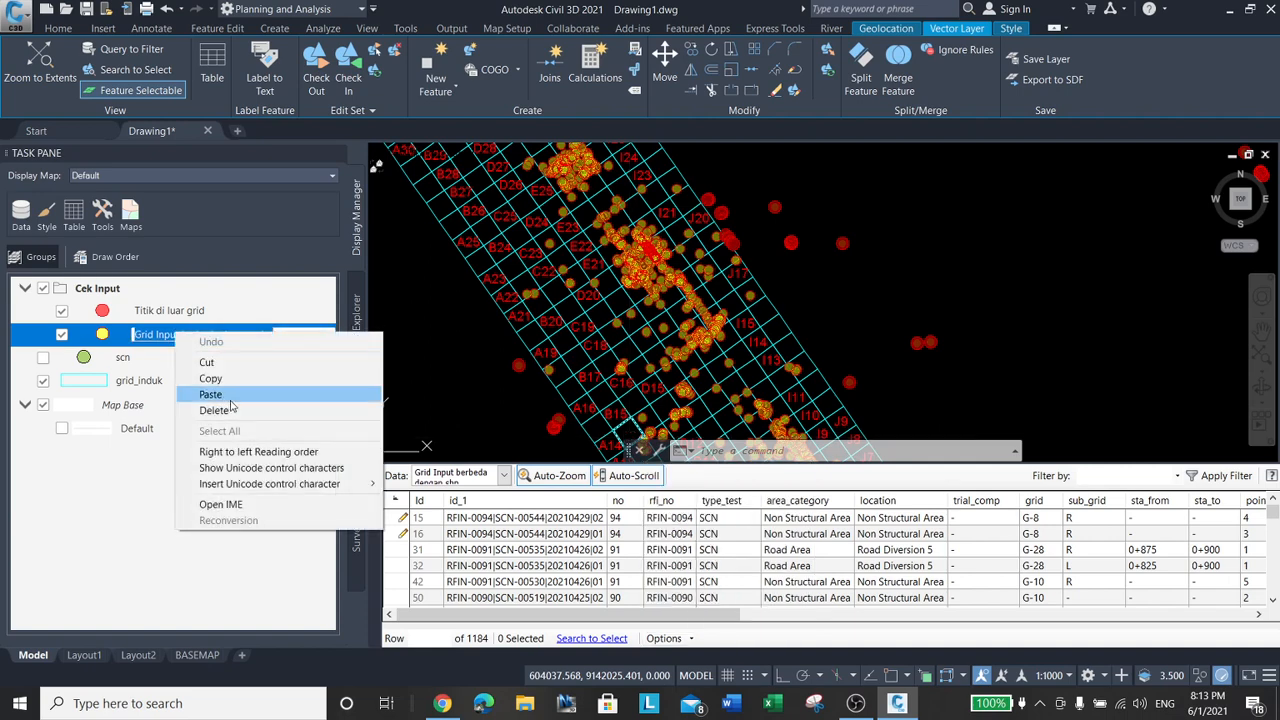
click(164, 336)
click(229, 421)
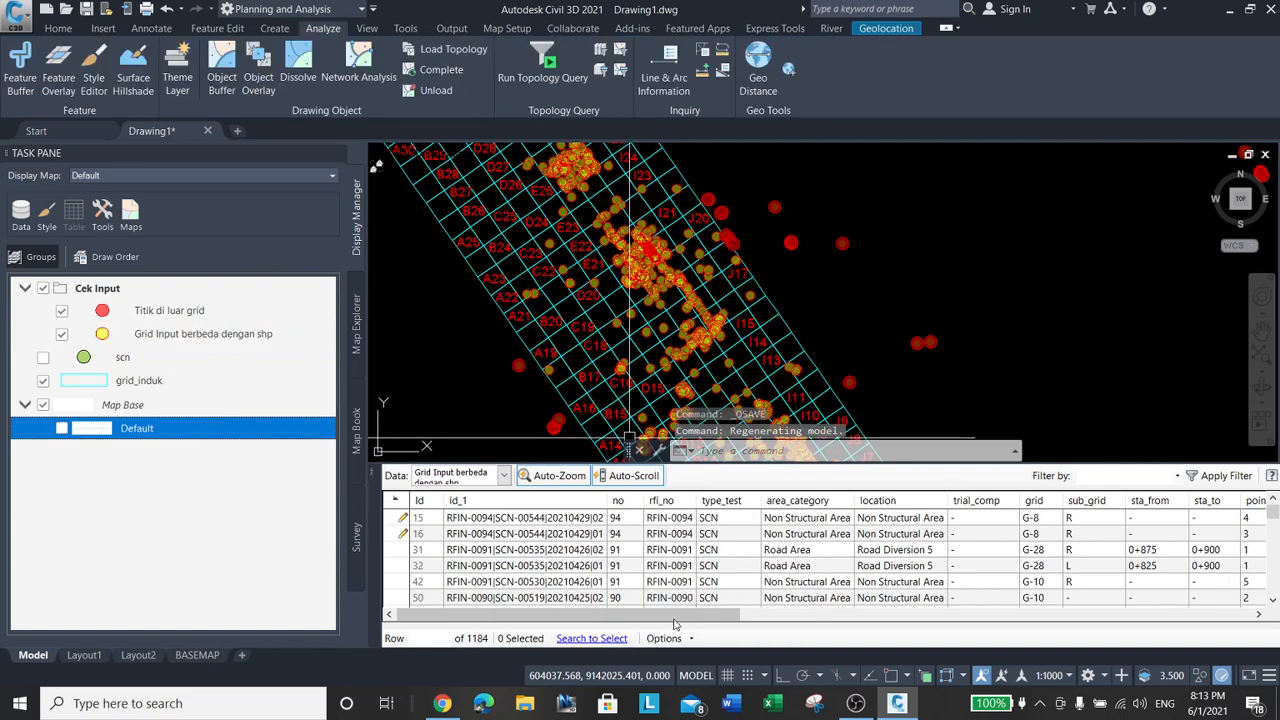
drag(724, 614, 1270, 626)
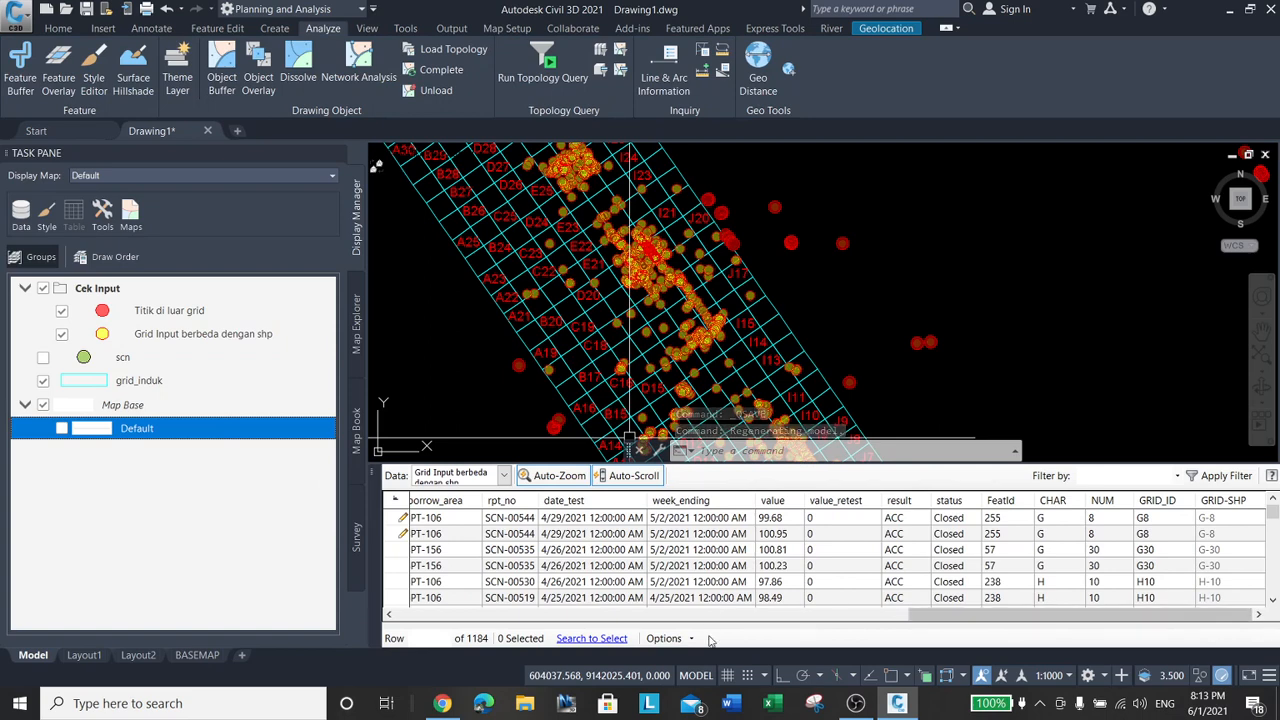
click(198, 336)
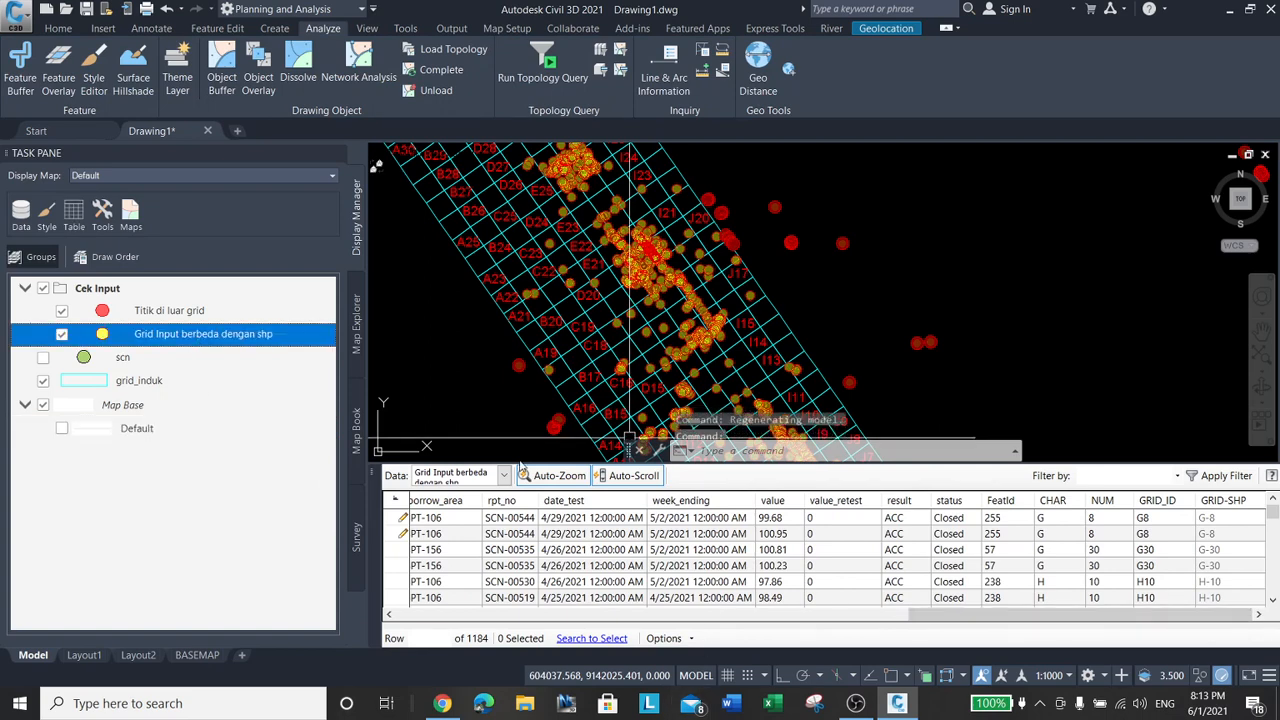
click(691, 639)
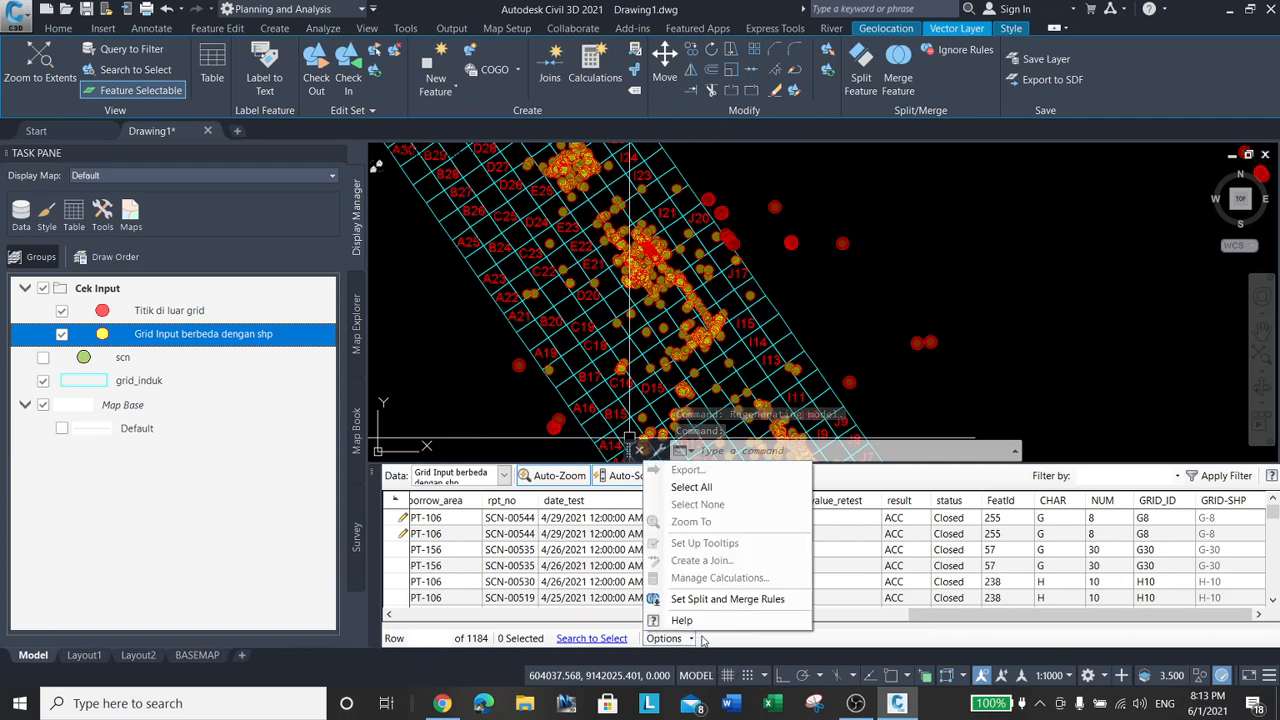
Try editing the rpt_no and borrow_area values of the second record in the data table.
click(453, 536)
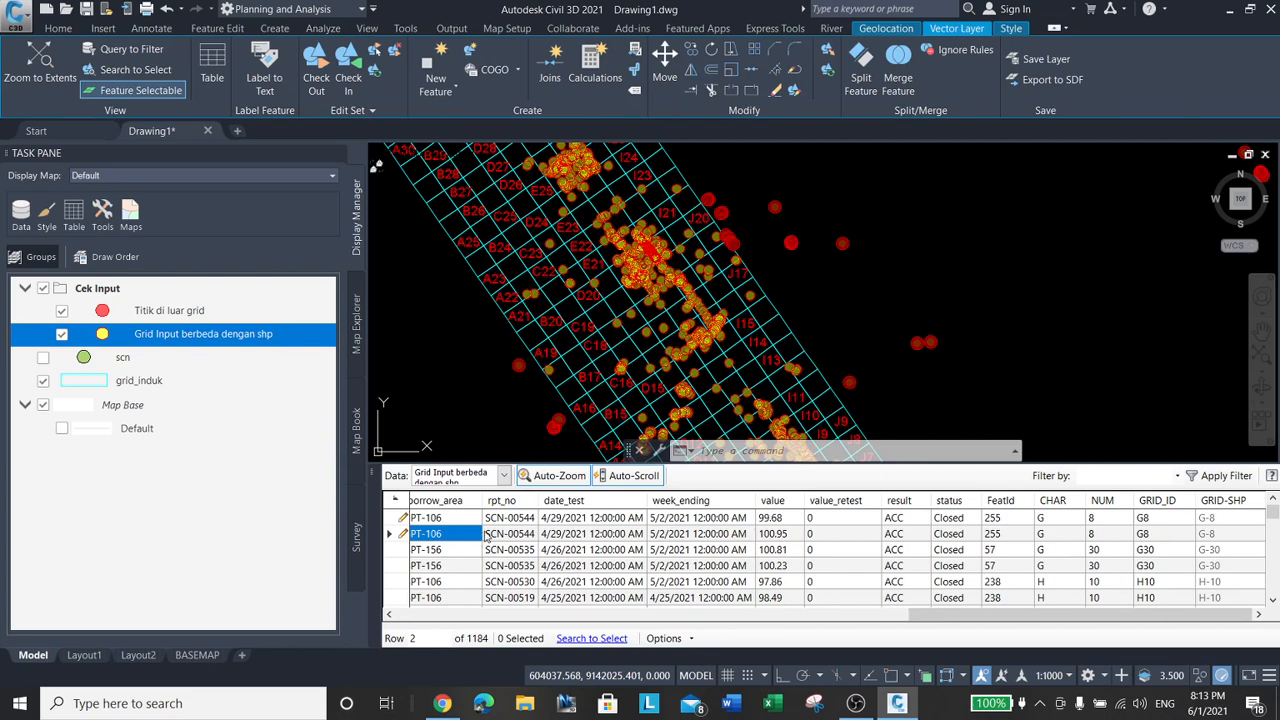
right_click(488, 537)
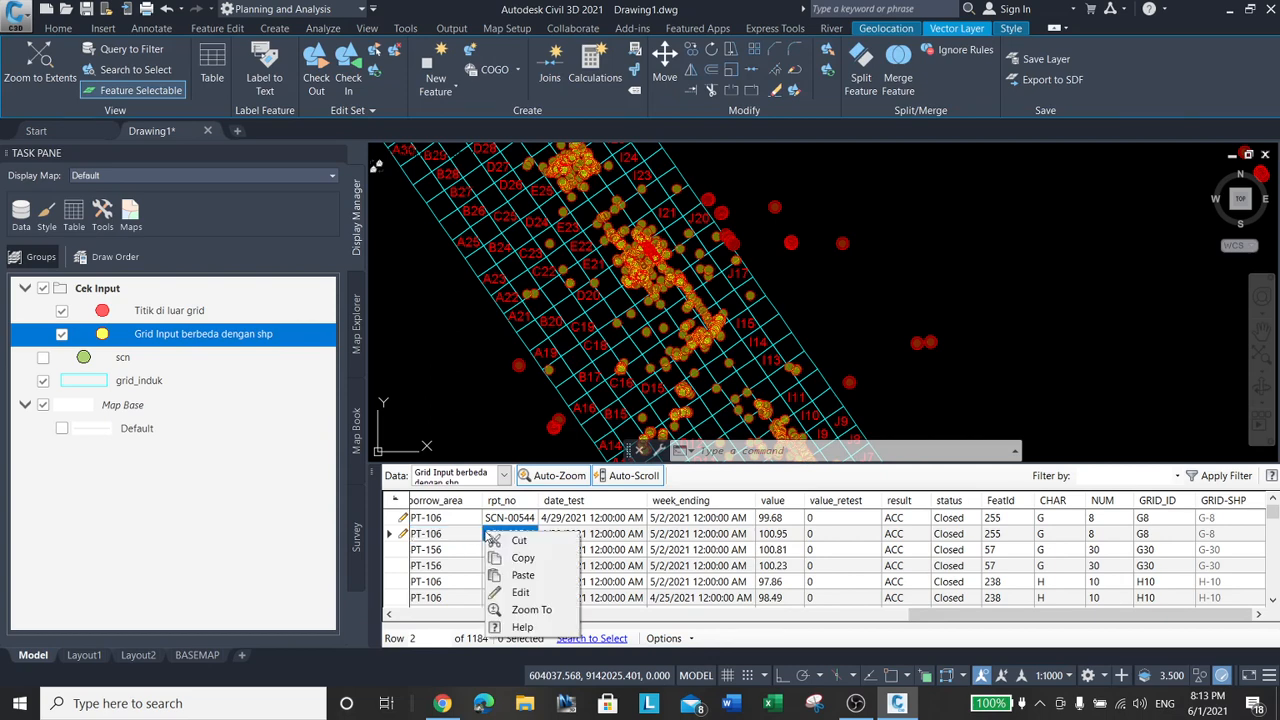
click(517, 592)
click(463, 537)
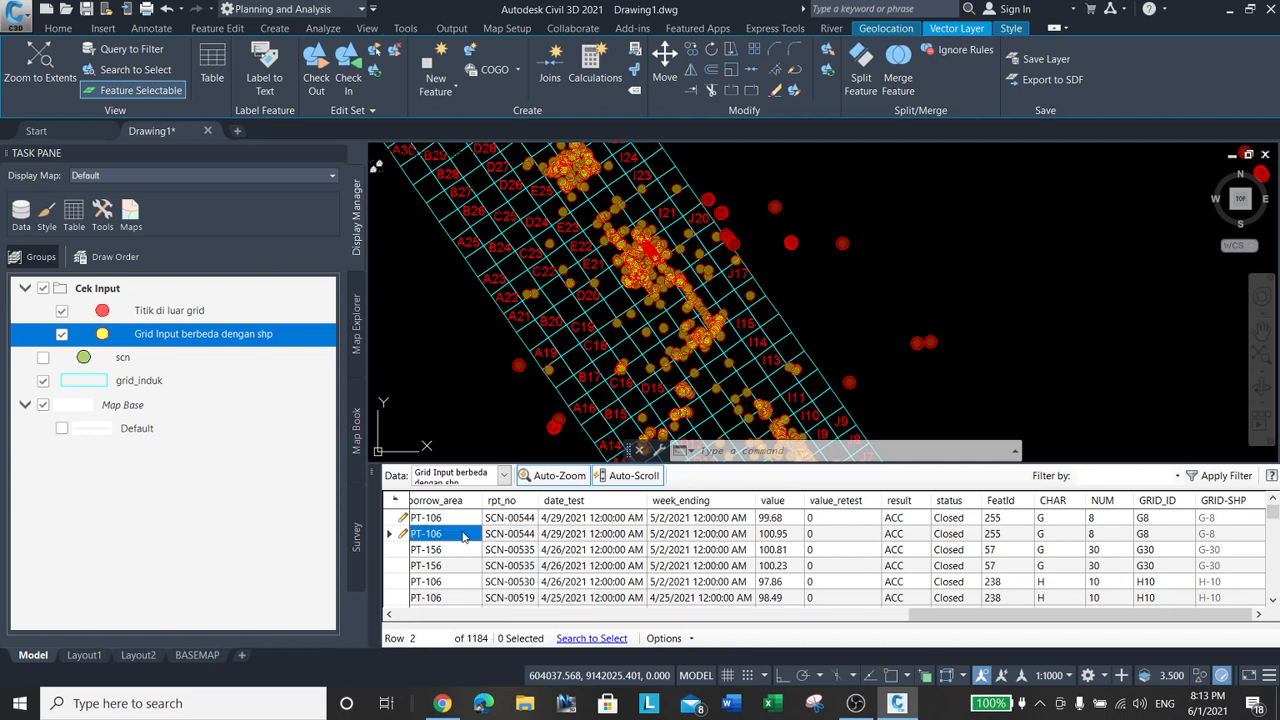
click(463, 535)
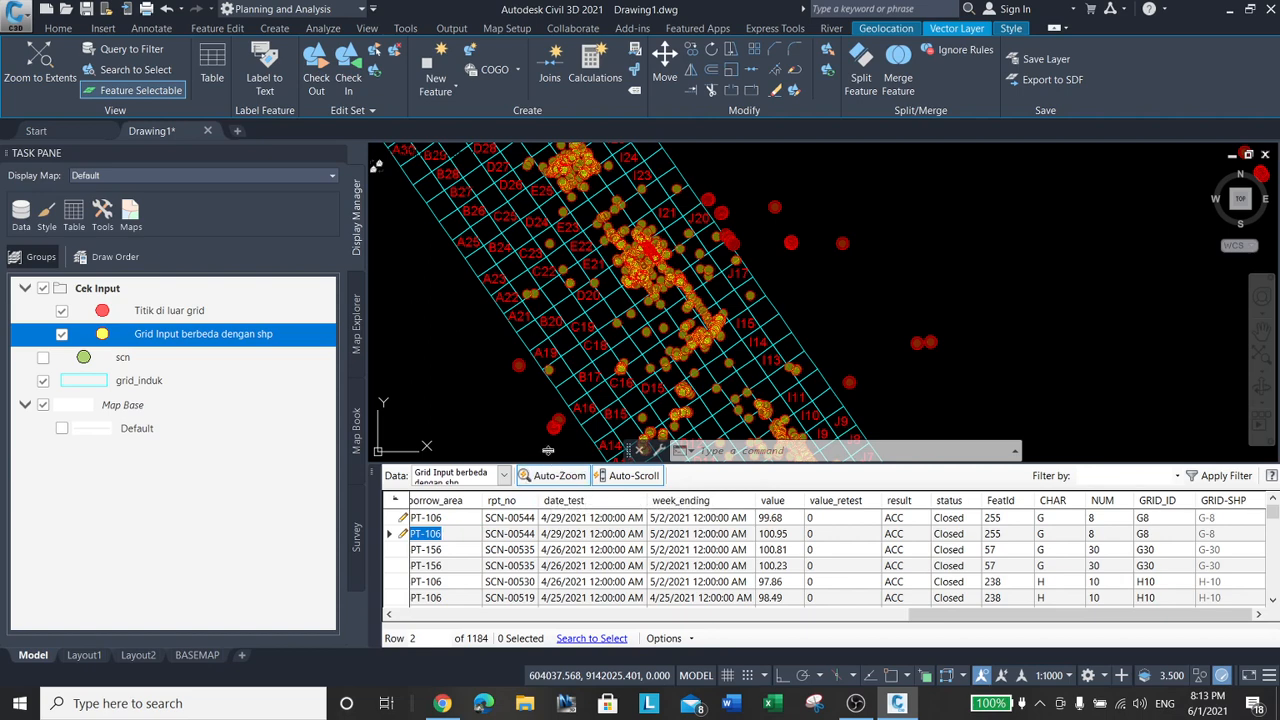
Enlarge the data table to show more records and check the drawing's data connections.
drag(548, 452, 545, 388)
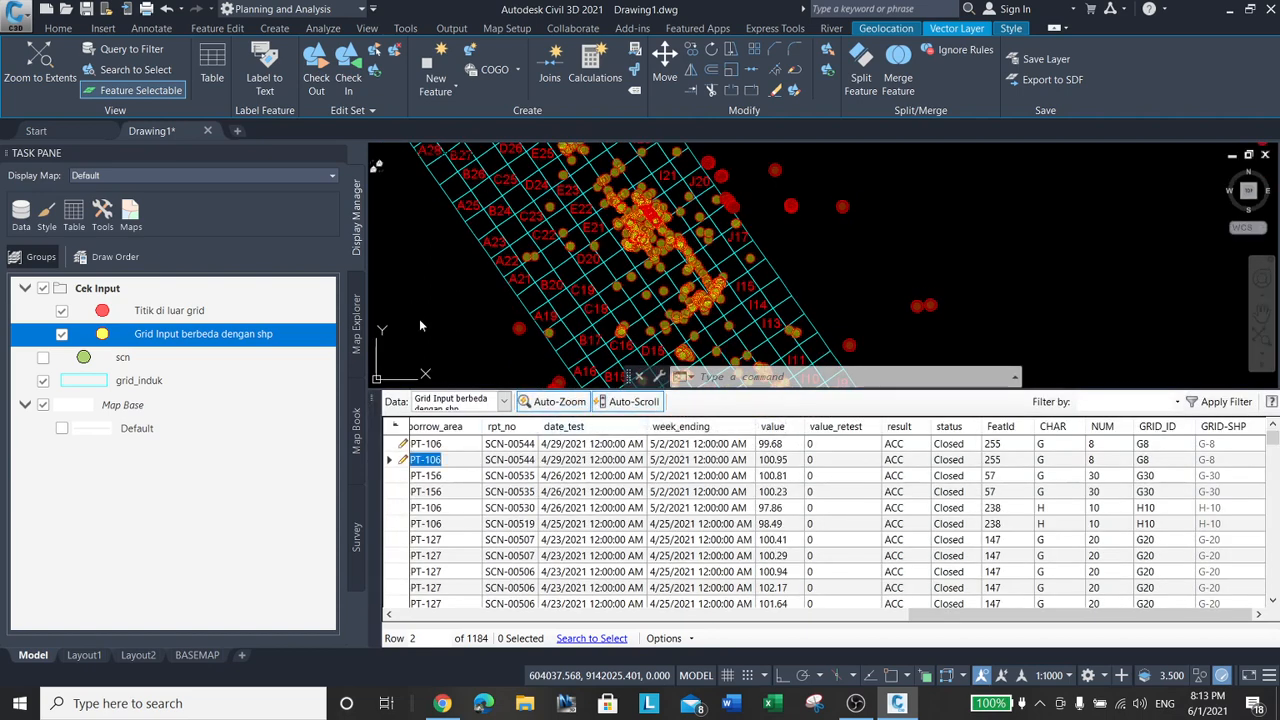
click(360, 352)
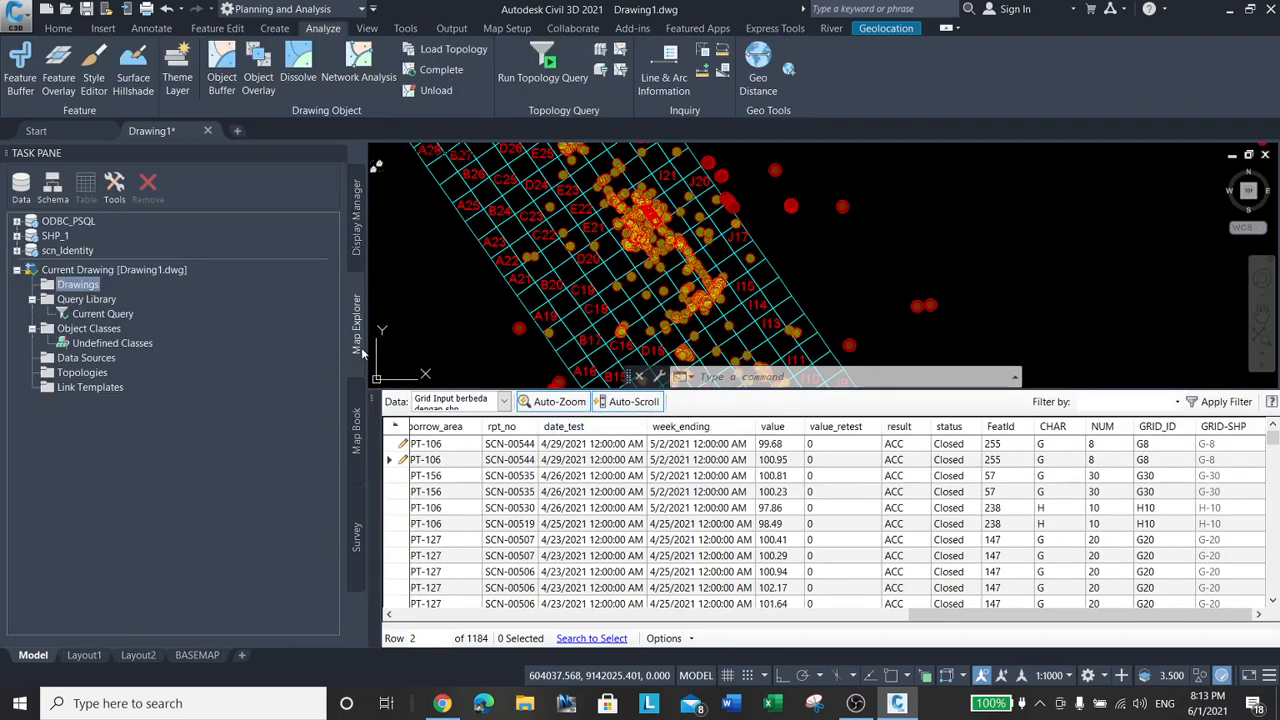
click(357, 248)
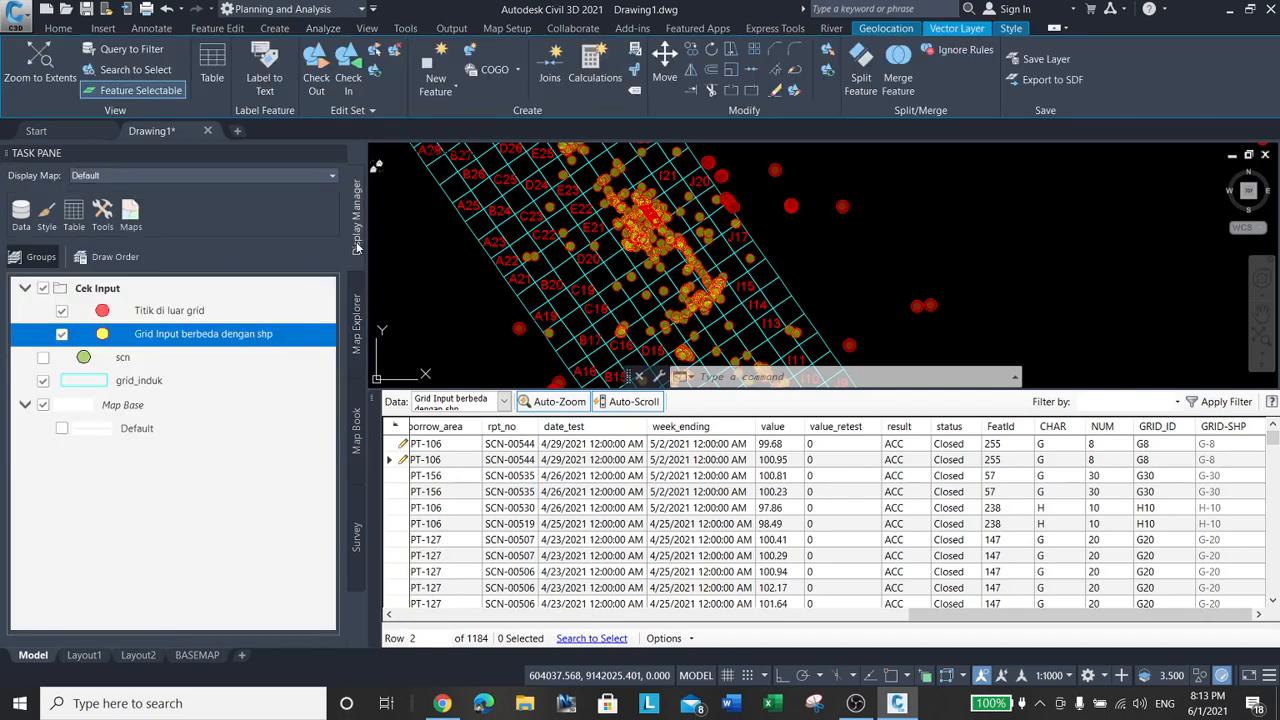
right_click(172, 336)
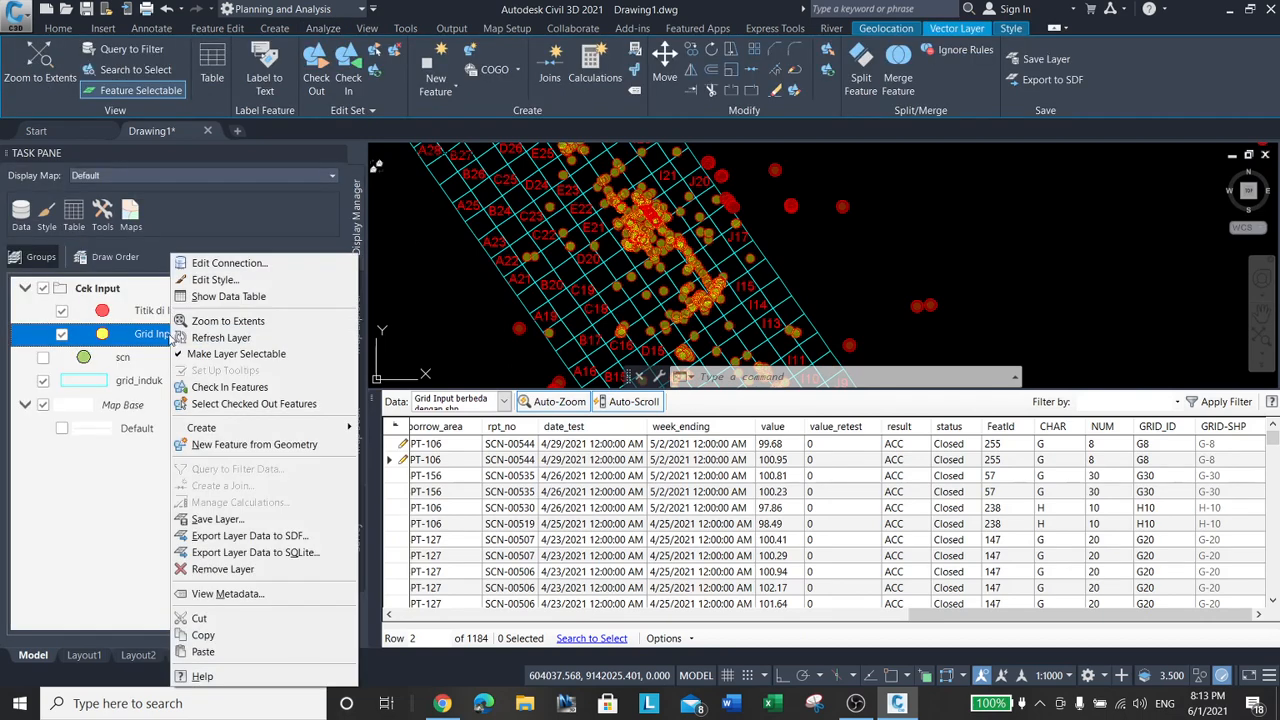
click(282, 524)
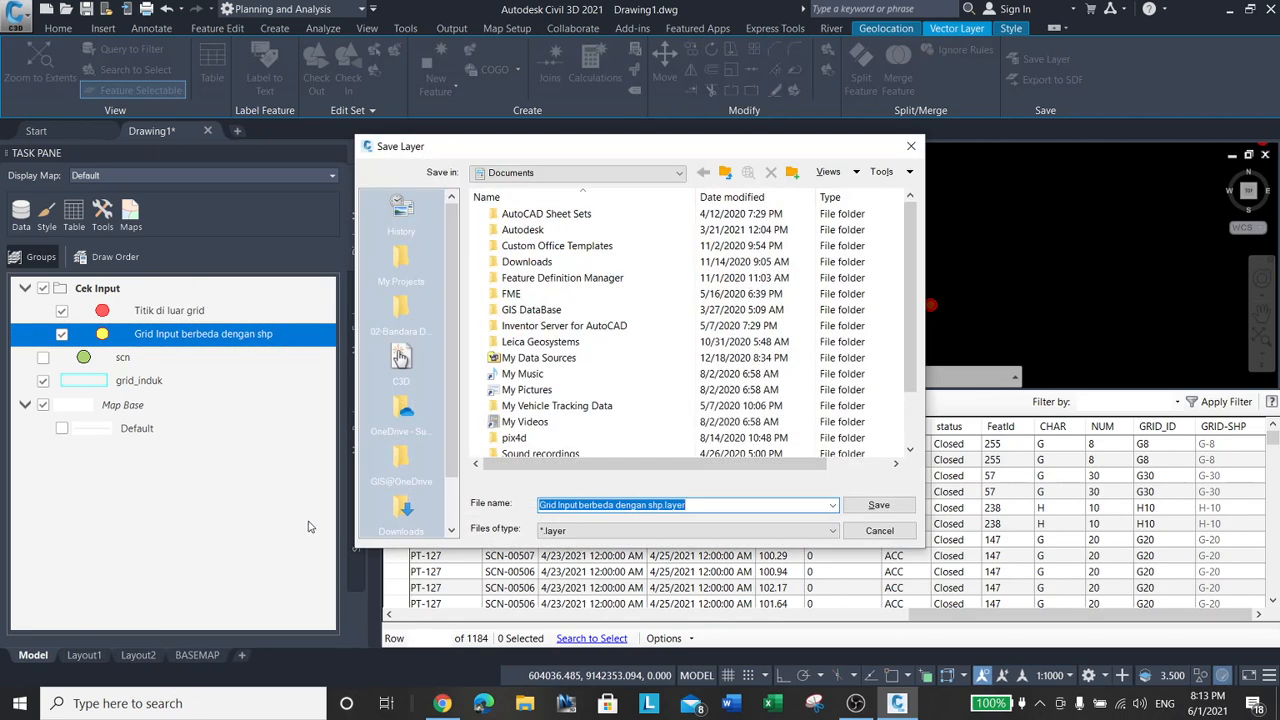
click(879, 530)
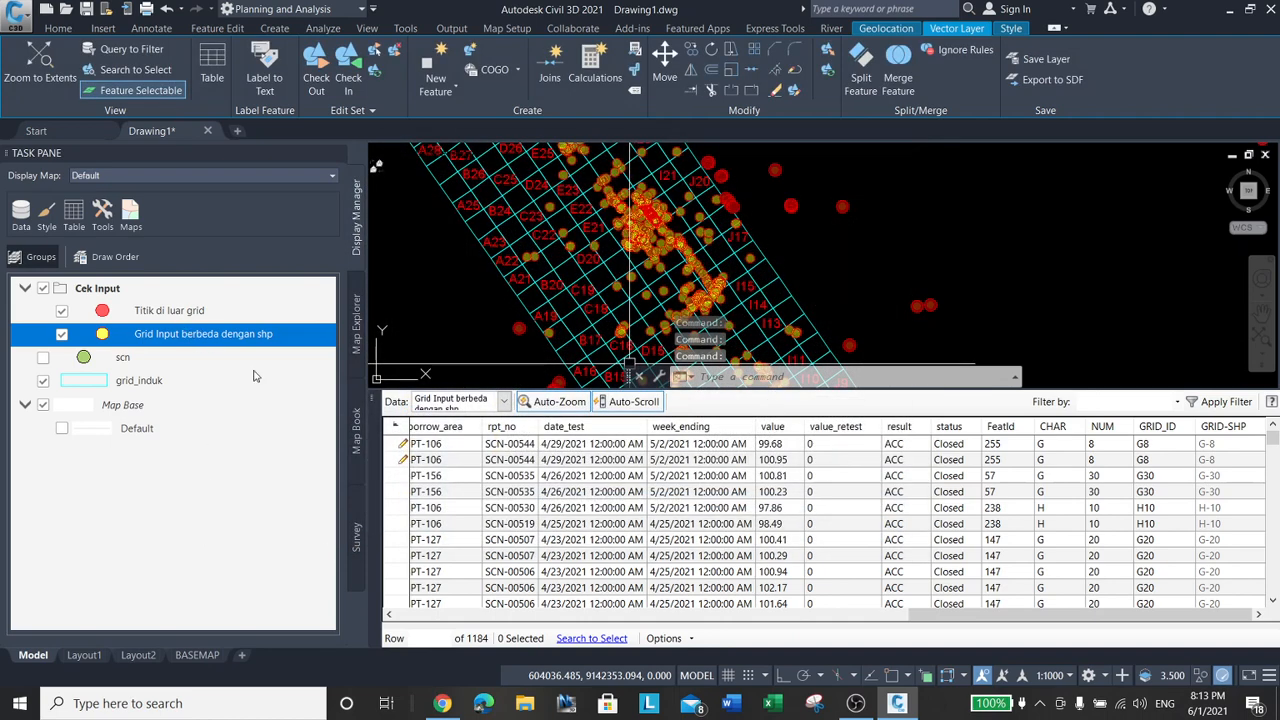
Select the checked-out features of the Grid Input berbeda dengan shp layer and refresh the layer.
right_click(181, 338)
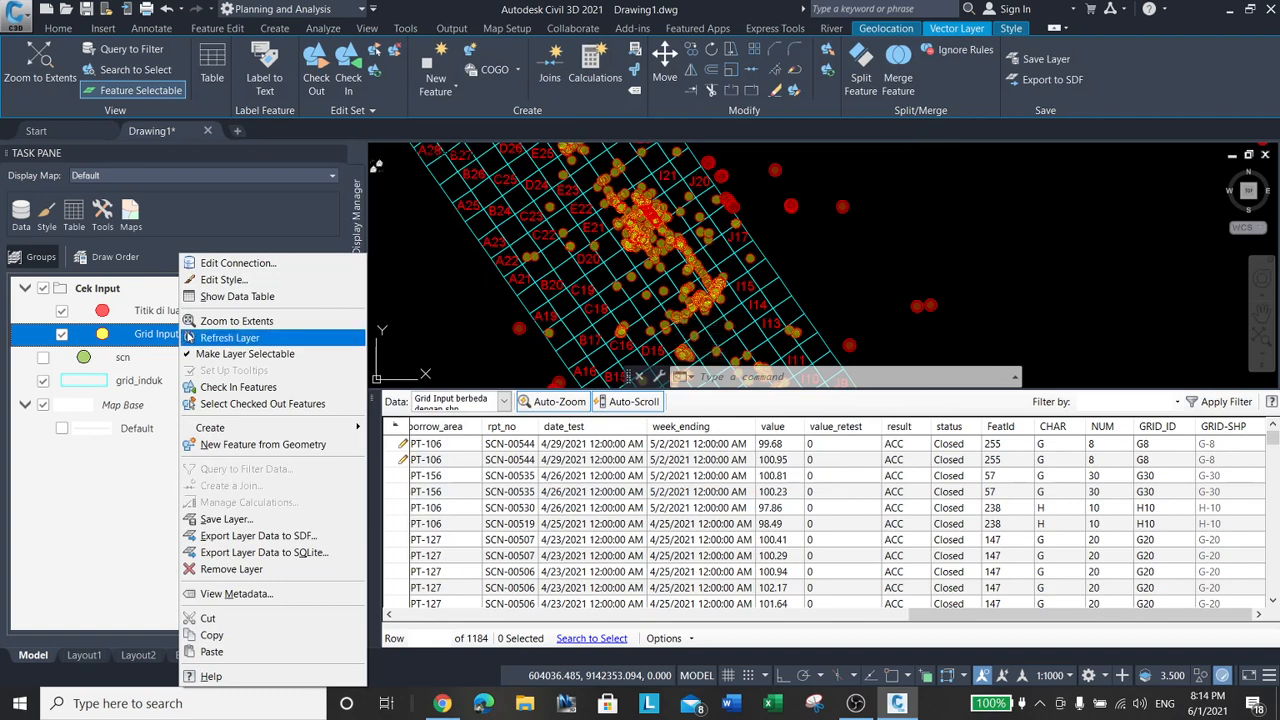
click(252, 404)
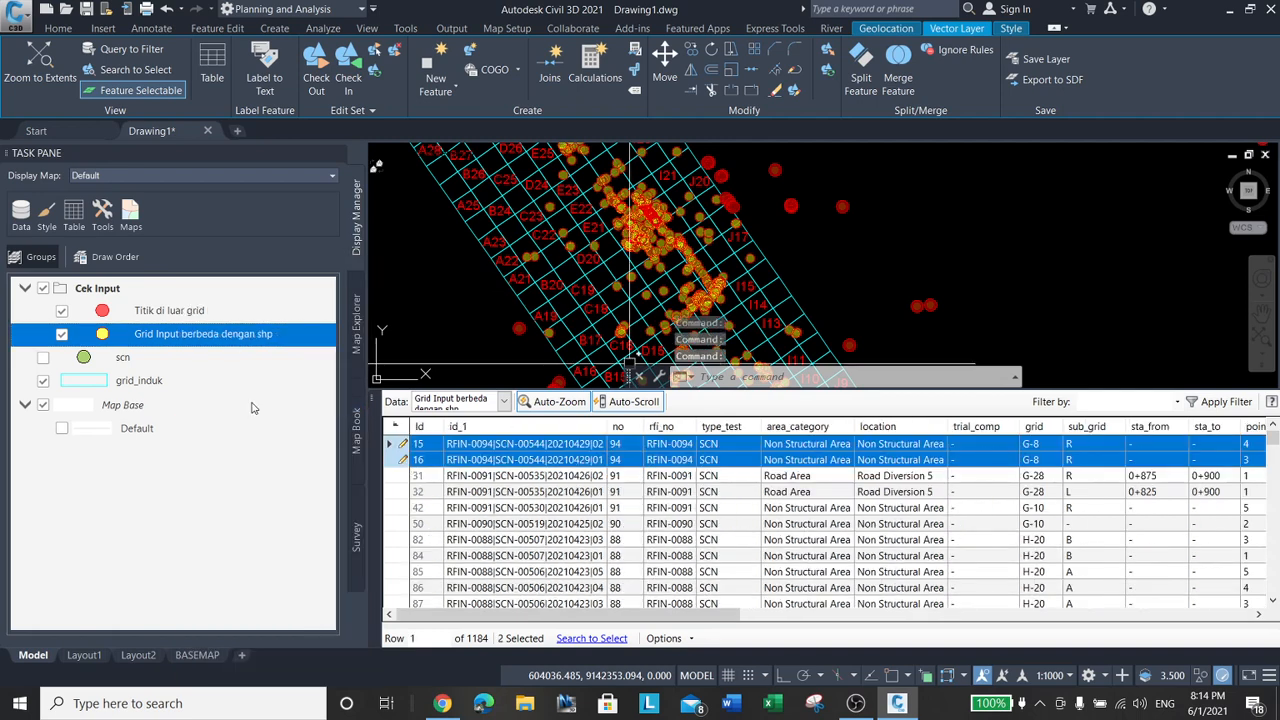
right_click(188, 338)
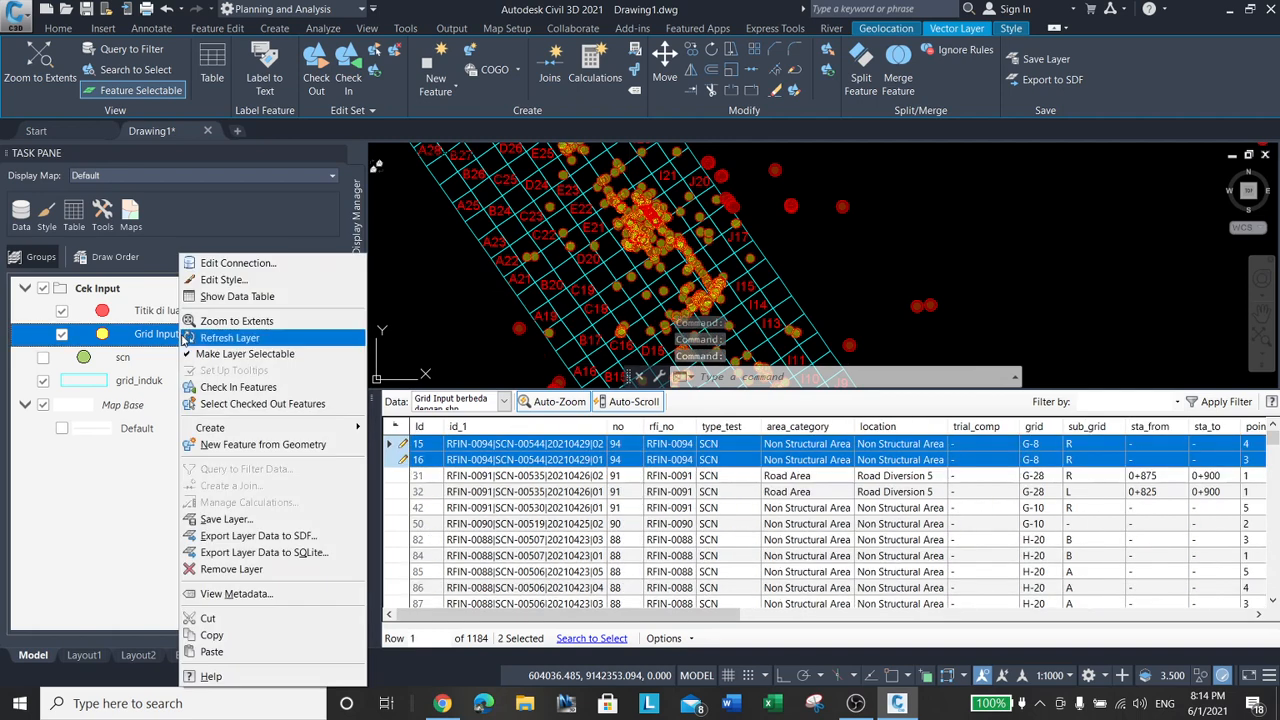
click(188, 340)
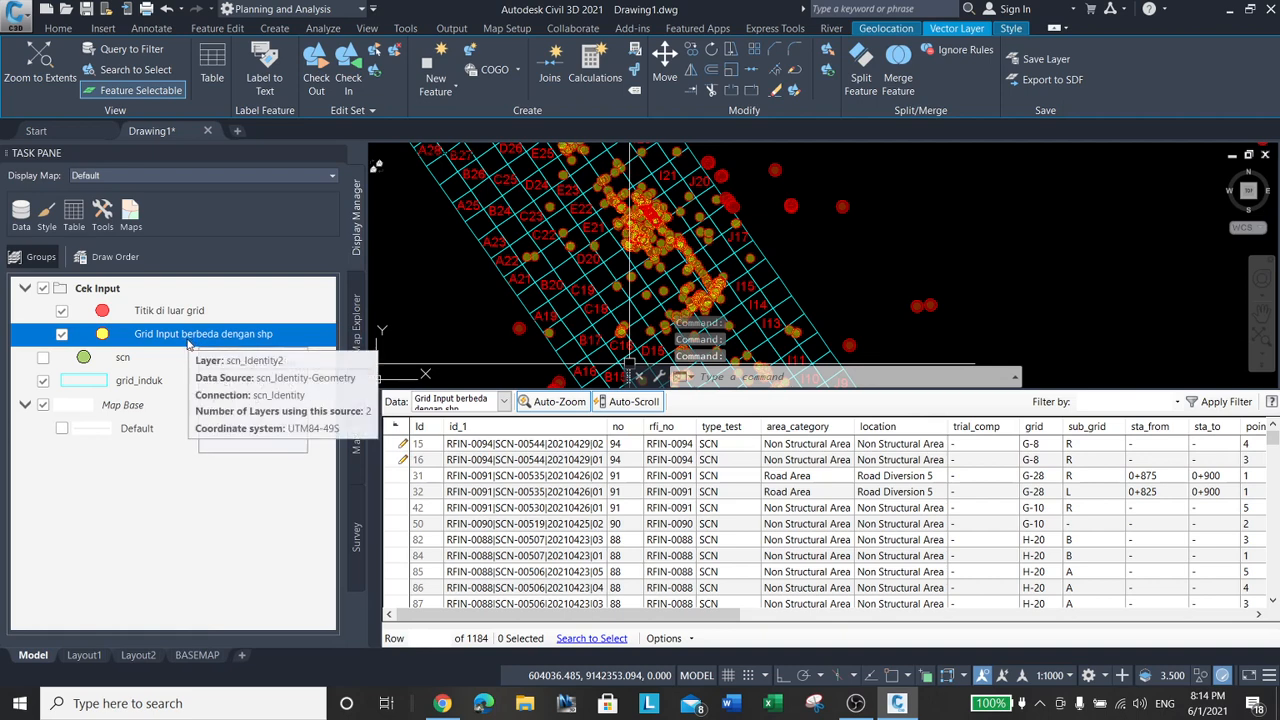
Show the data table of the Titik di luar grid layer and look through its columns.
click(181, 314)
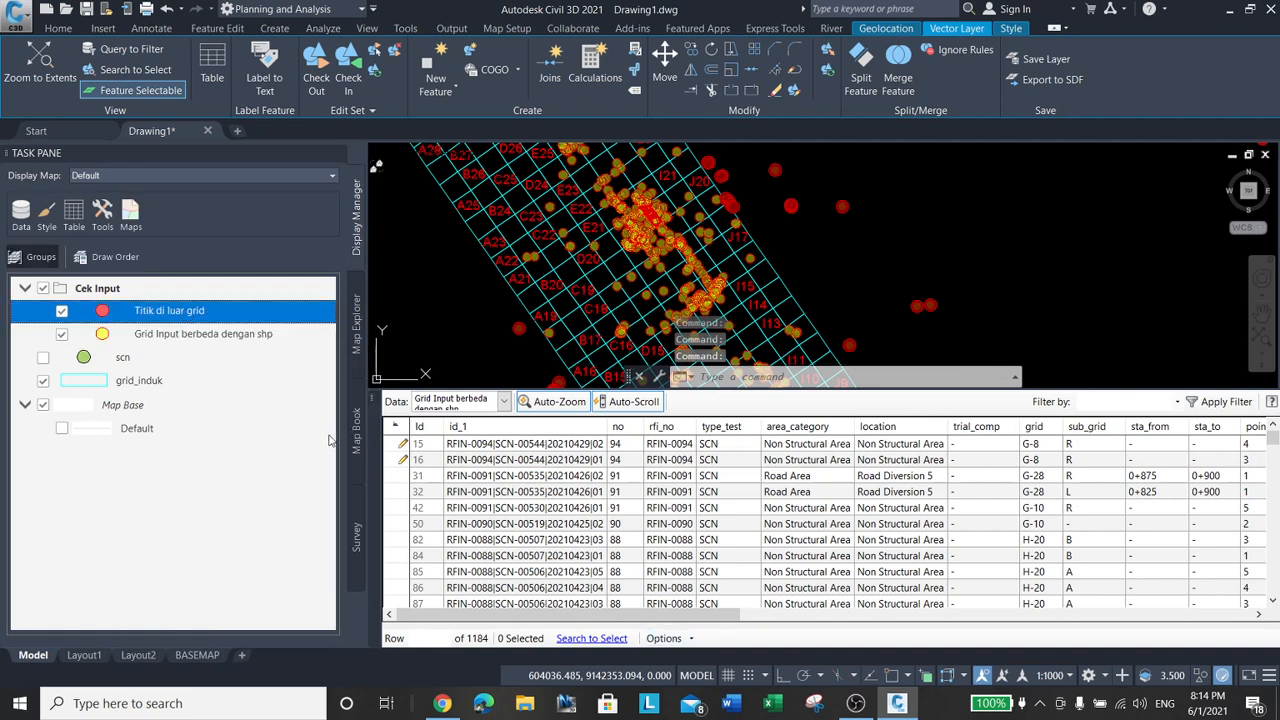
right_click(198, 316)
click(228, 298)
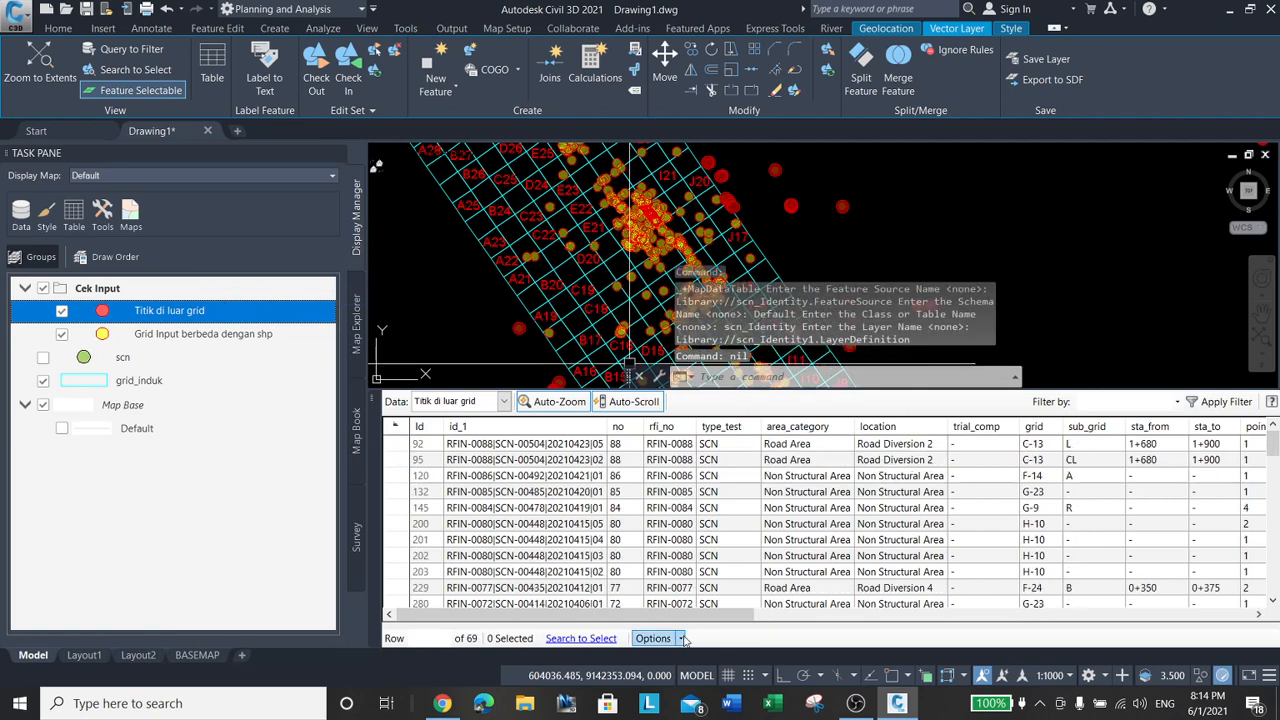
drag(725, 614, 955, 614)
drag(1100, 597, 746, 640)
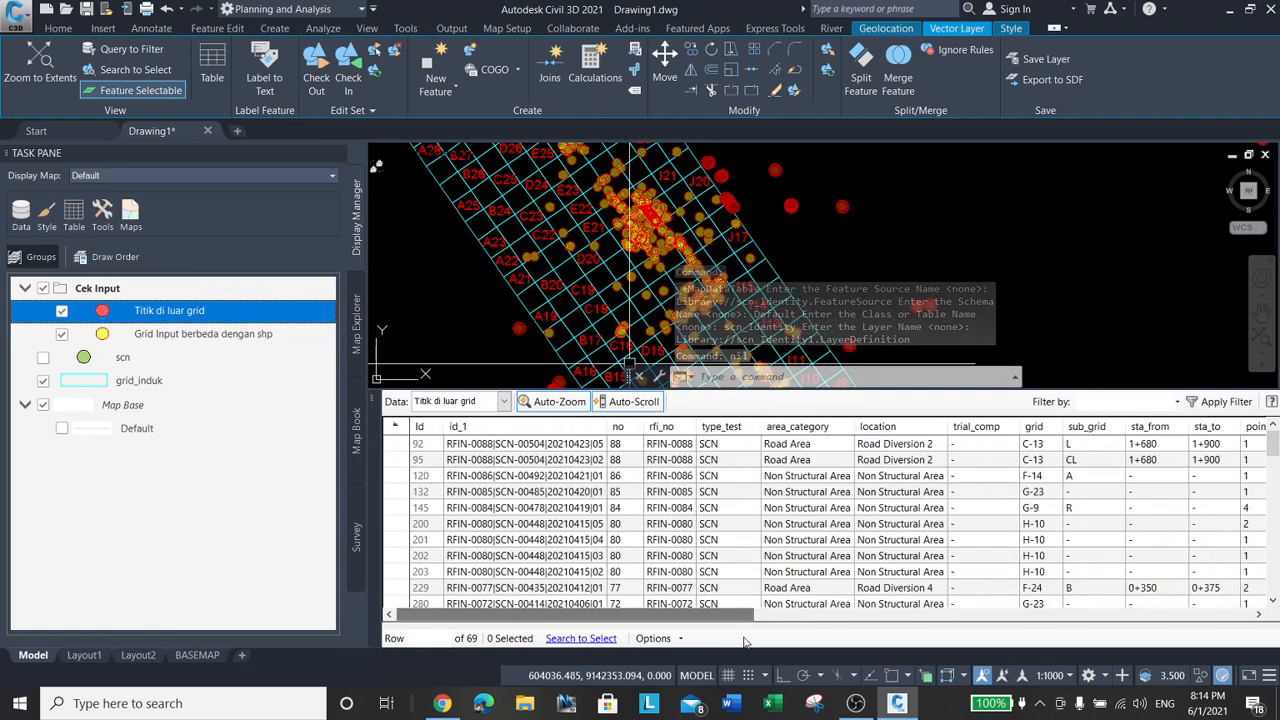
Create a calculation X ( Geometry ) for the Titik di luar grid layer and show its column in the data table.
click(681, 639)
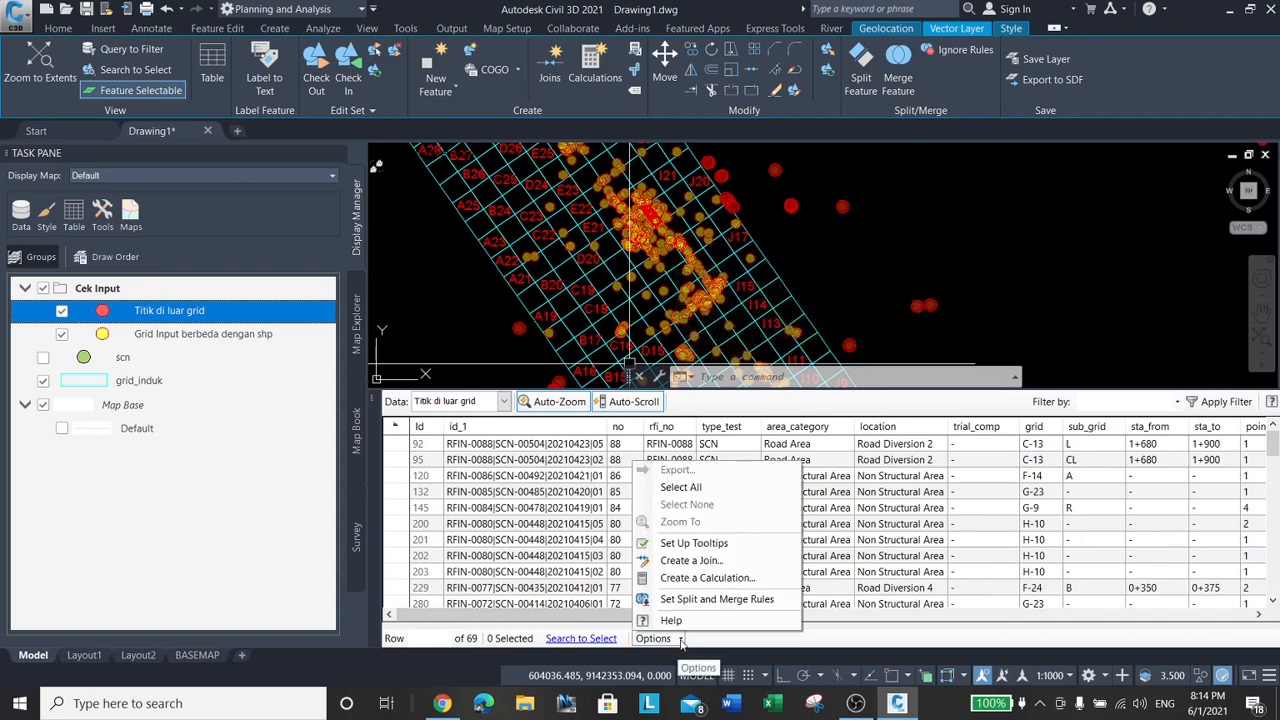
click(707, 578)
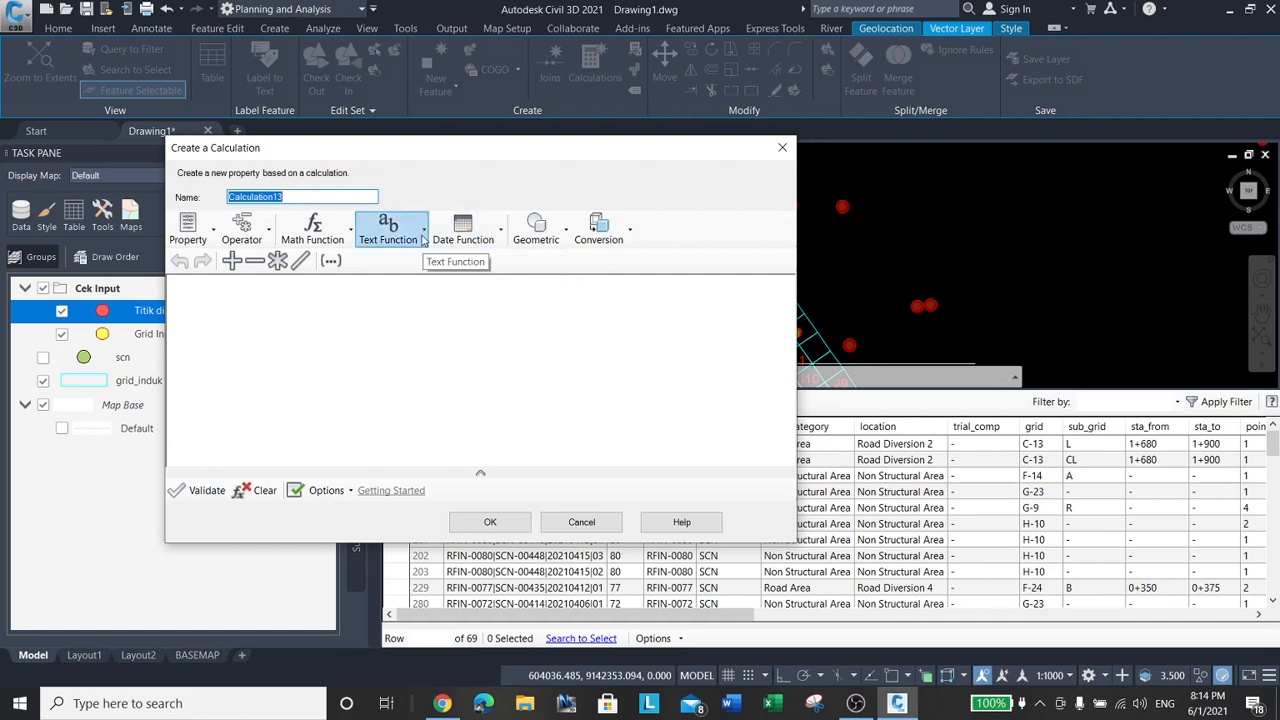
click(566, 230)
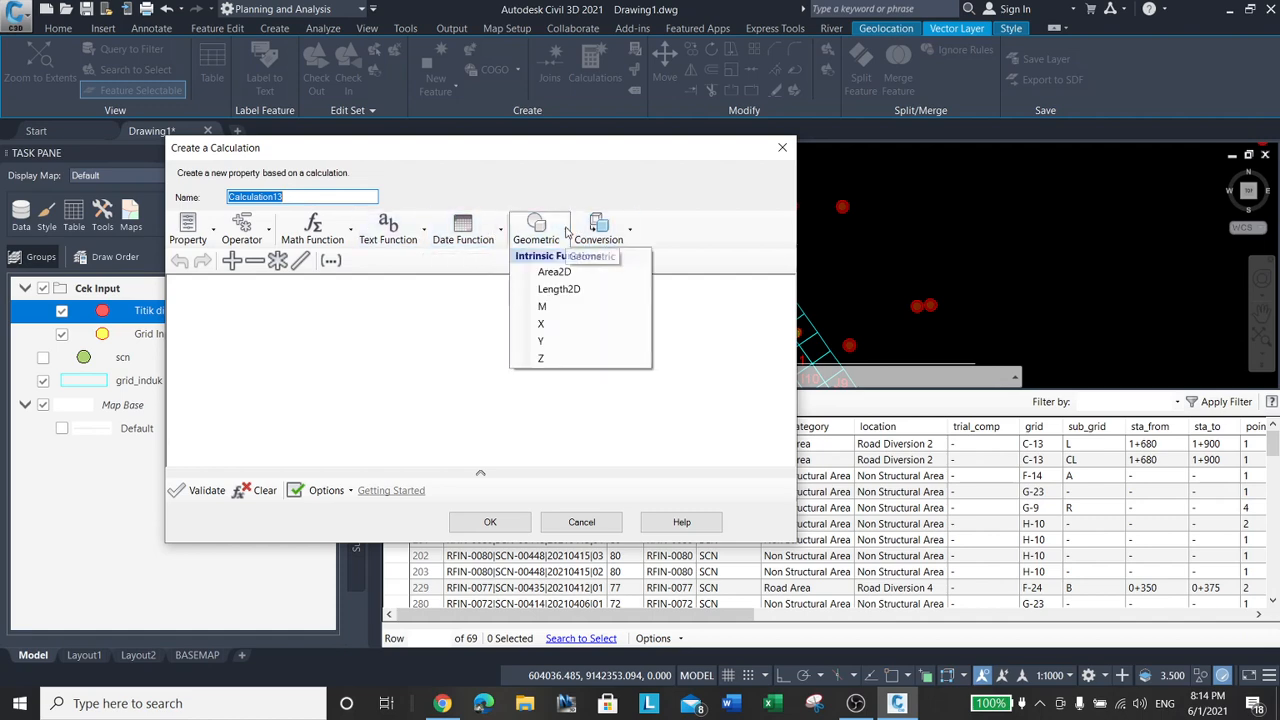
click(569, 322)
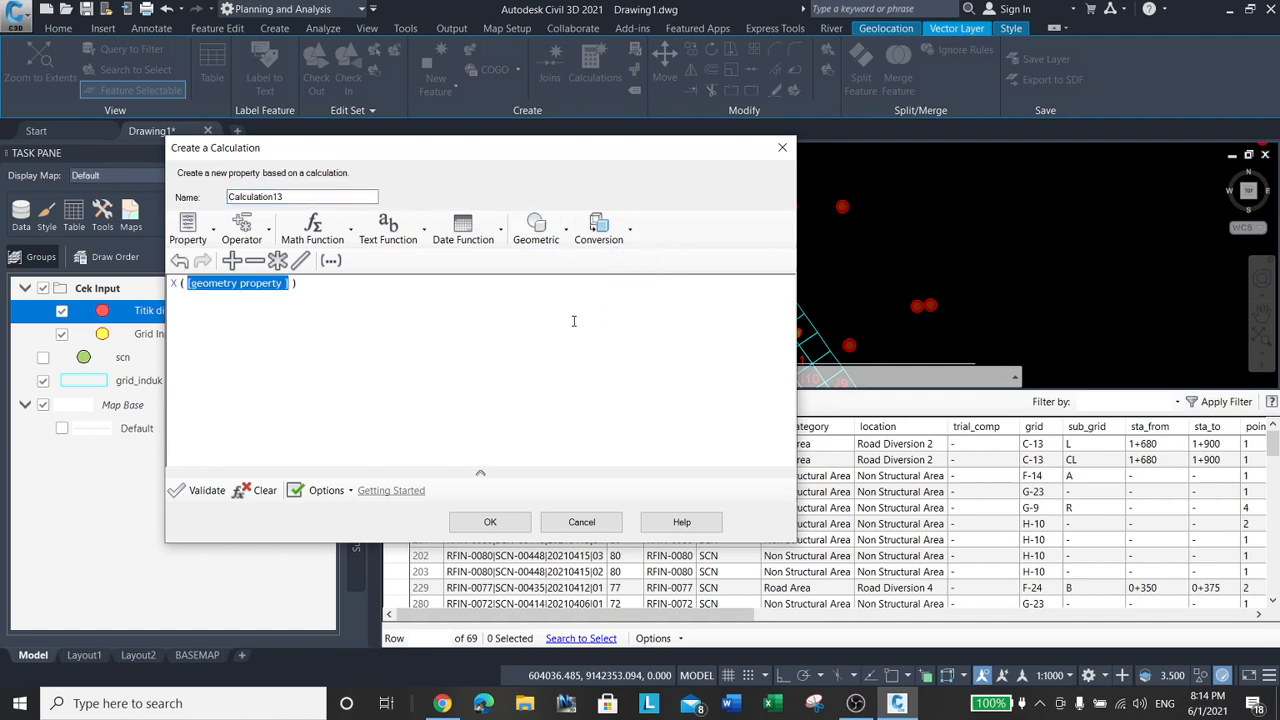
click(213, 229)
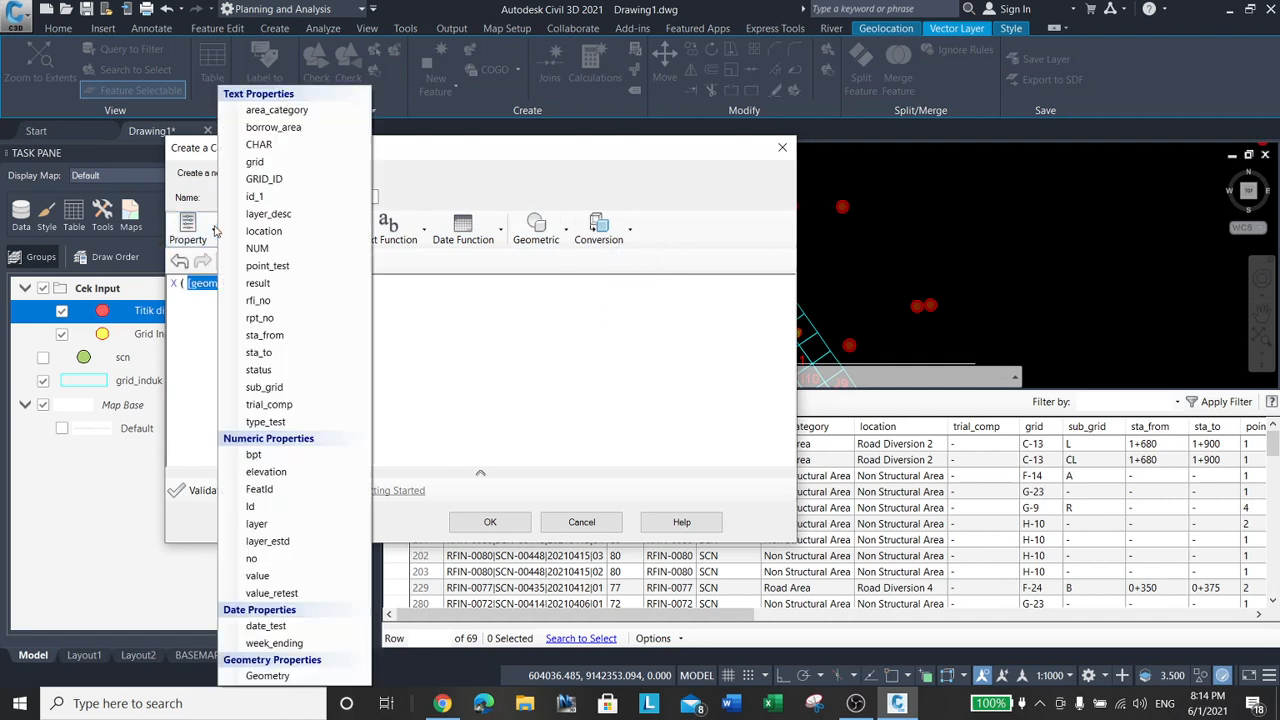
click(318, 674)
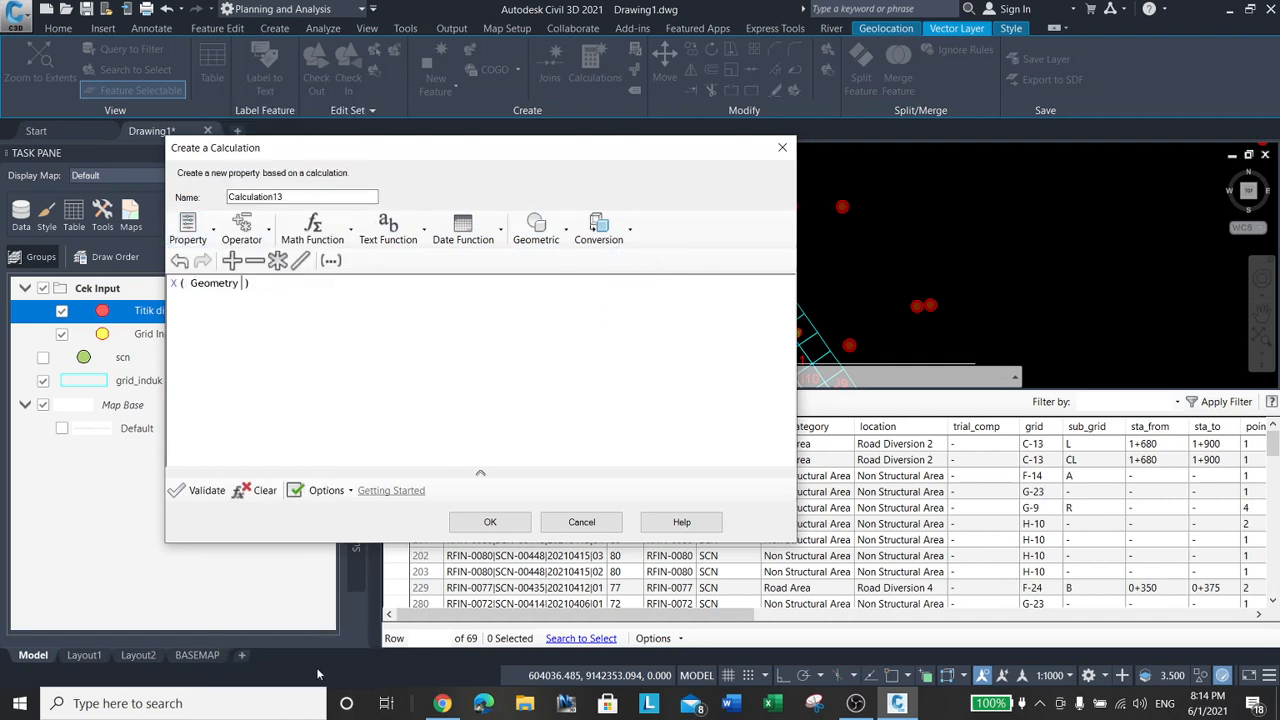
click(490, 522)
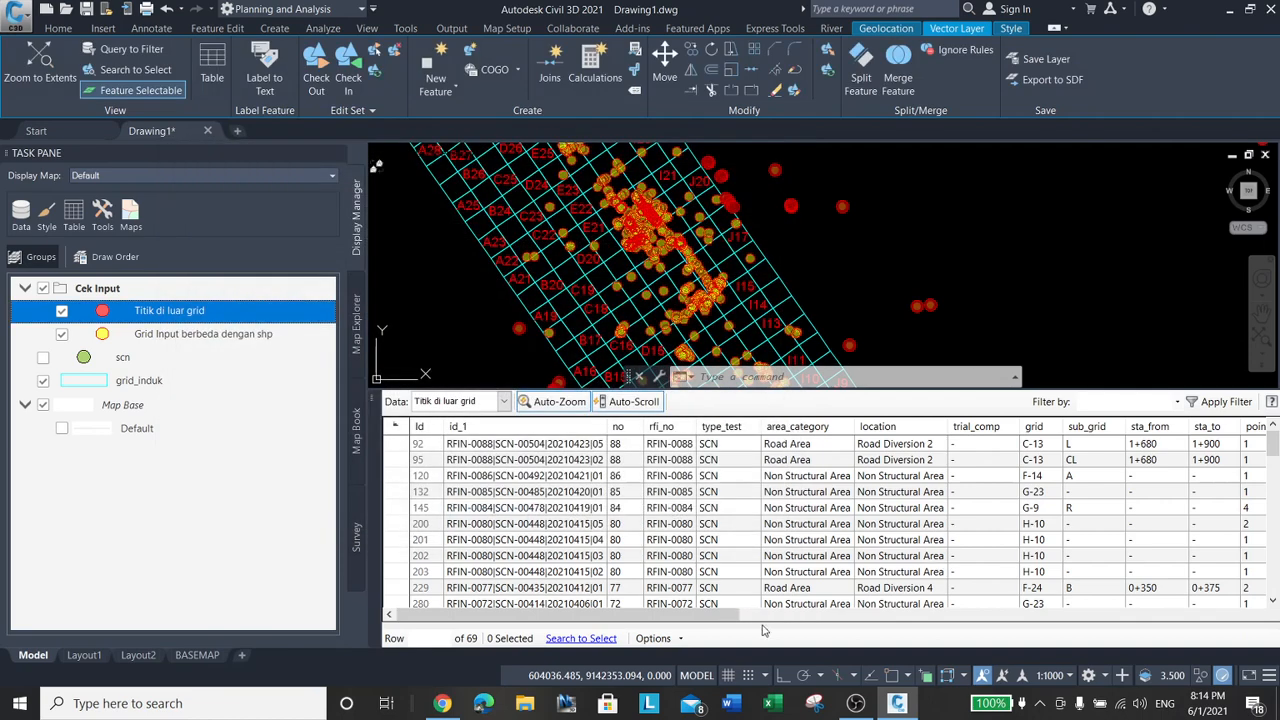
drag(727, 617, 1272, 603)
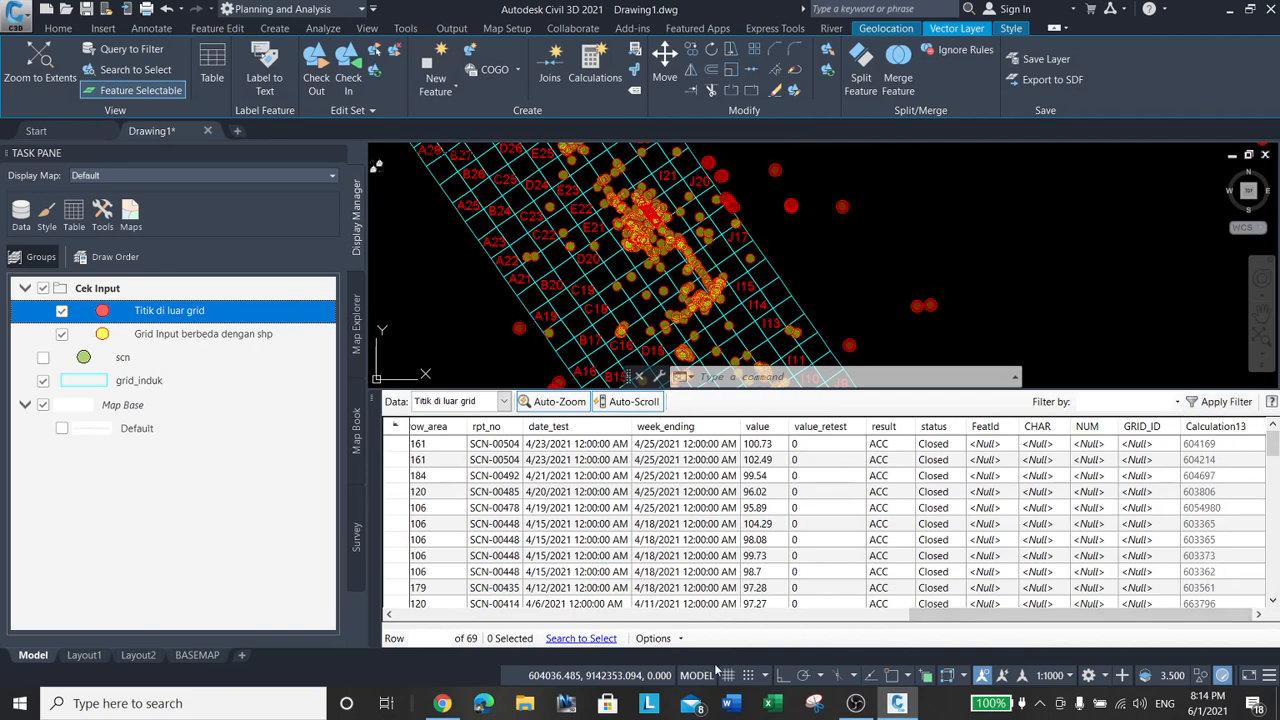
Rename the X ( Geometry ) calculation of the Titik di luar grid layer to X.
click(656, 638)
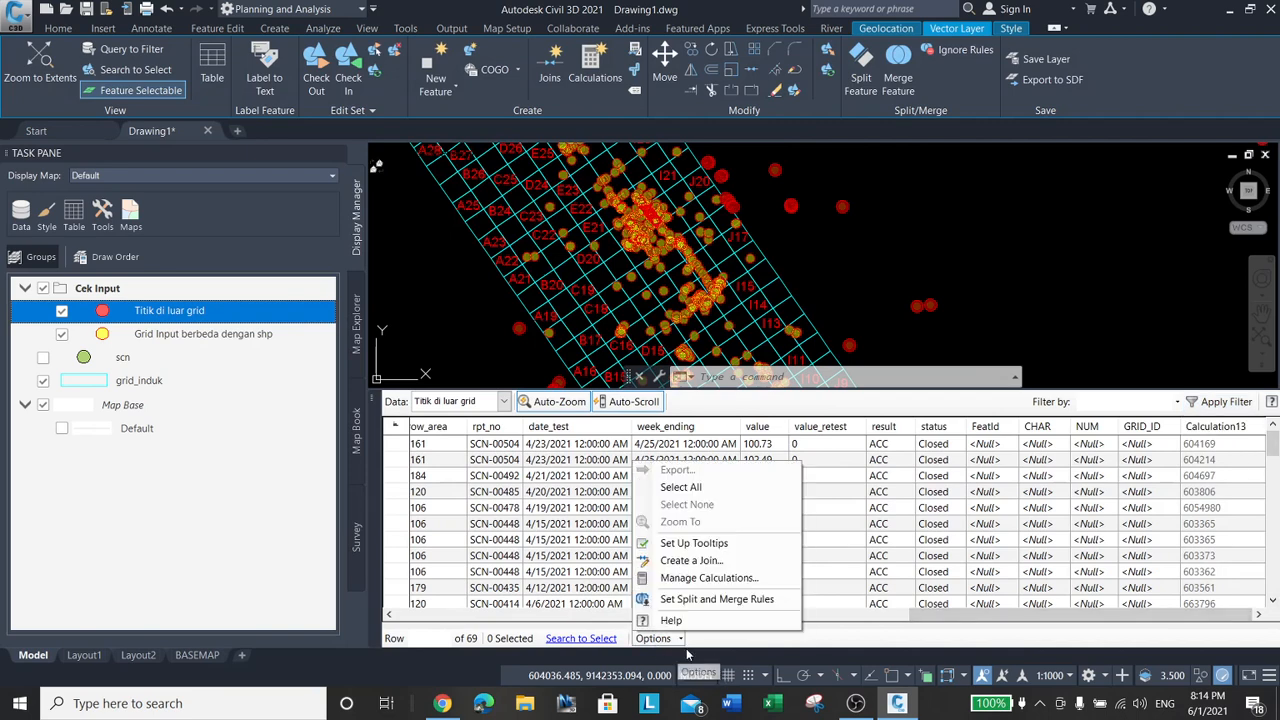
click(710, 578)
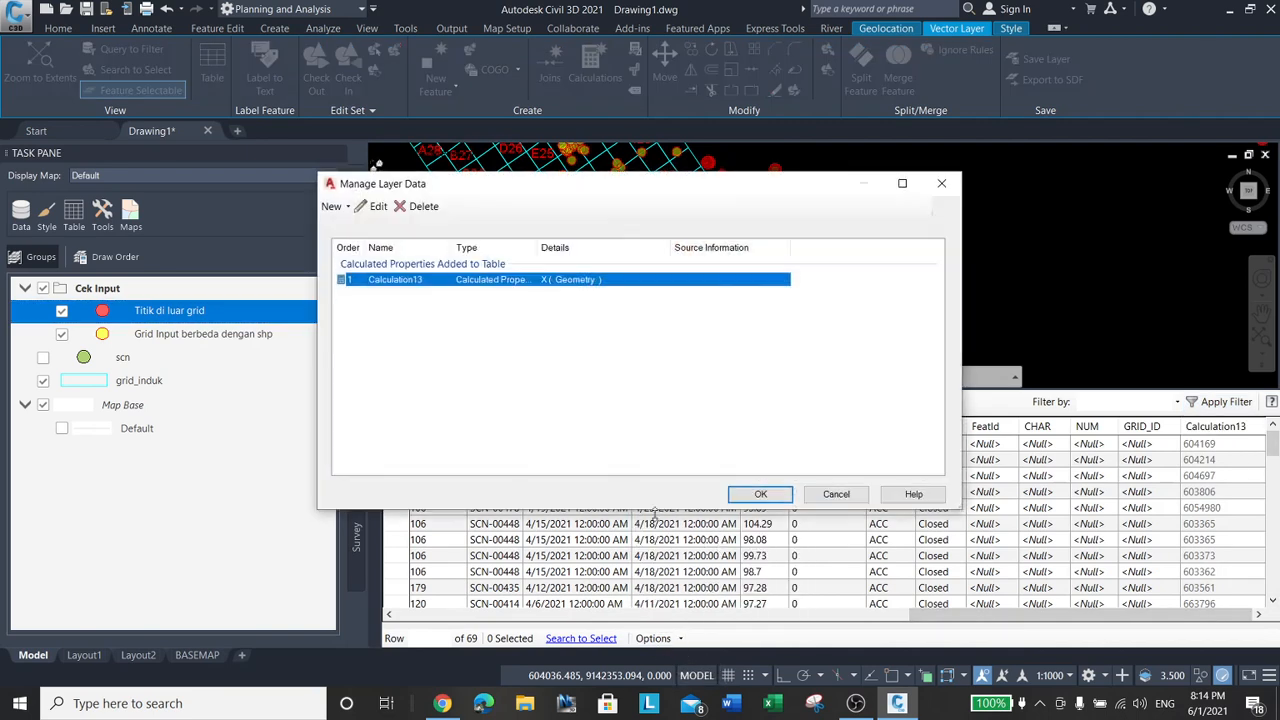
click(374, 206)
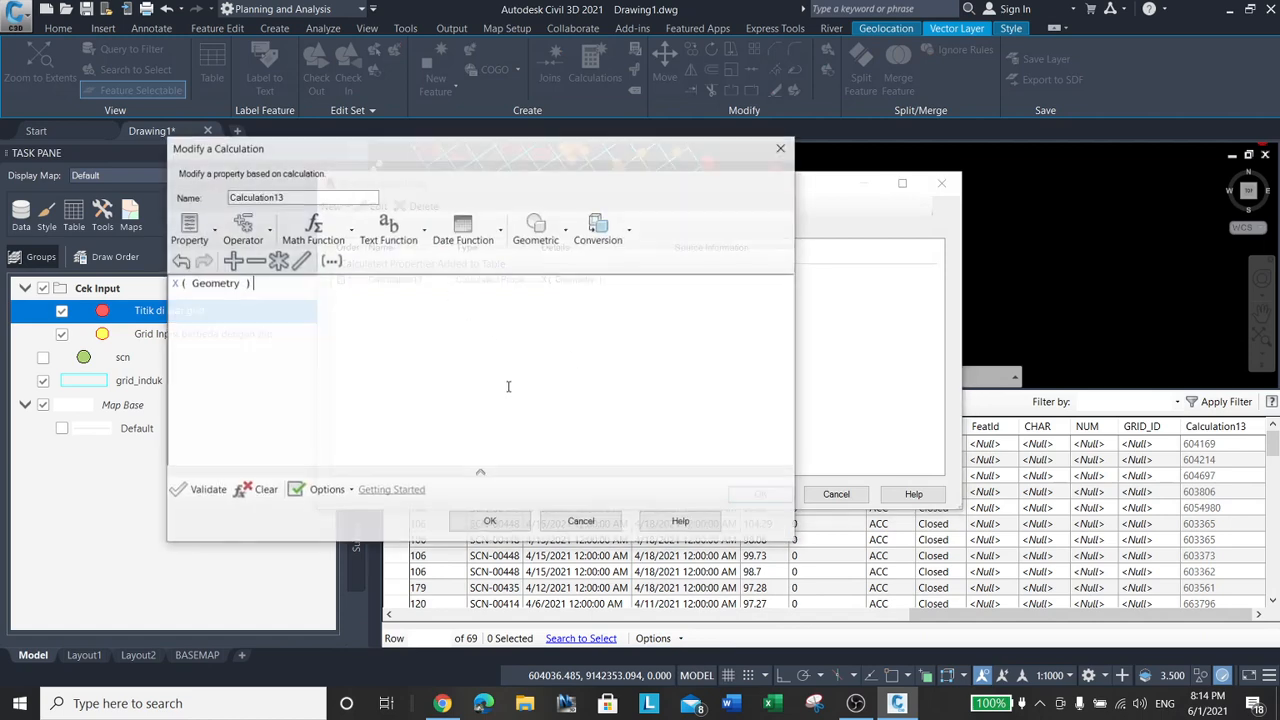
drag(370, 197, 15, 197)
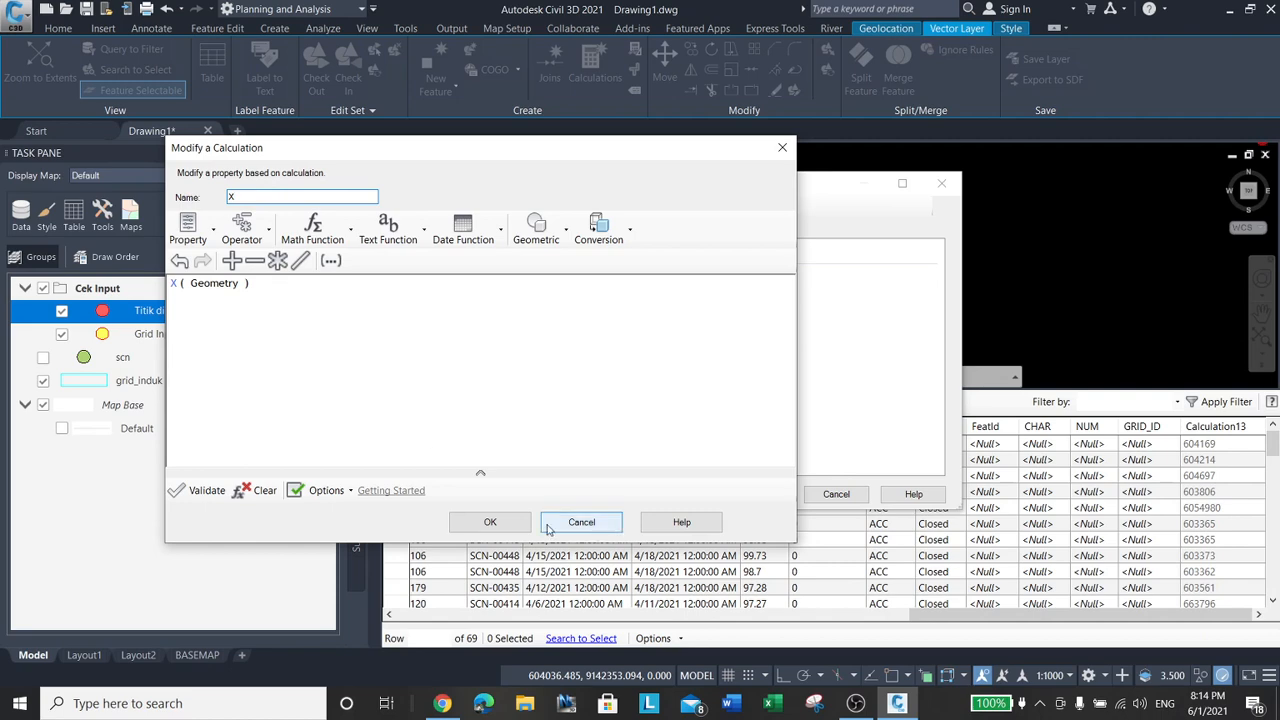
click(489, 522)
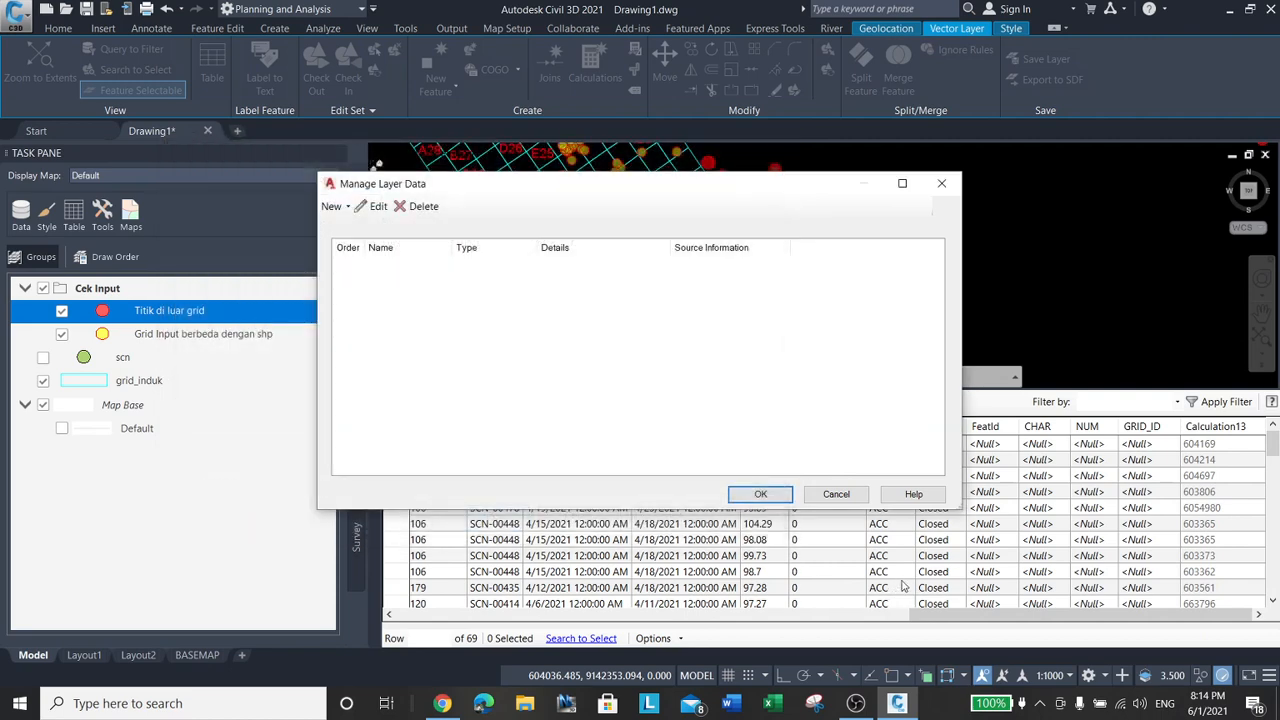
Add a second calculation named Y with the expression Y ( Geometry ) and apply the layer's calculations to the data table.
click(345, 207)
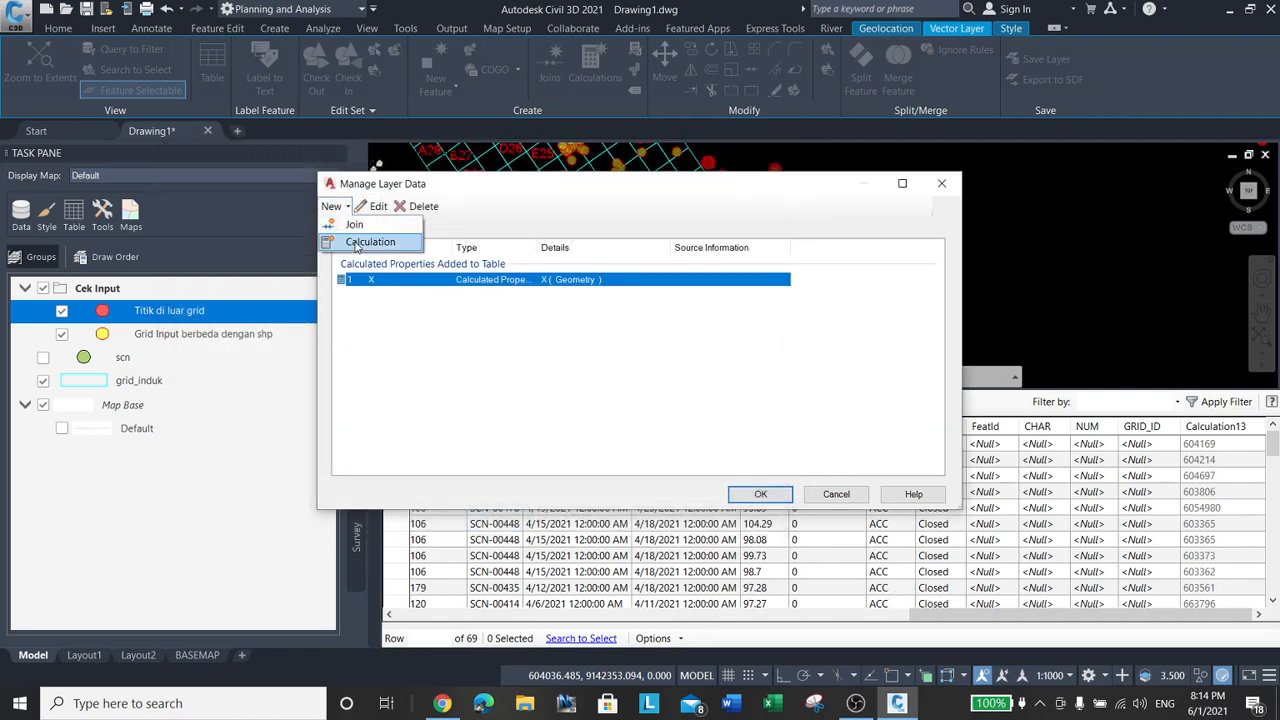
click(357, 243)
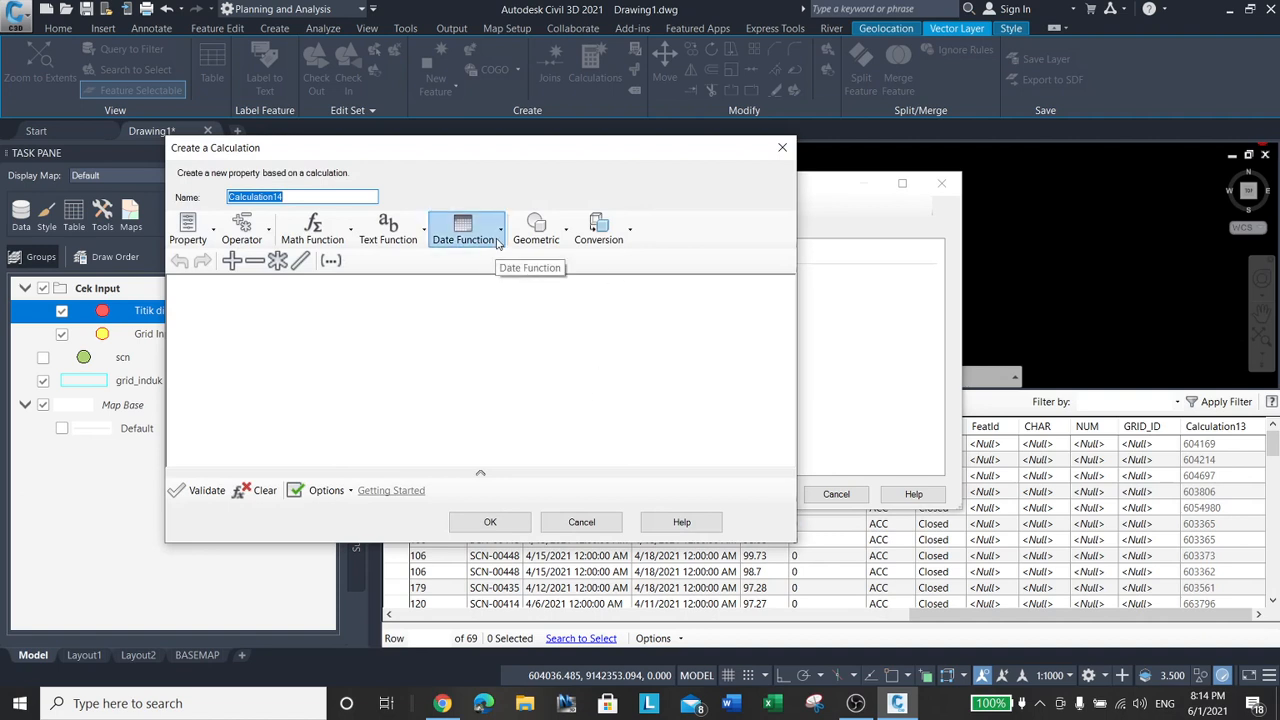
click(563, 240)
click(574, 345)
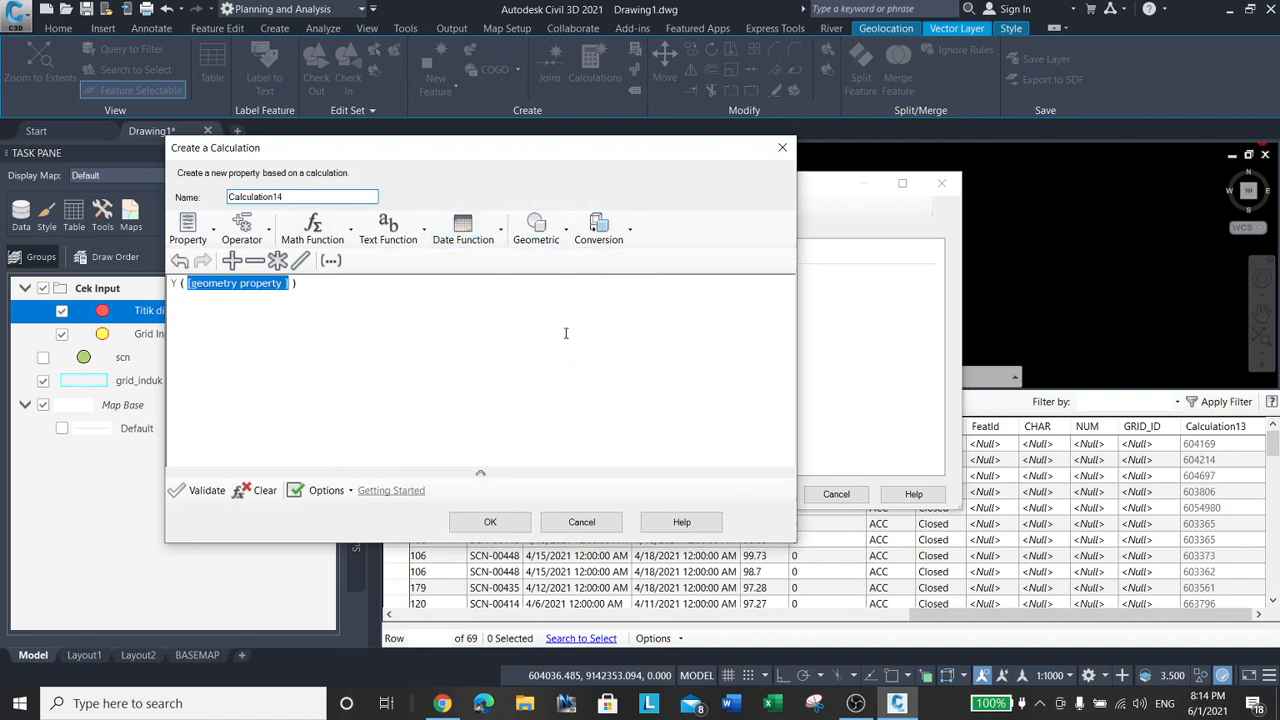
click(188, 228)
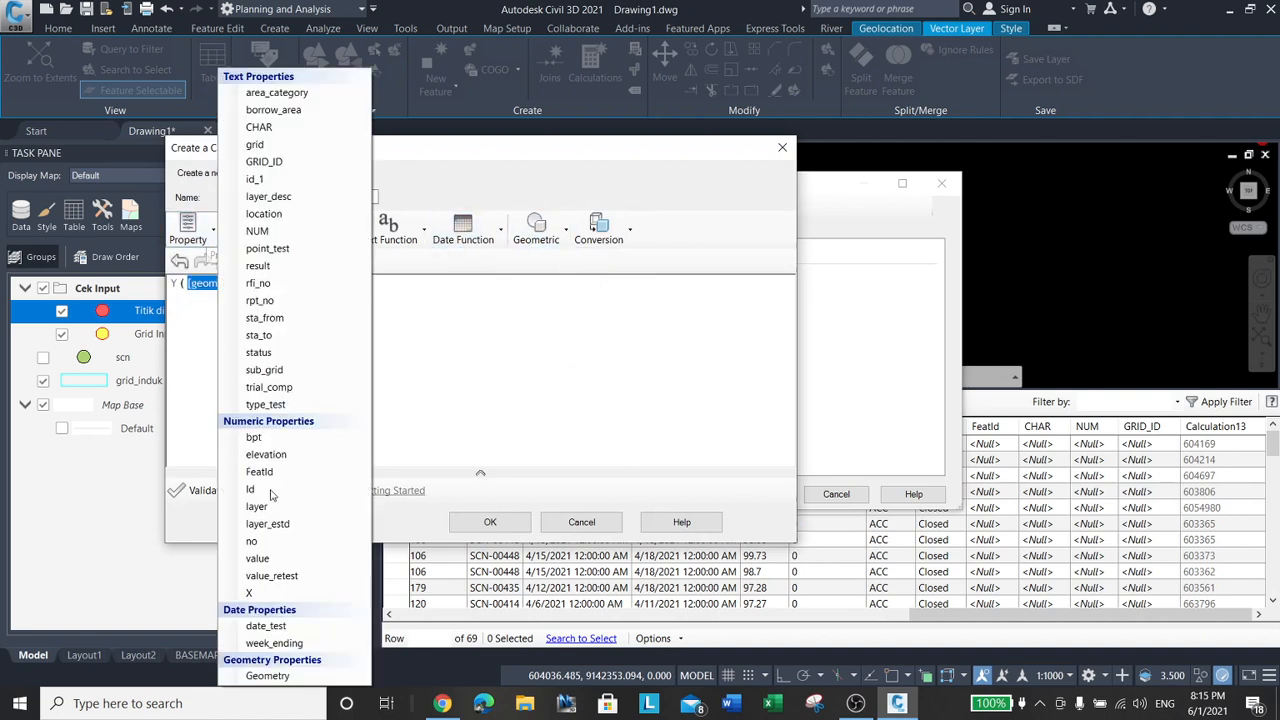
click(300, 675)
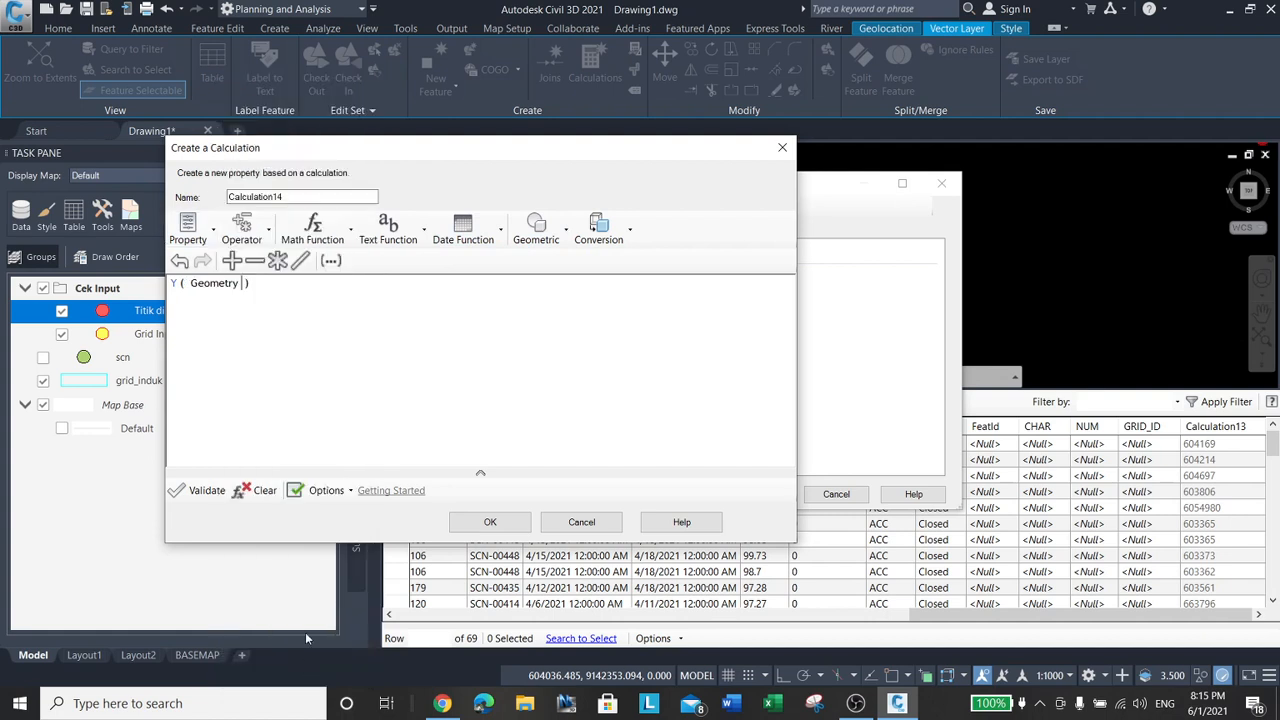
click(291, 197)
double_click(291, 197)
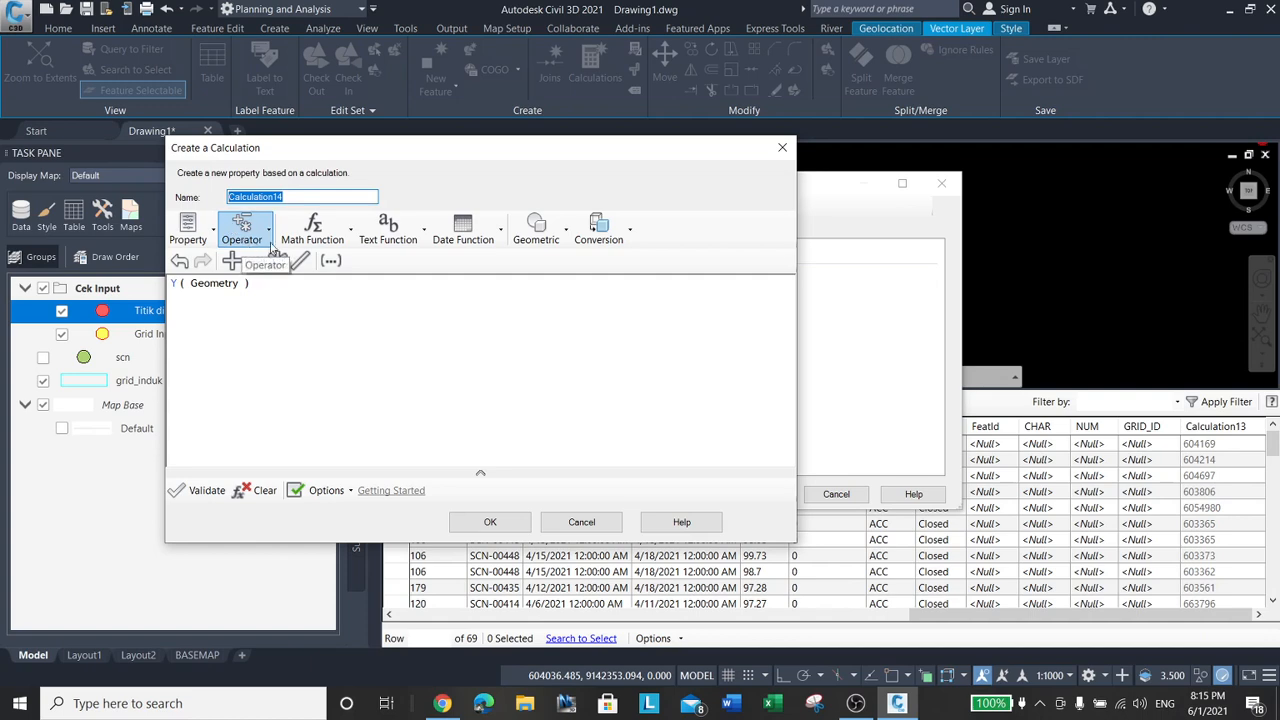
text(Y)
click(491, 522)
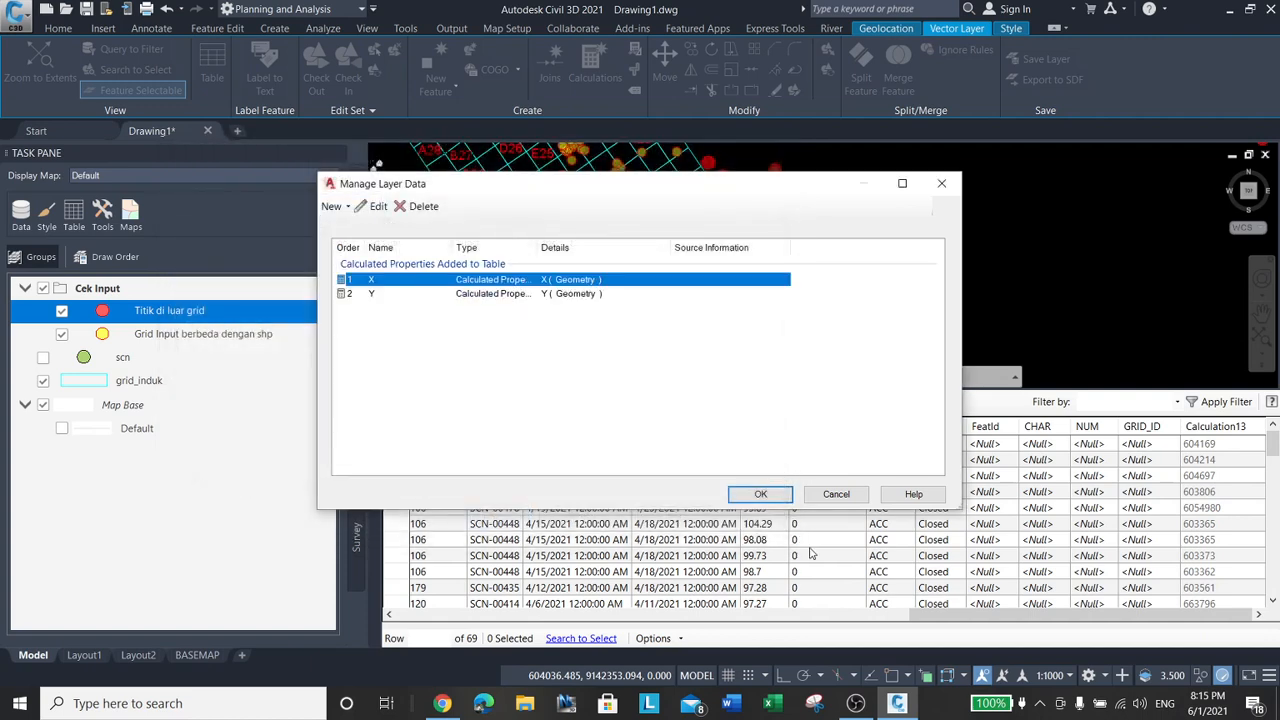
click(762, 496)
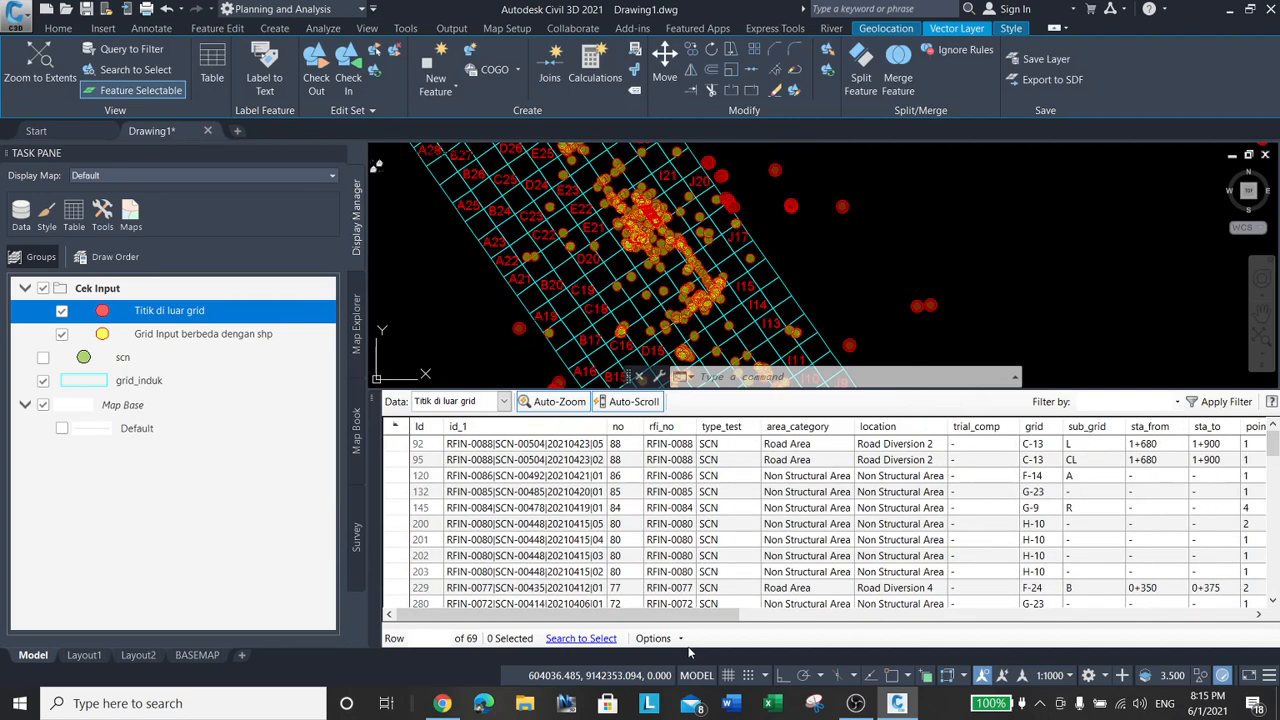
Select all records of the Titik di luar grid table and start exporting them to CSV in the Downloads export folder.
click(681, 639)
click(684, 487)
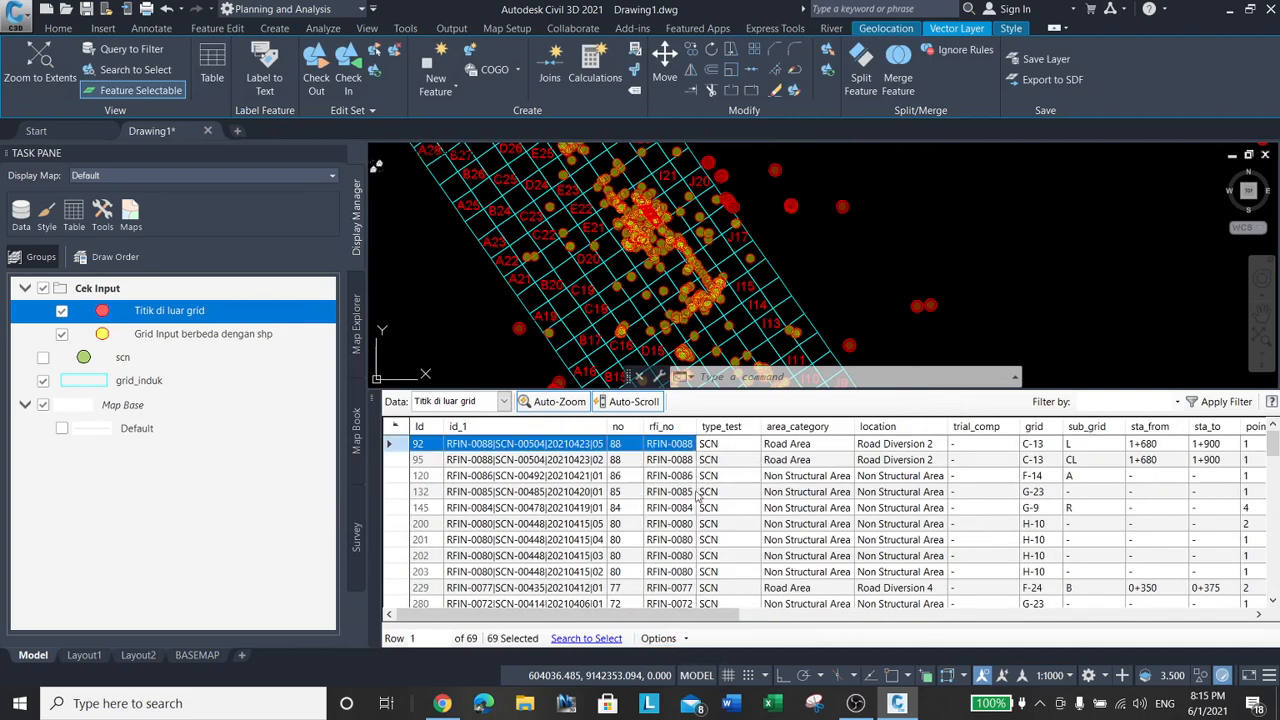
click(684, 638)
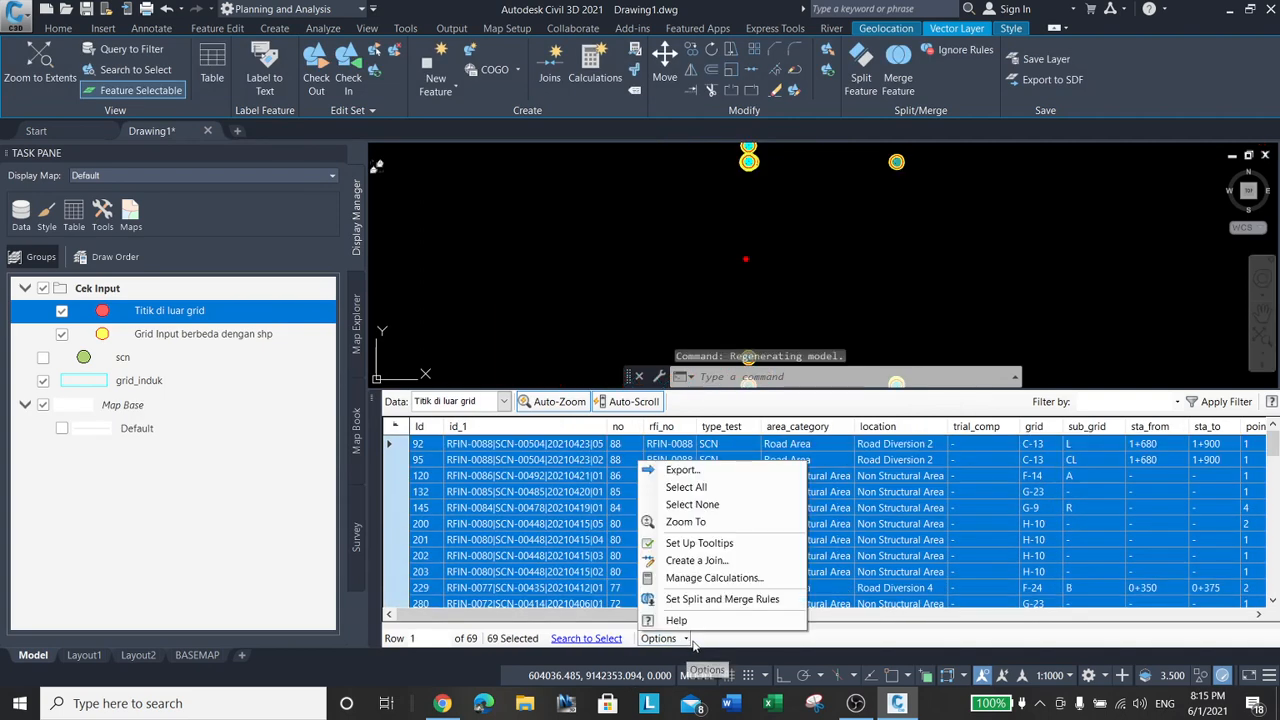
click(700, 470)
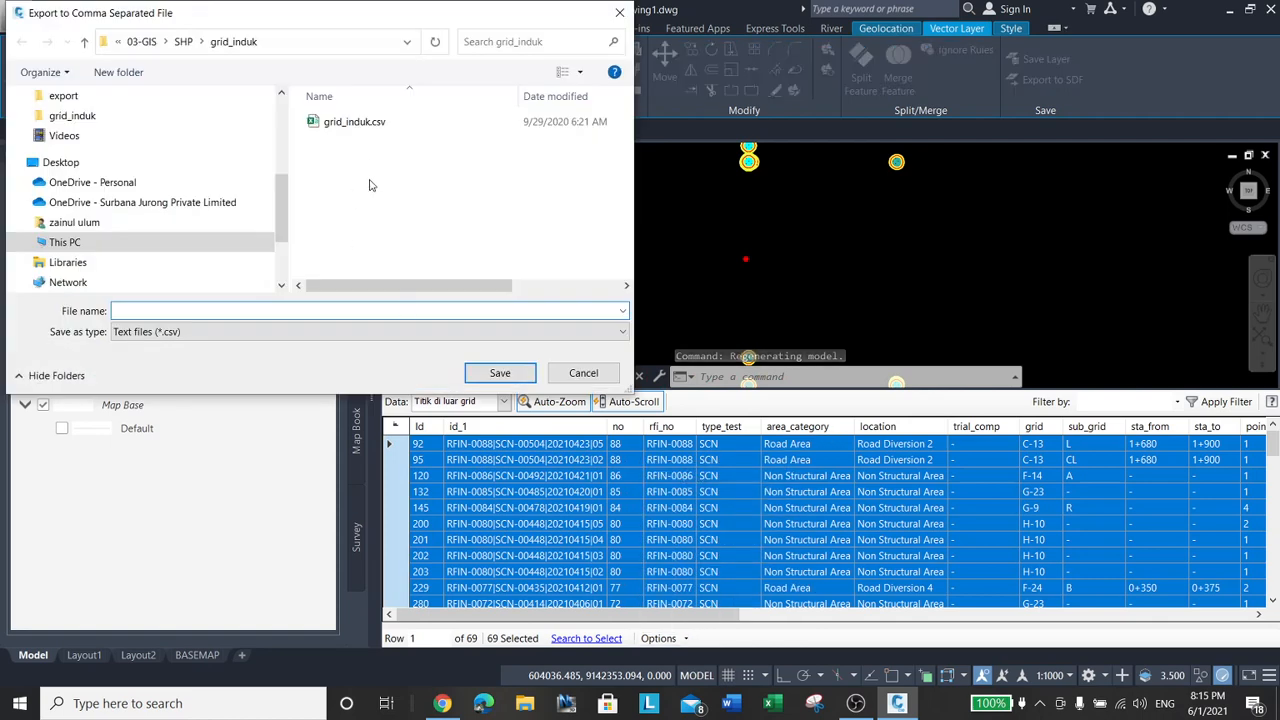
scroll(240, 203, up, 5)
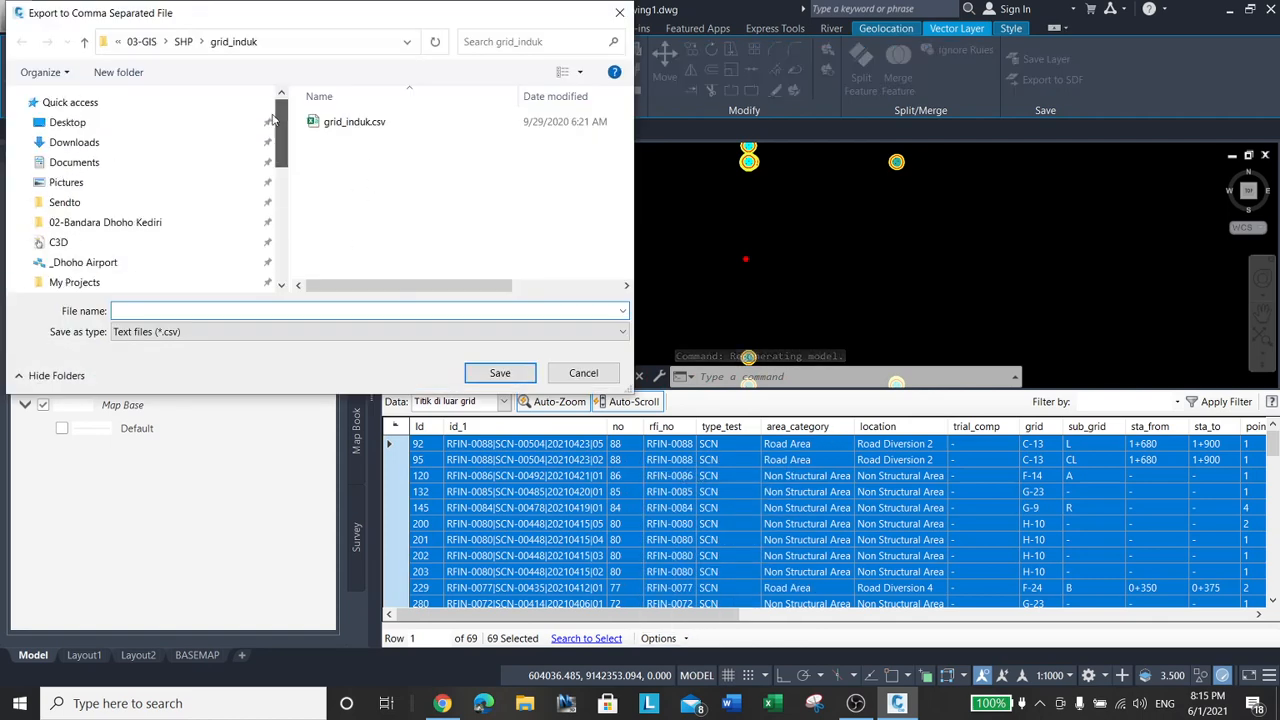
click(80, 162)
click(86, 142)
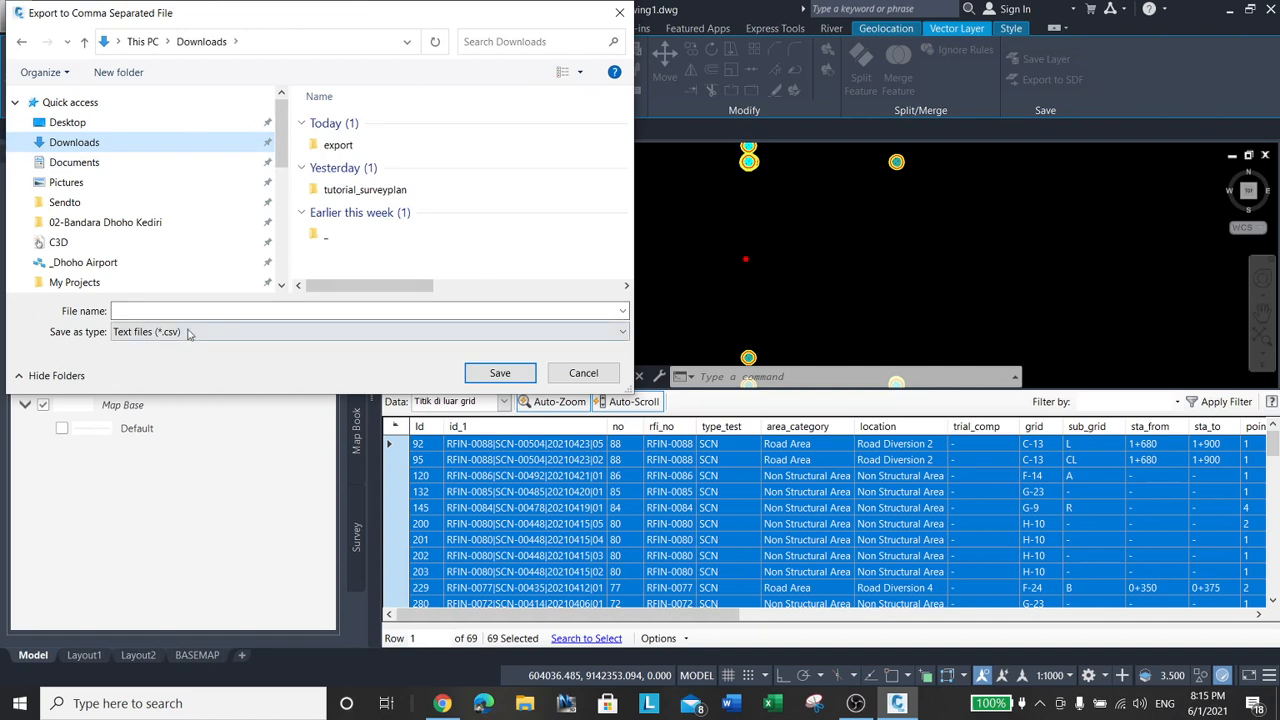
double_click(334, 147)
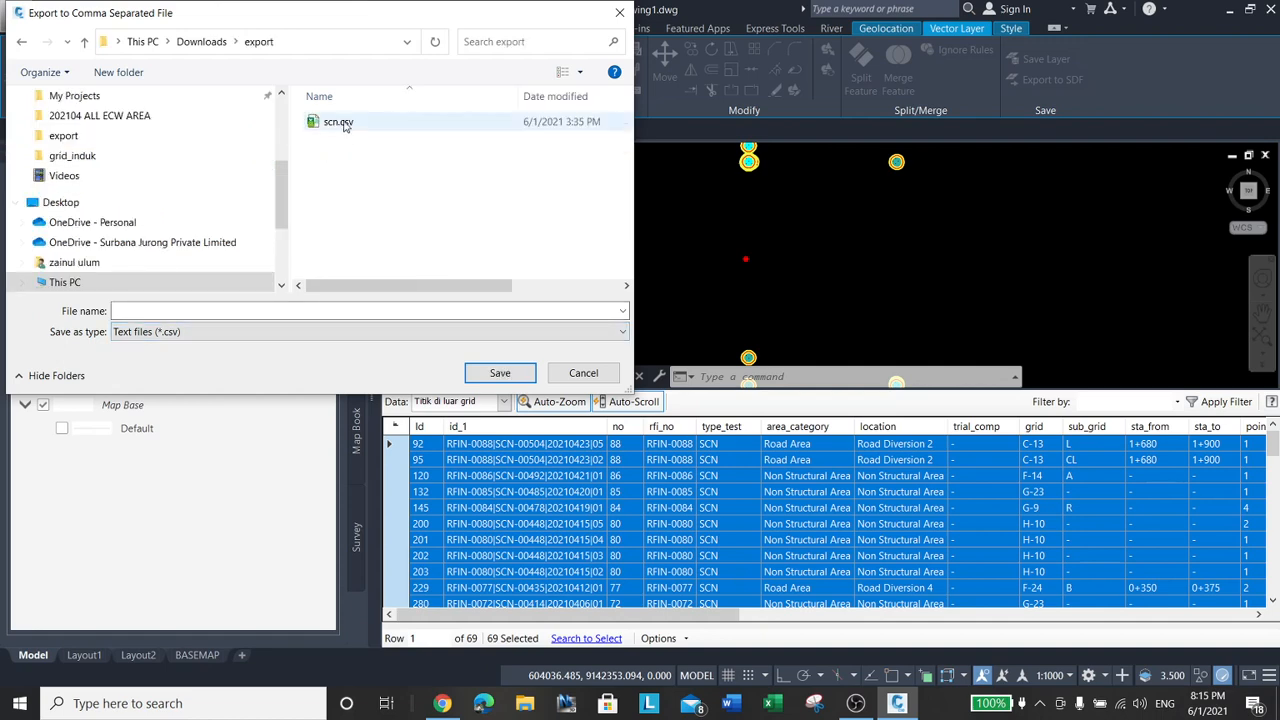
Delete scn.csv from the export folder and save the exported records as titik_di_luar_grid in CSV format.
click(341, 123)
right_click(342, 123)
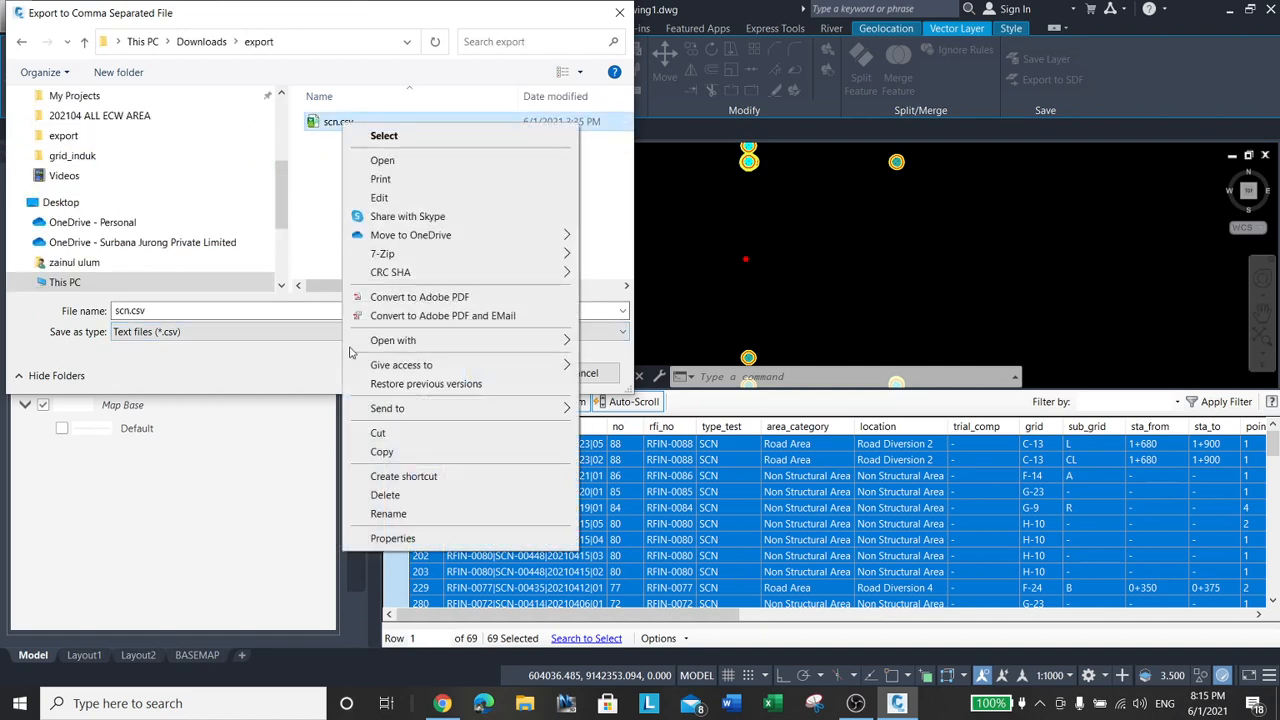
click(385, 496)
double_click(175, 316)
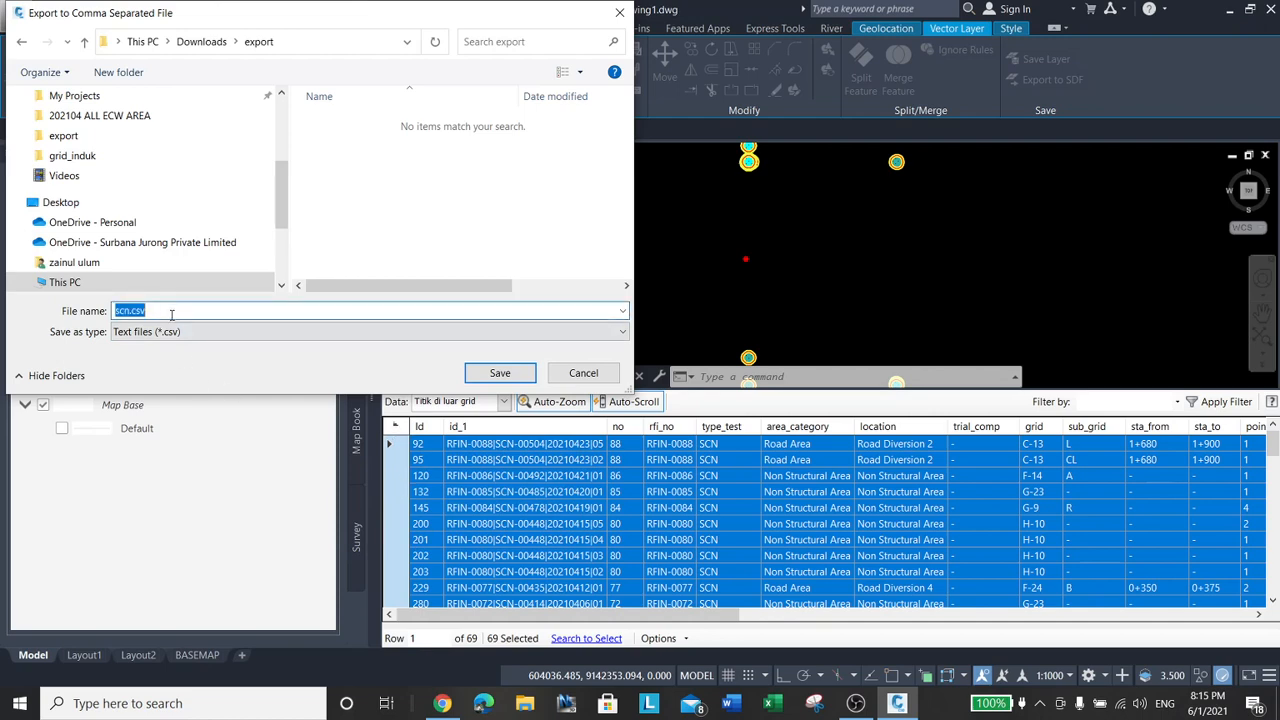
text(T)
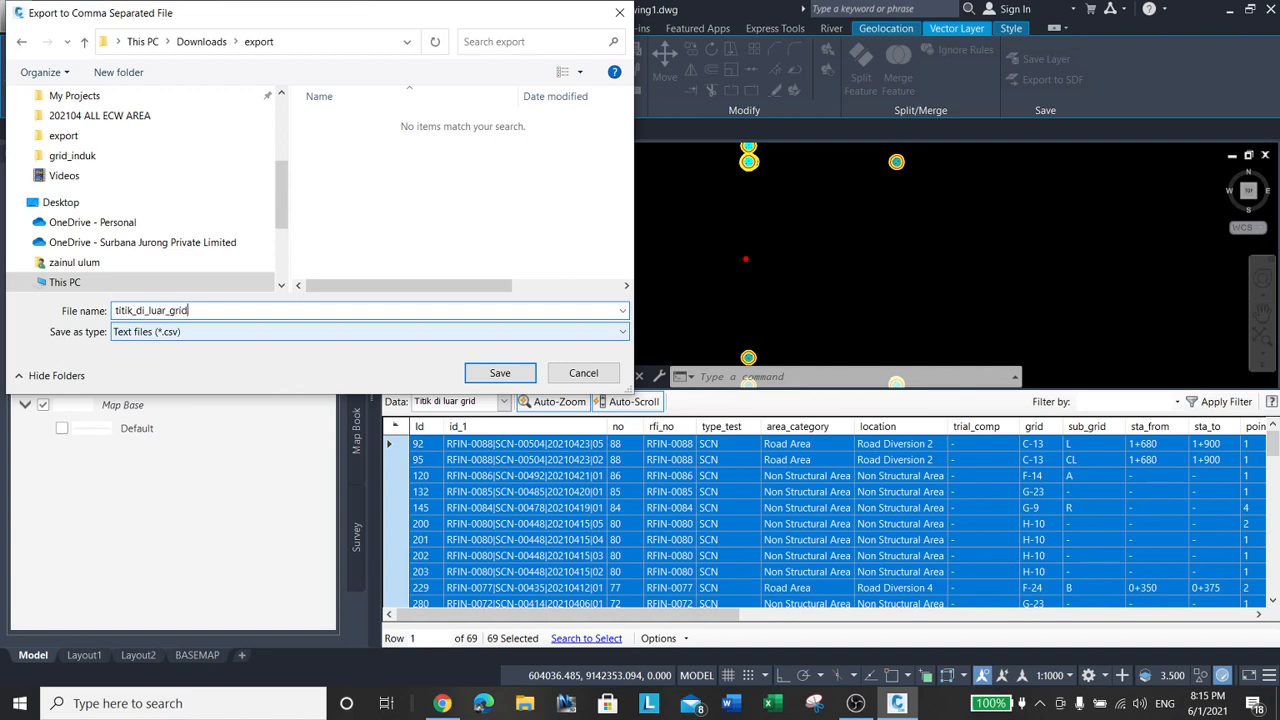
click(500, 372)
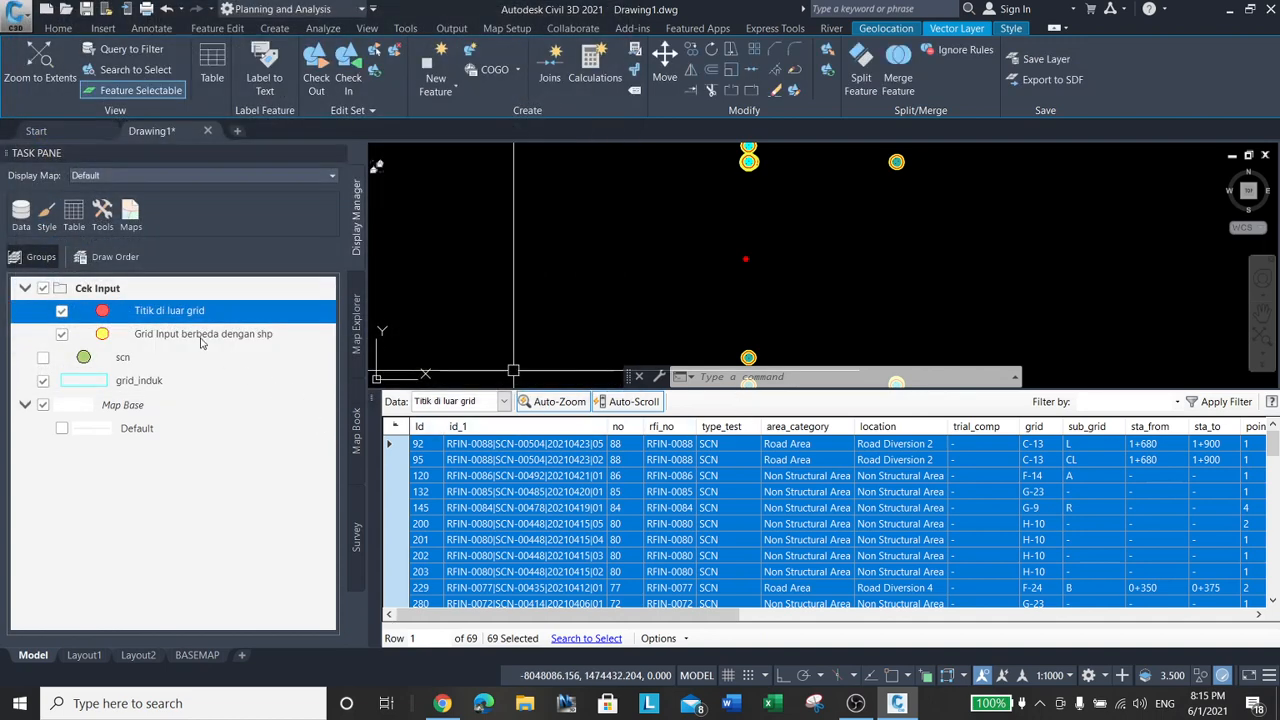
Show the data table of the Grid Input berbeda dengan shp layer.
click(201, 336)
right_click(201, 336)
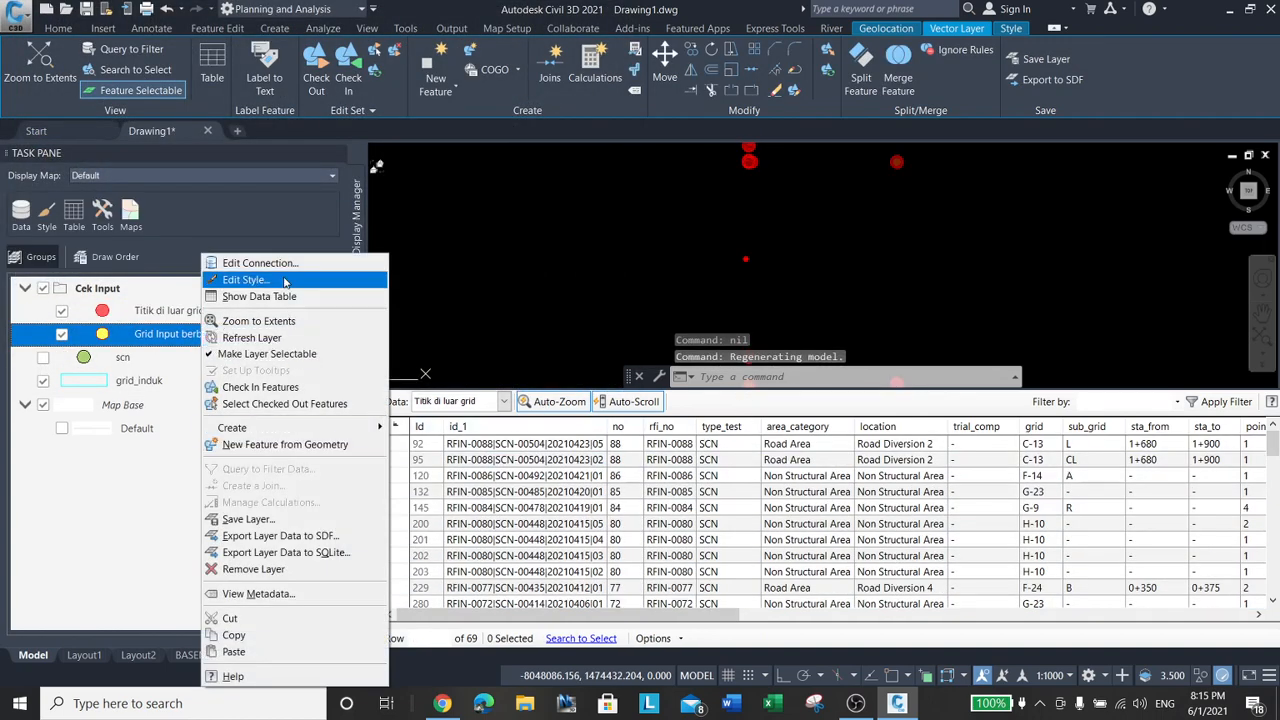
click(262, 296)
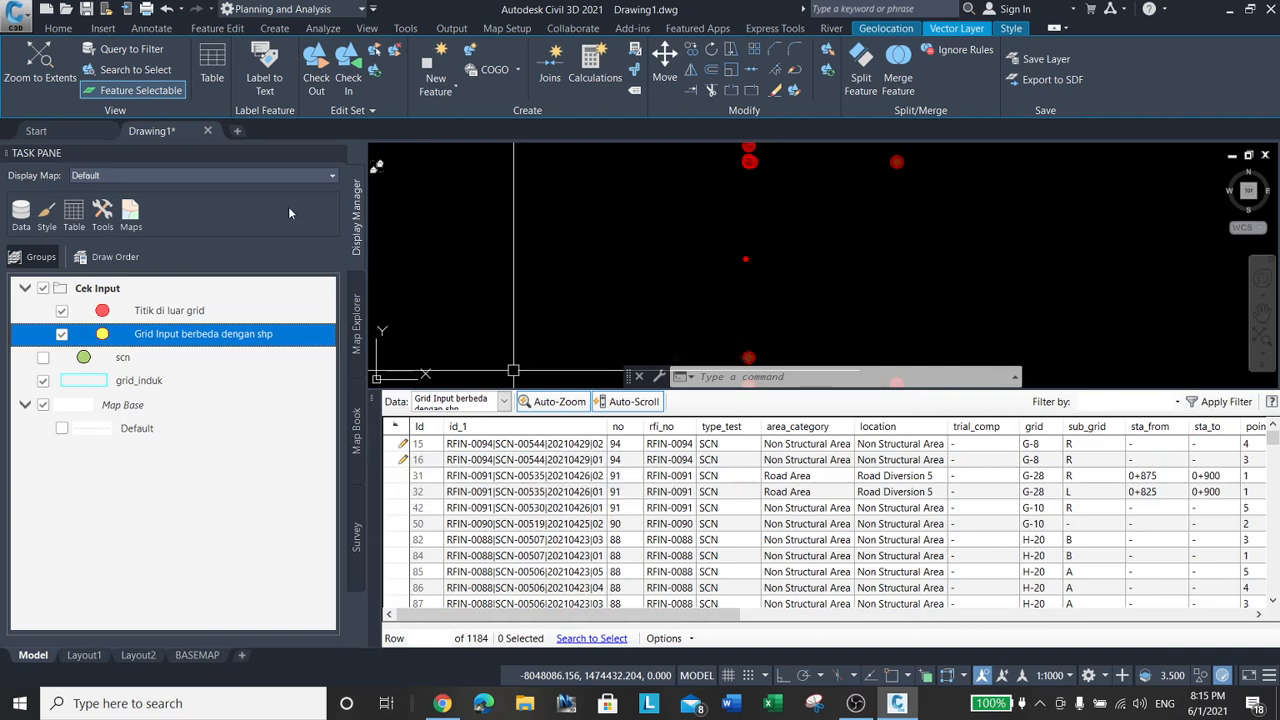
Check in the checked-out features of the Grid Input berbeda dengan shp layer and refresh the layer.
click(349, 72)
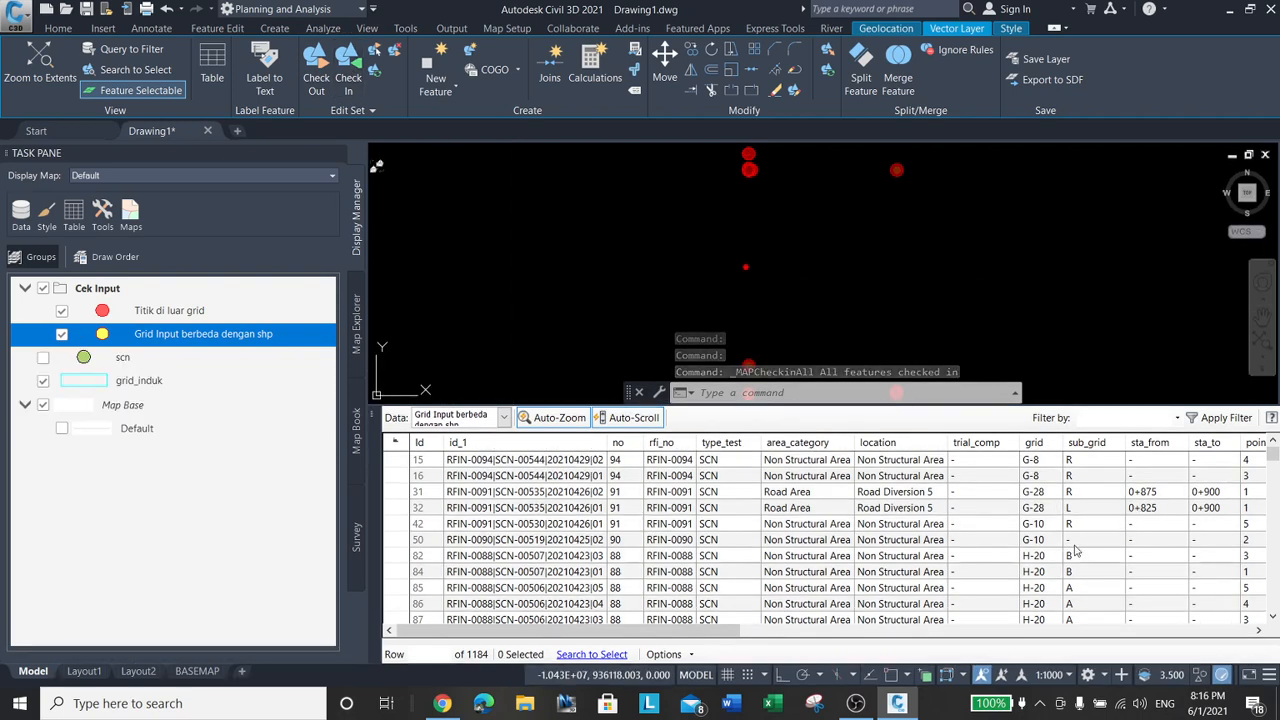
drag(714, 632, 385, 533)
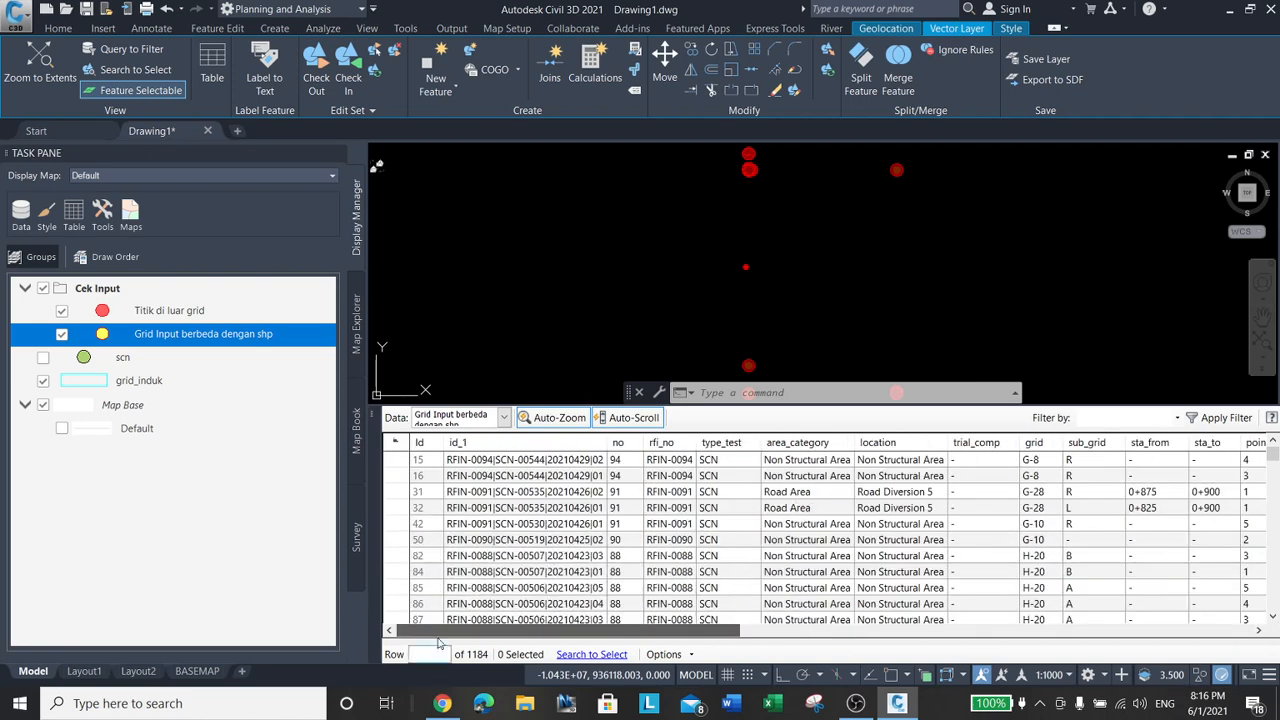
right_click(188, 344)
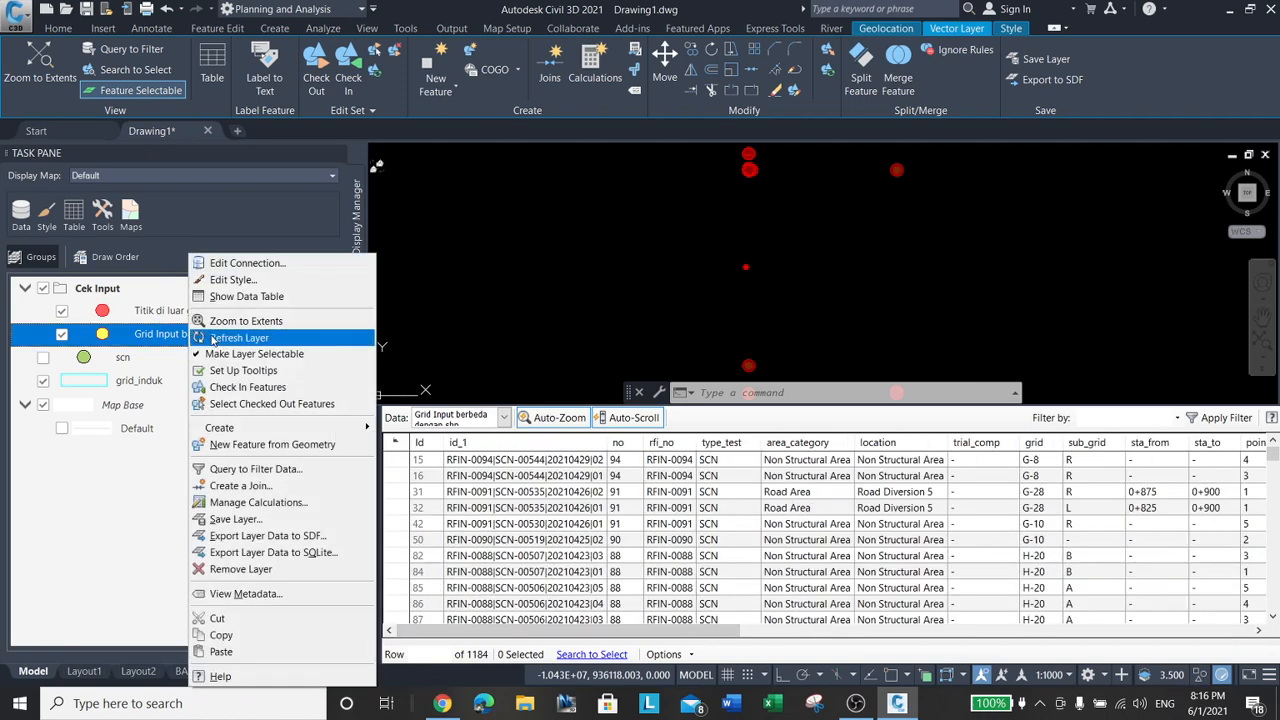
click(190, 340)
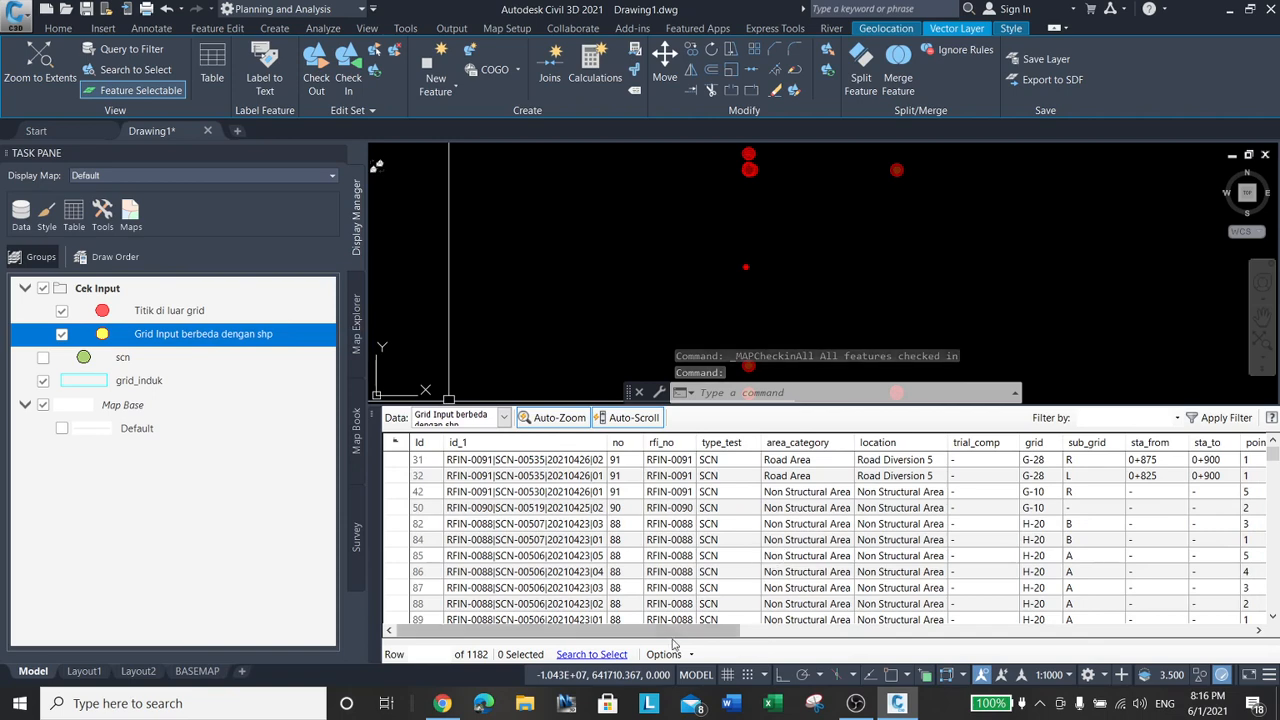
drag(650, 630, 620, 630)
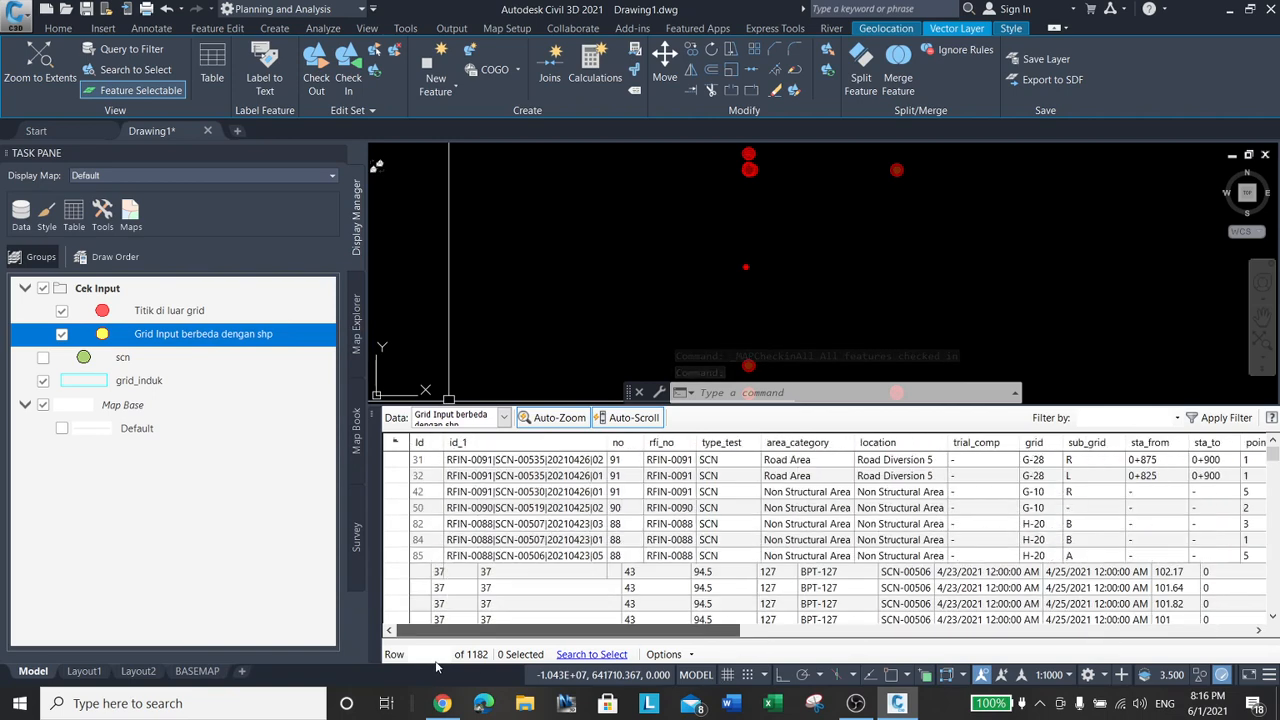
click(690, 654)
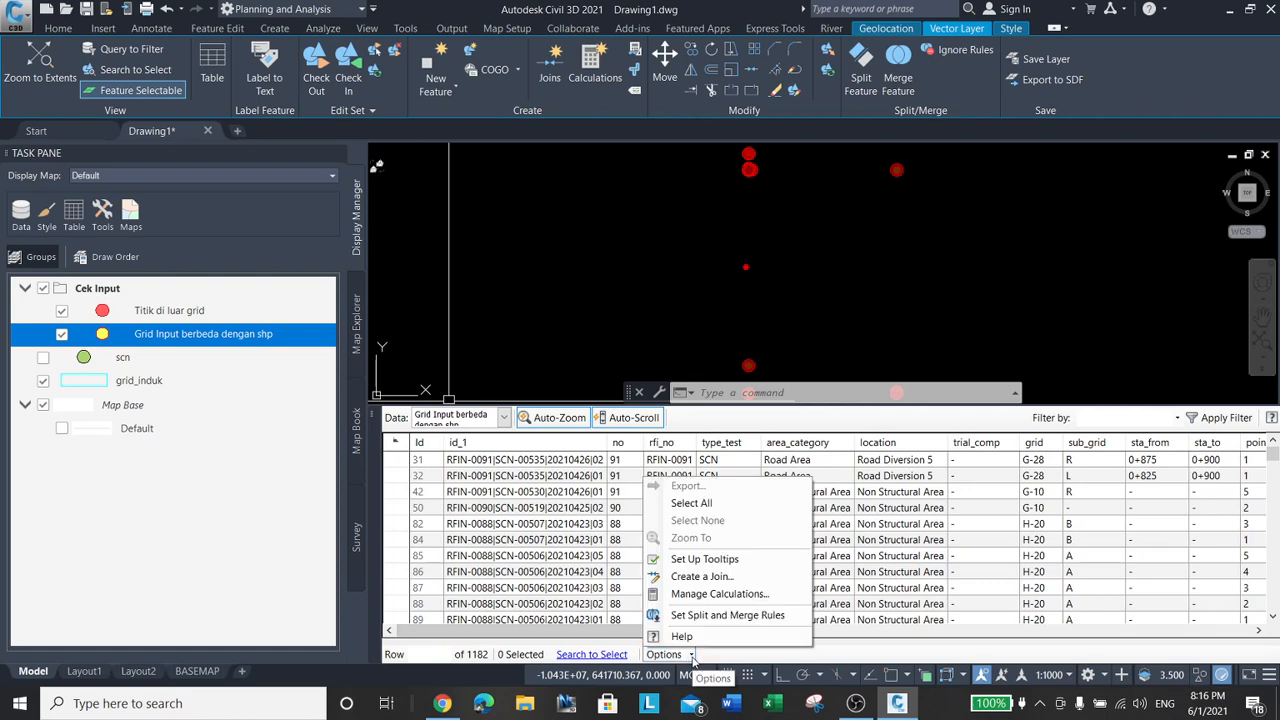
click(695, 503)
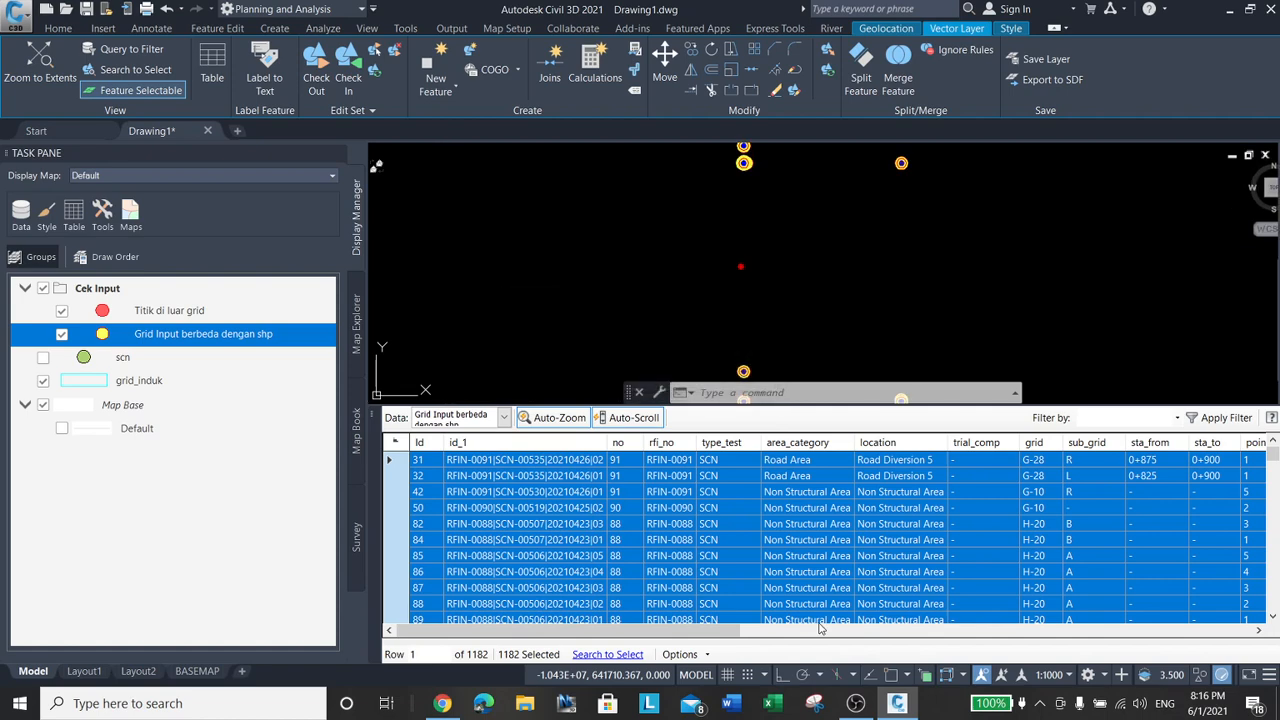
click(708, 654)
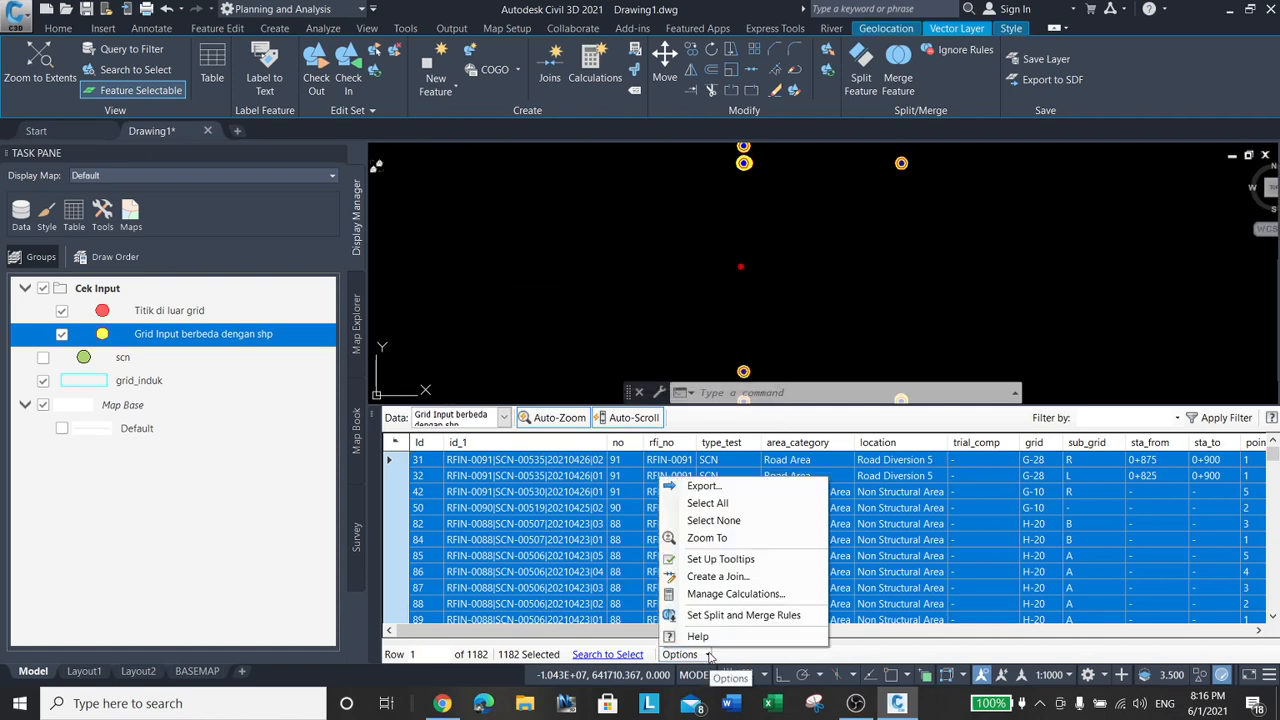
click(718, 487)
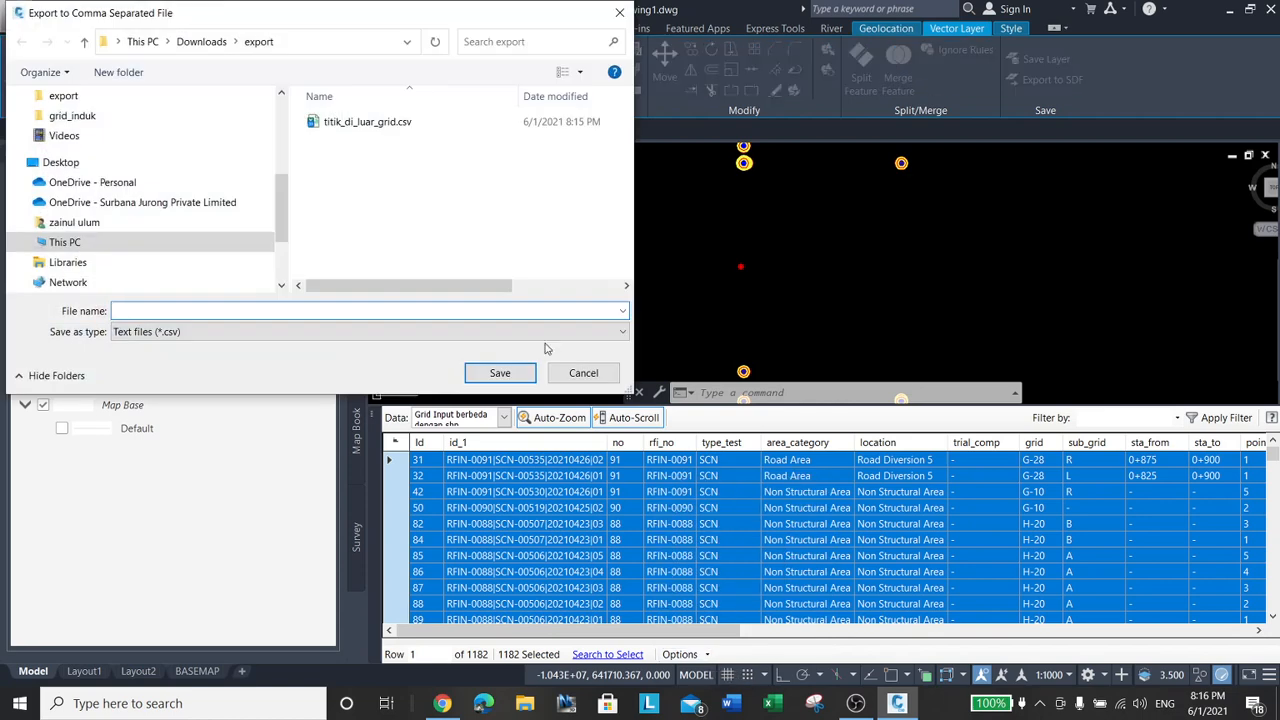
click(360, 121)
click(173, 311)
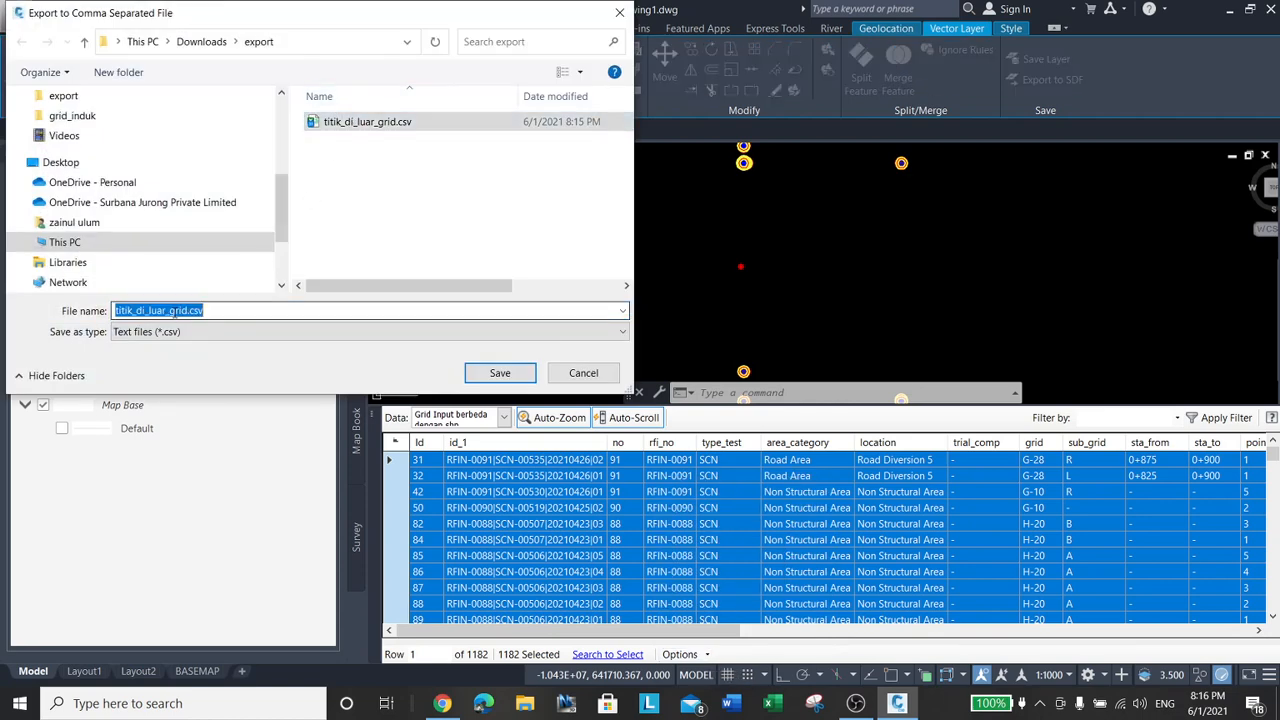
click(149, 311)
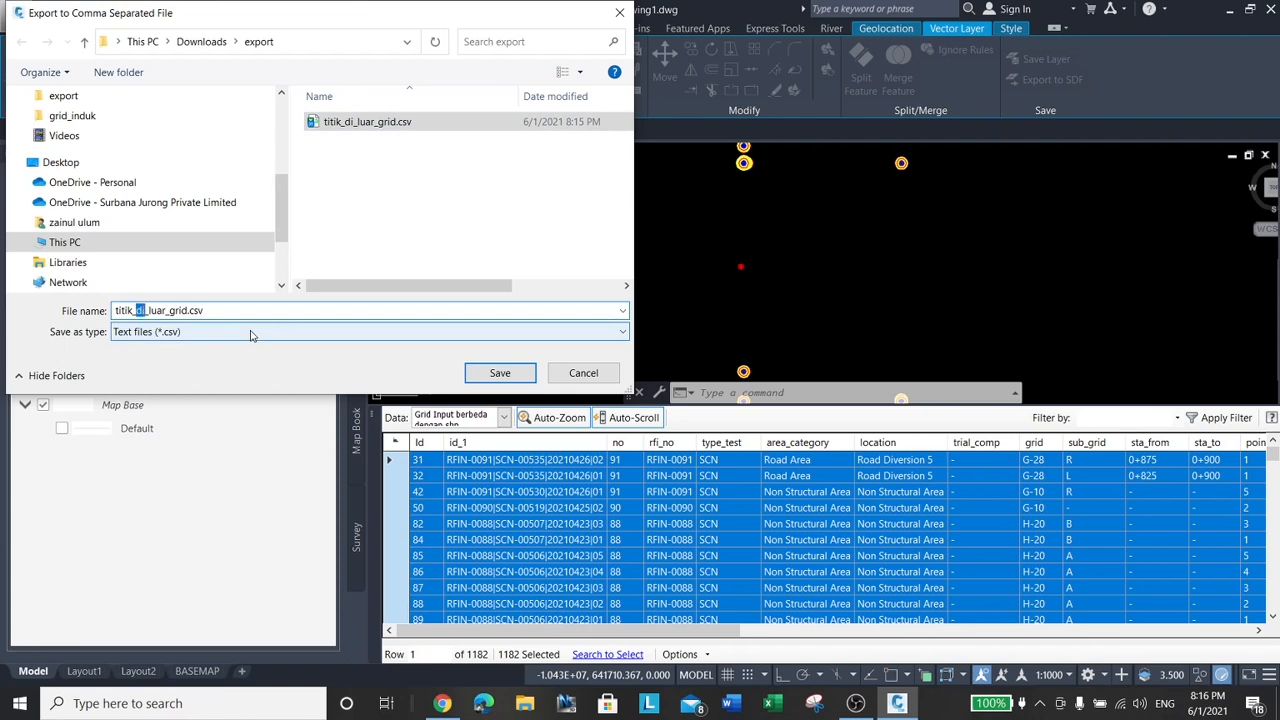
text(gr)
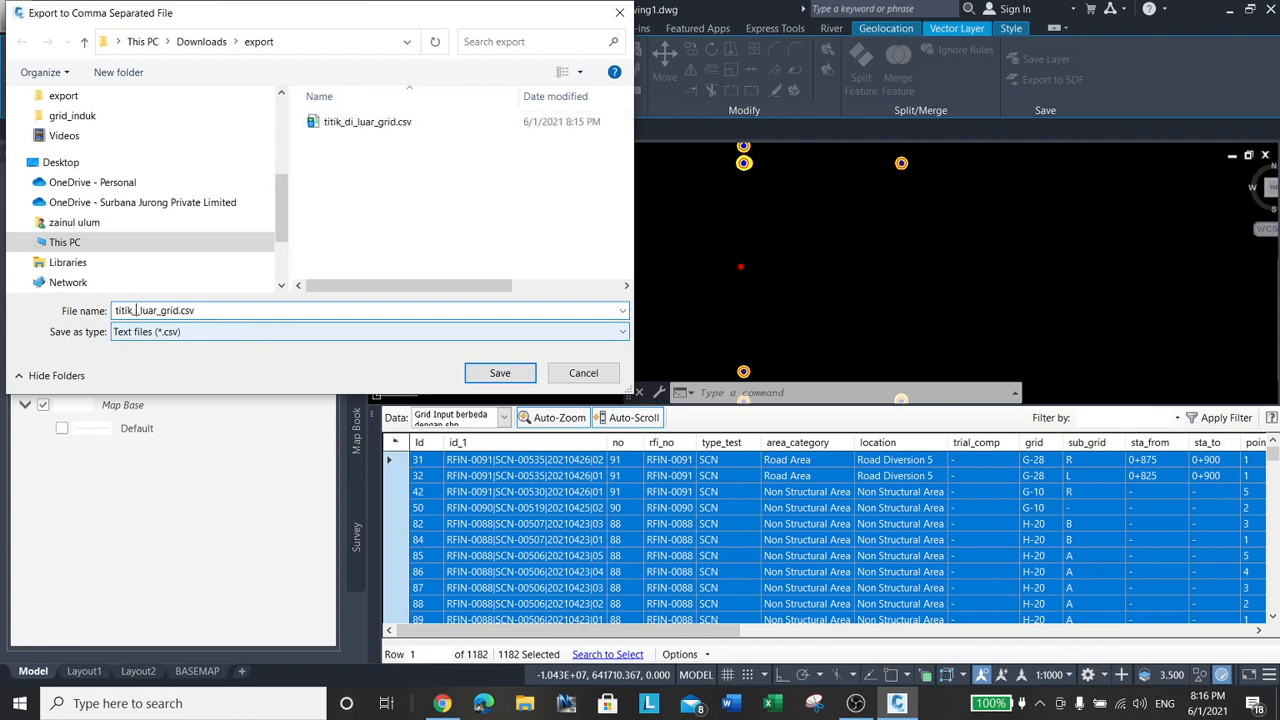
text(id.input)
key(BackSpace)
text(_)
key(shift+Right)
key(shift+Right)
key(shift+Right)
key(shift+Right)
key(shift+Right)
key(shift+Right)
key(shift+Right)
key(shift+Right)
key(shift+Right)
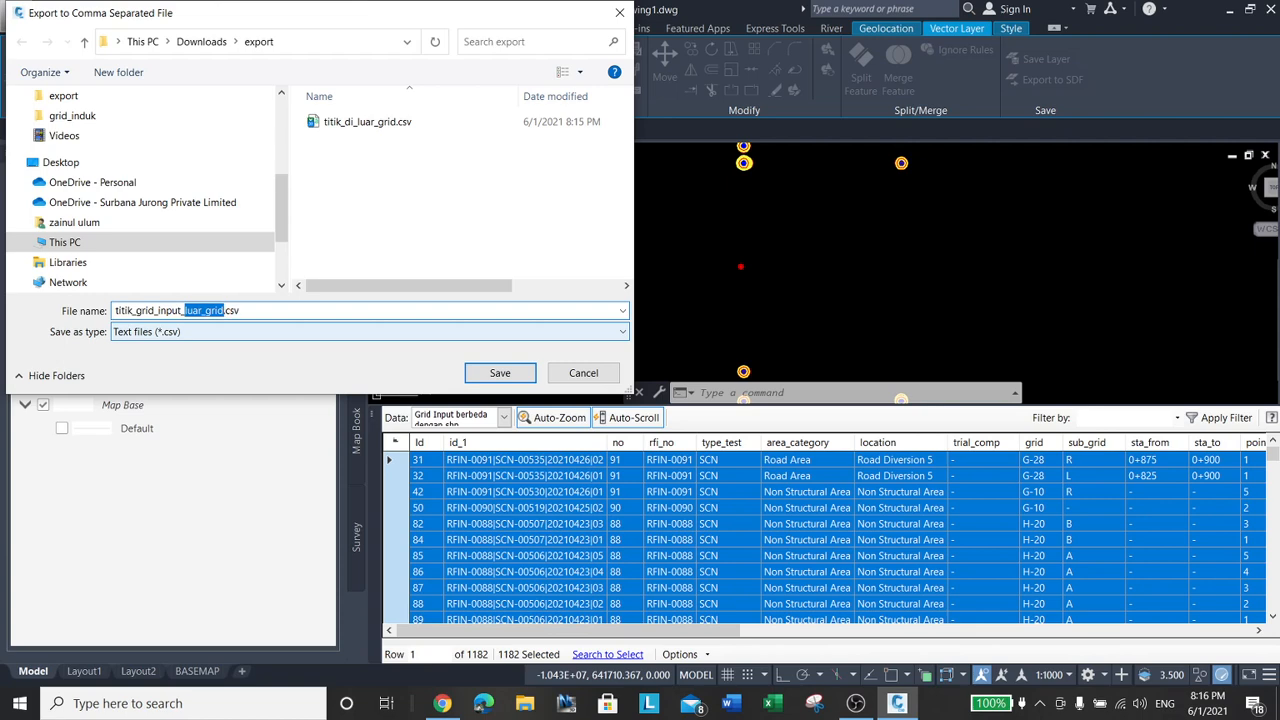
text(beda_dg_shp)
click(583, 372)
Add a calculated property named X to the Grid Input berbeda dengan shp layer with the expression X ( Geometry ).
drag(723, 636, 1270, 620)
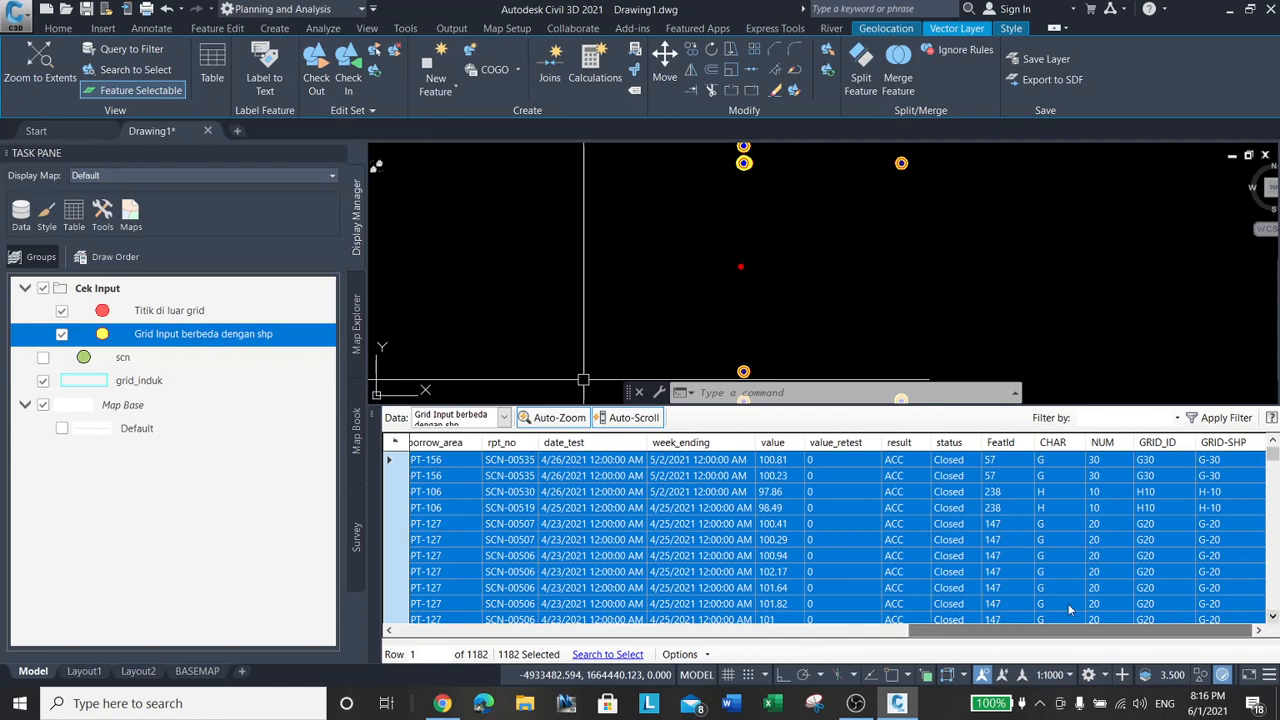
click(683, 654)
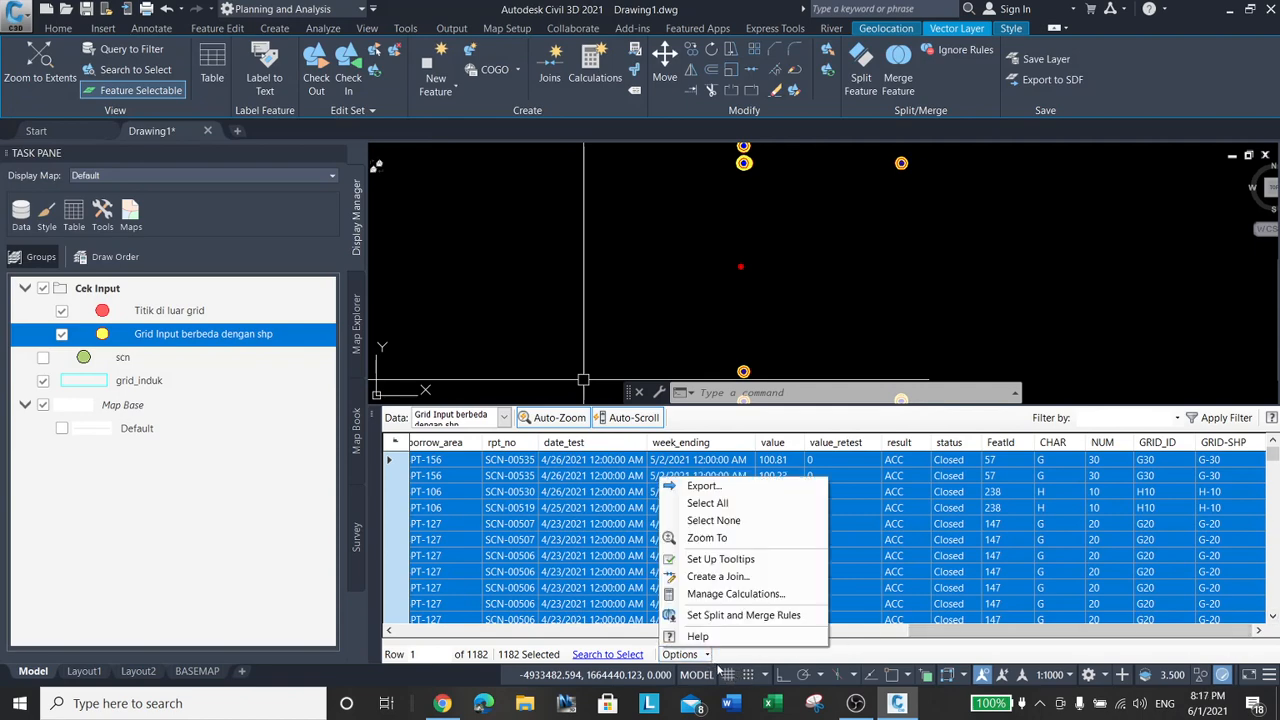
click(736, 594)
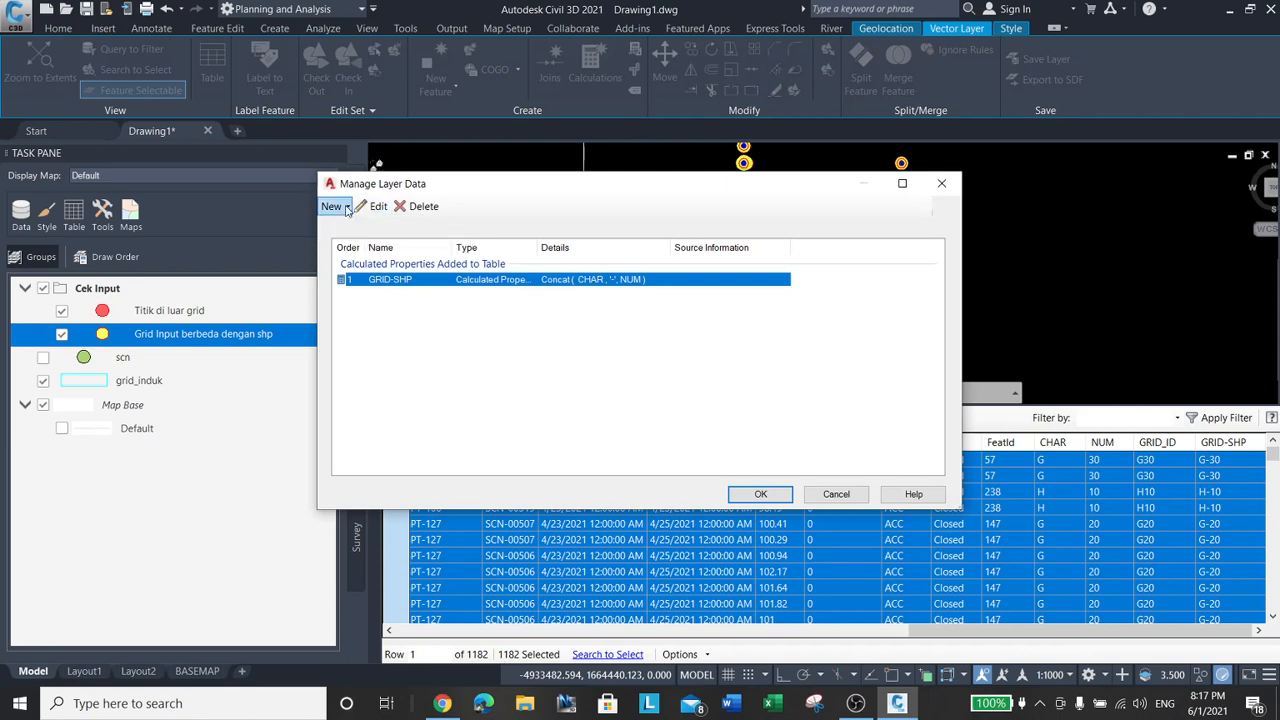
click(347, 207)
click(347, 207)
click(348, 207)
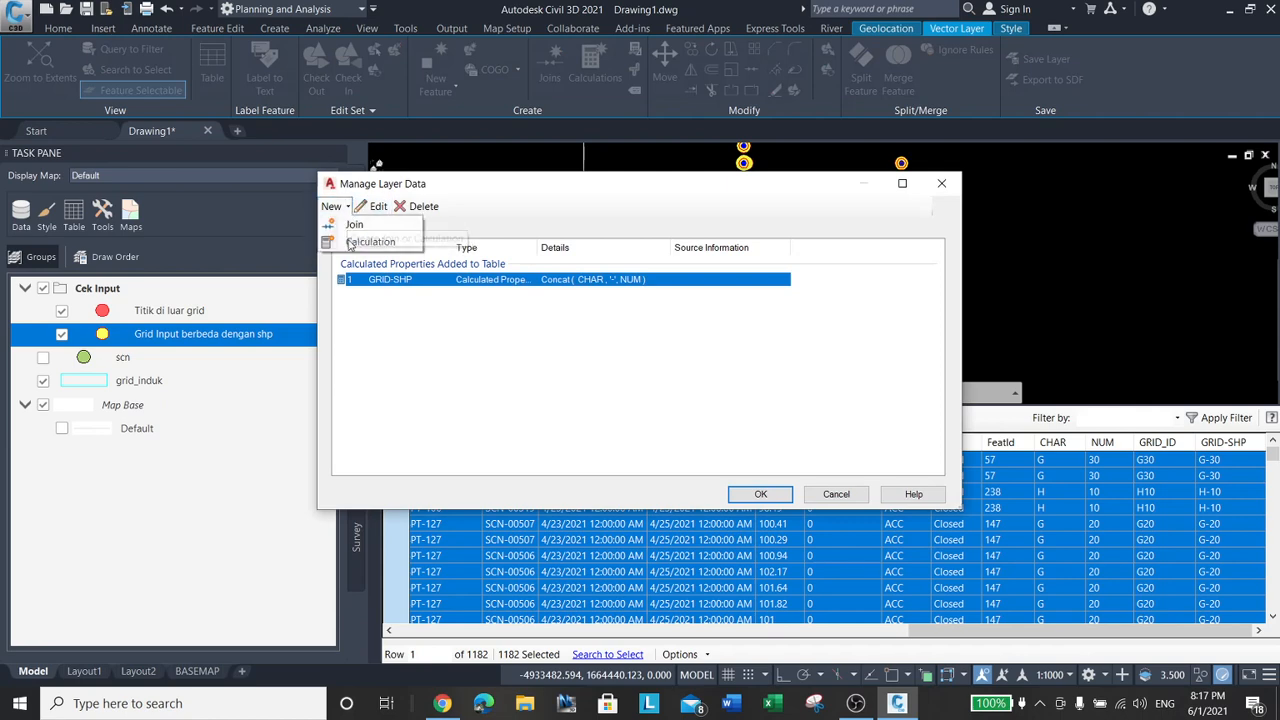
click(370, 241)
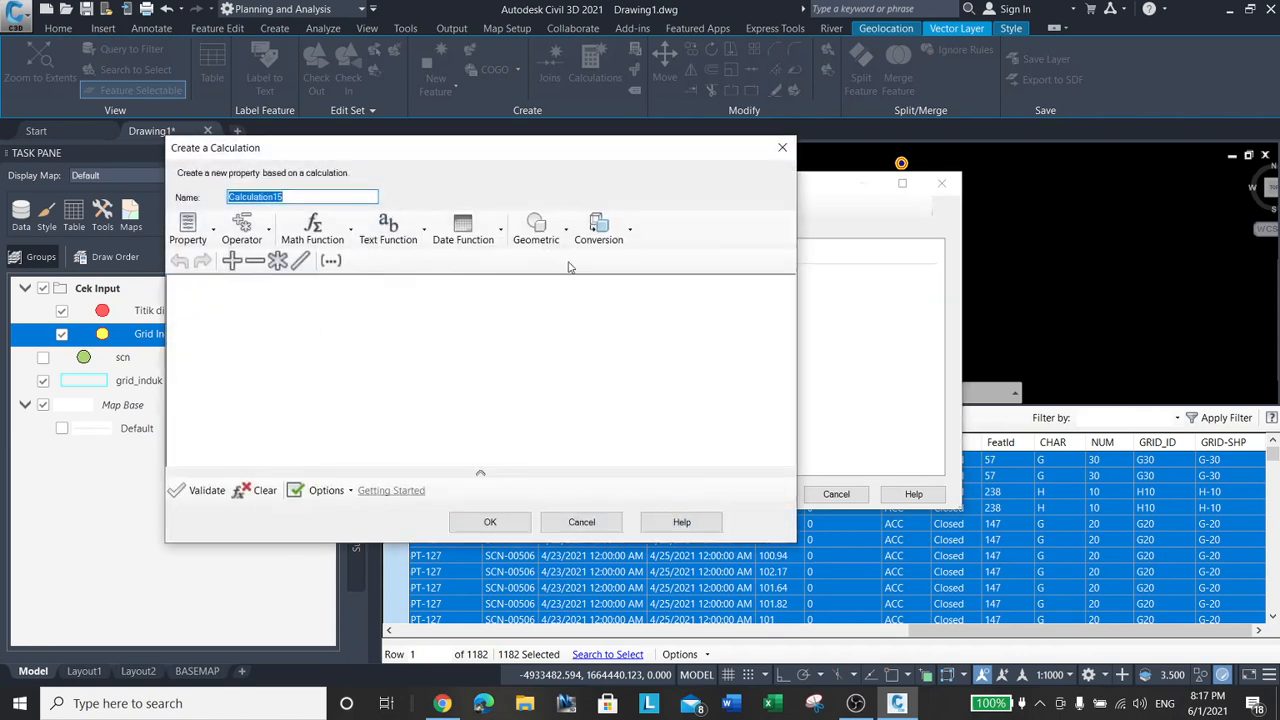
click(566, 229)
click(568, 327)
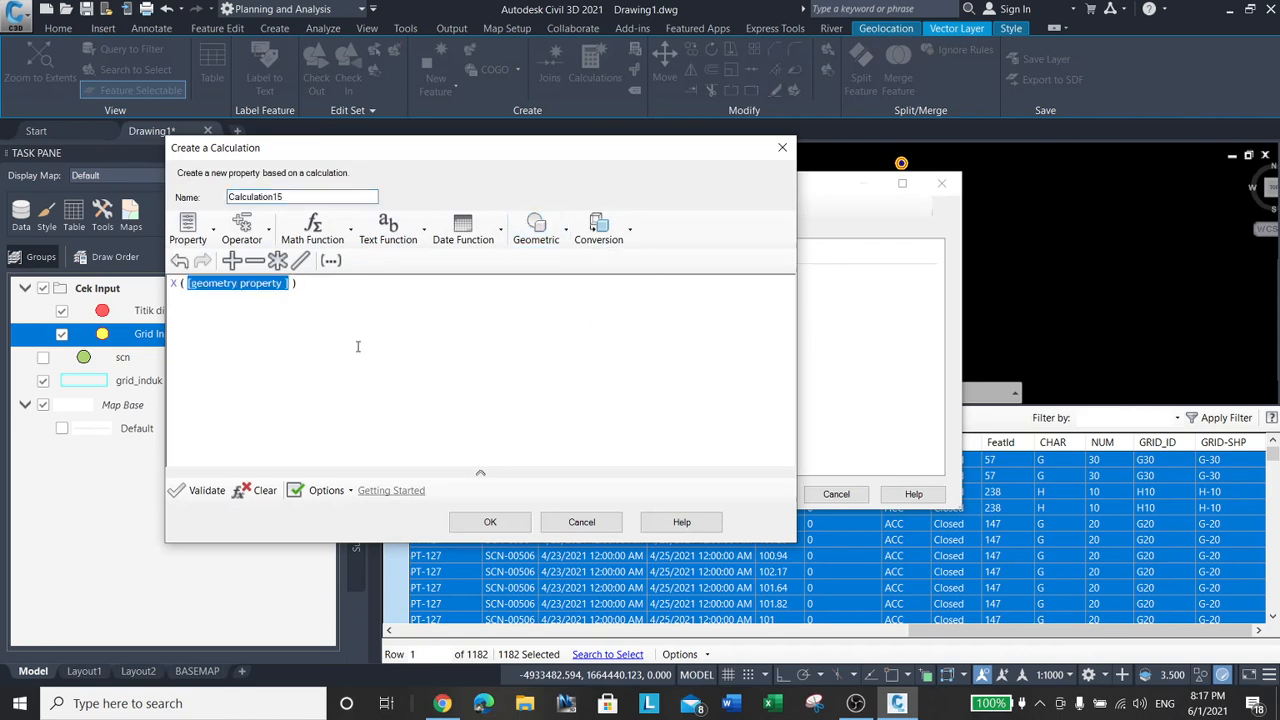
click(208, 238)
click(258, 676)
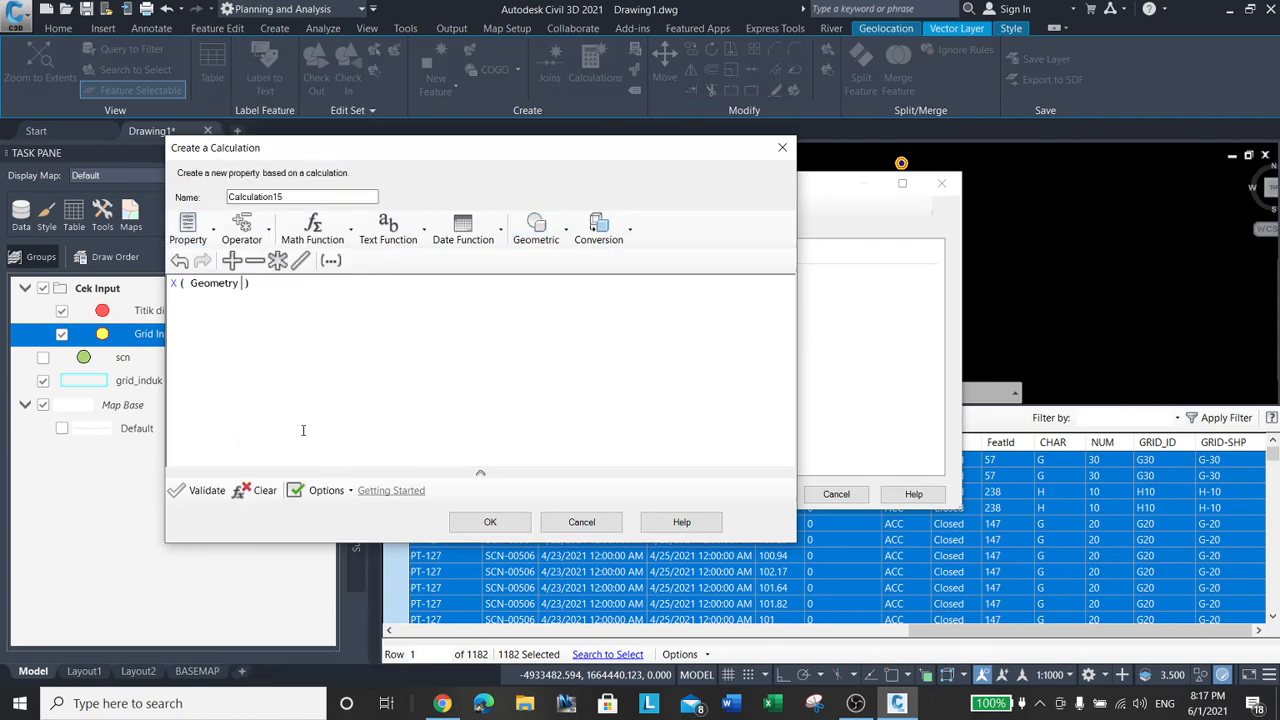
double_click(300, 196)
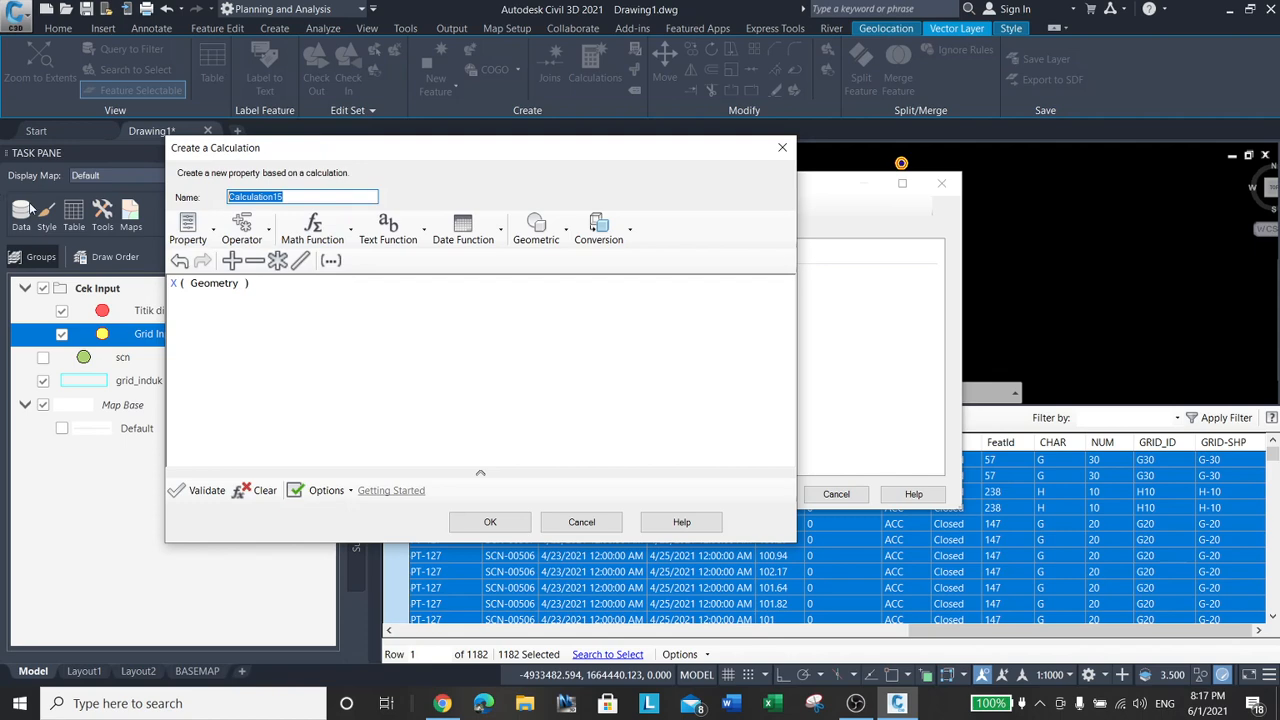
text(X)
click(490, 521)
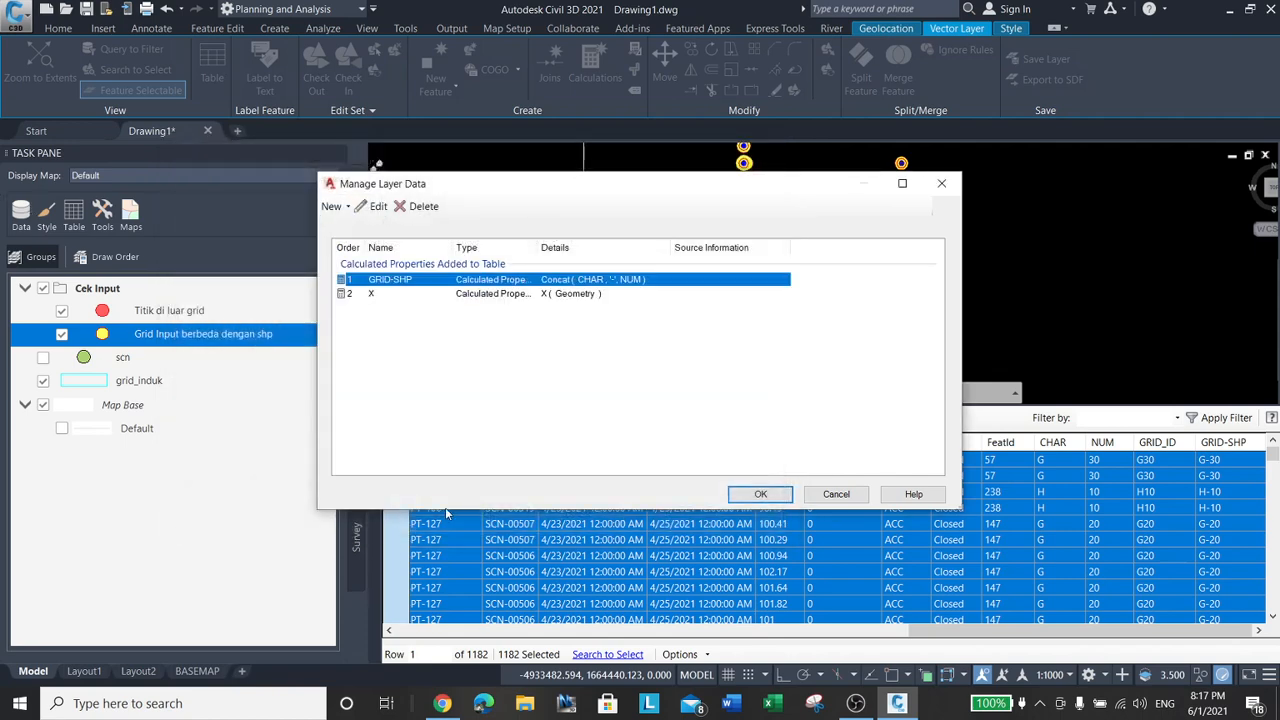
Add a calculated property named Y with the expression Y ( Geometry ) and apply the layer's calculations to the table.
click(345, 207)
click(352, 243)
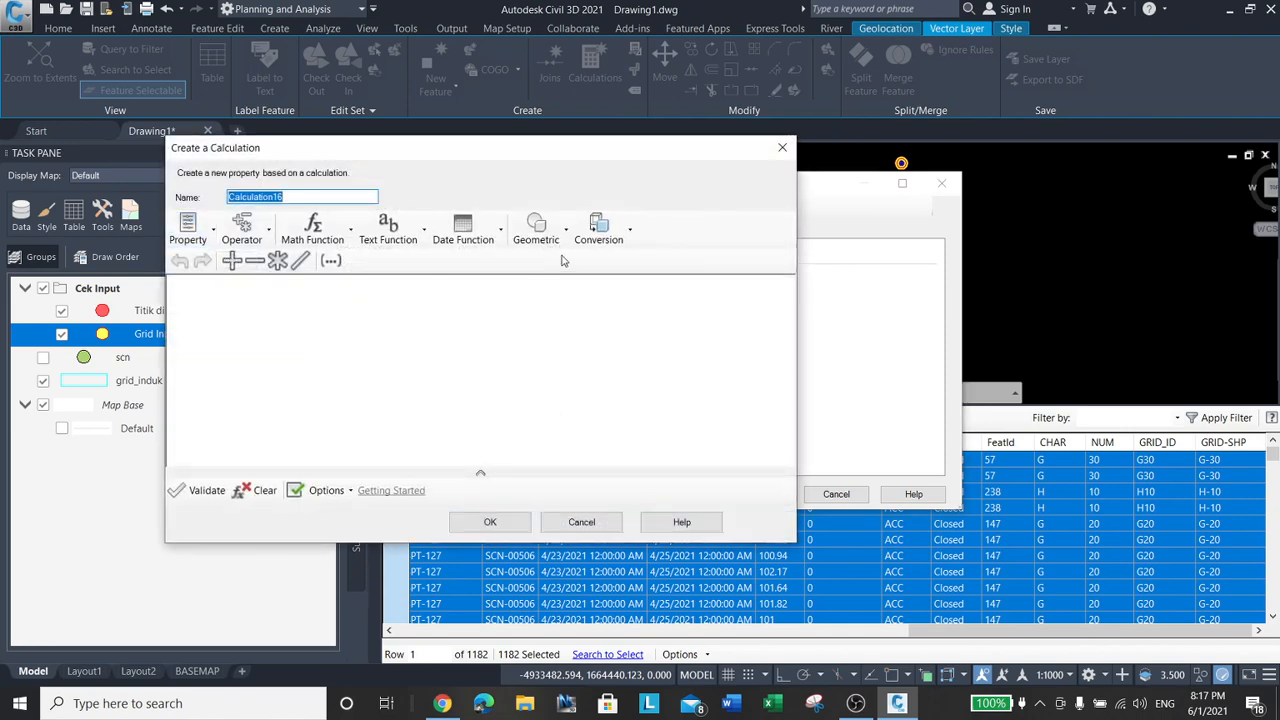
click(537, 228)
click(560, 343)
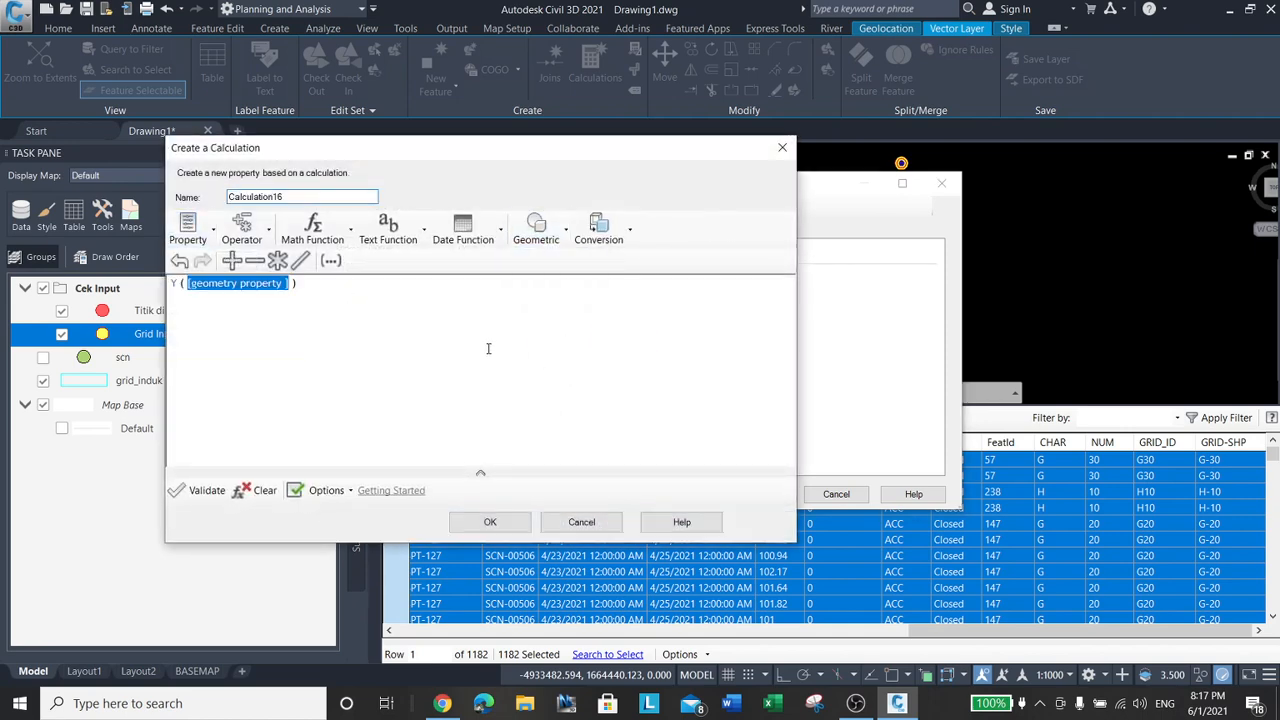
click(190, 228)
click(267, 677)
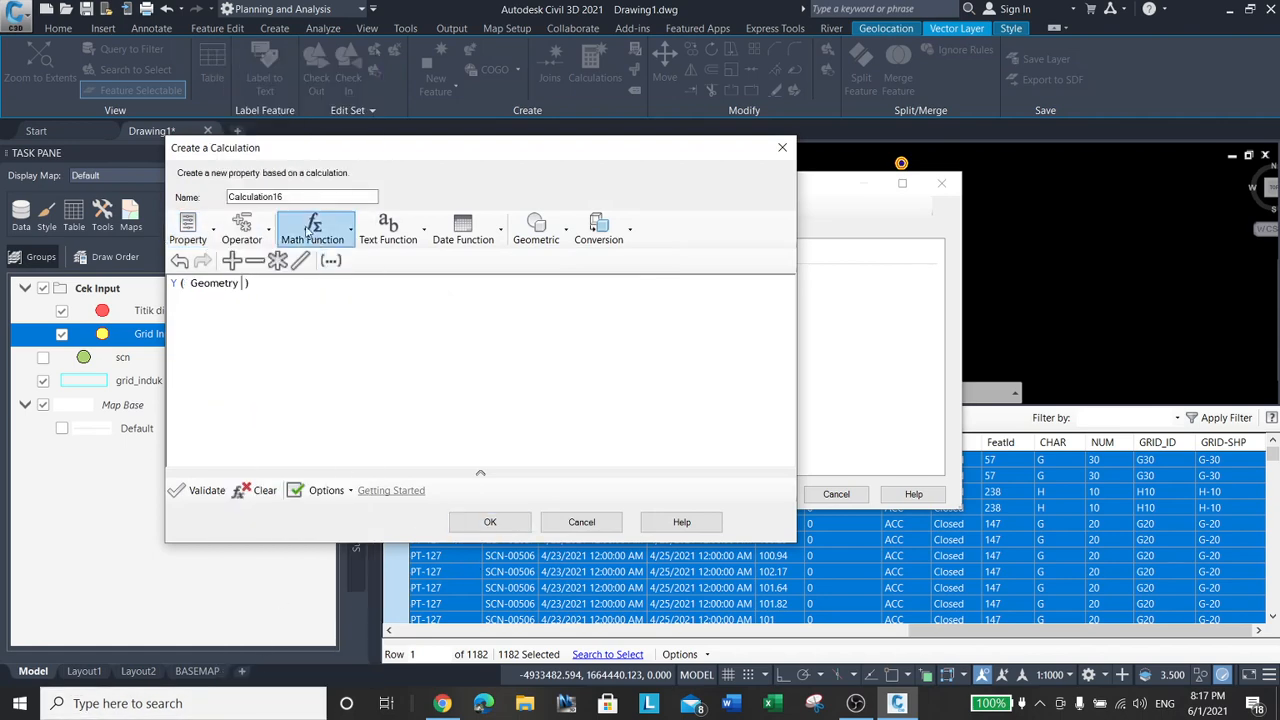
double_click(297, 196)
text(Y)
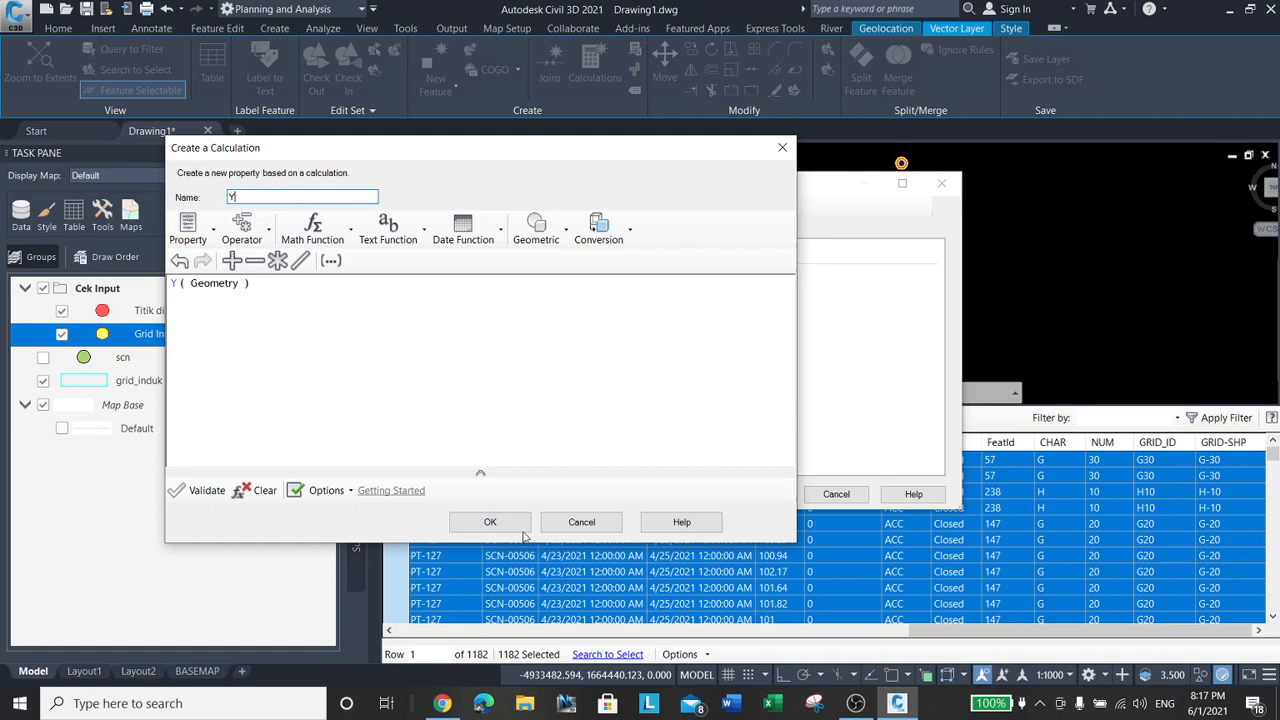
click(505, 525)
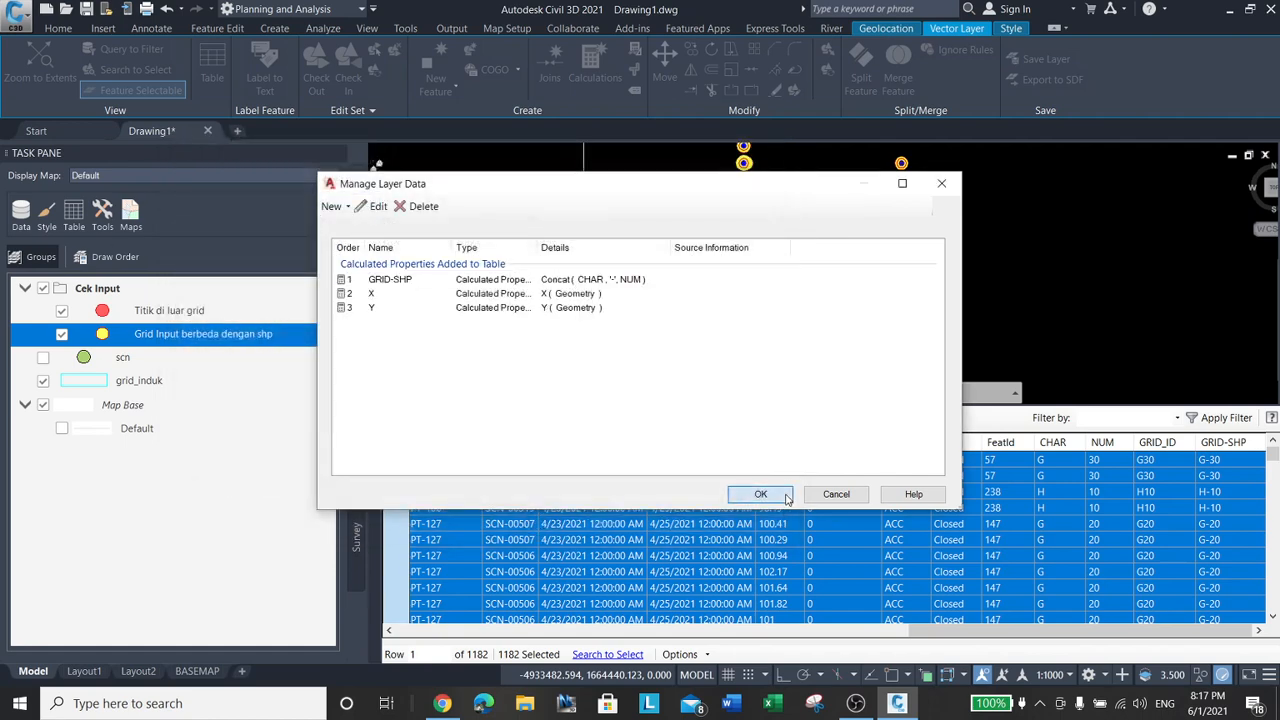
click(786, 493)
Select all records of the Grid Input berbeda dengan shp table and export them to CSV as grid_input_beda_dg_shp in the Downloads export folder.
click(903, 629)
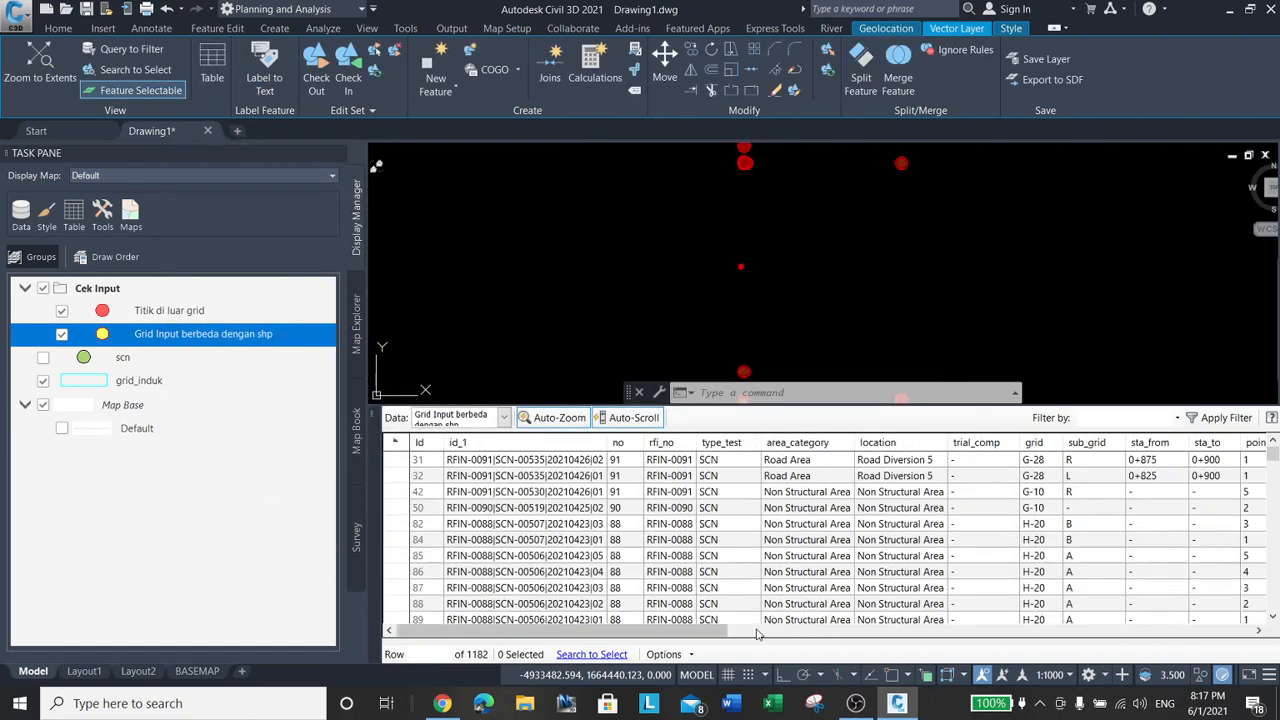
drag(660, 630, 1248, 612)
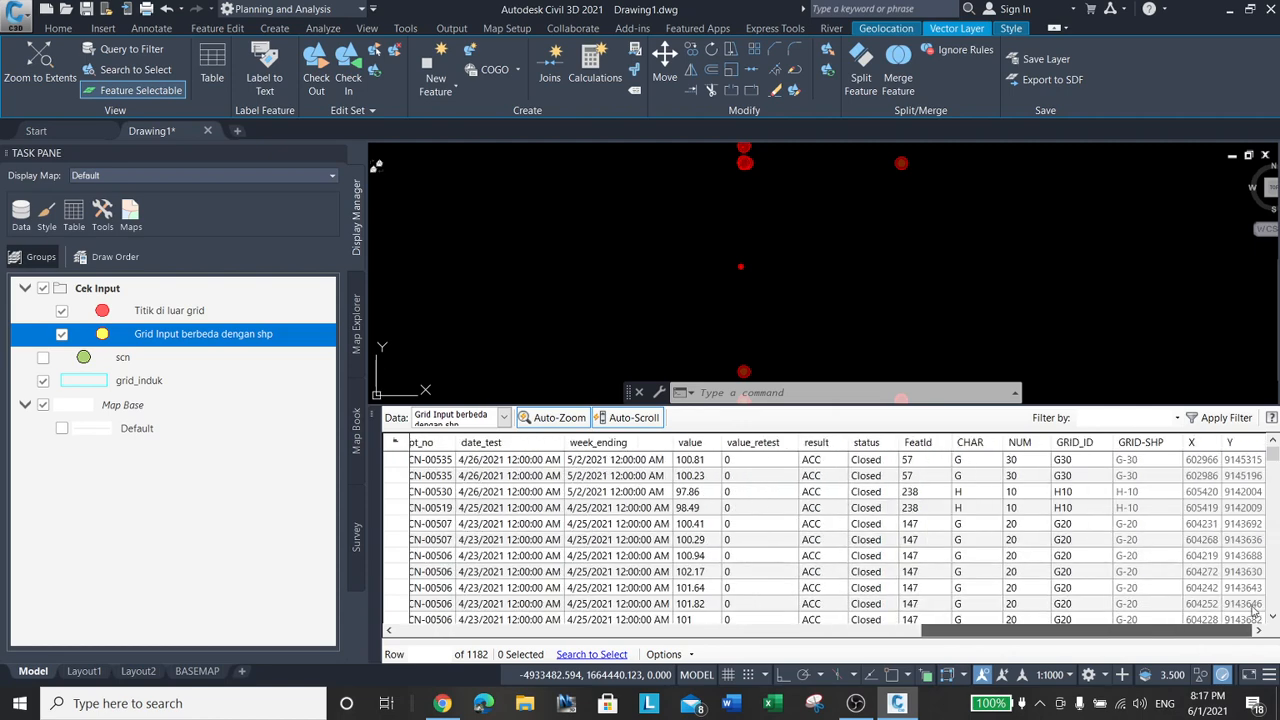
click(690, 654)
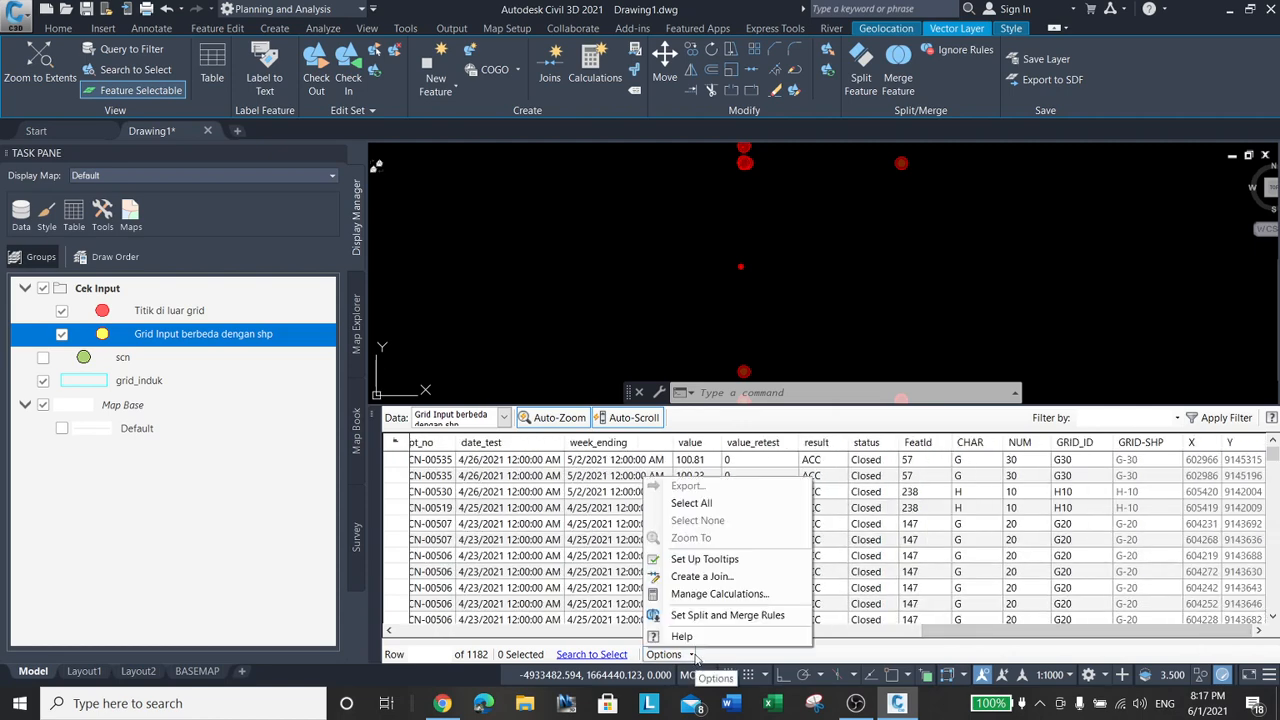
click(692, 503)
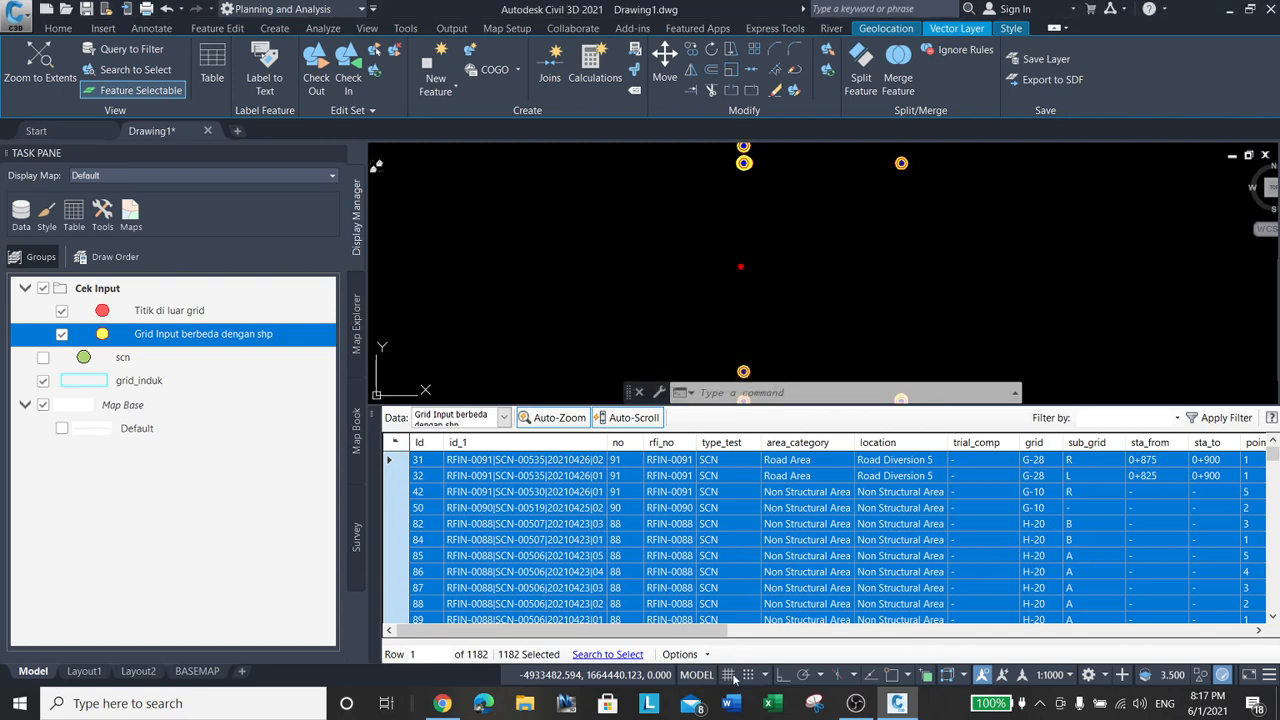
click(708, 655)
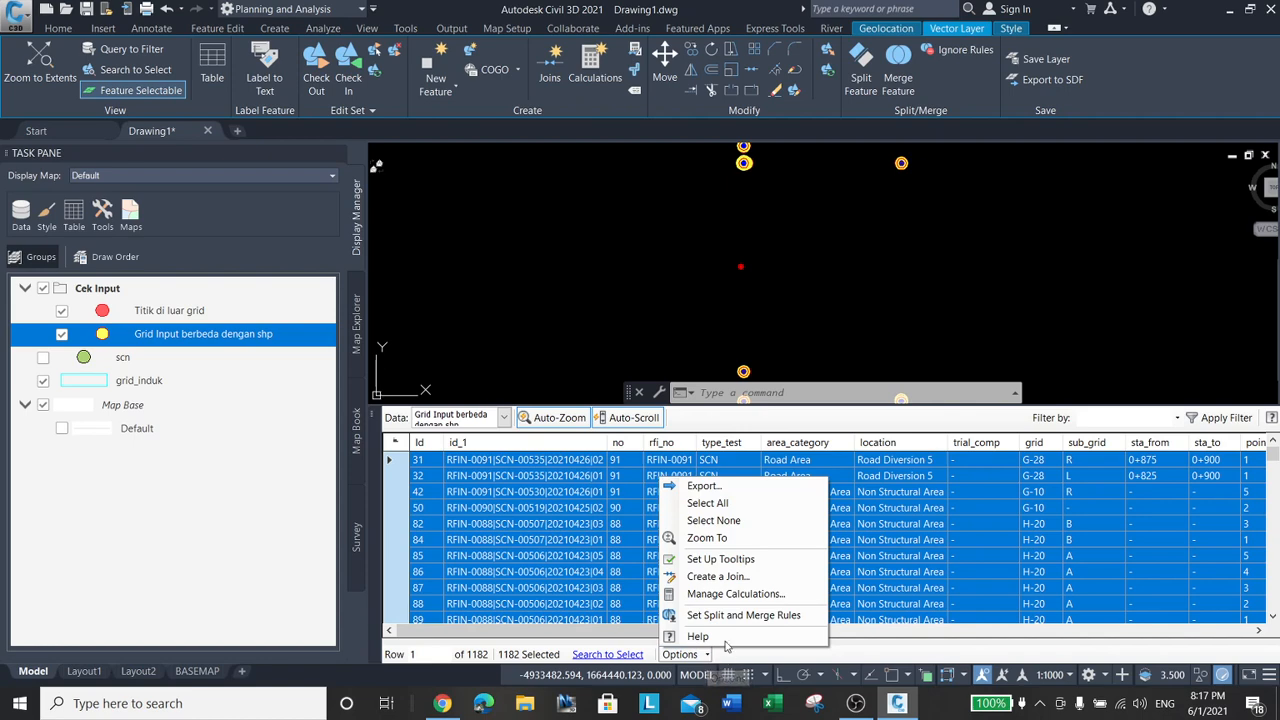
click(739, 488)
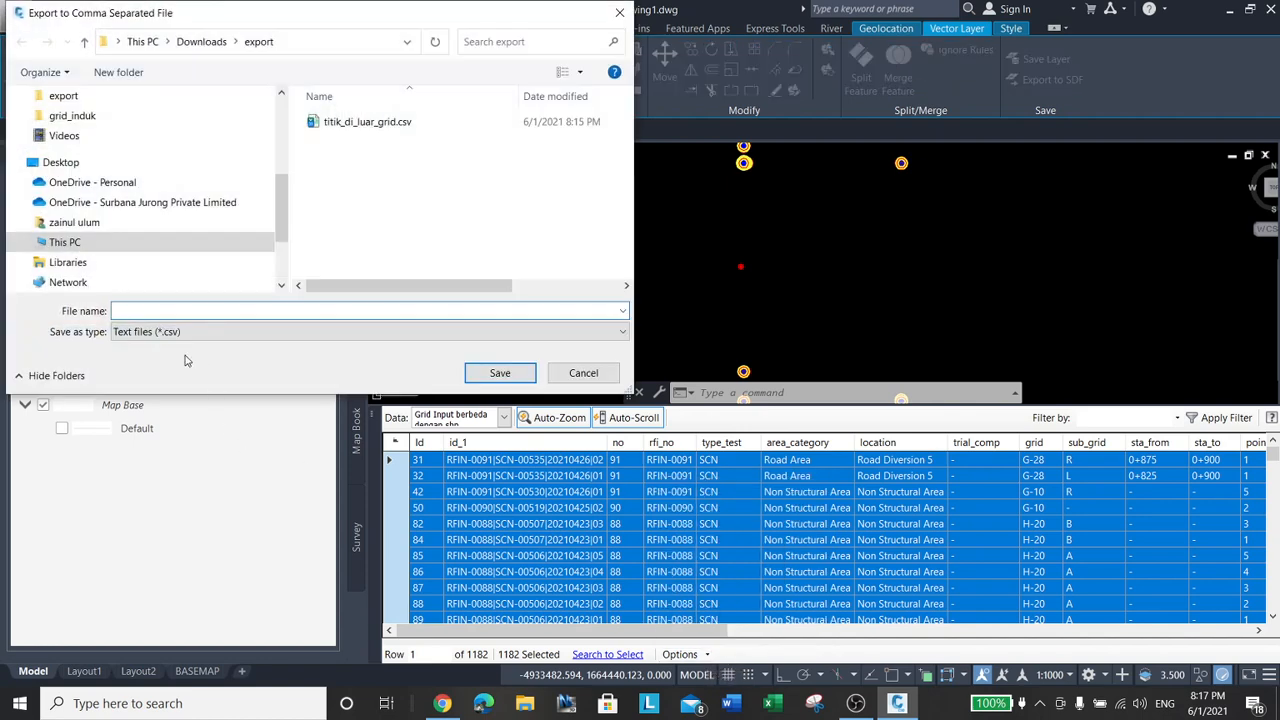
text(grid_input_beda_dg_shp)
click(500, 372)
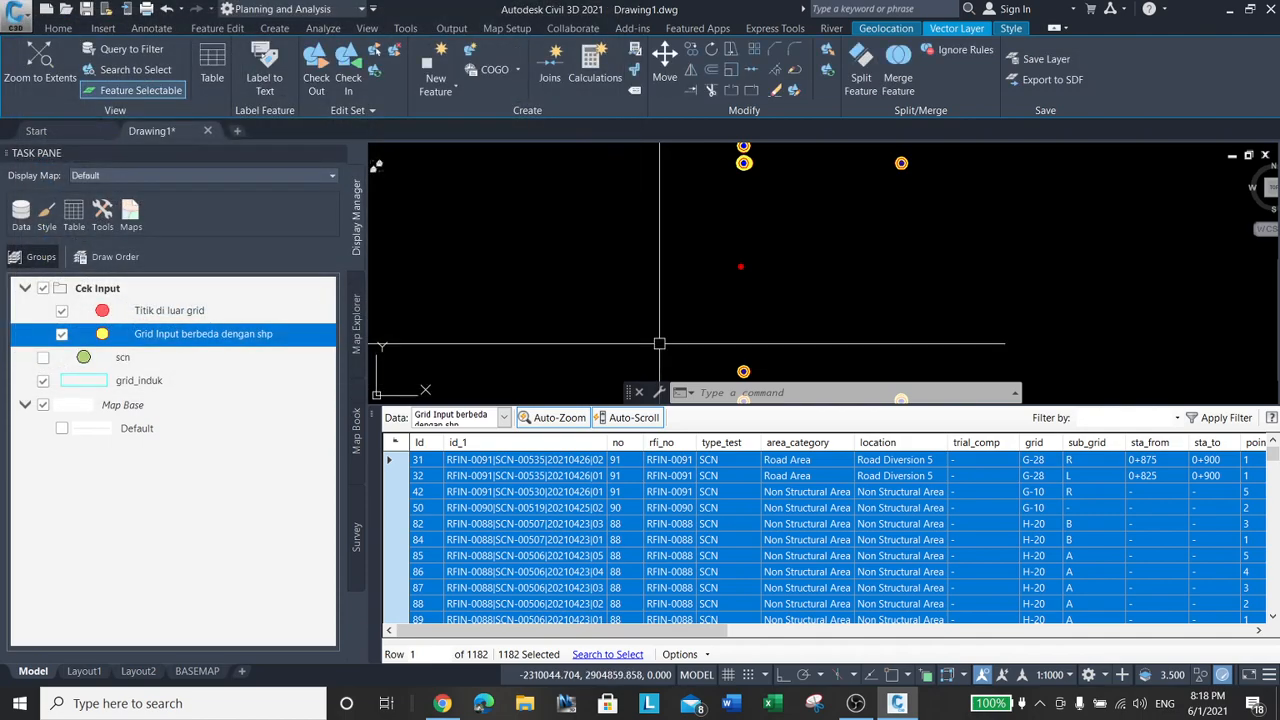
Switch to File Explorer and open the export folder inside Downloads.
click(524, 703)
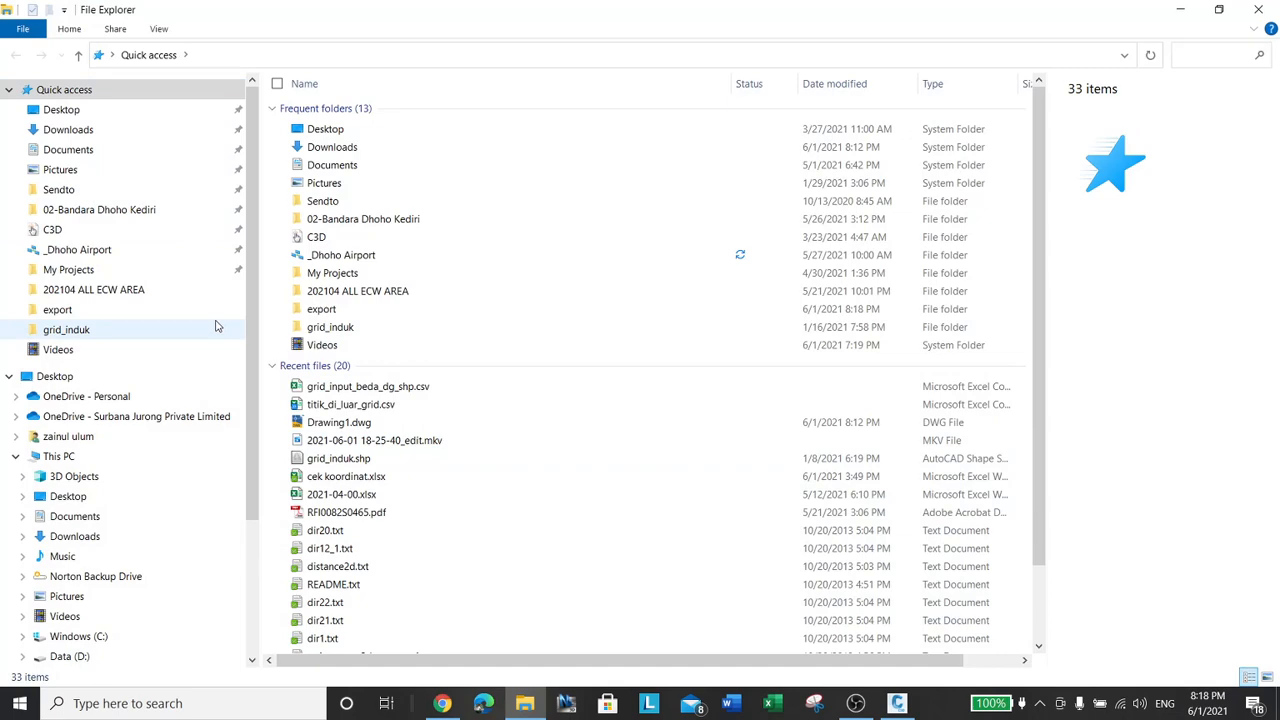
click(82, 152)
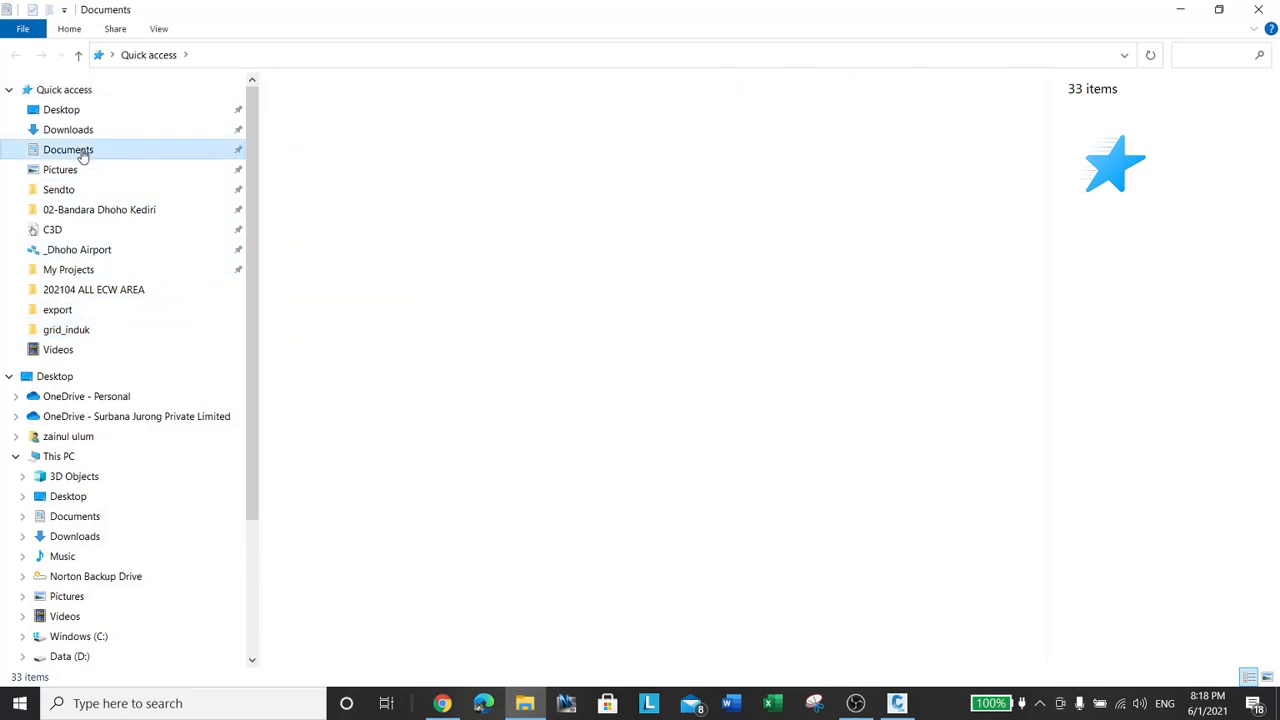
click(85, 130)
double_click(314, 128)
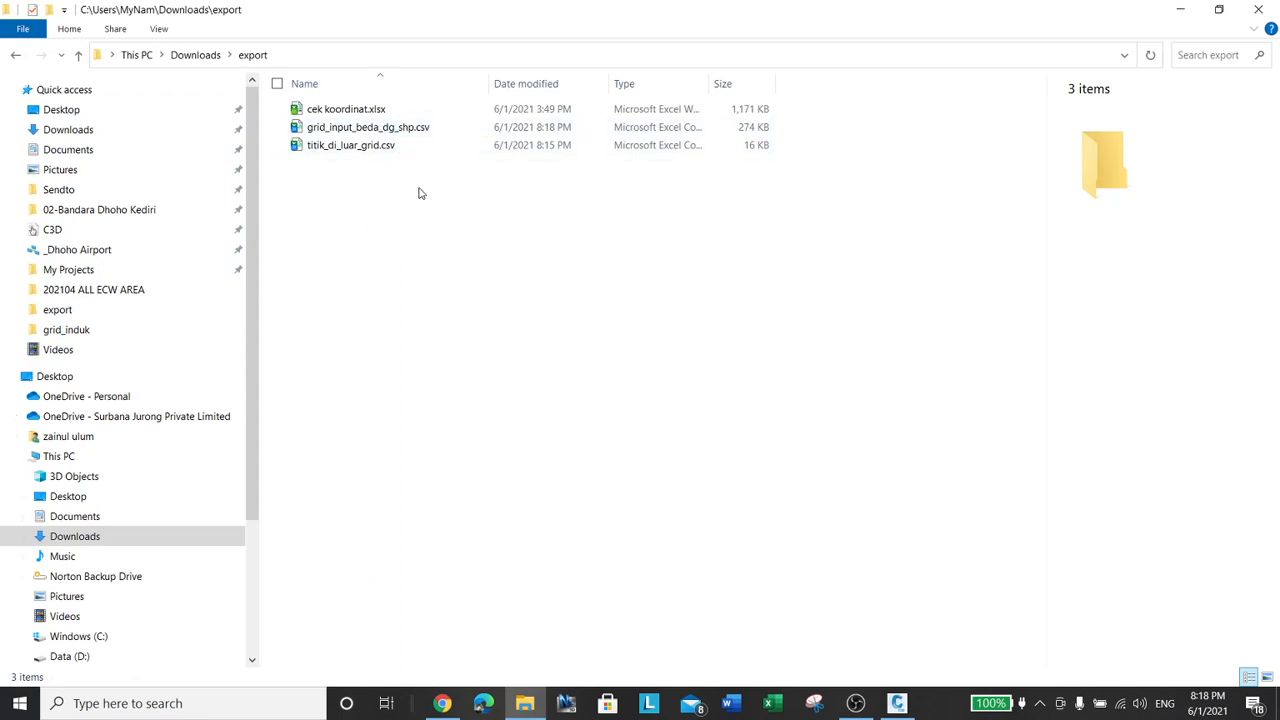
Open grid_input_beda_dg_shp.csv as plain text in Notepad to examine its exported records and close it again.
click(391, 134)
right_click(391, 140)
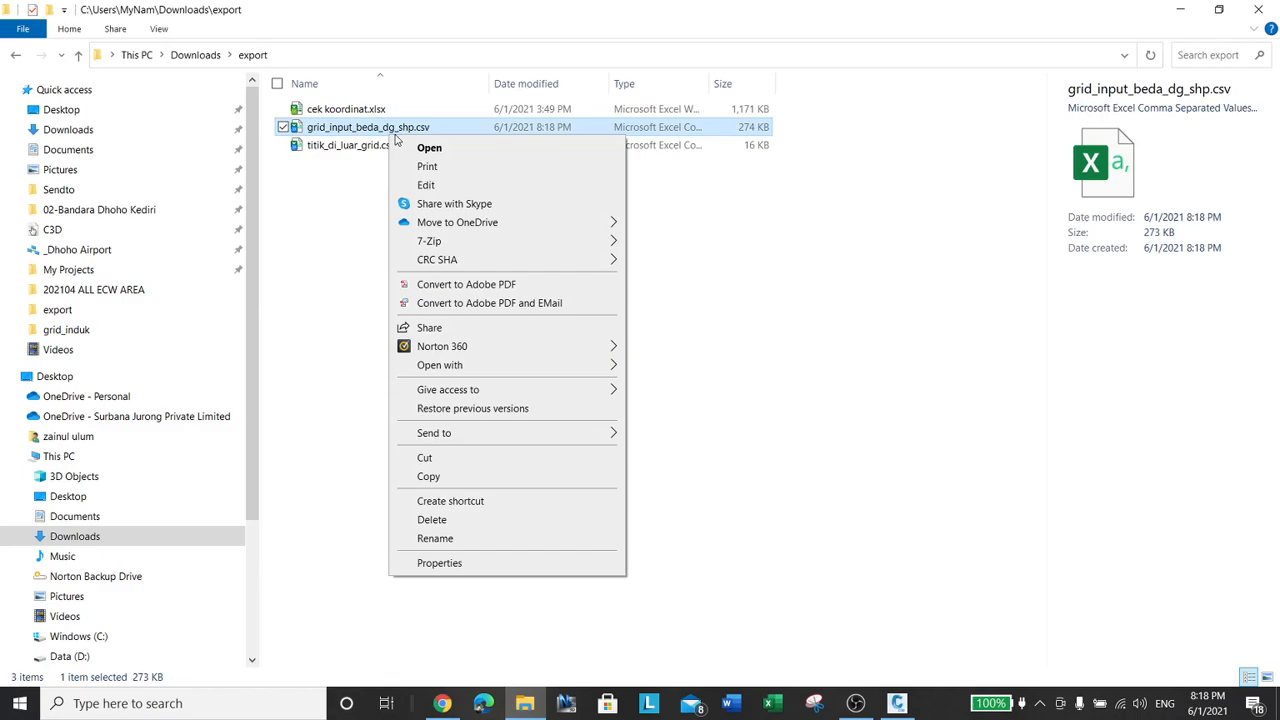
click(442, 186)
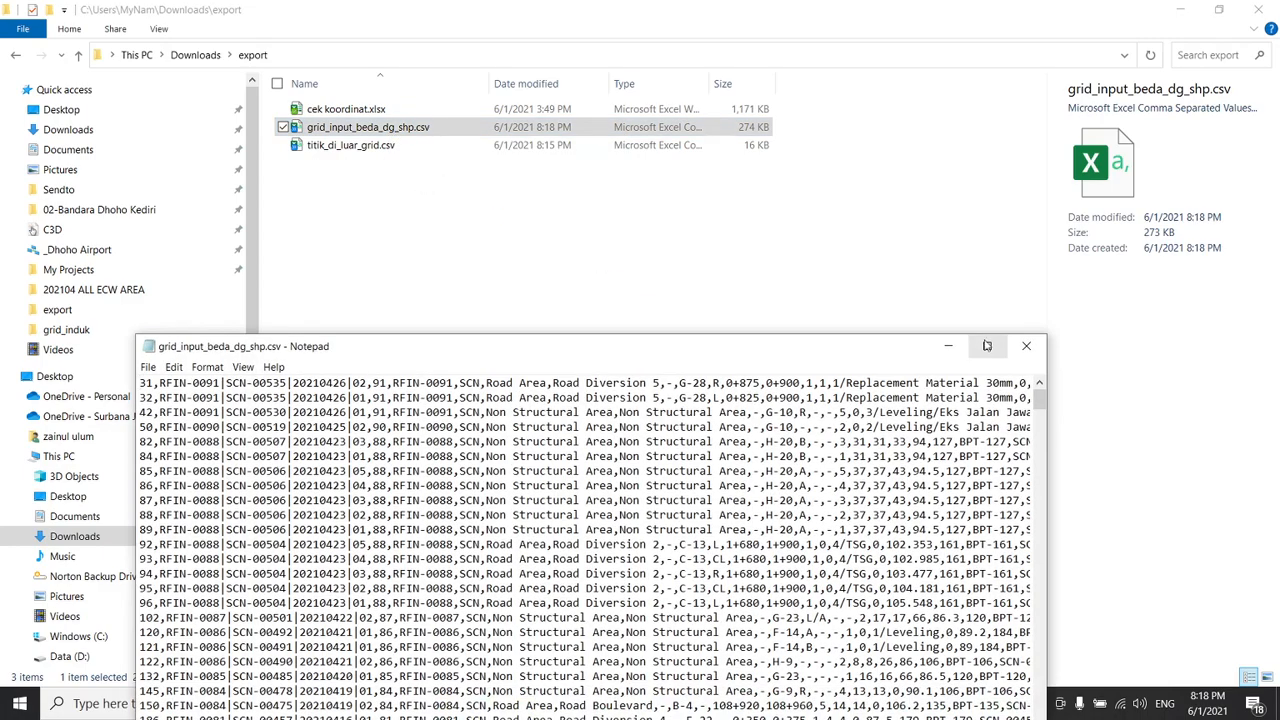
click(1026, 348)
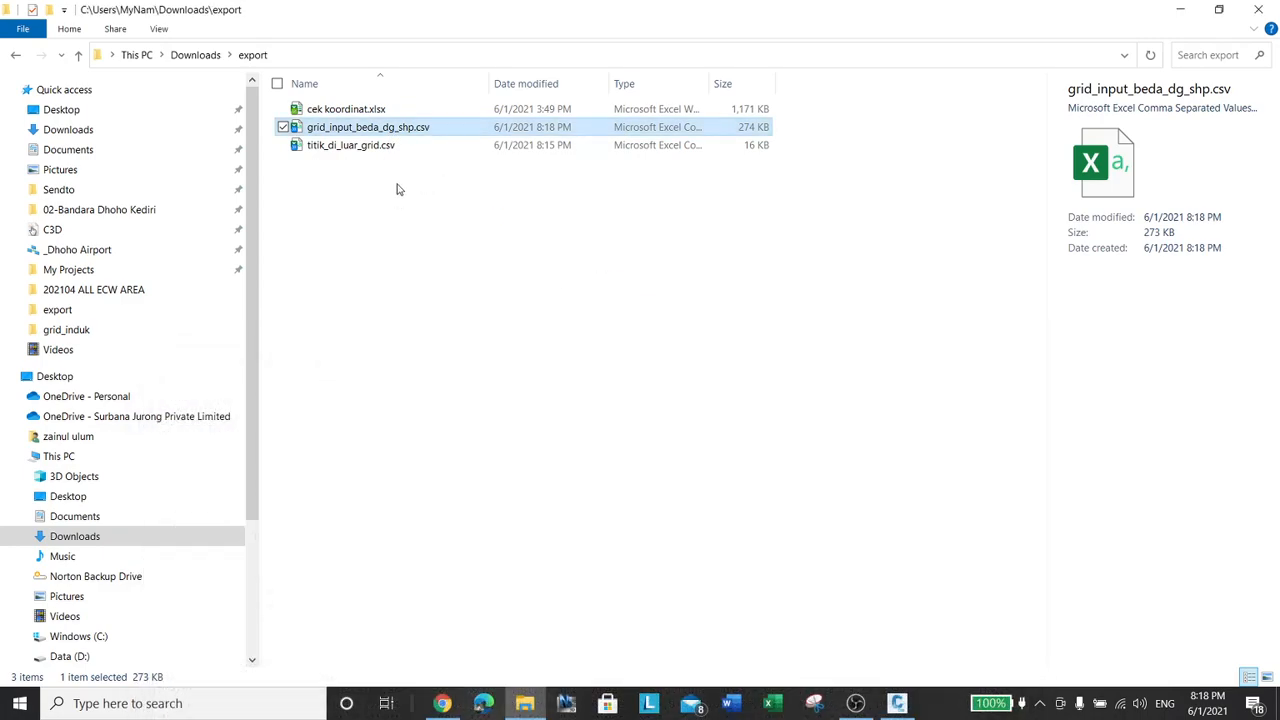
Open grid_input_beda_dg_shp.csv in Excel and widen date columns U and V to fit their contents.
right_click(402, 126)
click(445, 140)
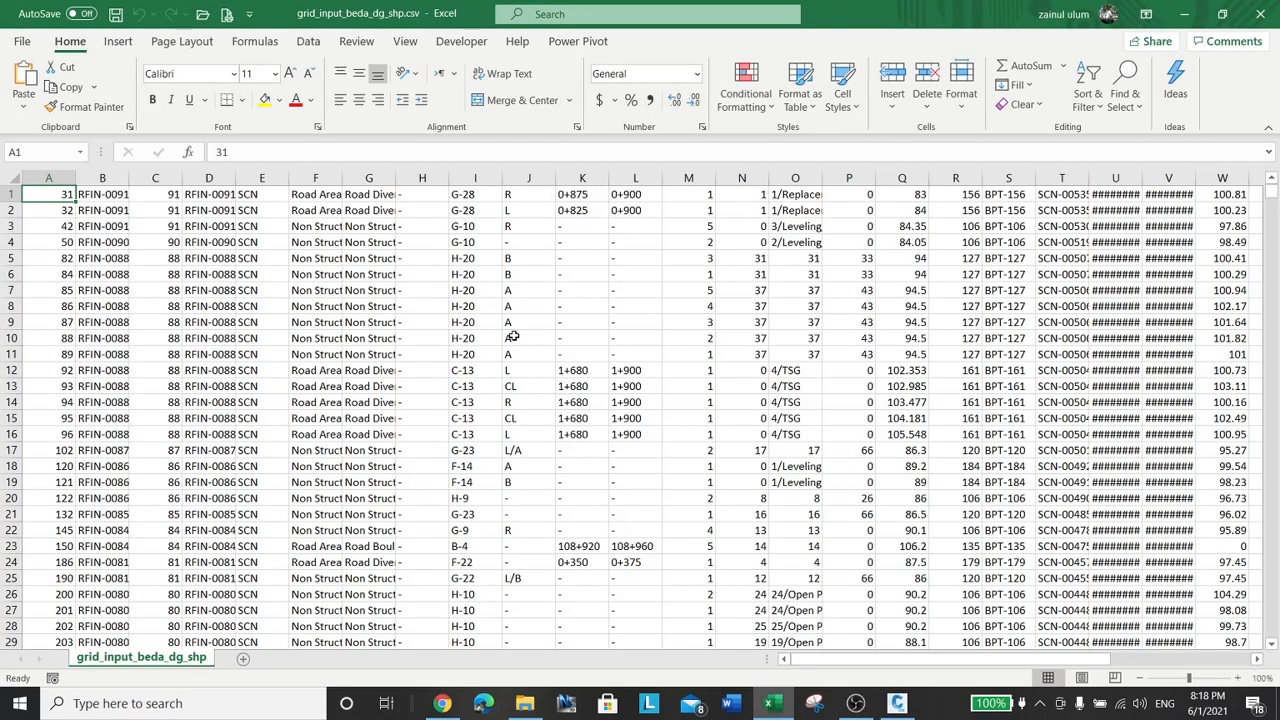
double_click(1093, 177)
double_click(1150, 177)
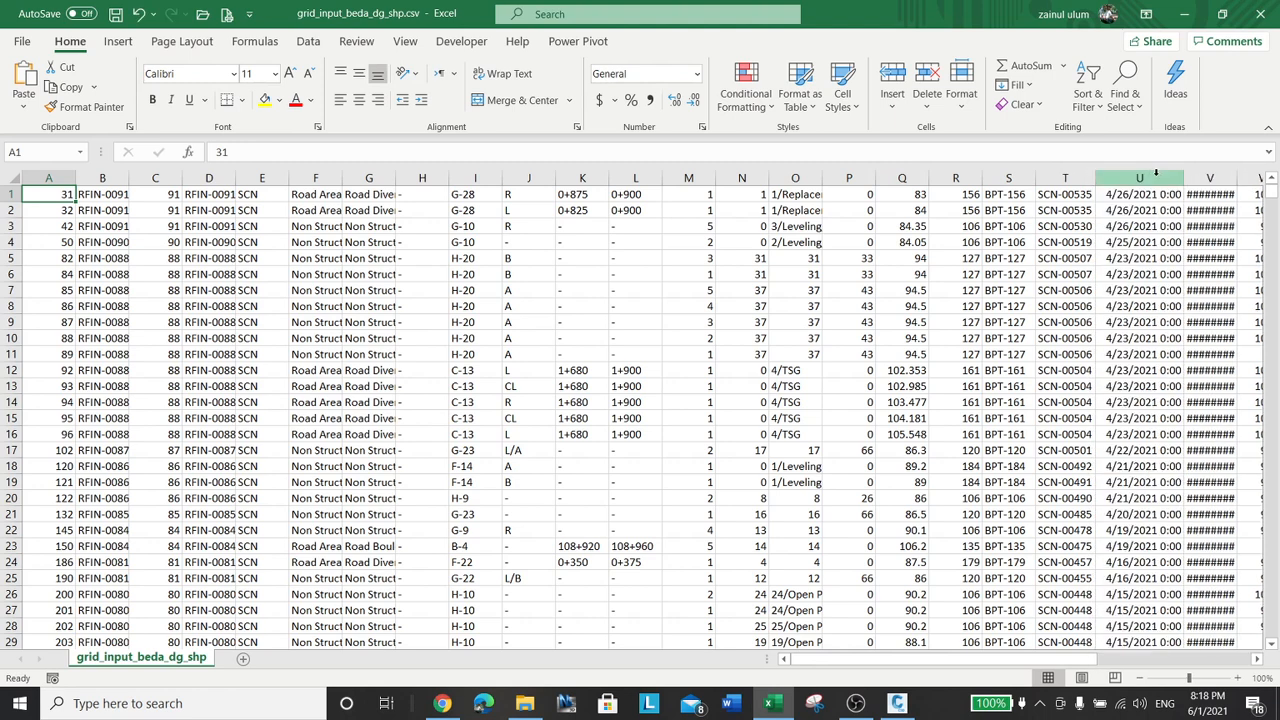
double_click(1238, 177)
Examine the exported X and Y coordinates in columns AF and AG at the end of the table.
click(1176, 258)
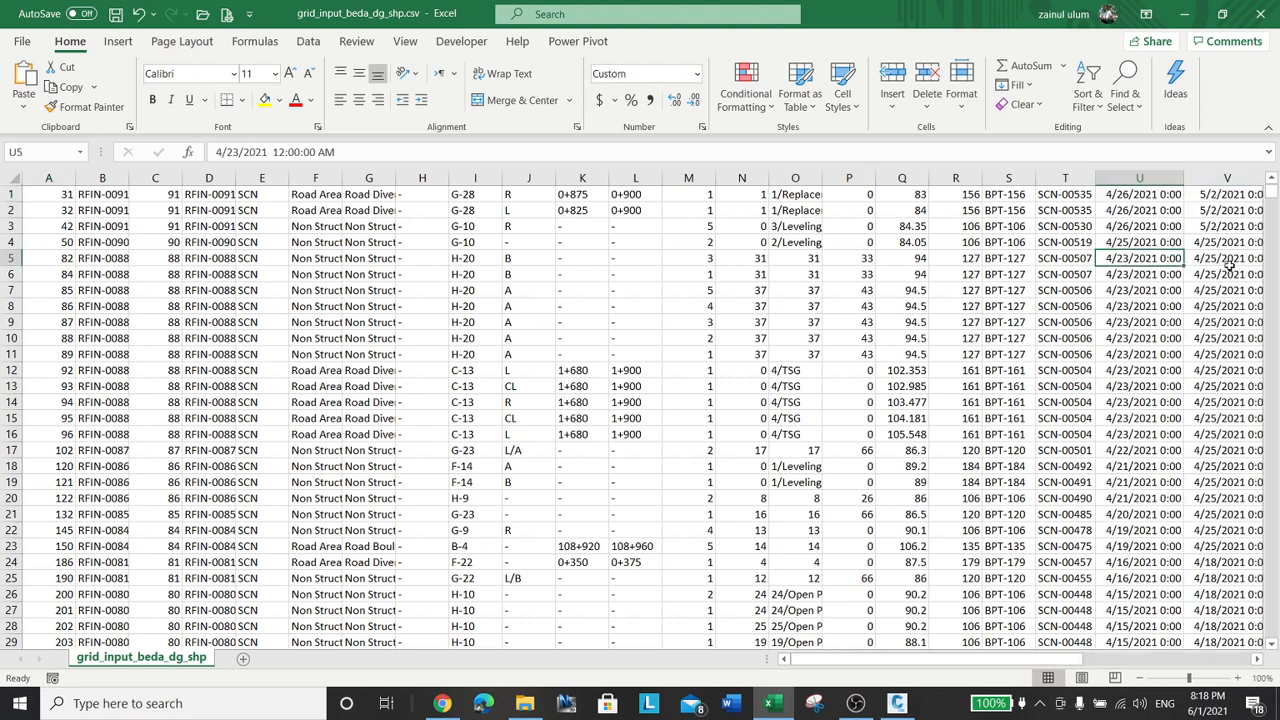
key(Right)
key(Right)
key(Right)
key(Right)
key(Right)
key(Right)
key(Right)
key(Right)
key(Right)
key(Right)
key(Right)
key(Right)
key(Right)
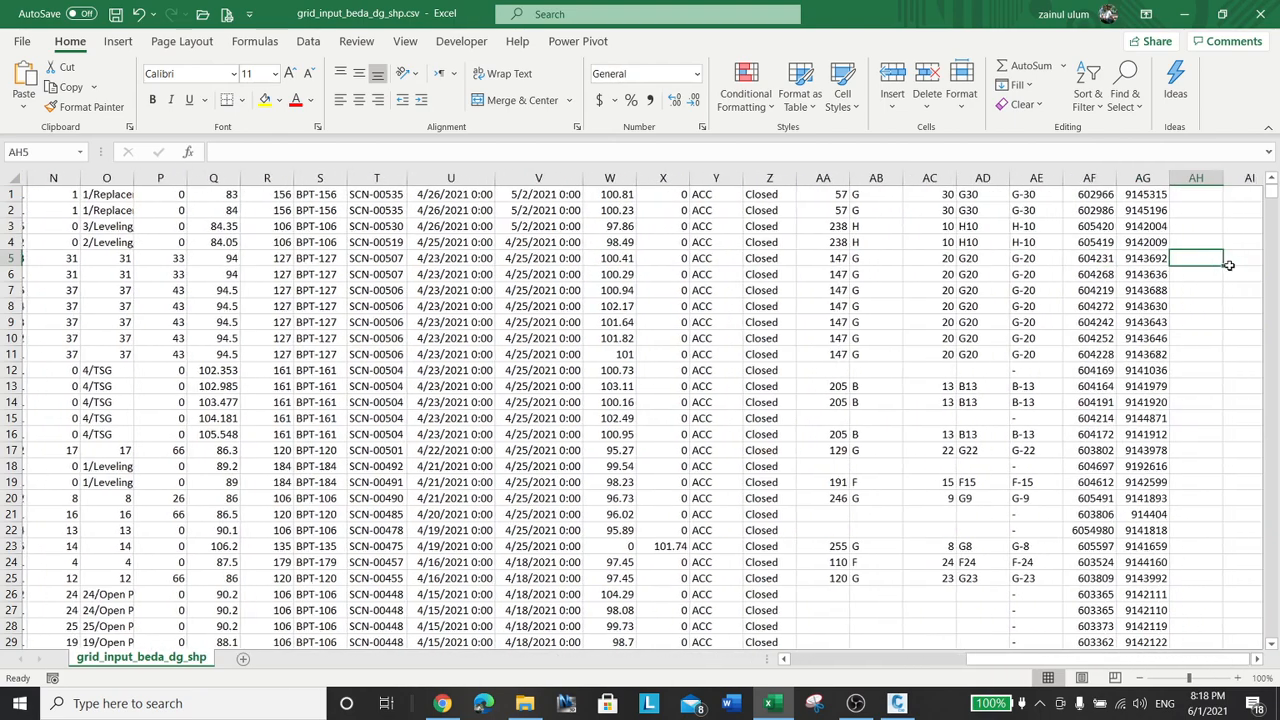
key(Left)
key(Up)
key(Up)
key(Up)
key(Up)
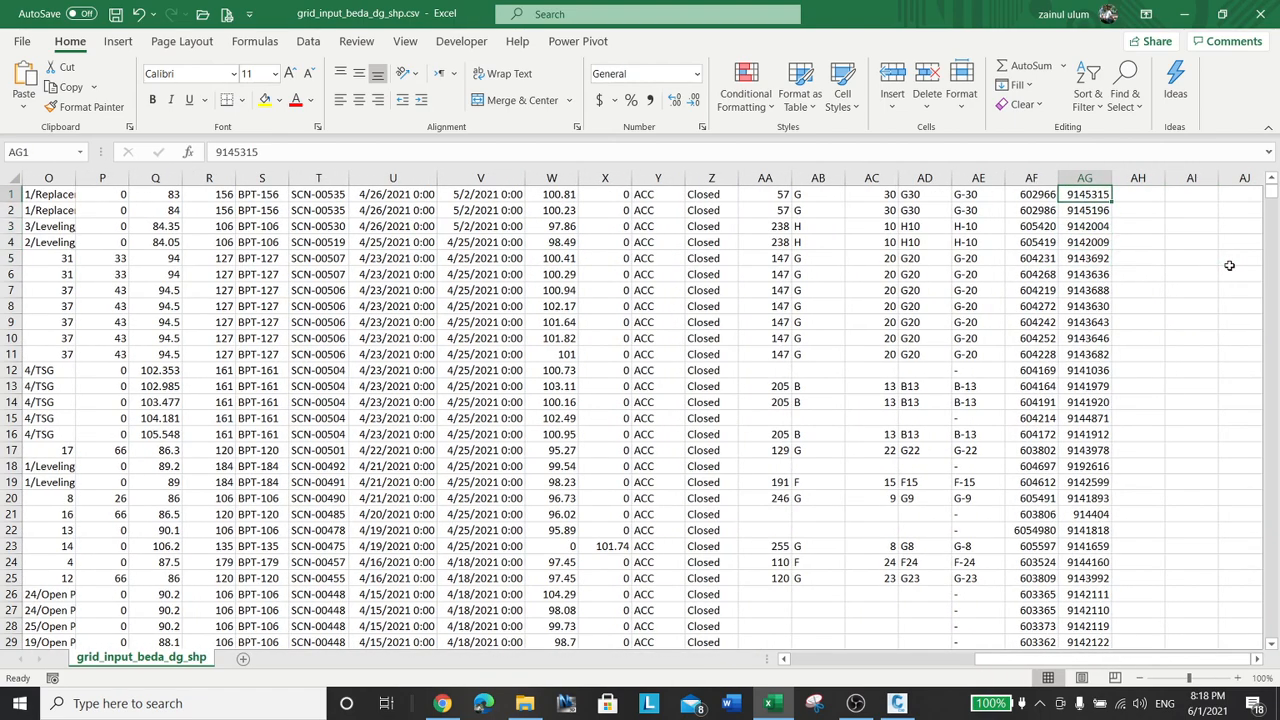
Review the first record from column A through to the shp grid code in column AE.
key(Left)
key(Left)
key(Left)
key(Left)
key(Left)
key(Left)
key(Left)
key(Left)
key(Left)
key(Left)
key(Left)
key(Left)
key(Left)
key(Left)
key(Left)
key(Left)
key(Left)
key(Left)
key(Left)
key(Left)
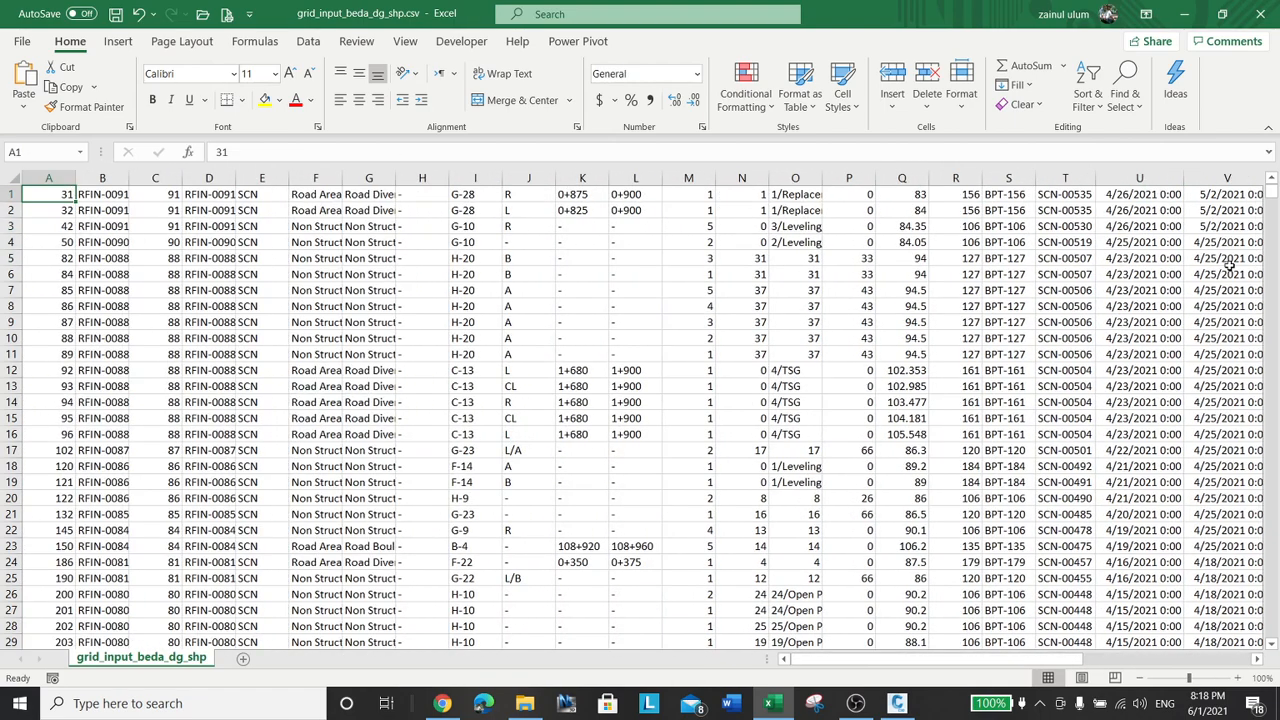
key(Right)
key(Right)
key(Right)
key(Right)
key(Right)
key(Right)
key(Right)
key(Right)
key(Right)
key(Right)
key(Right)
key(Right)
key(Right)
key(Right)
key(Right)
key(Right)
key(Right)
key(Right)
key(Right)
key(Right)
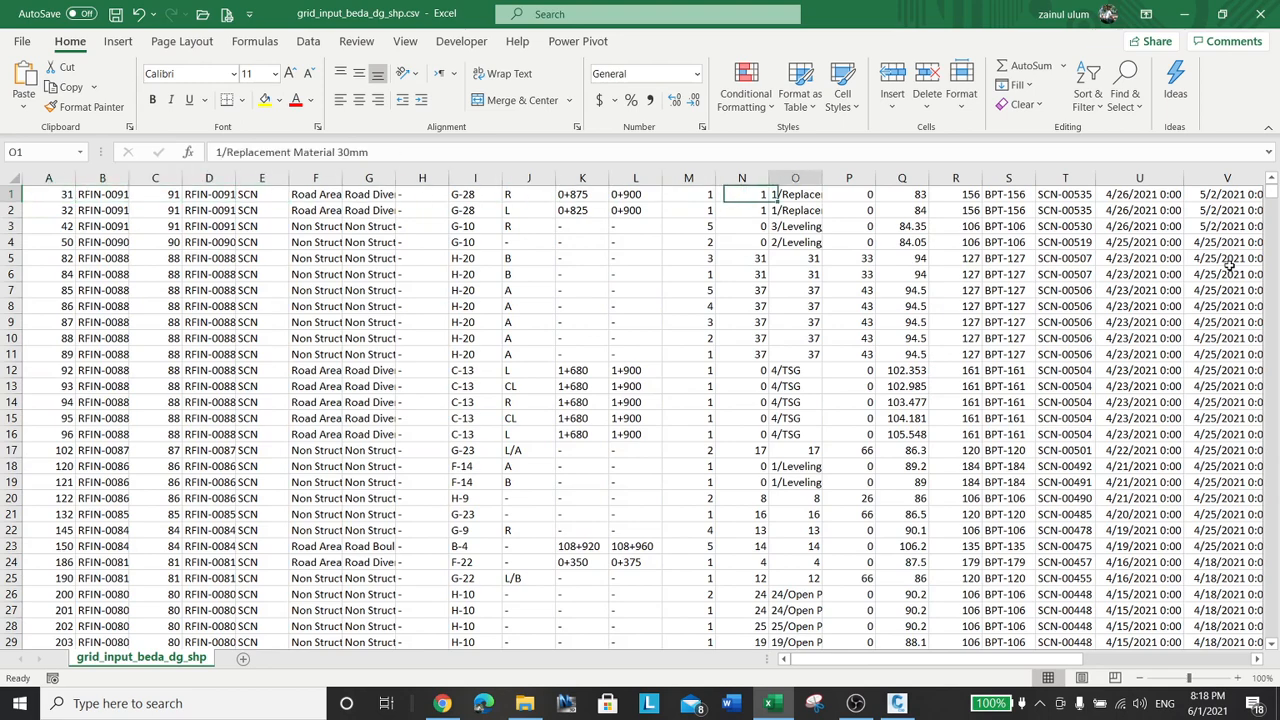
key(Right)
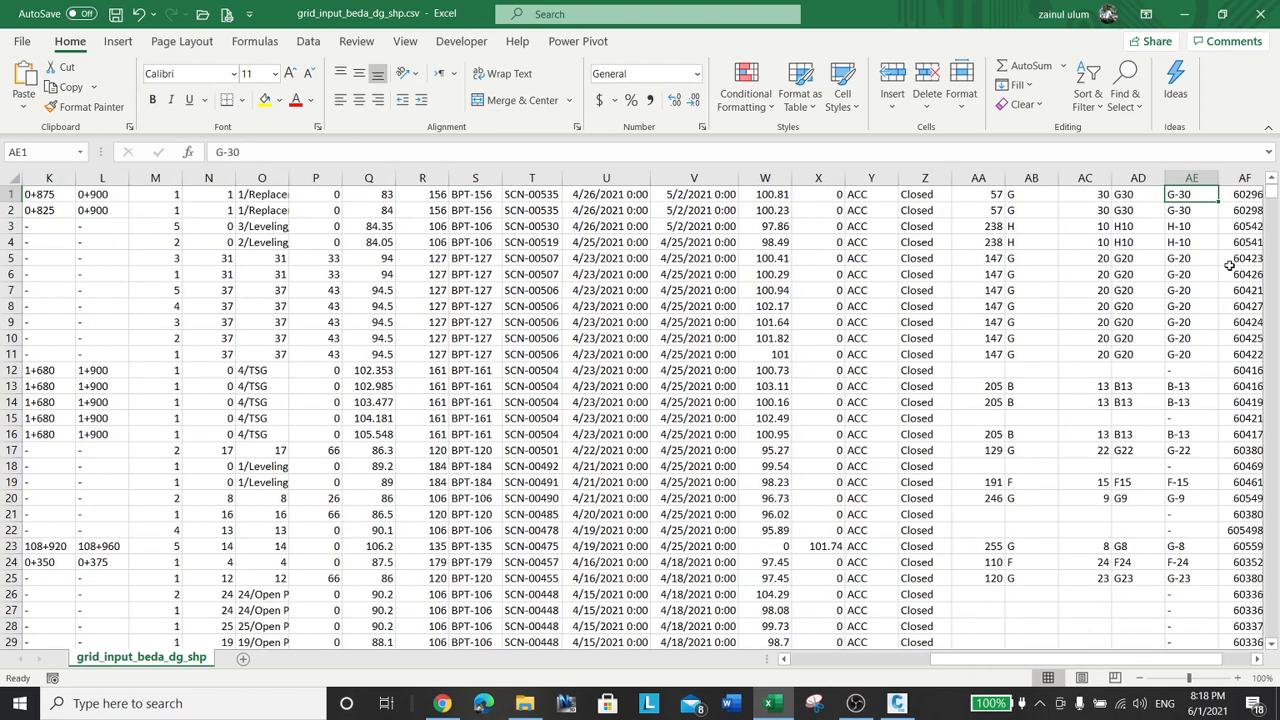
key(Right)
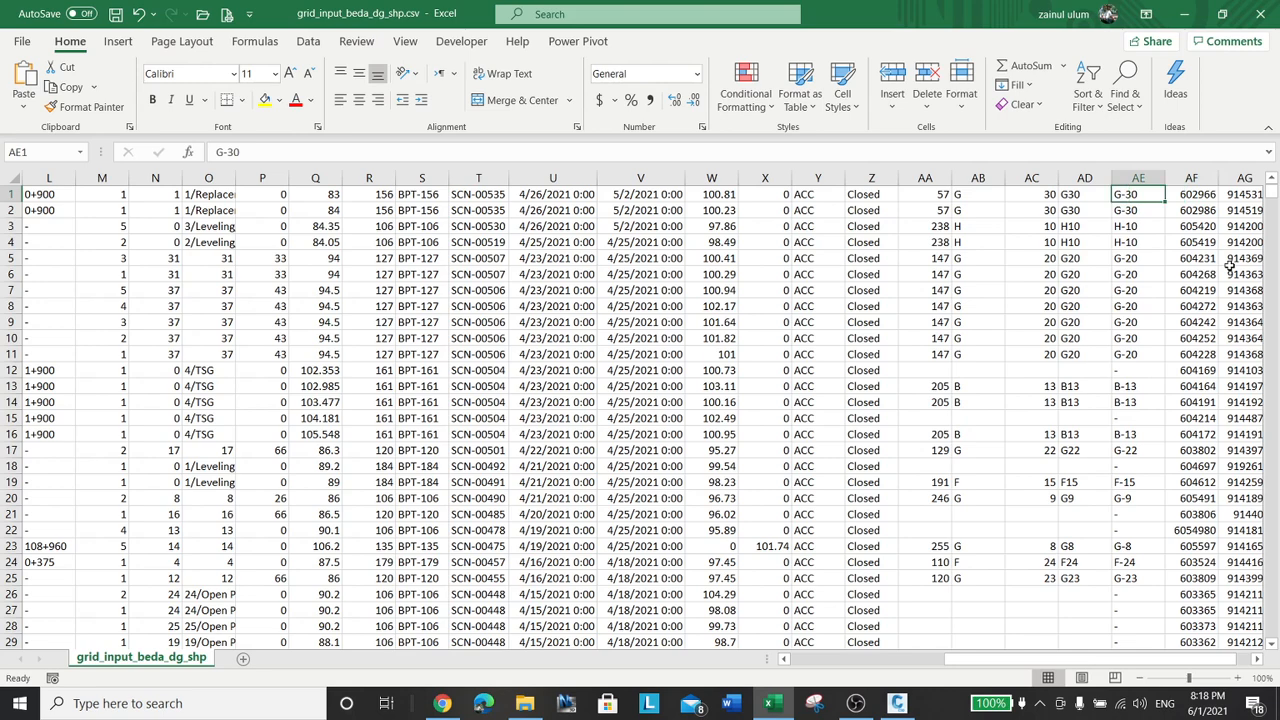
Review the first two records across to the X coordinate in column AF and close the workbook without saving.
key(Left)
key(Left)
key(Left)
key(Left)
key(Left)
key(Left)
key(Left)
key(Left)
key(Left)
key(Left)
key(Left)
key(Left)
key(Left)
key(Left)
key(Left)
key(Left)
key(Left)
key(Left)
key(Left)
key(Left)
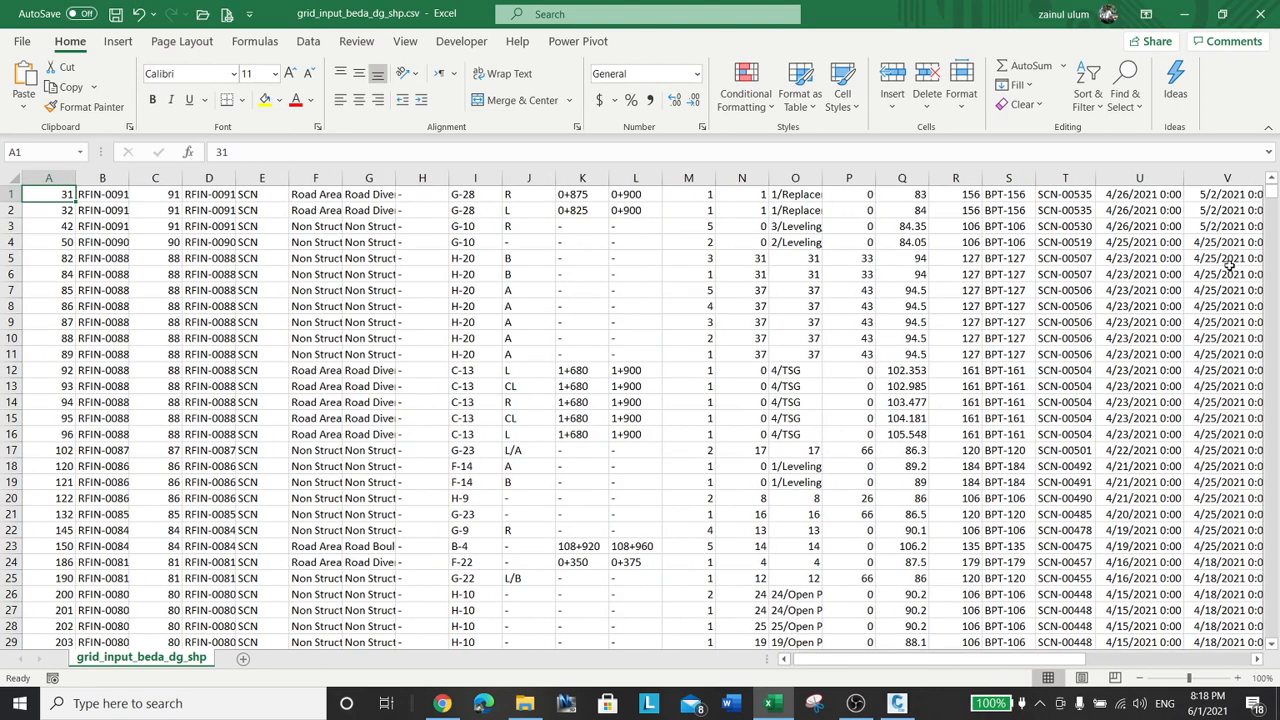
key(Right)
key(Right)
key(Right)
key(Right)
key(Right)
key(Right)
key(Right)
key(Right)
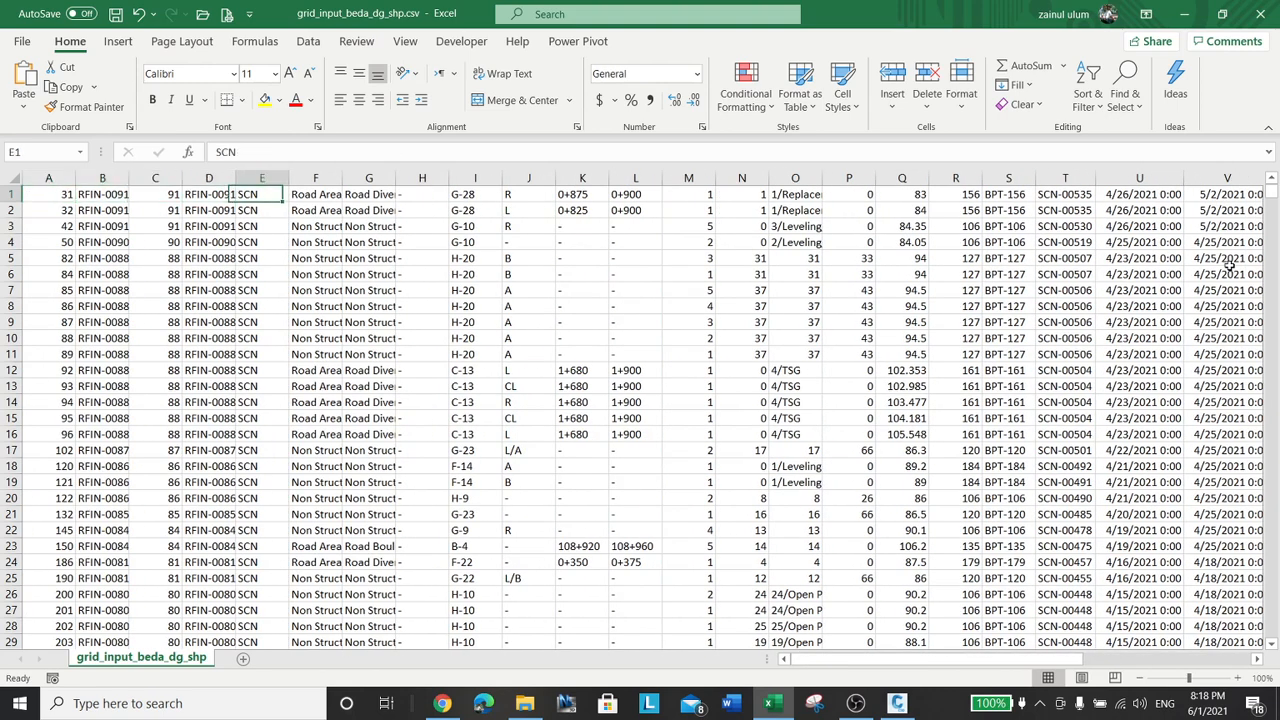
key(Down)
key(Right)
key(Right)
key(Right)
key(Right)
key(Right)
key(Right)
key(Right)
key(Right)
key(Right)
key(Right)
key(Right)
key(Right)
key(Right)
key(Right)
key(Right)
key(Right)
key(Right)
key(Right)
key(Right)
key(Right)
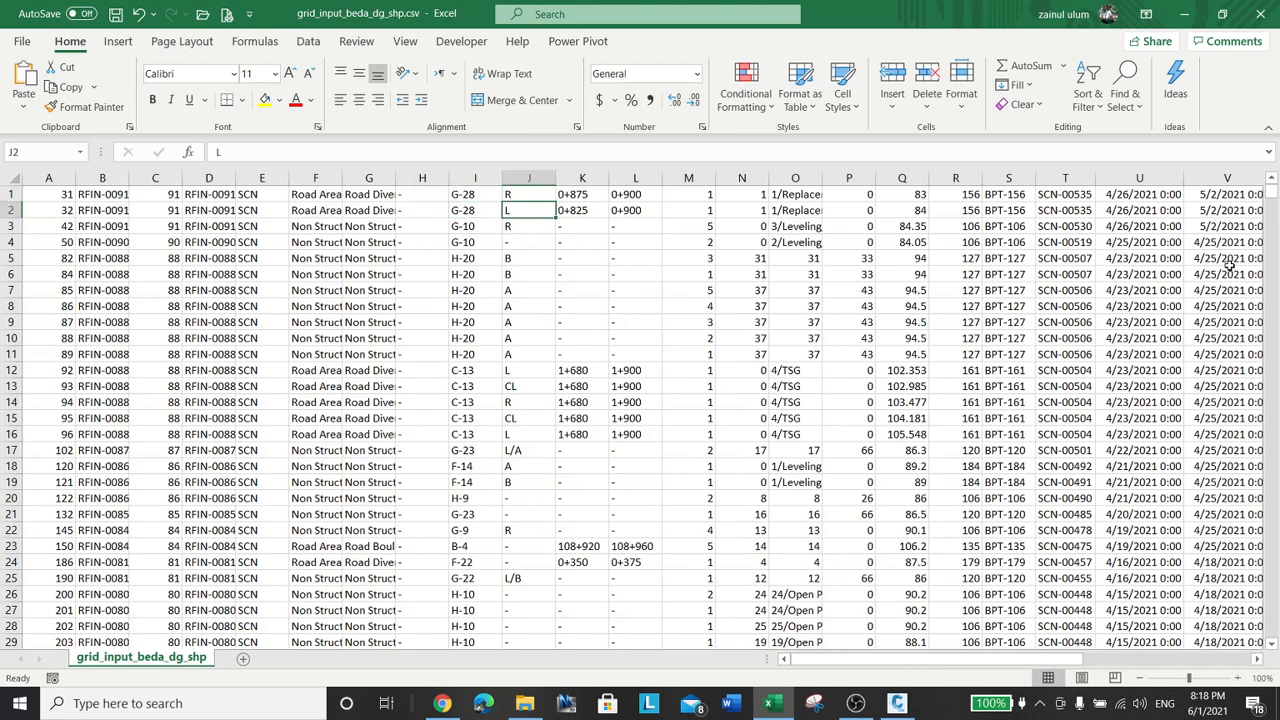
key(Left)
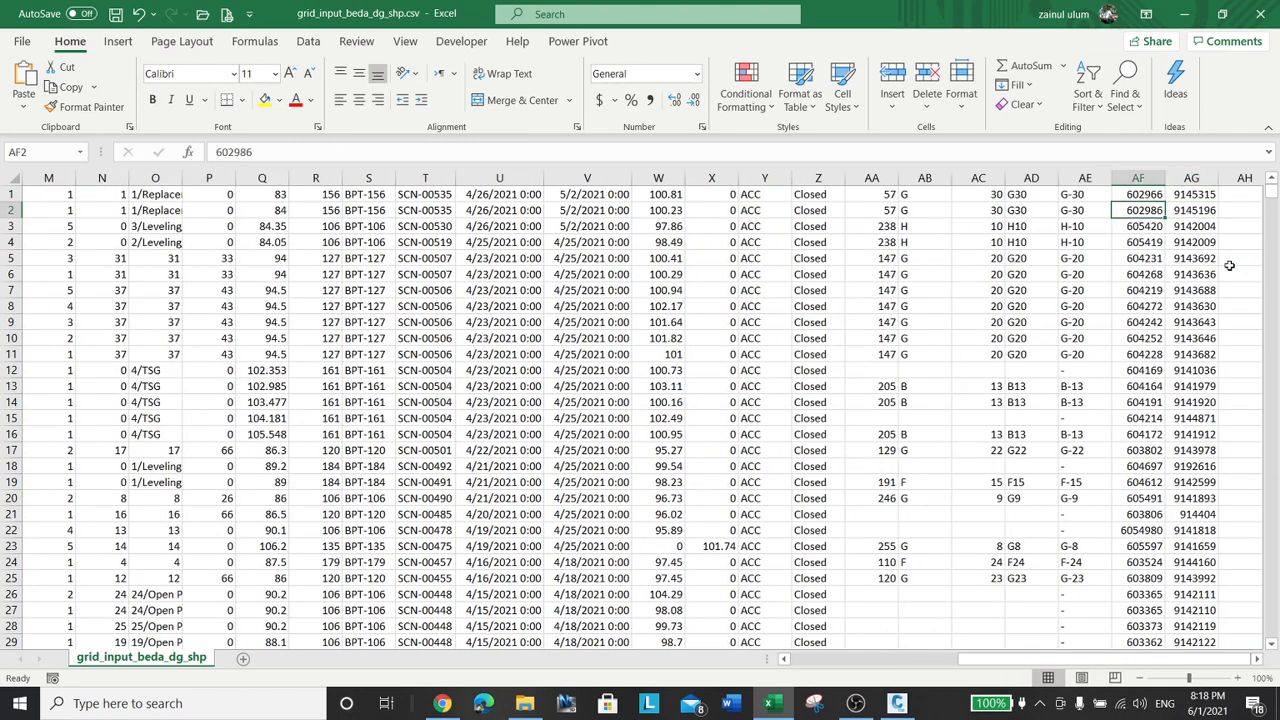
key(Up)
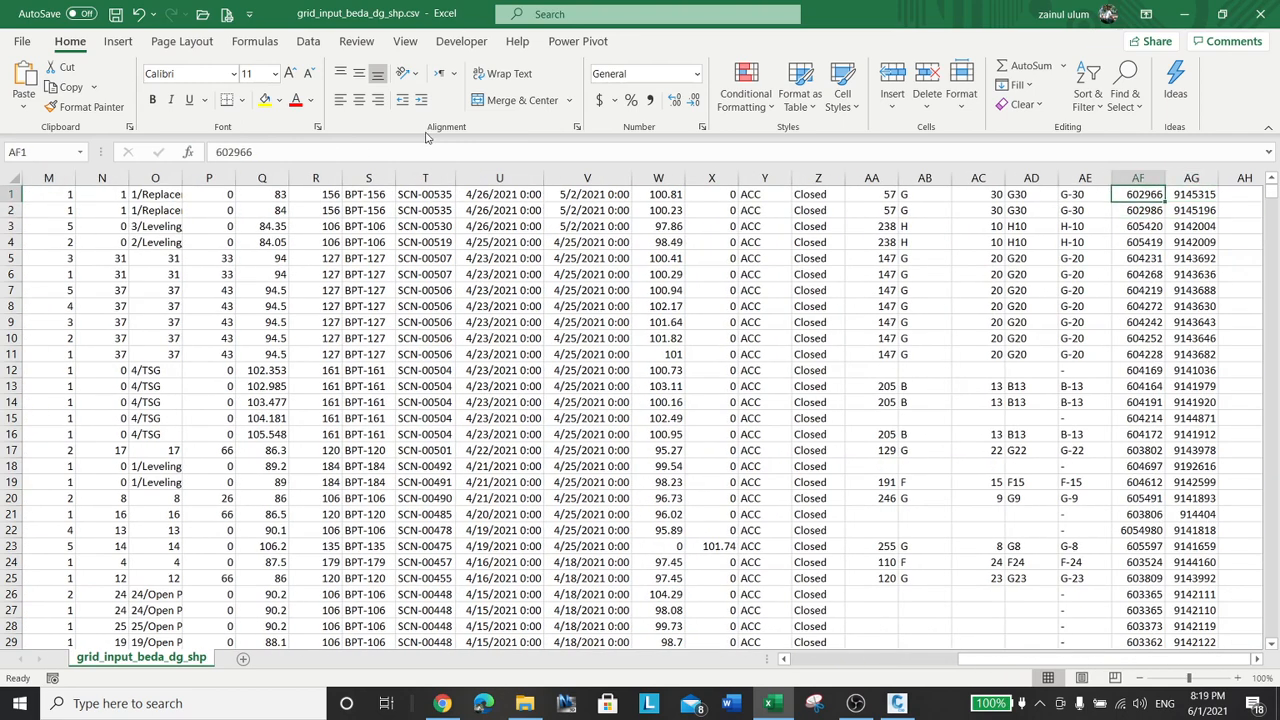
click(1260, 14)
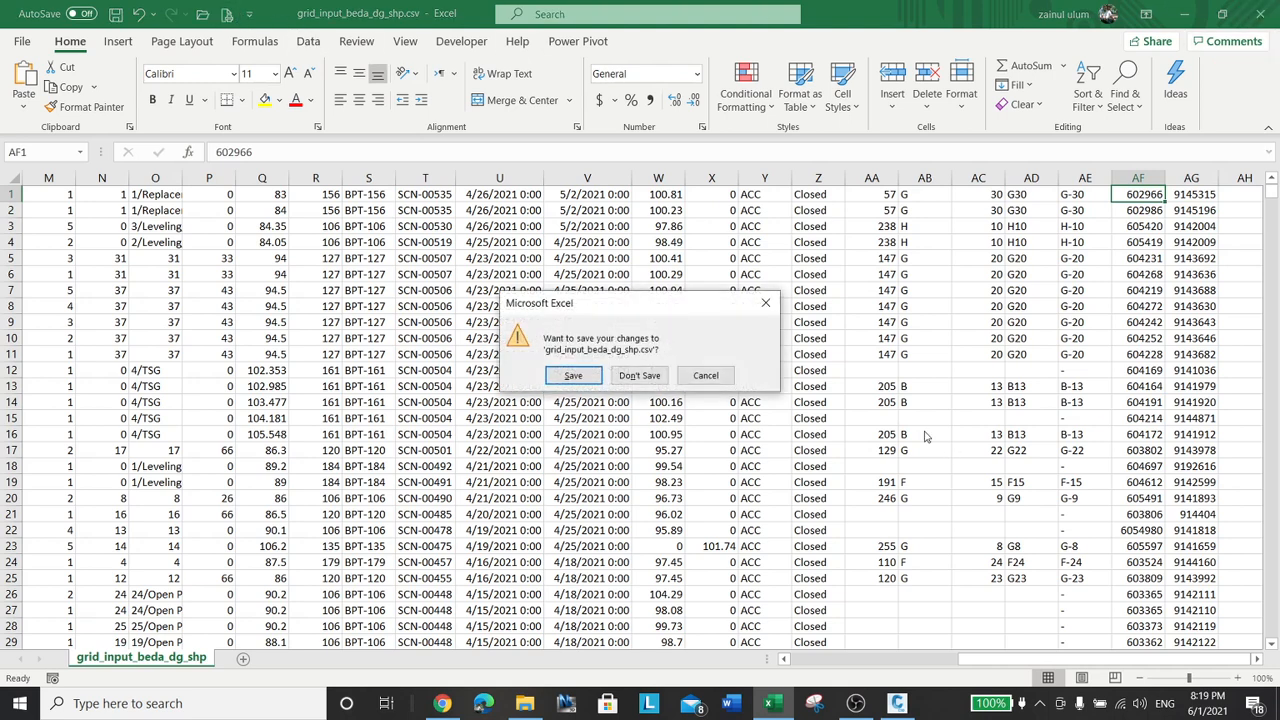
click(640, 376)
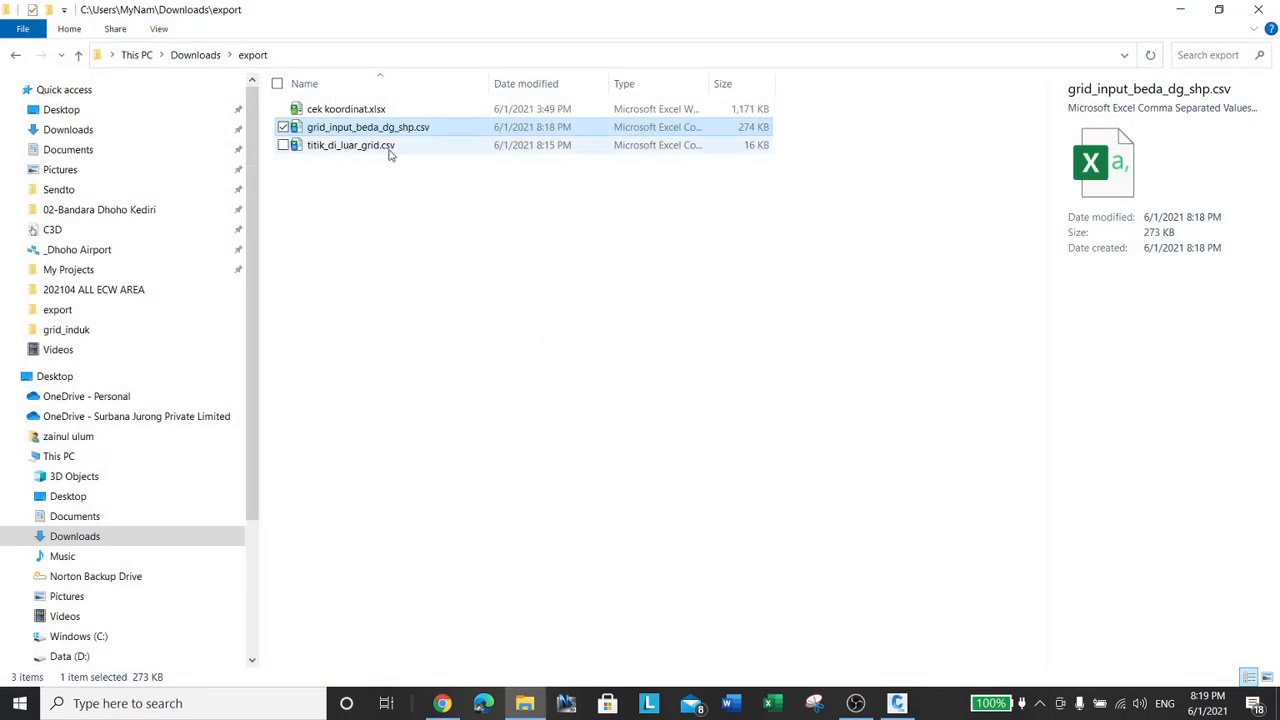
Open titik_di_luar_grid.csv in Excel and examine the point coordinates in columns AE and AF for all records.
right_drag(396, 150, 384, 152)
click(353, 157)
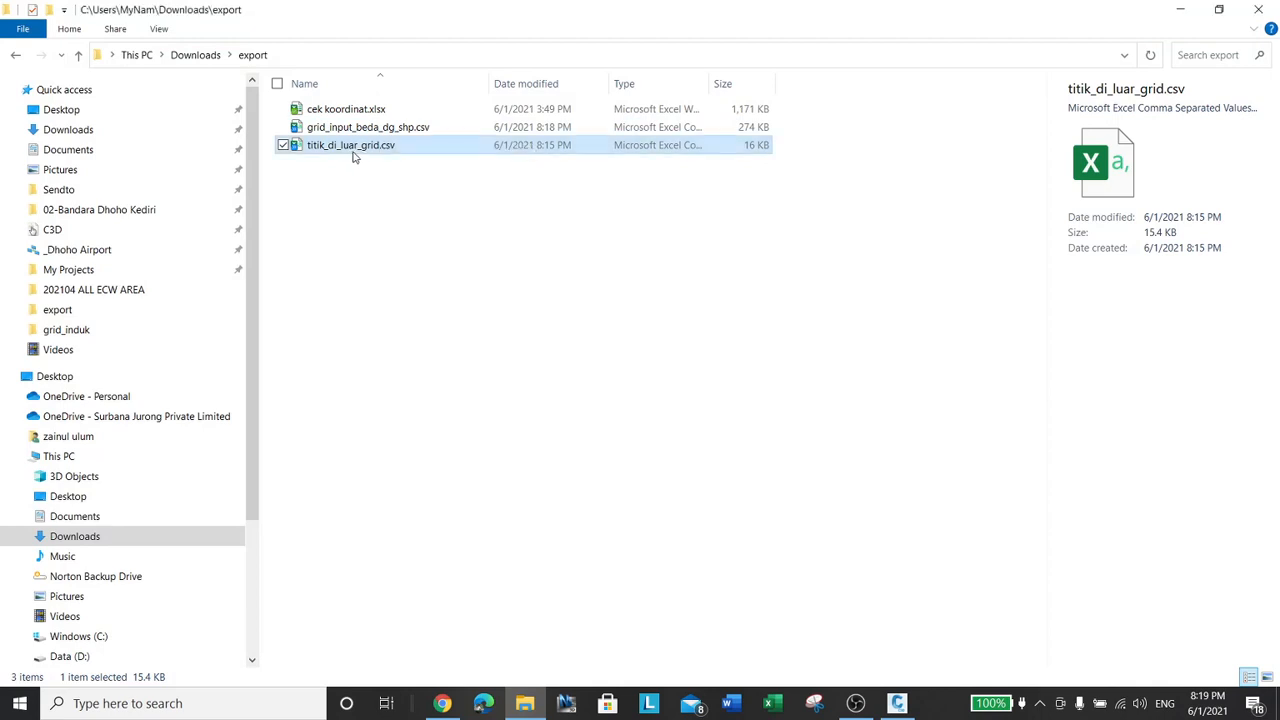
right_click(356, 152)
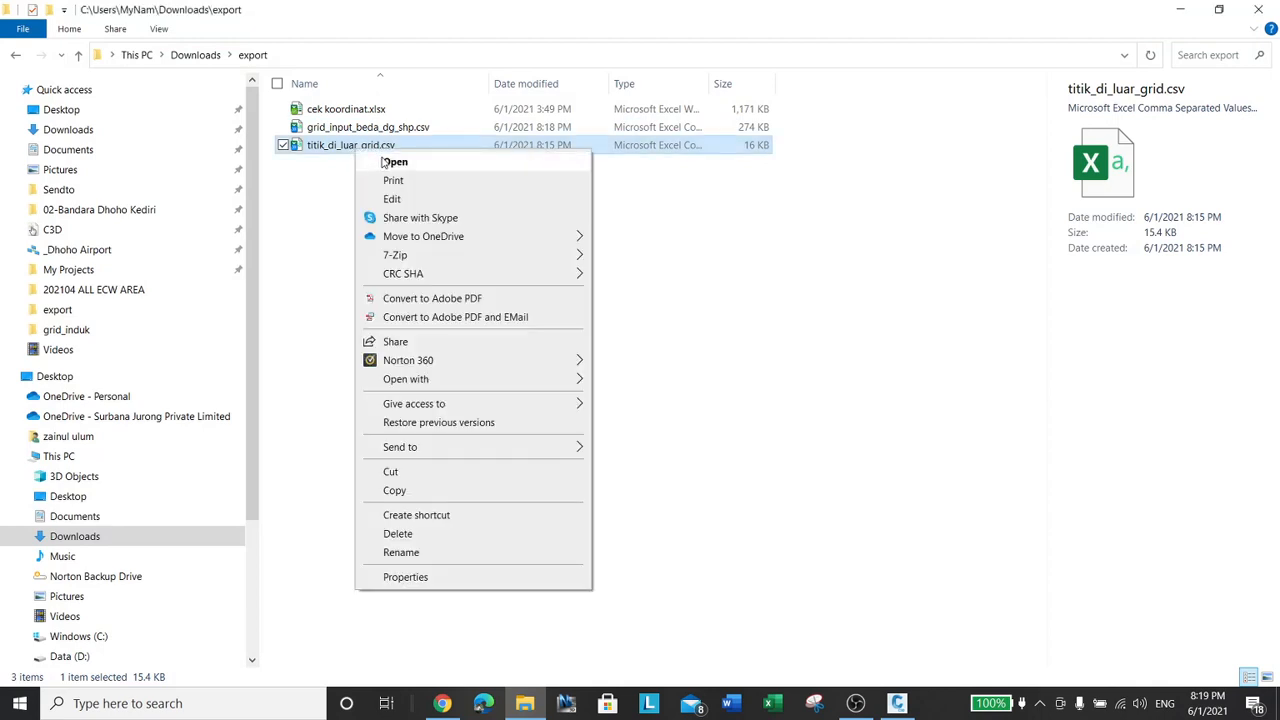
click(392, 162)
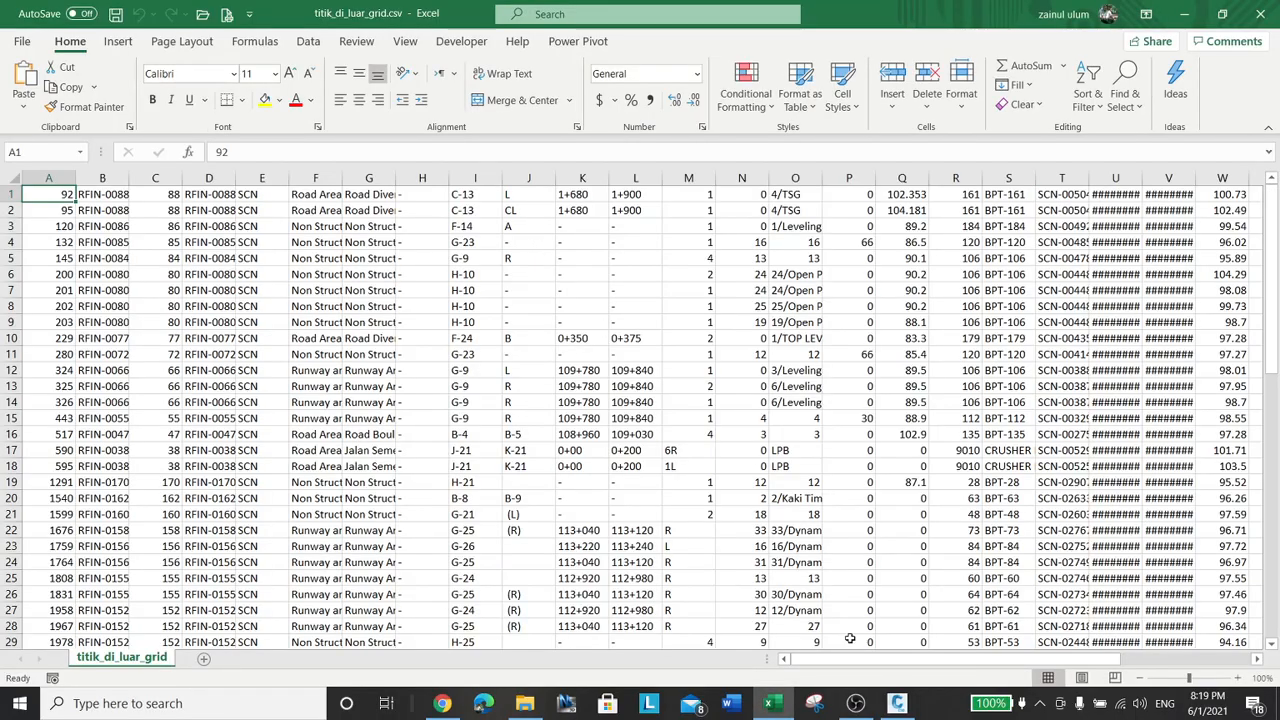
drag(850, 659, 980, 659)
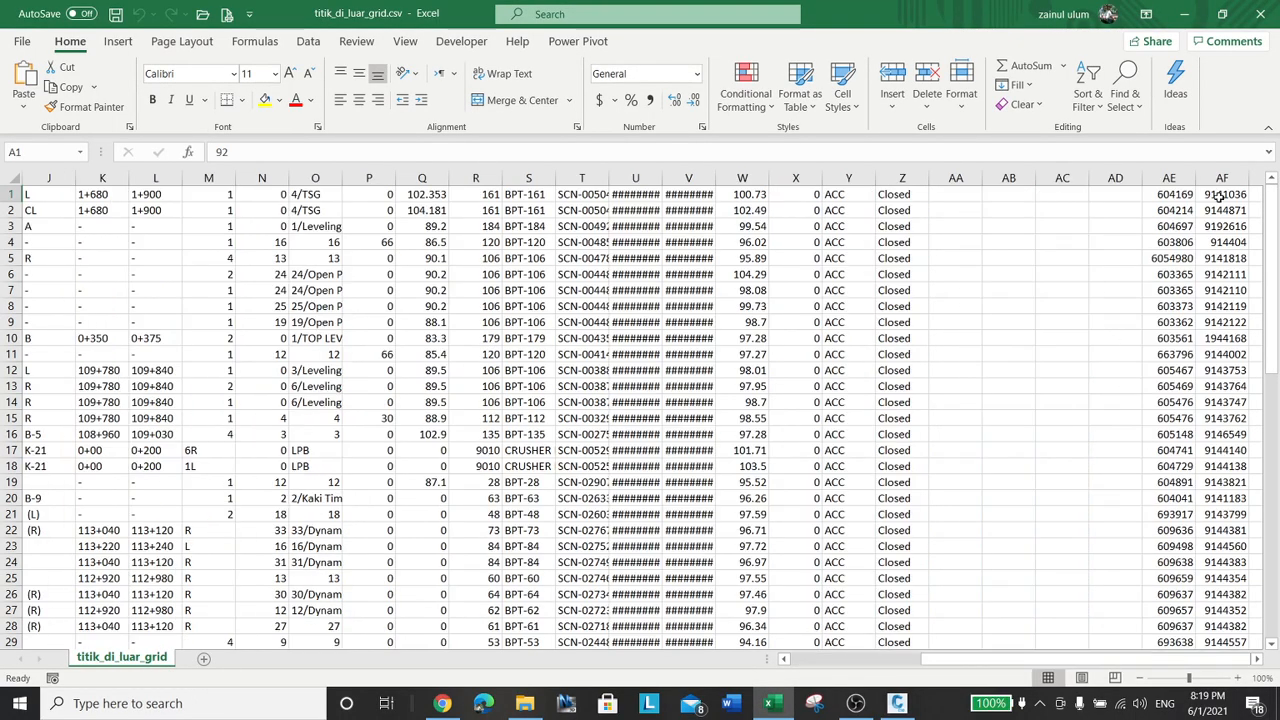
click(1182, 260)
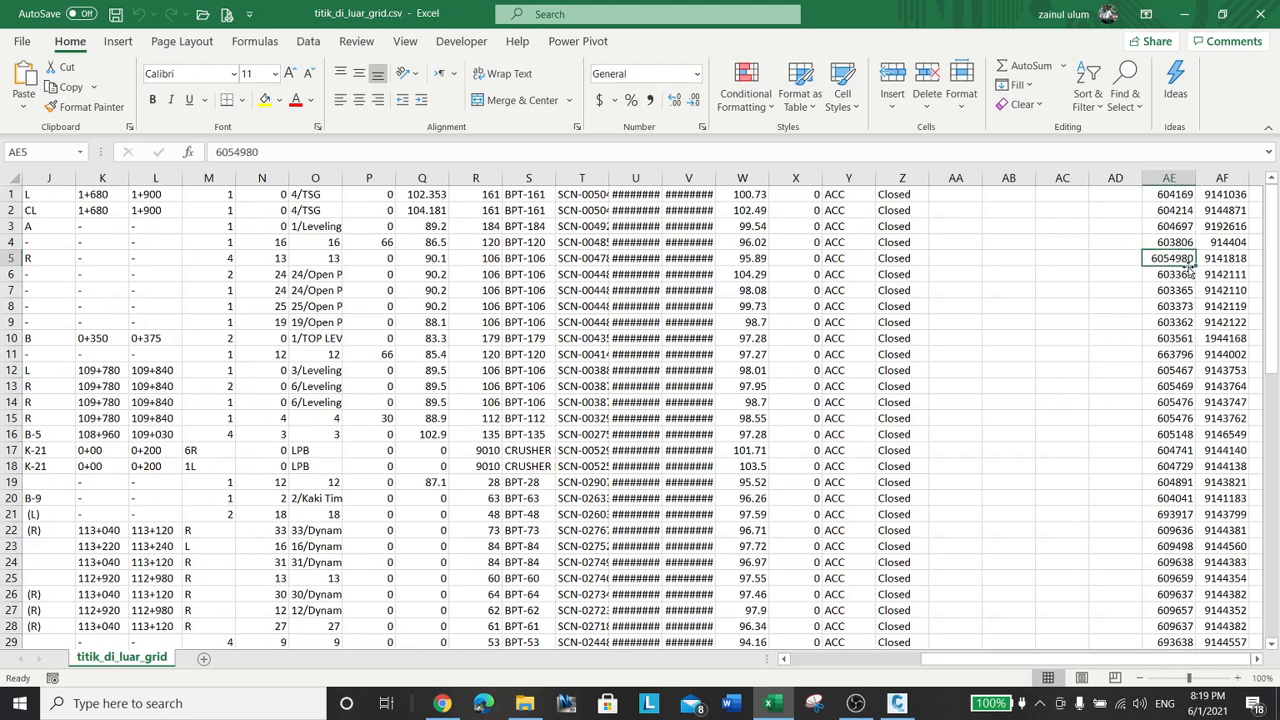
click(1208, 257)
click(1224, 240)
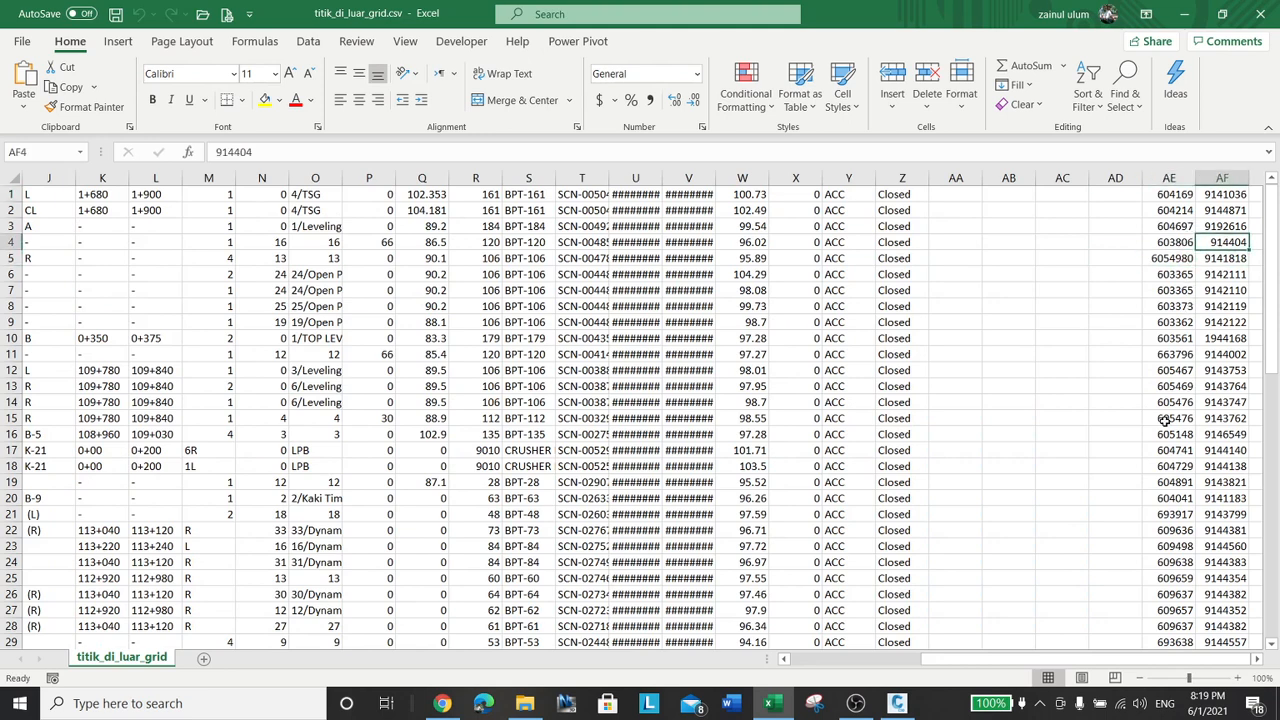
drag(1270, 259, 1273, 272)
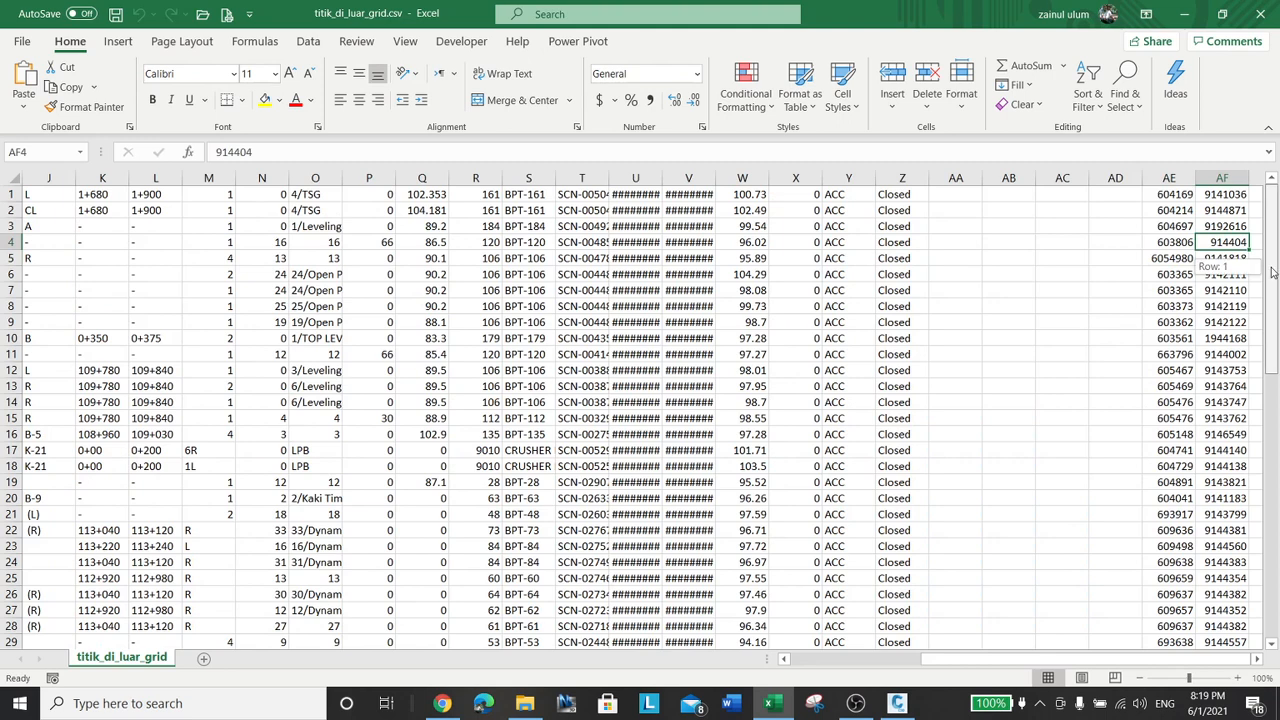
scroll(628, 353, down, 13)
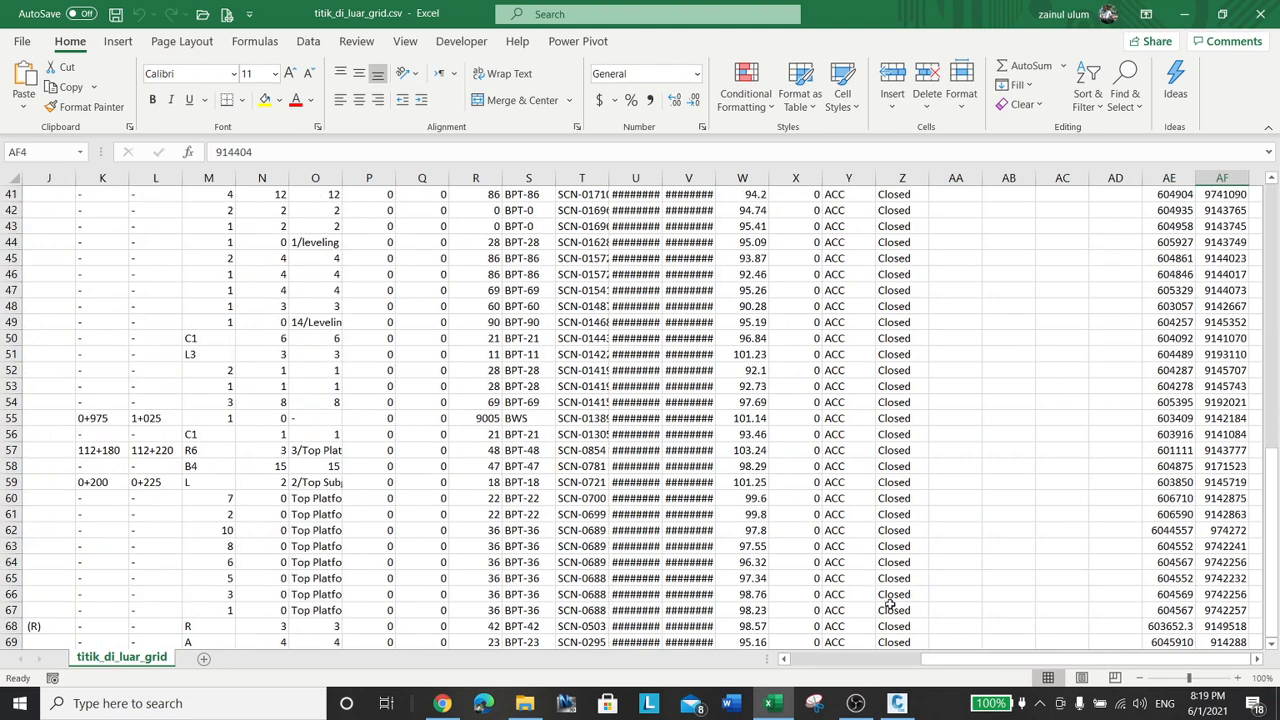
Switch to Civil 3D, close the data table and fit the map view to the grid_induk layer's extents.
click(897, 703)
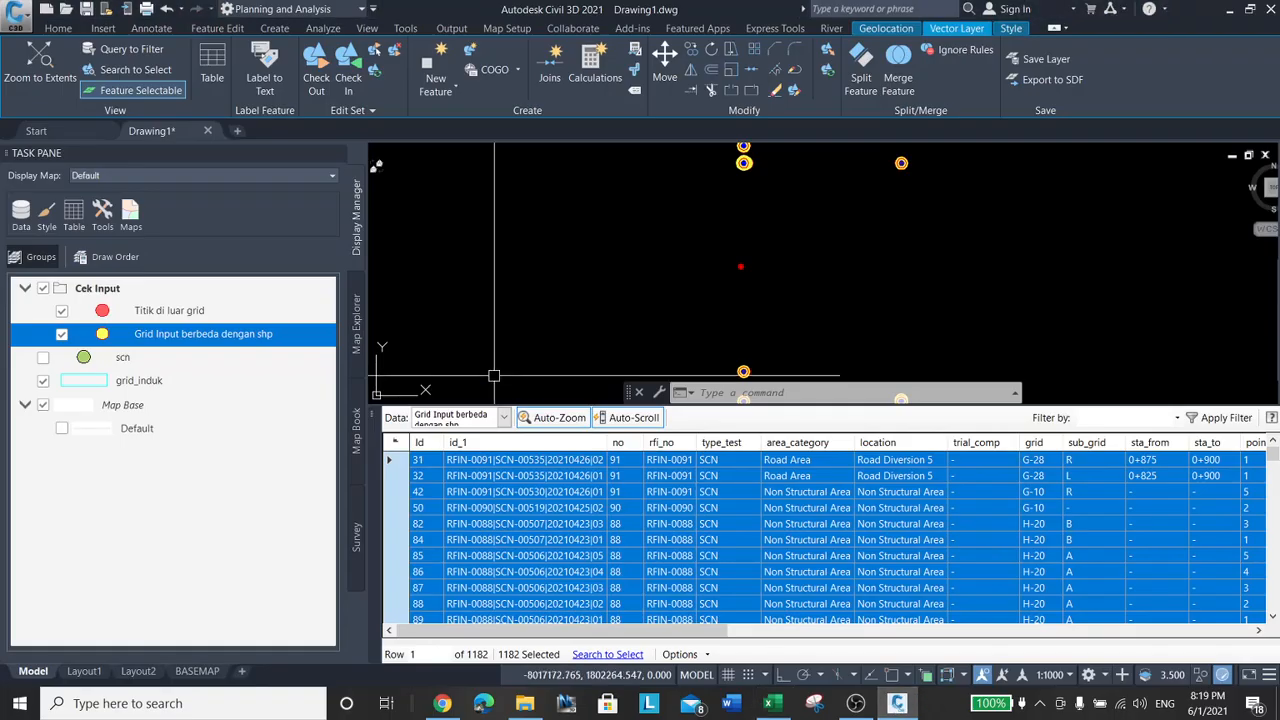
click(374, 414)
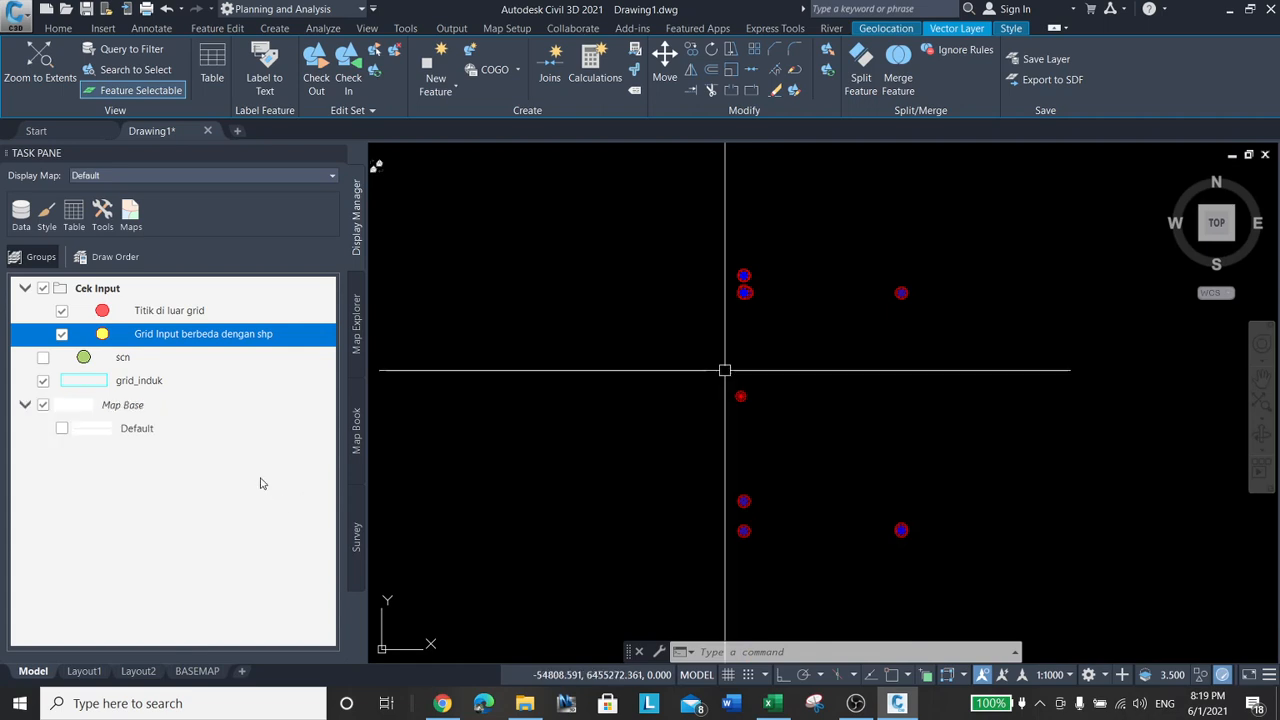
click(152, 386)
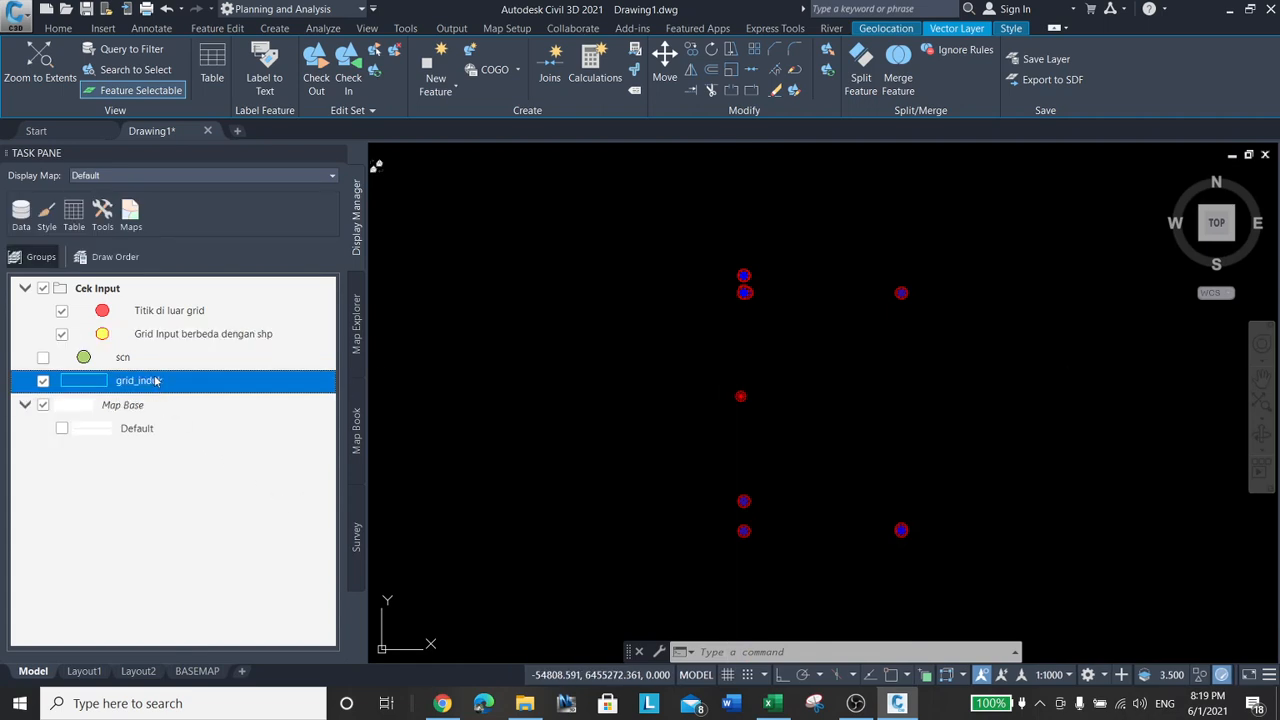
right_click(156, 381)
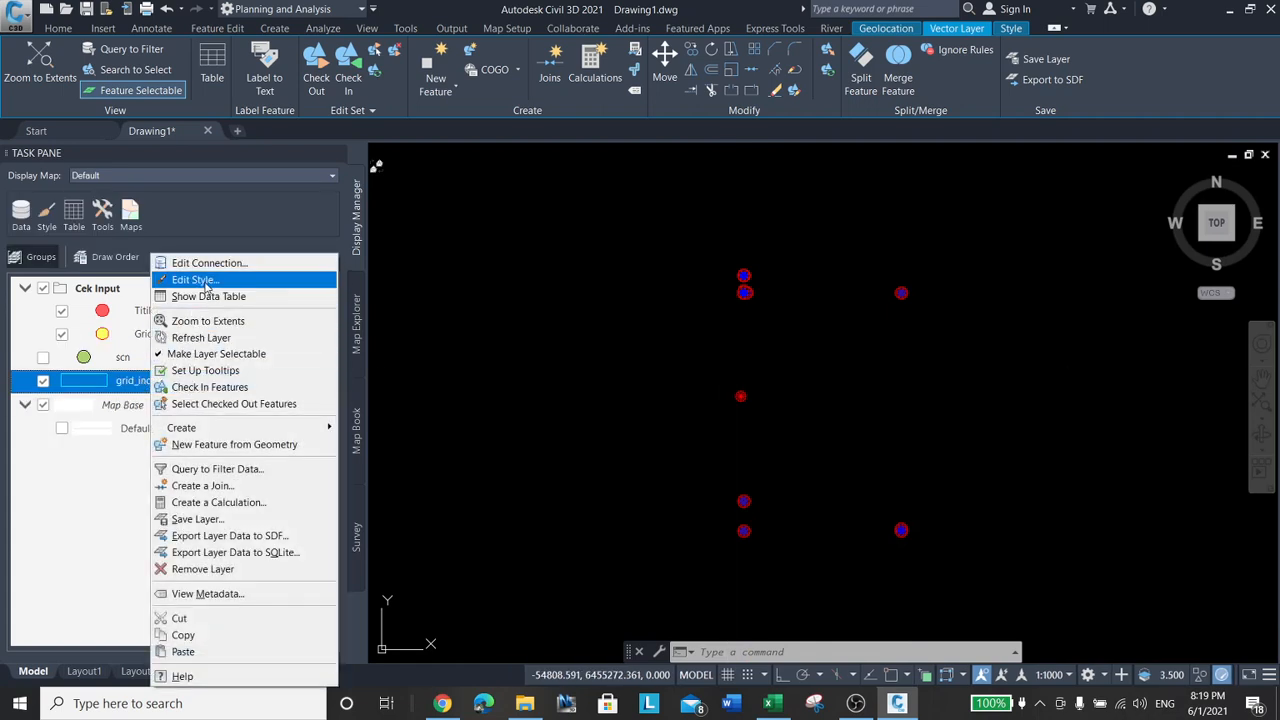
click(218, 321)
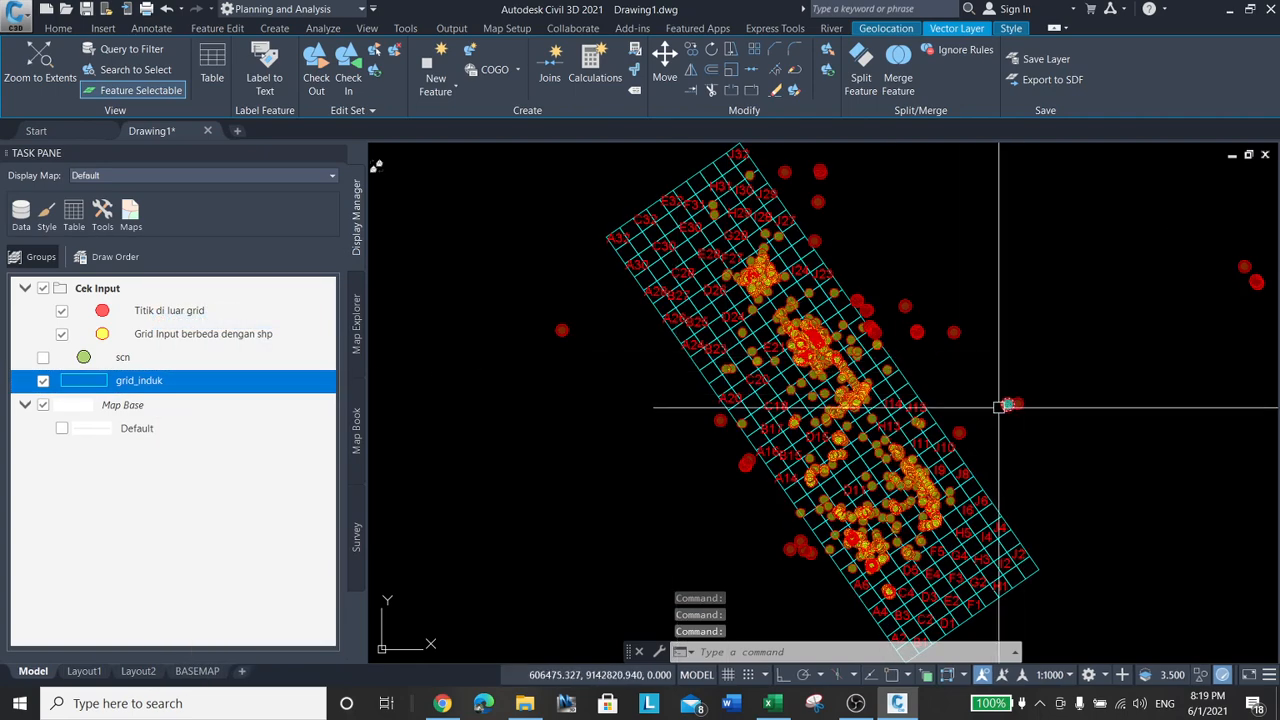
Select a mismatched point inside grid cell G20, show its record in the data table to check its grid, and close the table.
scroll(987, 368, up, 5)
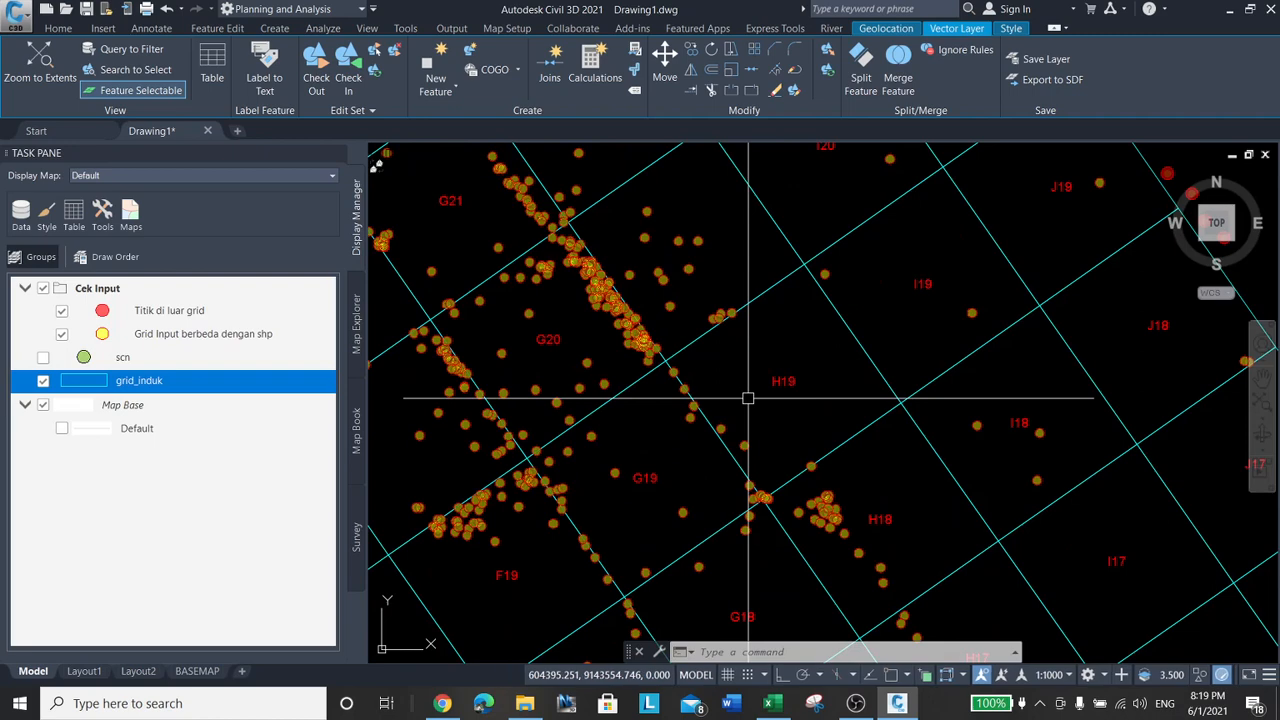
middle_drag(557, 334, 791, 330)
scroll(800, 338, up, 2)
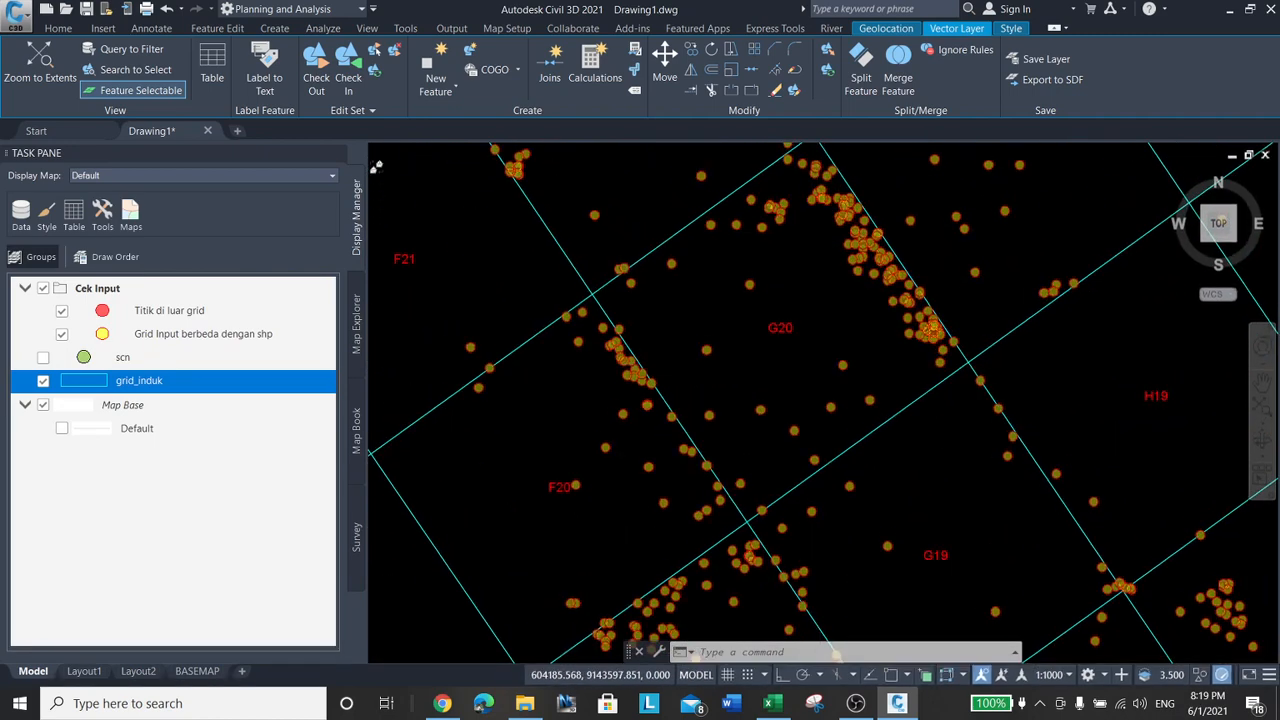
scroll(821, 351, up, 2)
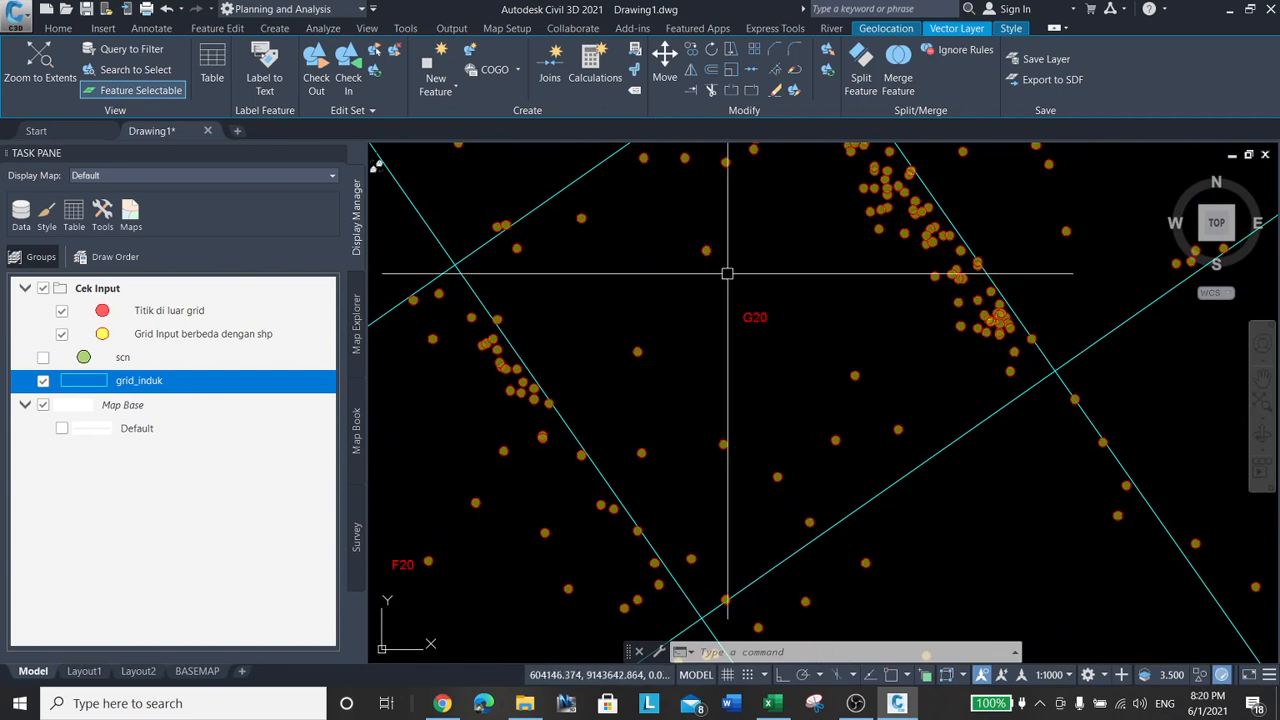
right_click(710, 256)
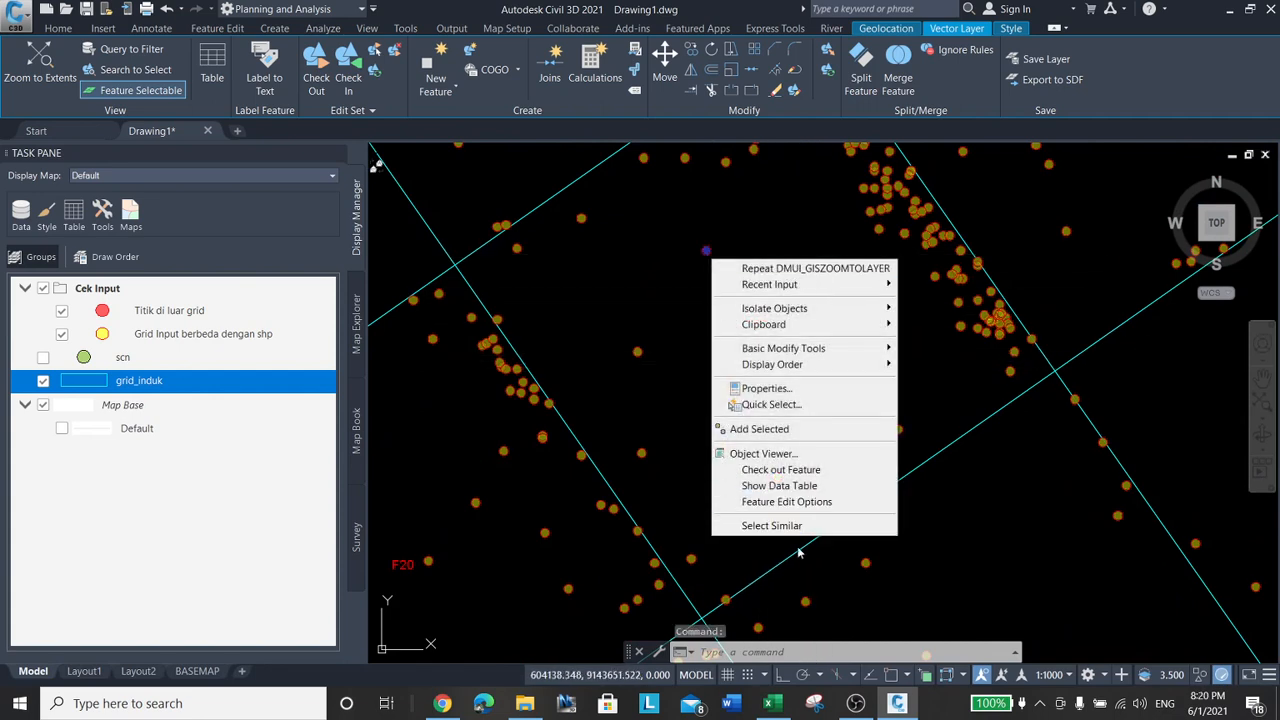
click(790, 485)
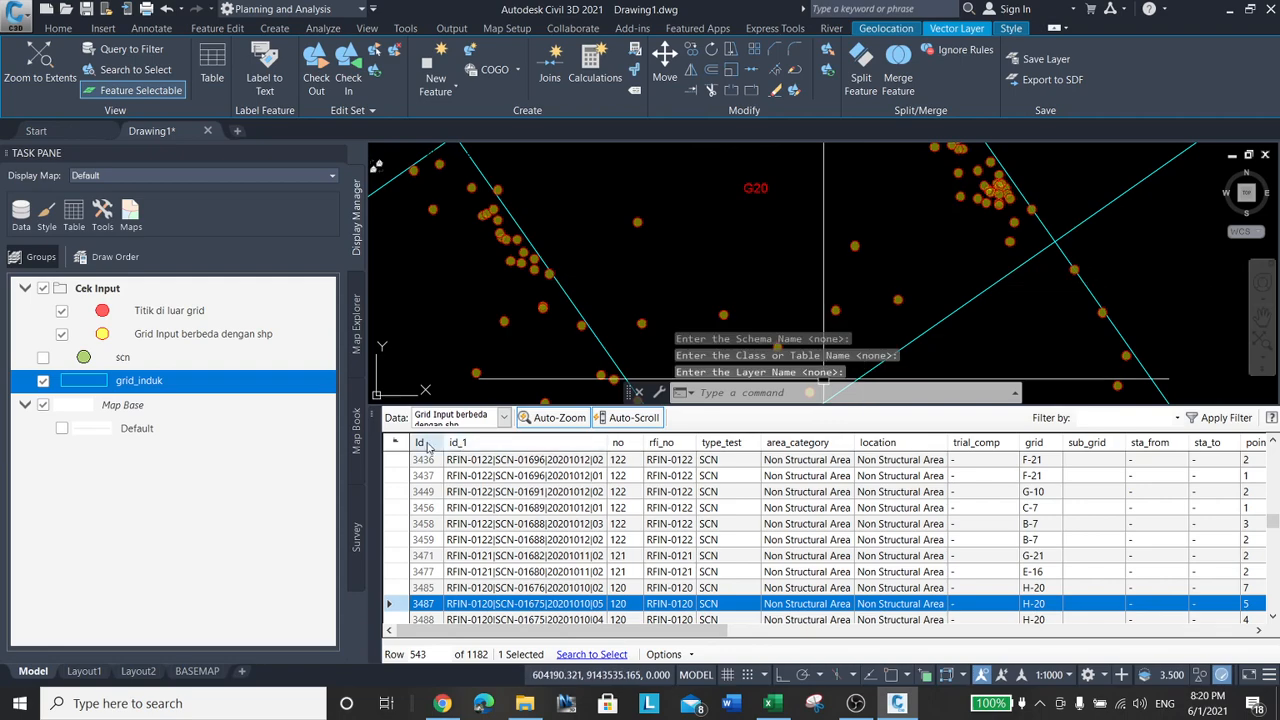
click(375, 414)
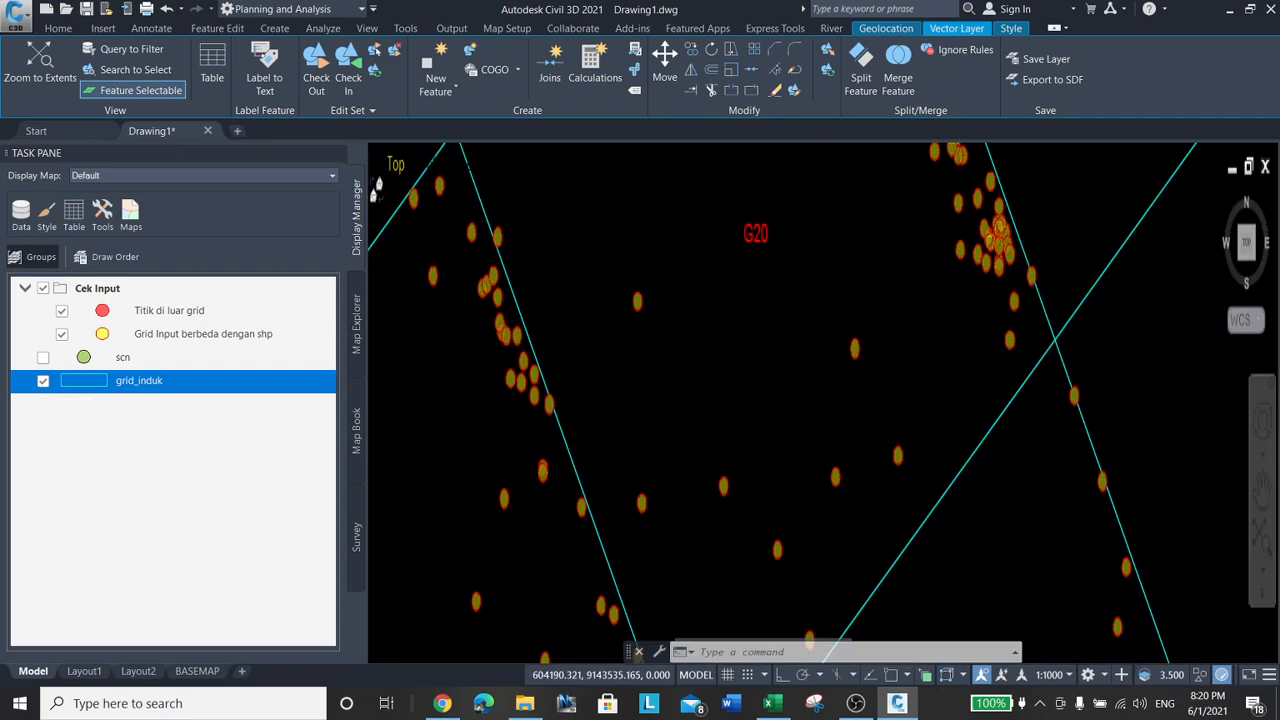
scroll(771, 380, down, 5)
middle_drag(893, 340, 829, 400)
scroll(746, 396, down, 2)
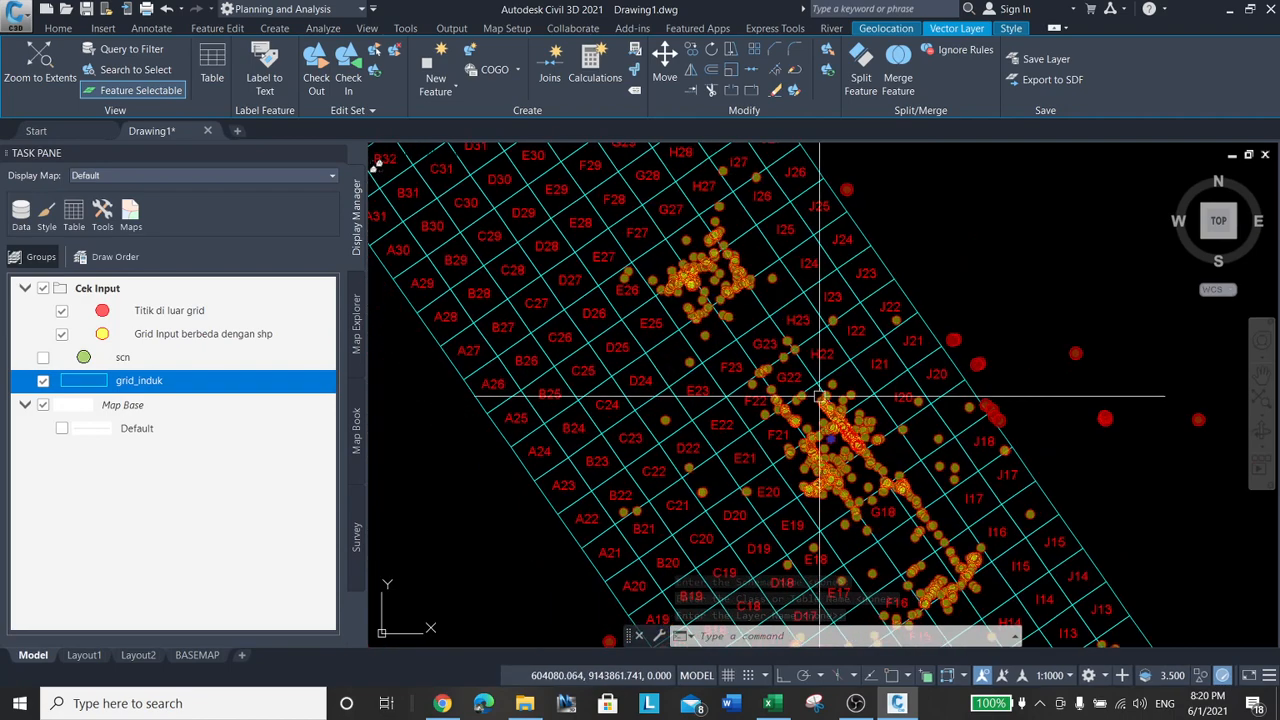
scroll(820, 414, up, 3)
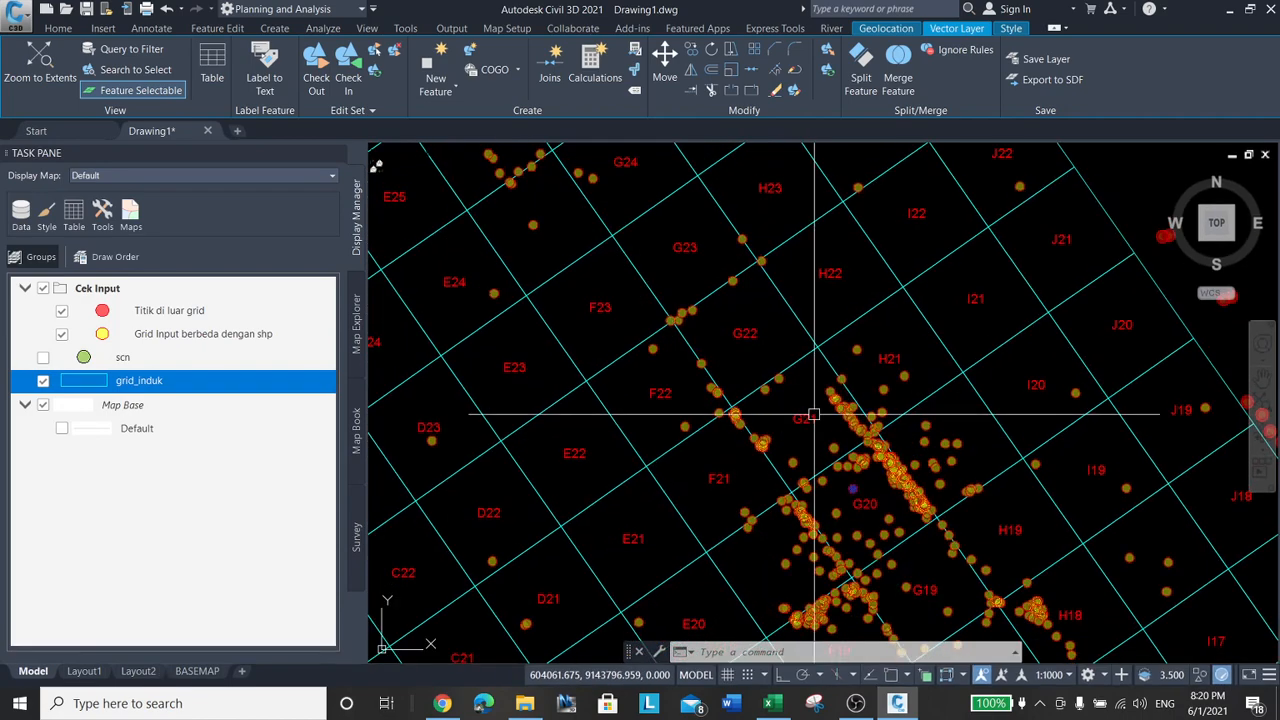